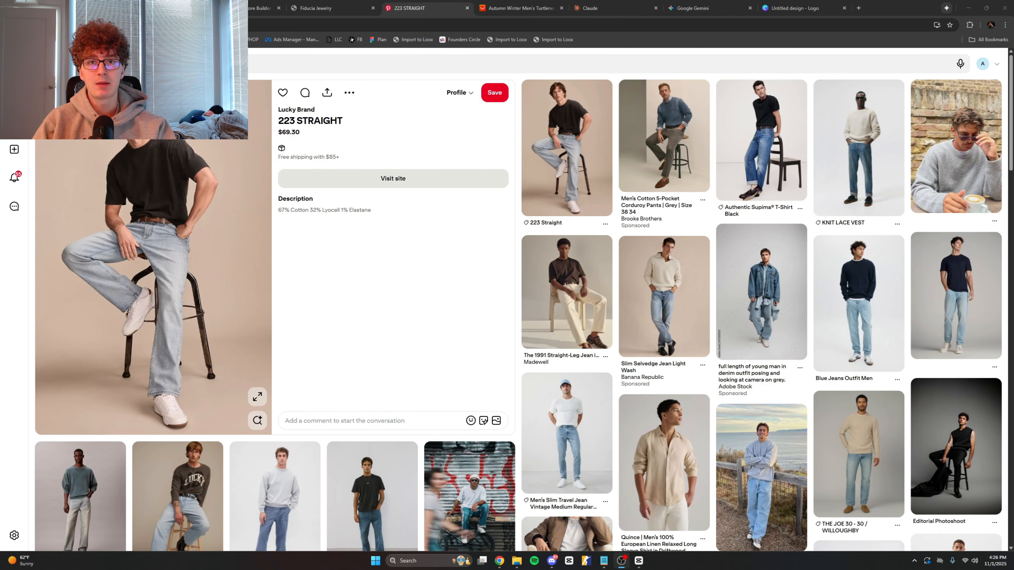
# Step: Switch to the AliExpress listing for the men's turtleneck sweater and select the Blue colour
pyautogui.moveTo(664, 268)
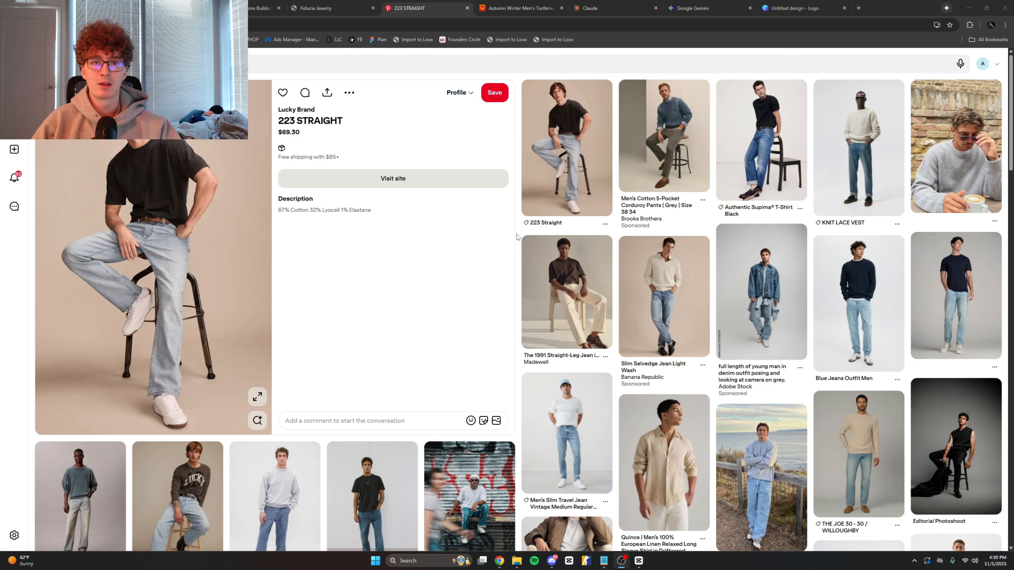
pyautogui.hotkey('ctrl', 'Tab')
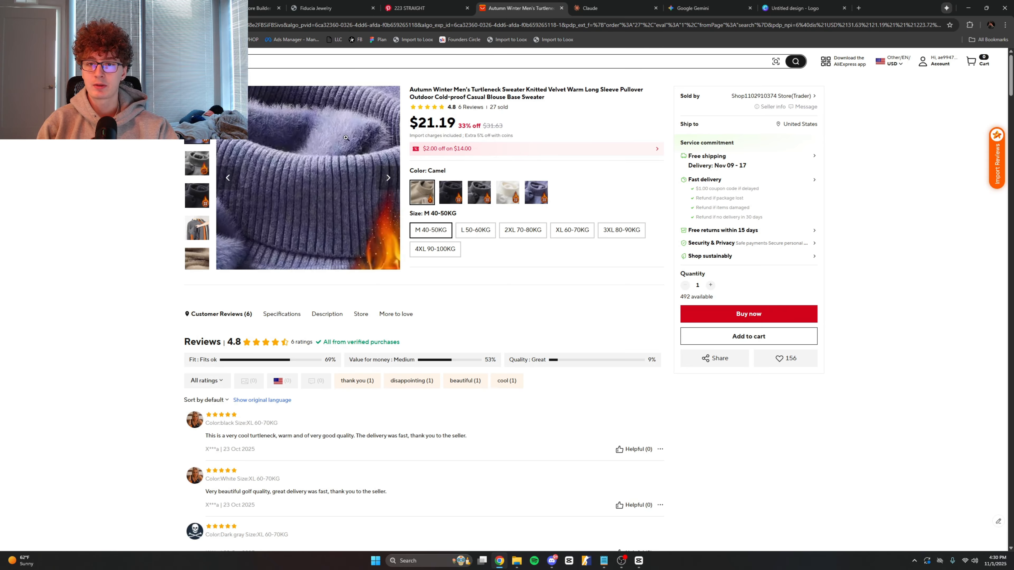
pyautogui.click(528, 197)
# Step: Examine the sweater photos in the listing's description and highlight the product's price
pyautogui.scroll(-12, 147, 249)
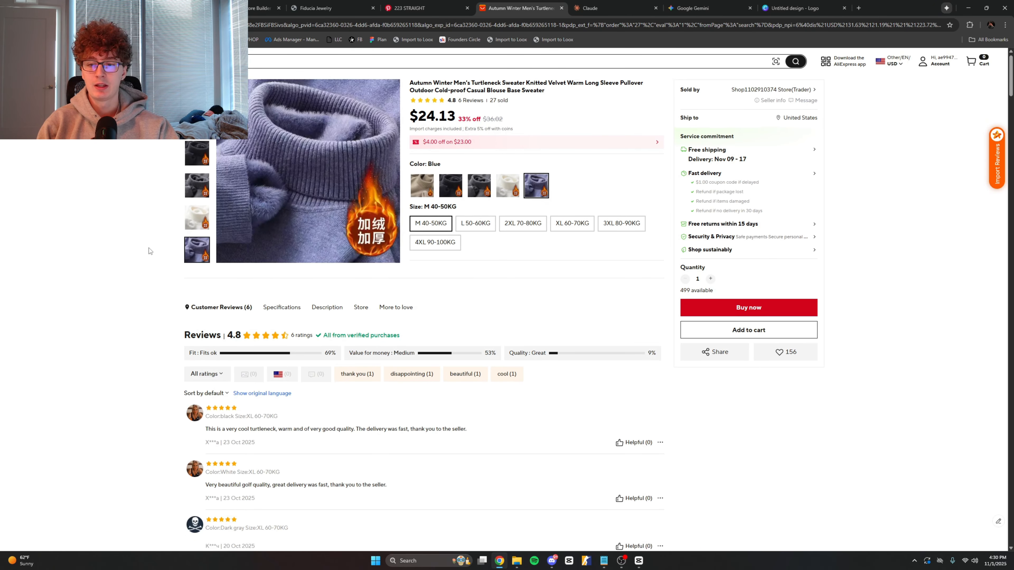
pyautogui.scroll(-10, 167, 272)
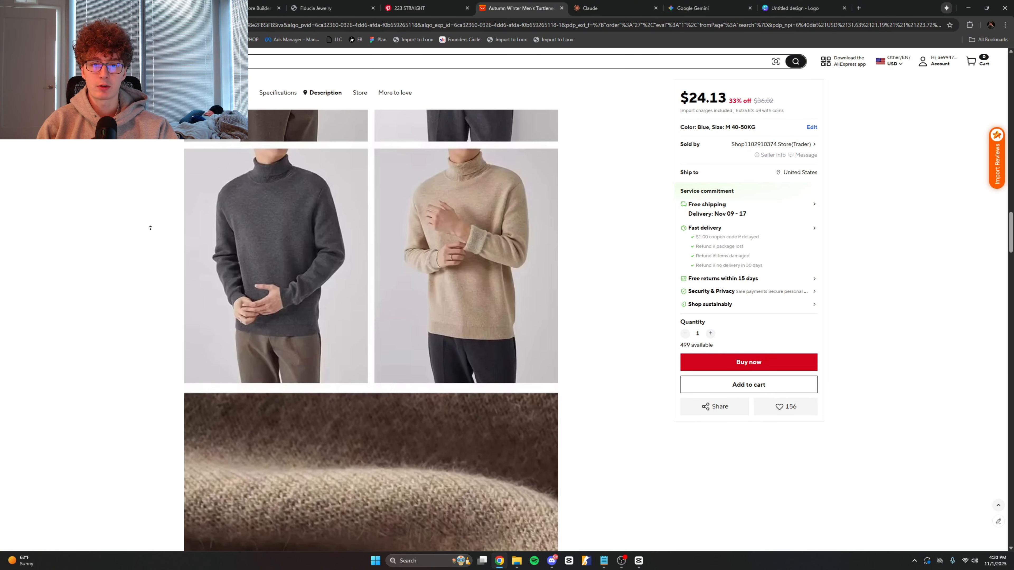
pyautogui.scroll(1, 149, 226)
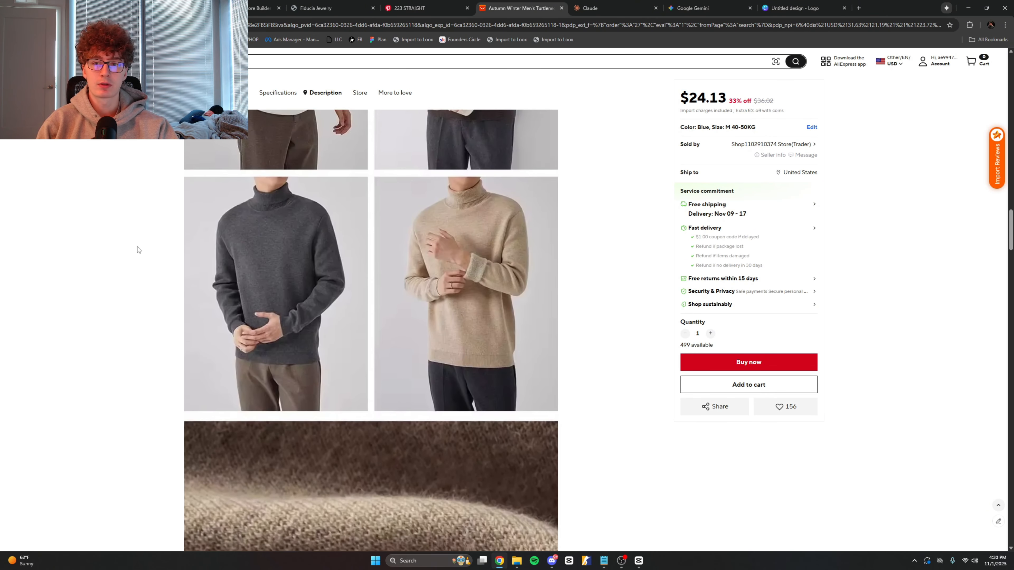
pyautogui.scroll(5, 141, 210)
pyautogui.scroll(-6, 147, 210)
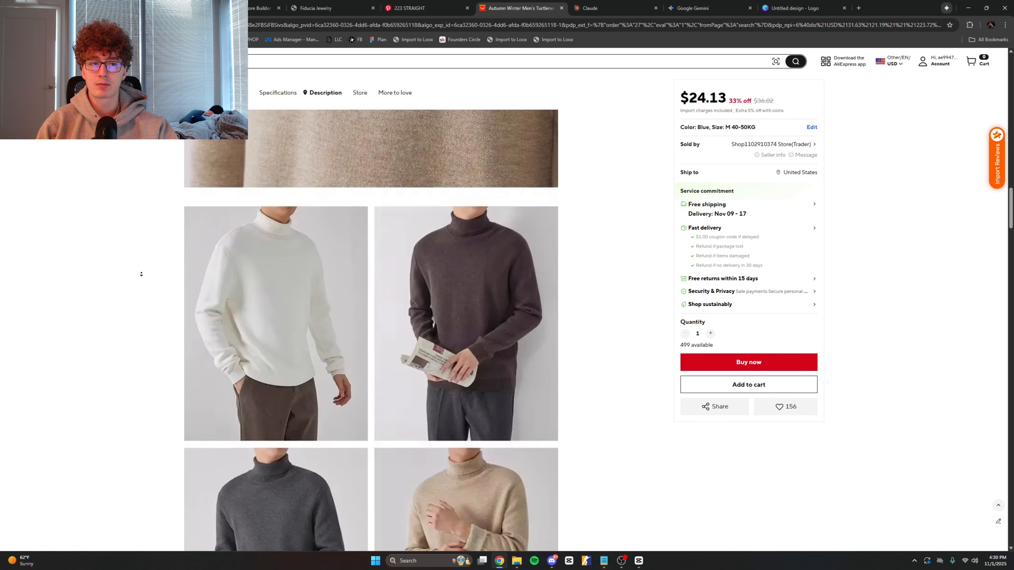
pyautogui.scroll(15, 146, 276)
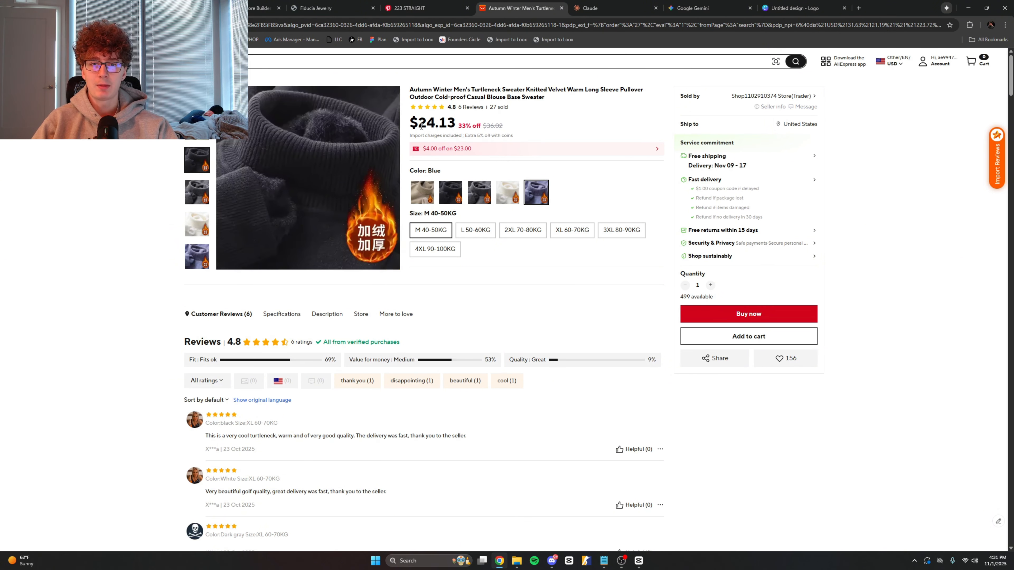
pyautogui.moveTo(421, 126); pyautogui.dragTo(448, 125)
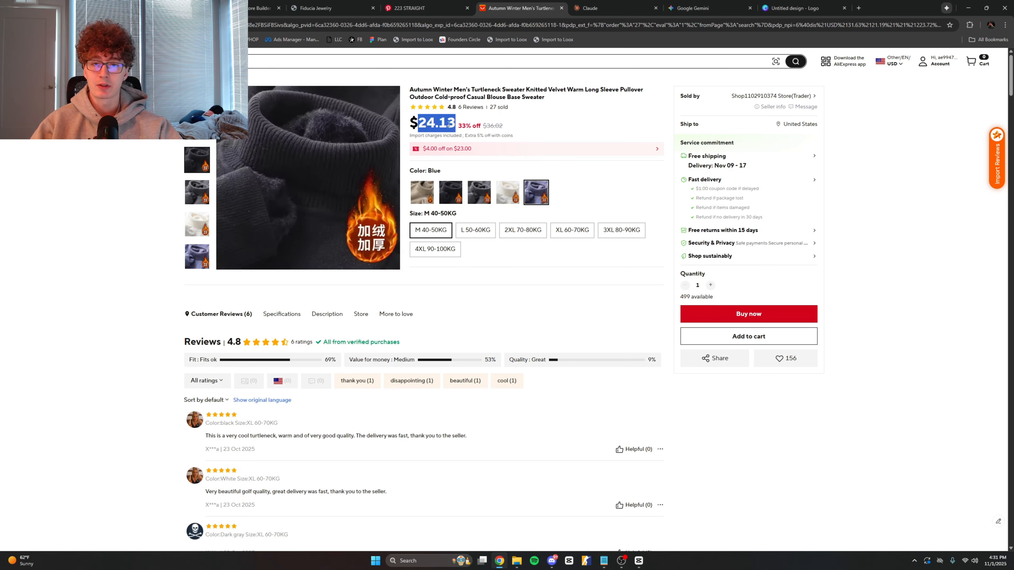
pyautogui.click(584, 127)
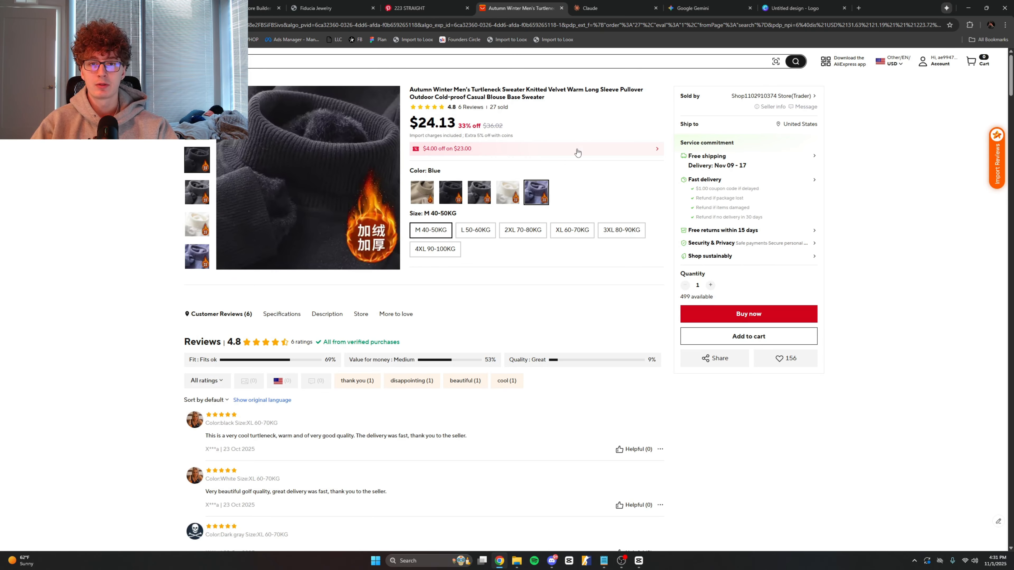
# Step: Switch to Notepad and head the empty note "fashion", leaving a blank line below it
pyautogui.click(604, 561)
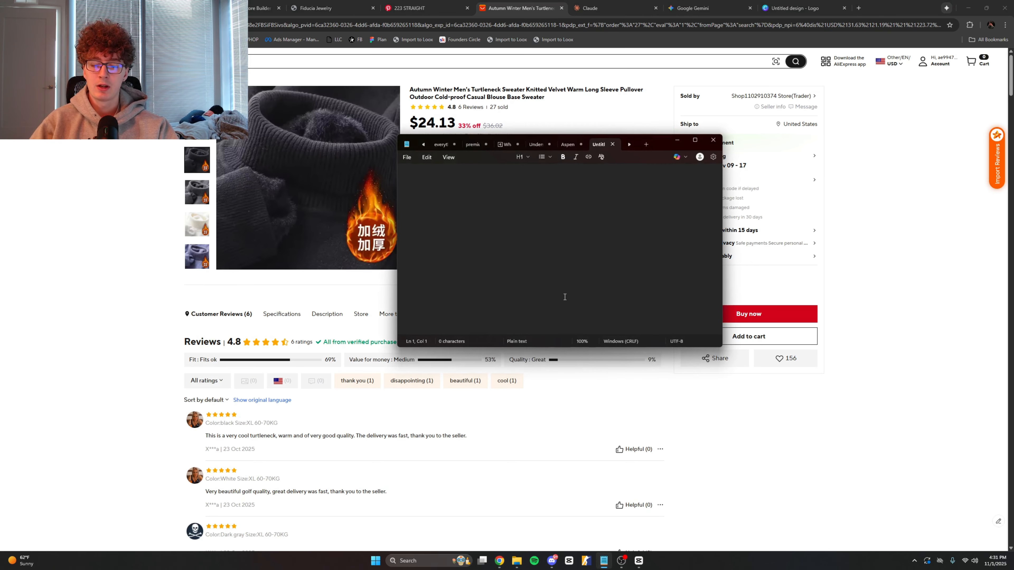
pyautogui.write('fashion')
pyautogui.press('Return')
pyautogui.press('Return')
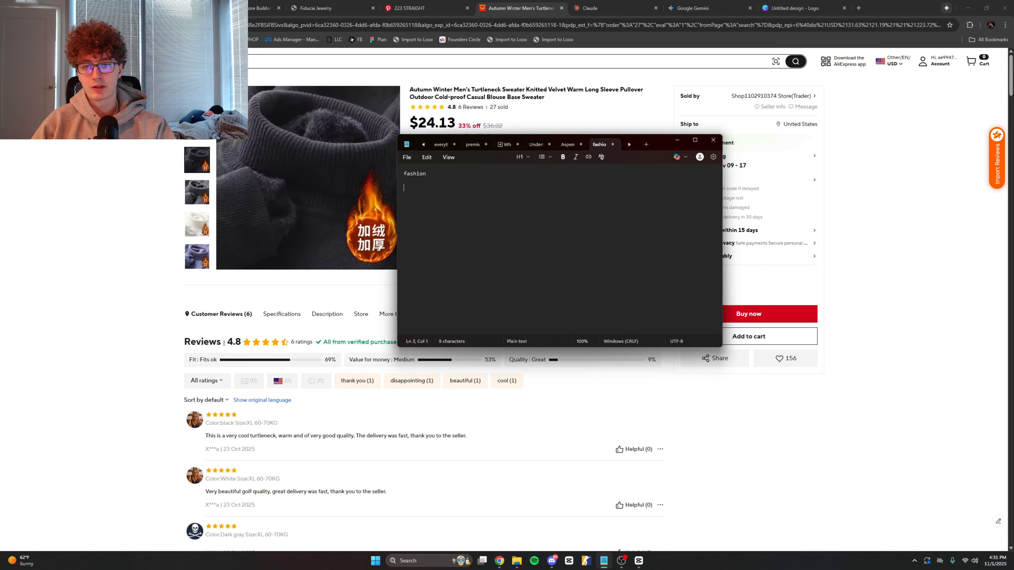
# Step: Add the line "if you sell based on kalo trends + hype... even if you DO make money, it will die out quickly."
pyautogui.write('if you sel')
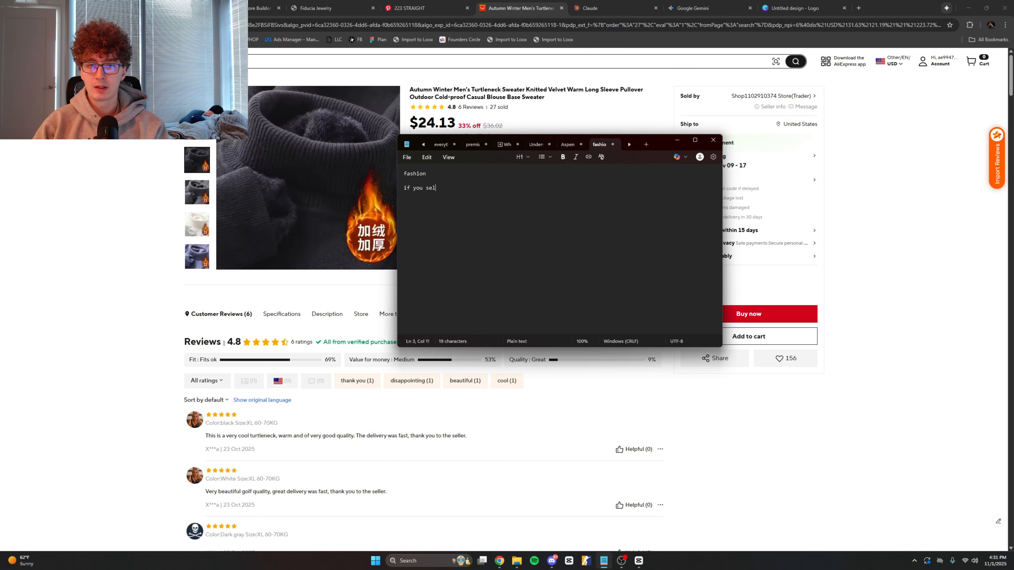
pyautogui.write('l based on kalo')
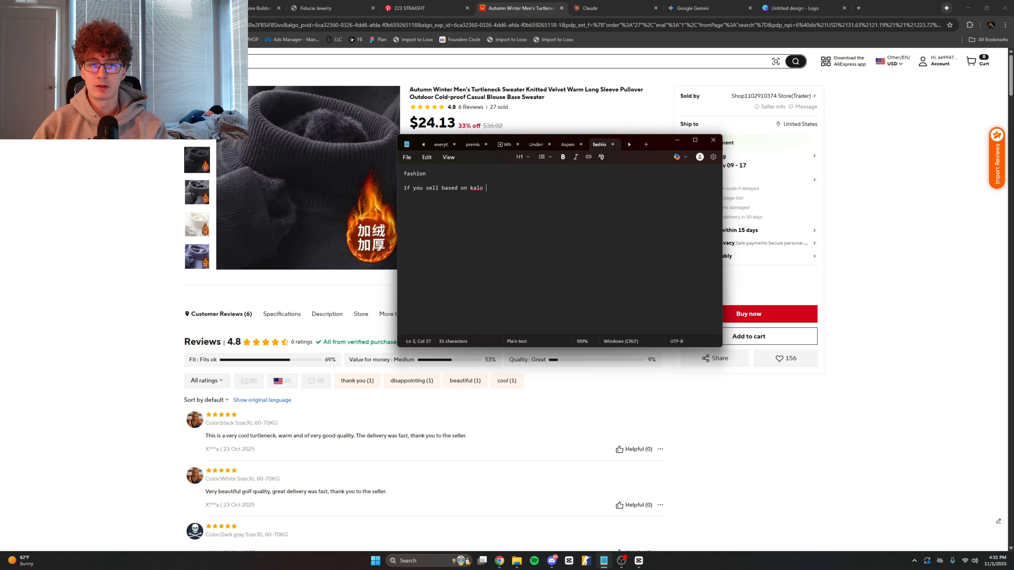
pyautogui.write(' trends + ')
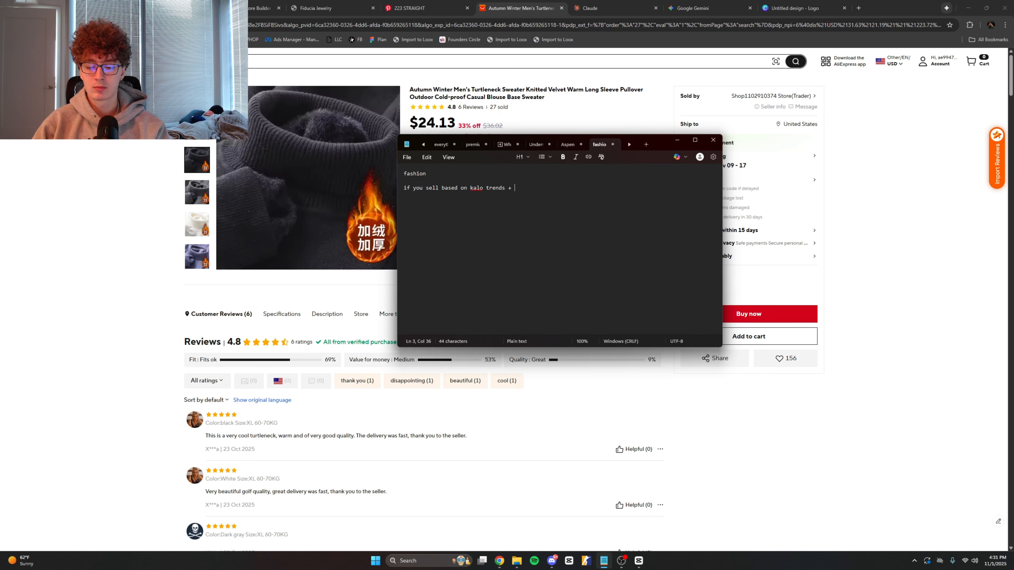
pyautogui.write('hype... even if you DO make mon')
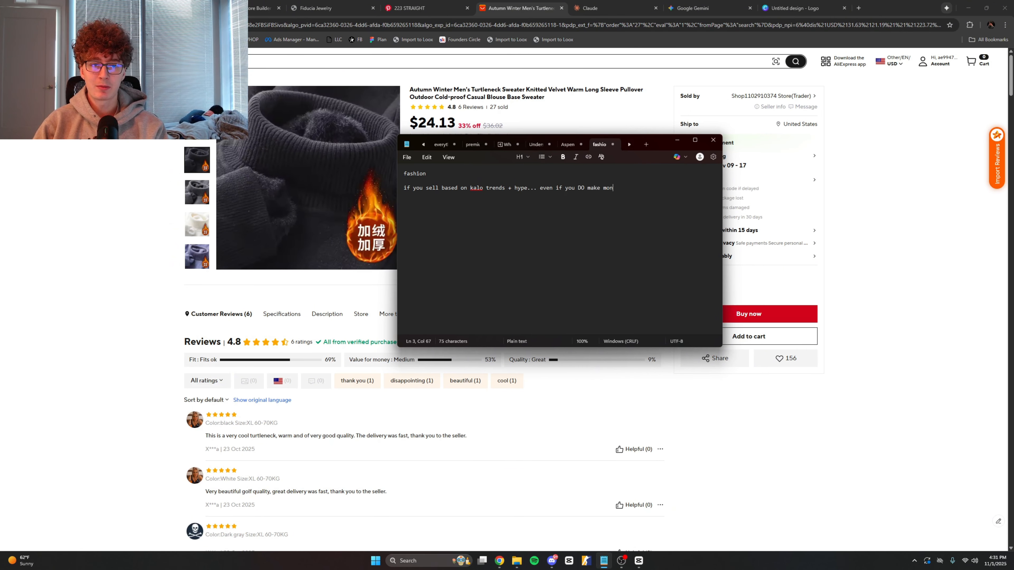
pyautogui.write('ey, it will di')
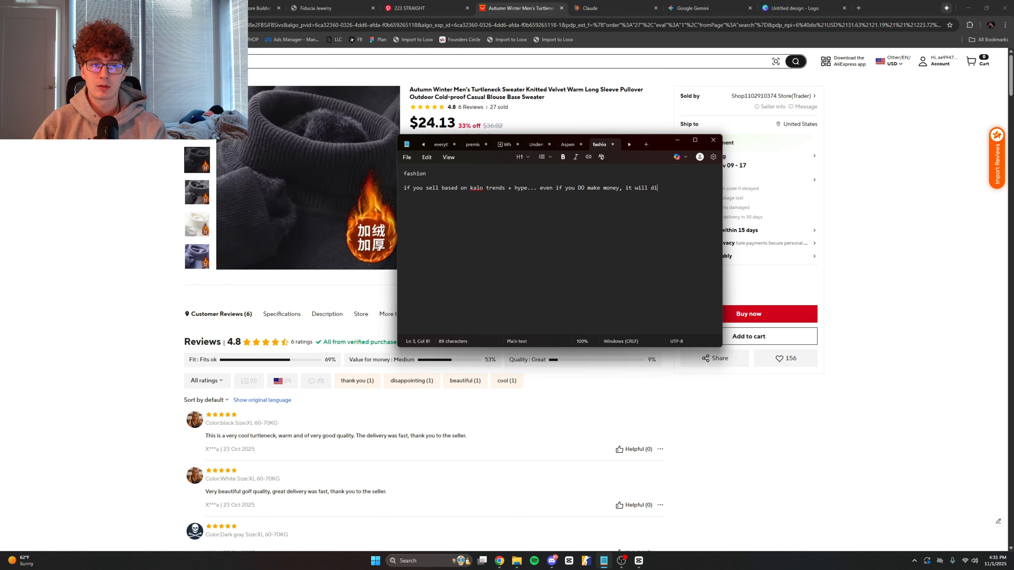
pyautogui.write('e out quickly.')
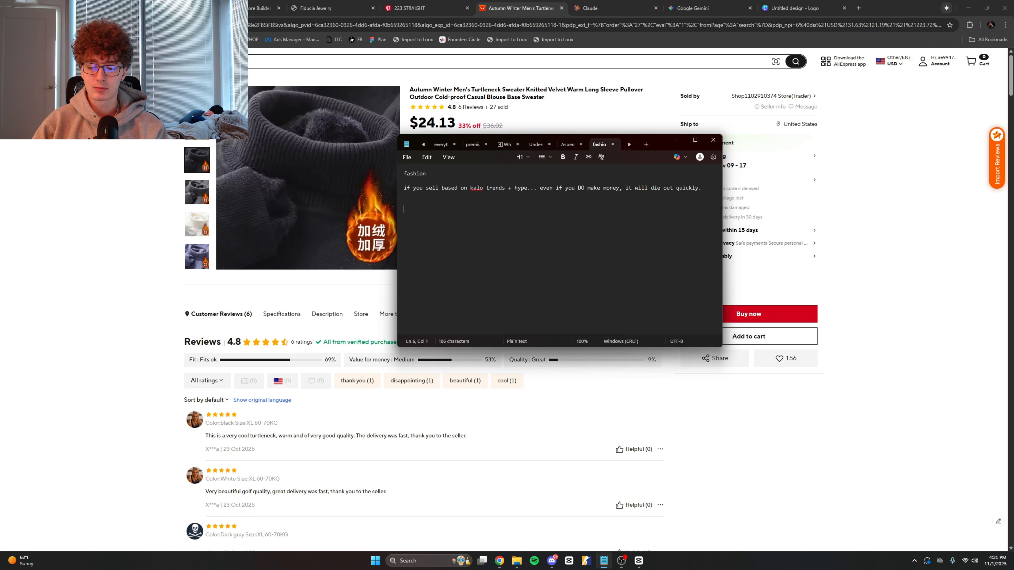
# Step: Add a separate line reading "100+ sellers selling the same thing, in the same market, using the same angle"
pyautogui.write('100+ sellers se')
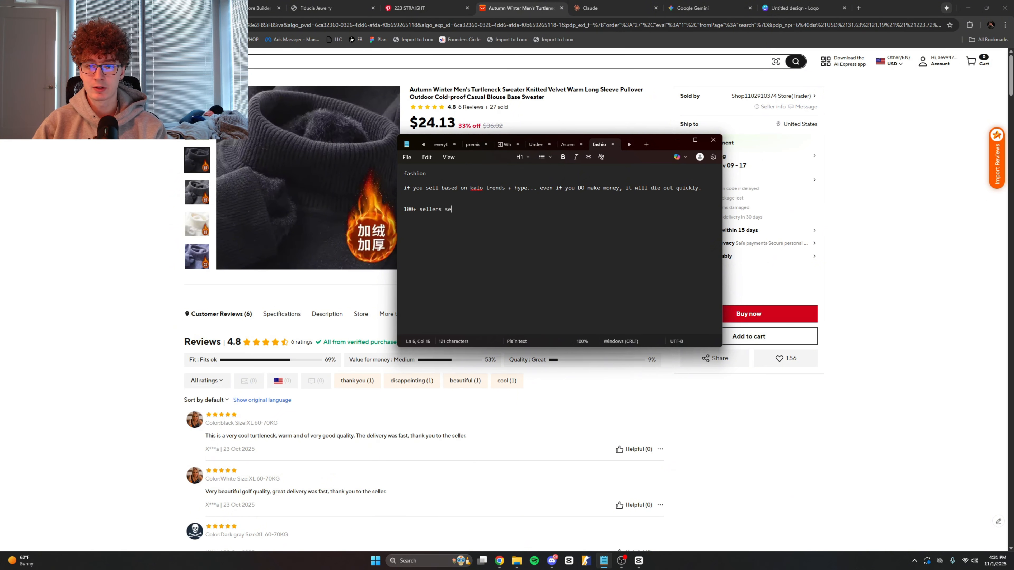
pyautogui.write('lling the same thing,')
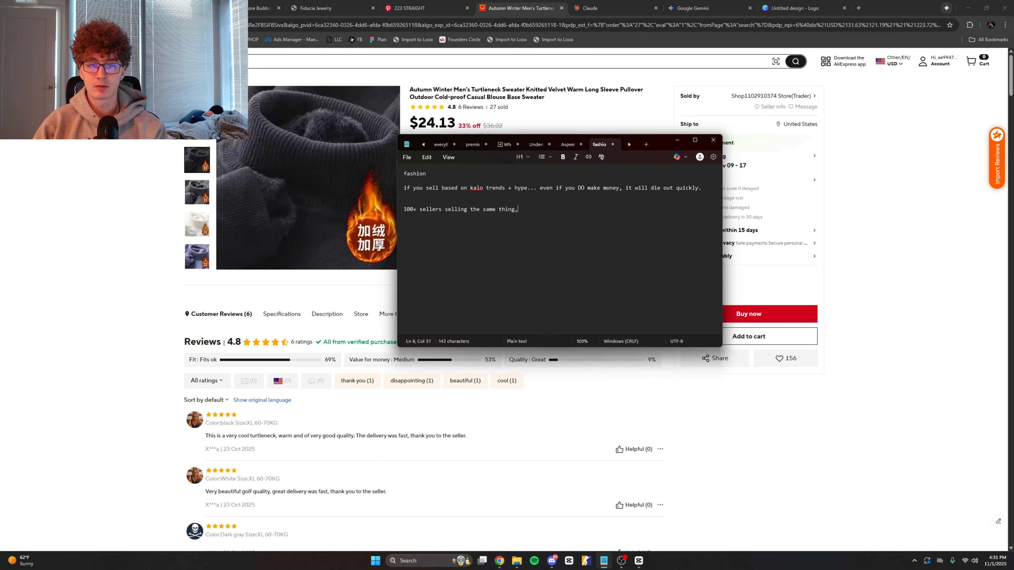
pyautogui.write(' in the s')
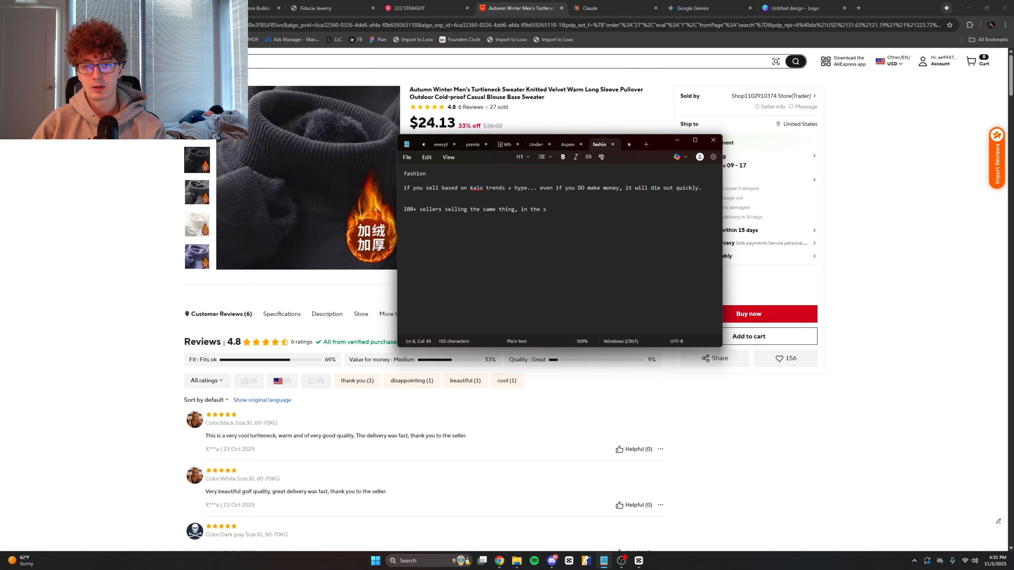
pyautogui.write('ame market, usin')
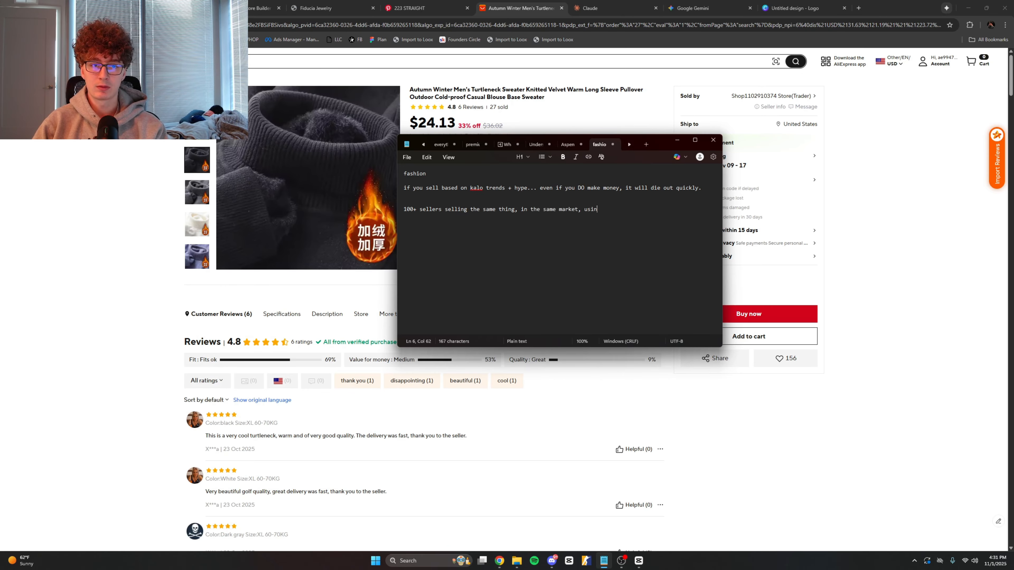
pyautogui.write('g the same angle')
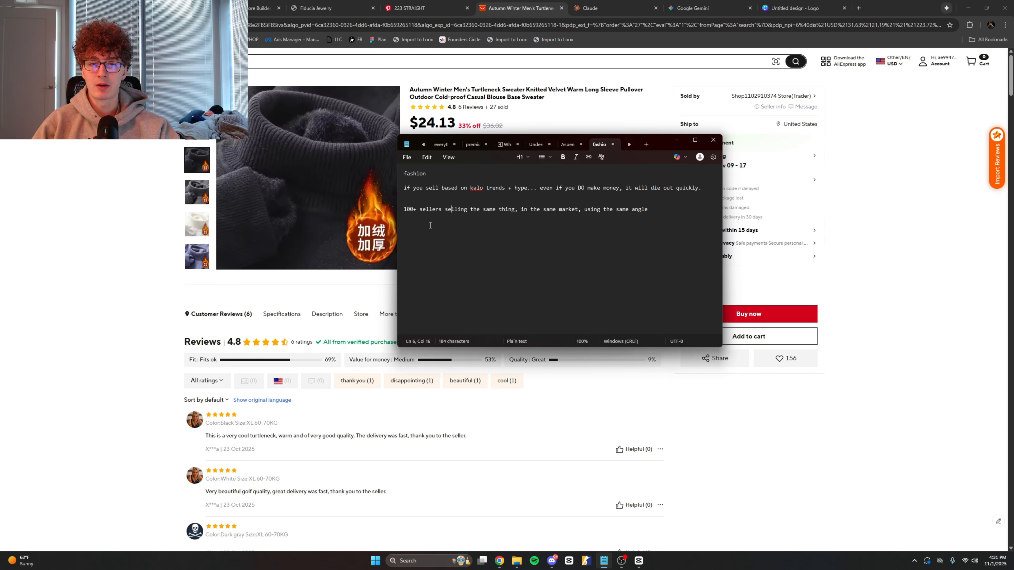
# Step: Highlight the whole line about 100+ sellers and its closing phrase "using the same angle"
pyautogui.tripleClick(412, 212)
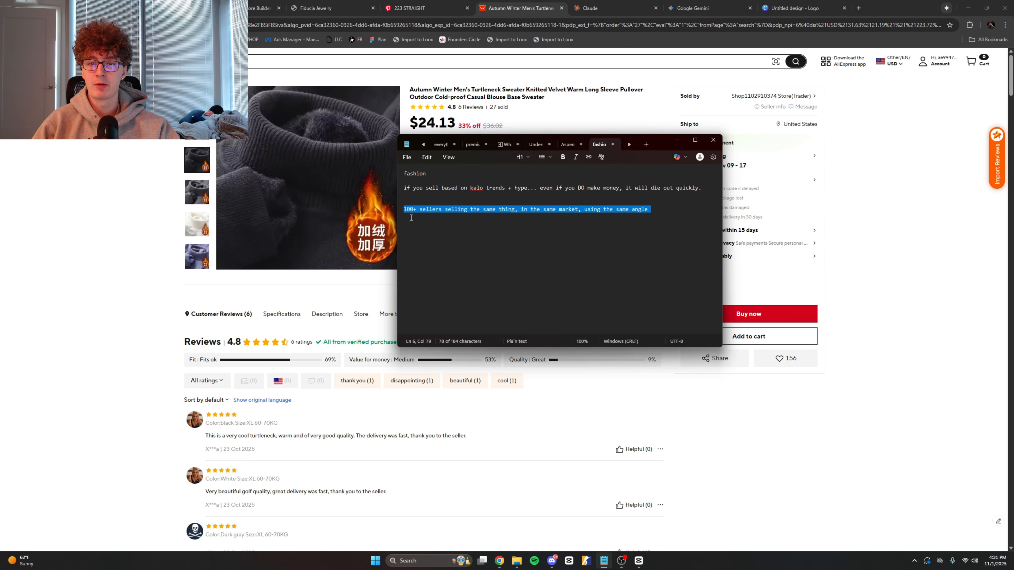
pyautogui.click(435, 211)
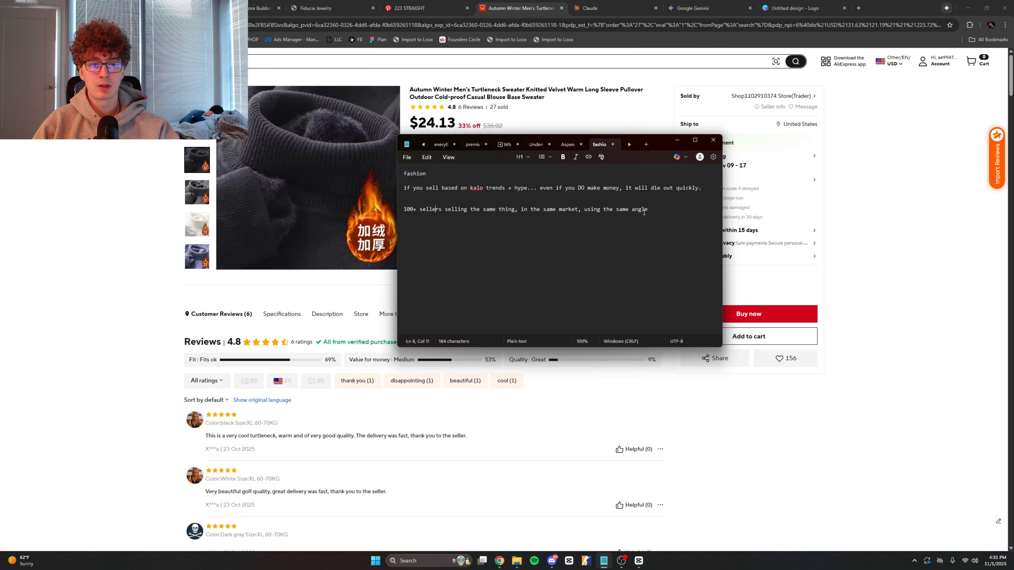
pyautogui.moveTo(650, 211); pyautogui.dragTo(585, 210)
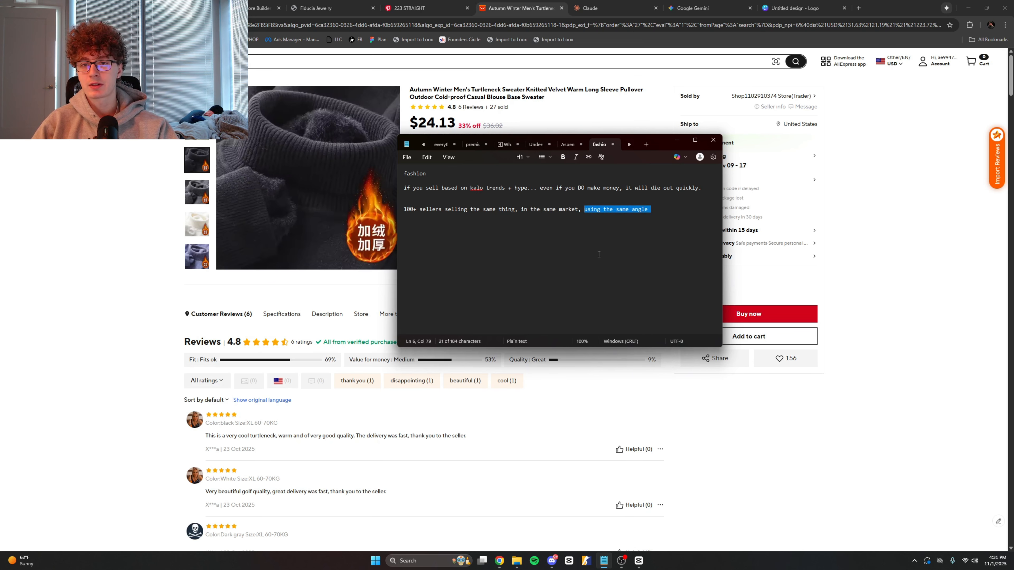
# Step: Return to the AliExpress sweater listing and look over its gallery photos and customer reviews
pyautogui.click(678, 141)
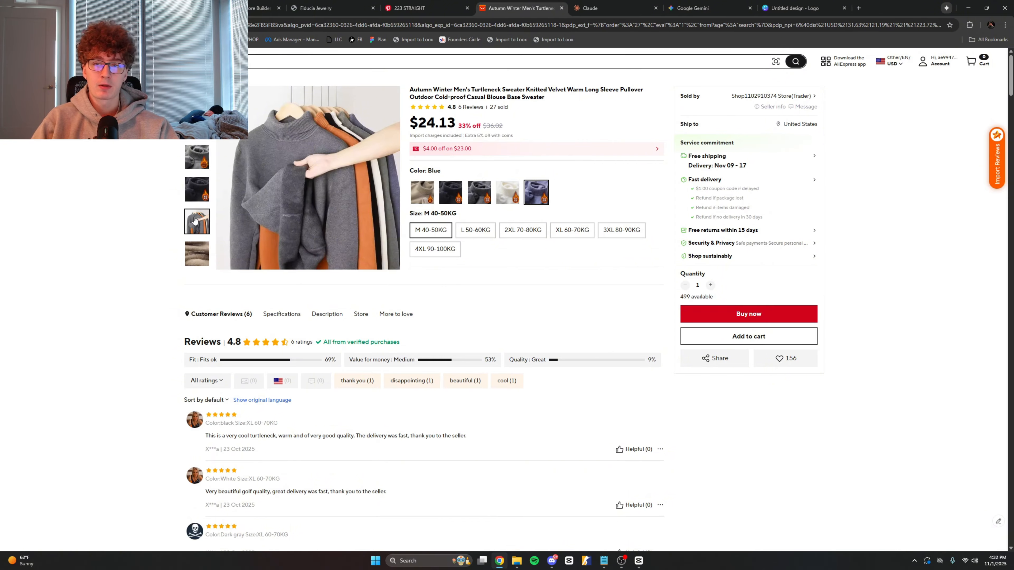
pyautogui.scroll(-3, 191, 217)
pyautogui.scroll(-2, 189, 212)
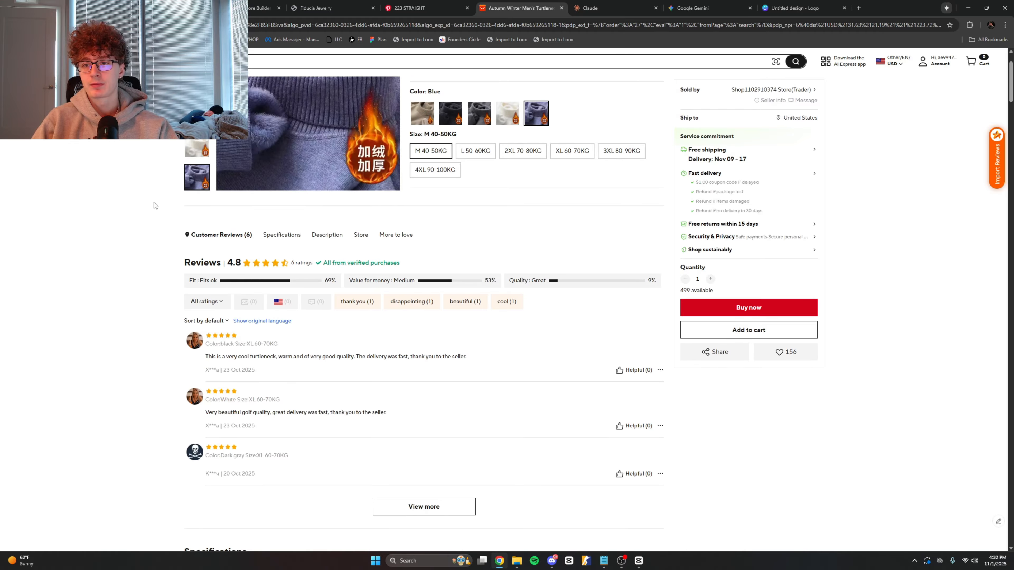
pyautogui.scroll(2, 132, 218)
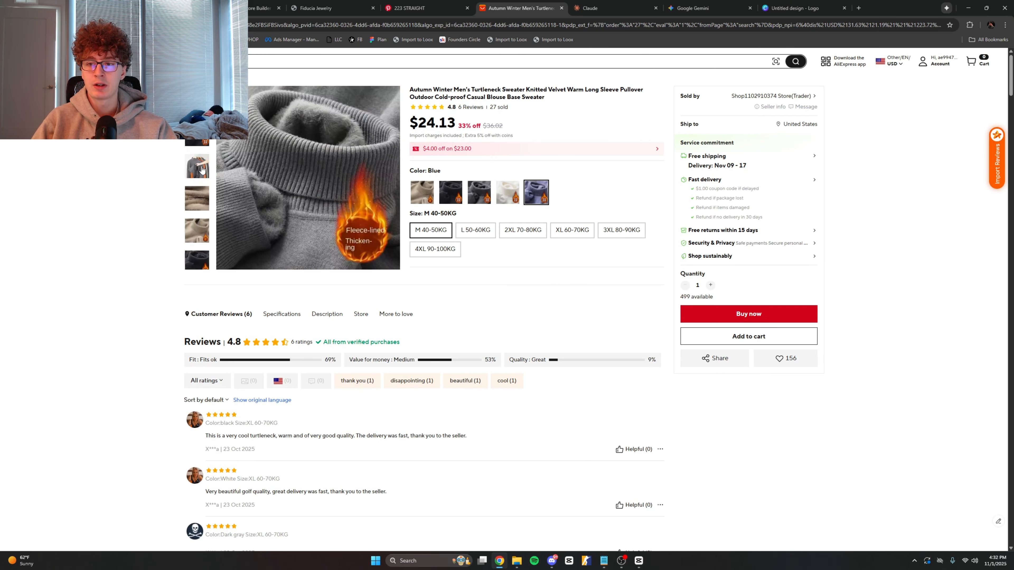
pyautogui.scroll(2, 194, 221)
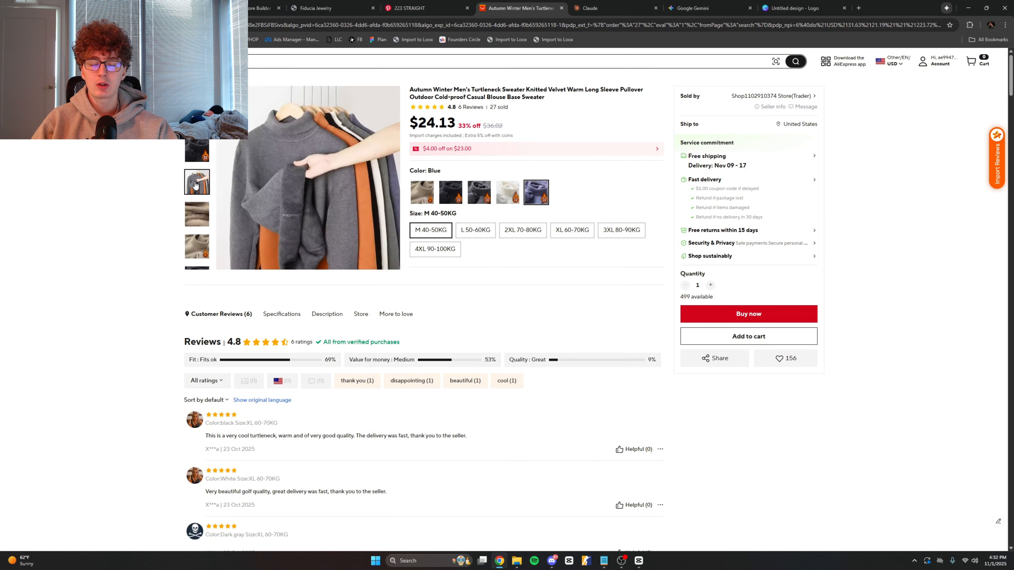
# Step: Compare the sweater's colour variants by selecting Dark gray, Blue, Camel and black in turn
pyautogui.click(450, 193)
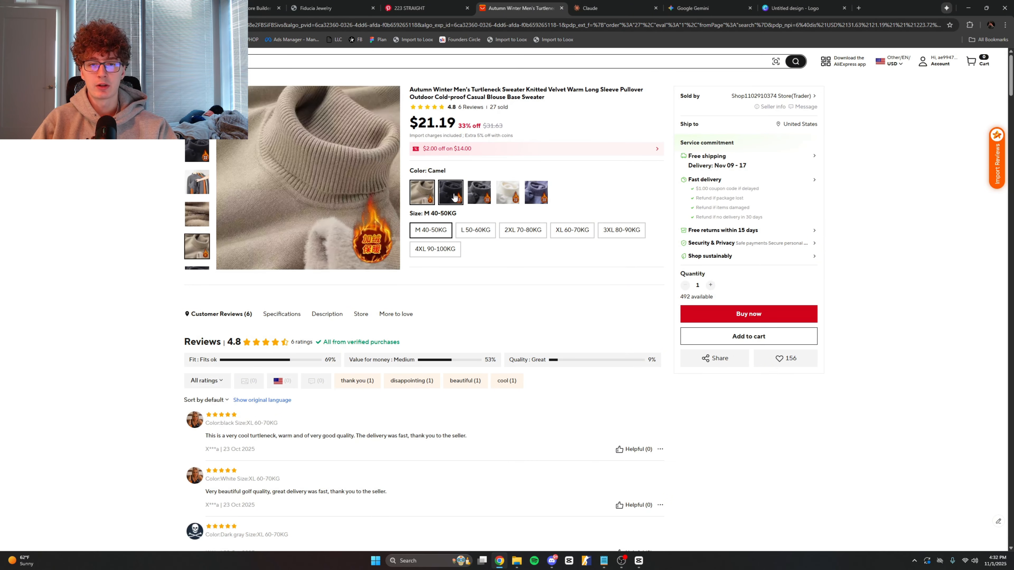
pyautogui.click(473, 193)
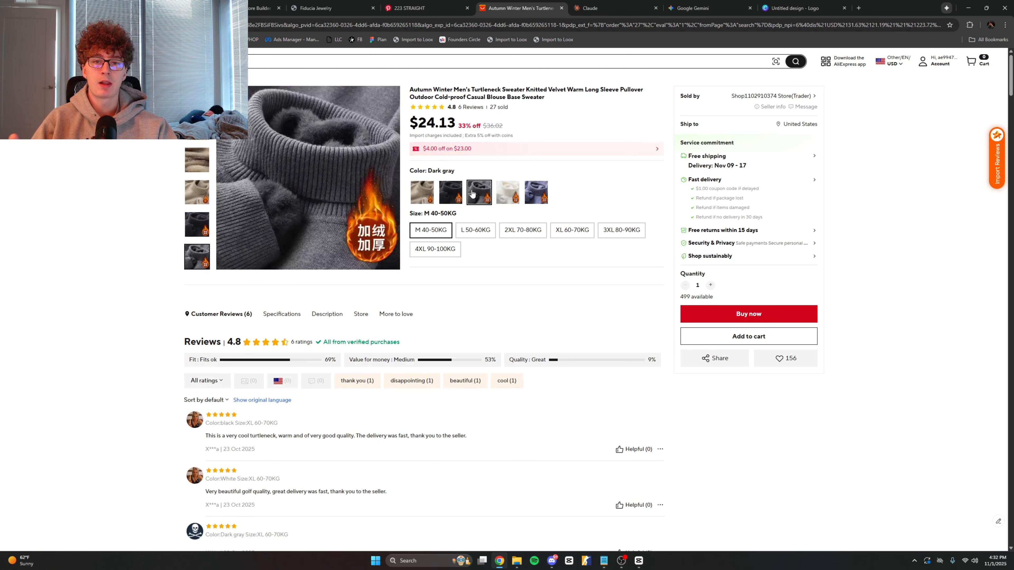
pyautogui.click(536, 192)
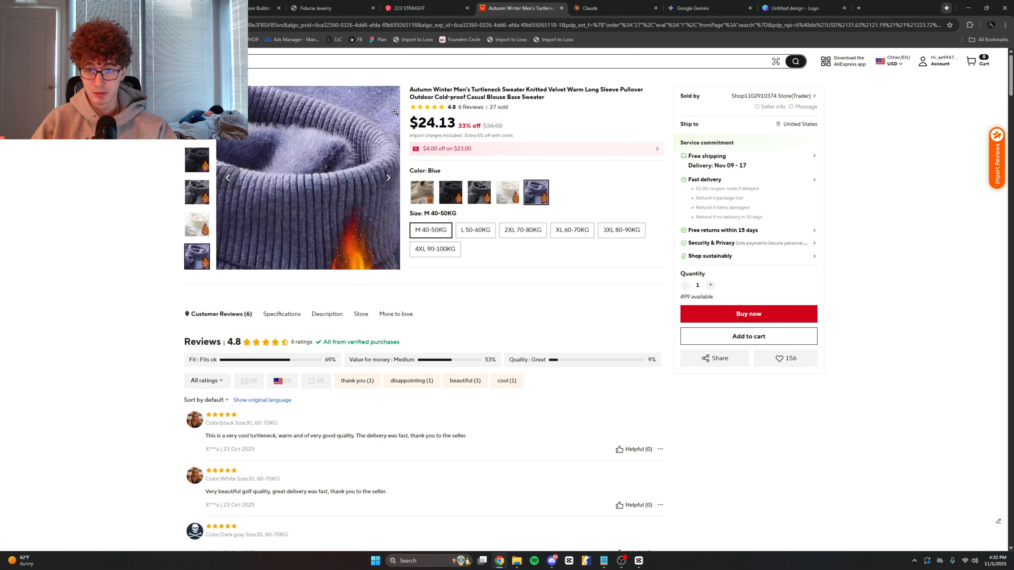
pyautogui.scroll(-1, 152, 242)
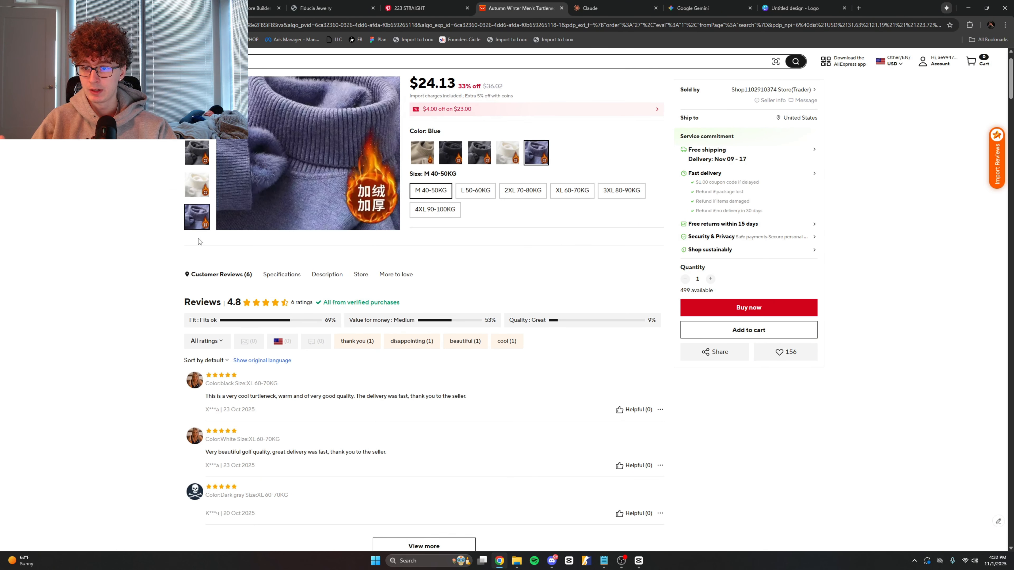
pyautogui.scroll(1, 152, 242)
pyautogui.click(422, 192)
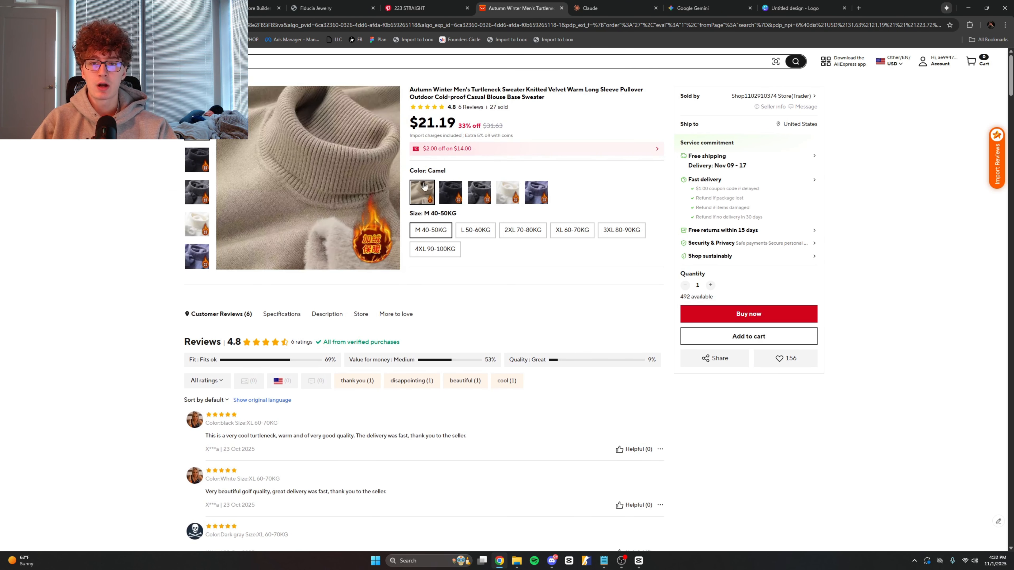
pyautogui.click(450, 192)
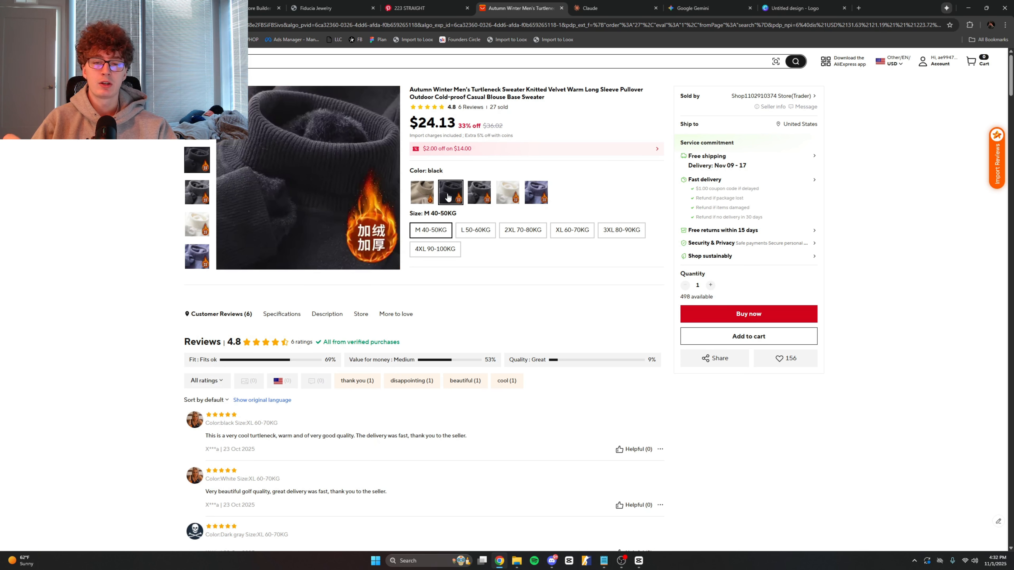
# Step: Select the sweater's Camel variant and add the line "deciding on an emotion to sell, not a product." to the fashion note in Notepad
pyautogui.click(423, 193)
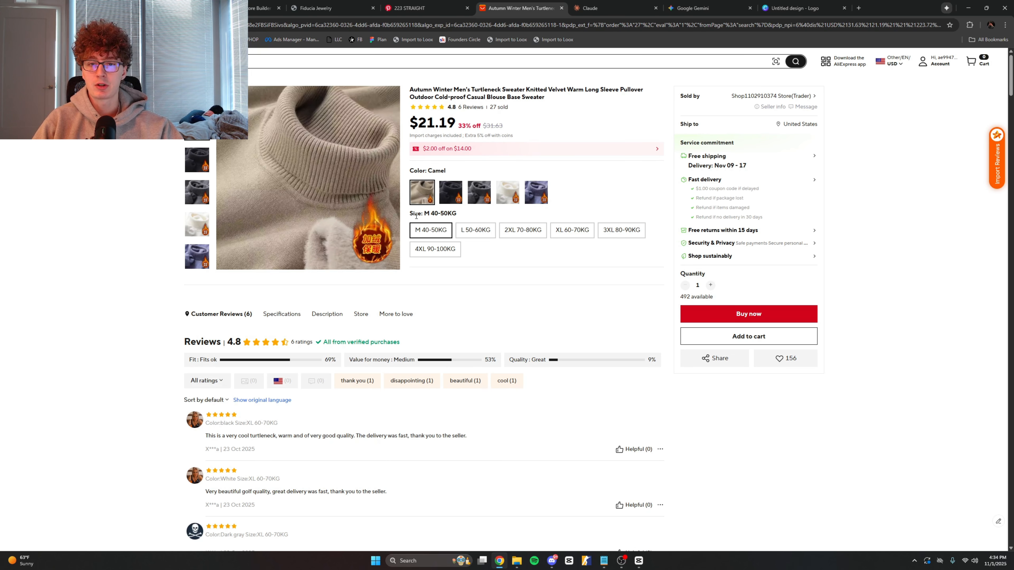
pyautogui.click(604, 560)
pyautogui.click(632, 222)
pyautogui.press('Return')
pyautogui.press('Return')
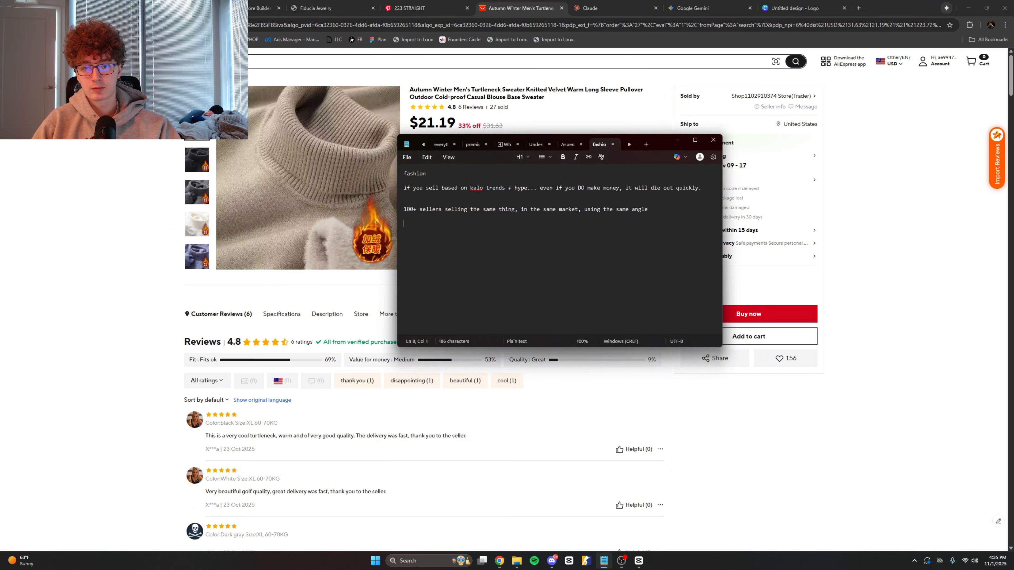
pyautogui.write('deciding on a')
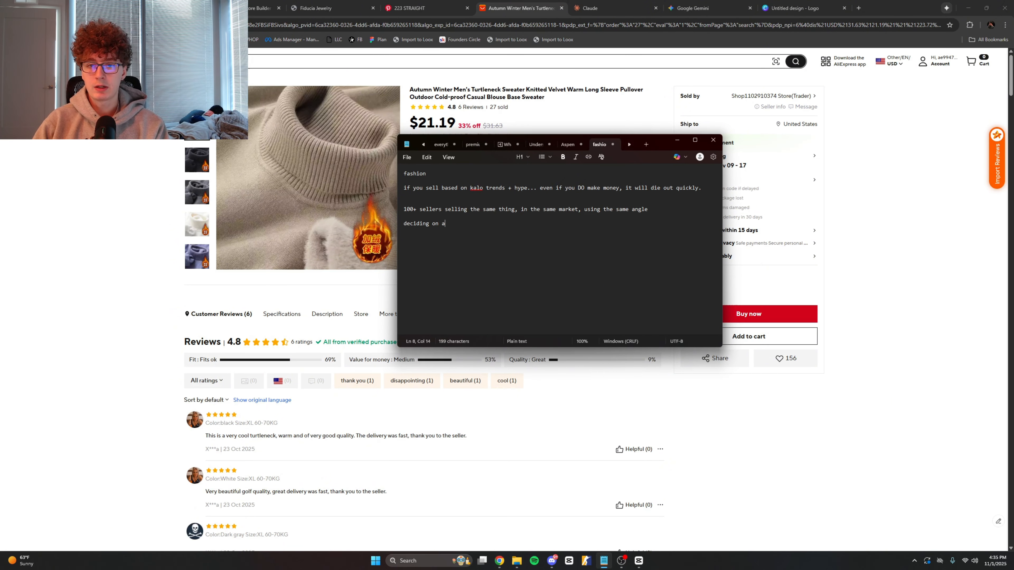
pyautogui.write('n emop')
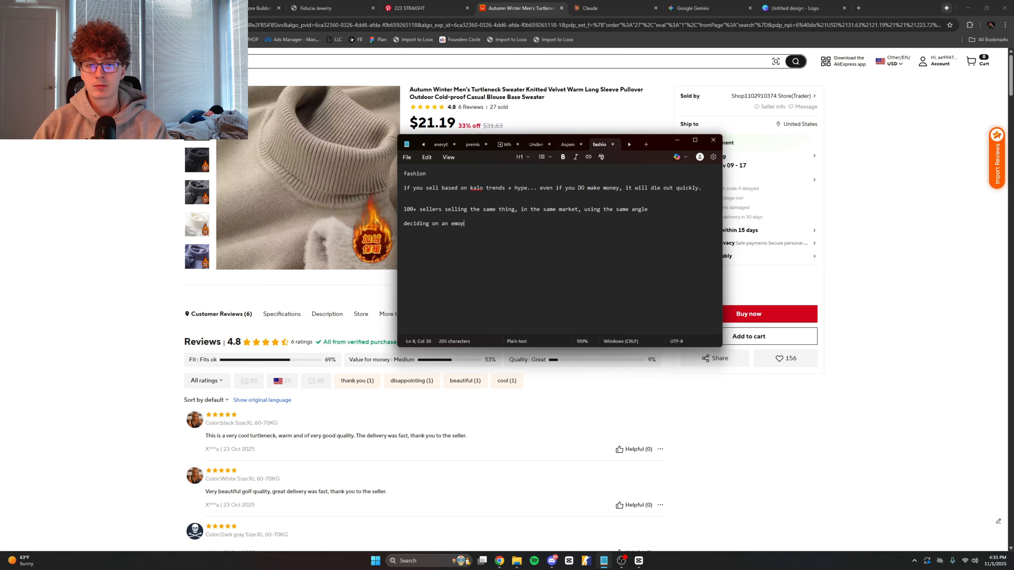
pyautogui.write('ion to ')
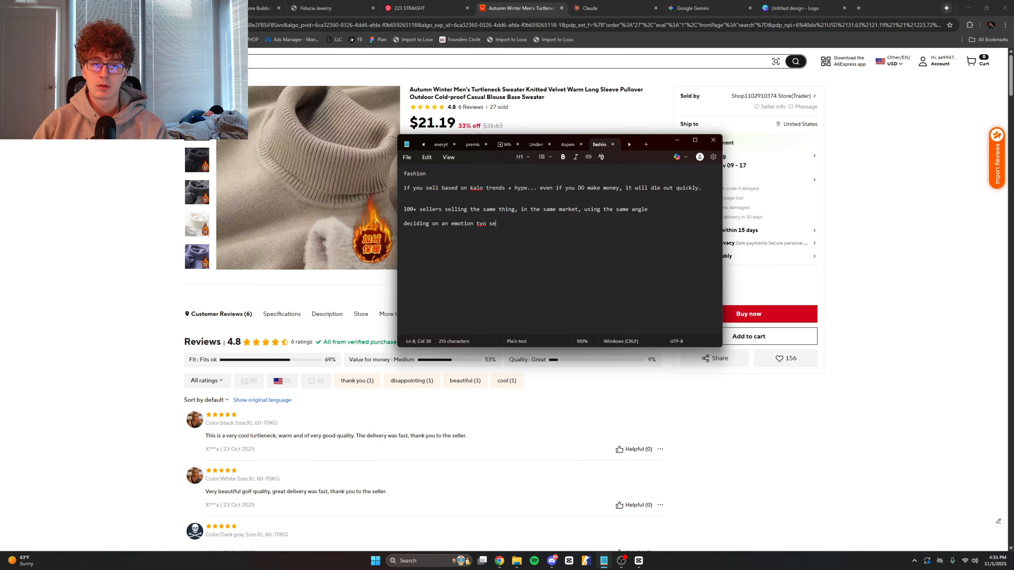
pyautogui.write('sell, not')
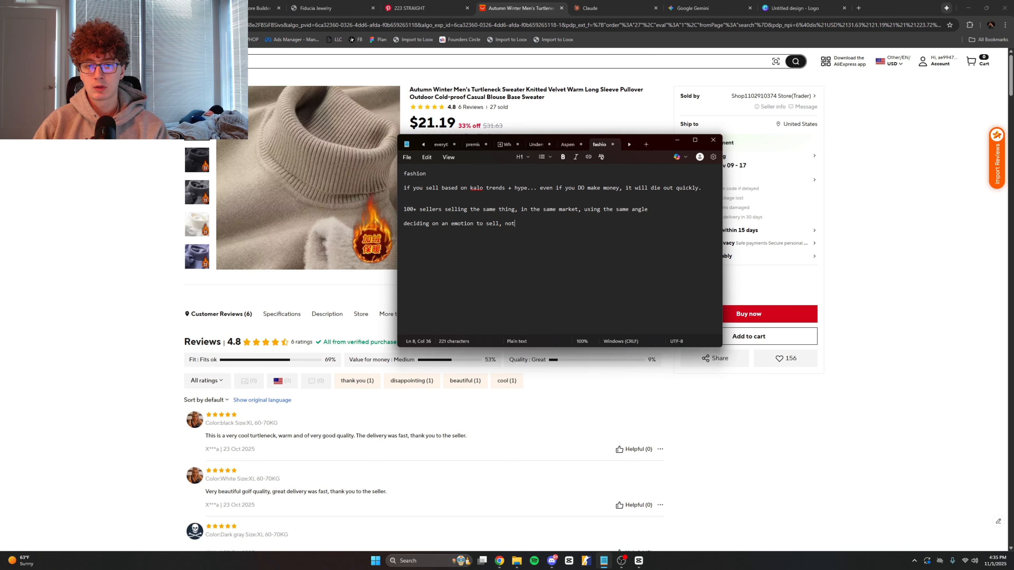
pyautogui.write(' a product.')
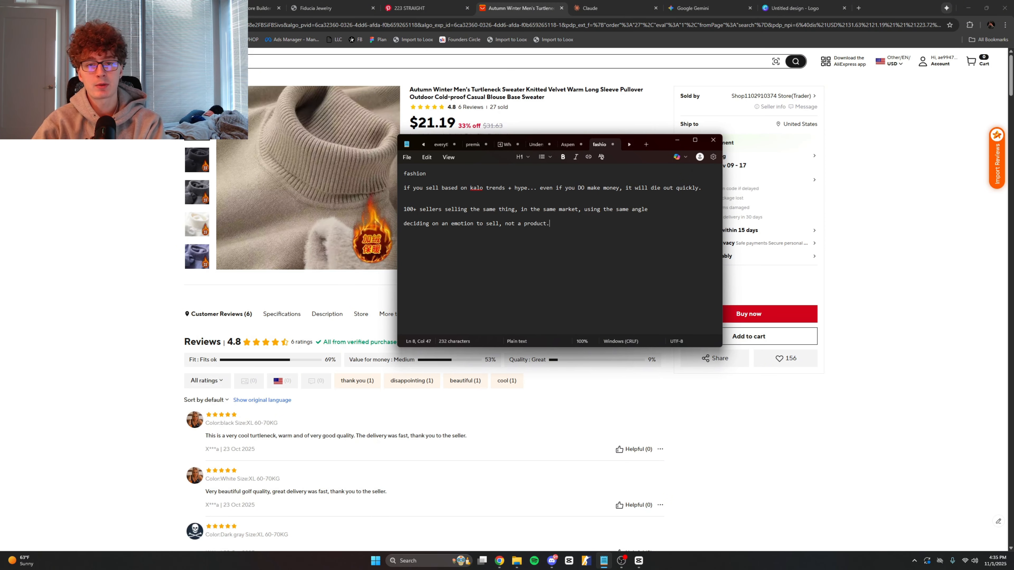
# Step: End the "100+ sellers" line with a period and minimize the note
pyautogui.write('.')
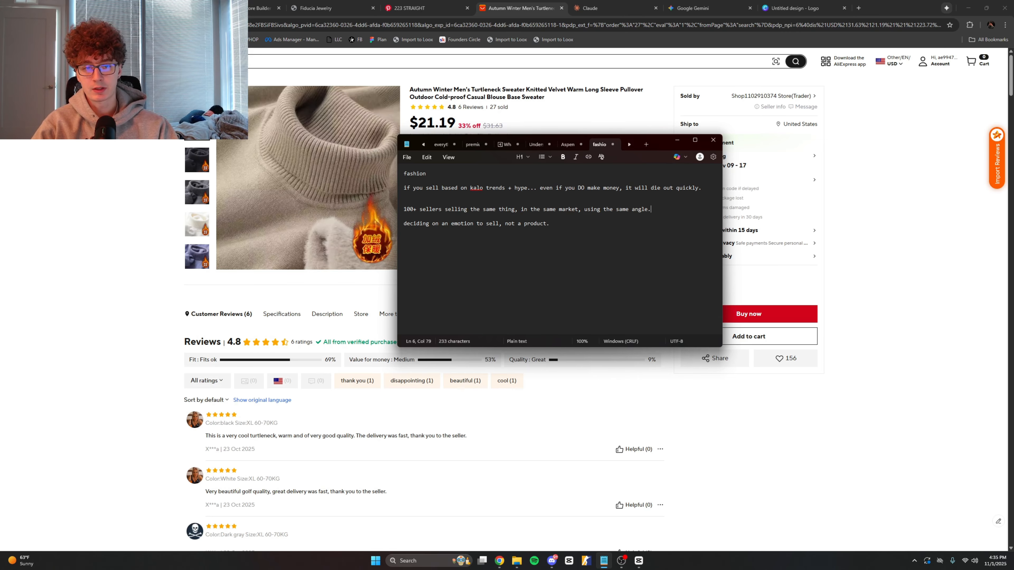
pyautogui.click(559, 229)
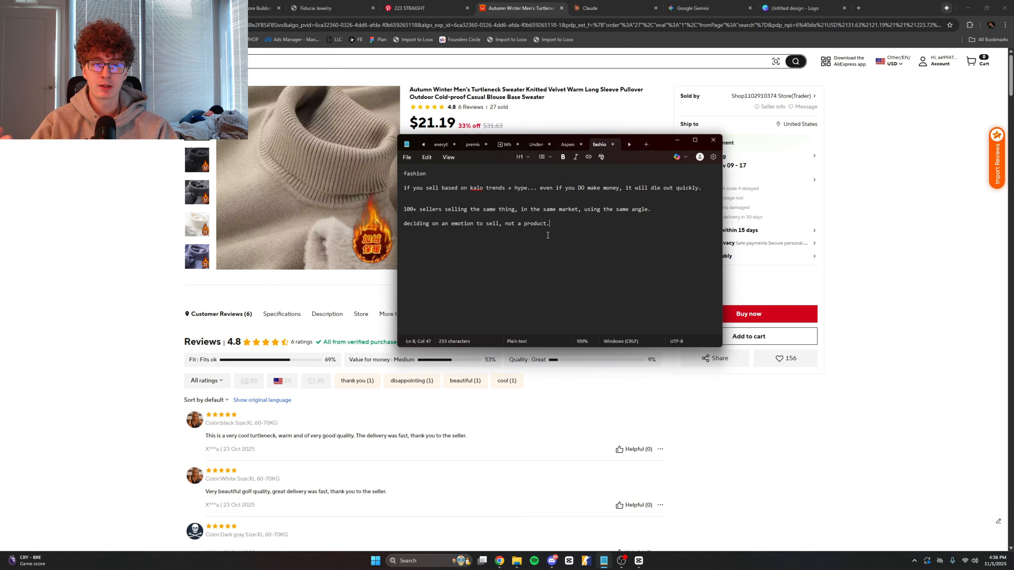
pyautogui.click(677, 140)
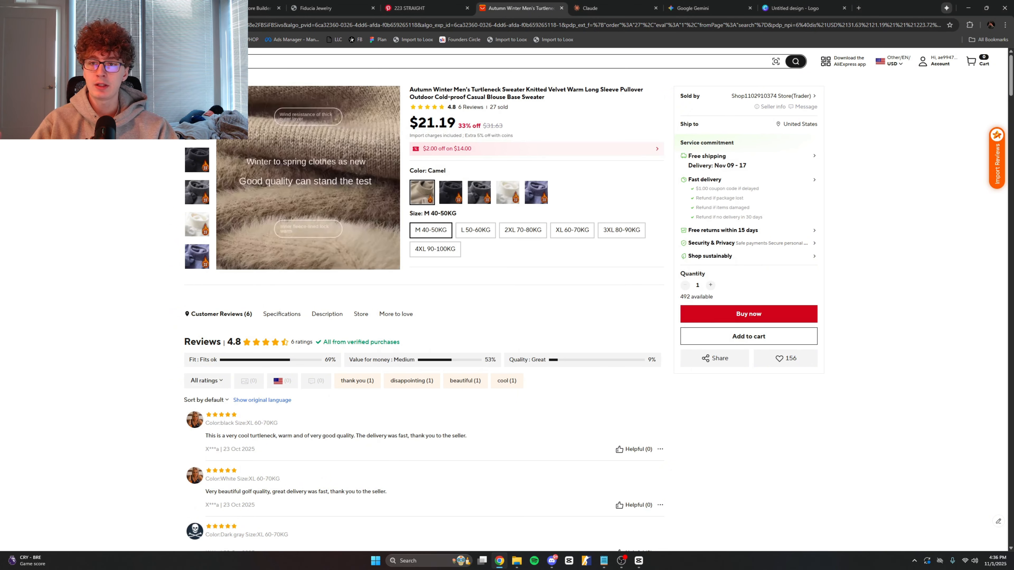
# Step: Review the AliExpress sweater's gallery photos, reread the fashion note, and compare the black and Camel variants
pyautogui.moveTo(197, 156)
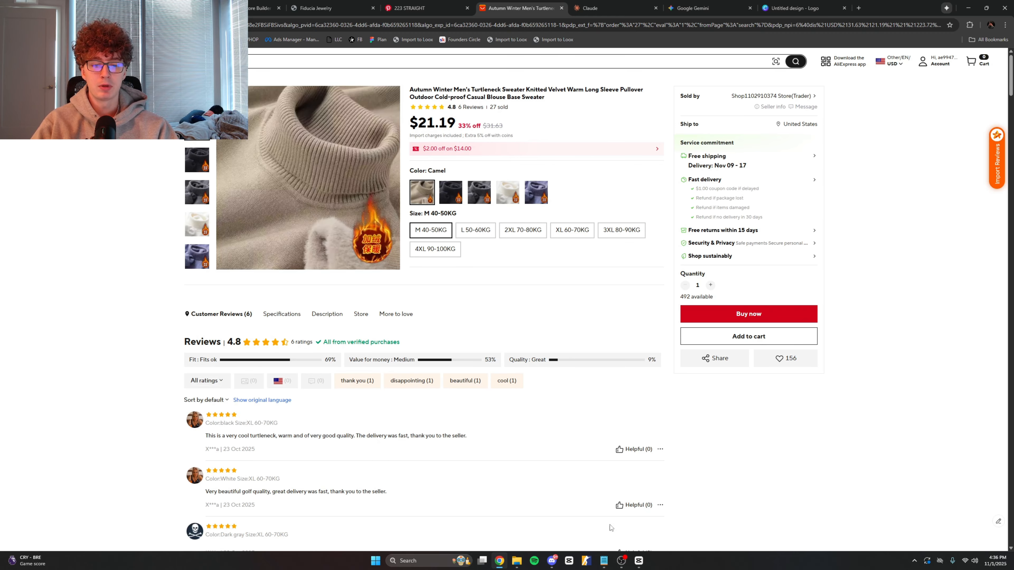
pyautogui.click(604, 561)
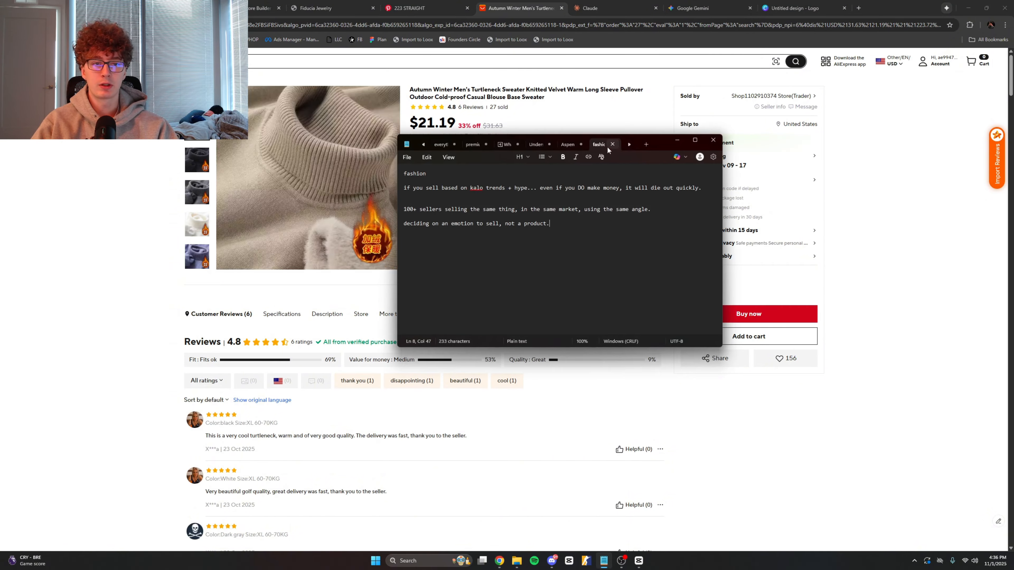
pyautogui.moveTo(663, 143); pyautogui.dragTo(672, 216)
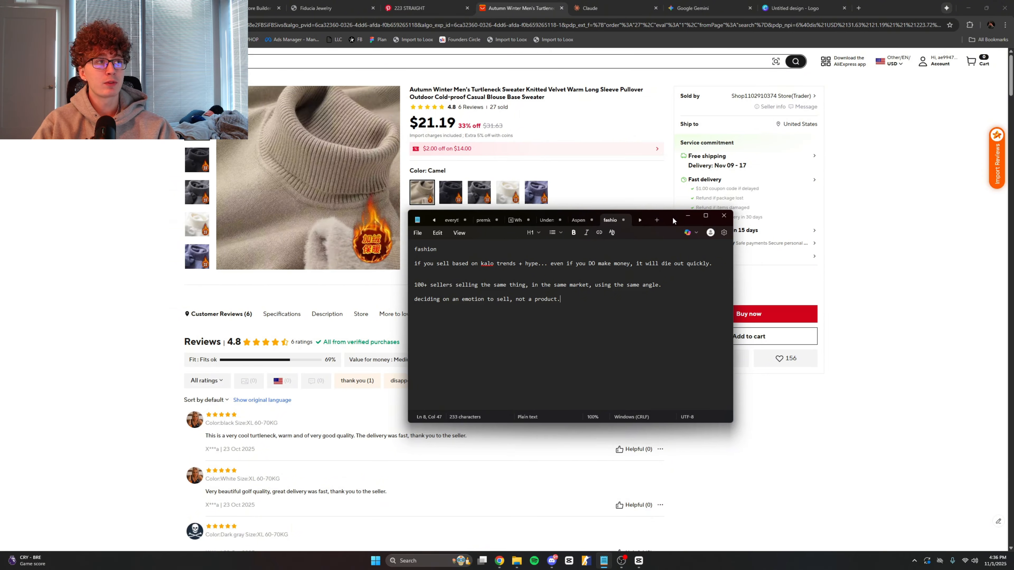
pyautogui.click(681, 215)
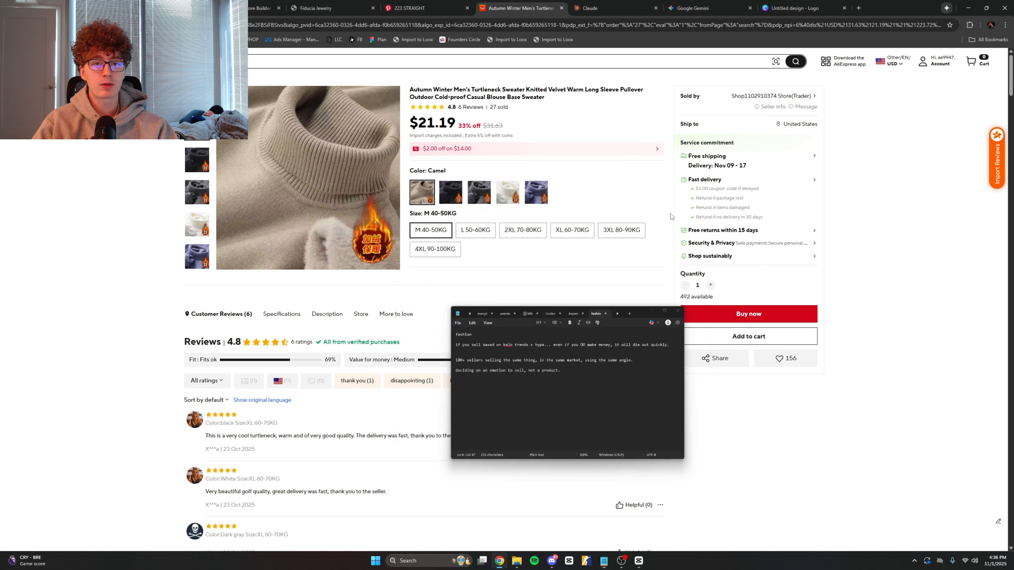
pyautogui.click(448, 193)
pyautogui.click(415, 195)
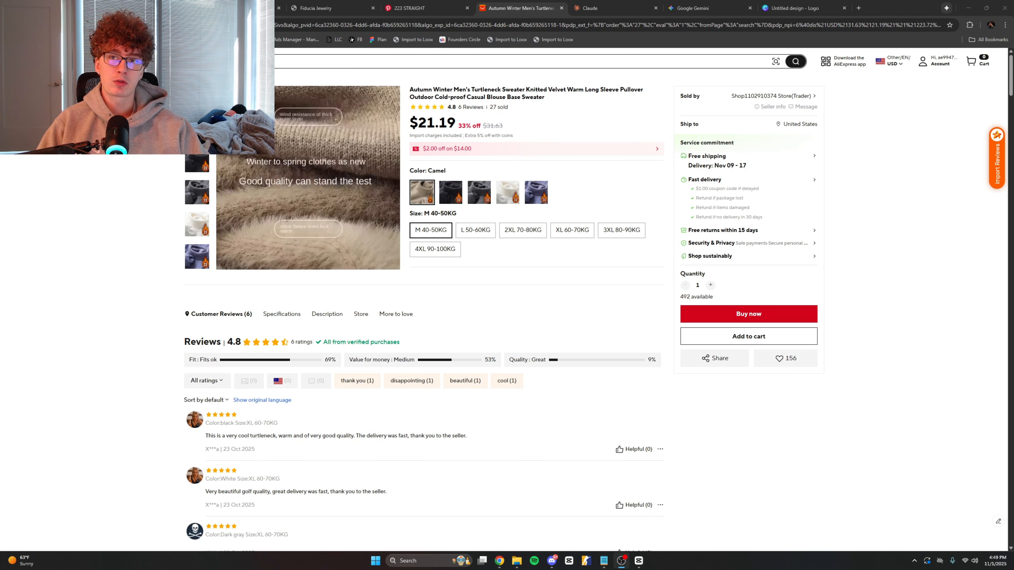
# Step: Switch to Atlas: AI Store Builder in Shopify and generate an English-language store from the sweater's AliExpress product link
pyautogui.click(240, 8)
pyautogui.click(400, 258)
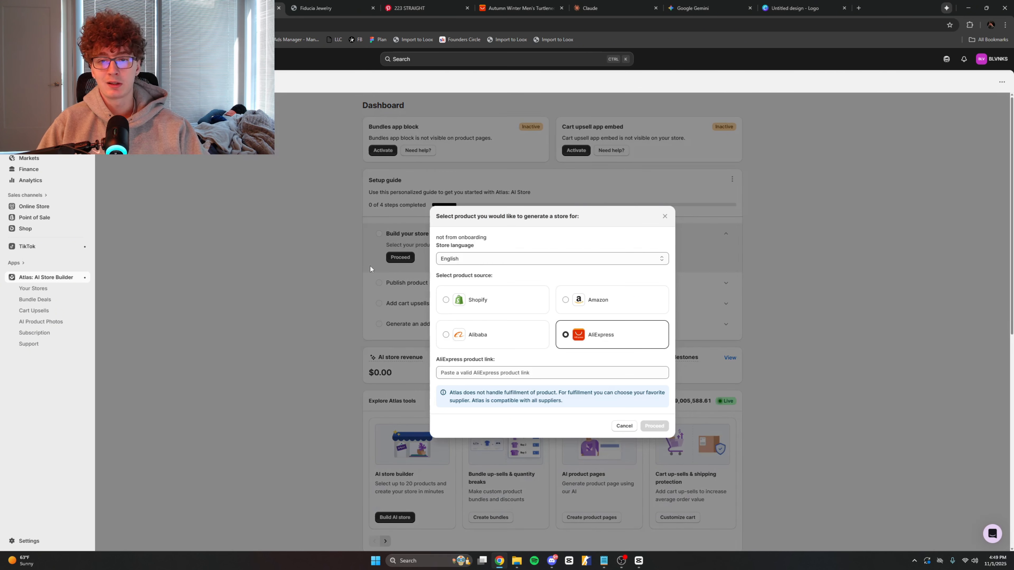
pyautogui.click(559, 372)
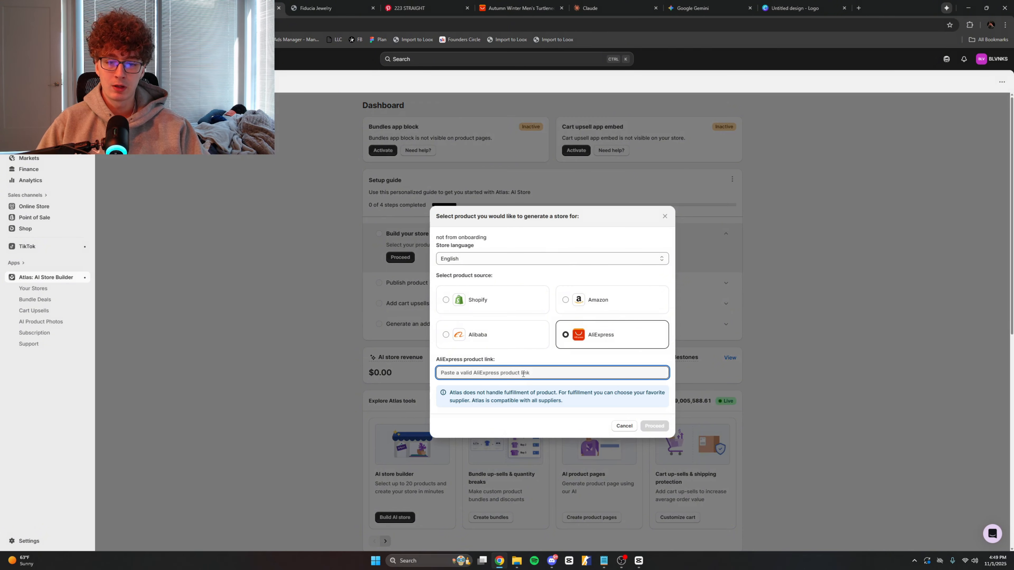
pyautogui.hotkey('ctrl', 'v')
pyautogui.click(654, 427)
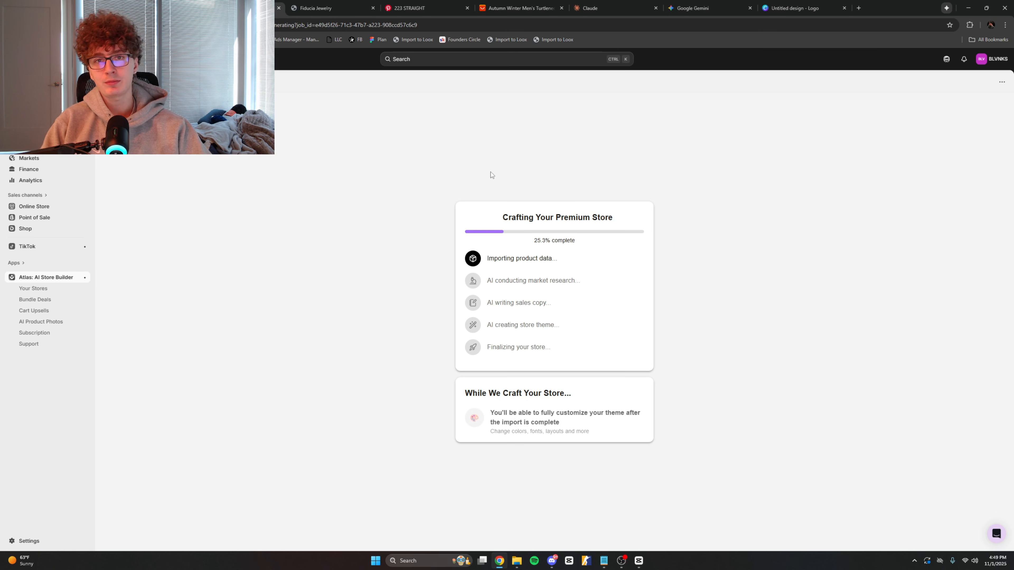
# Step: Return to the AliExpress listing and compare the White, Blue, black and Dark gray variants, finishing on Camel
pyautogui.click(518, 8)
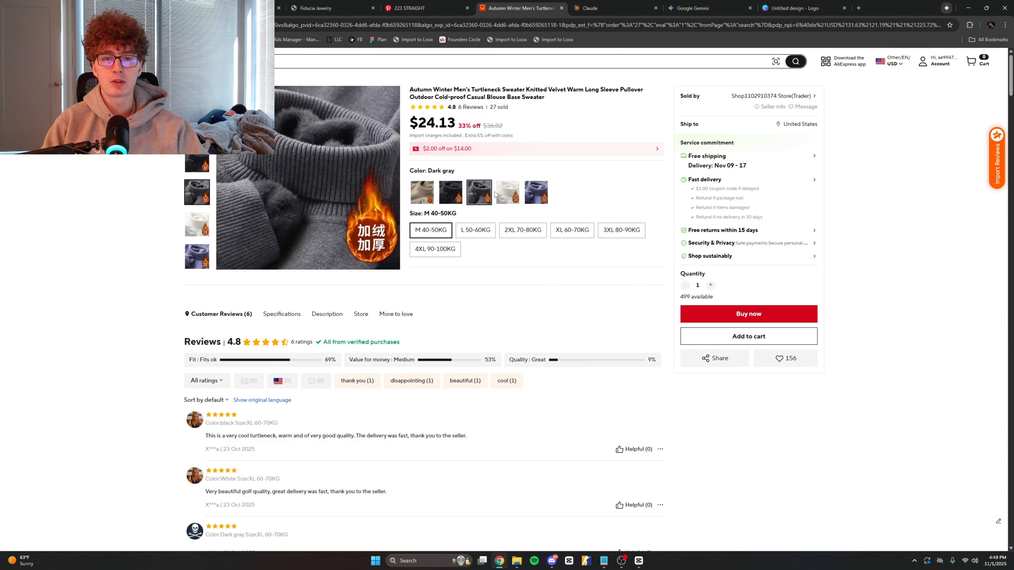
pyautogui.click(508, 192)
pyautogui.click(541, 193)
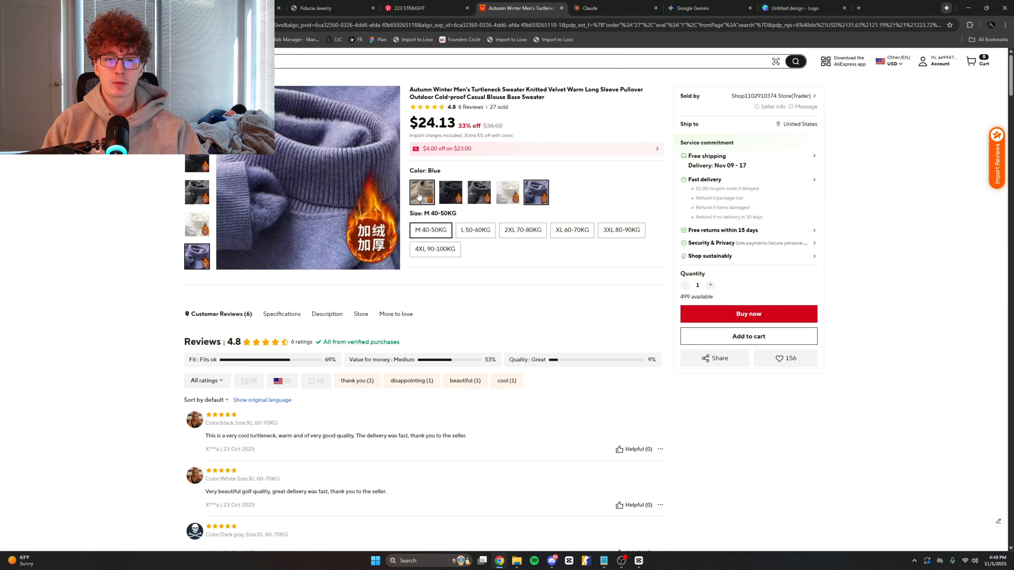
pyautogui.click(419, 197)
pyautogui.click(454, 193)
pyautogui.click(480, 194)
pyautogui.click(504, 195)
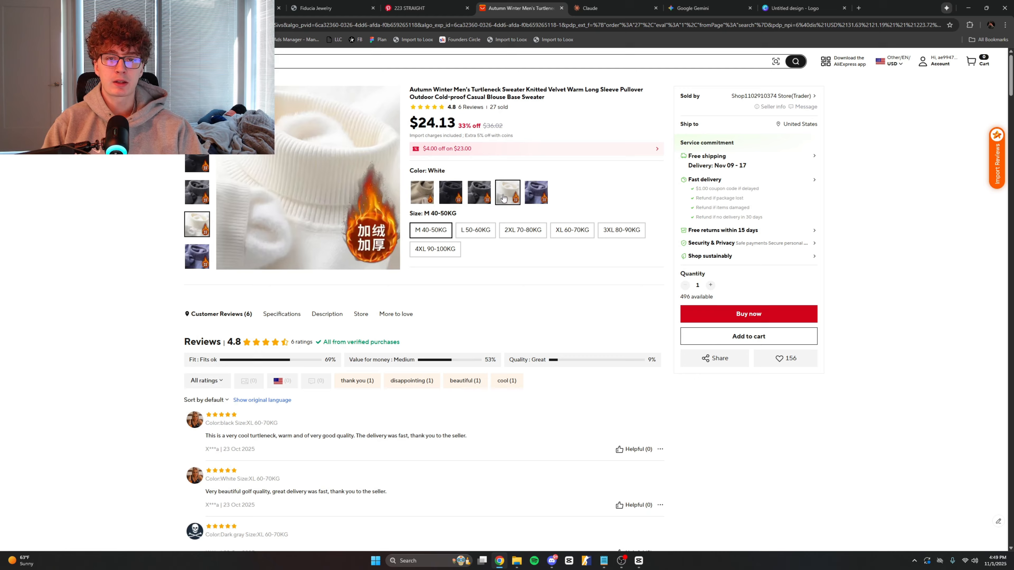
pyautogui.click(422, 197)
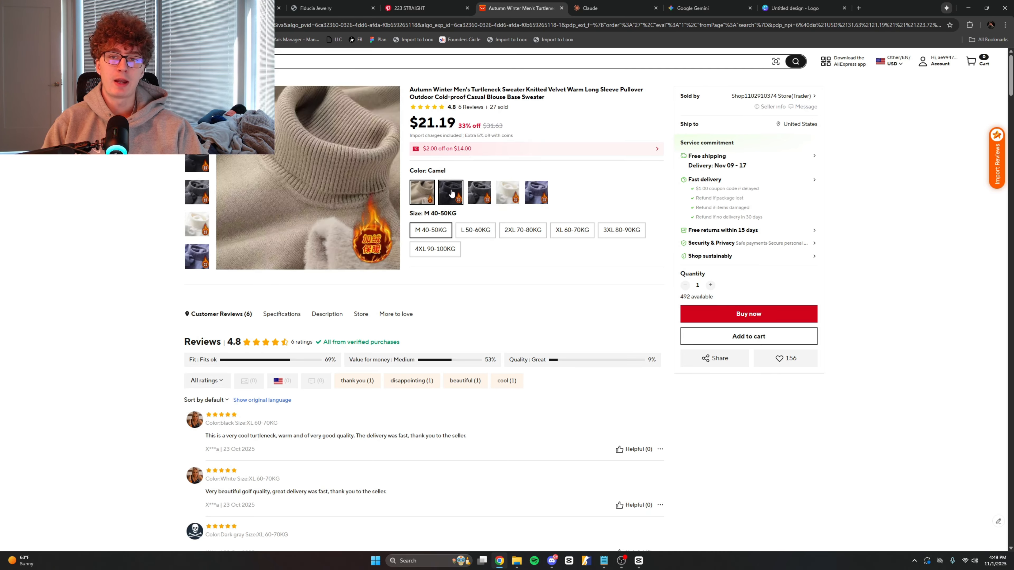
# Step: Go back to the Atlas store builder, continue with all six product images, and look through the generated store preview
pyautogui.click(275, 8)
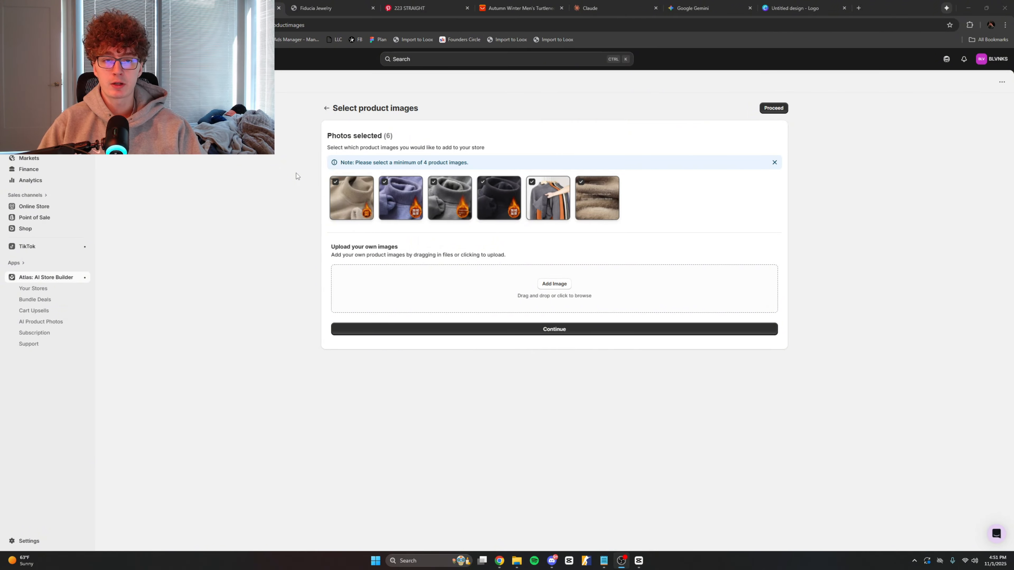
pyautogui.click(526, 325)
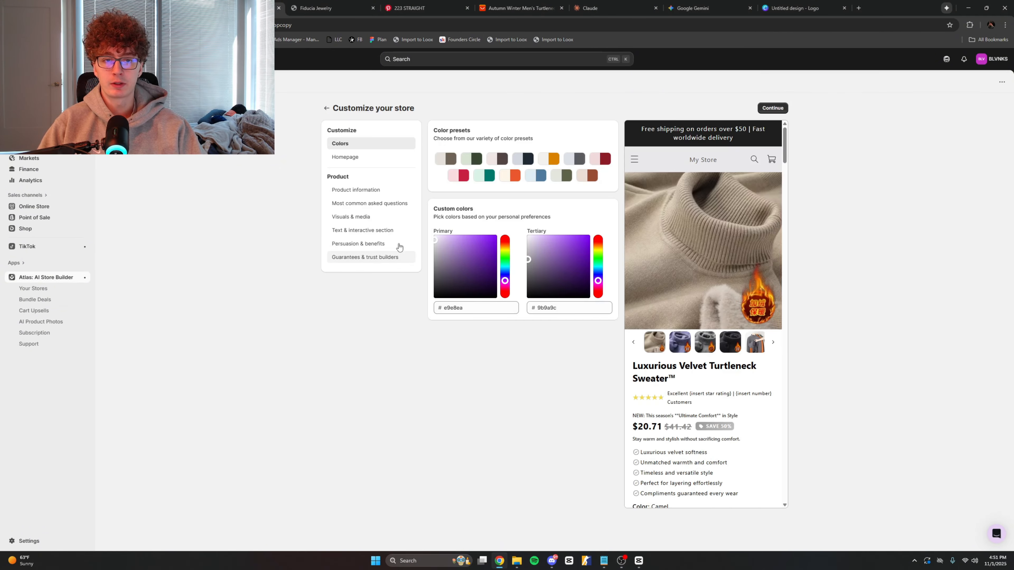
pyautogui.scroll(-15, 719, 234)
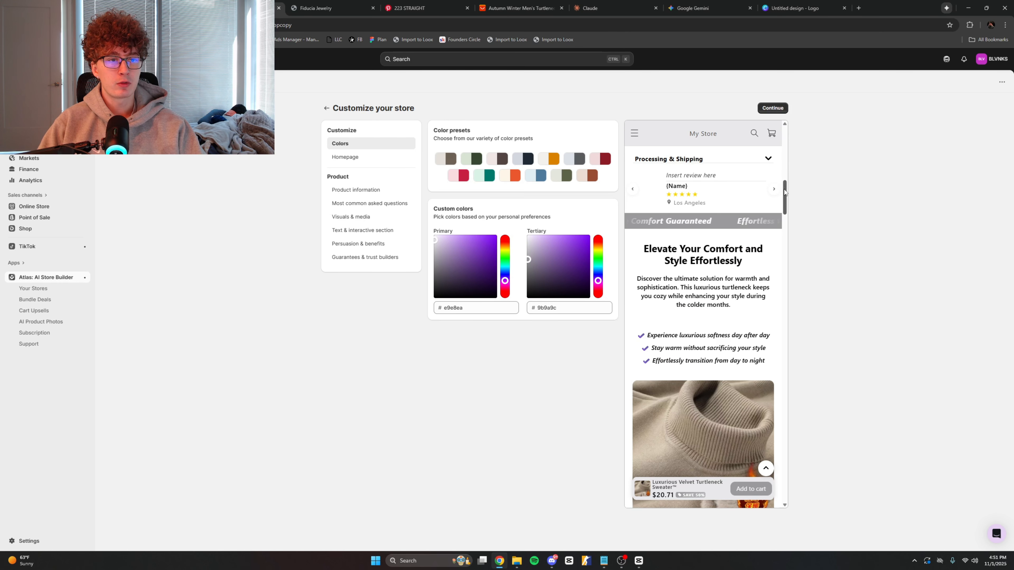
pyautogui.moveTo(804, 307); pyautogui.dragTo(748, 133)
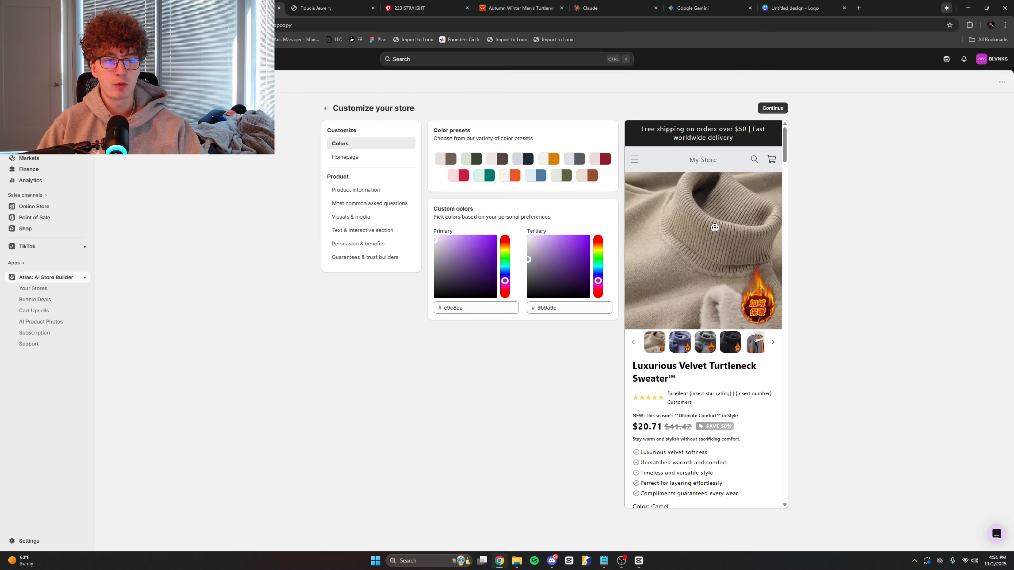
pyautogui.scroll(-8, 715, 227)
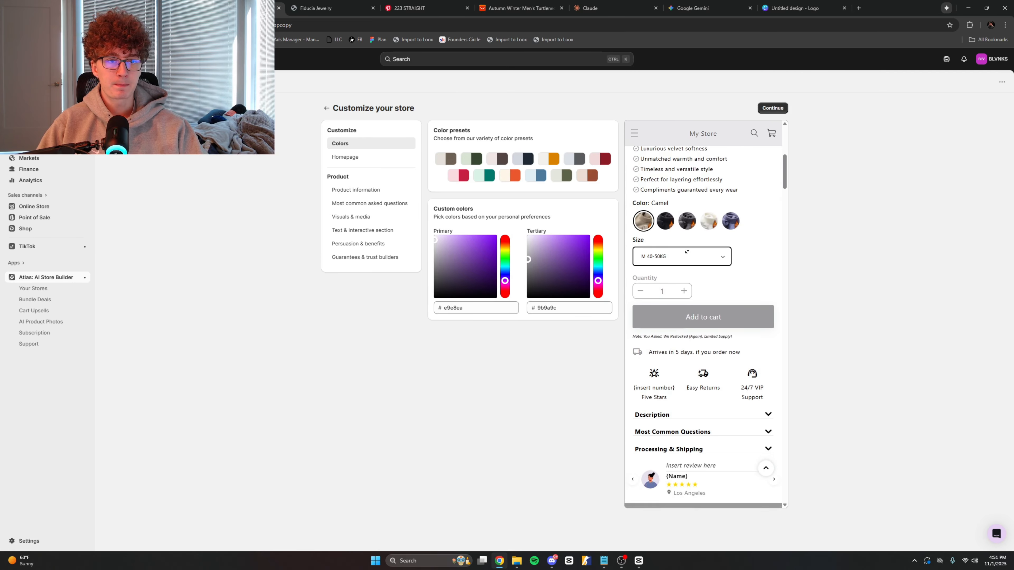
pyautogui.scroll(-8, 687, 252)
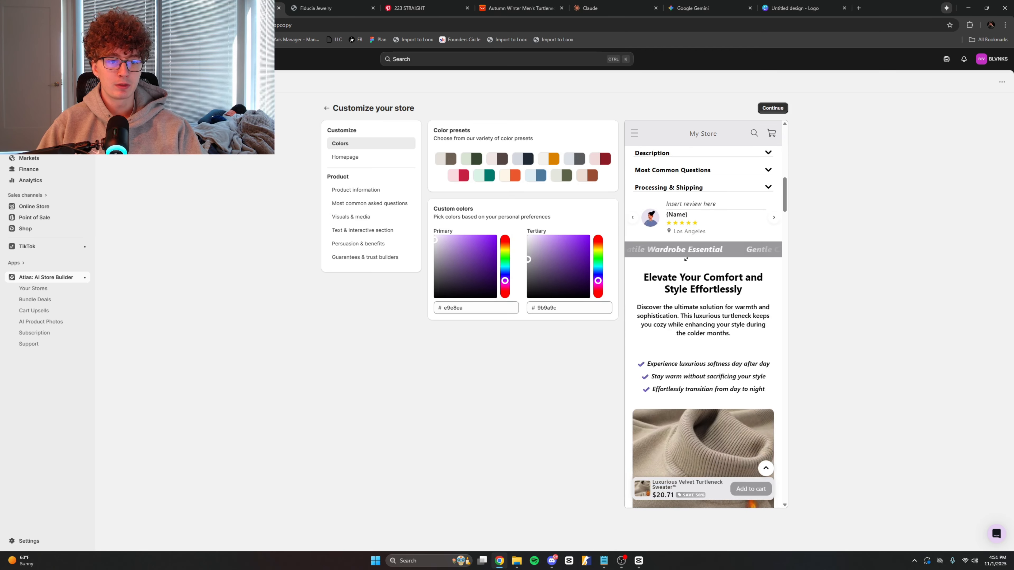
pyautogui.scroll(-10, 686, 259)
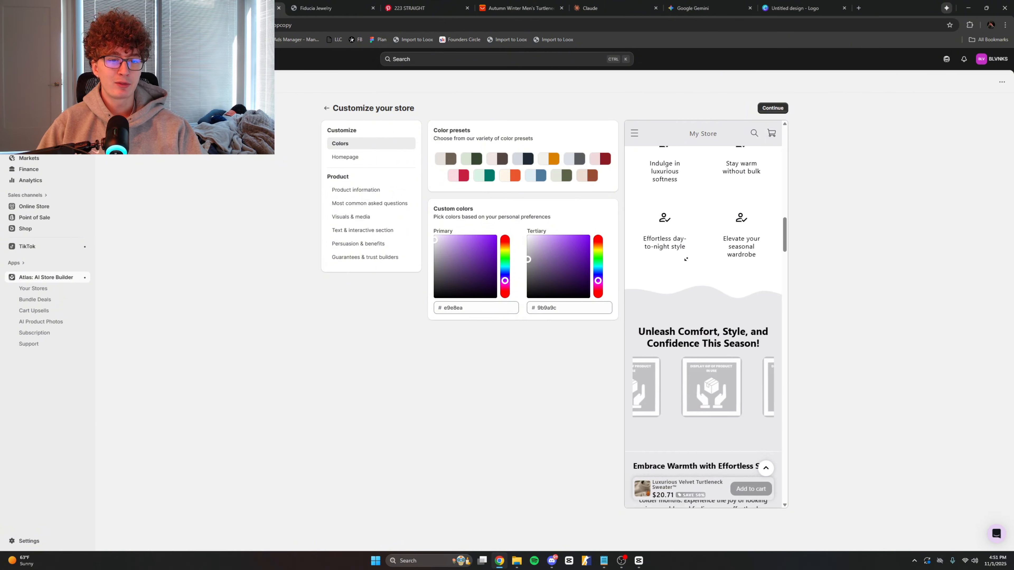
pyautogui.scroll(20, 695, 224)
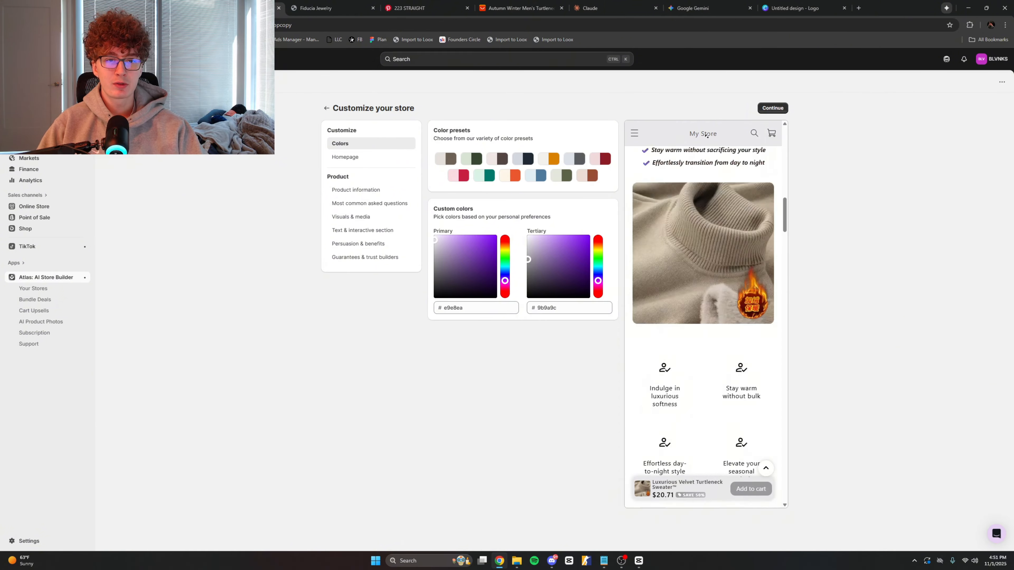
# Step: Apply the beige and brown color preset (e6e1dc and 6f6254) to the store and check it throughout the preview
pyautogui.click(443, 160)
pyautogui.scroll(-5, 669, 229)
pyautogui.scroll(-16, 730, 236)
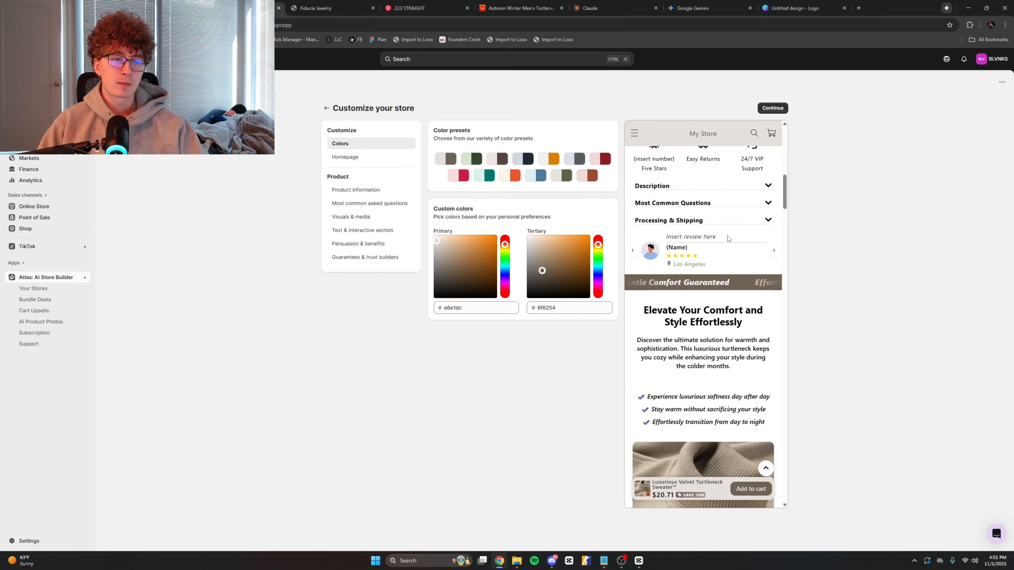
pyautogui.scroll(6, 729, 238)
pyautogui.moveTo(785, 202); pyautogui.dragTo(789, 240)
pyautogui.scroll(-1, 754, 204)
# Step: Check the AliExpress sweater listing against the store preview, examining the preview's product images, title and benefit list
pyautogui.click(519, 8)
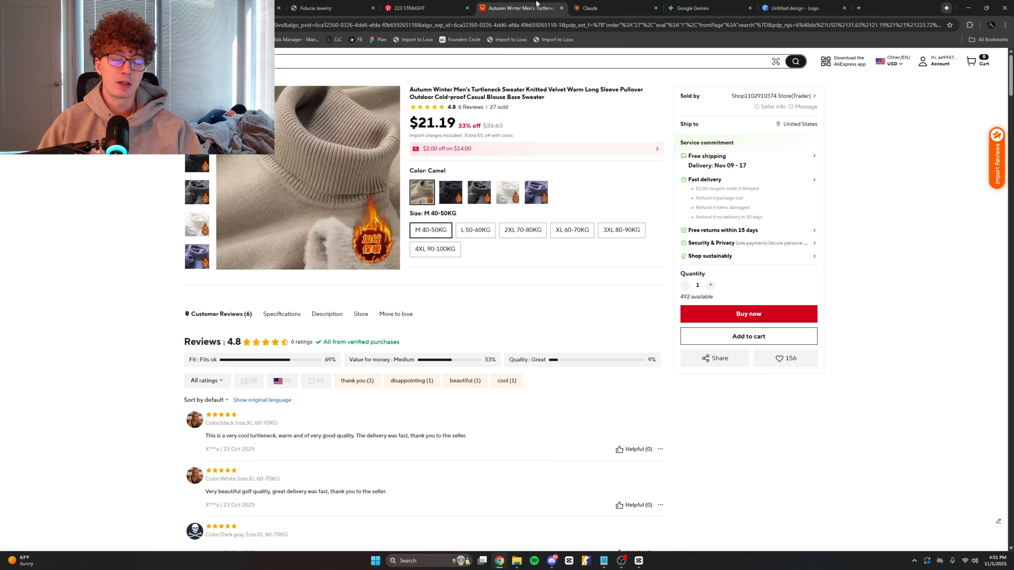
pyautogui.click(242, 8)
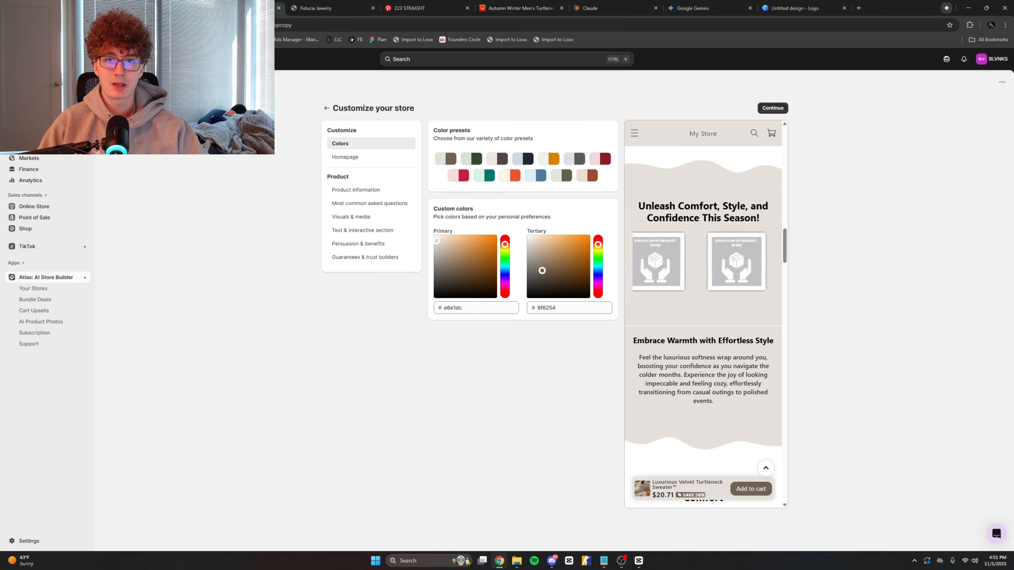
pyautogui.moveTo(786, 241); pyautogui.dragTo(794, 134)
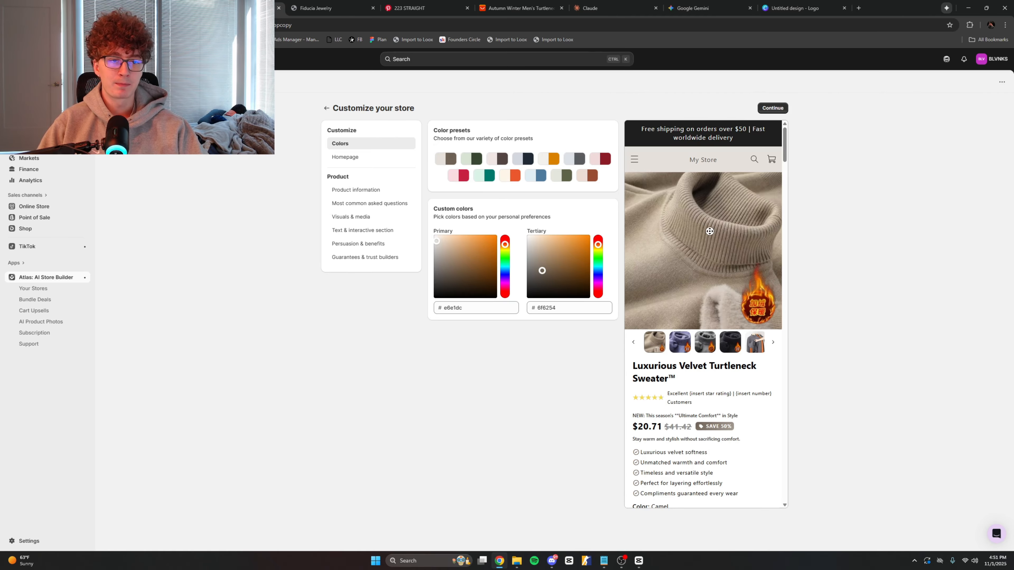
pyautogui.scroll(-8, 727, 224)
pyautogui.scroll(3, 707, 195)
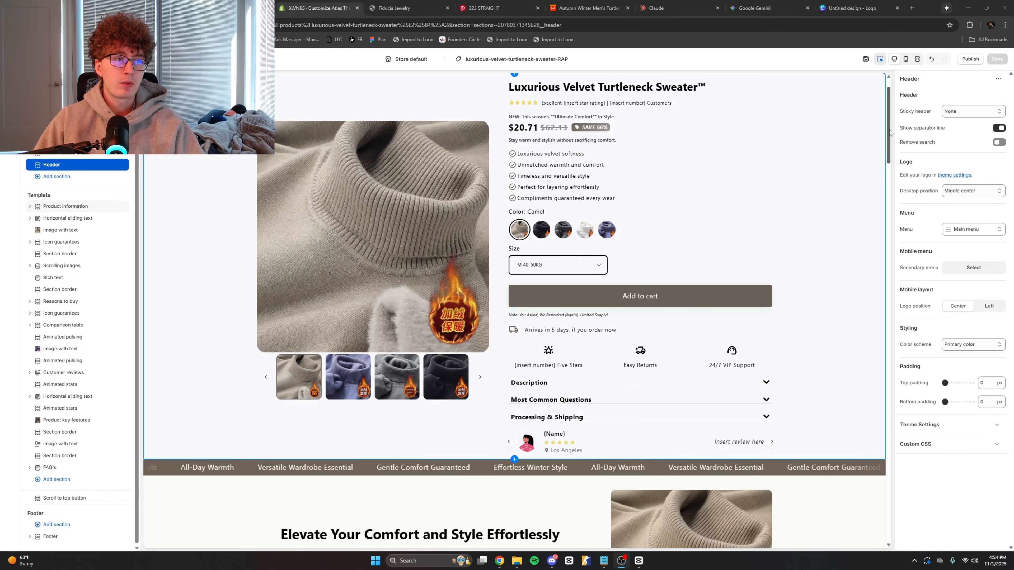
# Step: Review the generated store preview from the product section to the key features, including the comfort percentages, guarantee icons and image with text
pyautogui.scroll(-5, 886, 151)
pyautogui.scroll(-2, 882, 167)
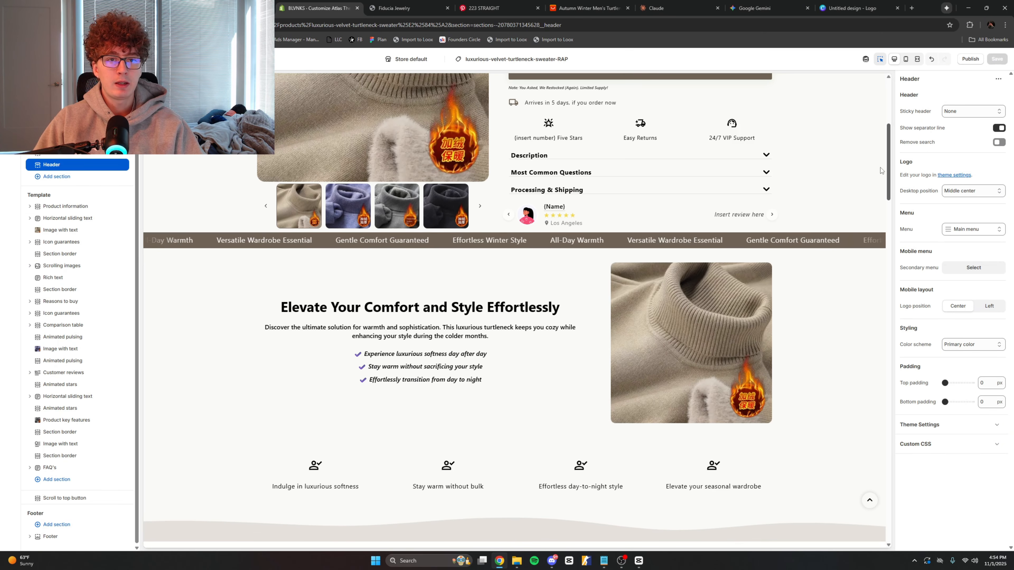
pyautogui.scroll(-15, 877, 181)
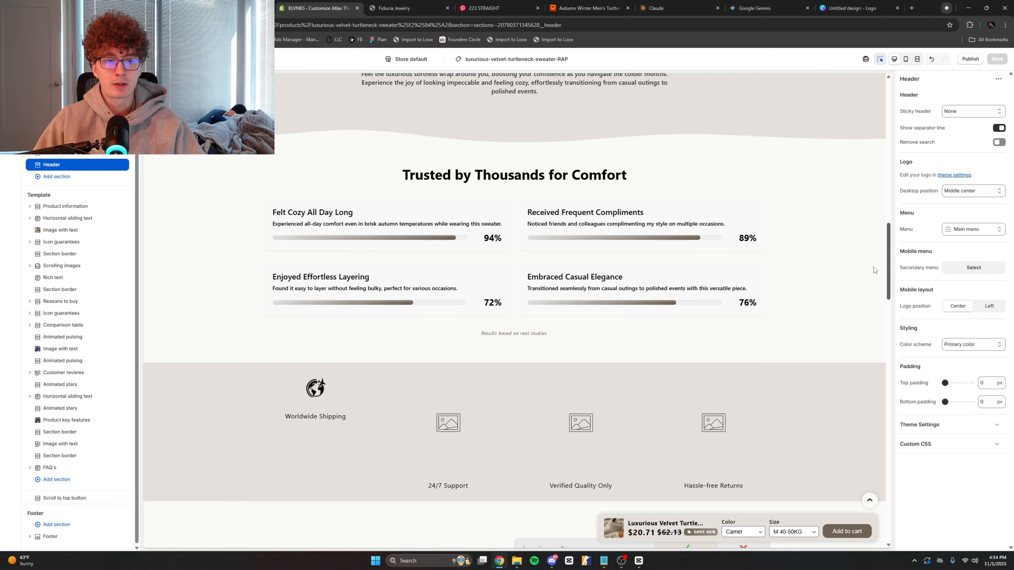
pyautogui.scroll(-20, 873, 268)
pyautogui.scroll(-5, 878, 418)
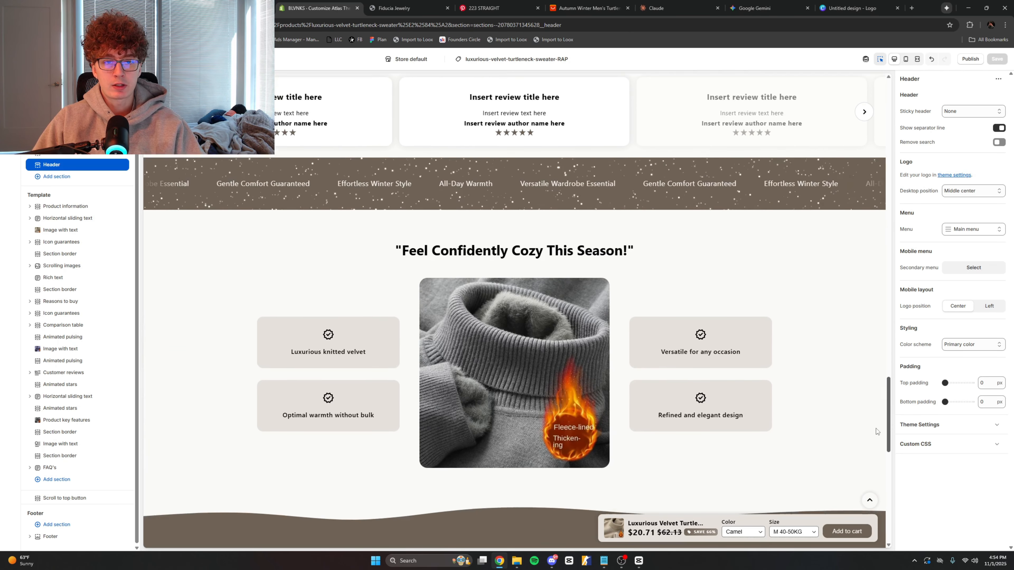
pyautogui.scroll(18, 875, 449)
pyautogui.scroll(18, 876, 332)
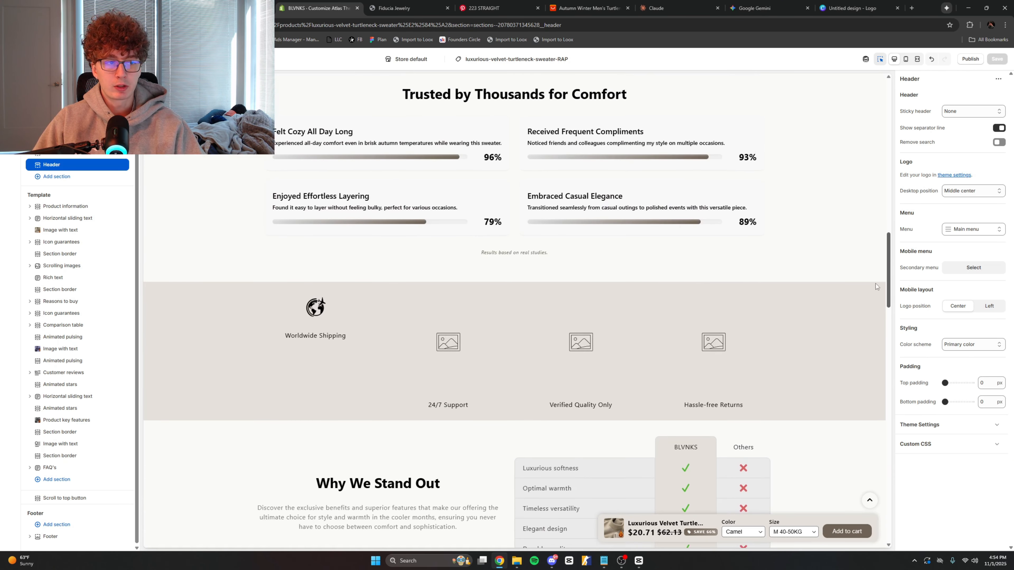
pyautogui.scroll(10, 881, 217)
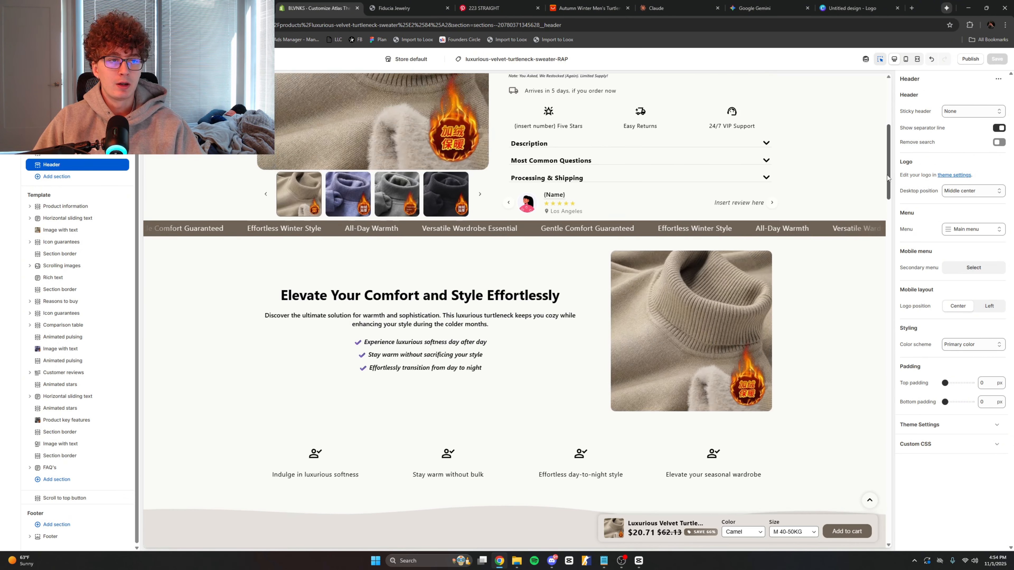
pyautogui.scroll(2, 886, 149)
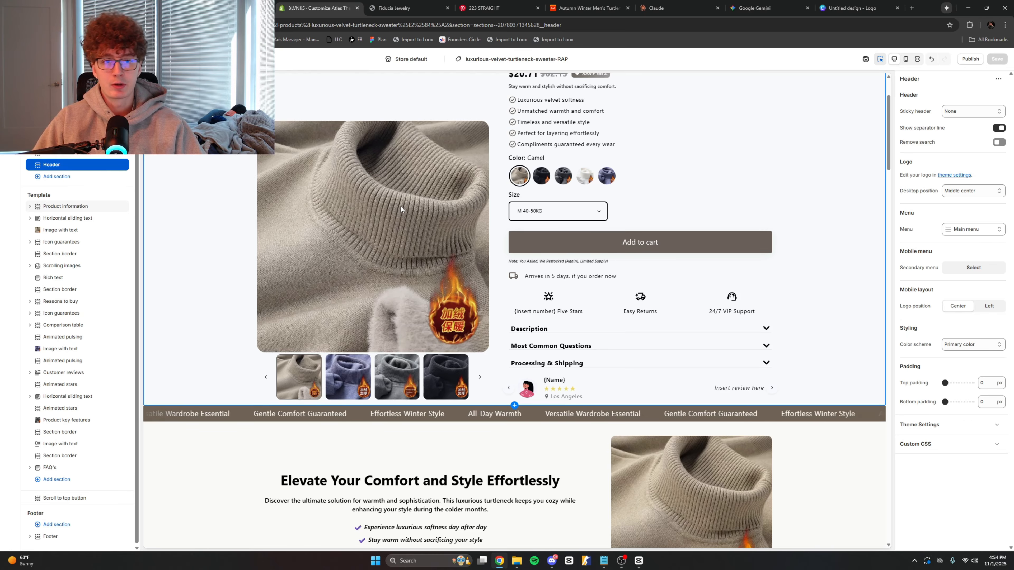
# Step: Switch to Claude and submit the prompt "starting an old money men's fashion brand. give me some european brand names"
pyautogui.click(589, 8)
pyautogui.click(663, 8)
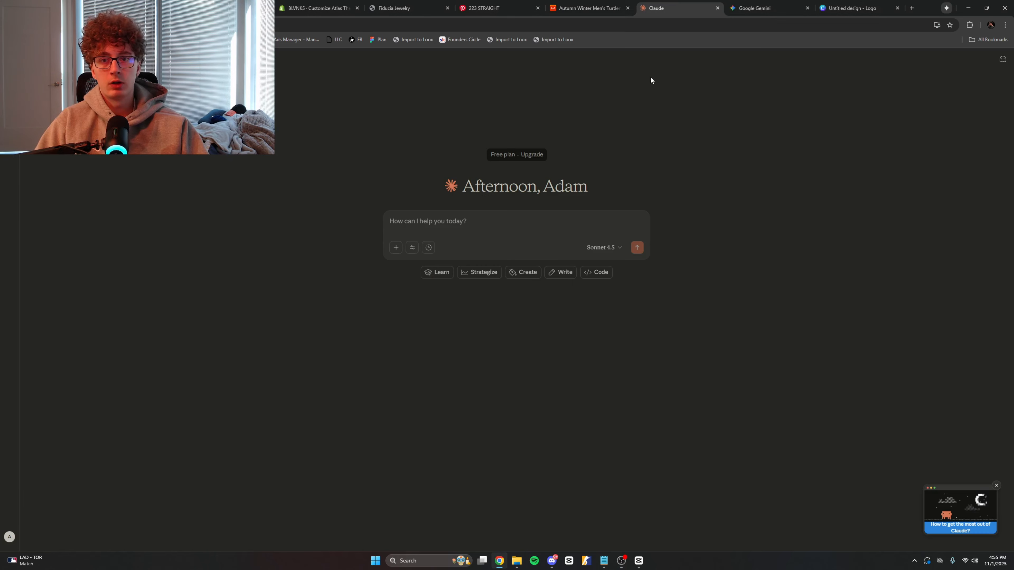
pyautogui.write('starting a')
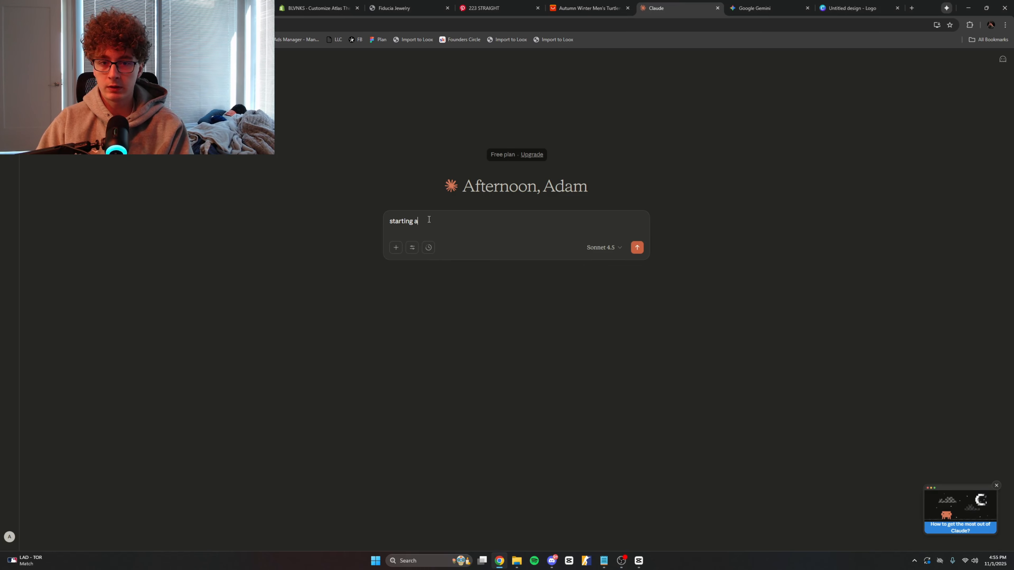
pyautogui.write("n old money men's")
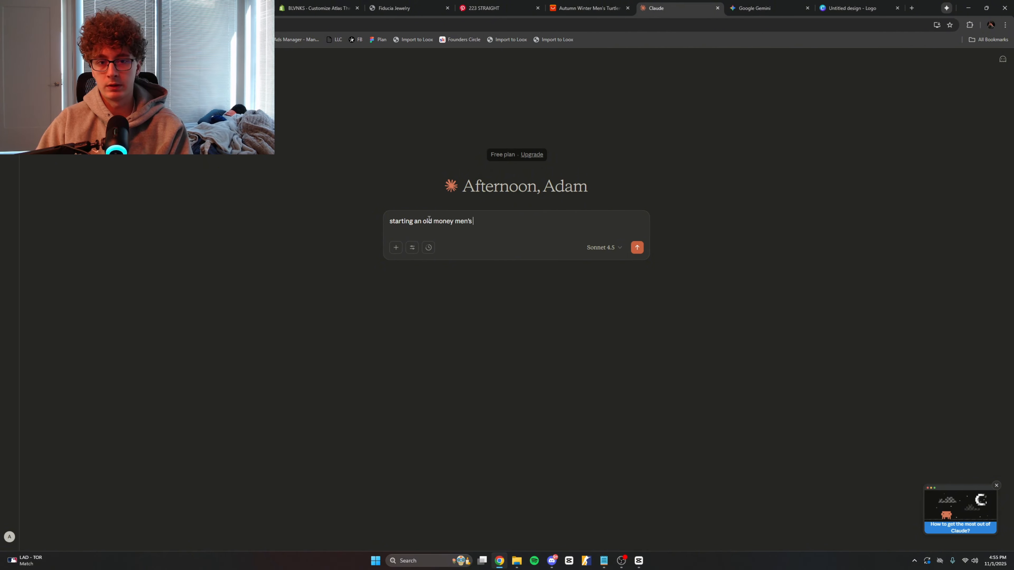
pyautogui.write(' fashion brand. g')
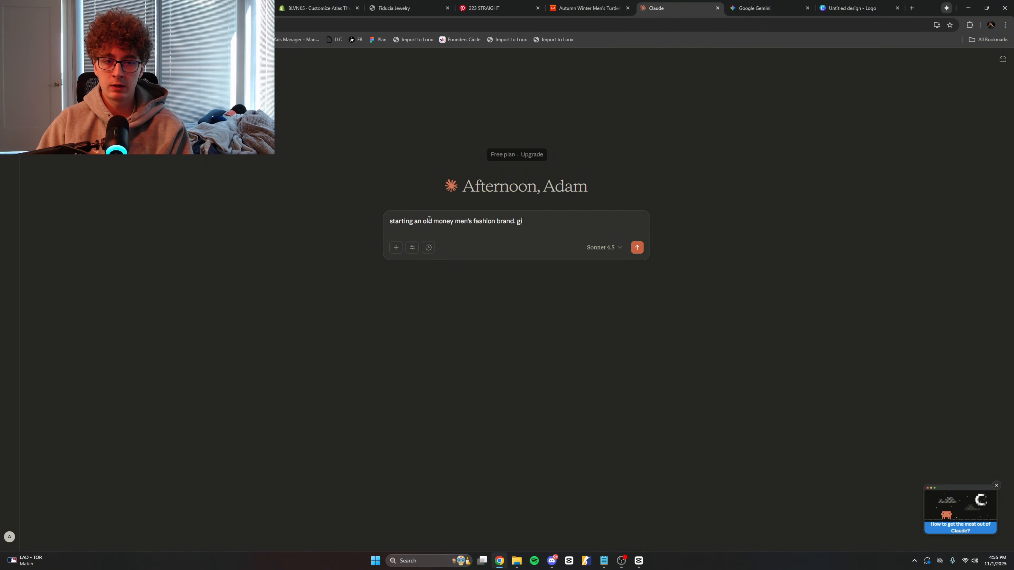
pyautogui.write('ive me some european b')
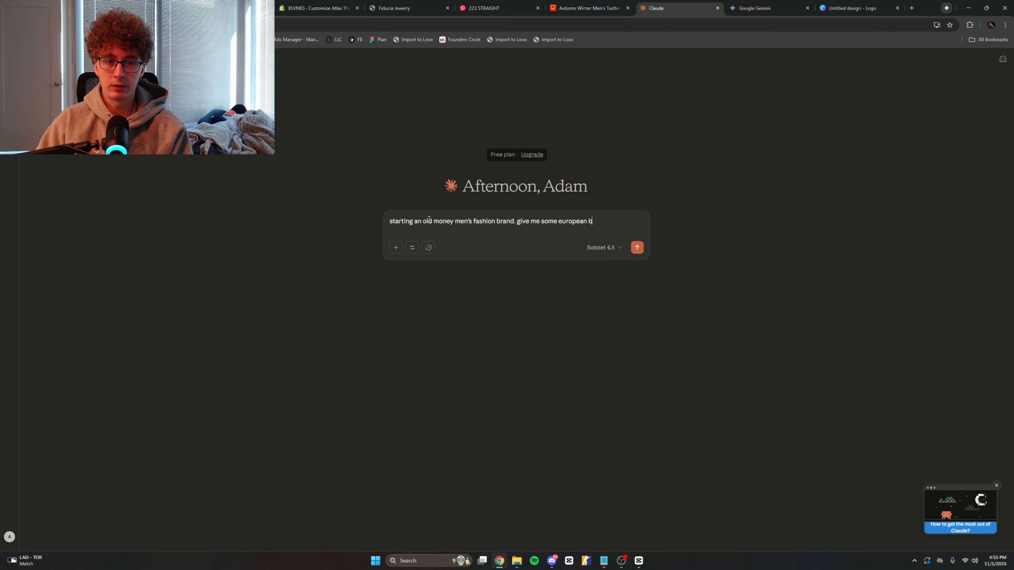
pyautogui.write('mes')
pyautogui.press('Return')
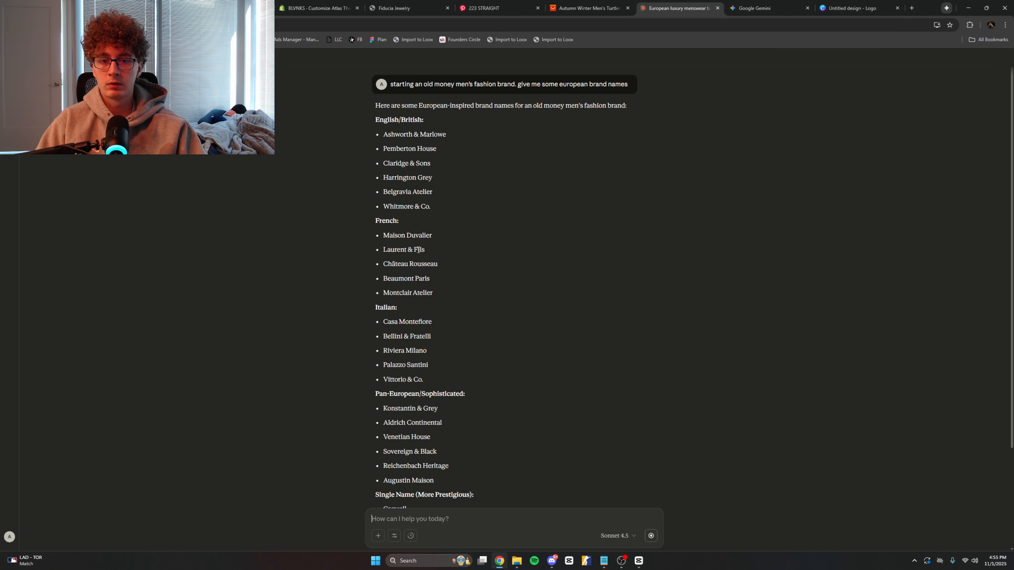
# Step: Try to copy the brand name Whitmore & Co. from Claude's list into the blank Canva logo design
pyautogui.moveTo(430, 206); pyautogui.dragTo(391, 207)
pyautogui.rightClick(394, 206)
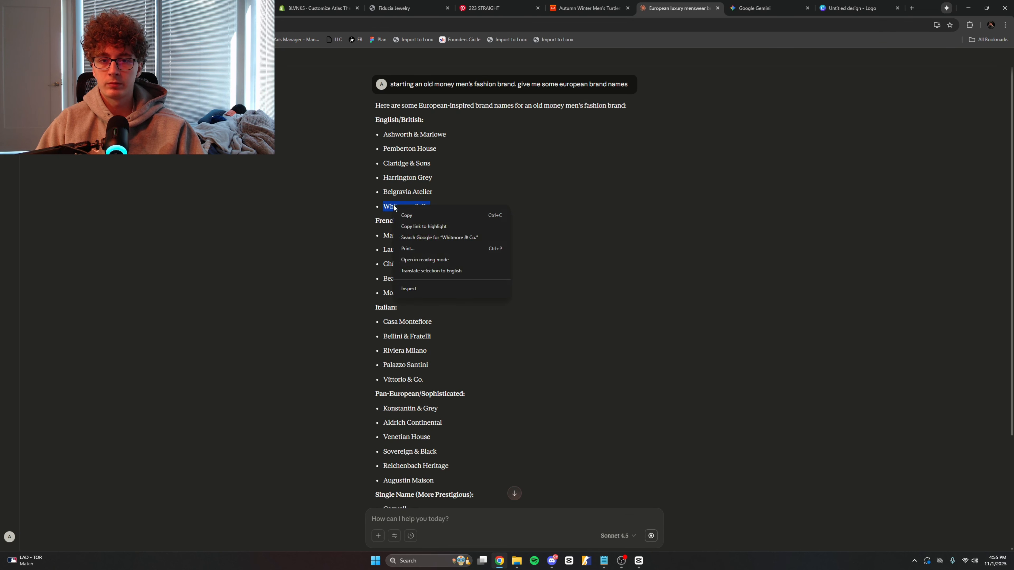
pyautogui.click(406, 215)
pyautogui.click(850, 8)
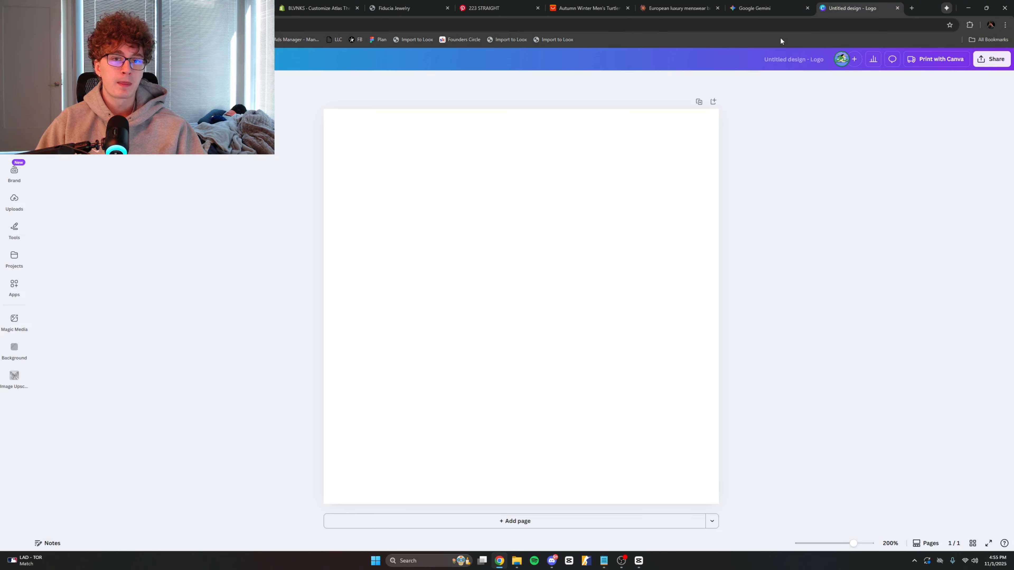
pyautogui.hotkey('ctrl', 'v')
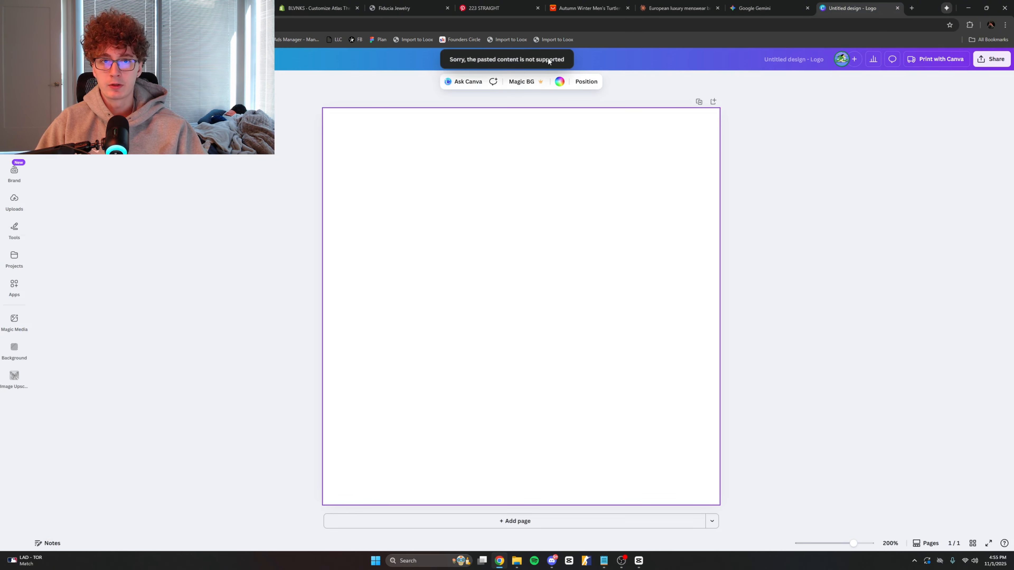
# Step: Return to Claude, copy the name Whitmore & Co. again, and paste it as text onto the Canva logo page
pyautogui.click(686, 4)
pyautogui.click(758, 5)
pyautogui.click(687, 6)
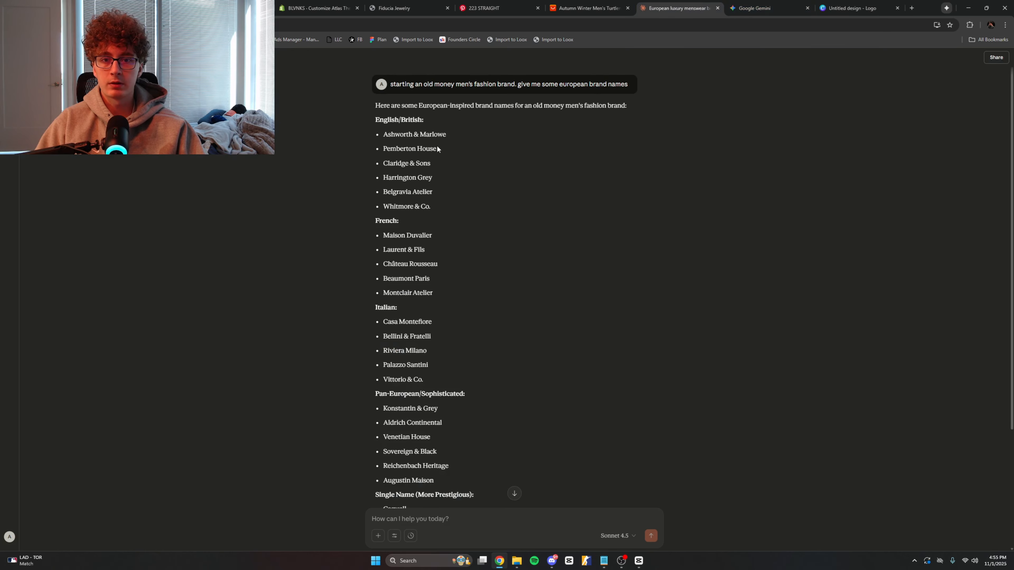
pyautogui.moveTo(432, 209); pyautogui.dragTo(387, 207)
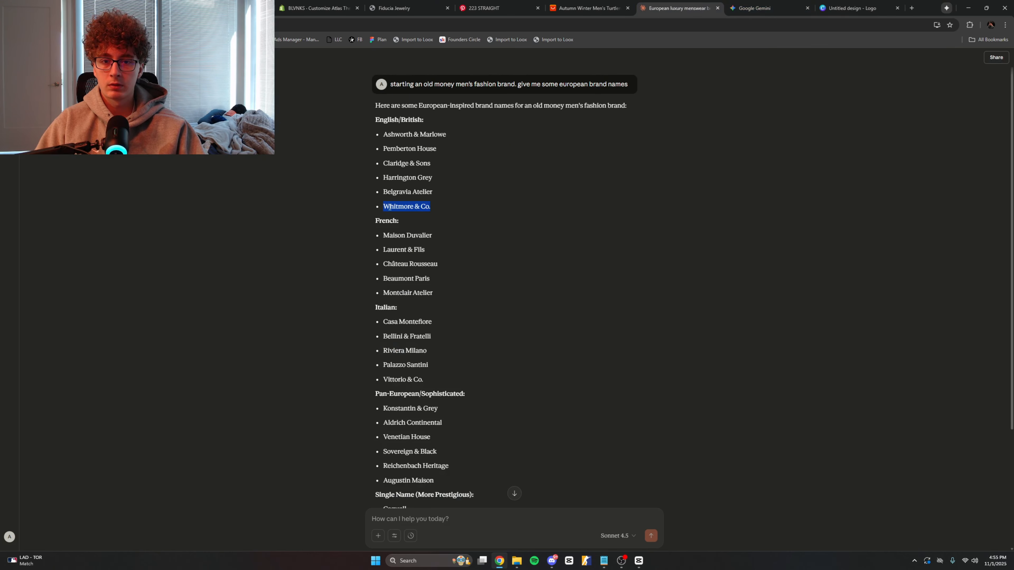
pyautogui.rightClick(389, 207)
pyautogui.click(404, 219)
pyautogui.click(852, 8)
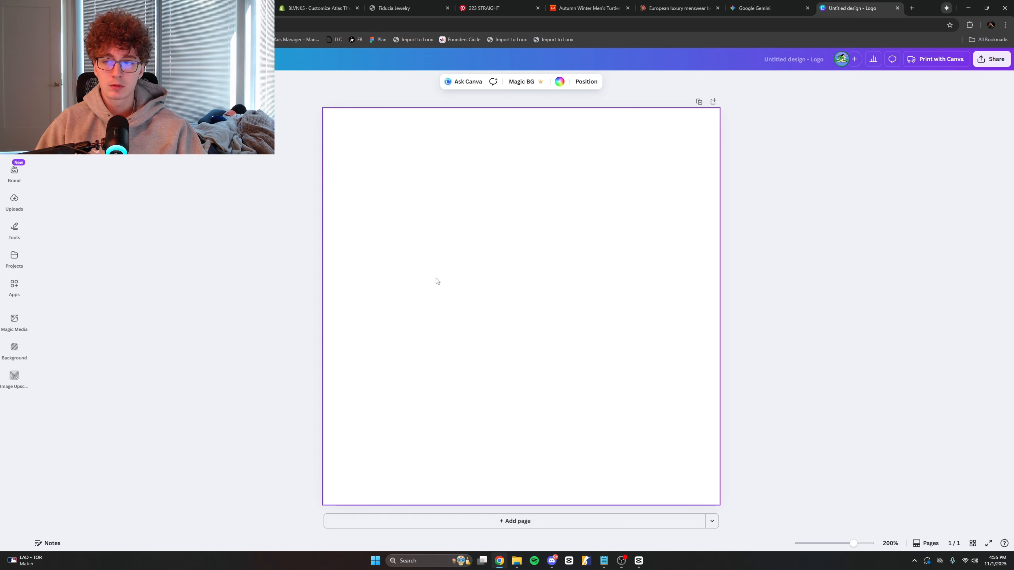
pyautogui.hotkey('ctrl', 'v')
# Step: Enlarge the Whitmore & Co. text to nearly the full page width, at a font size of about 48.8
pyautogui.click(462, 299)
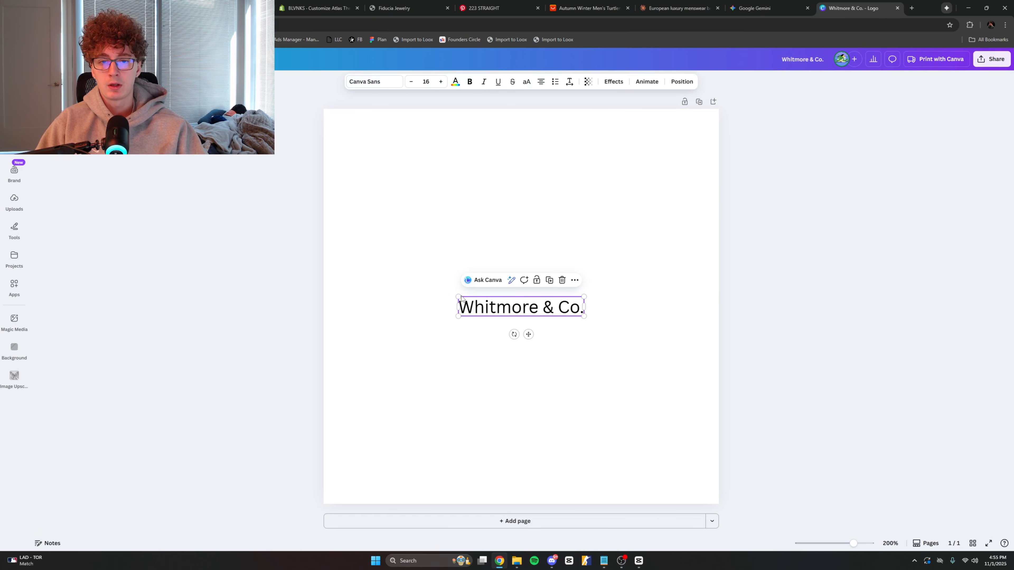
pyautogui.moveTo(461, 299); pyautogui.dragTo(328, 265)
pyautogui.moveTo(593, 324)
pyautogui.mouseDown()
pyautogui.moveTo(716, 360)
pyautogui.moveTo(601, 322)
pyautogui.mouseUp()
pyautogui.click(794, 373)
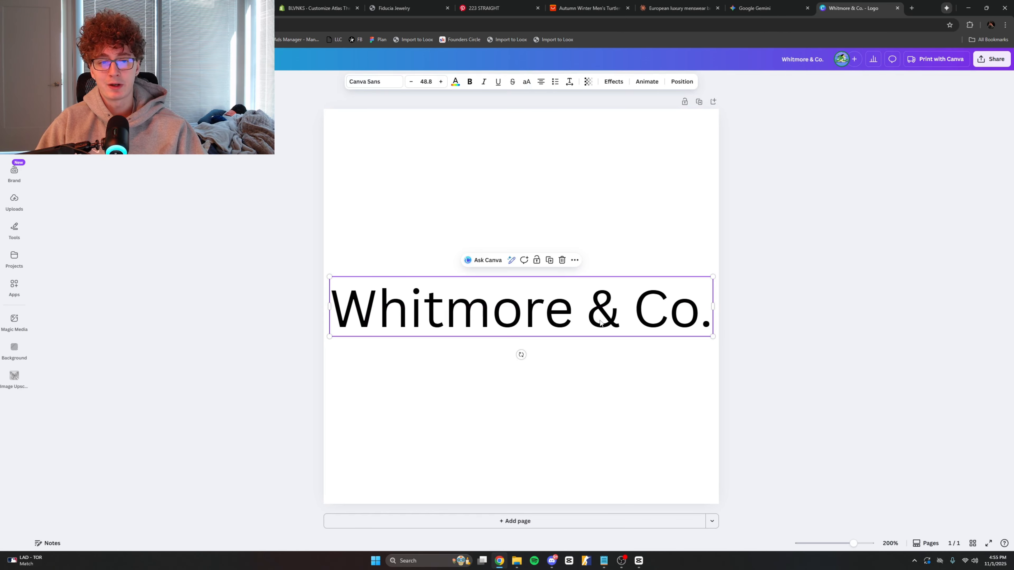
pyautogui.click(780, 351)
# Step: Set the logo text's font to Cooper BT, trying bold on it and reverting to regular weight
pyautogui.click(536, 306)
pyautogui.click(365, 81)
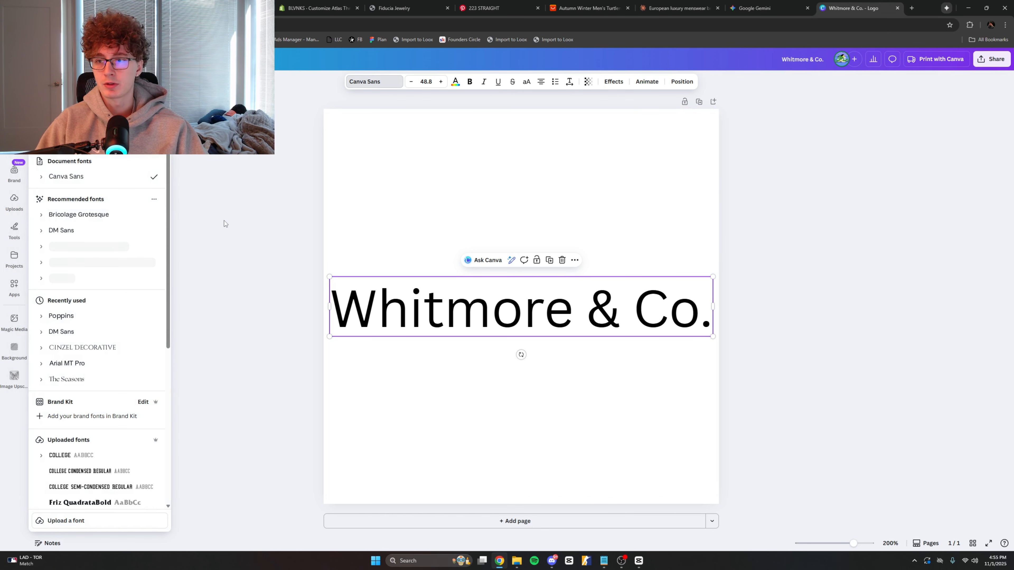
pyautogui.click(98, 230)
pyautogui.click(93, 255)
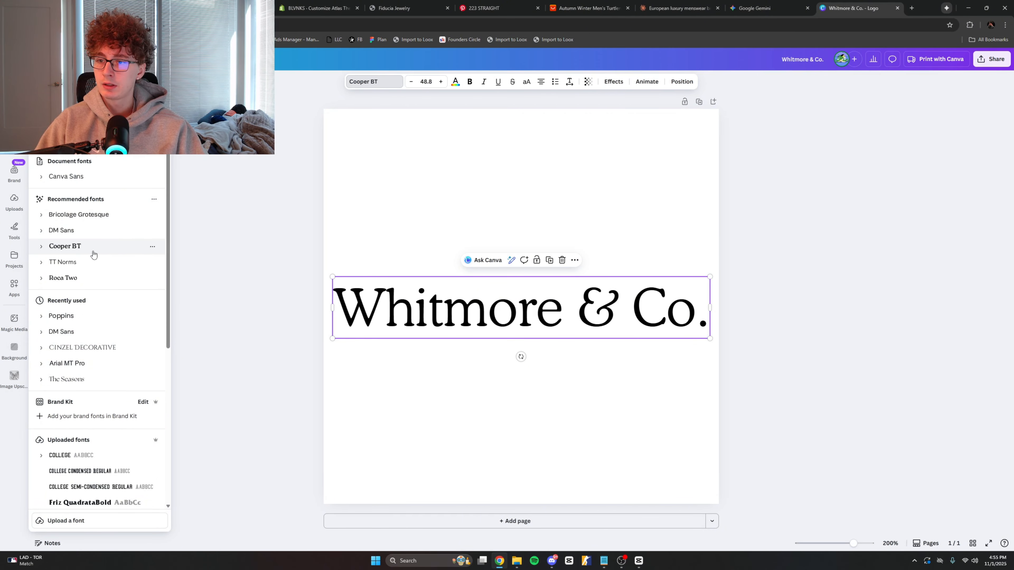
pyautogui.press('Escape')
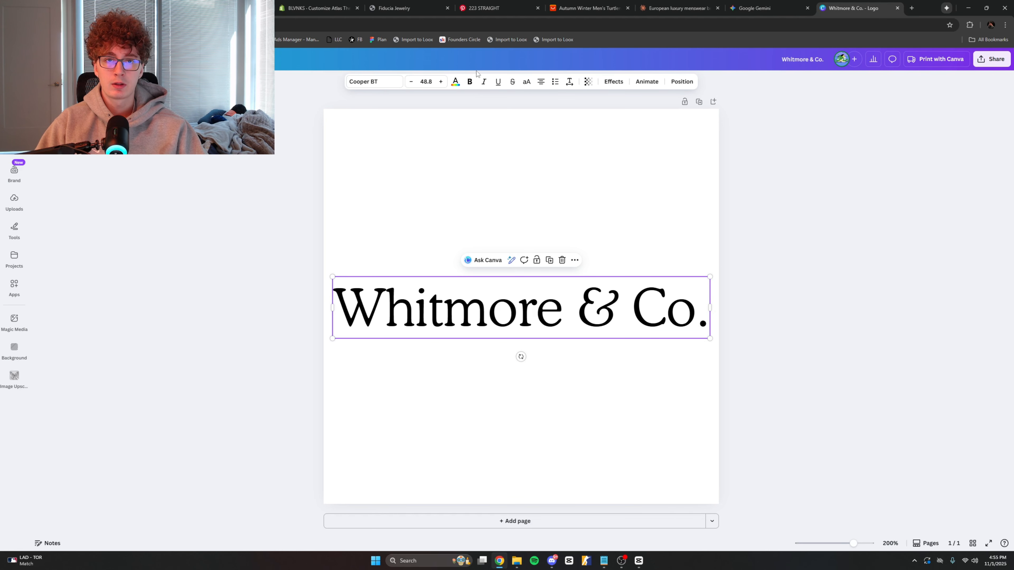
pyautogui.click(470, 81)
pyautogui.click(470, 81)
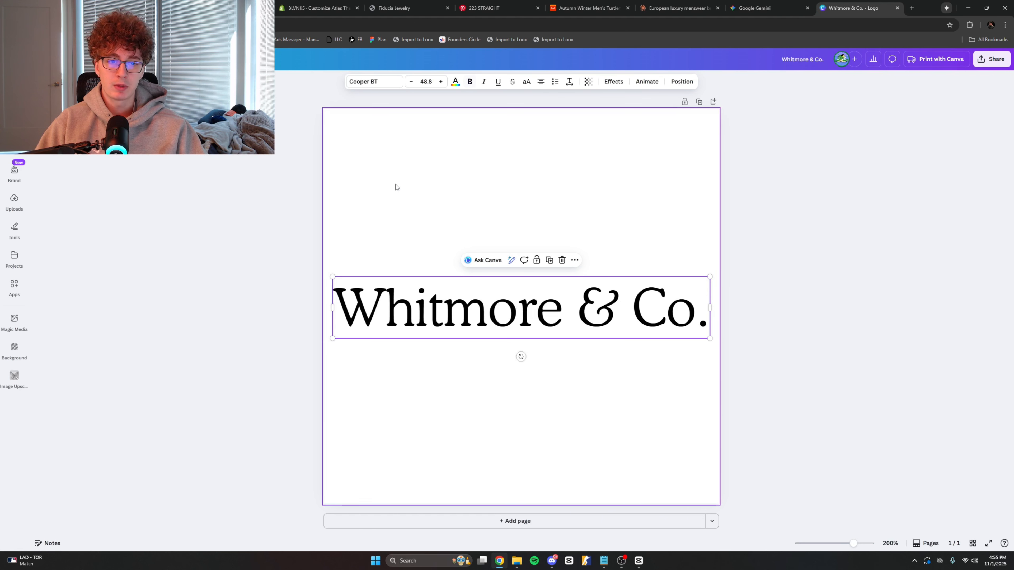
pyautogui.click(242, 285)
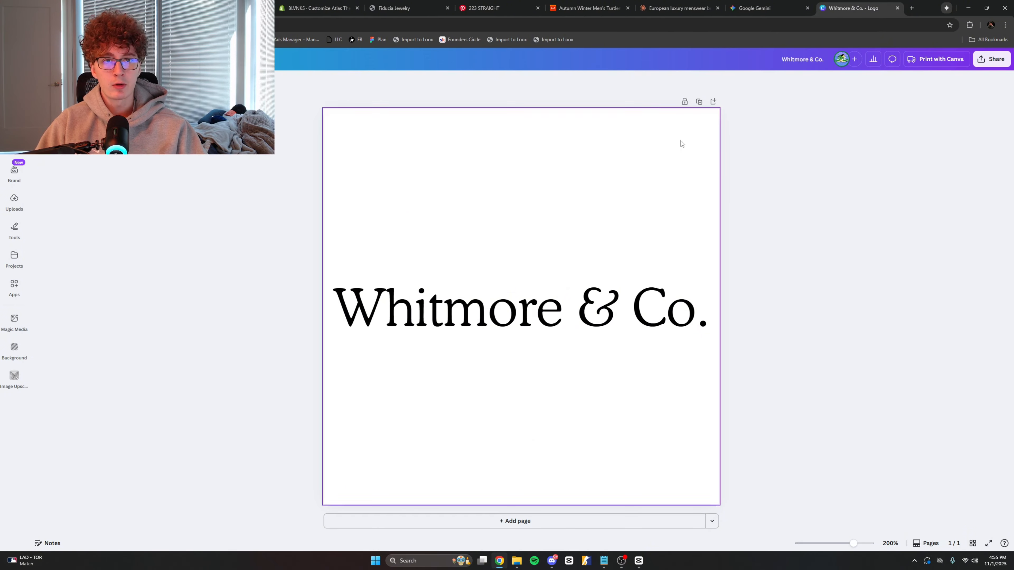
# Step: Capture a screenshot of the camel turtleneck model photo in the AliExpress listing's description and paste it into the Gemini prompt
pyautogui.click(590, 4)
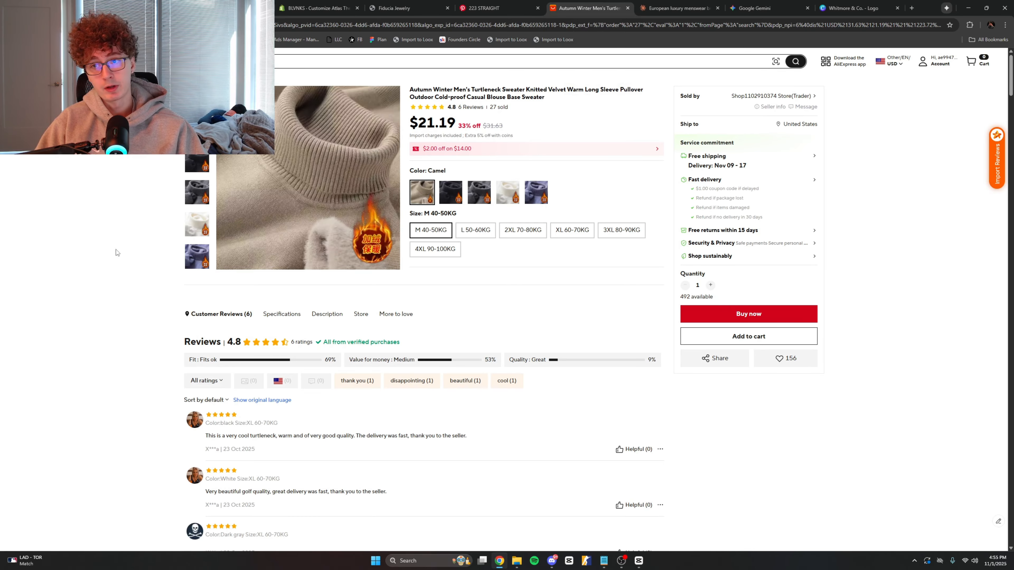
pyautogui.scroll(-2, 192, 194)
pyautogui.scroll(2, 262, 279)
pyautogui.click(322, 315)
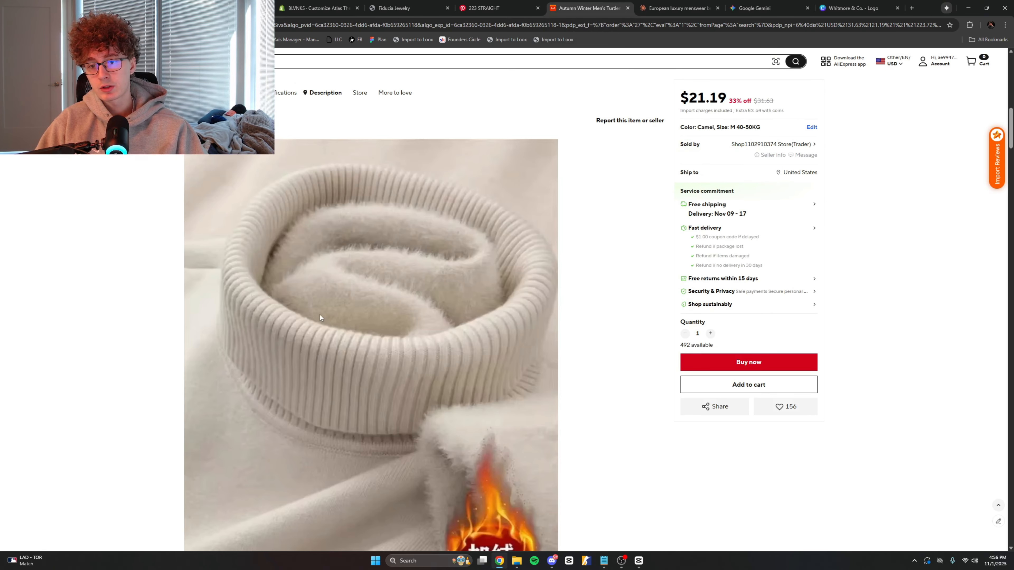
pyautogui.middleClick(615, 288)
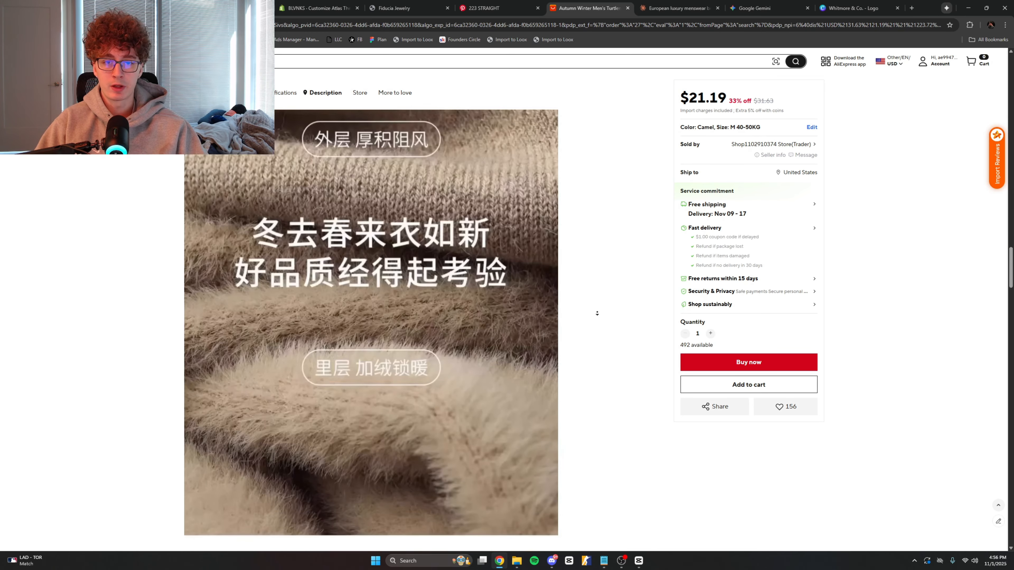
pyautogui.middleClick(613, 332)
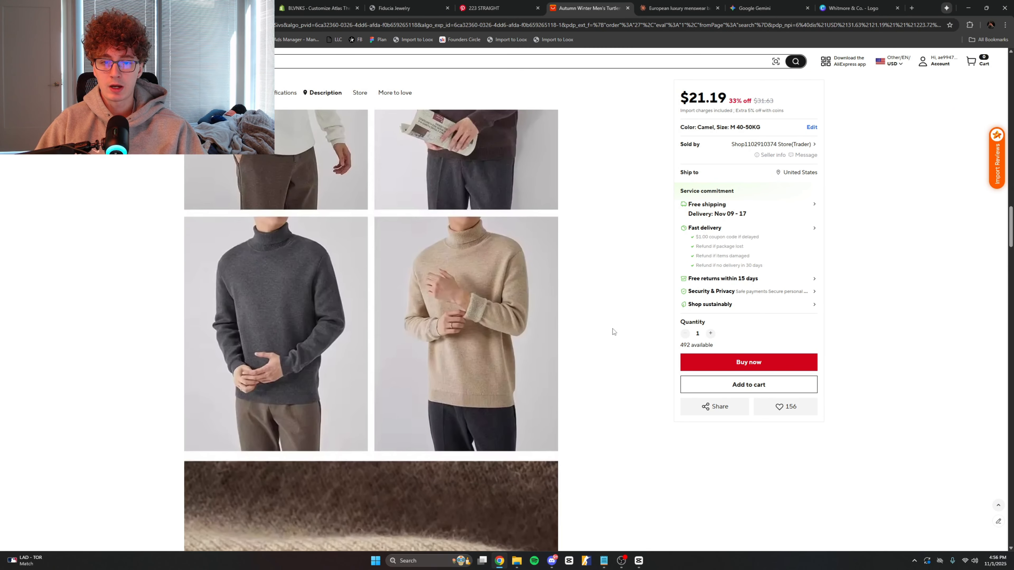
pyautogui.press('super+shift+s')
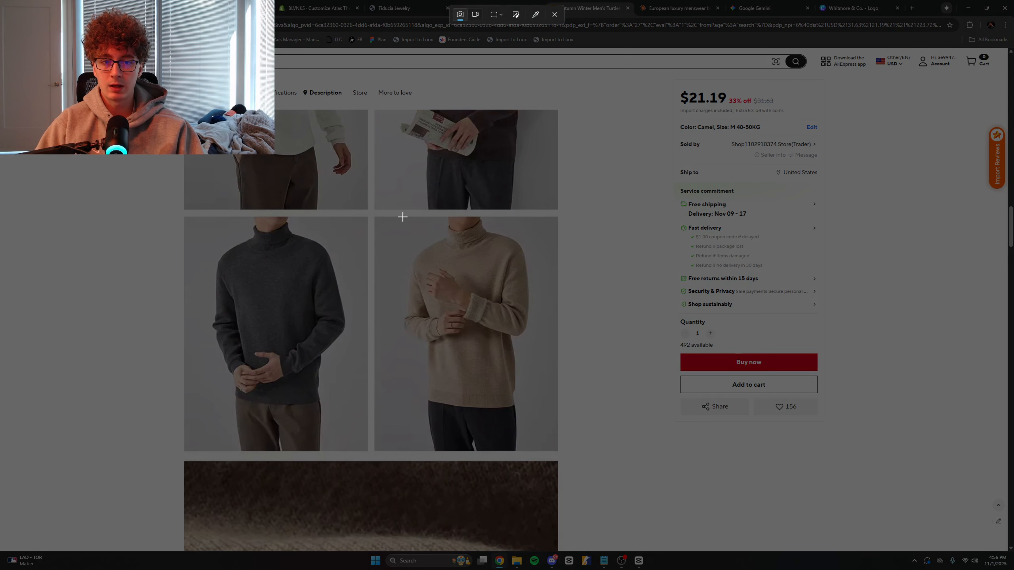
pyautogui.moveTo(403, 214); pyautogui.dragTo(545, 416)
pyautogui.click(755, 8)
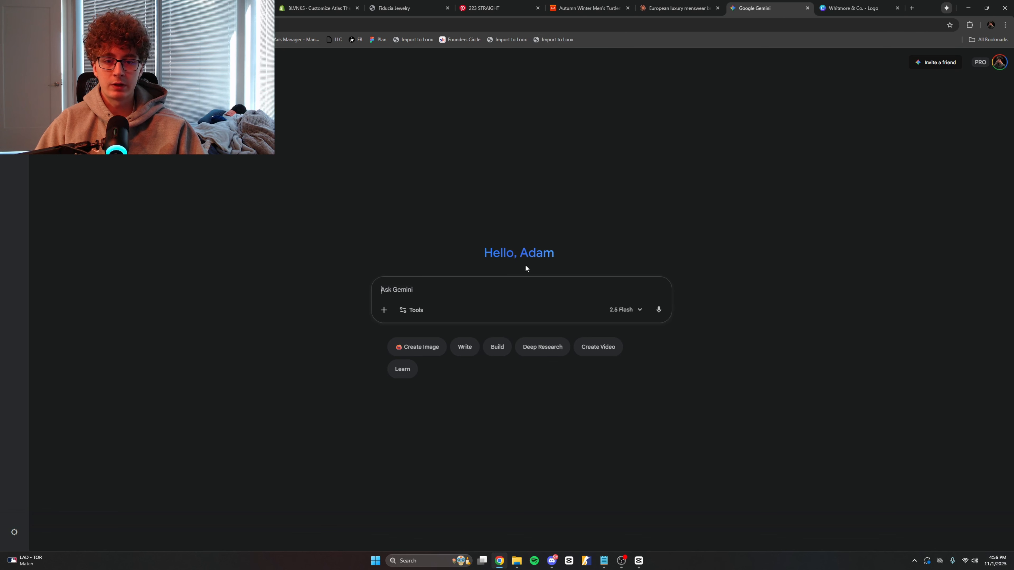
pyautogui.hotkey('ctrl', 'v')
# Step: Browse Pinterest's related menswear photos for a suitable model and copy the image of the brown Gap Heavyweight Oversized Logo Sweatshirt
pyautogui.click(575, 7)
pyautogui.click(505, 8)
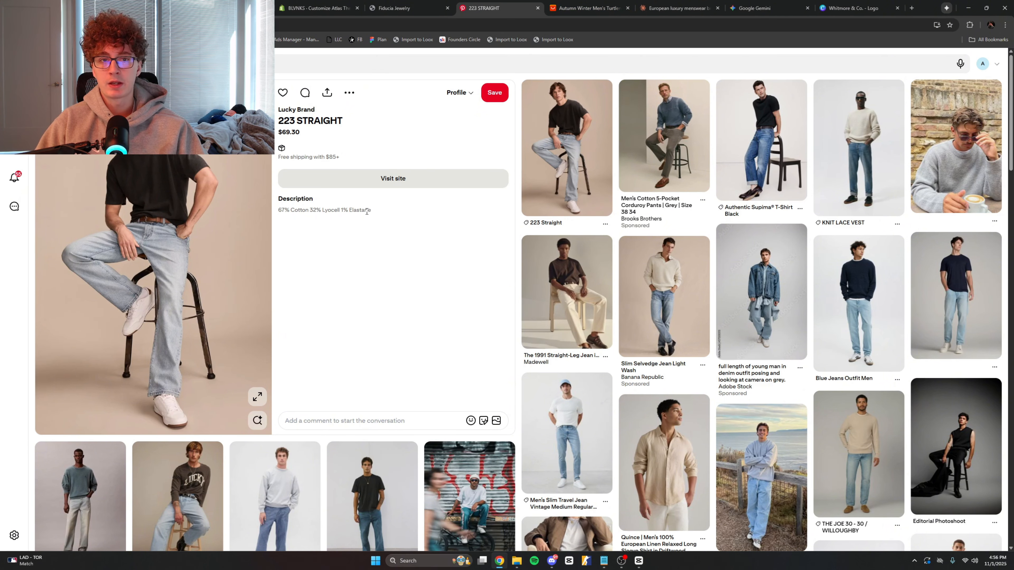
pyautogui.scroll(-5, 394, 195)
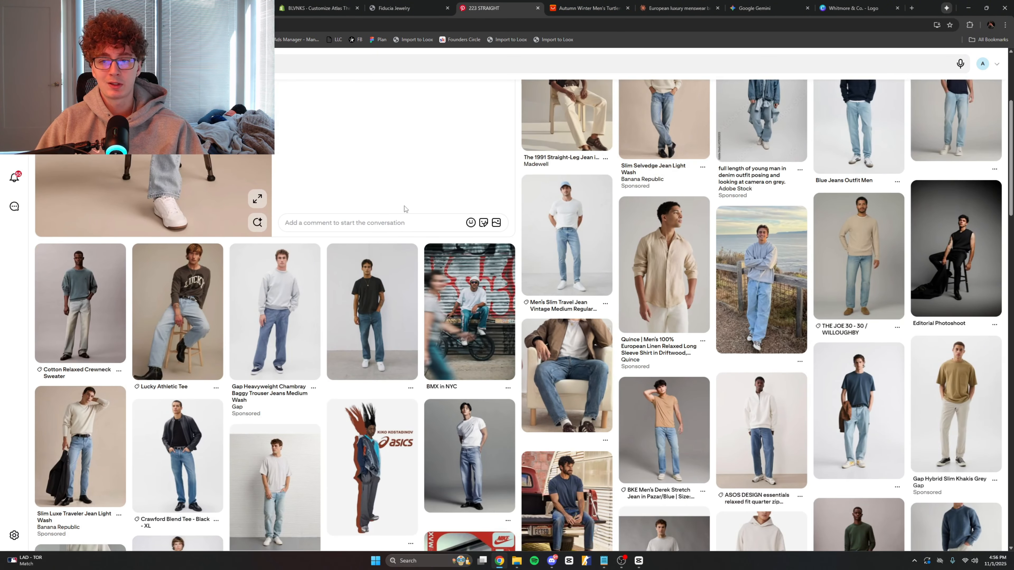
pyautogui.scroll(-6, 402, 210)
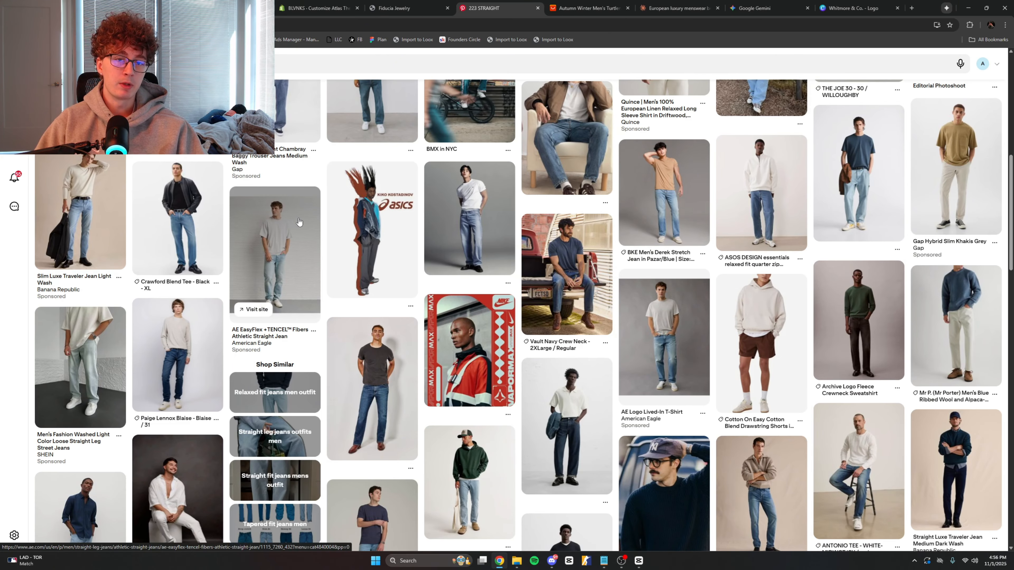
pyautogui.scroll(-9, 300, 220)
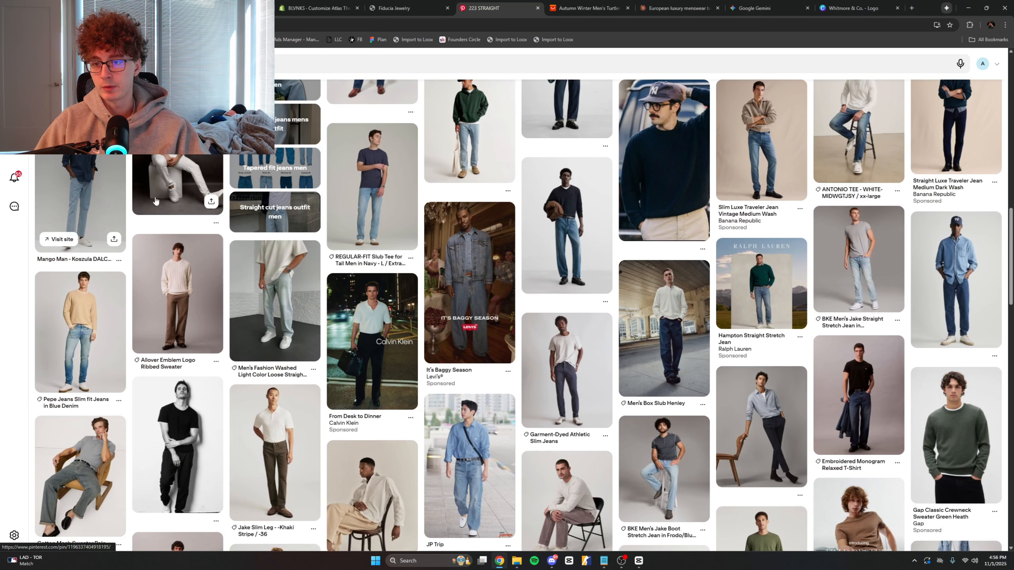
pyautogui.scroll(-5, 308, 222)
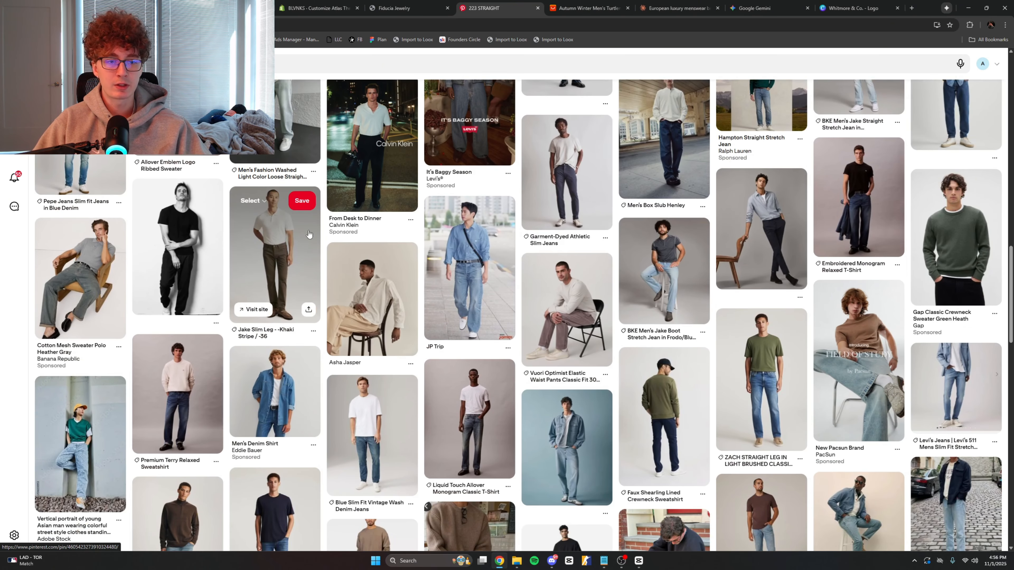
pyautogui.scroll(-15, 308, 235)
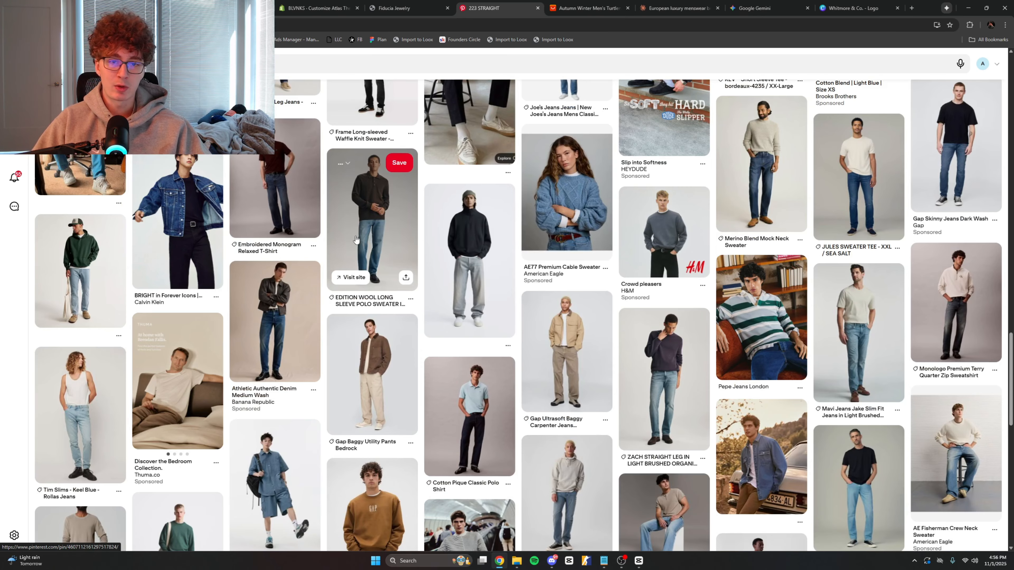
pyautogui.scroll(-5, 274, 235)
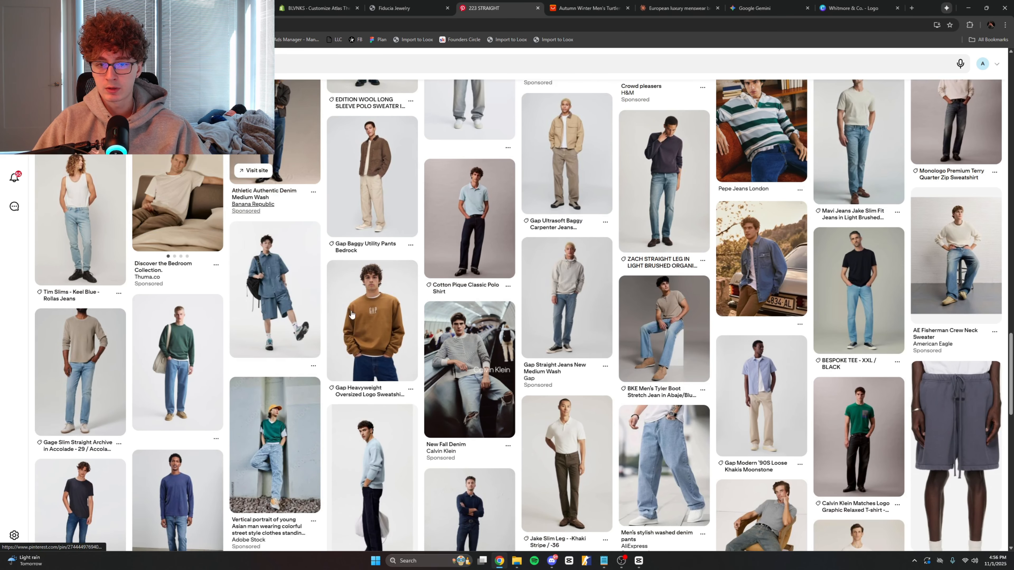
pyautogui.click(385, 329)
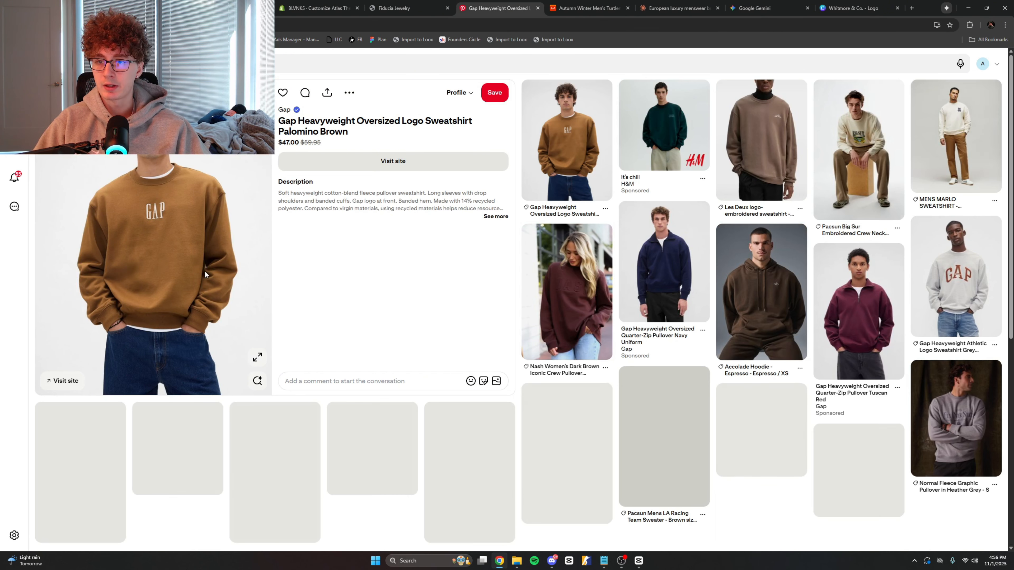
pyautogui.rightClick(162, 233)
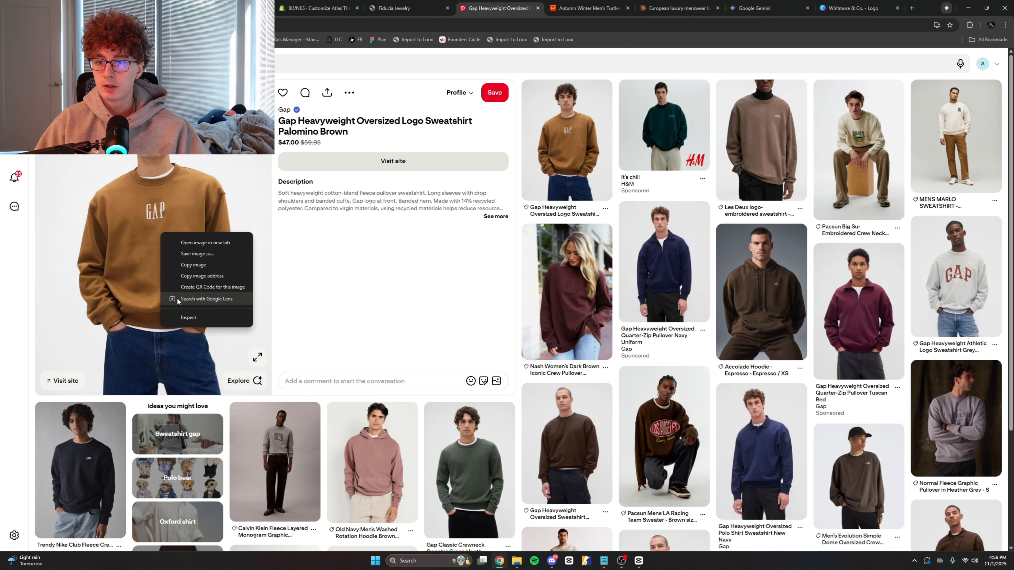
pyautogui.click(191, 266)
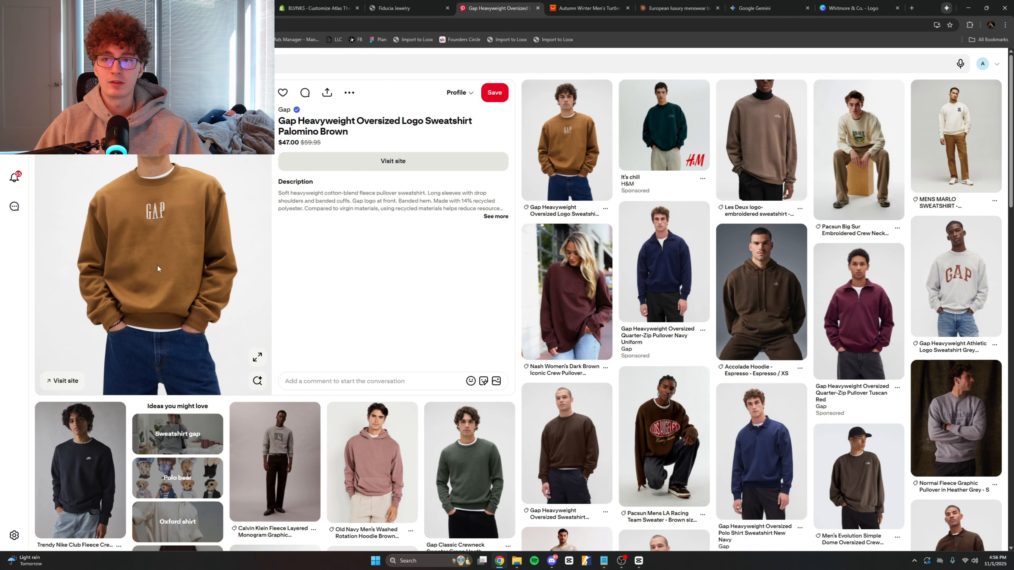
# Step: Add the copied sweatshirt photo to the Gemini prompt and ask it to take the sweater on the left and put it on the right
pyautogui.click(736, 8)
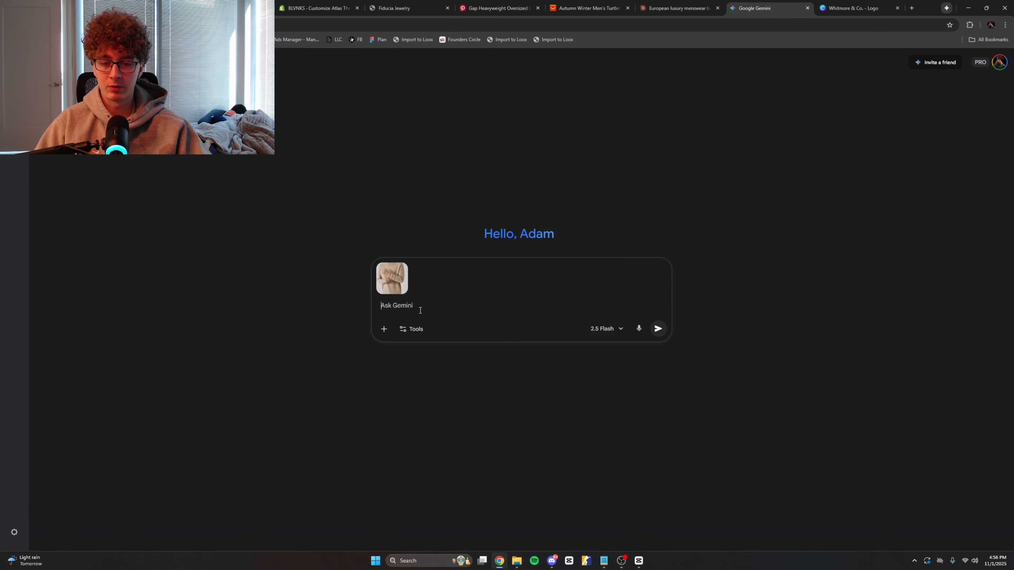
pyautogui.hotkey('ctrl', 'v')
pyautogui.write('take the s')
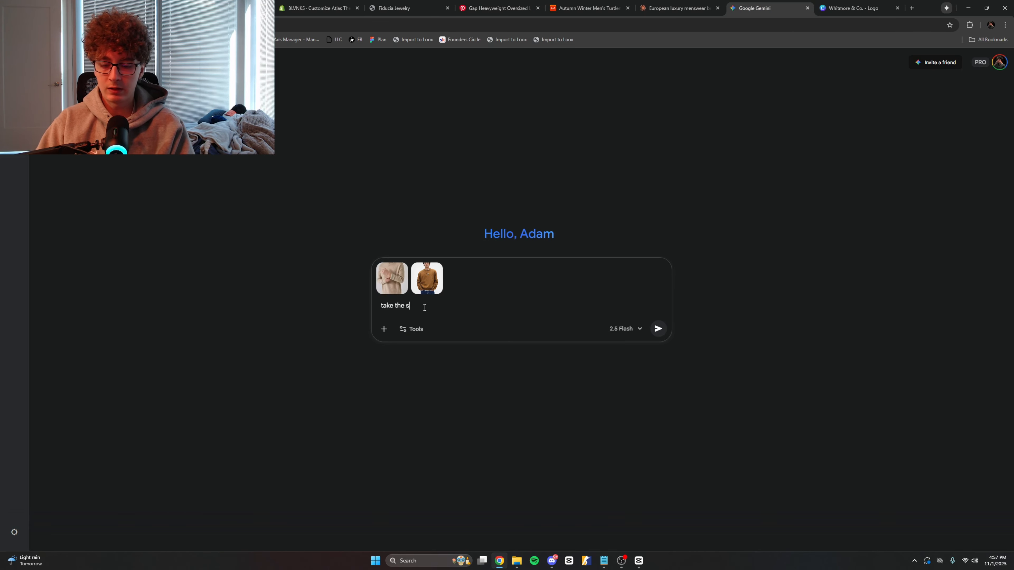
pyautogui.write('weater on the left and put it on the')
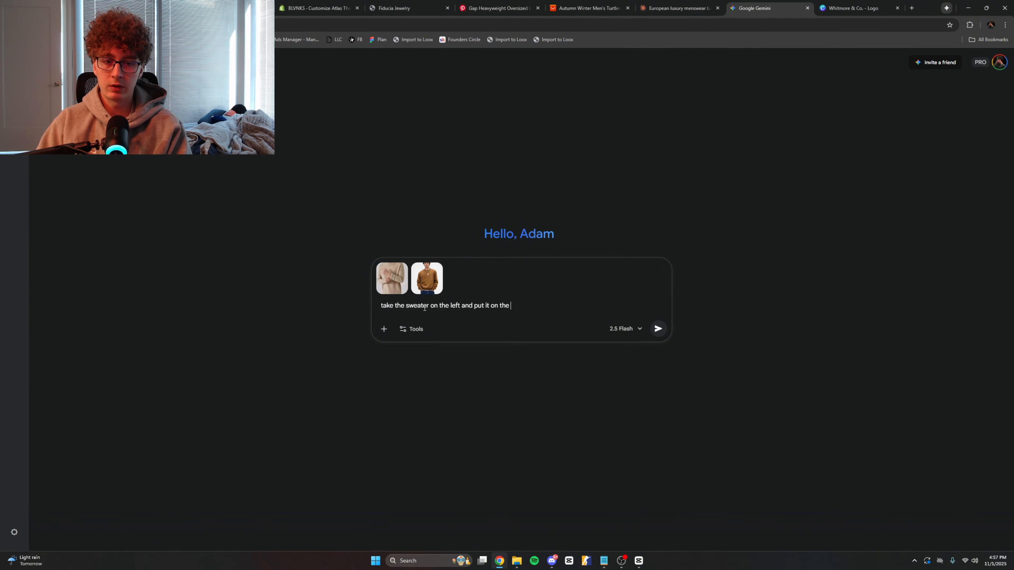
pyautogui.write('the righ')
pyautogui.press('Return')
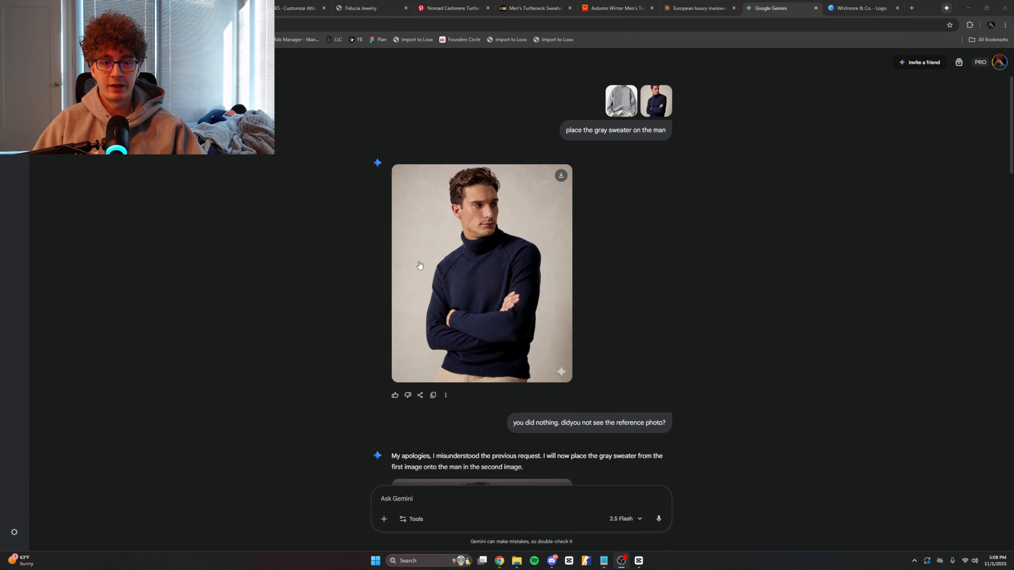
# Step: Review the gray turtleneck revisions in the Gemini chat and view the clean-shaven French-looking man's image enlarged
pyautogui.click(674, 310)
pyautogui.scroll(-1, 581, 418)
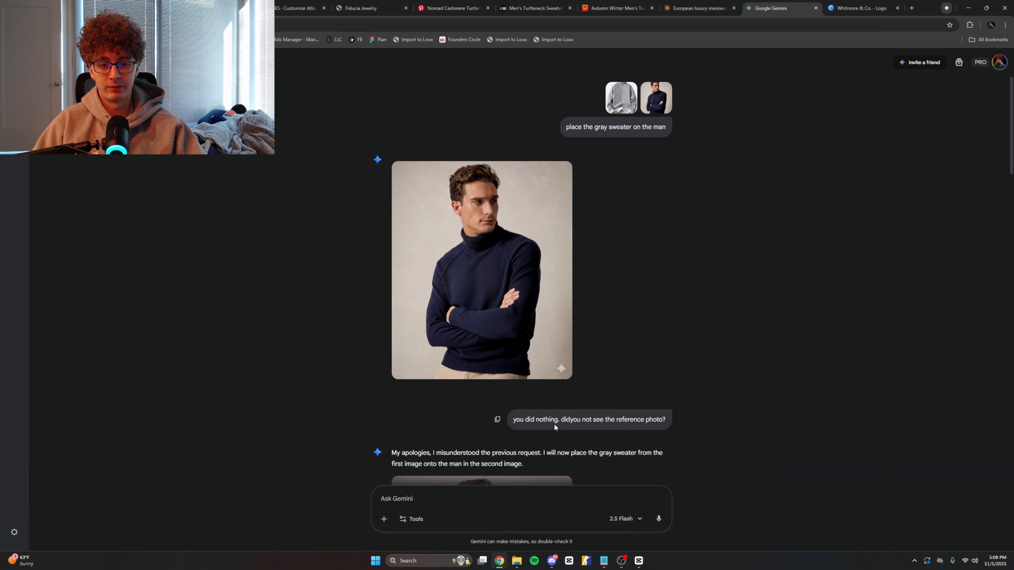
pyautogui.scroll(-7, 626, 327)
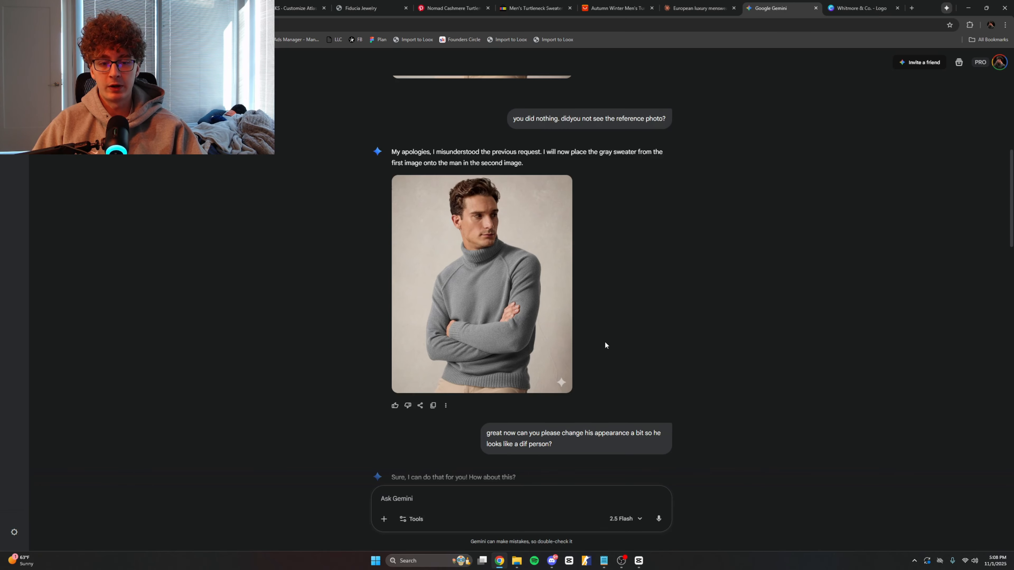
pyautogui.middleClick(325, 296)
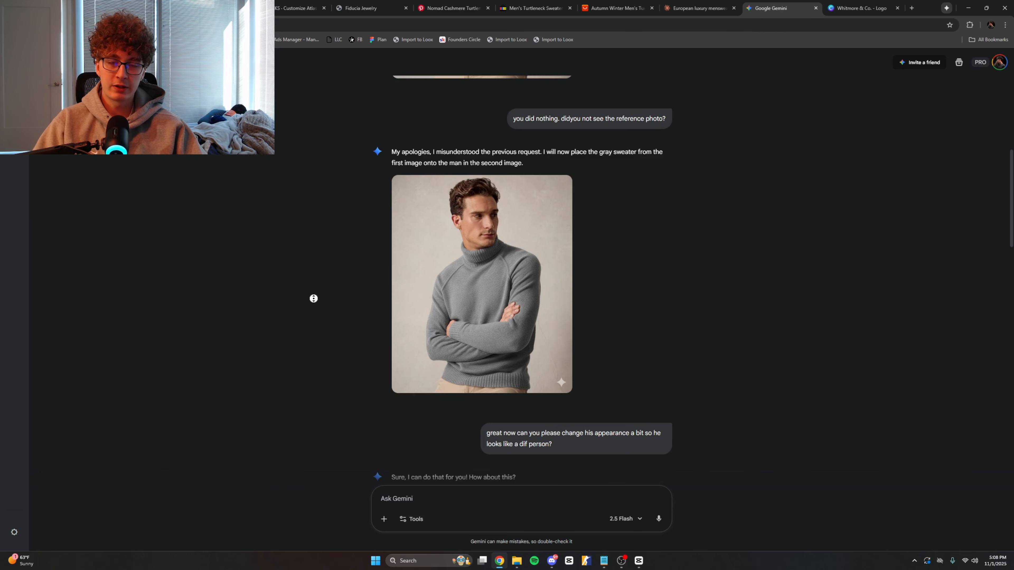
pyautogui.scroll(-15, 319, 312)
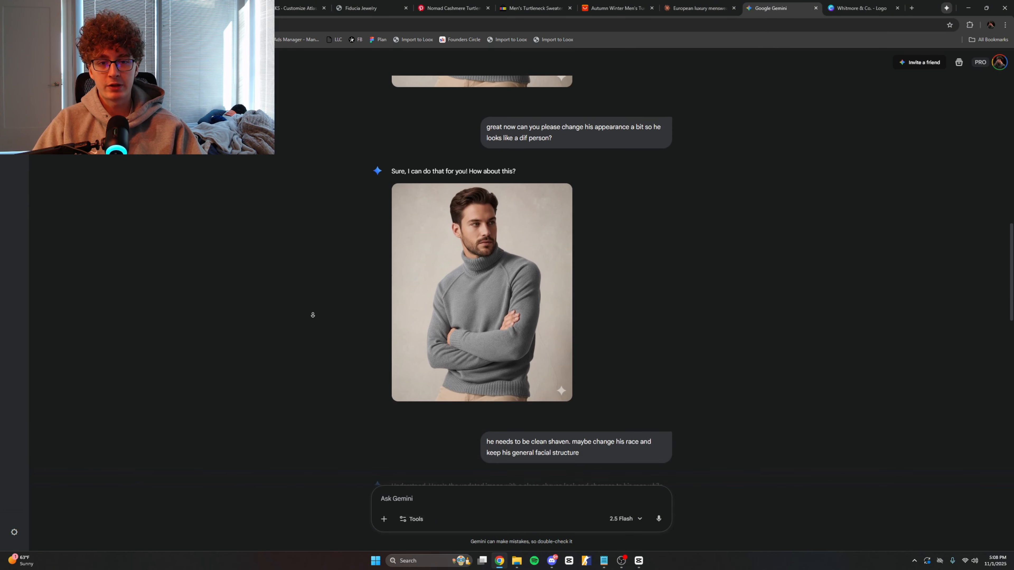
pyautogui.scroll(-13, 302, 353)
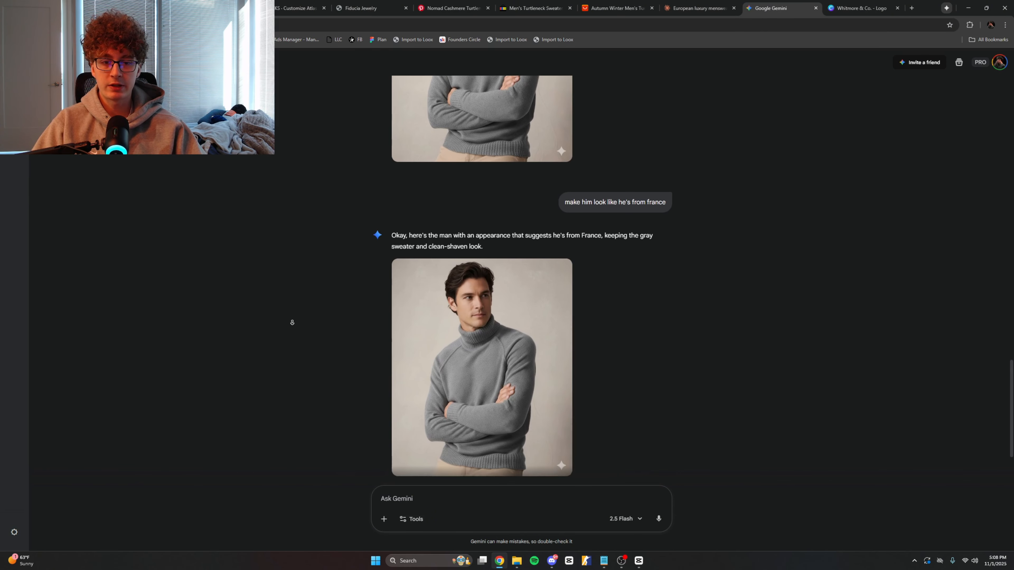
pyautogui.click(439, 275)
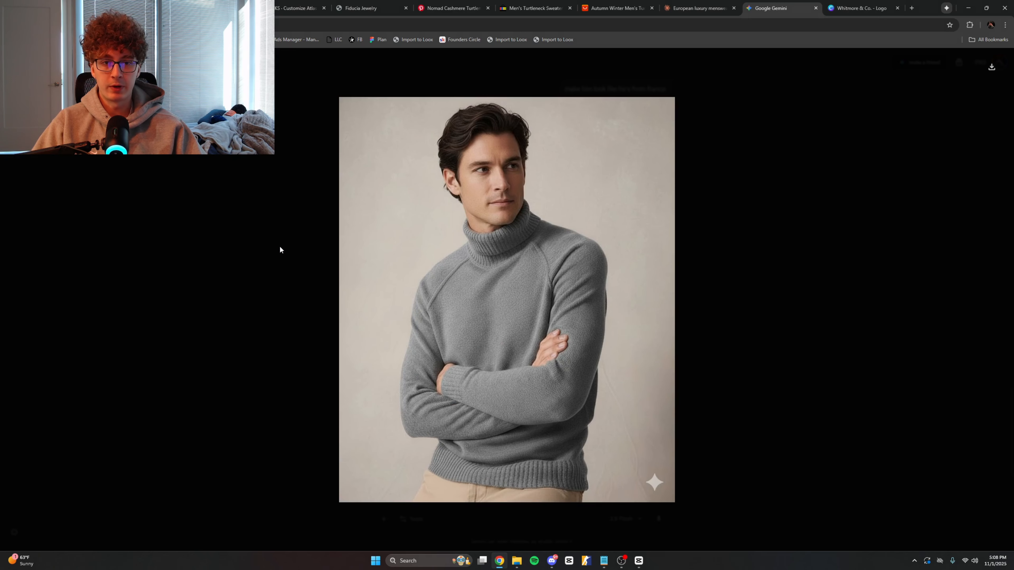
pyautogui.click(226, 237)
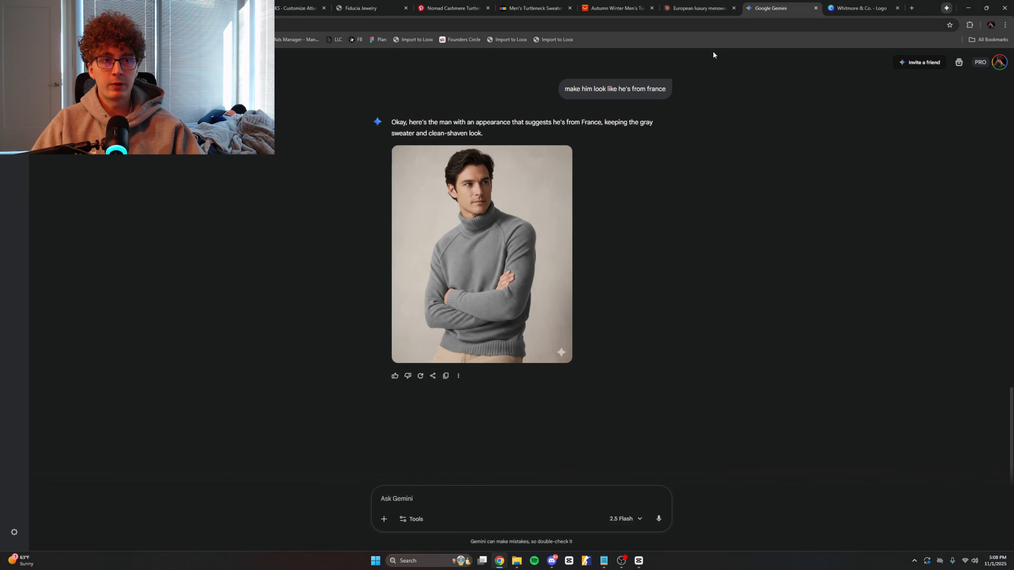
# Step: Place the Canva tab beside the AliExpress tab and paste the generated gray turtleneck image onto the logo page
pyautogui.moveTo(863, 8); pyautogui.dragTo(696, 8)
pyautogui.click(597, 4)
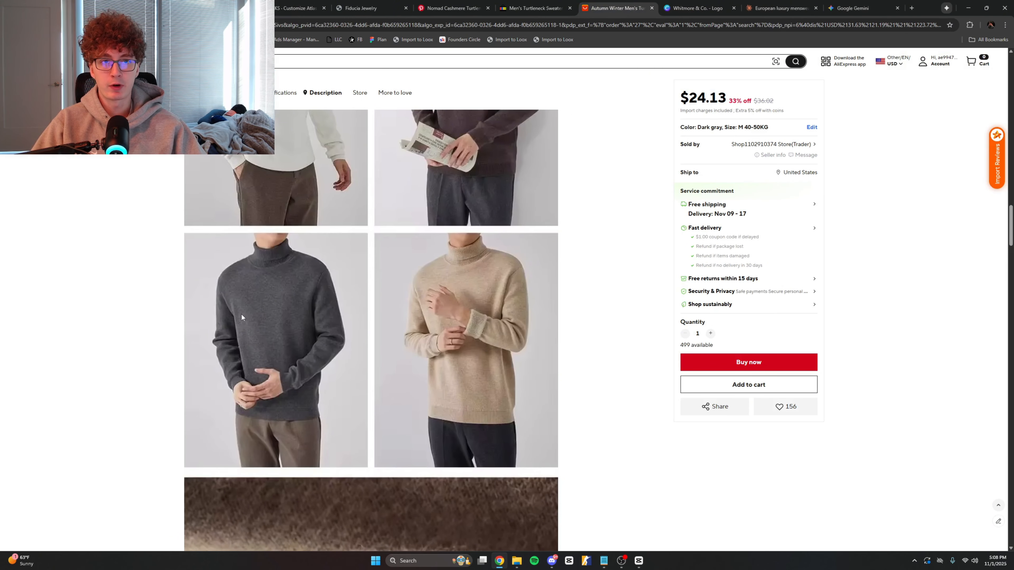
pyautogui.click(697, 8)
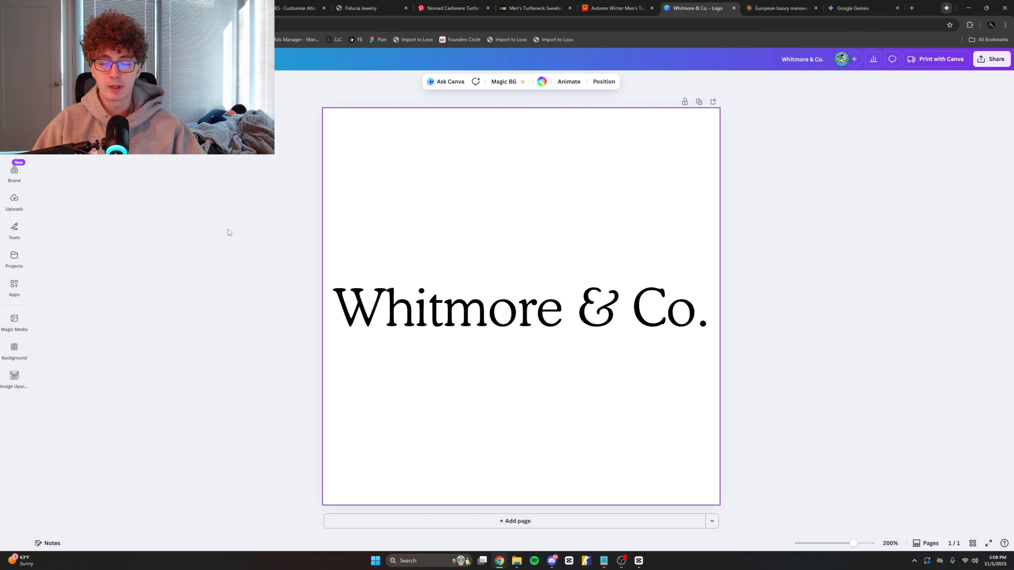
pyautogui.hotkey('ctrl', 'v')
pyautogui.click(509, 490)
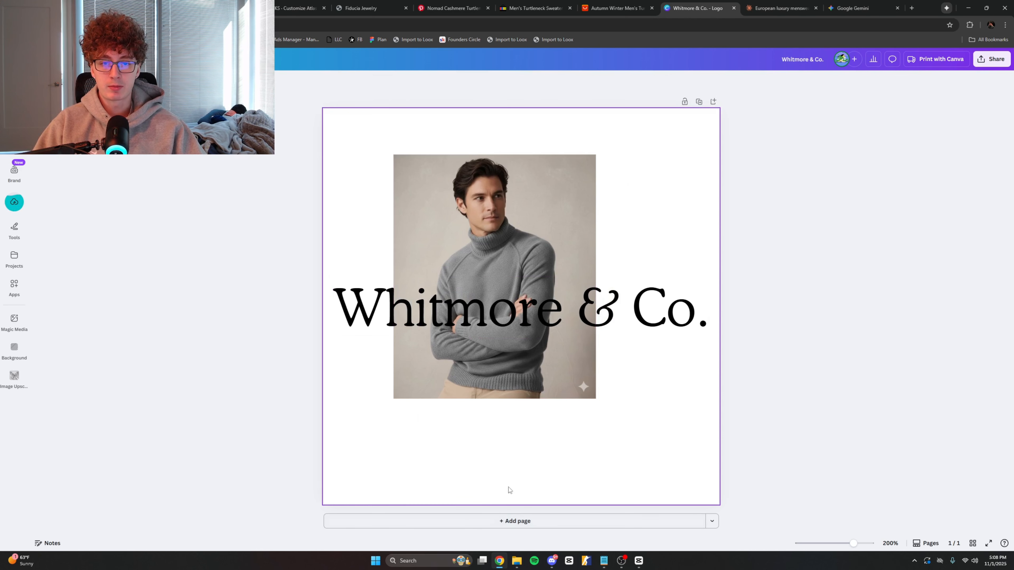
# Step: Add a second page to the Canva design and move the model photo from the logo page onto it
pyautogui.click(528, 526)
pyautogui.scroll(7, 497, 382)
pyautogui.moveTo(479, 98); pyautogui.dragTo(473, 340)
pyautogui.scroll(-6, 473, 315)
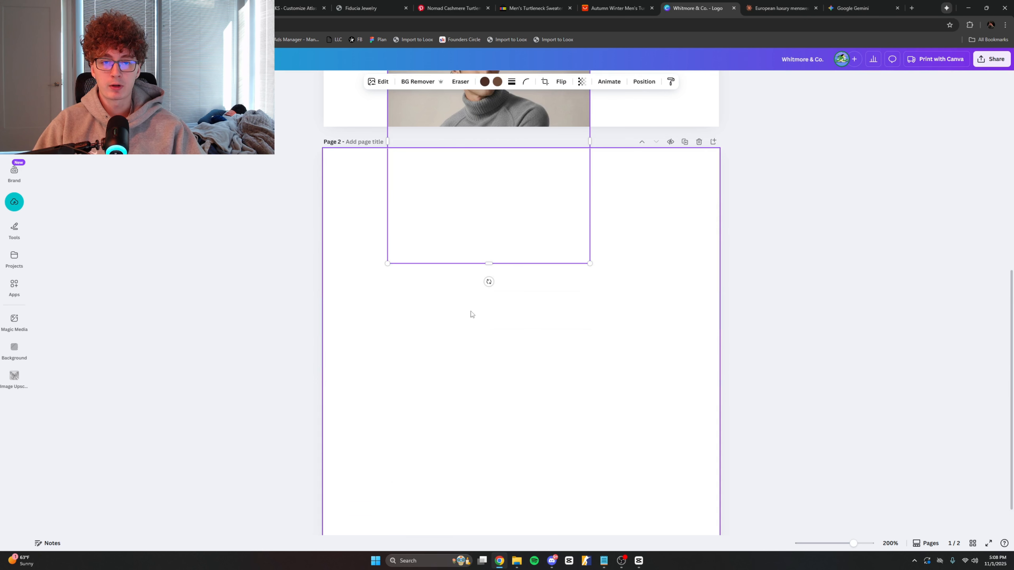
pyautogui.moveTo(479, 191); pyautogui.dragTo(486, 414)
# Step: Enlarge the model photo to the full height of page 2, about 414 × 500, and center it horizontally
pyautogui.scroll(2, 479, 436)
pyautogui.scroll(-3, 473, 458)
pyautogui.moveTo(465, 321); pyautogui.dragTo(395, 228)
pyautogui.moveTo(528, 354); pyautogui.dragTo(691, 471)
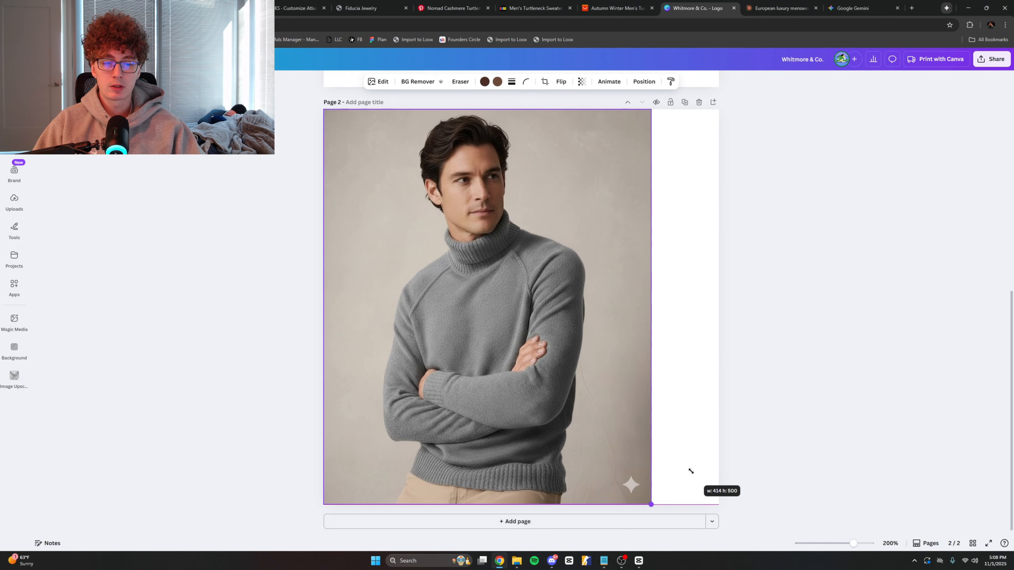
pyautogui.moveTo(555, 434); pyautogui.dragTo(590, 434)
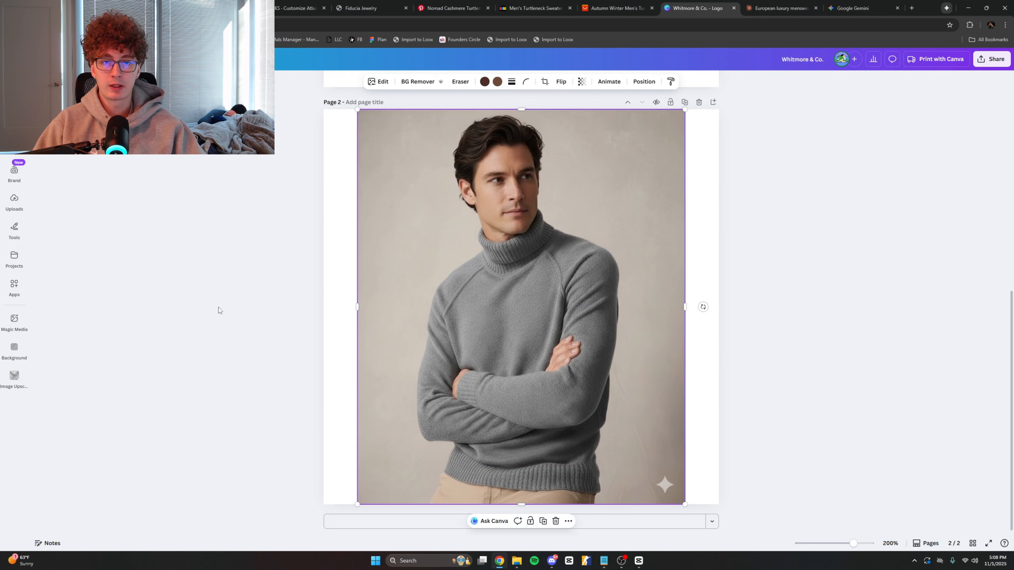
pyautogui.click(218, 310)
# Step: Compare the dark gray turtleneck in the AliExpress listing with the generated sweater on Canva page 2
pyautogui.click(617, 8)
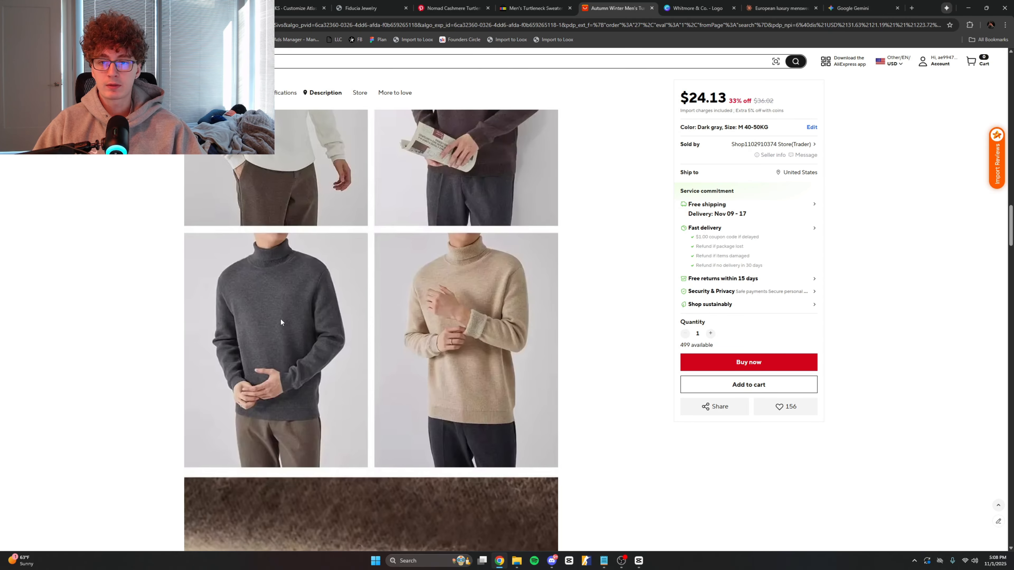
pyautogui.click(697, 8)
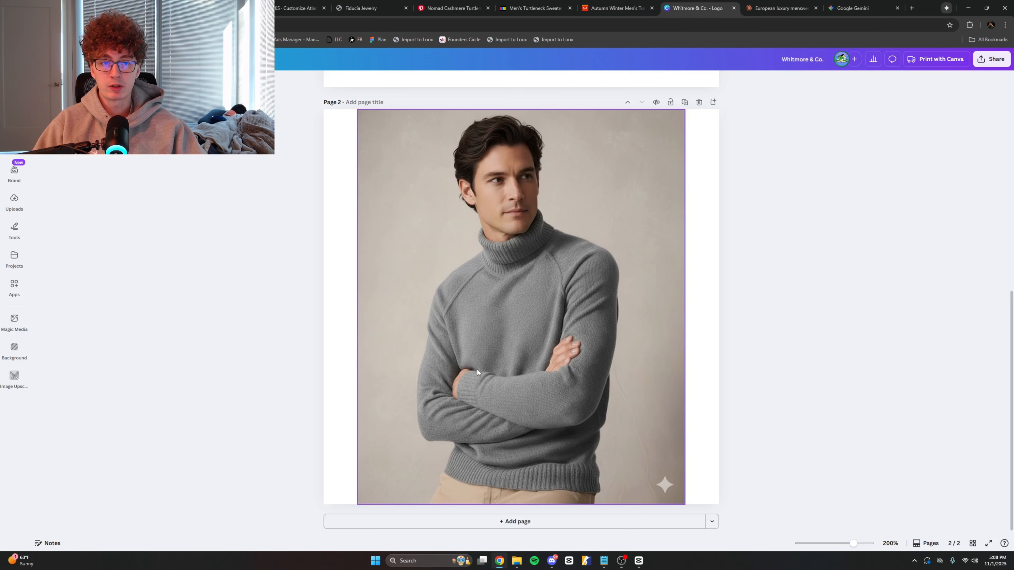
pyautogui.click(617, 8)
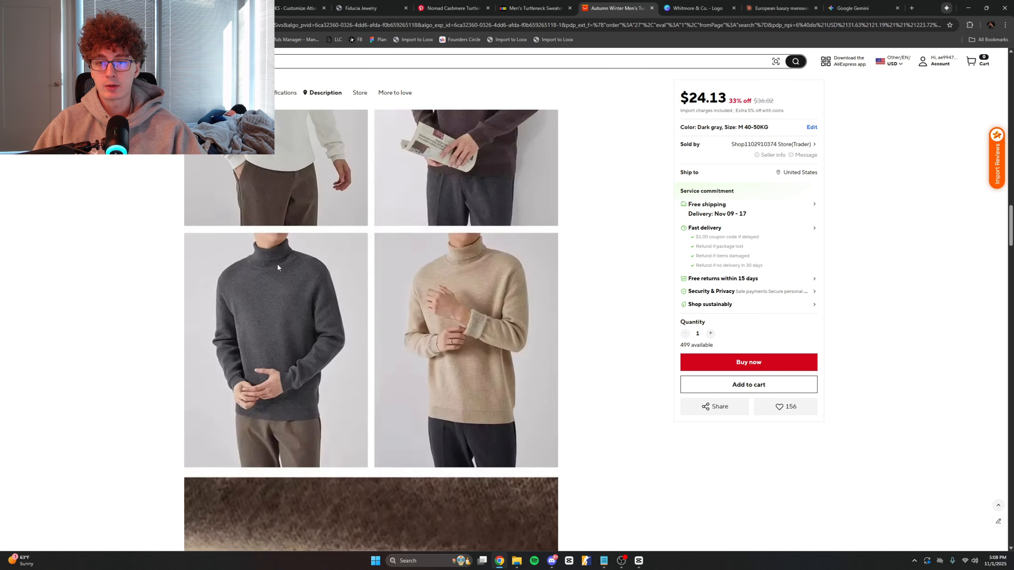
pyautogui.click(688, 12)
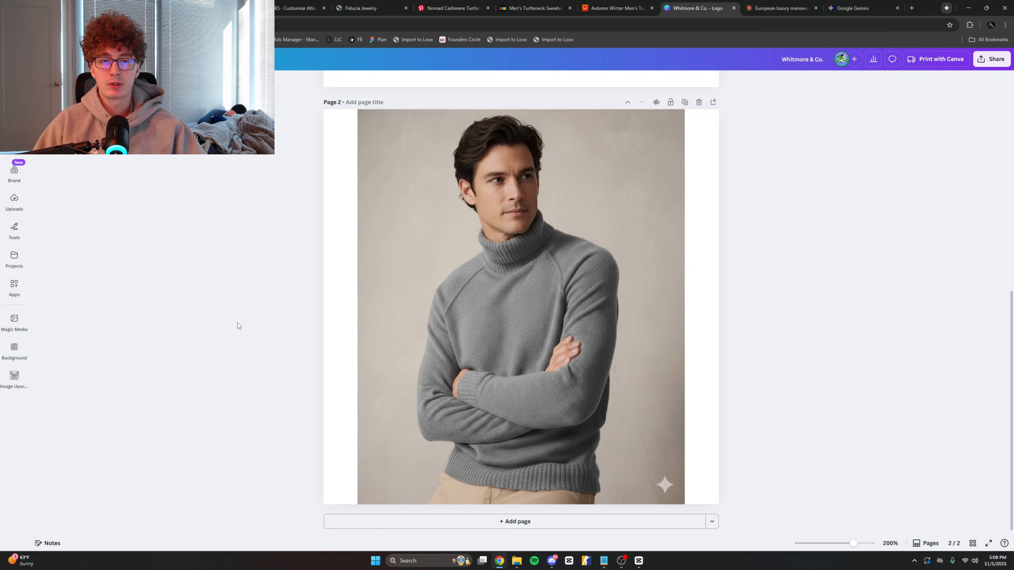
# Step: Erase the diagonal seams on both shoulders of the sweater in the page 2 photo, using the Eraser with brush size 15
pyautogui.click(436, 280)
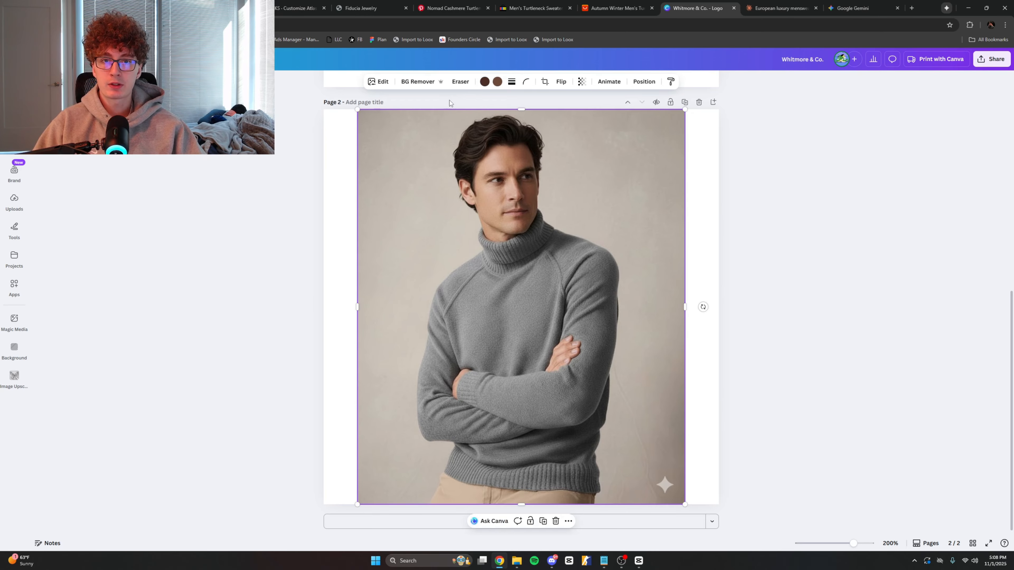
pyautogui.click(461, 82)
pyautogui.click(455, 103)
pyautogui.moveTo(82, 169); pyautogui.dragTo(53, 168)
pyautogui.moveTo(549, 261); pyautogui.dragTo(504, 314)
pyautogui.moveTo(620, 238); pyautogui.dragTo(640, 291)
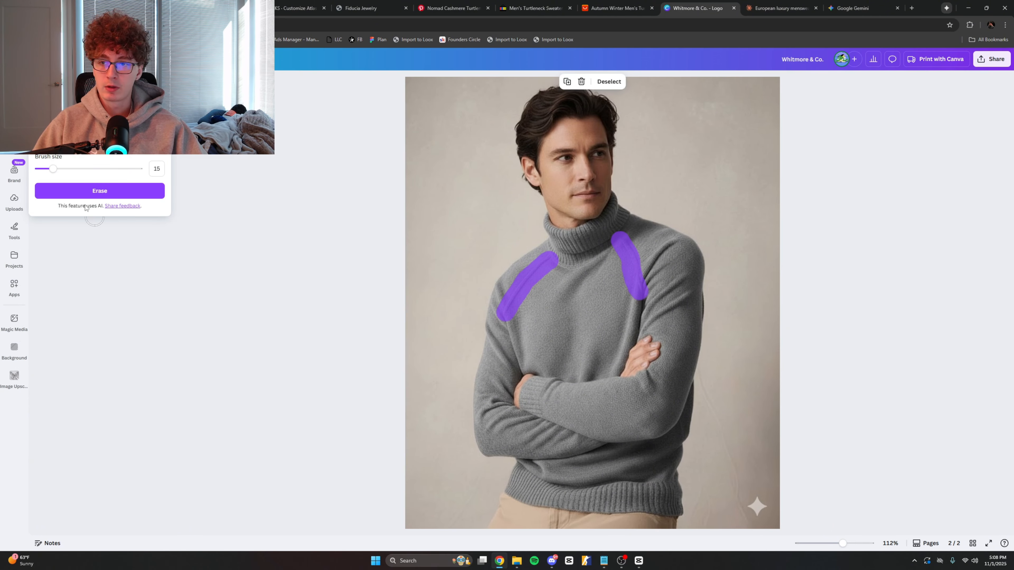
pyautogui.click(86, 194)
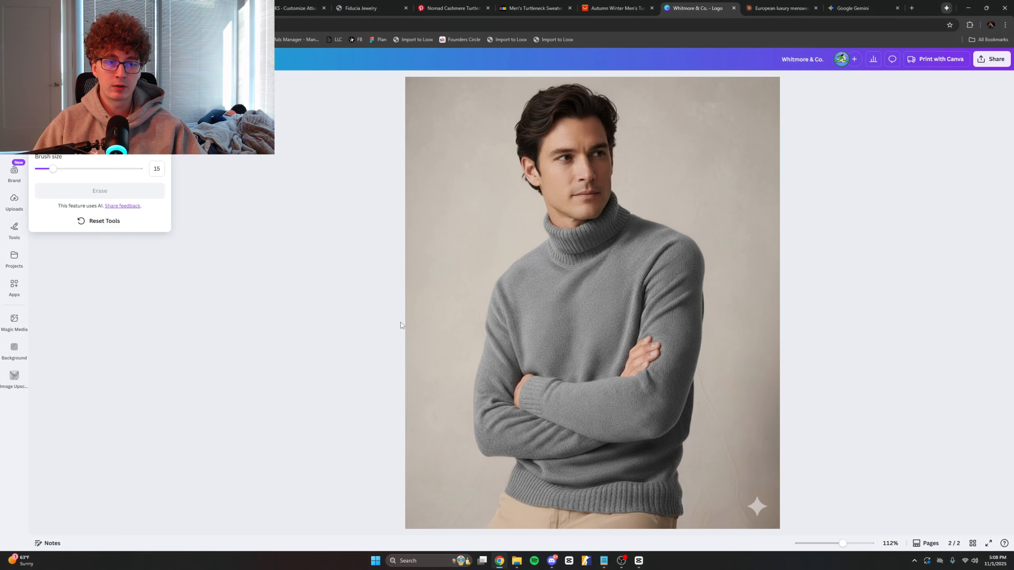
pyautogui.click(160, 88)
pyautogui.click(267, 228)
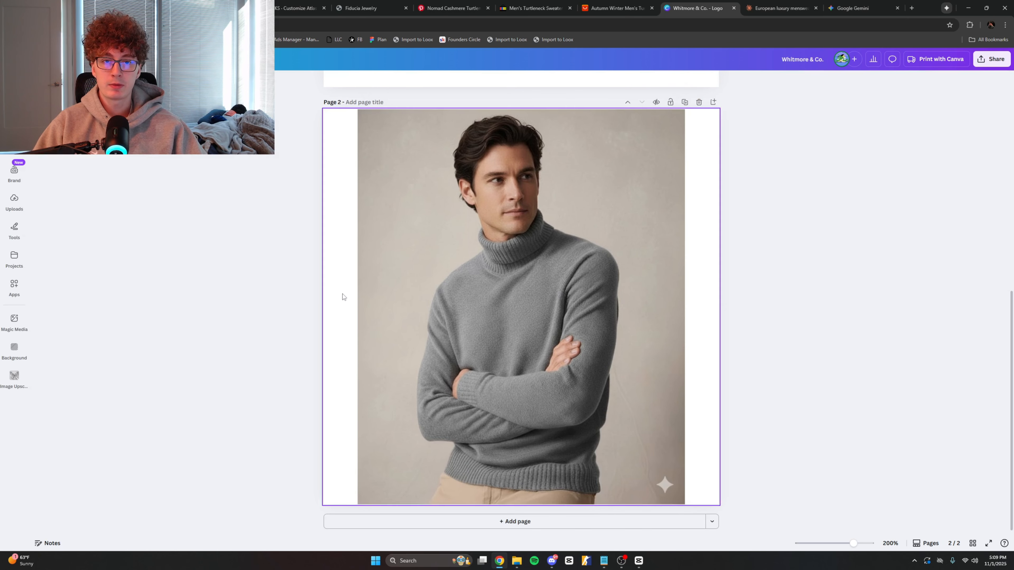
# Step: Erase the sparkle watermark from the lower-right corner of the page 2 photo, using the Magic Eraser with brush size 40
pyautogui.click(447, 173)
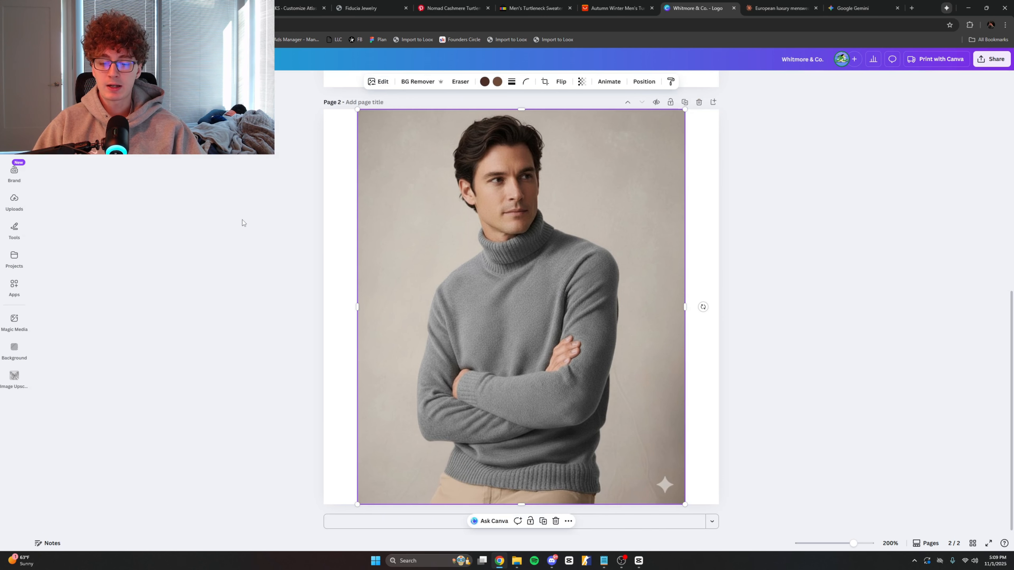
pyautogui.hotkey('ctrl', 'v')
pyautogui.hotkey('ctrl', 'z')
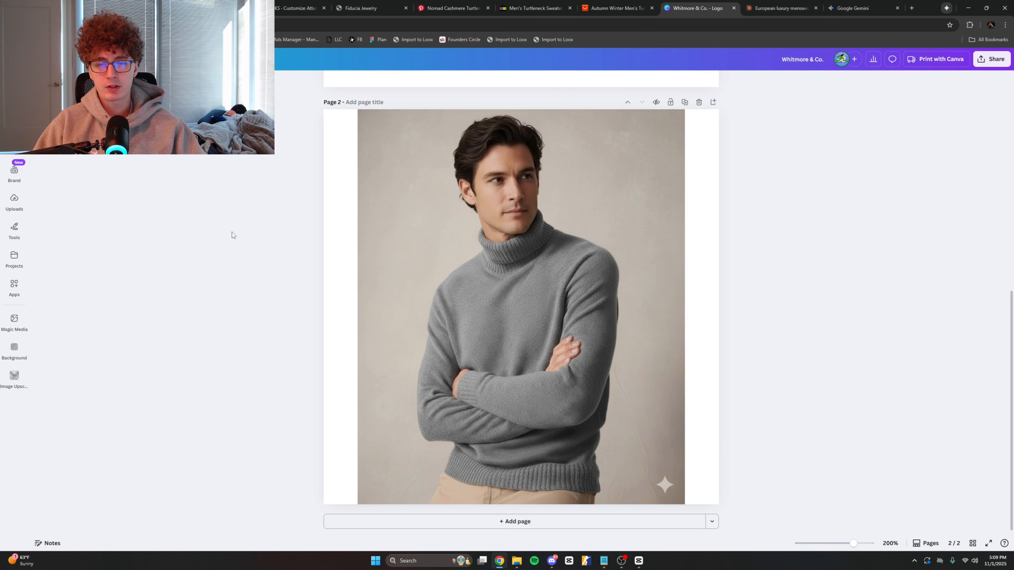
pyautogui.click(431, 167)
pyautogui.click(458, 85)
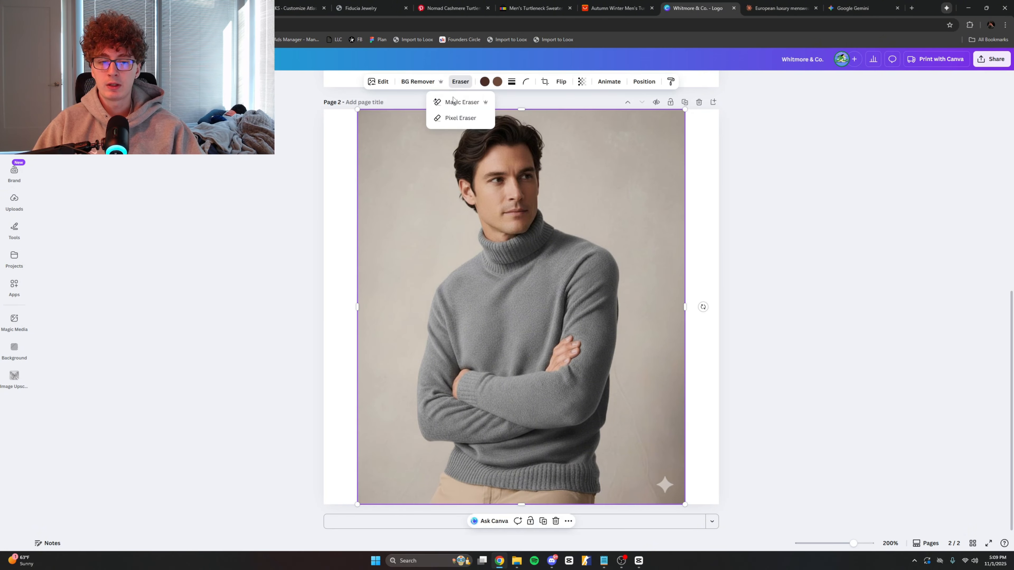
pyautogui.click(455, 101)
pyautogui.click(754, 504)
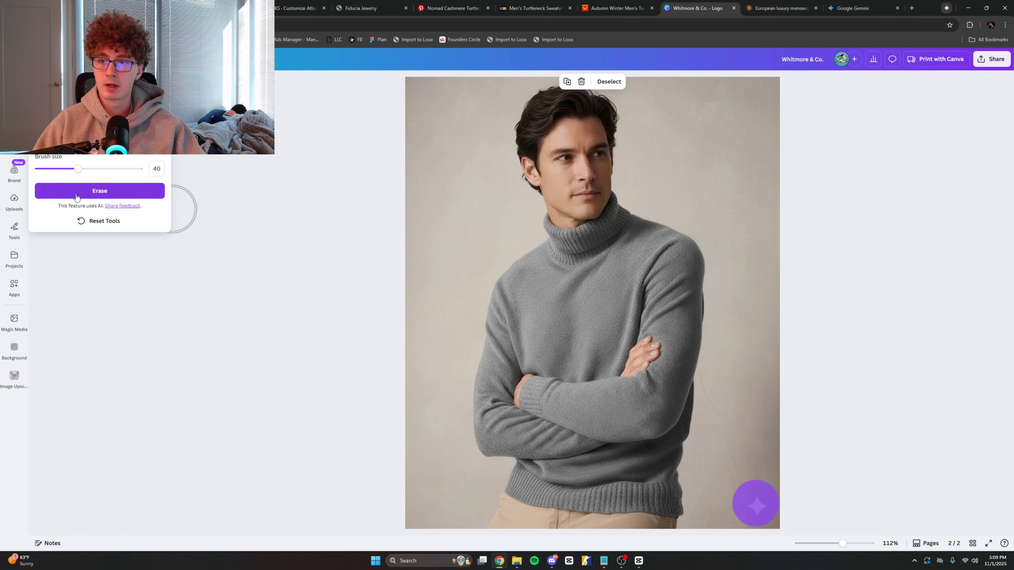
pyautogui.click(100, 191)
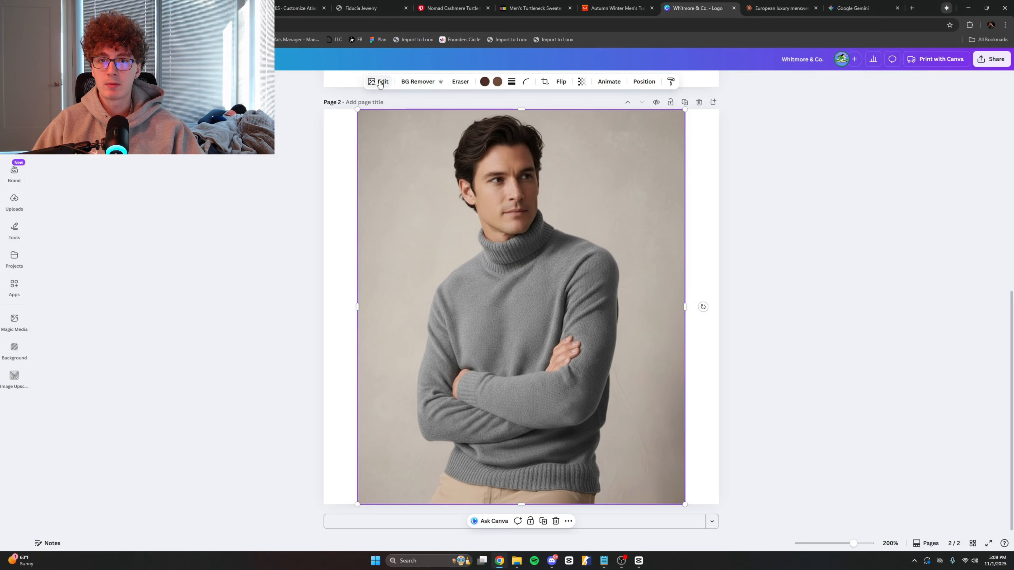
# Step: Widen the page 2 photo past both side edges of the page with a freeform Magic Expand, keeping the third generated result
pyautogui.click(380, 85)
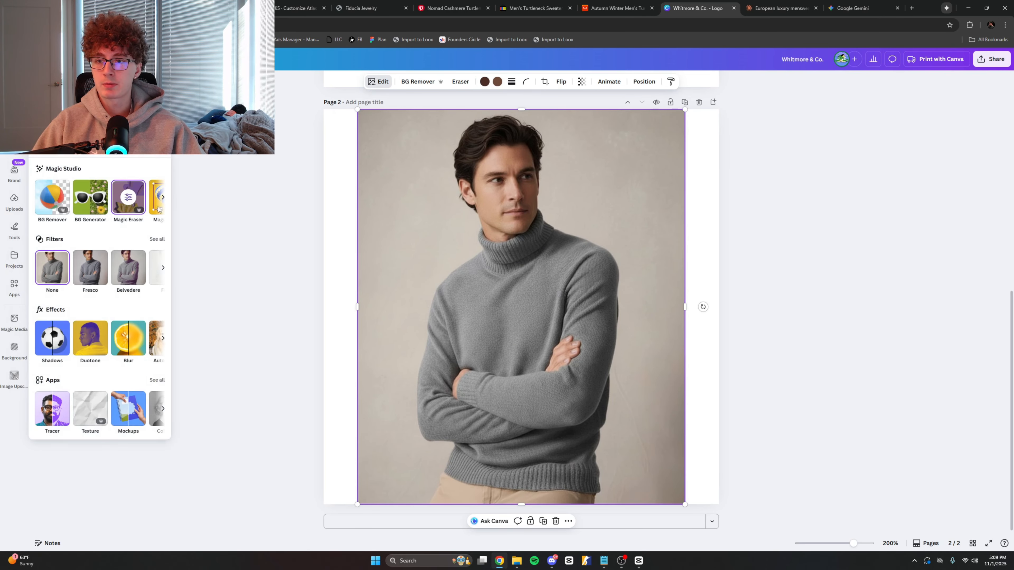
pyautogui.click(161, 197)
pyautogui.click(160, 198)
pyautogui.click(146, 198)
pyautogui.moveTo(357, 110); pyautogui.dragTo(302, 111)
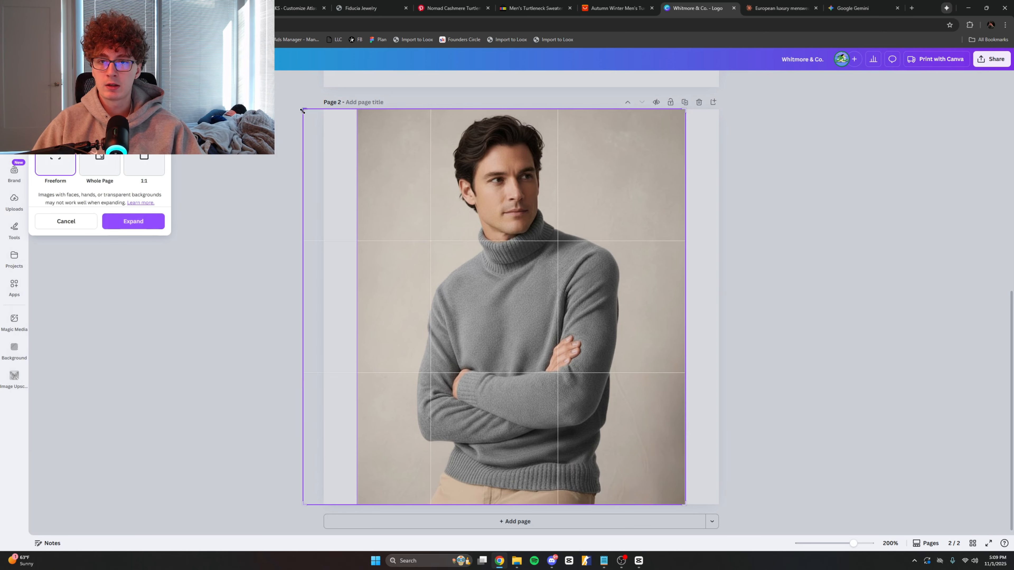
pyautogui.moveTo(684, 110); pyautogui.dragTo(745, 110)
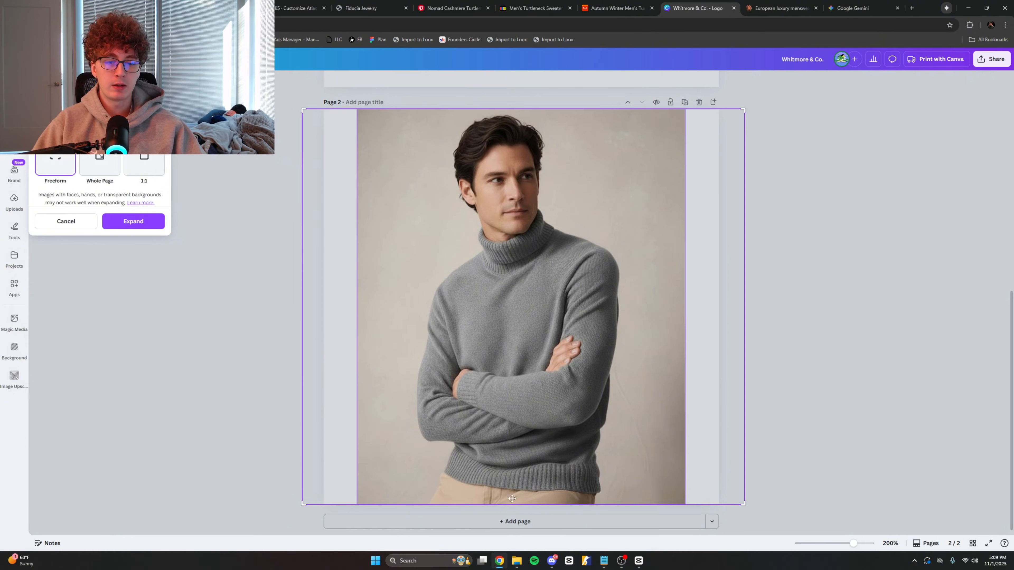
pyautogui.click(133, 221)
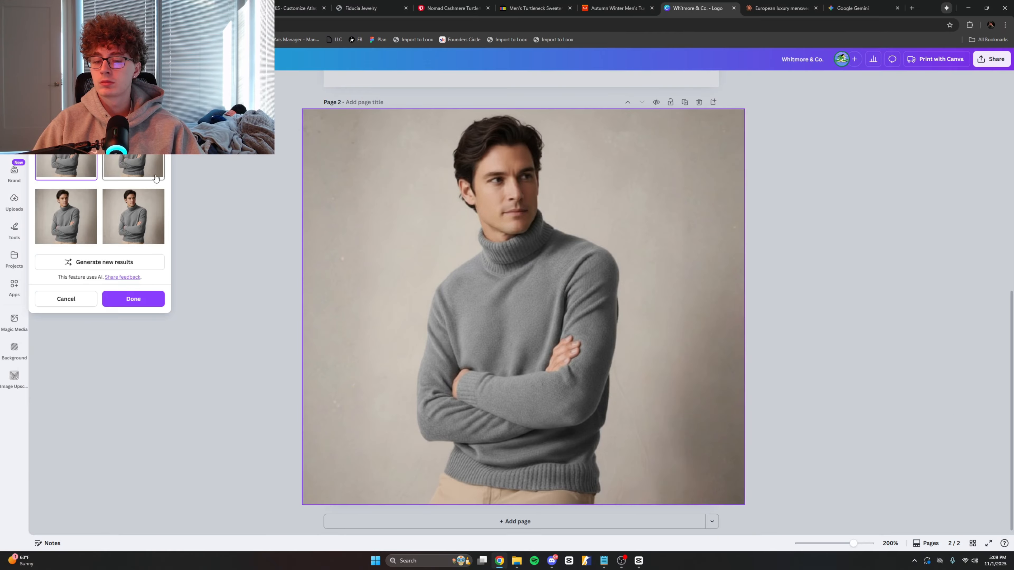
pyautogui.click(131, 224)
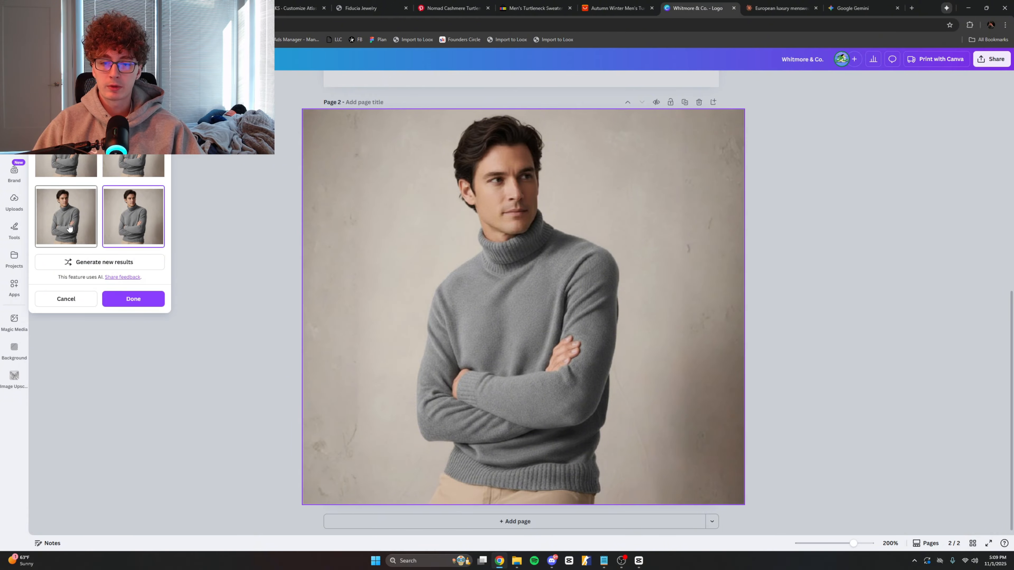
pyautogui.click(82, 222)
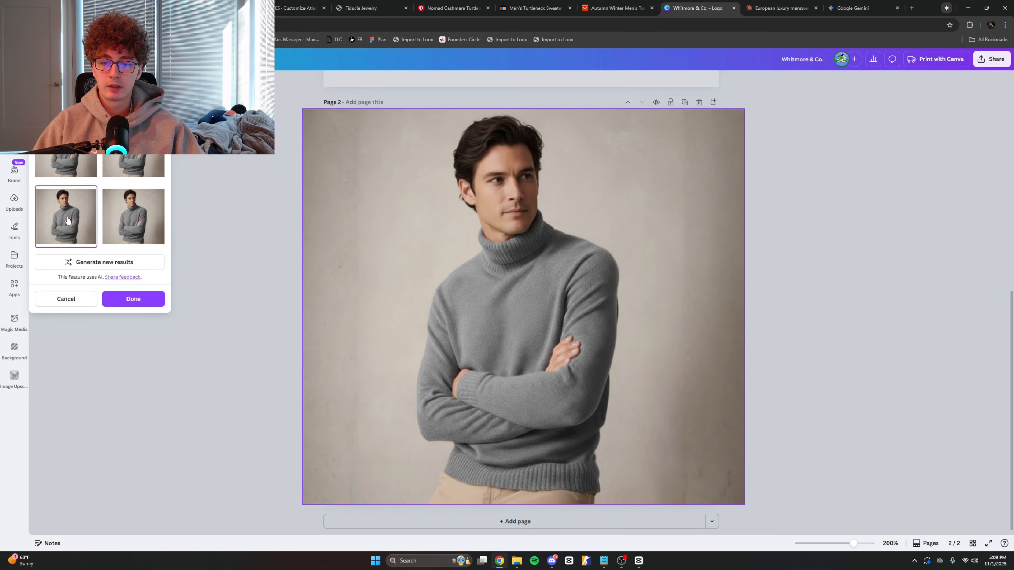
pyautogui.click(134, 299)
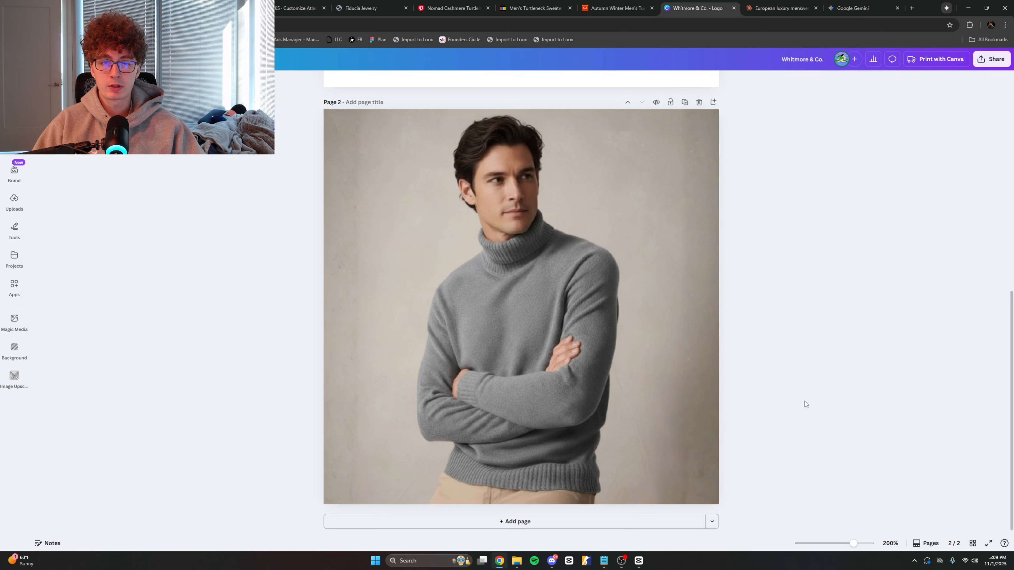
# Step: Duplicate the expanded photo, remove the copy's background and align the cutout model exactly over the original
pyautogui.click(569, 350)
pyautogui.hotkey('ctrl', 'd')
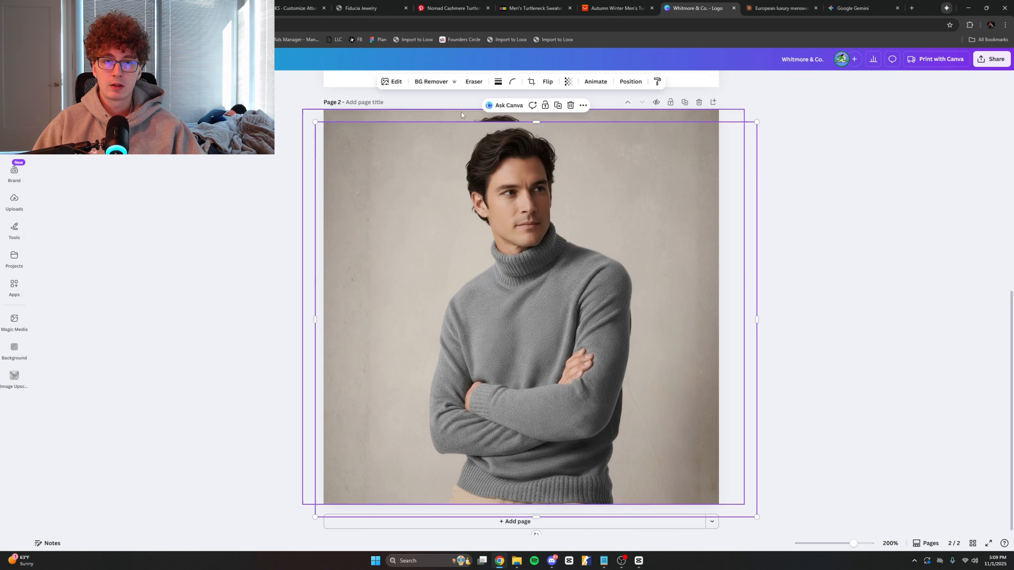
pyautogui.click(434, 81)
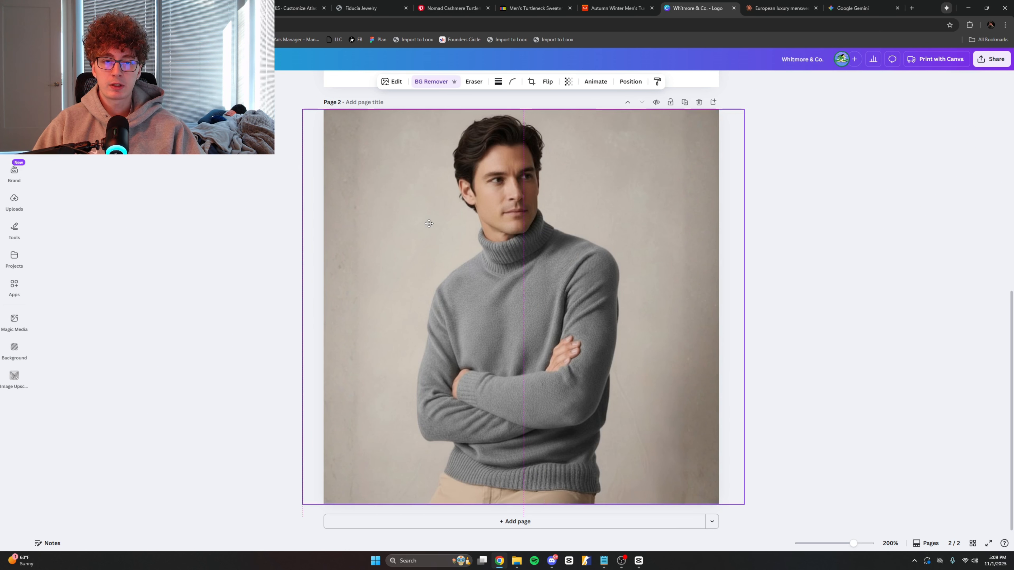
# Step: Select the original photo layer behind the cutout and make slight adjustments to its brightness
pyautogui.click(631, 81)
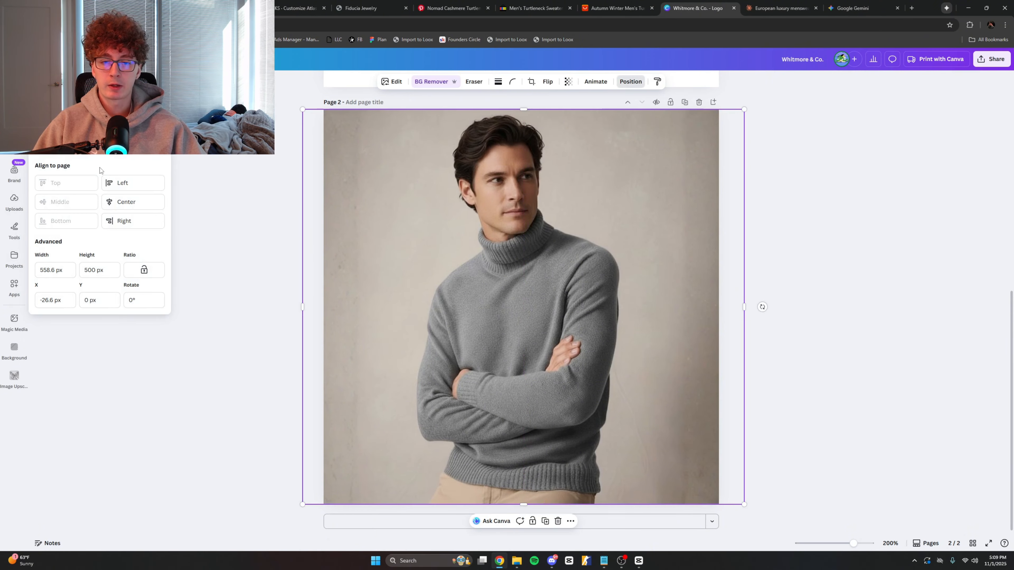
pyautogui.click(392, 81)
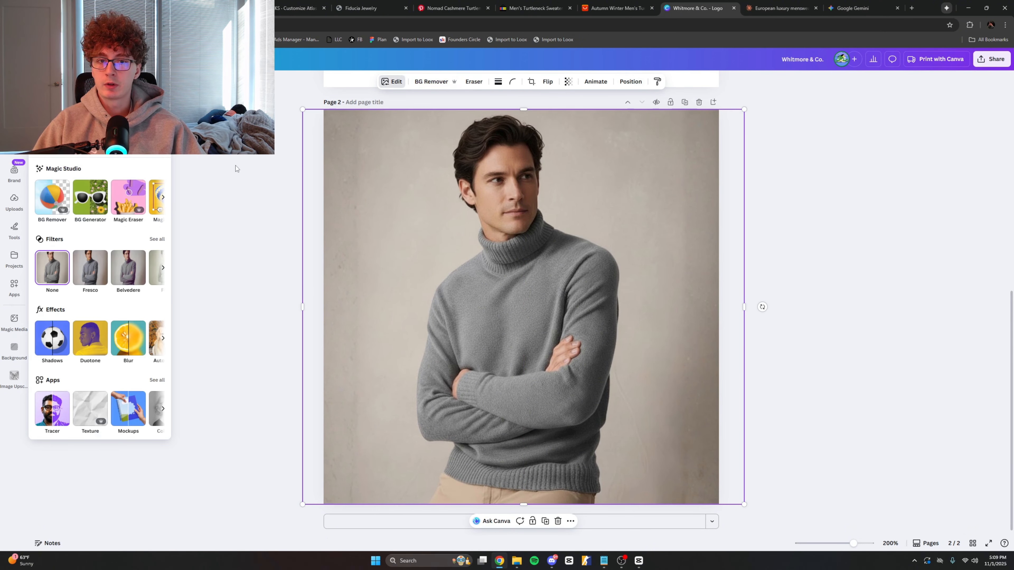
pyautogui.moveTo(86, 265)
pyautogui.mouseDown()
pyautogui.moveTo(95, 265)
pyautogui.moveTo(78, 265)
pyautogui.mouseUp()
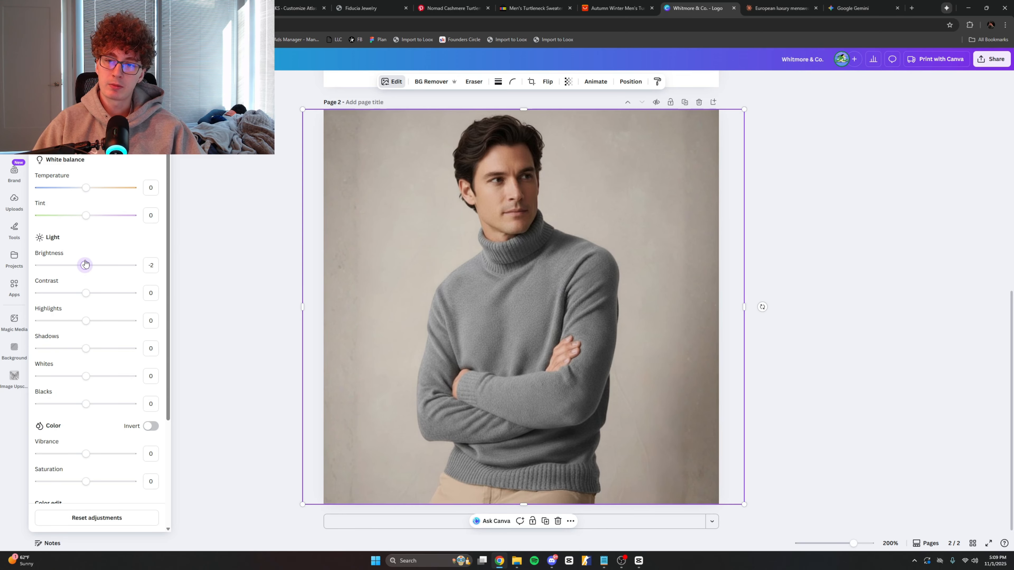
pyautogui.moveTo(85, 264); pyautogui.dragTo(87, 264)
pyautogui.click(274, 226)
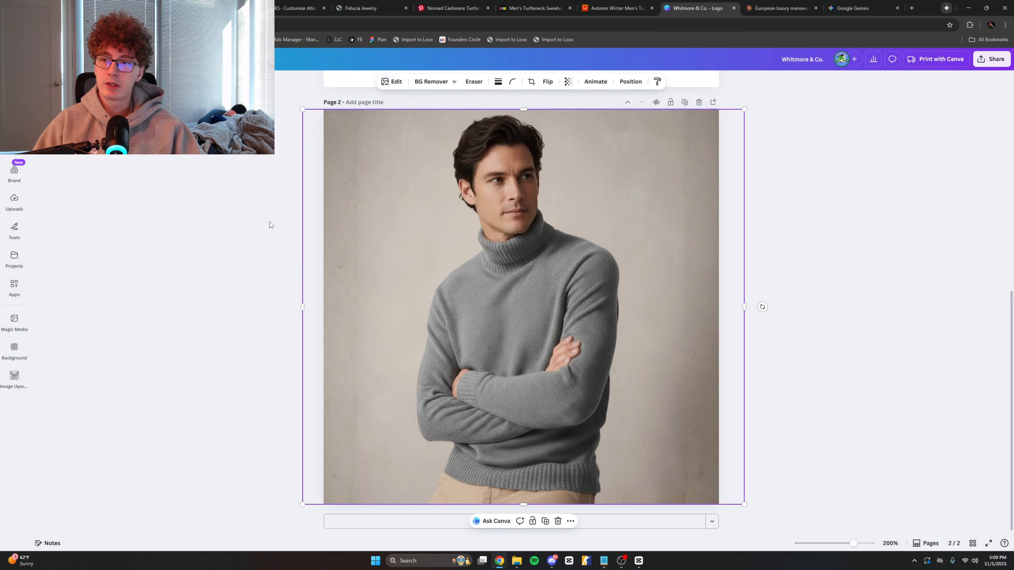
# Step: Apply a blur to the original photo layer behind the cutout model
pyautogui.click(421, 163)
pyautogui.click(392, 81)
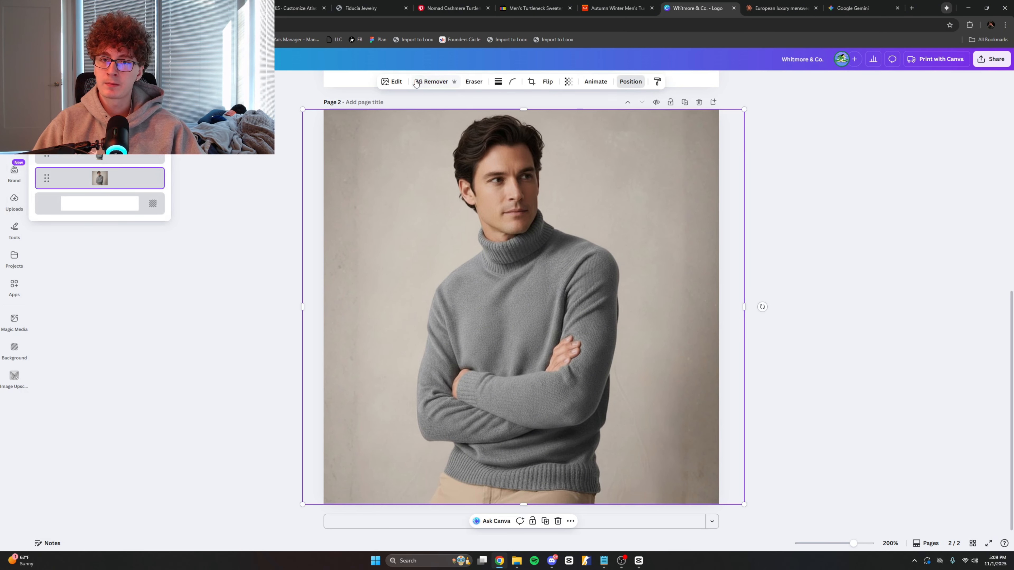
pyautogui.click(128, 338)
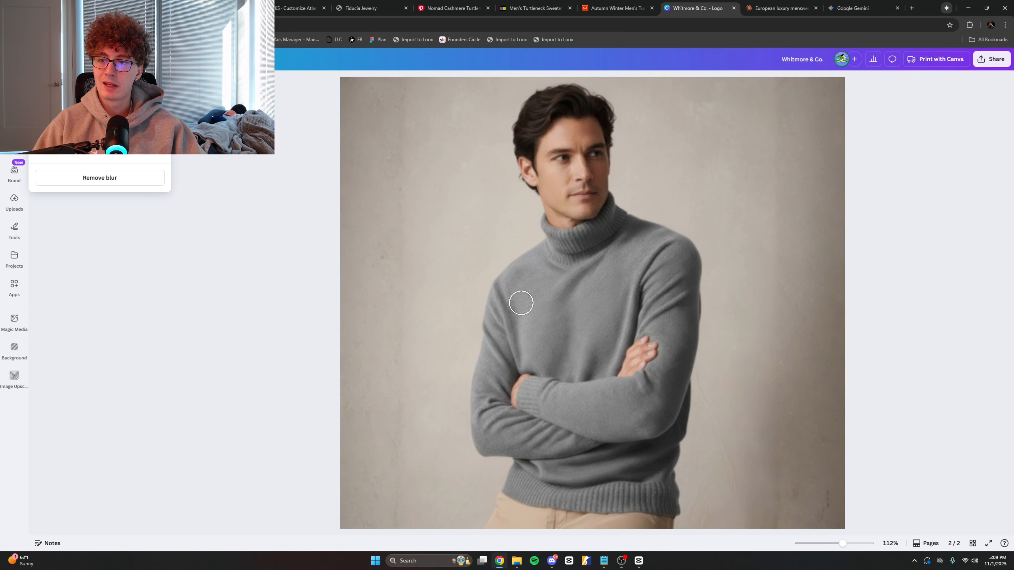
pyautogui.click(197, 166)
pyautogui.click(199, 367)
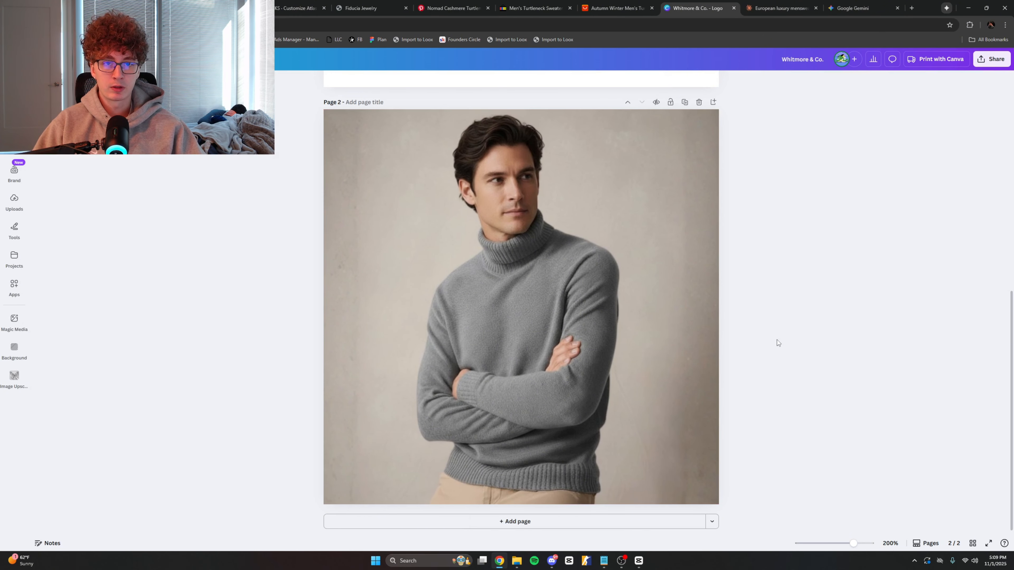
# Step: Set the cutout model's brightness to 13 and contrast to 12
pyautogui.click(518, 338)
pyautogui.click(397, 82)
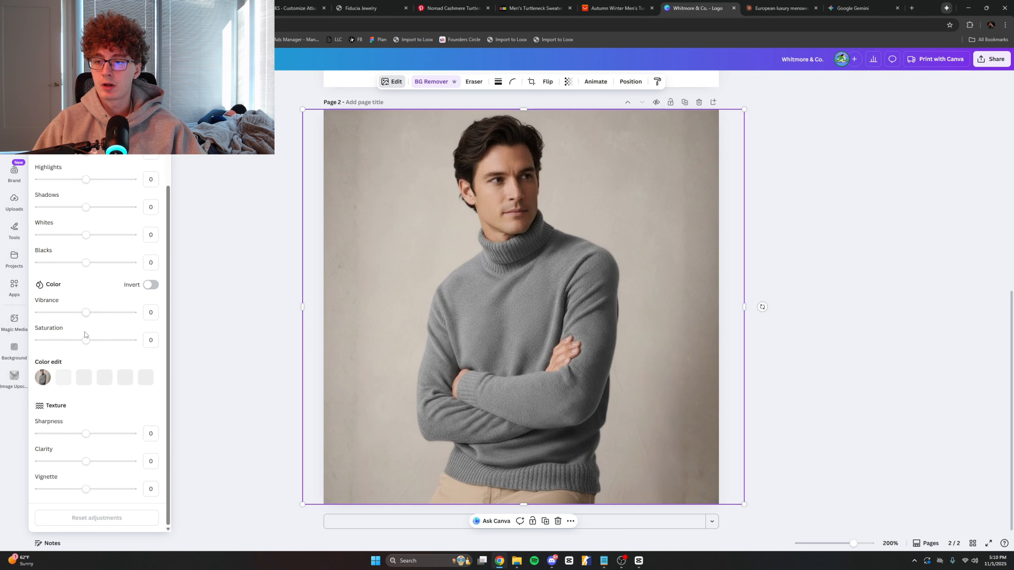
pyautogui.scroll(4, 102, 276)
pyautogui.moveTo(88, 270); pyautogui.dragTo(93, 294)
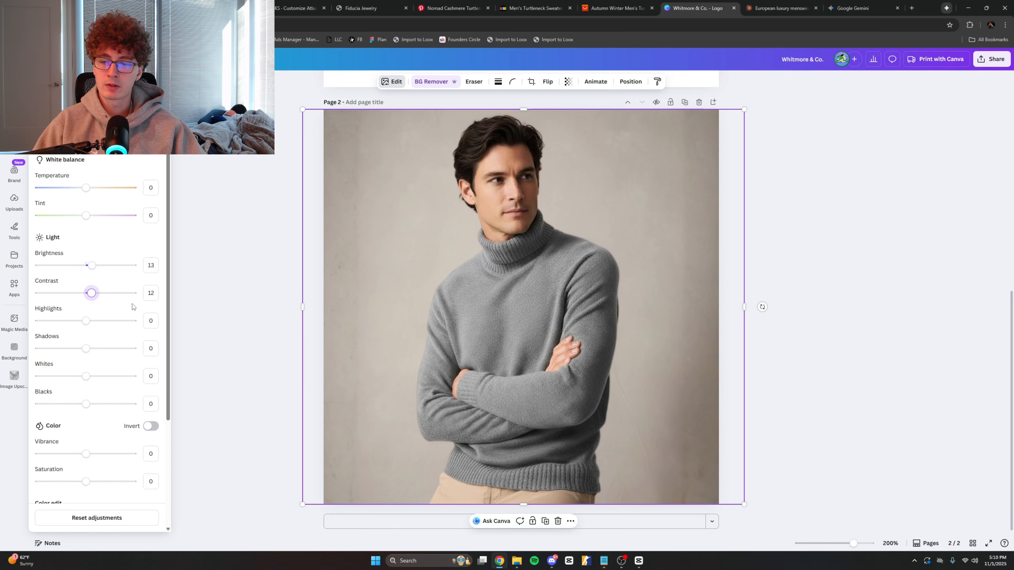
# Step: Set the cutout model's highlights to -46, shadows to -27 and saturation to 9, then review the whole page
pyautogui.scroll(-2, 132, 306)
pyautogui.moveTo(86, 241)
pyautogui.mouseDown()
pyautogui.moveTo(68, 242)
pyautogui.moveTo(91, 248)
pyautogui.moveTo(64, 243)
pyautogui.moveTo(74, 234)
pyautogui.mouseUp()
pyautogui.scroll(-1, 115, 265)
pyautogui.scroll(-1, 87, 338)
pyautogui.moveTo(86, 341); pyautogui.dragTo(91, 340)
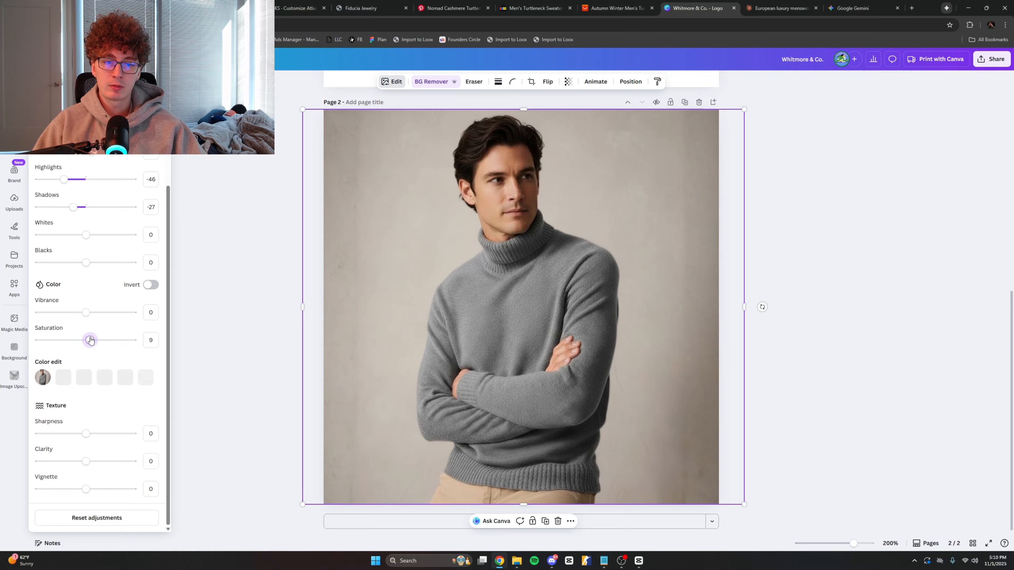
pyautogui.click(261, 335)
pyautogui.moveTo(862, 547); pyautogui.dragTo(853, 544)
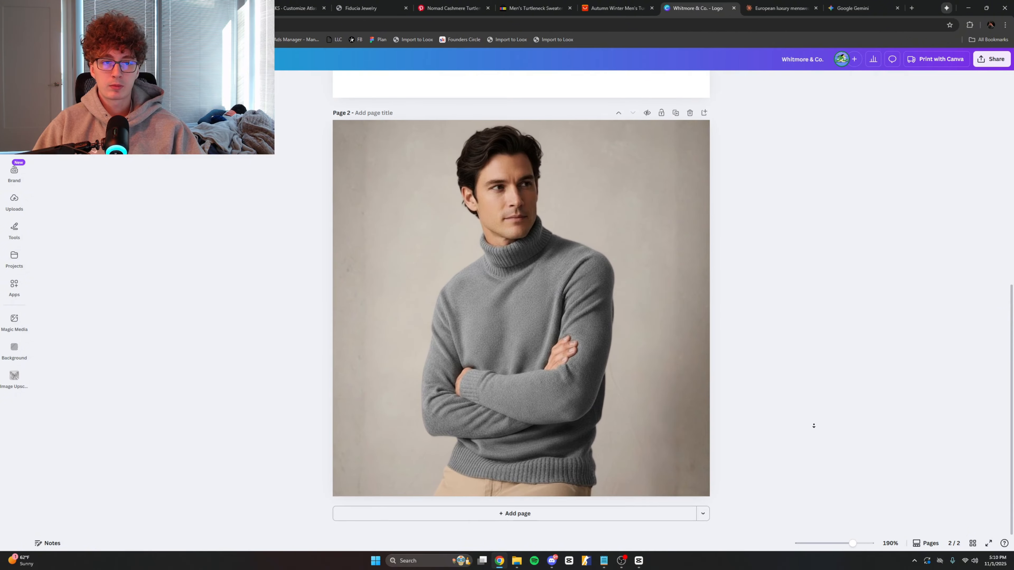
pyautogui.scroll(-1, 814, 429)
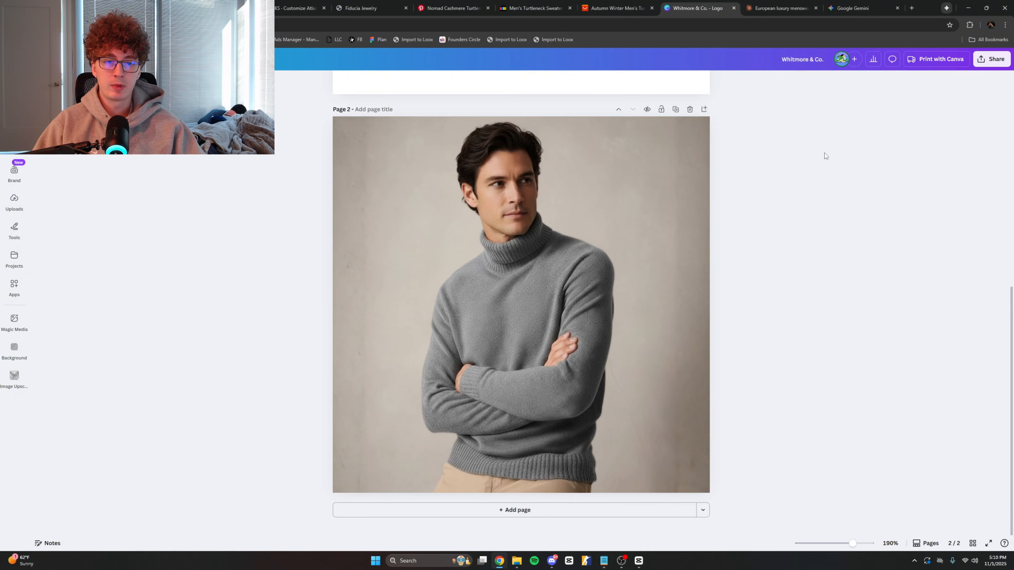
# Step: Download only page 2 as a PNG at size 3.125 (1,563 × 1,563 px)
pyautogui.click(991, 59)
pyautogui.click(870, 226)
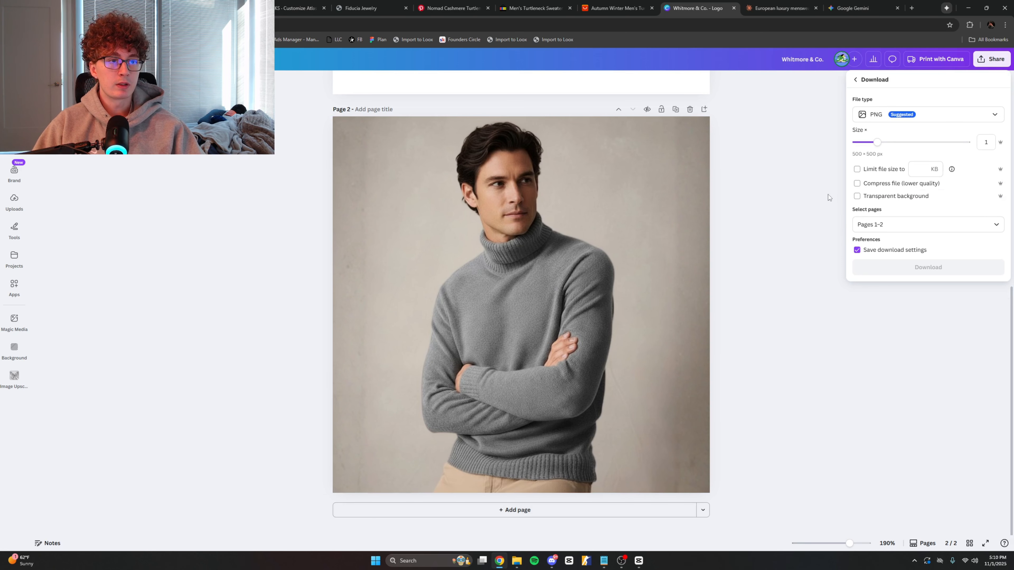
pyautogui.moveTo(878, 142); pyautogui.dragTo(967, 142)
pyautogui.click(883, 226)
pyautogui.write('2')
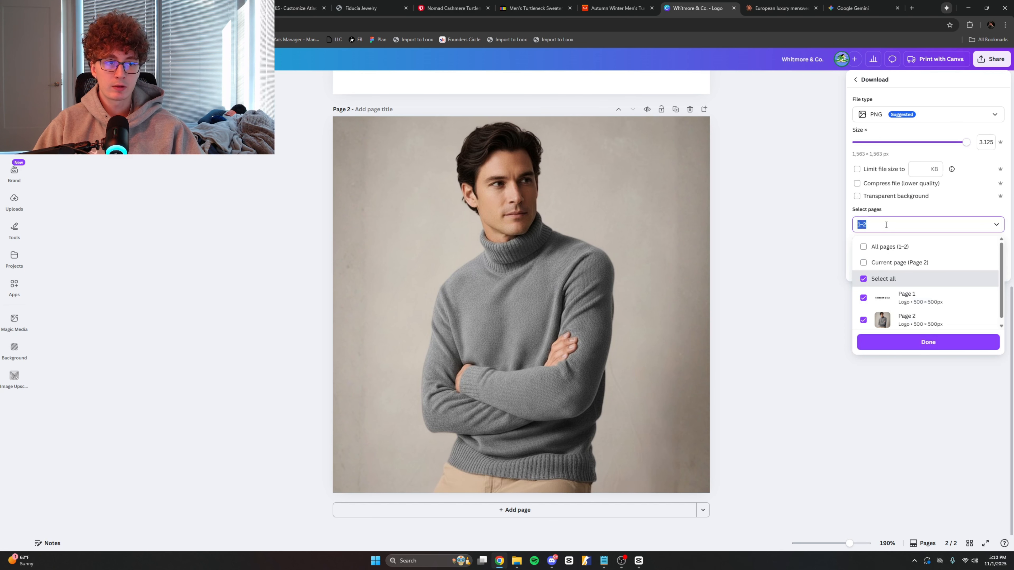
pyautogui.click(889, 348)
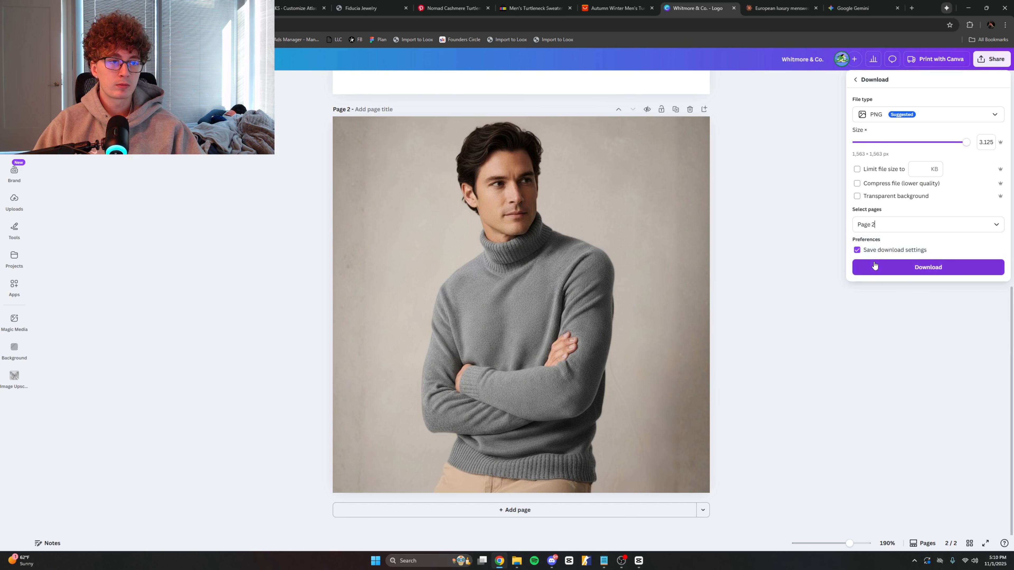
pyautogui.click(928, 268)
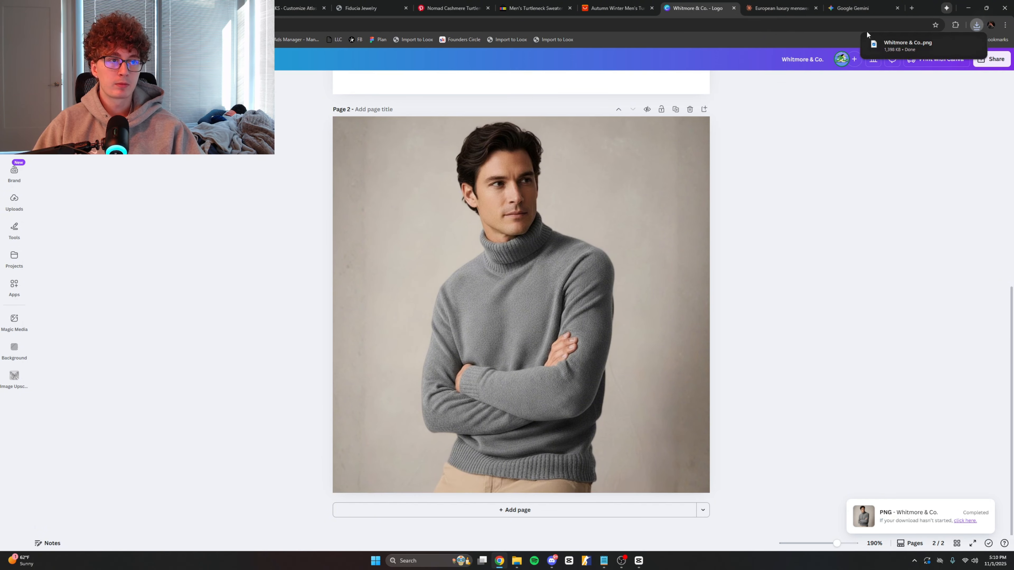
# Step: Copy the dark gray turtleneck image from the Gemini chat and paste it onto page 2 of the Canva design
pyautogui.click(849, 6)
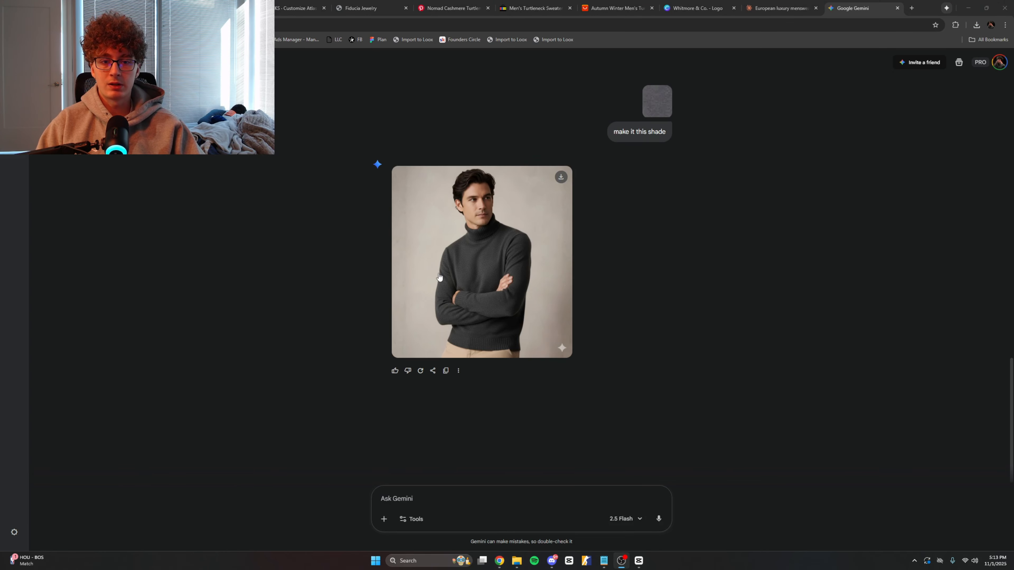
pyautogui.rightClick(439, 276)
pyautogui.click(464, 305)
pyautogui.click(697, 8)
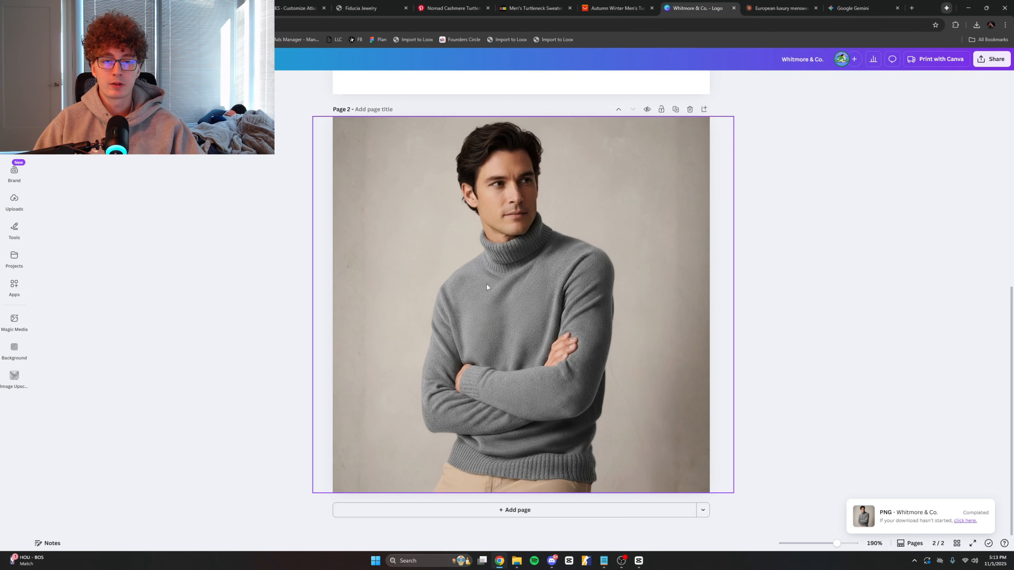
pyautogui.click(486, 285)
pyautogui.hotkey('ctrl', 'v')
# Step: Enlarge the pasted dark turtleneck photo to the full height of page 2 and center it over the gray version
pyautogui.click(617, 8)
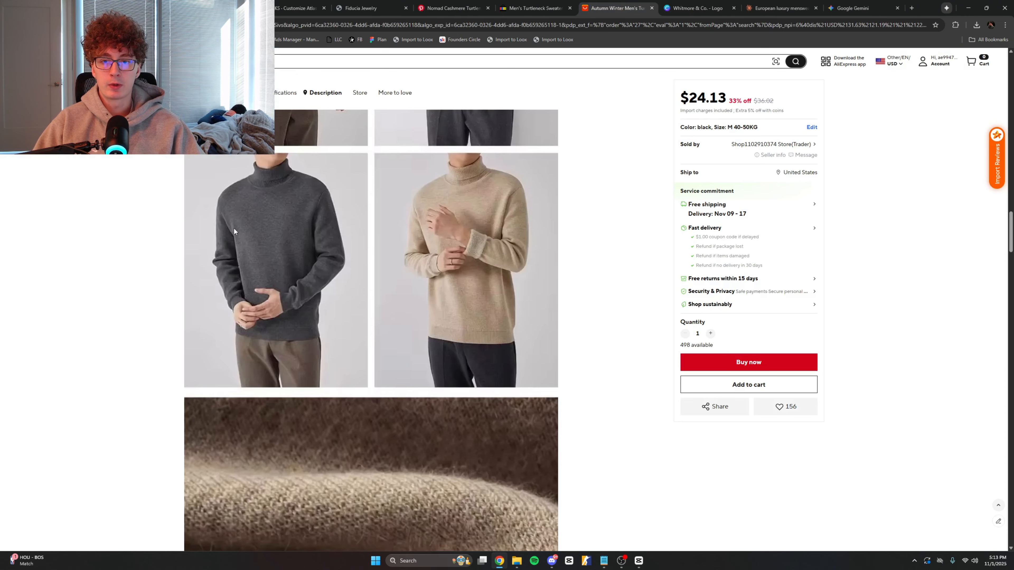
pyautogui.click(697, 8)
pyautogui.moveTo(530, 245); pyautogui.dragTo(447, 169)
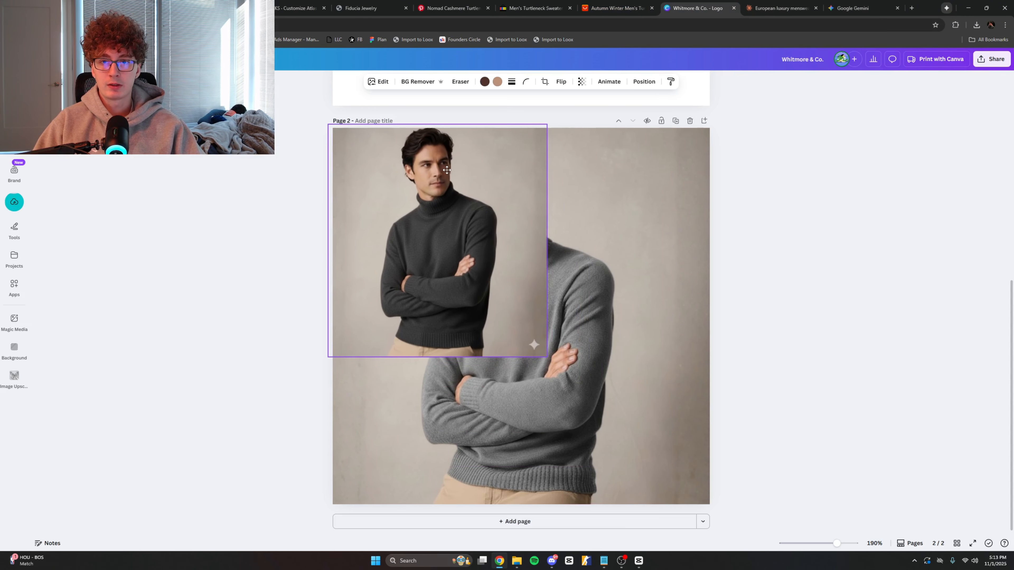
pyautogui.moveTo(547, 357); pyautogui.dragTo(722, 469)
pyautogui.moveTo(636, 439); pyautogui.dragTo(649, 439)
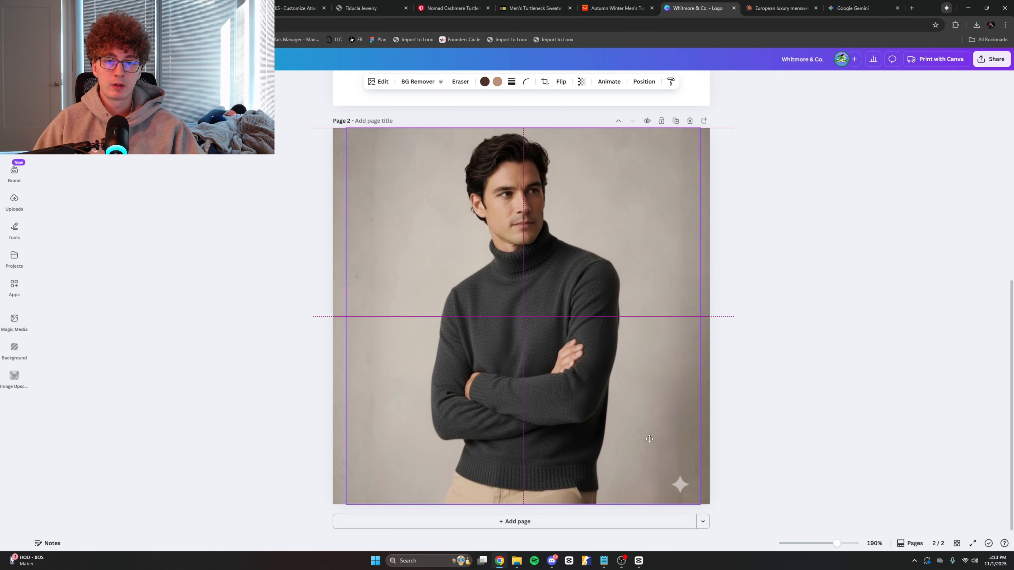
# Step: Compare the dark gray turtleneck on page 2 with the original image in the Gemini chat, ending back in Canva
pyautogui.click(774, 440)
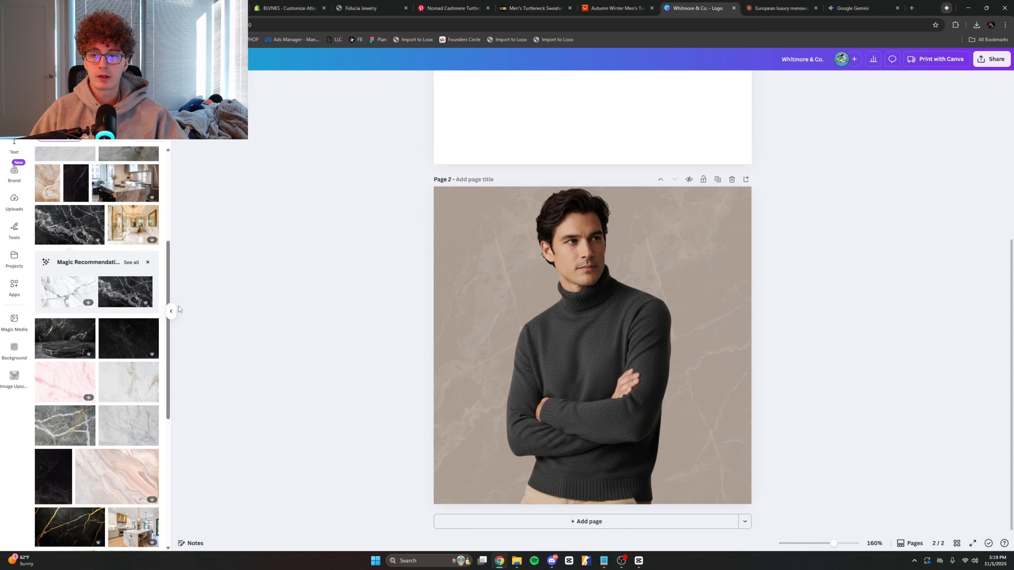
pyautogui.click(171, 311)
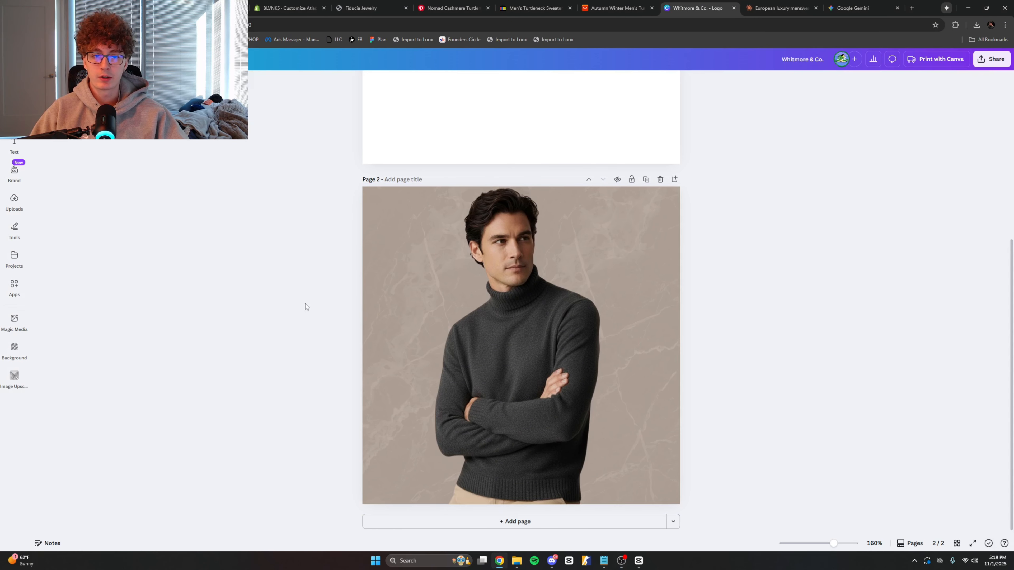
pyautogui.scroll(5, 760, 394)
pyautogui.scroll(-5, 754, 397)
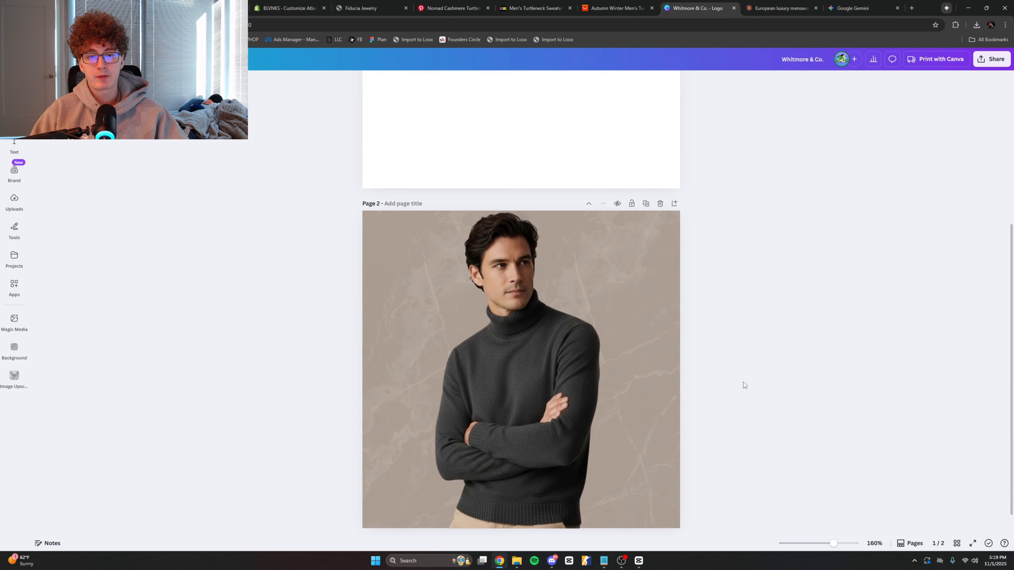
pyautogui.click(855, 8)
pyautogui.click(570, 283)
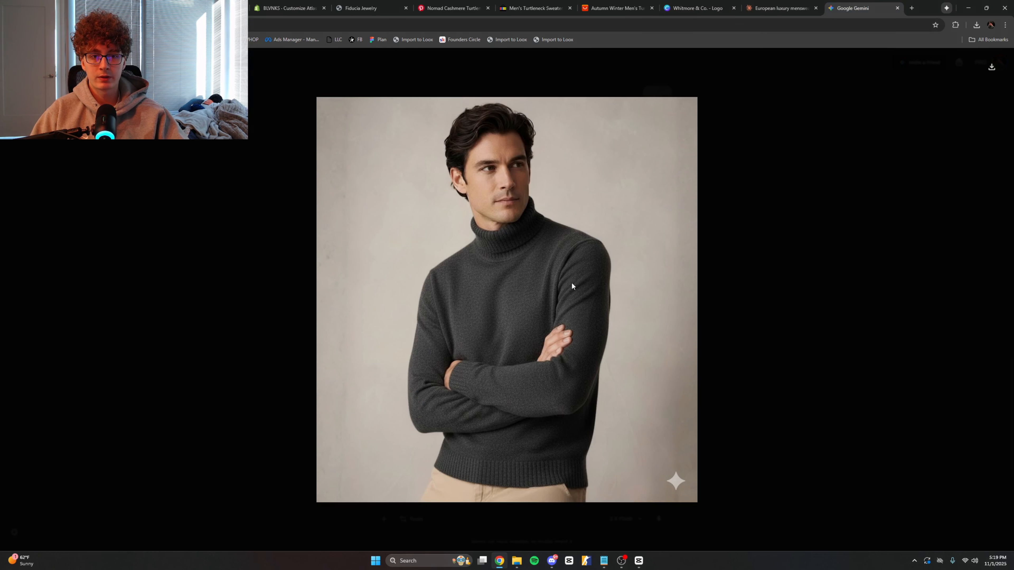
pyautogui.click(259, 242)
pyautogui.click(696, 8)
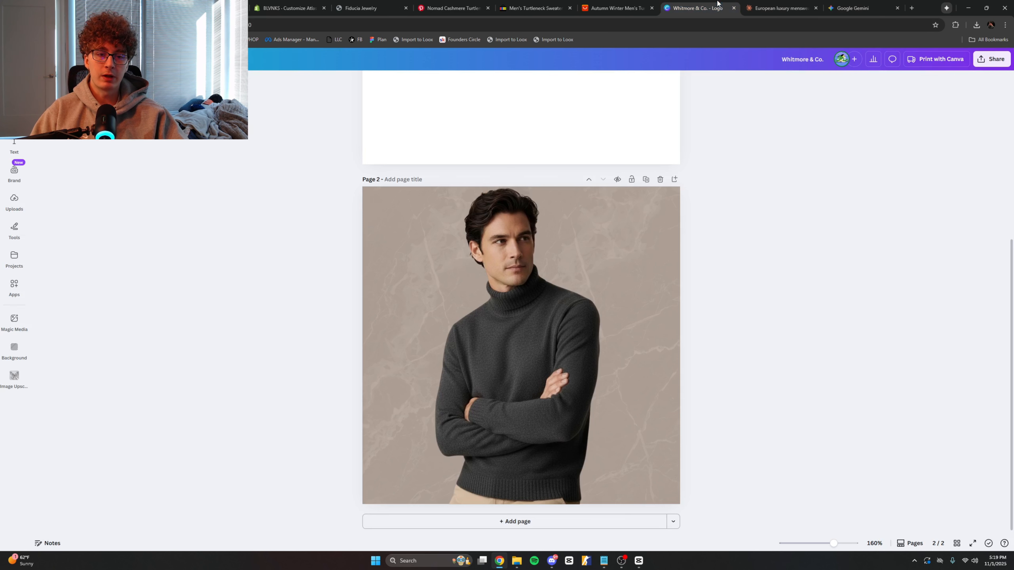
# Step: Inspect page 2's layers: the model cutout, the background color and the two marble texture overlays with their transparency
pyautogui.click(635, 227)
pyautogui.click(631, 81)
pyautogui.click(113, 235)
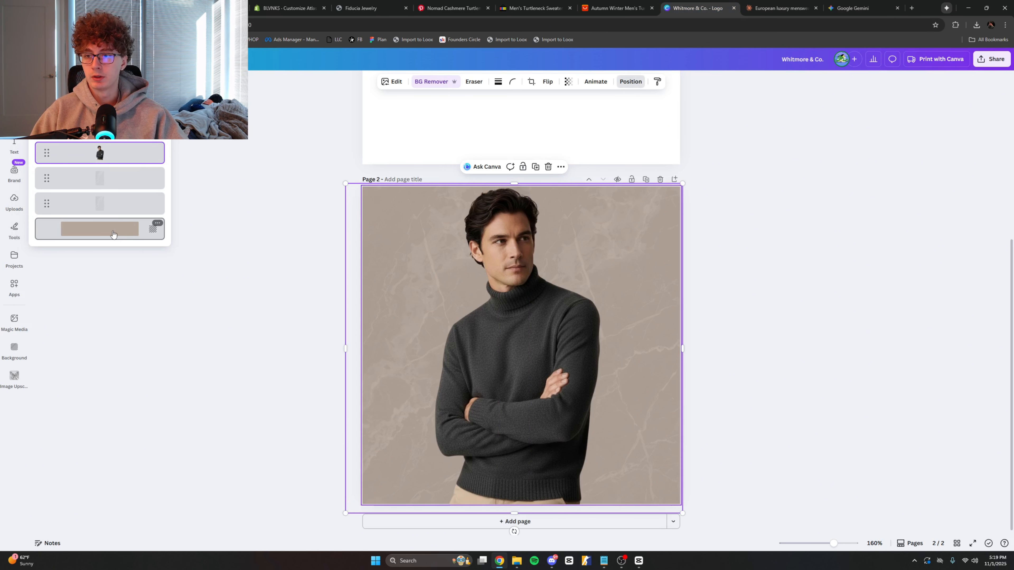
pyautogui.click(107, 203)
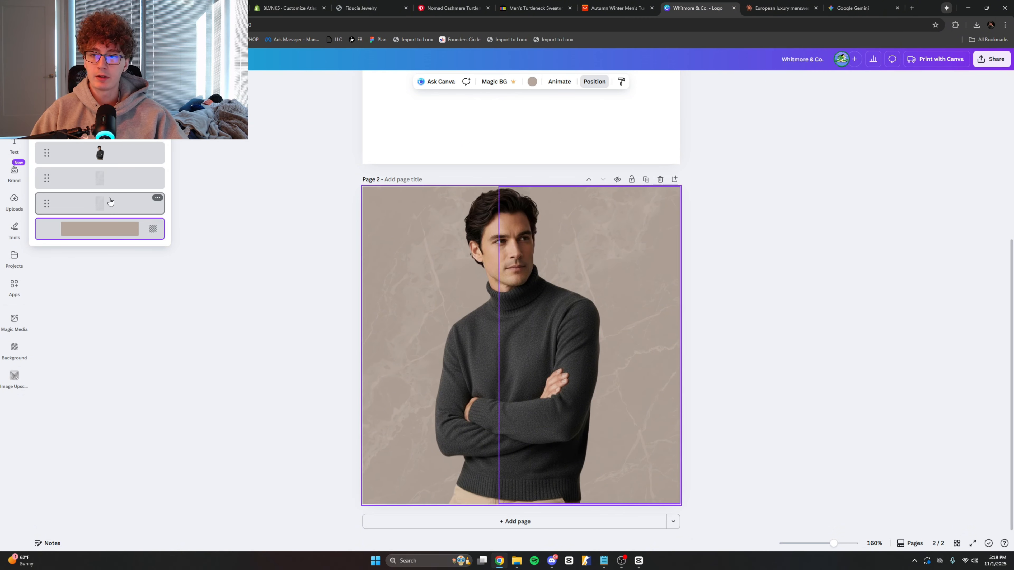
pyautogui.click(108, 183)
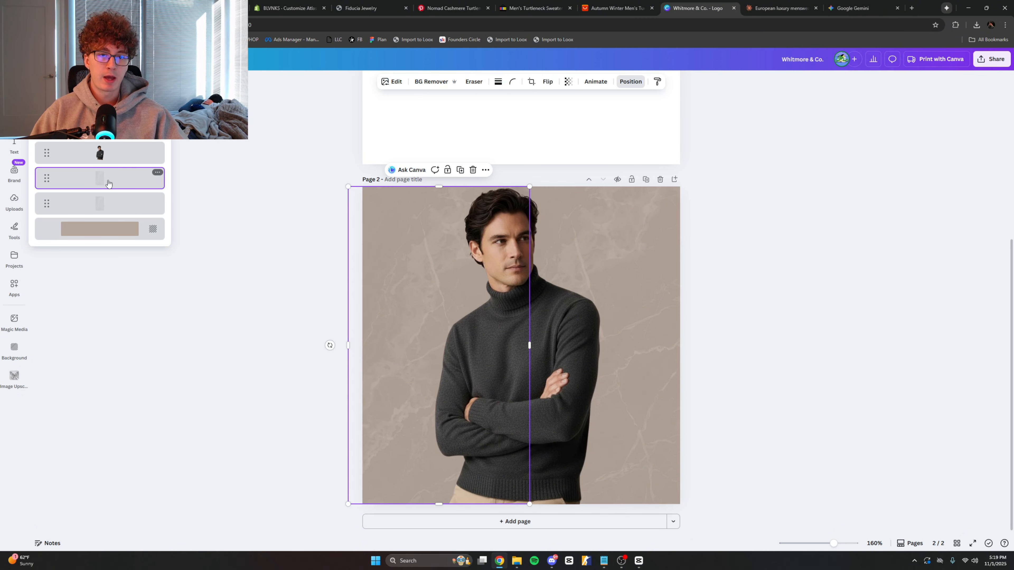
pyautogui.click(569, 82)
pyautogui.click(277, 192)
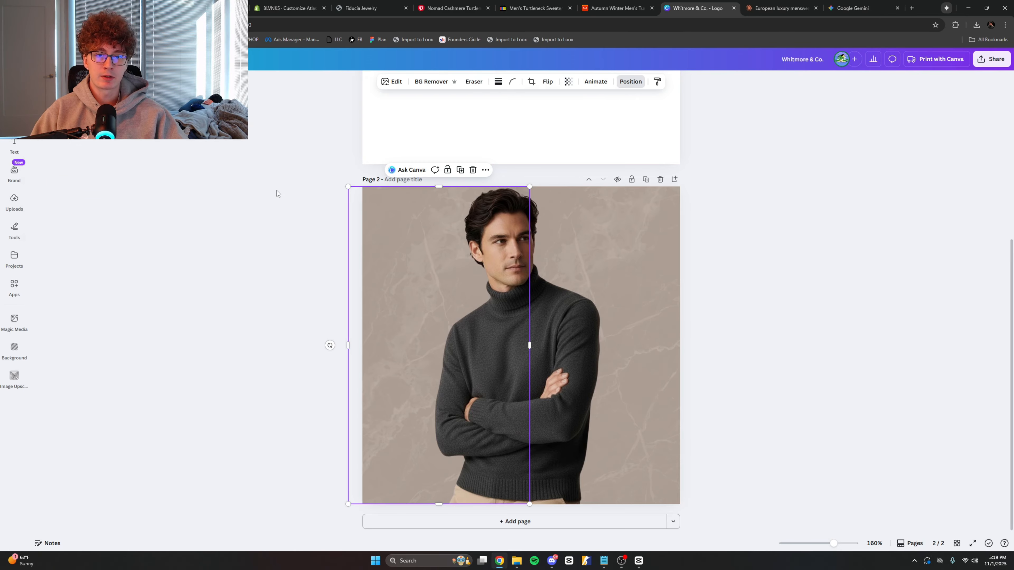
pyautogui.click(276, 192)
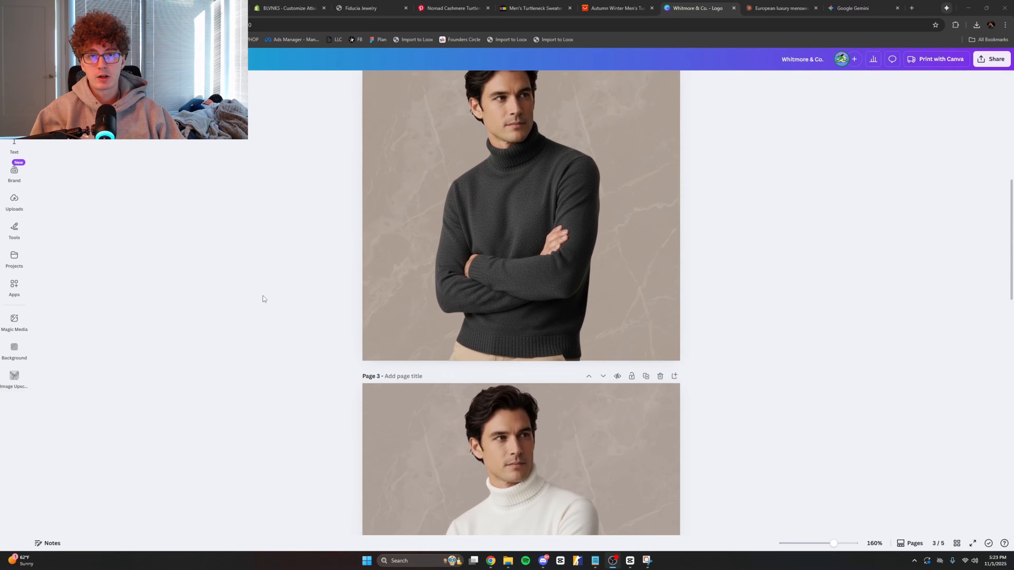
# Step: Check the sweater's product photos and color options on the AliExpress listing against the Canva color pages
pyautogui.scroll(4, 515, 359)
pyautogui.moveTo(834, 543); pyautogui.dragTo(832, 545)
pyautogui.scroll(-7, 705, 324)
pyautogui.click(615, 8)
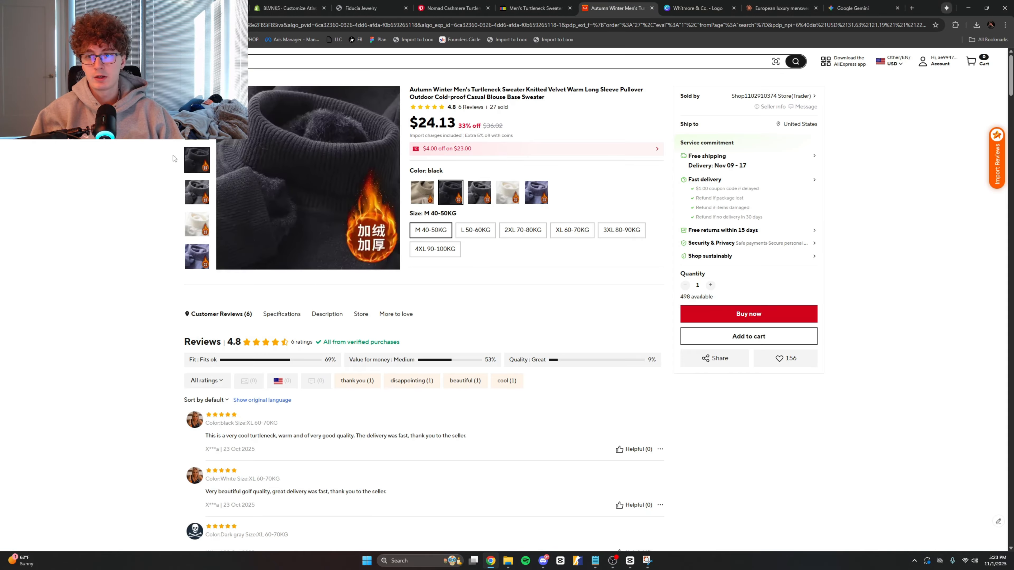
pyautogui.scroll(1, 194, 226)
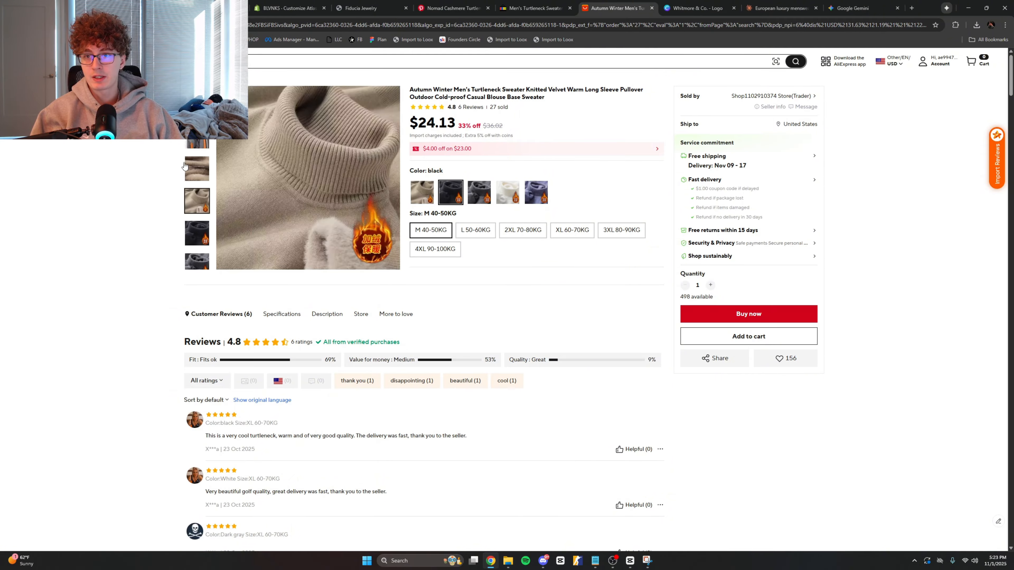
pyautogui.scroll(1, 194, 170)
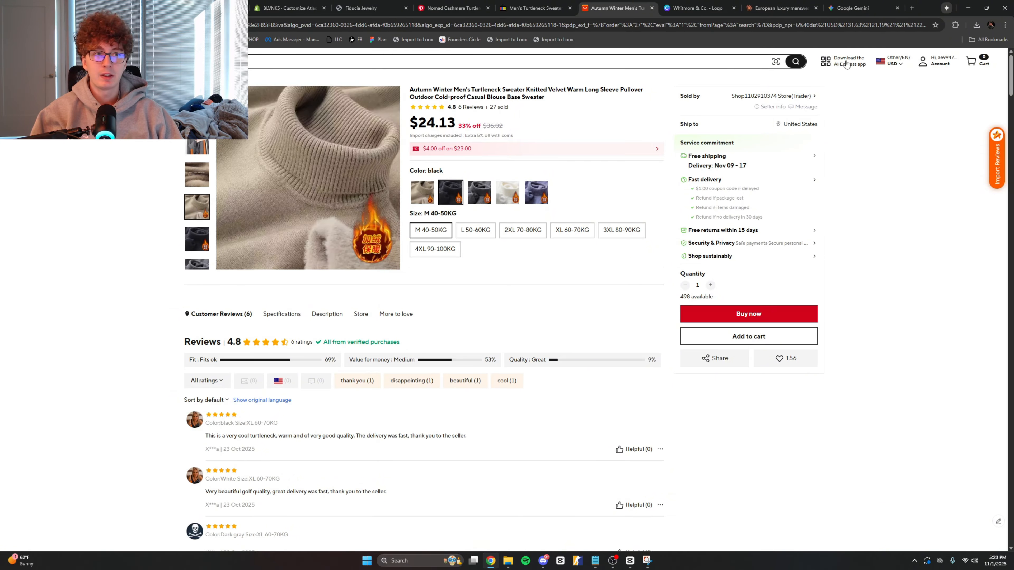
pyautogui.click(697, 8)
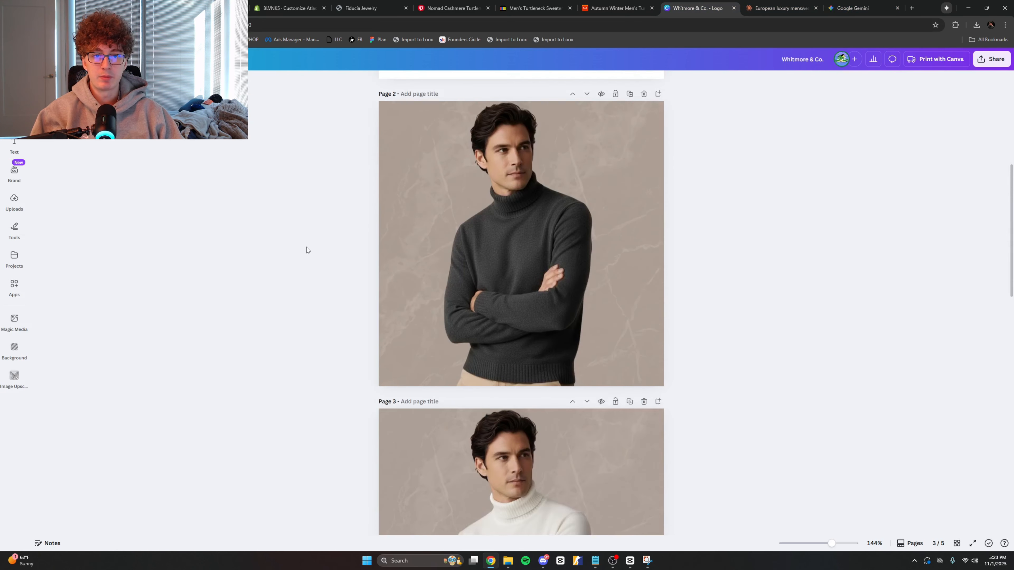
# Step: Examine the camel turtleneck image on page 5 up close
pyautogui.scroll(-15, 304, 249)
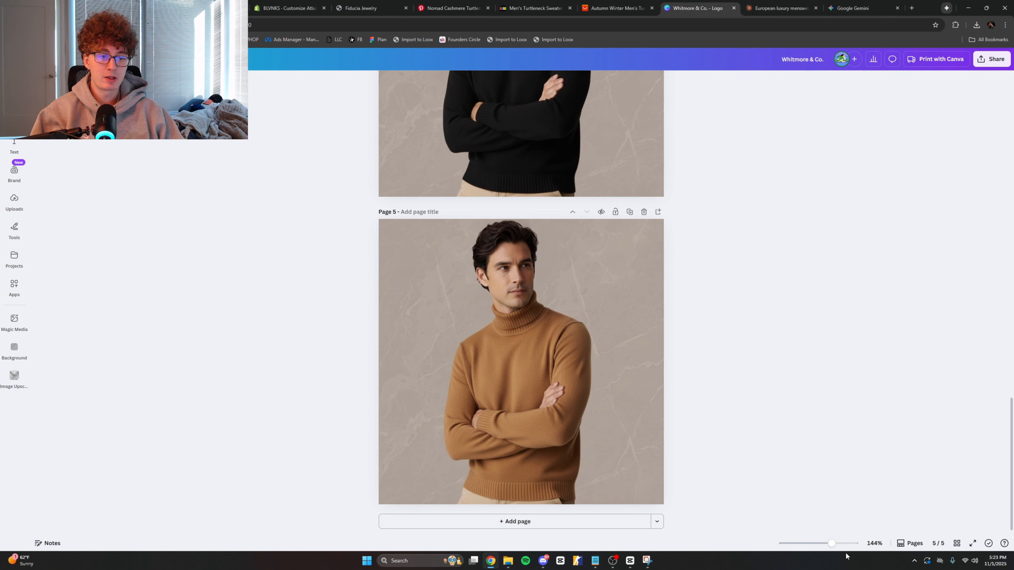
pyautogui.moveTo(832, 544)
pyautogui.mouseDown()
pyautogui.moveTo(849, 544)
pyautogui.moveTo(841, 543)
pyautogui.mouseUp()
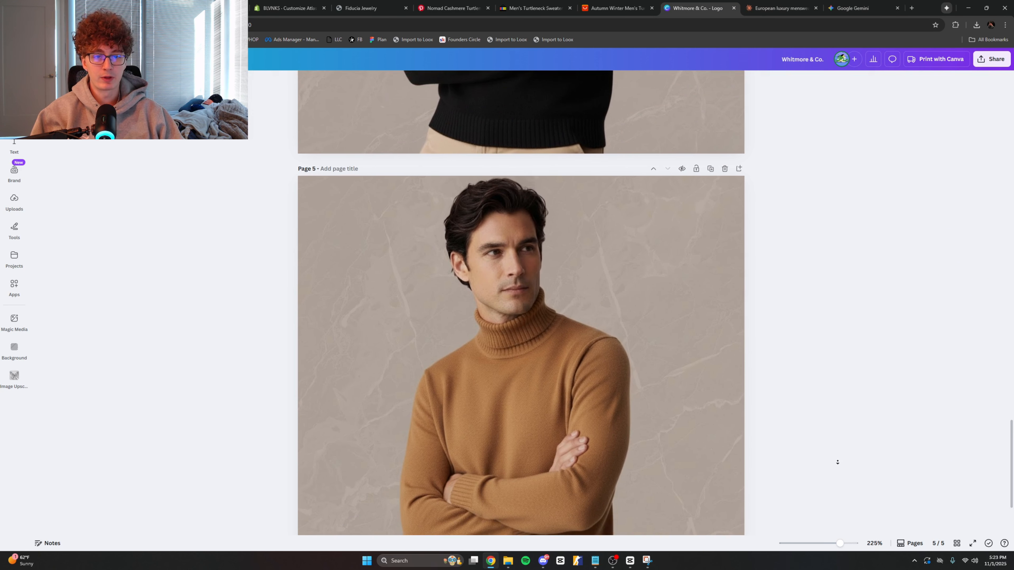
pyautogui.scroll(-3, 838, 462)
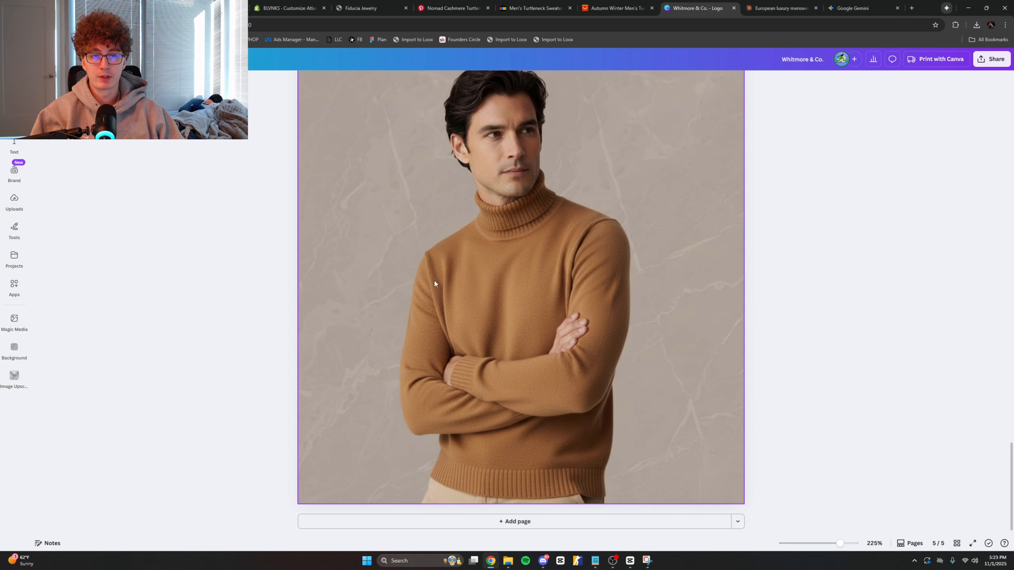
pyautogui.scroll(4, 233, 290)
pyautogui.scroll(-1, 233, 297)
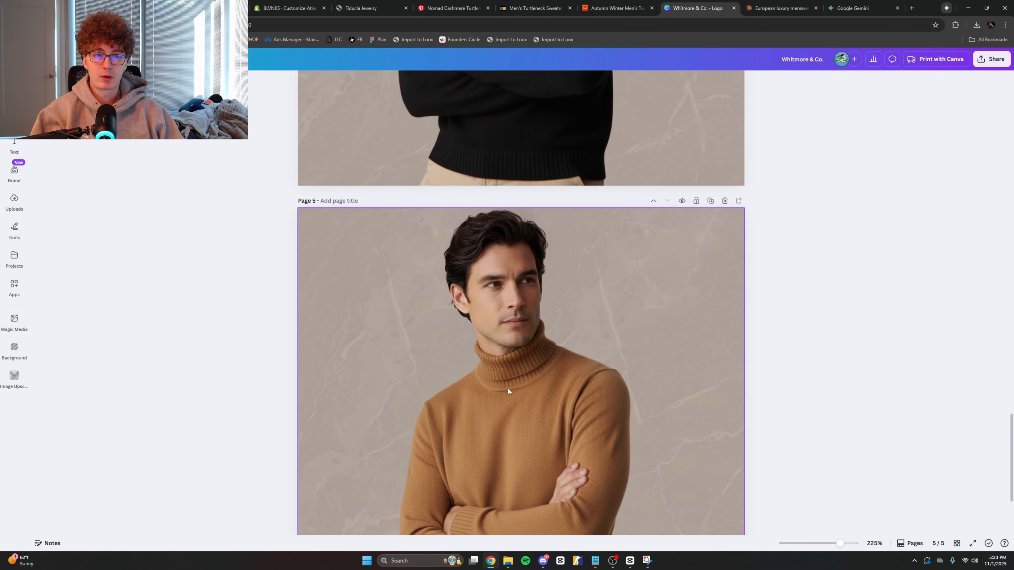
# Step: Adjust the camel turtleneck image on page 5 to brightness 10, contrast 7 and shadows -10
pyautogui.moveTo(839, 544); pyautogui.dragTo(830, 544)
pyautogui.click(621, 406)
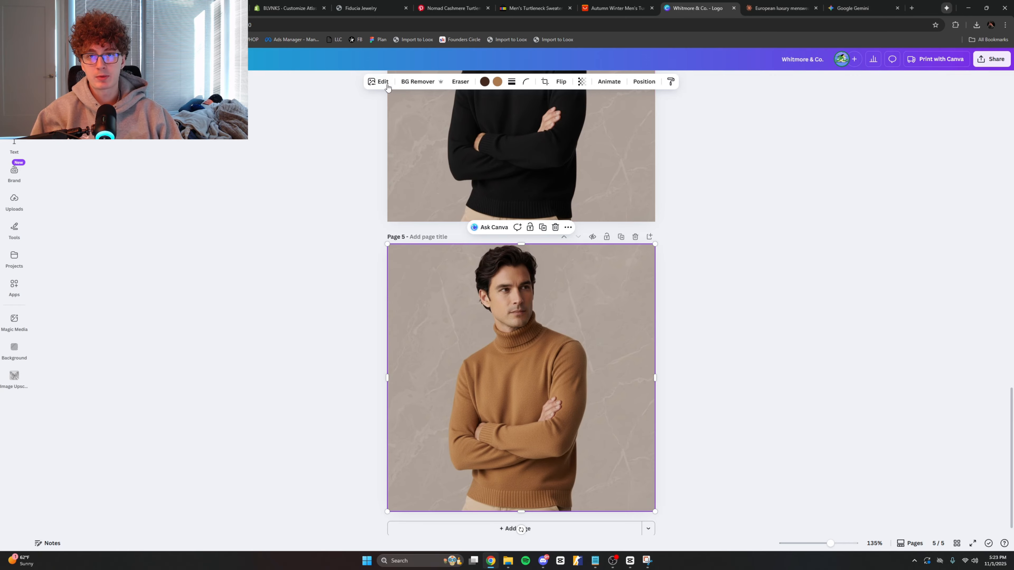
pyautogui.click(378, 82)
pyautogui.click(144, 186)
pyautogui.moveTo(86, 265)
pyautogui.mouseDown()
pyautogui.moveTo(90, 293)
pyautogui.moveTo(90, 269)
pyautogui.mouseUp()
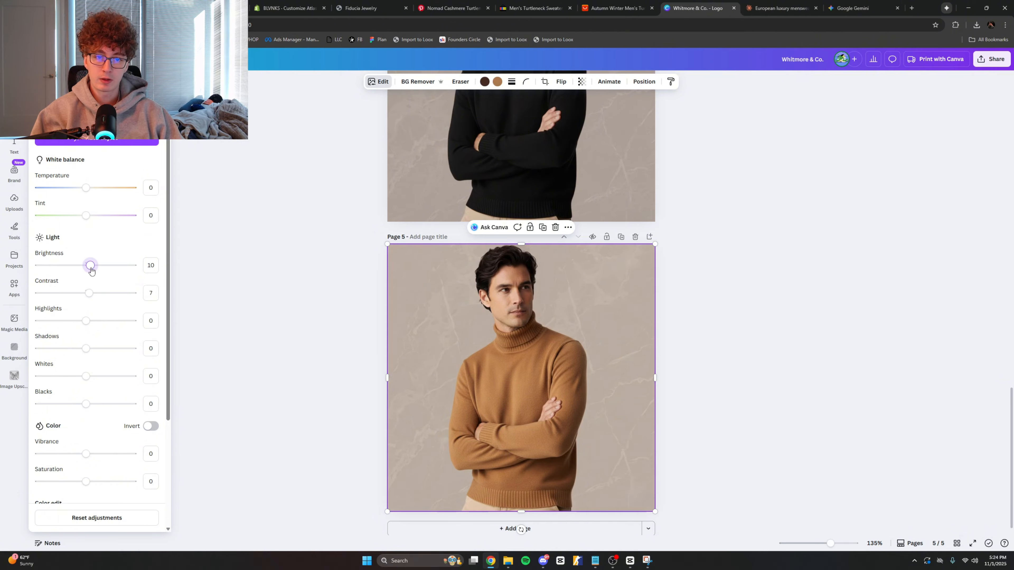
pyautogui.moveTo(86, 320); pyautogui.dragTo(91, 340)
pyautogui.scroll(-1, 83, 350)
pyautogui.scroll(-3, 83, 349)
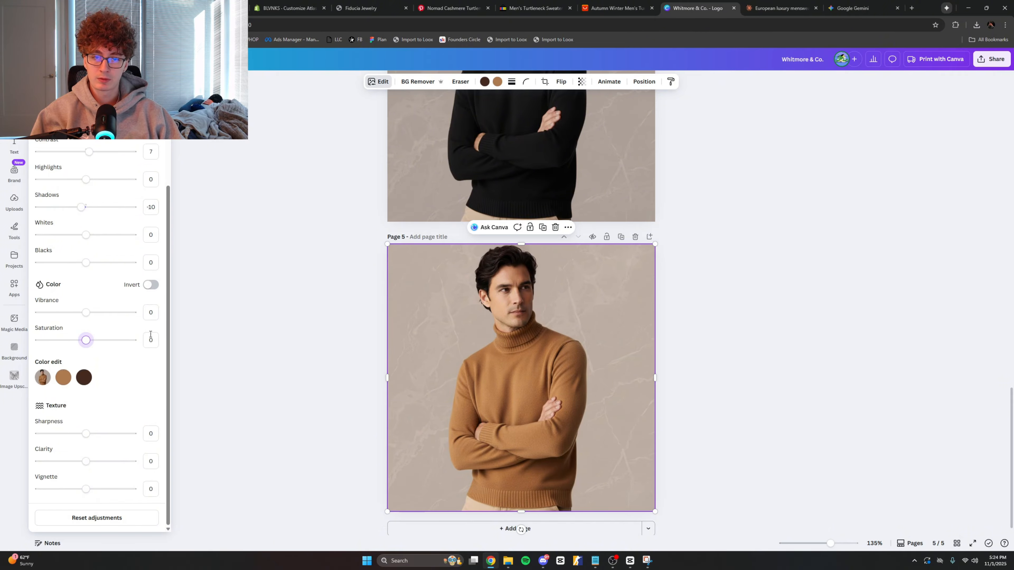
pyautogui.click(248, 306)
# Step: Adjust the black turtleneck image on page 4 to brightness 15, contrast 1, highlights 10, shadows -6 and vibrance 20
pyautogui.scroll(6, 268, 292)
pyautogui.click(419, 280)
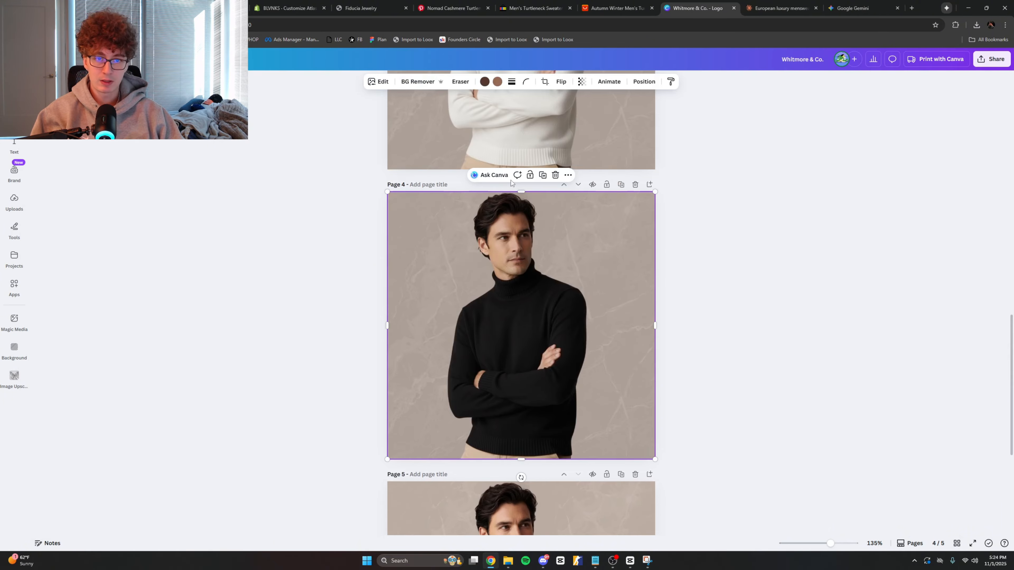
pyautogui.click(377, 81)
pyautogui.click(98, 146)
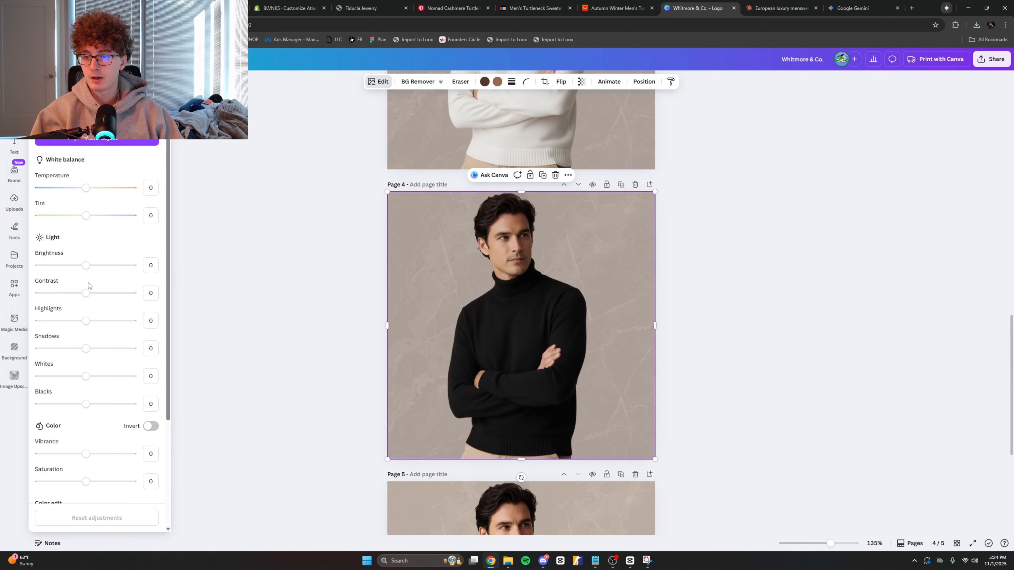
pyautogui.moveTo(86, 265); pyautogui.dragTo(83, 310)
pyautogui.scroll(-1, 83, 311)
pyautogui.moveTo(86, 414); pyautogui.dragTo(97, 413)
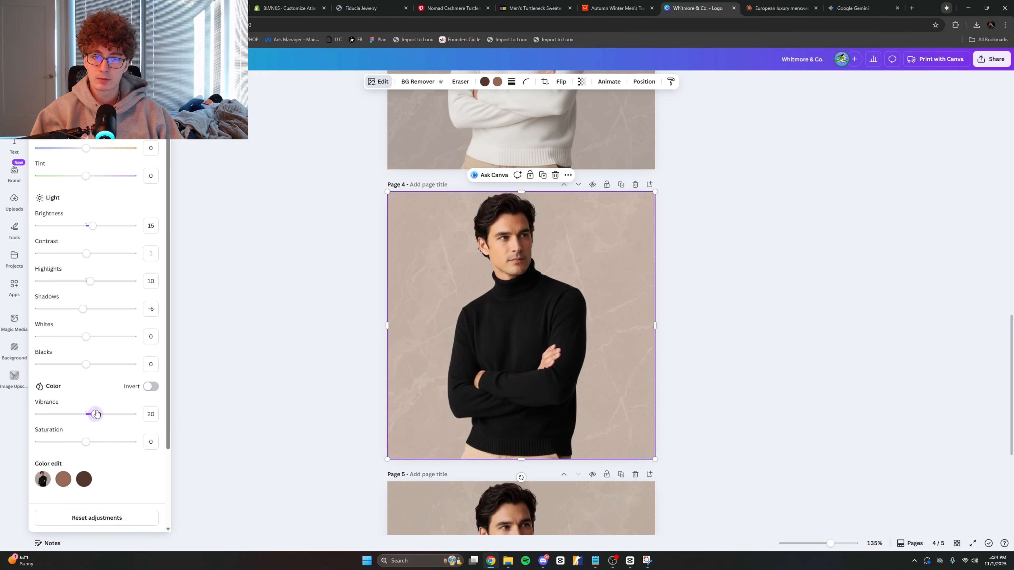
pyautogui.click(256, 347)
# Step: Adjust the white turtleneck image on page 3 to brightness 5, contrast 10, highlights 14 and vibrance 22
pyautogui.scroll(5, 278, 356)
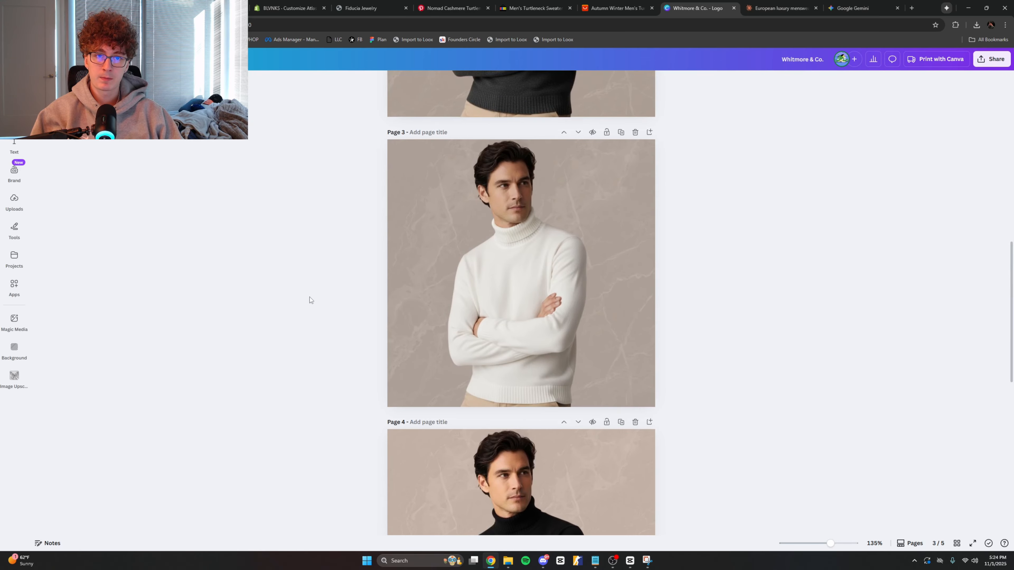
pyautogui.click(469, 178)
pyautogui.click(385, 82)
pyautogui.click(50, 195)
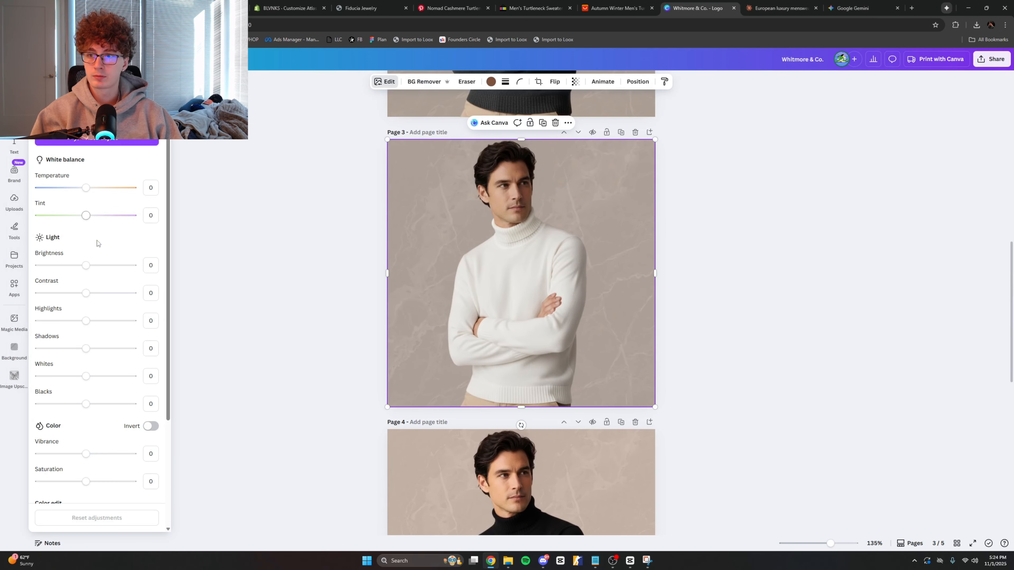
pyautogui.moveTo(87, 274); pyautogui.dragTo(93, 326)
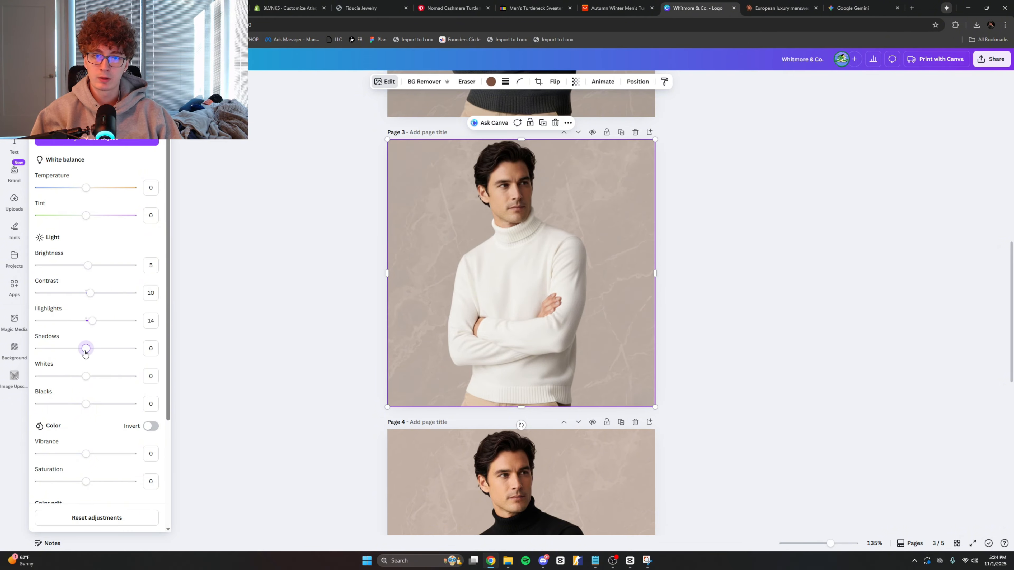
pyautogui.scroll(-1, 81, 359)
pyautogui.moveTo(86, 414); pyautogui.dragTo(97, 415)
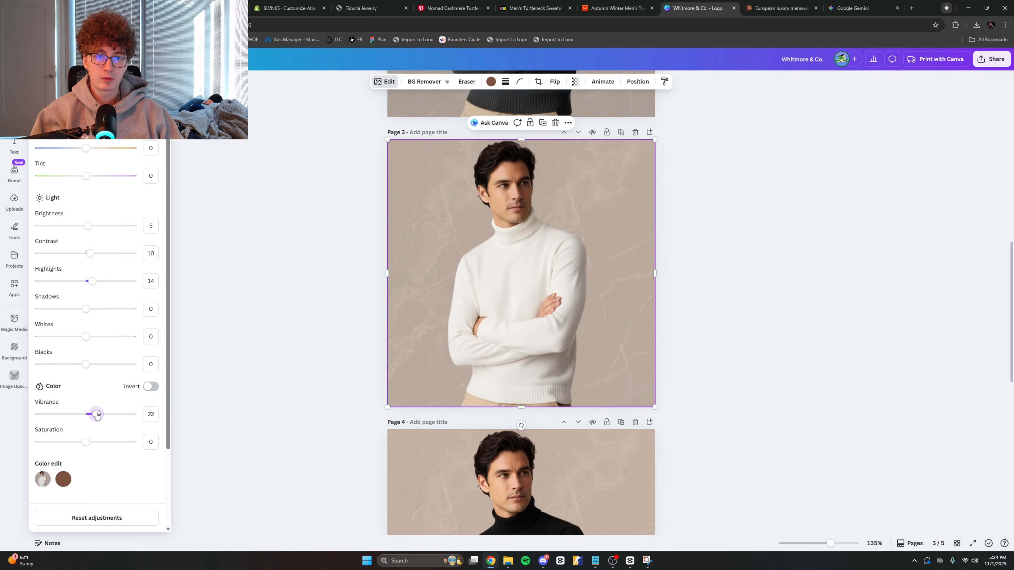
pyautogui.click(286, 348)
# Step: Adjust the dark gray model cutout on page 2 to brightness 21, contrast 10, highlights -22 and shadows -12
pyautogui.middleClick(299, 334)
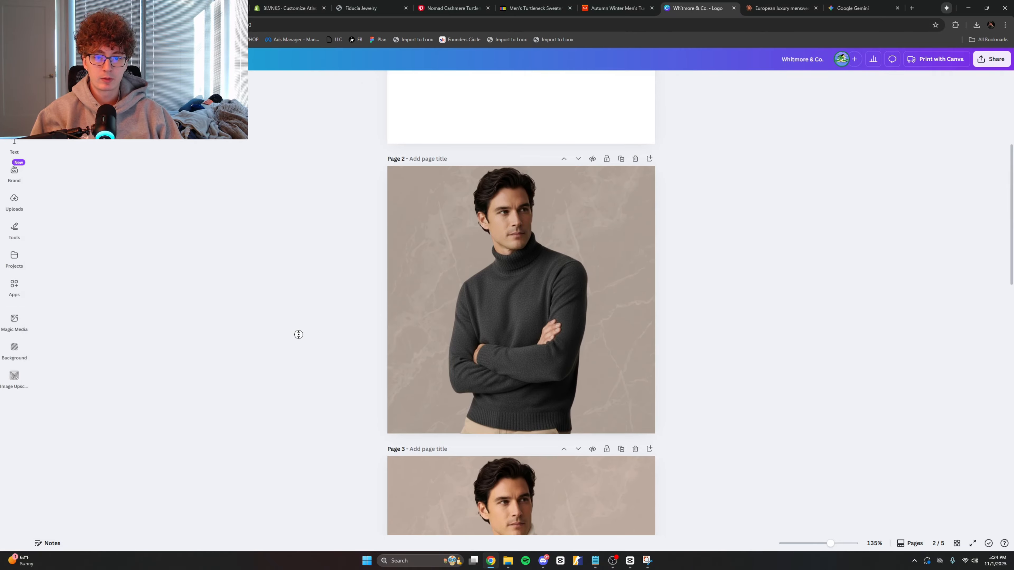
pyautogui.click(469, 240)
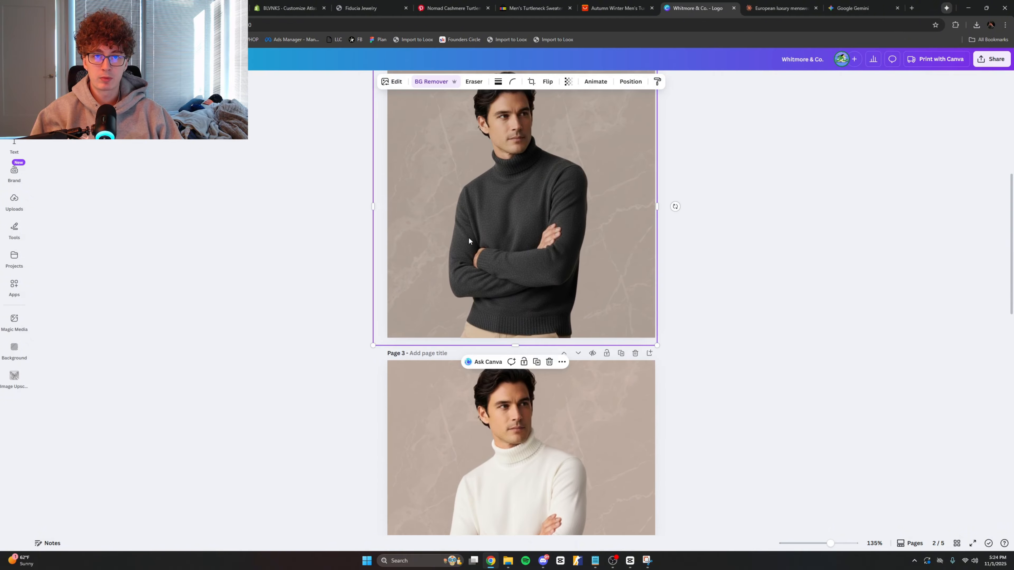
pyautogui.click(391, 82)
pyautogui.click(119, 233)
pyautogui.moveTo(88, 271); pyautogui.dragTo(80, 351)
pyautogui.moveTo(93, 268); pyautogui.dragTo(95, 270)
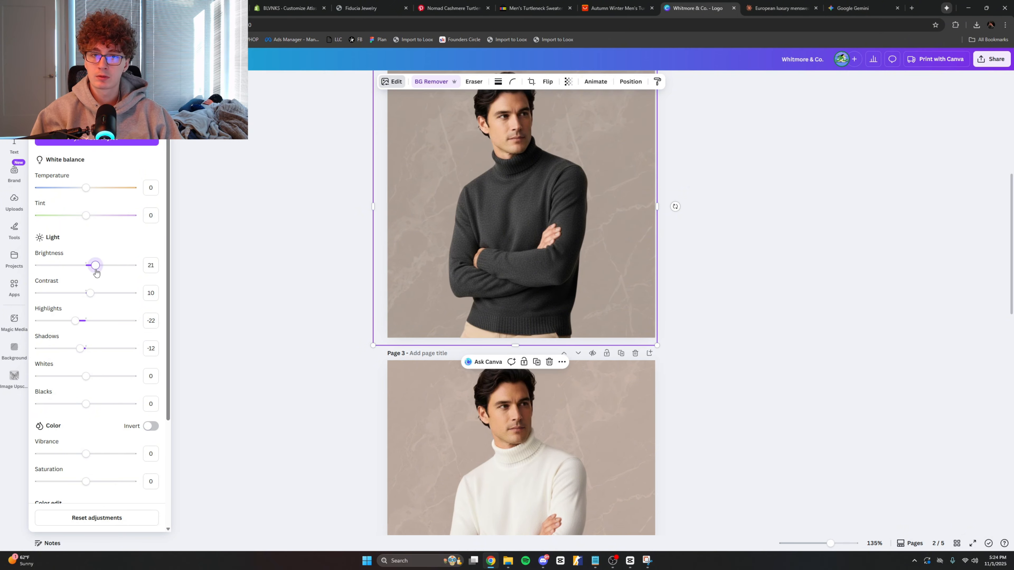
pyautogui.click(236, 289)
# Step: Review the dark gray, white, black and camel pages together to compare their retouched look
pyautogui.scroll(2, 251, 302)
pyautogui.scroll(-5, 256, 315)
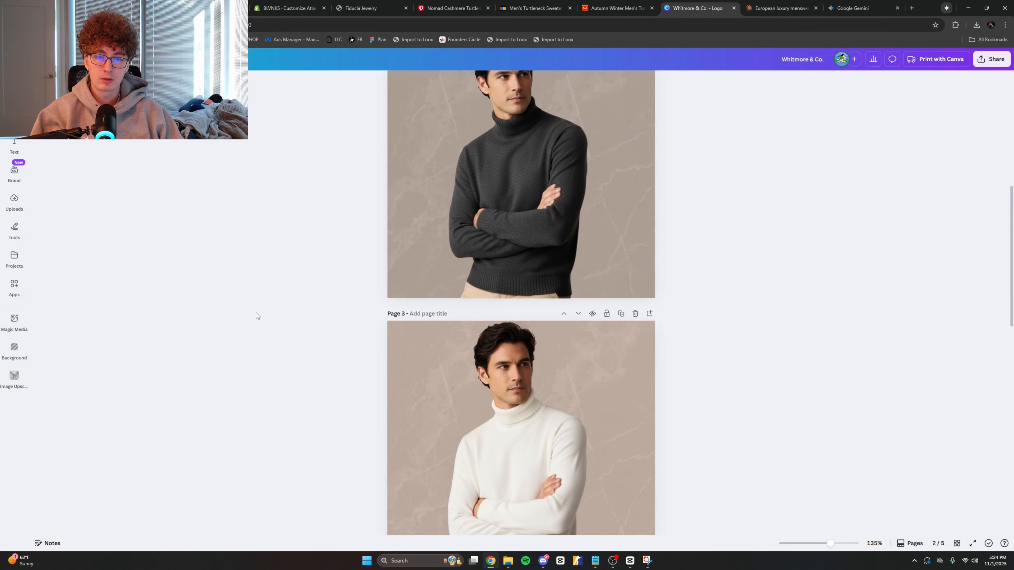
pyautogui.scroll(-5, 286, 317)
pyautogui.moveTo(834, 544); pyautogui.dragTo(812, 546)
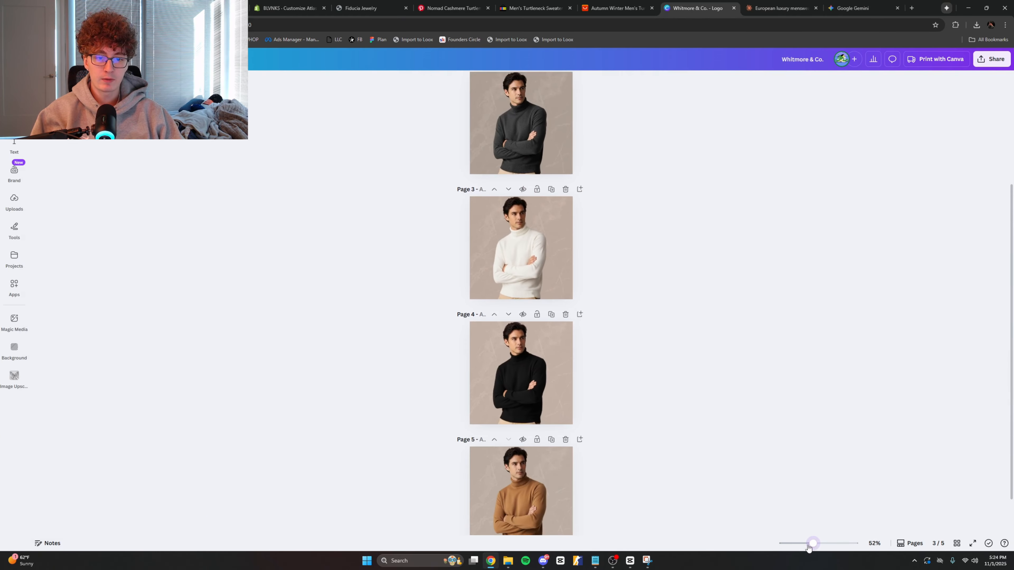
pyautogui.middleClick(725, 423)
pyautogui.scroll(3, 697, 392)
pyautogui.scroll(-3, 697, 440)
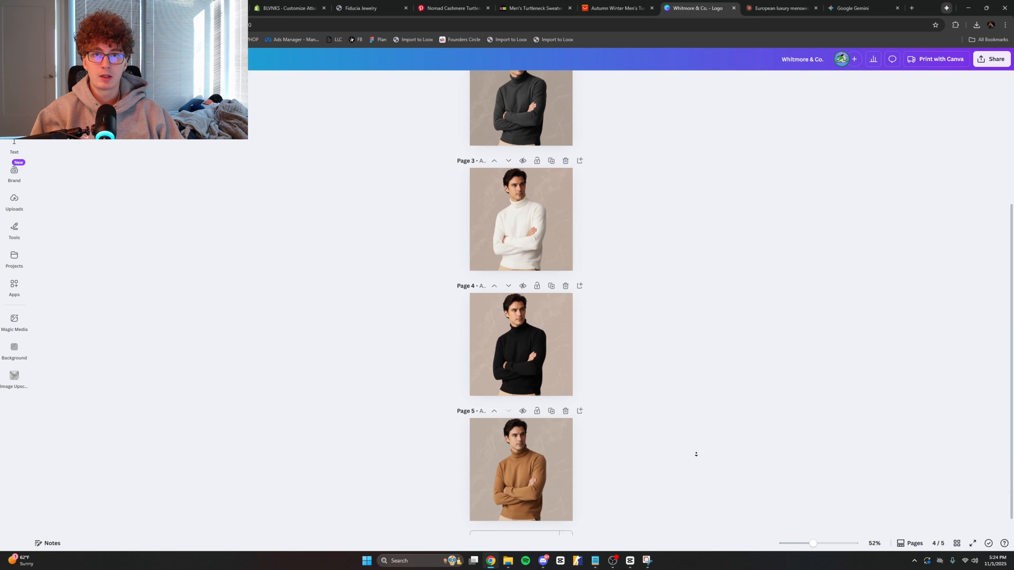
pyautogui.middleClick(696, 455)
# Step: Switch to the Shopify theme editor, set the desktop logo width to 190 px in the logo settings and save
pyautogui.click(288, 9)
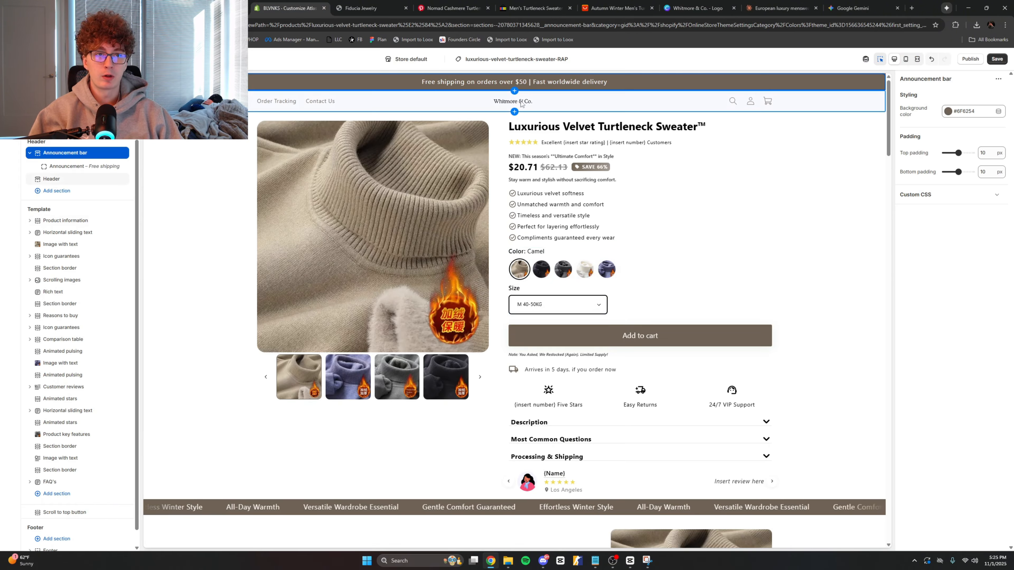
pyautogui.click(529, 103)
pyautogui.click(10, 95)
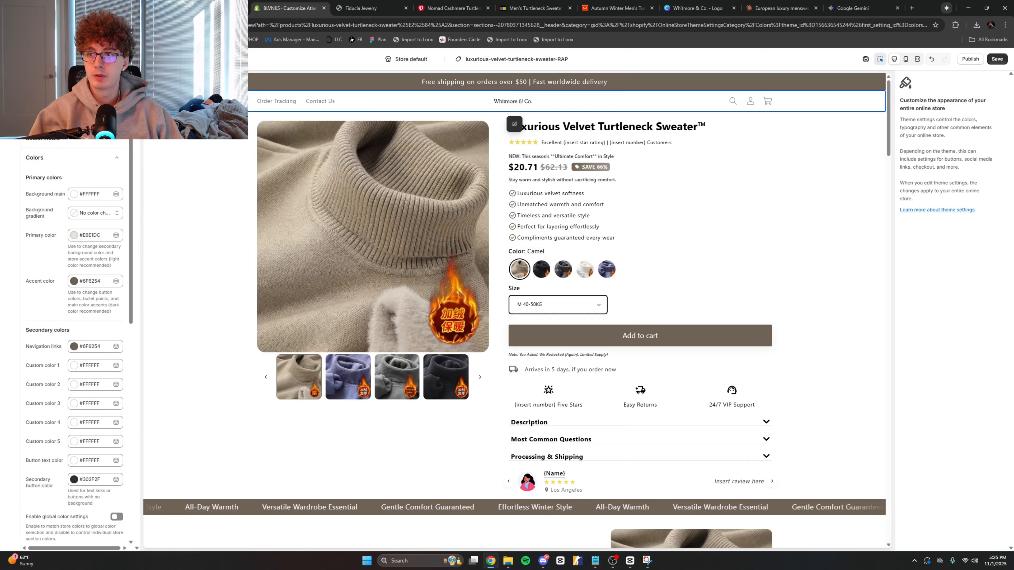
pyautogui.click(79, 100)
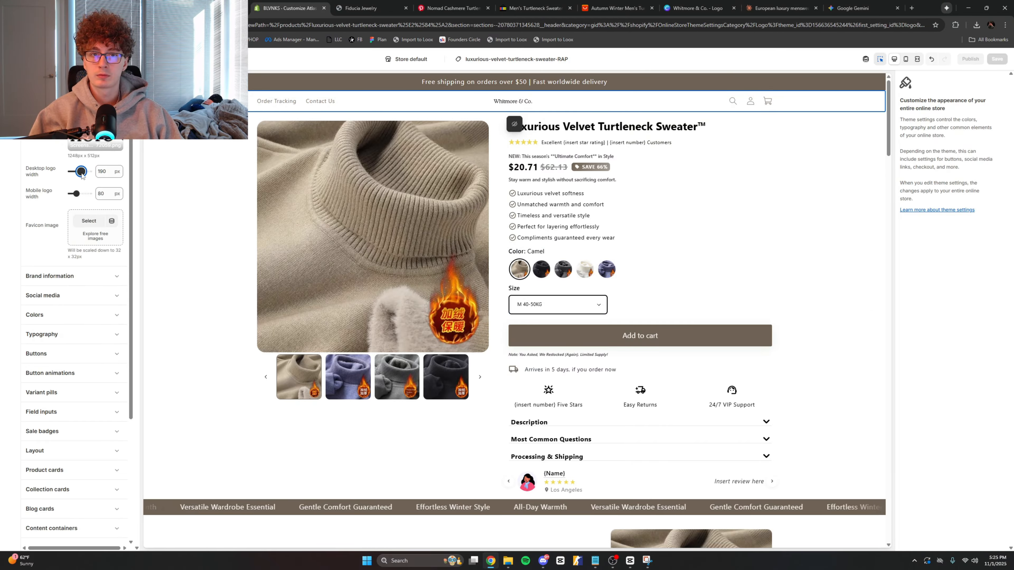
pyautogui.click(997, 59)
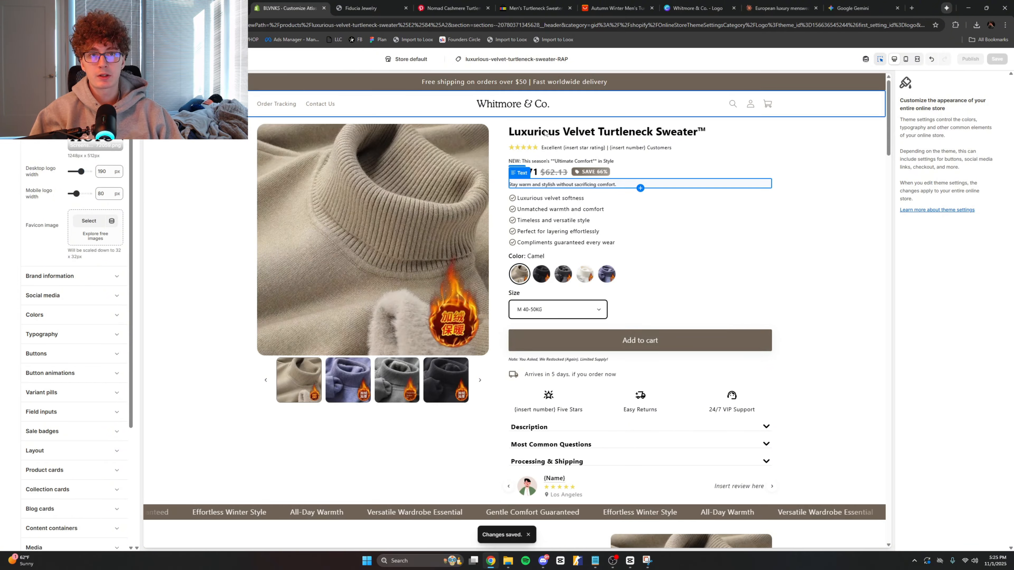
# Step: Check in Canva which font the Whitmore & Co. logo text on page 1 uses
pyautogui.click(700, 7)
pyautogui.scroll(5, 677, 339)
pyautogui.click(517, 163)
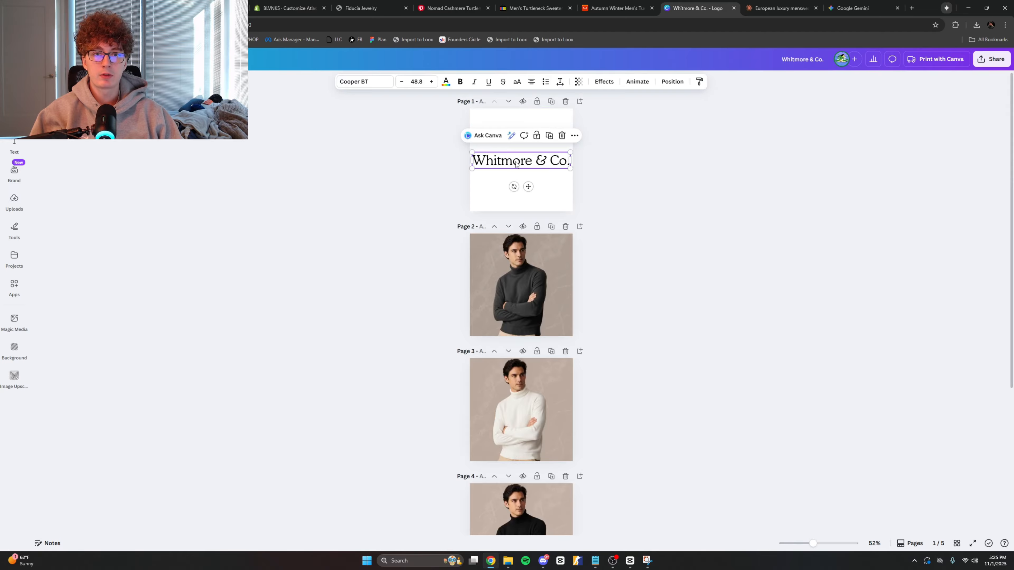
# Step: Return to the Shopify theme editor, open the heading font choices in the typography settings and try searching for the logo's font
pyautogui.click(287, 8)
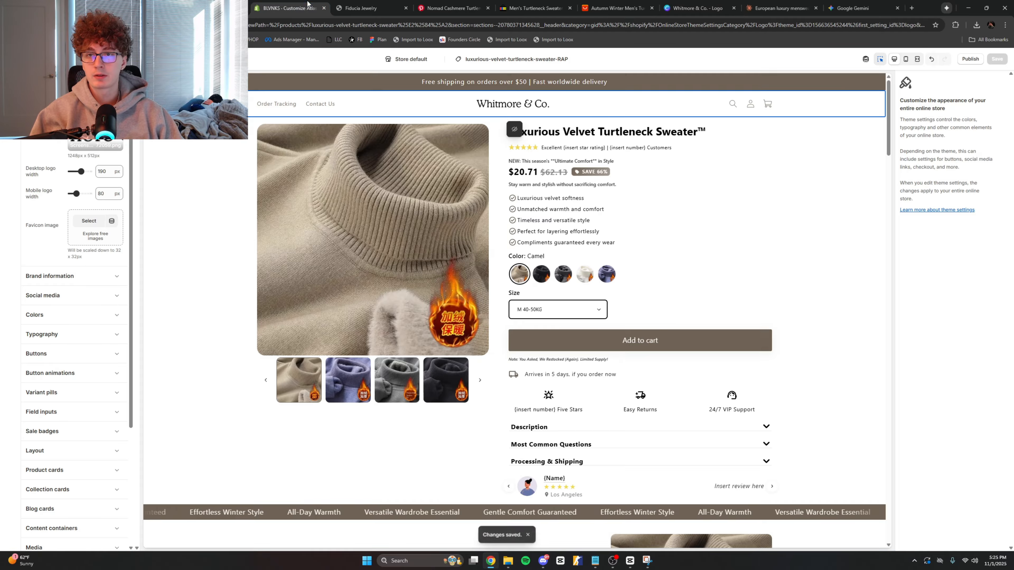
pyautogui.scroll(-2, 81, 271)
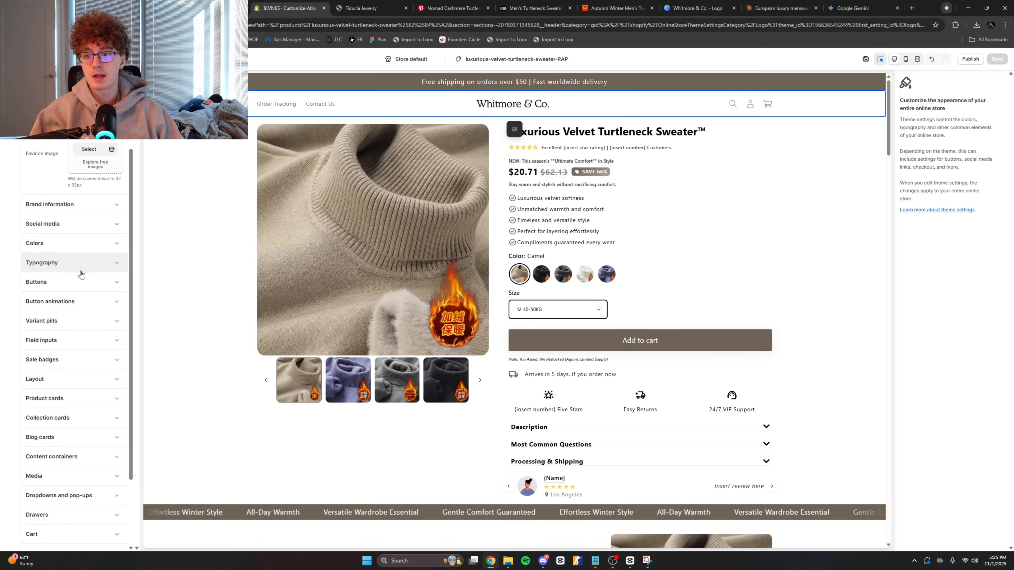
pyautogui.click(80, 261)
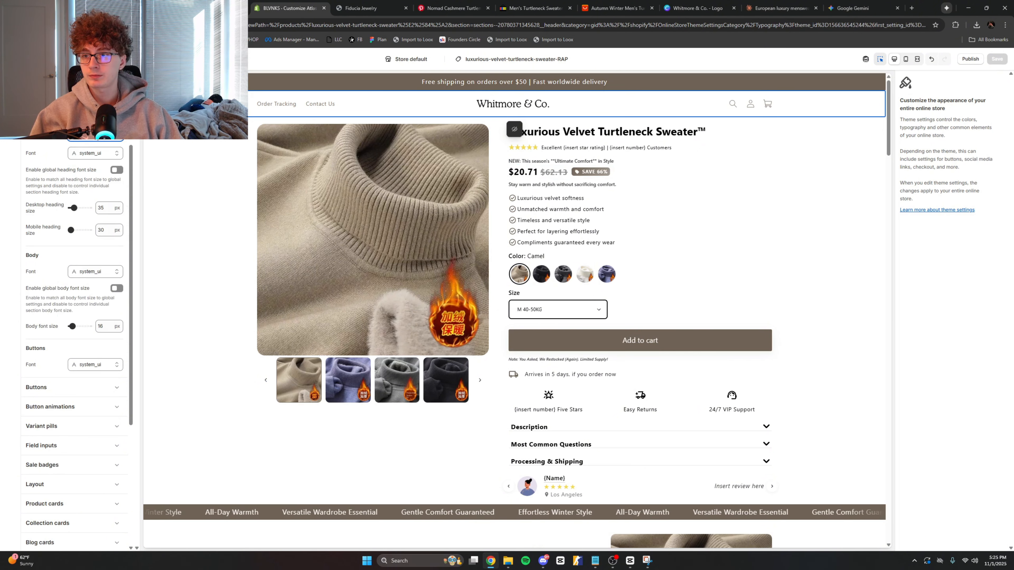
pyautogui.click(95, 153)
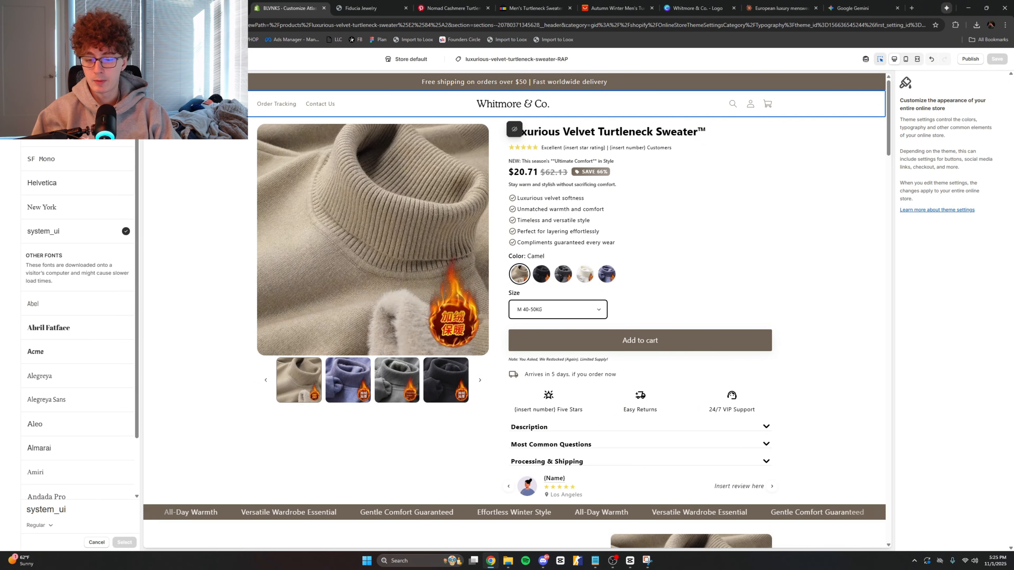
pyautogui.hotkey('ctrl', 'v')
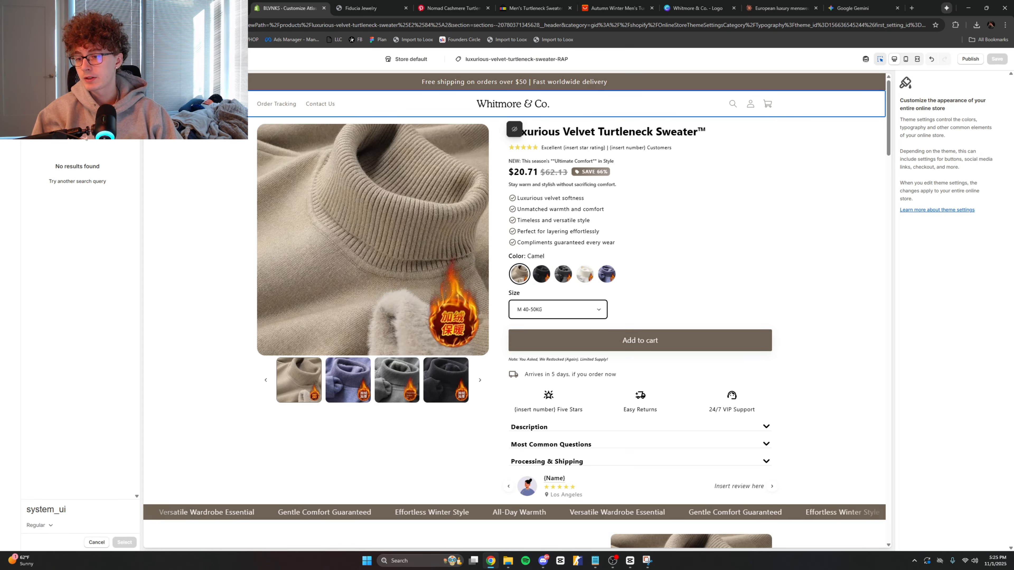
pyautogui.press('BackSpace')
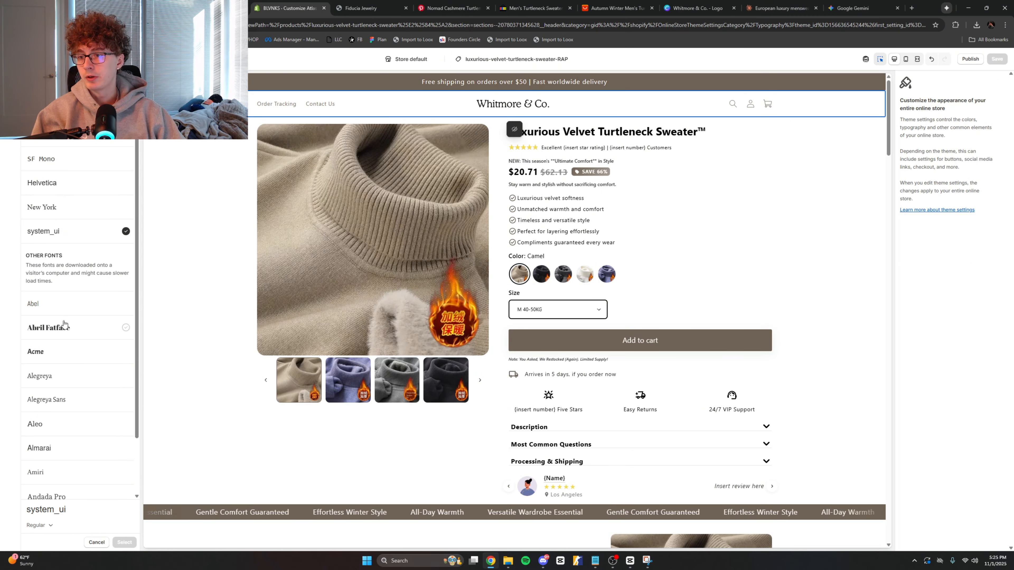
# Step: Preview Arapey, Assistant, Andada Pro, Aleo and Alegreya as the heading font on the product page
pyautogui.scroll(-5, 67, 373)
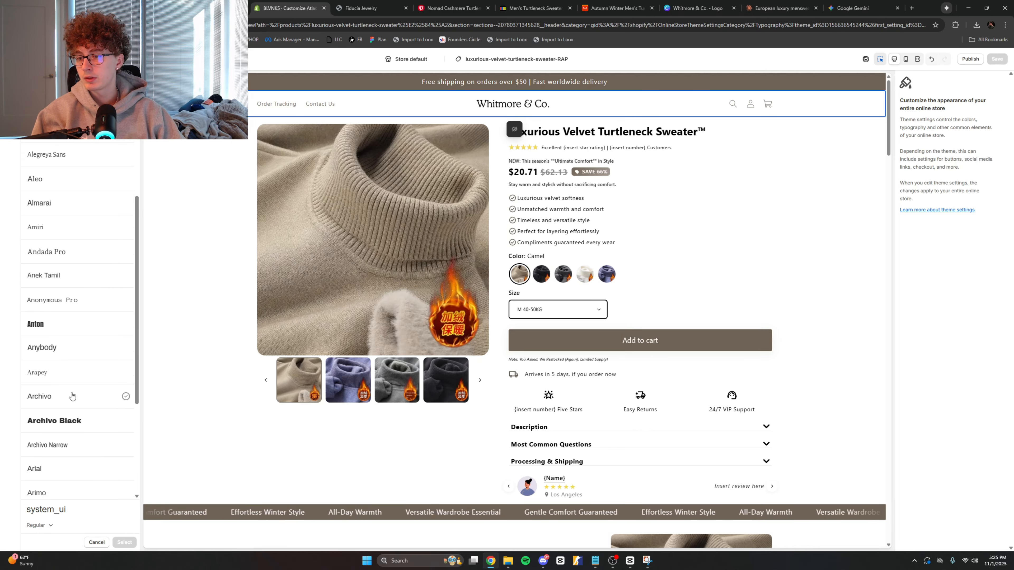
pyautogui.scroll(-4, 72, 395)
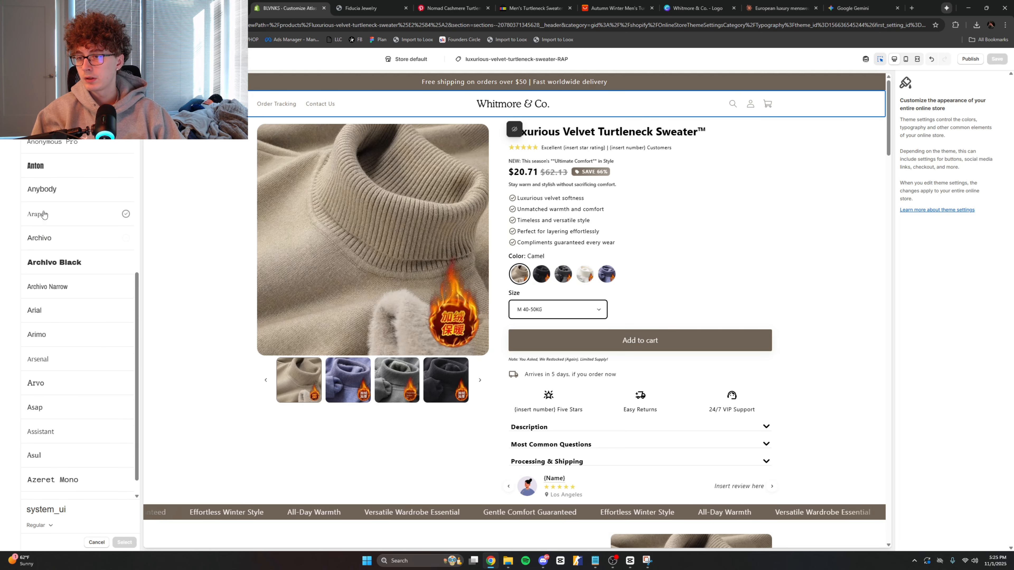
pyautogui.click(44, 215)
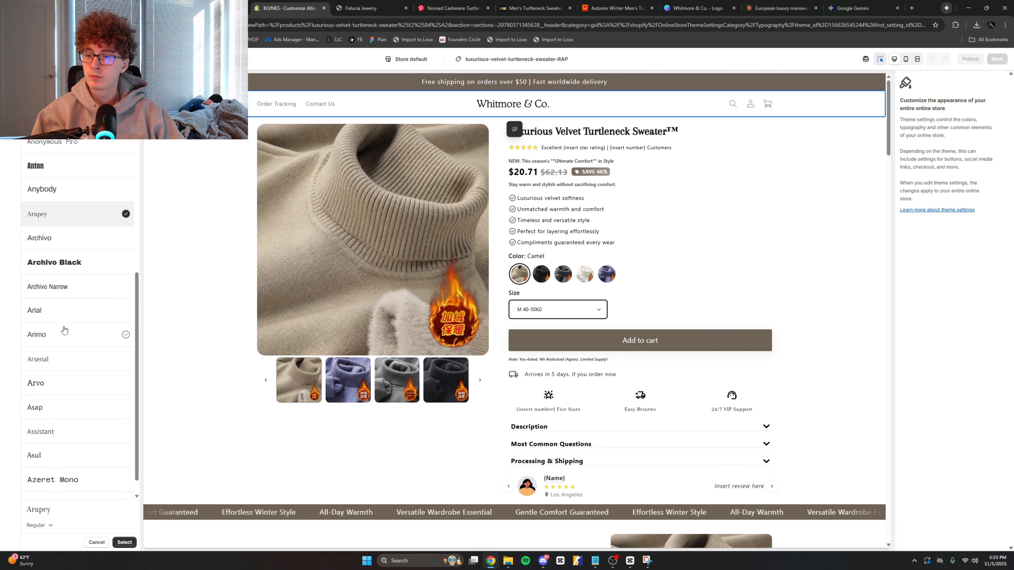
pyautogui.scroll(-1, 68, 372)
pyautogui.click(61, 411)
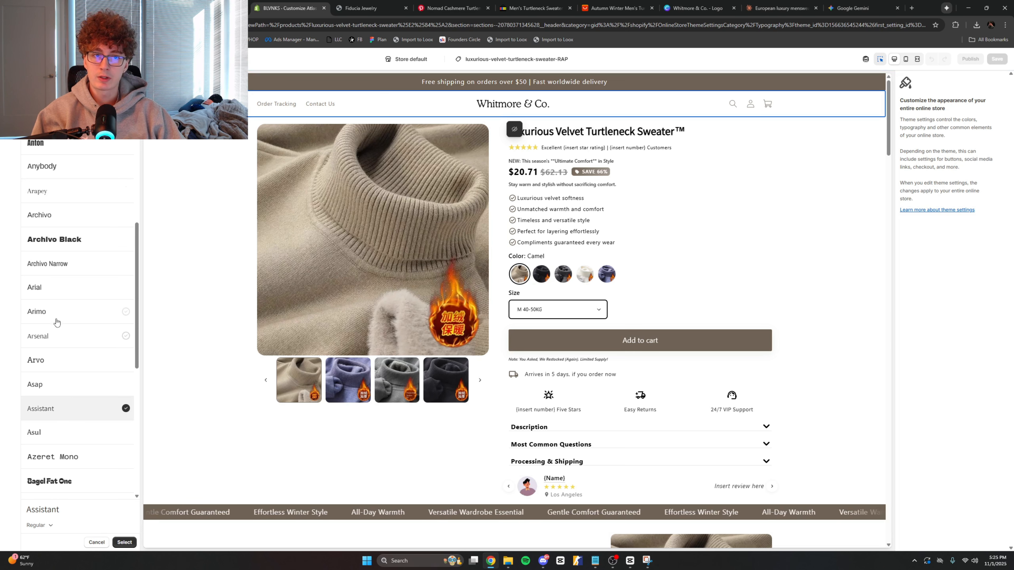
pyautogui.scroll(5, 67, 304)
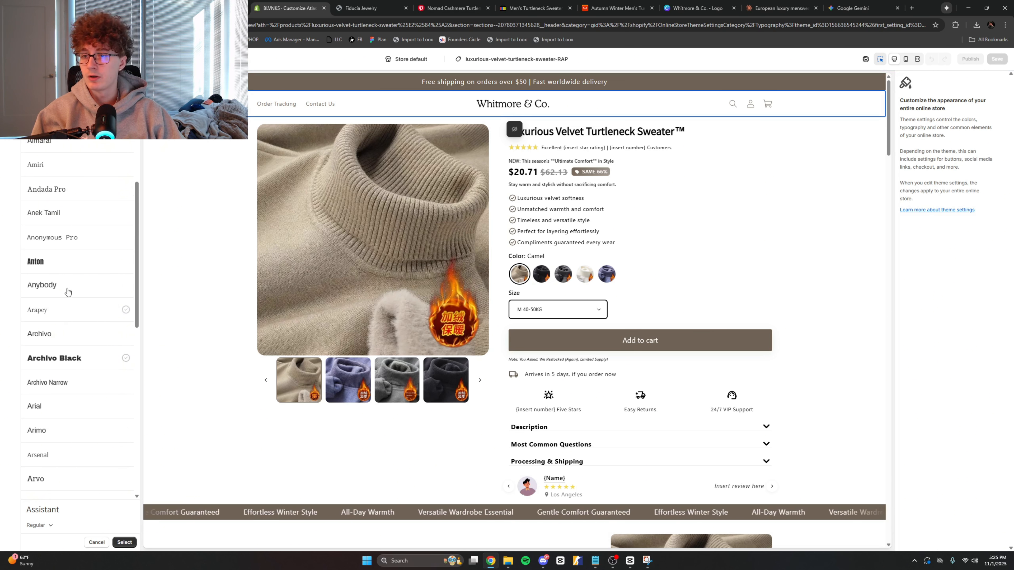
pyautogui.click(67, 197)
pyautogui.scroll(3, 62, 239)
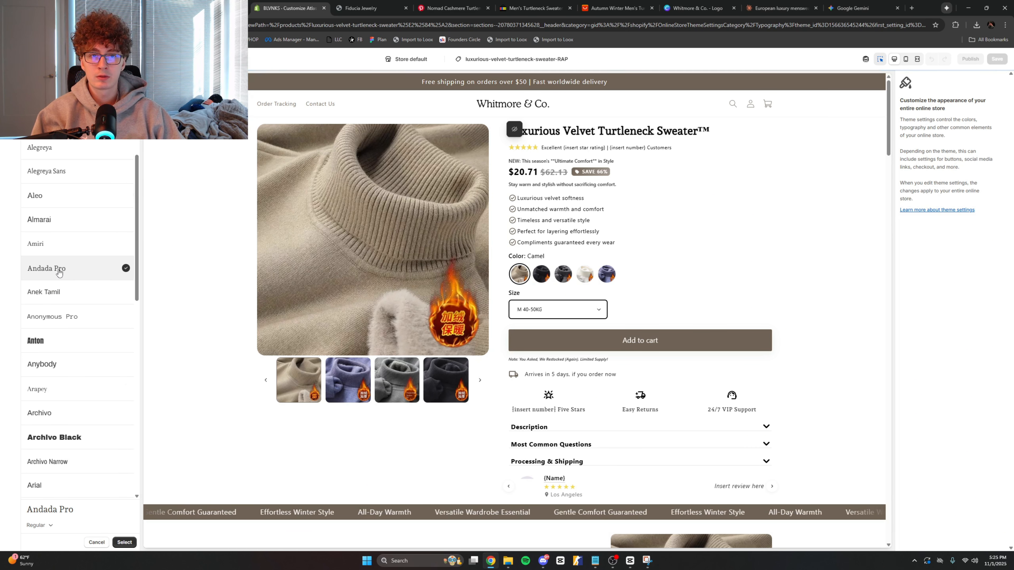
pyautogui.click(62, 195)
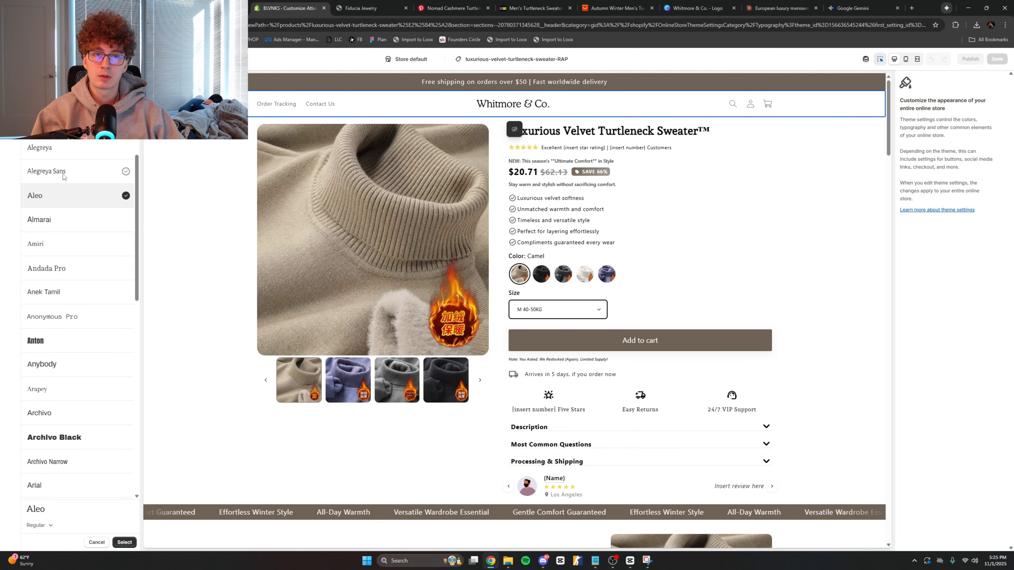
pyautogui.click(62, 176)
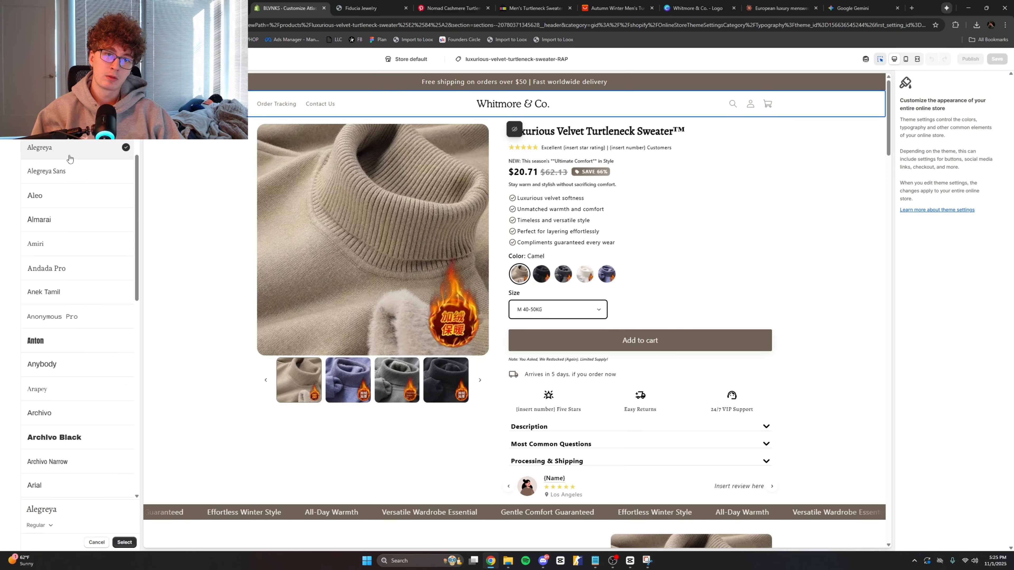
# Step: Set the theme's heading font to Cormorant
pyautogui.scroll(-10, 64, 287)
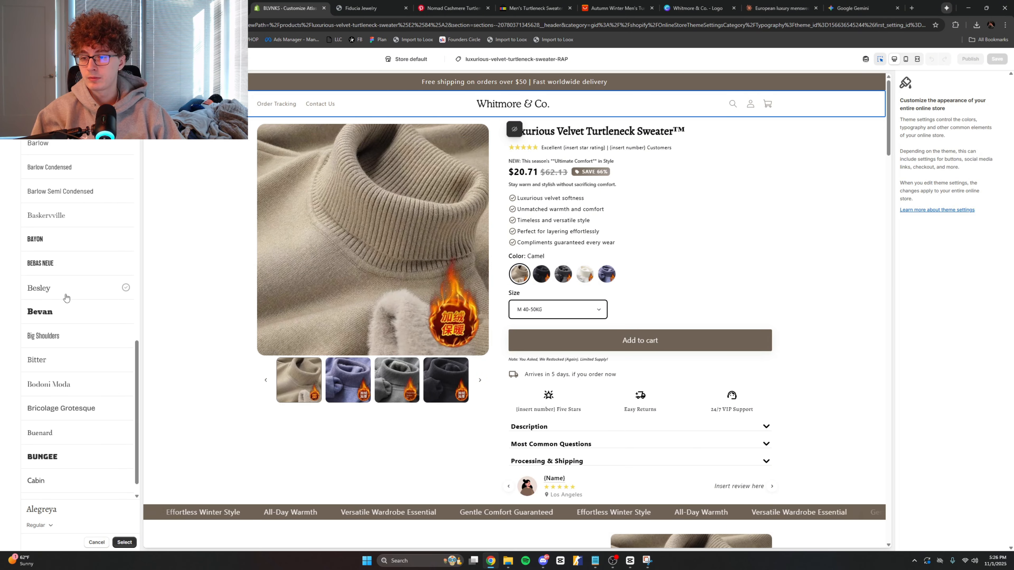
pyautogui.scroll(-10, 66, 297)
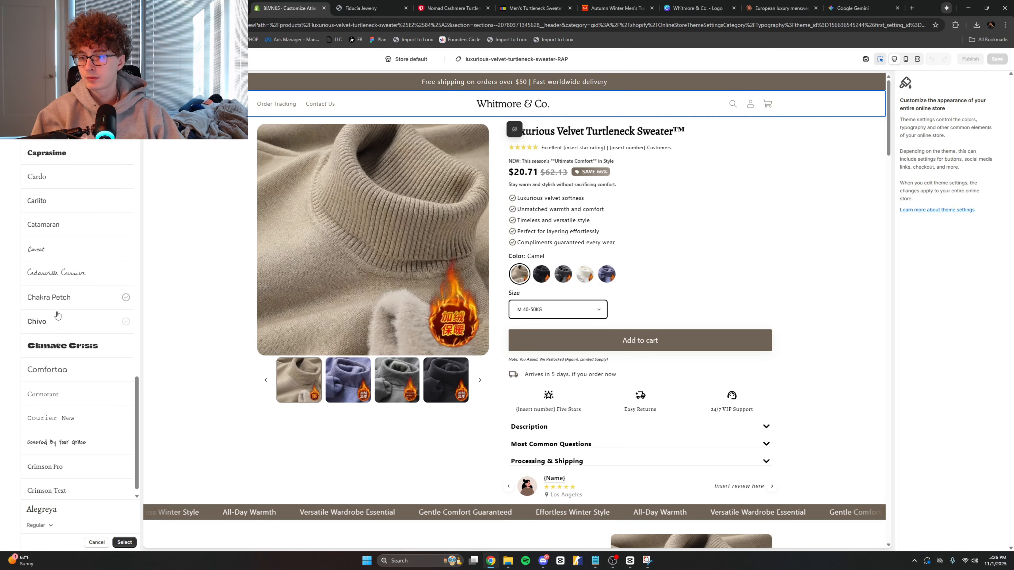
pyautogui.scroll(-1, 60, 339)
pyautogui.click(66, 384)
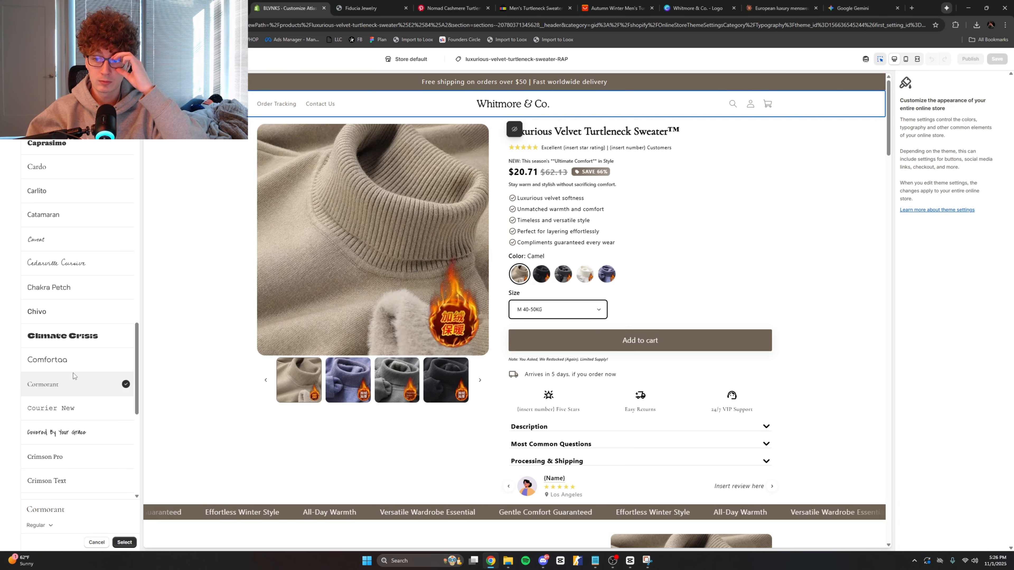
pyautogui.click(125, 542)
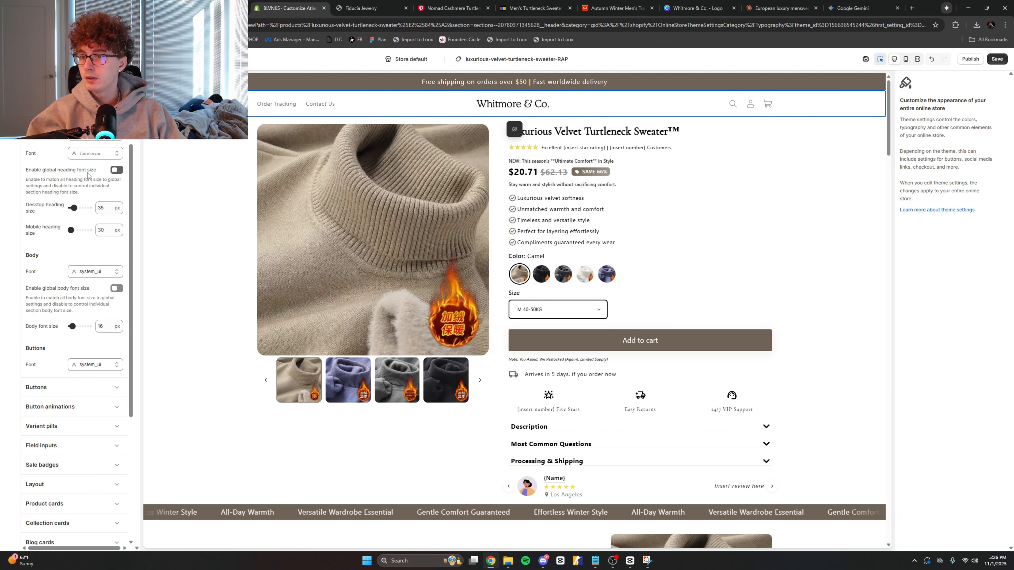
# Step: Set the theme's body font to Cormorant by searching the font list for "cor"
pyautogui.scroll(-1, 46, 233)
pyautogui.click(92, 232)
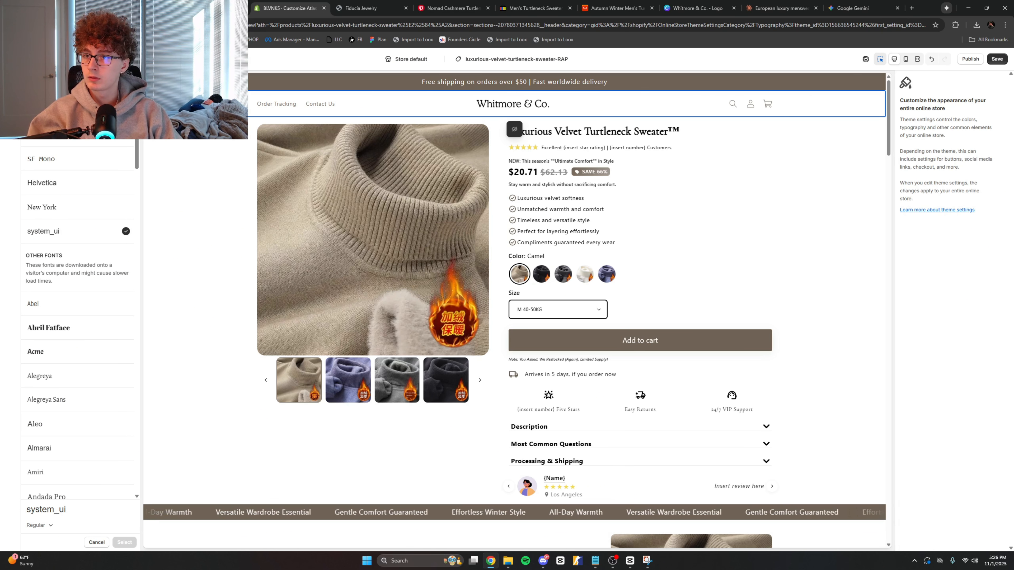
pyautogui.write('cor')
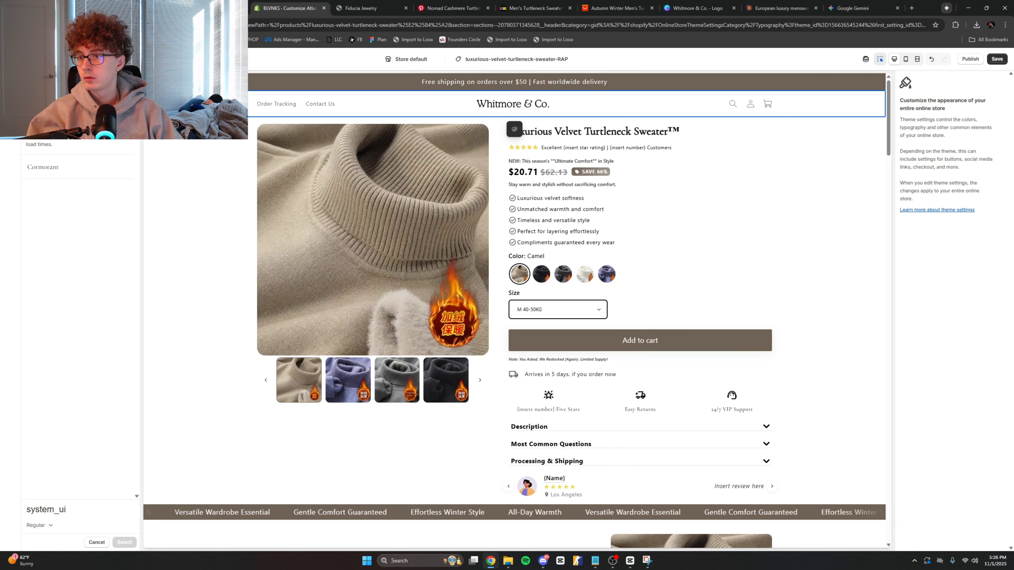
pyautogui.click(73, 162)
pyautogui.click(124, 543)
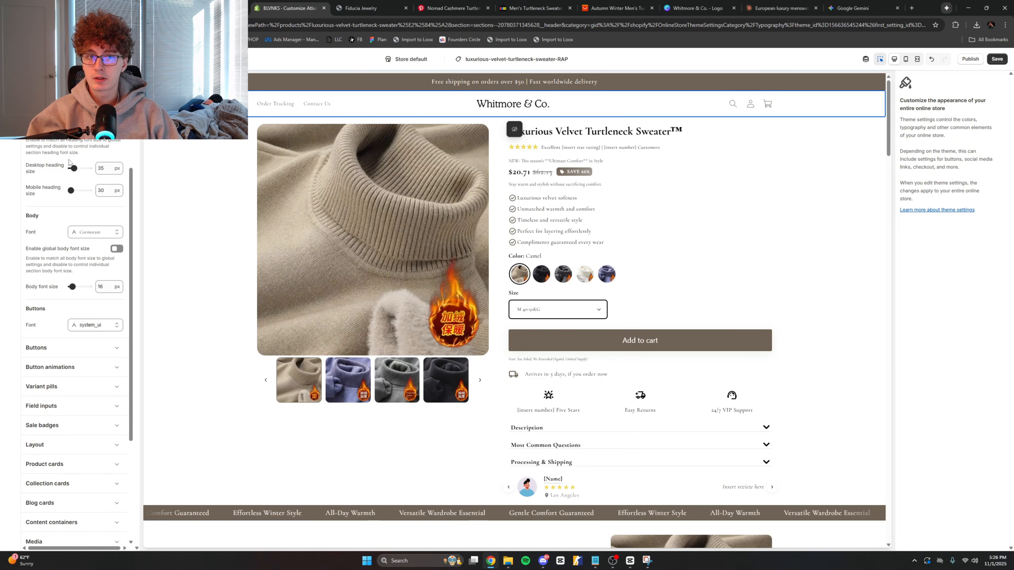
# Step: Set the theme's button font to Cormorant by searching the font list for "cor"
pyautogui.scroll(-3, 54, 230)
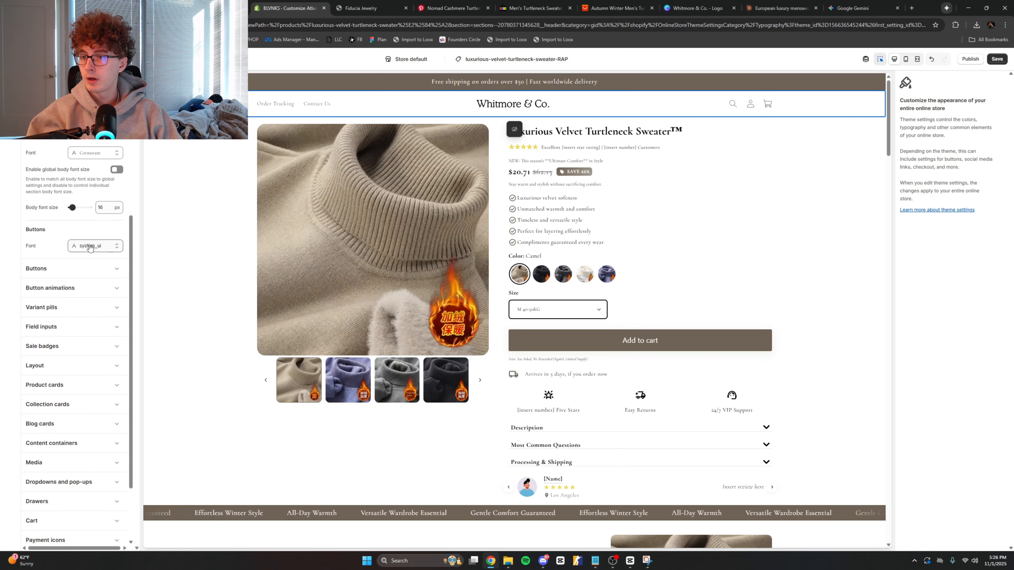
pyautogui.click(88, 247)
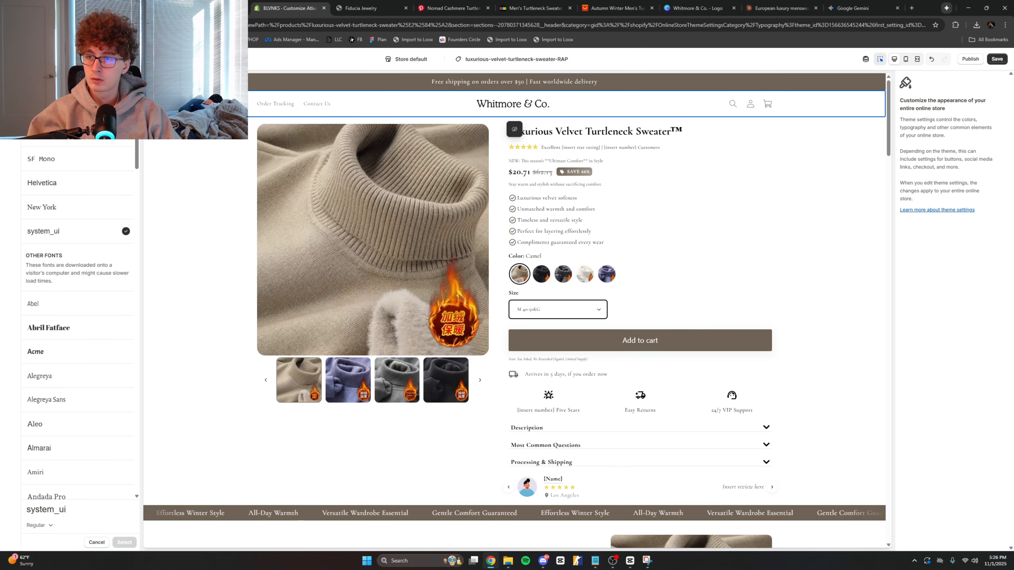
pyautogui.write('cor')
pyautogui.click(45, 160)
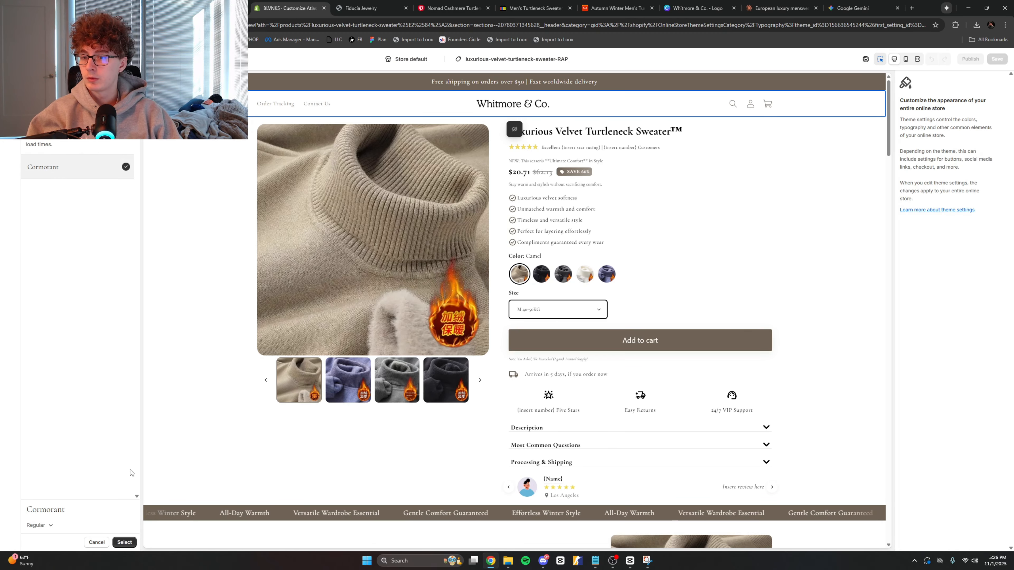
pyautogui.click(124, 542)
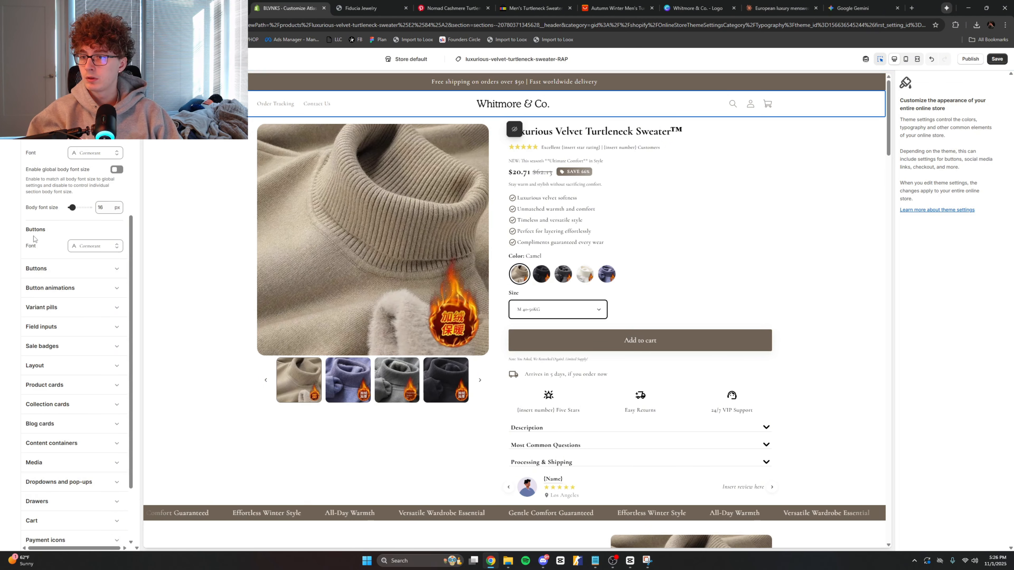
# Step: Review the fonts across the product page's sections and switch to the full-width preview
pyautogui.scroll(3, 44, 245)
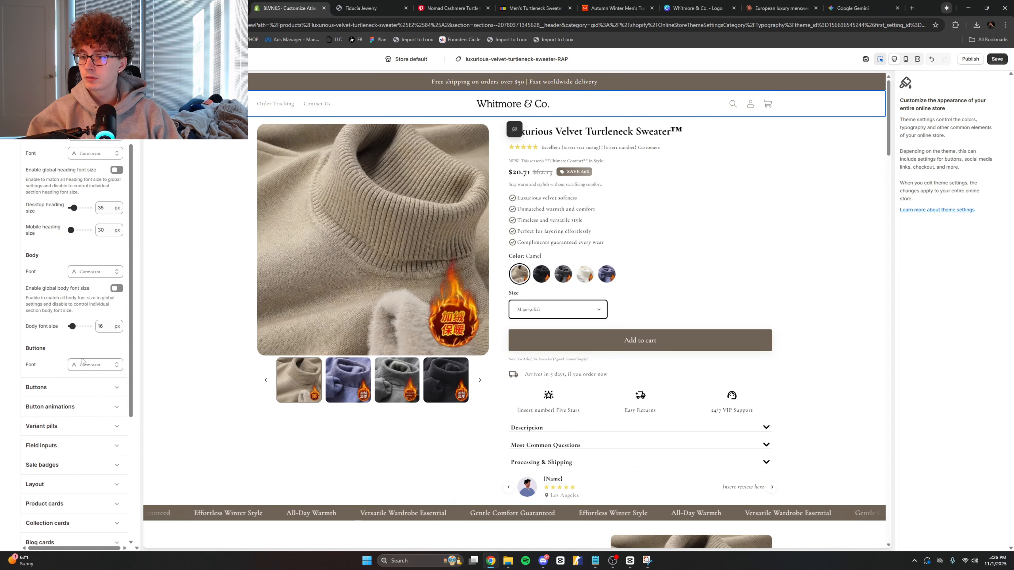
pyautogui.scroll(2, 82, 361)
pyautogui.scroll(-9, 392, 272)
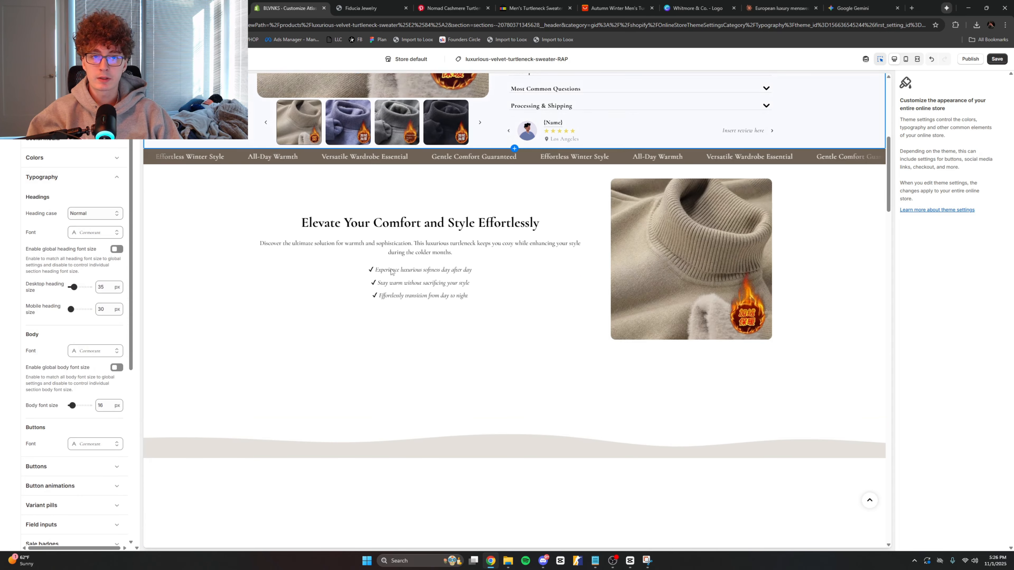
pyautogui.scroll(2, 392, 272)
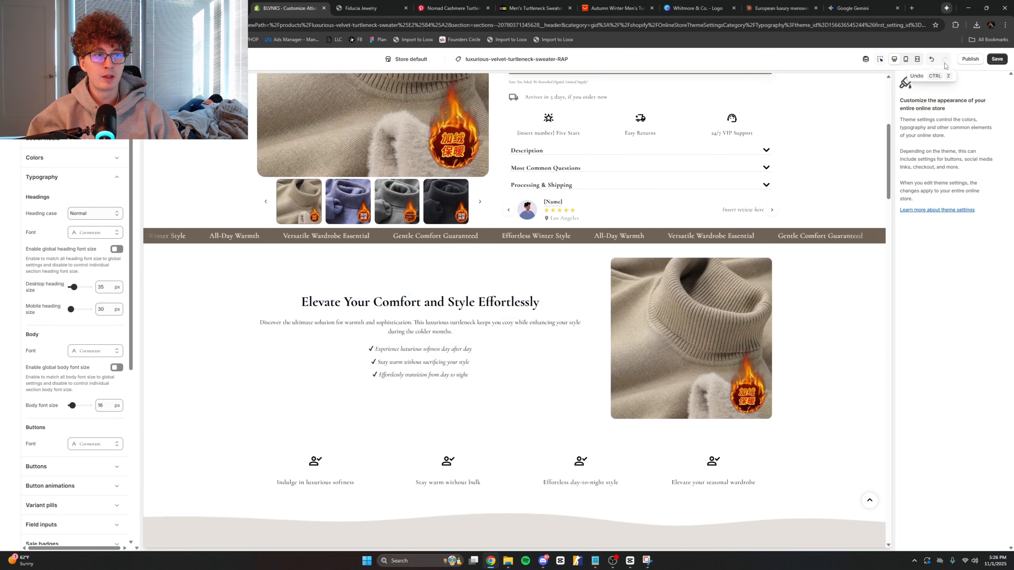
pyautogui.scroll(6, 449, 304)
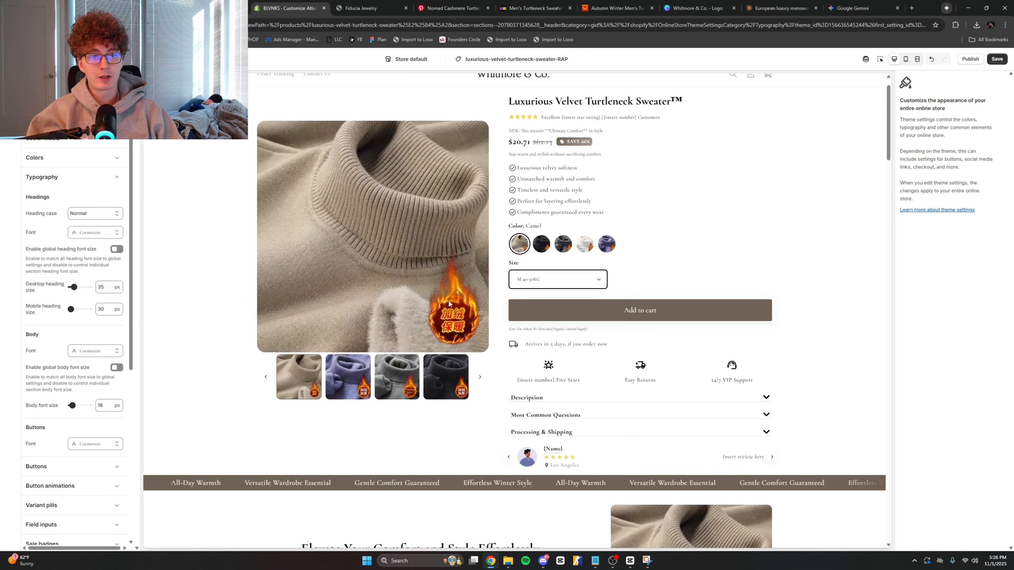
pyautogui.scroll(1, 449, 303)
pyautogui.click(920, 62)
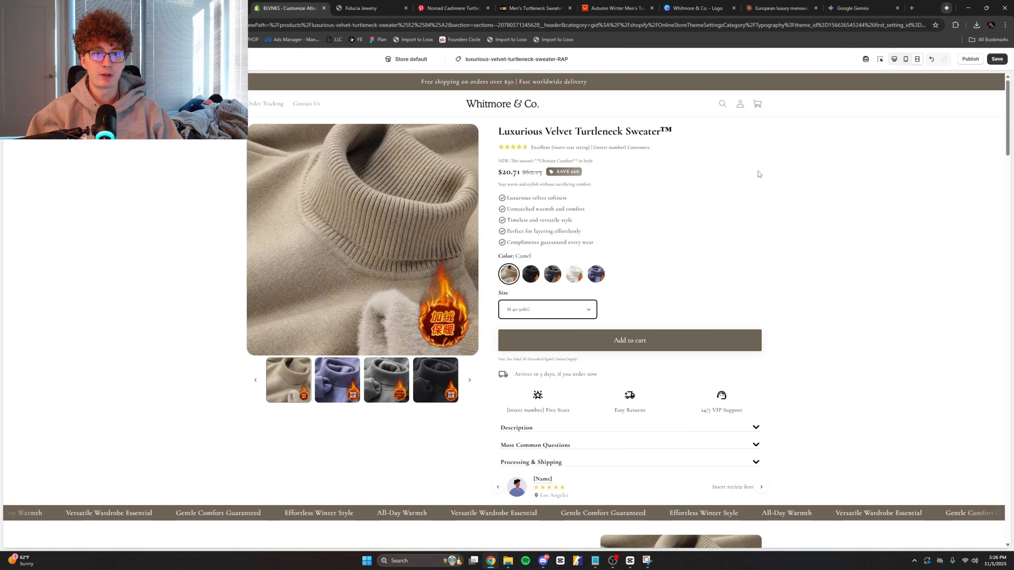
# Step: Review the product page's sections in full width, return to the desktop preview and save the theme changes
pyautogui.scroll(-10, 479, 231)
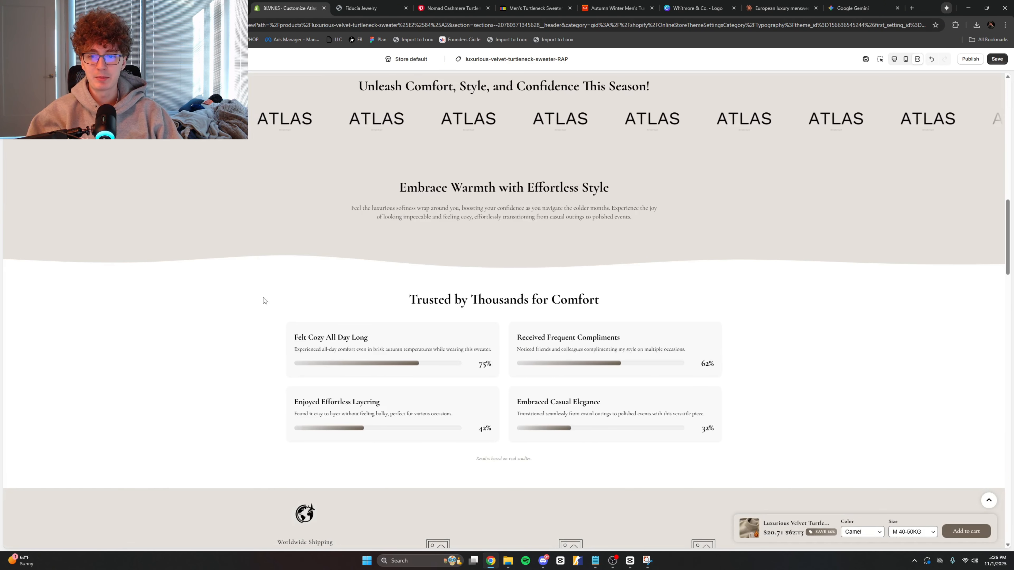
pyautogui.scroll(-9, 263, 299)
pyautogui.scroll(6, 290, 301)
pyautogui.scroll(20, 303, 124)
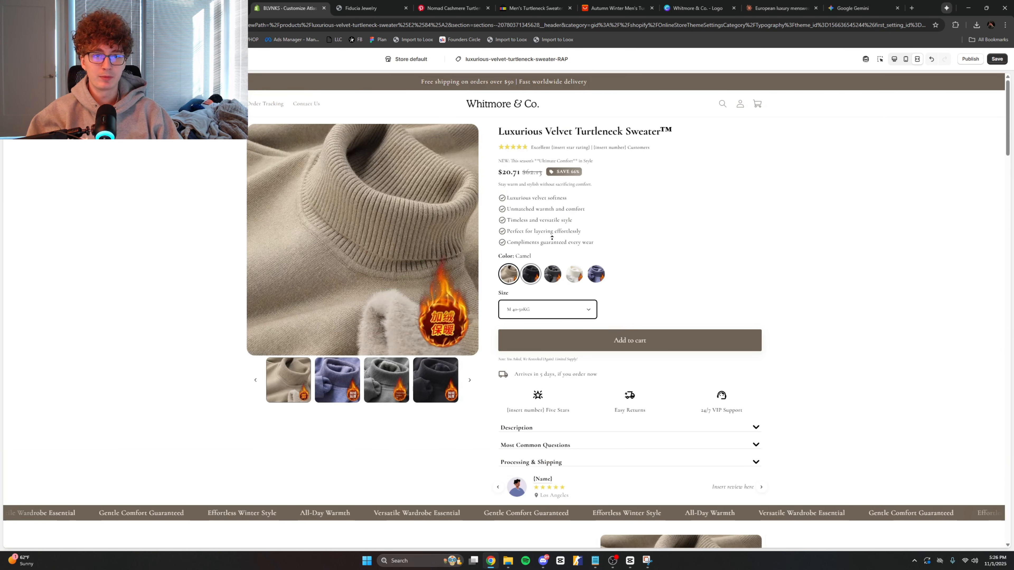
pyautogui.moveTo(602, 132)
pyautogui.mouseDown()
pyautogui.moveTo(514, 132)
pyautogui.moveTo(598, 132)
pyautogui.mouseUp()
pyautogui.click(894, 60)
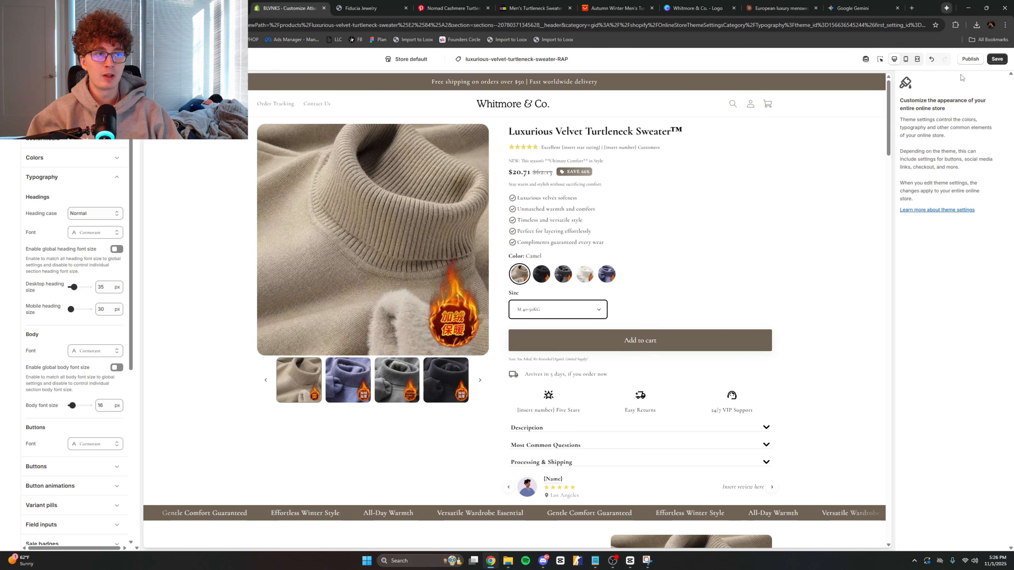
pyautogui.click(998, 60)
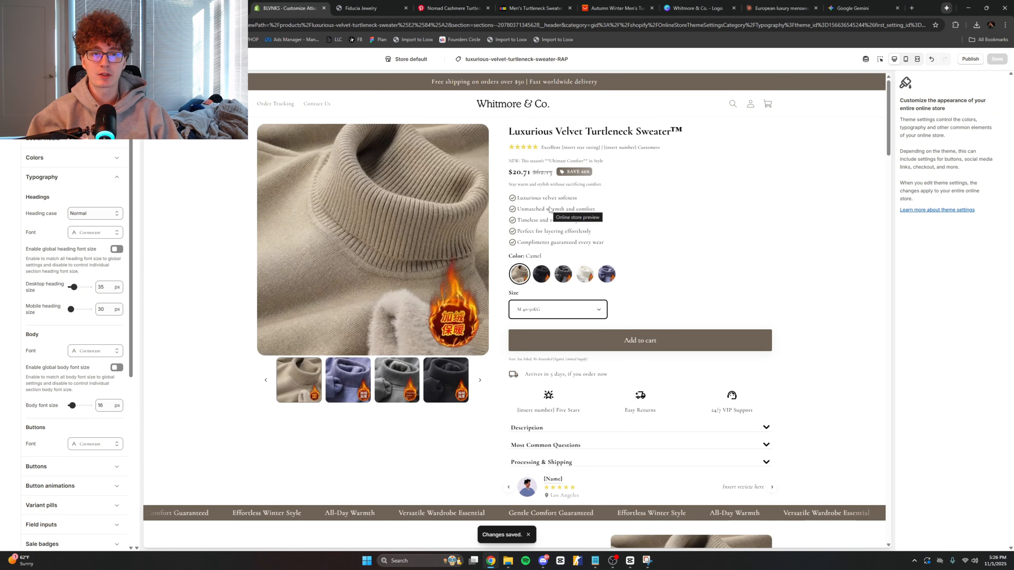
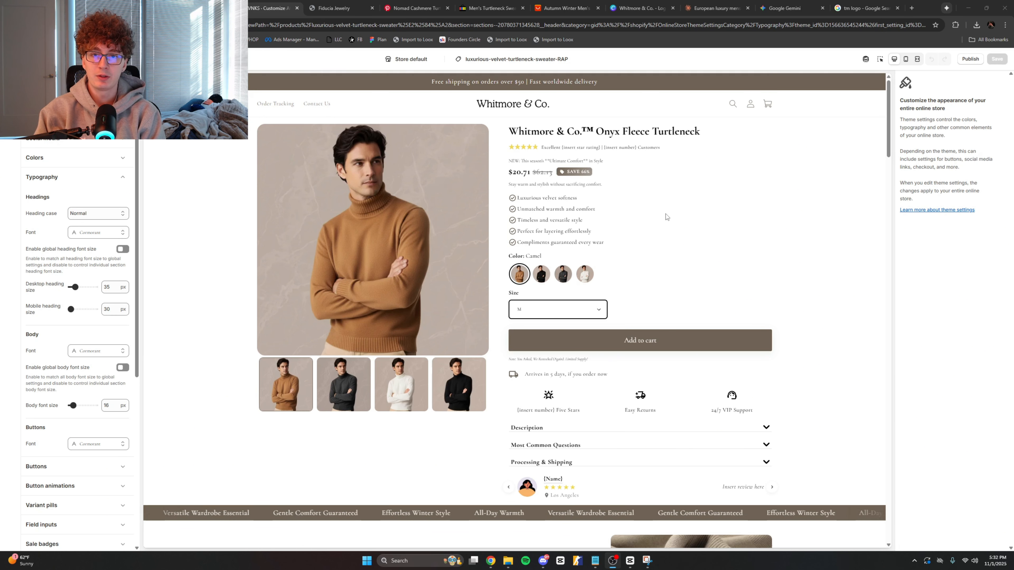
# Step: Check the product page in the mobile preview by switching through the black, Dark gray, White and Camel color variants
pyautogui.click(905, 59)
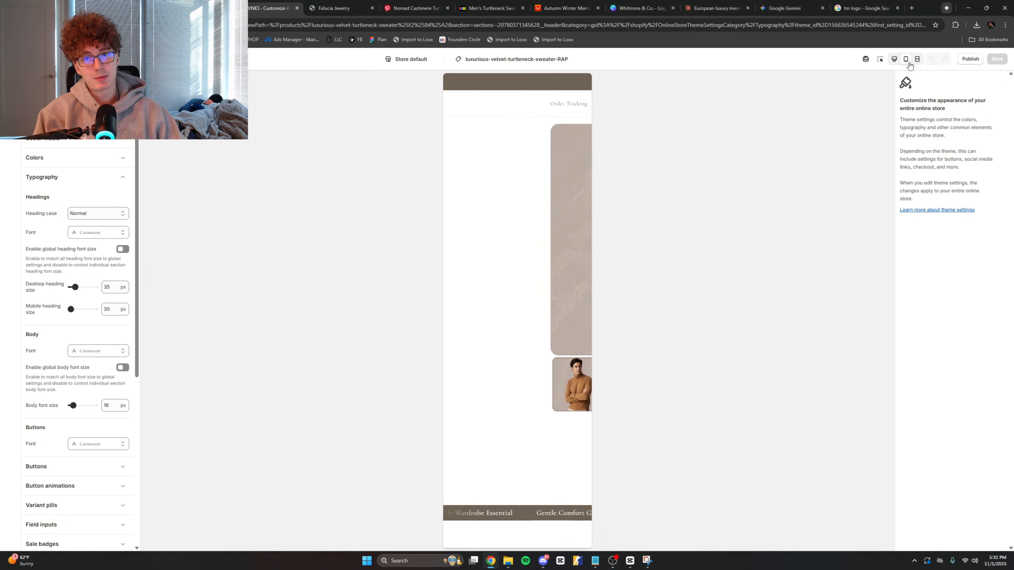
pyautogui.scroll(-1, 591, 129)
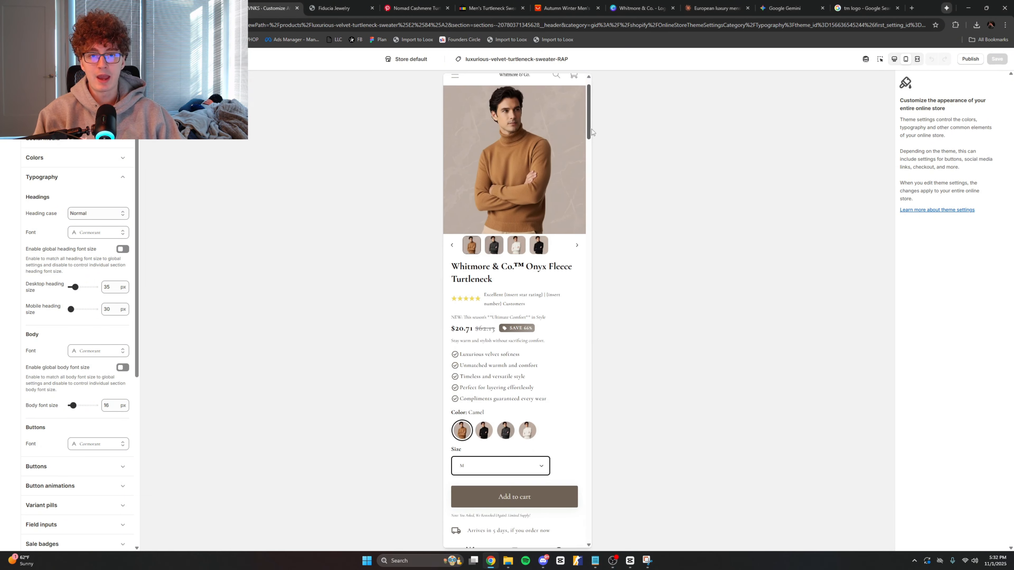
pyautogui.scroll(1, 593, 126)
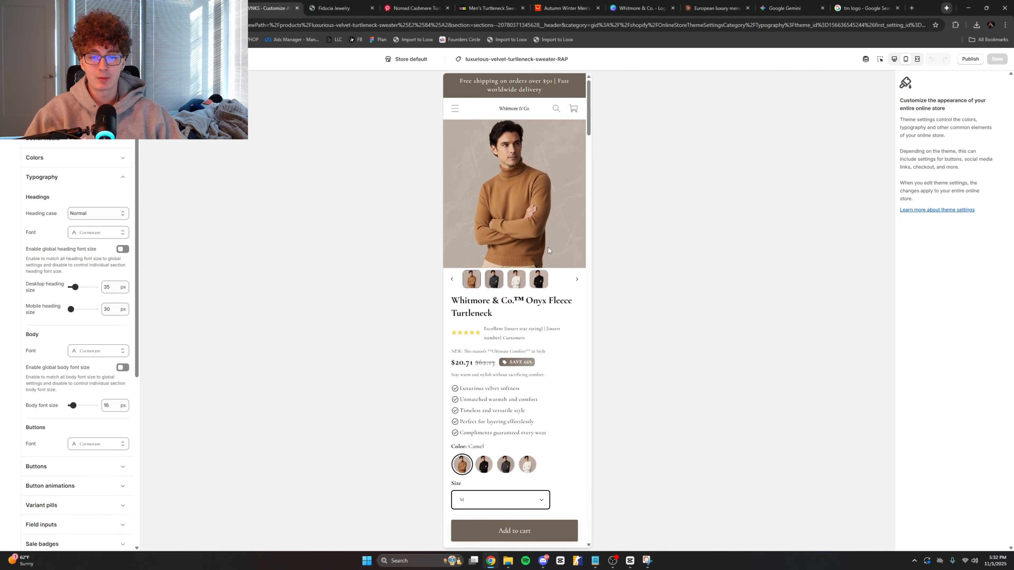
pyautogui.click(483, 465)
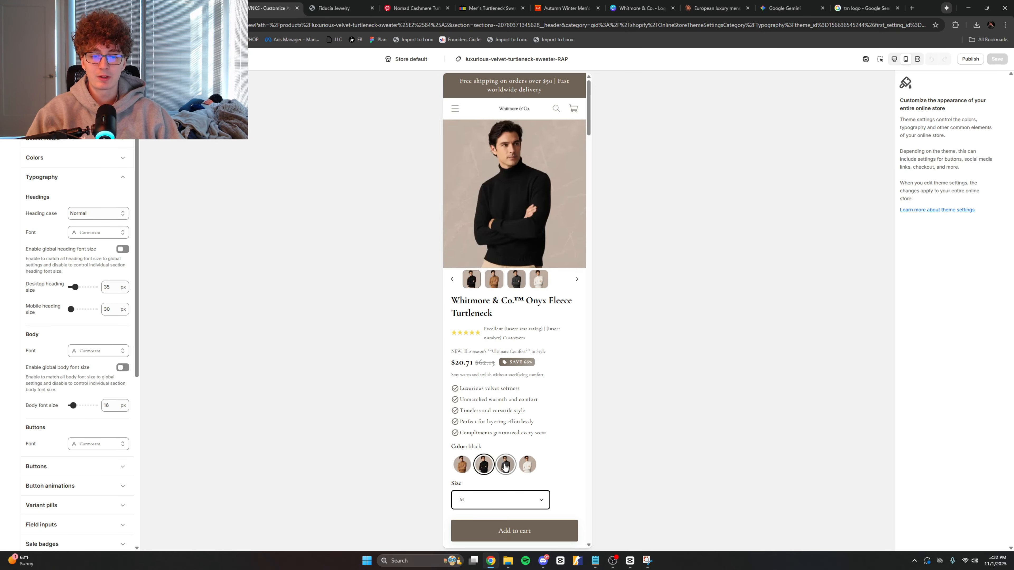
pyautogui.click(506, 465)
pyautogui.click(521, 467)
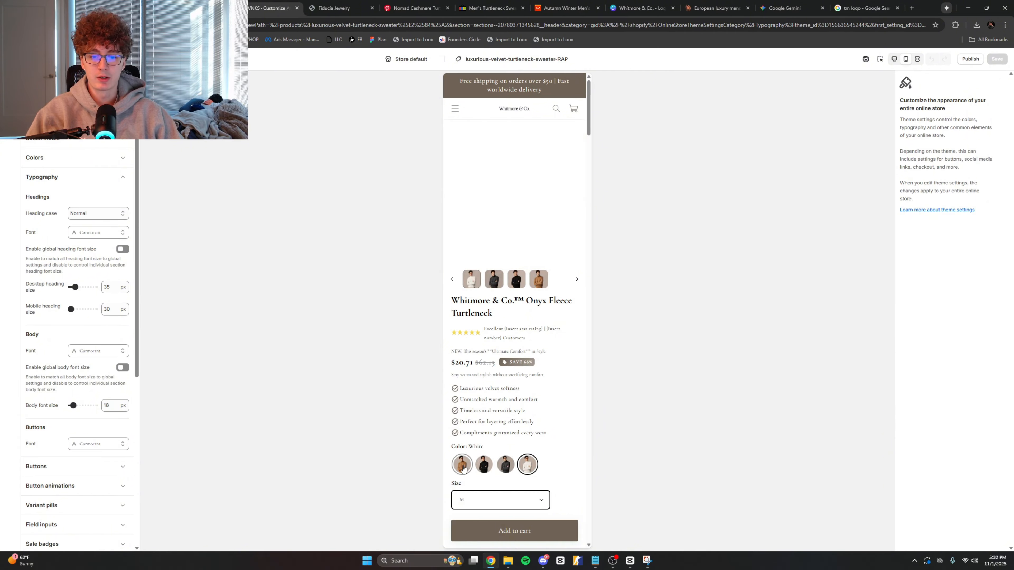
pyautogui.click(461, 465)
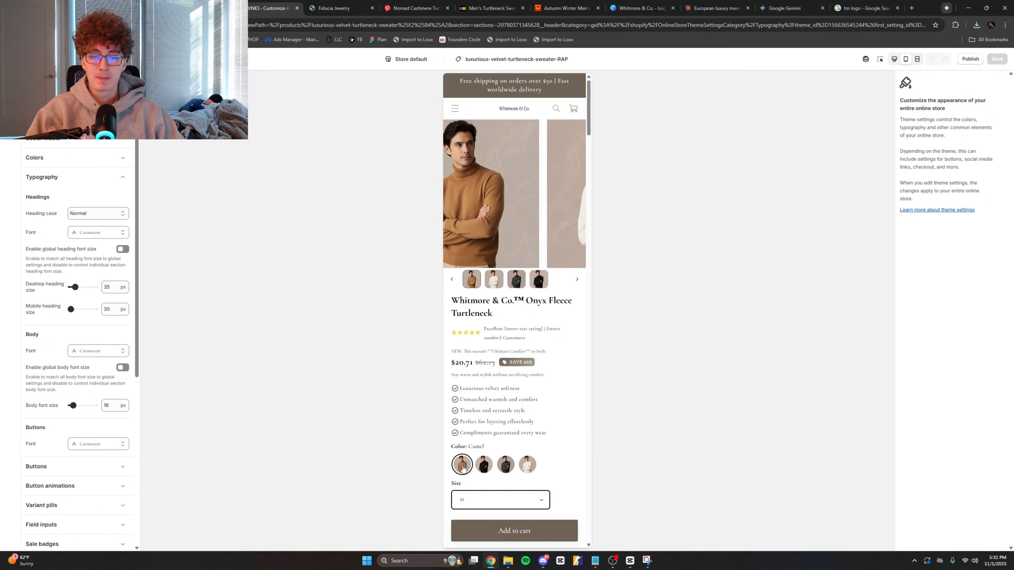
# Step: Look through the product gallery's thumbnail images in the mobile preview and return to the desktop preview
pyautogui.click(537, 281)
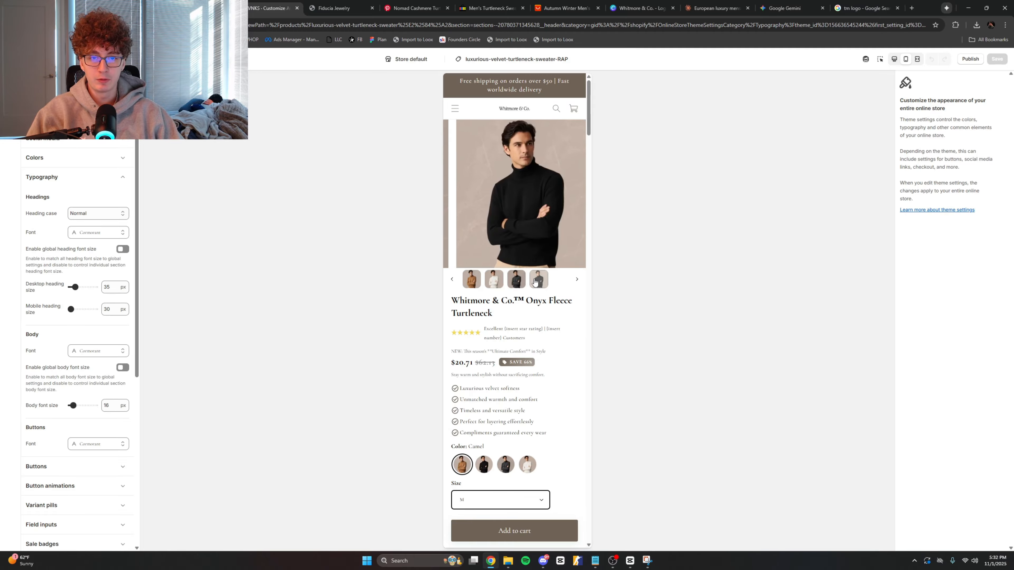
pyautogui.click(517, 280)
pyautogui.click(494, 280)
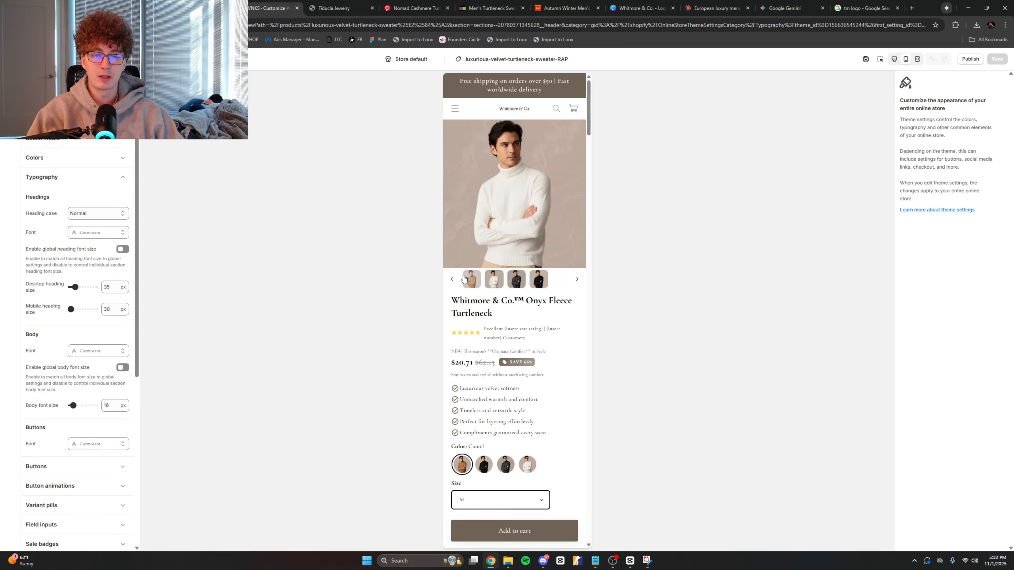
pyautogui.click(472, 279)
pyautogui.click(895, 60)
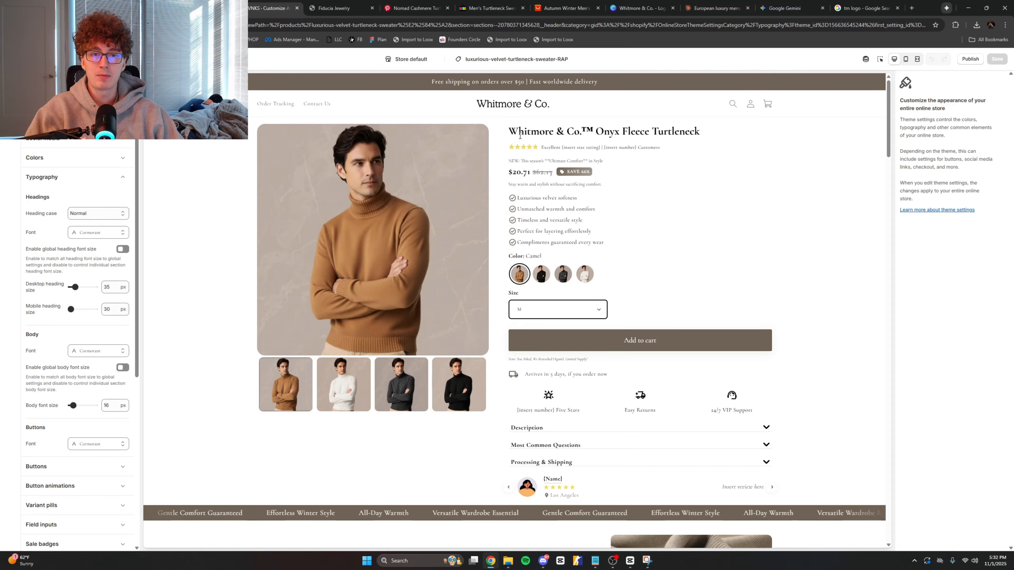
# Step: On the turtleneck's product admin page, set the price of the Camel and black variants to 59.99
pyautogui.click(193, 8)
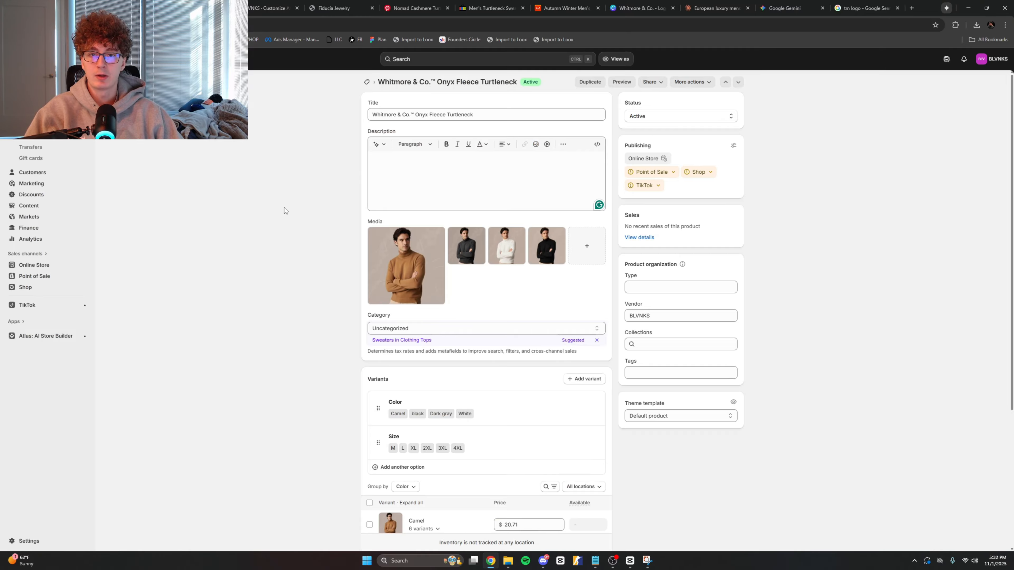
pyautogui.scroll(-5, 299, 274)
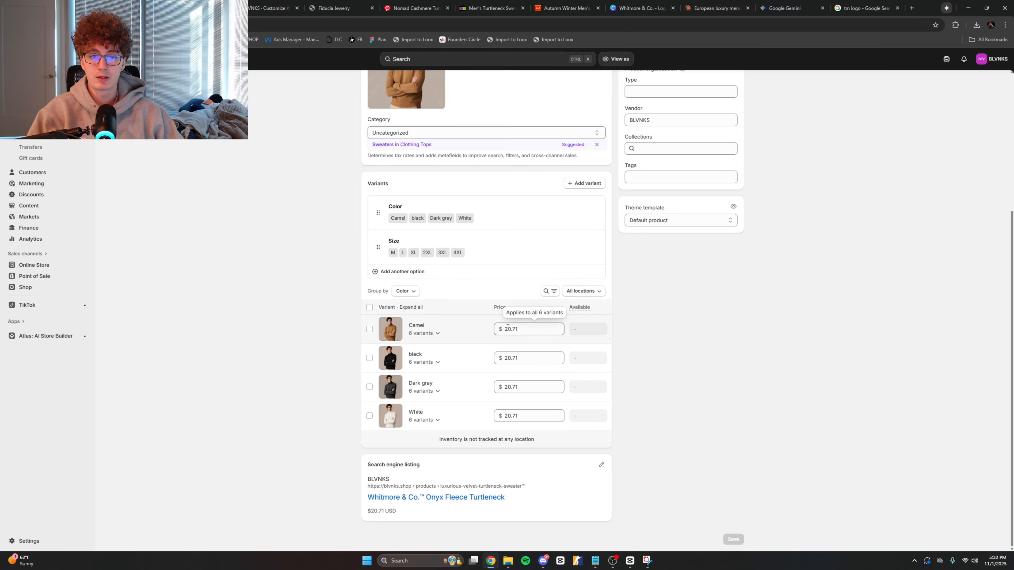
pyautogui.click(519, 329)
pyautogui.write('59.99')
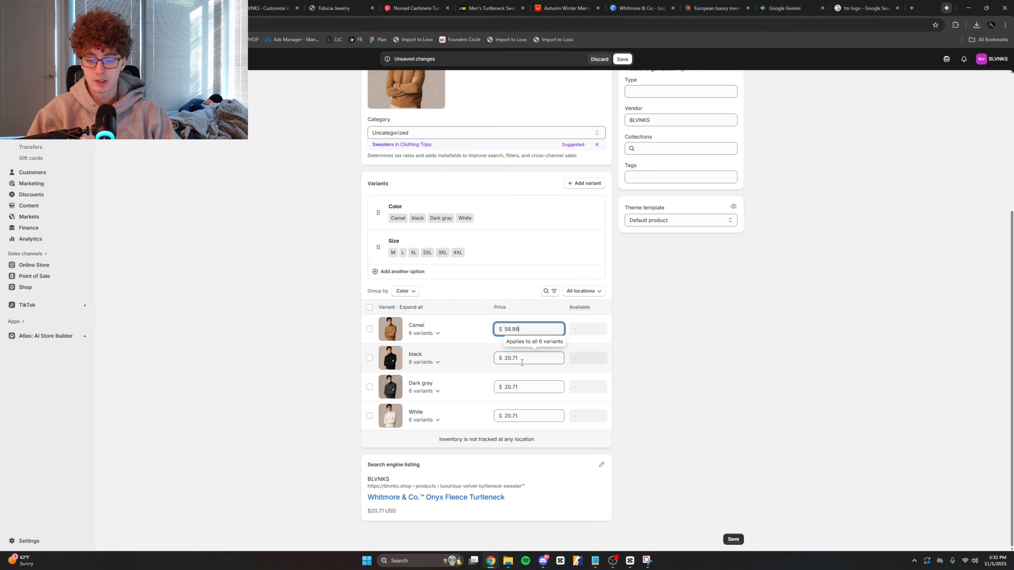
pyautogui.click(522, 359)
pyautogui.write('59.99')
# Step: Set the price of the Dark gray and White variants to 59.99 and save the product
pyautogui.click(513, 387)
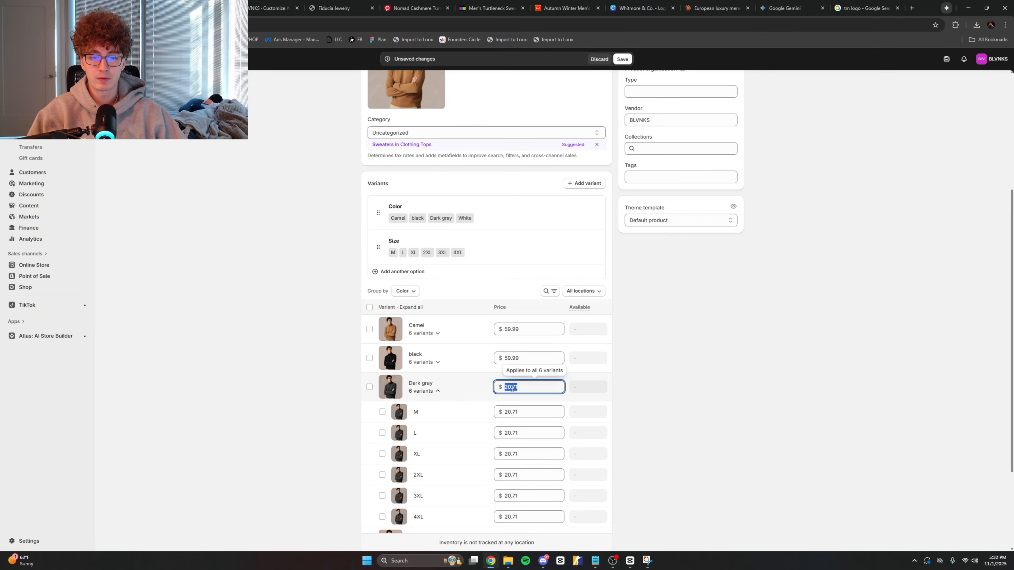
pyautogui.write('59.99')
pyautogui.scroll(-3, 496, 384)
pyautogui.click(513, 424)
pyautogui.write('59.99')
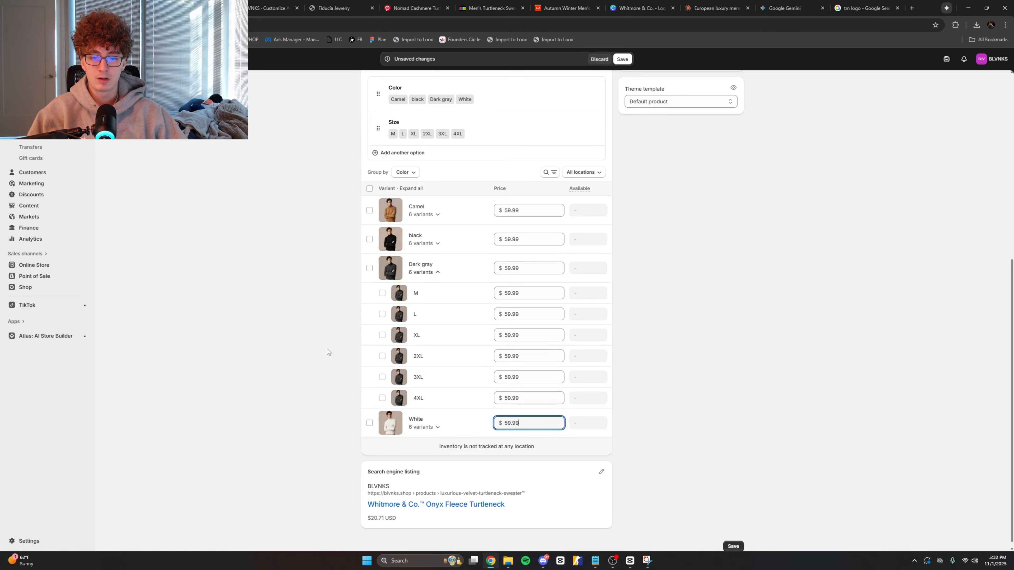
pyautogui.click(328, 350)
pyautogui.scroll(5, 356, 325)
pyautogui.hotkey('ctrl', 's')
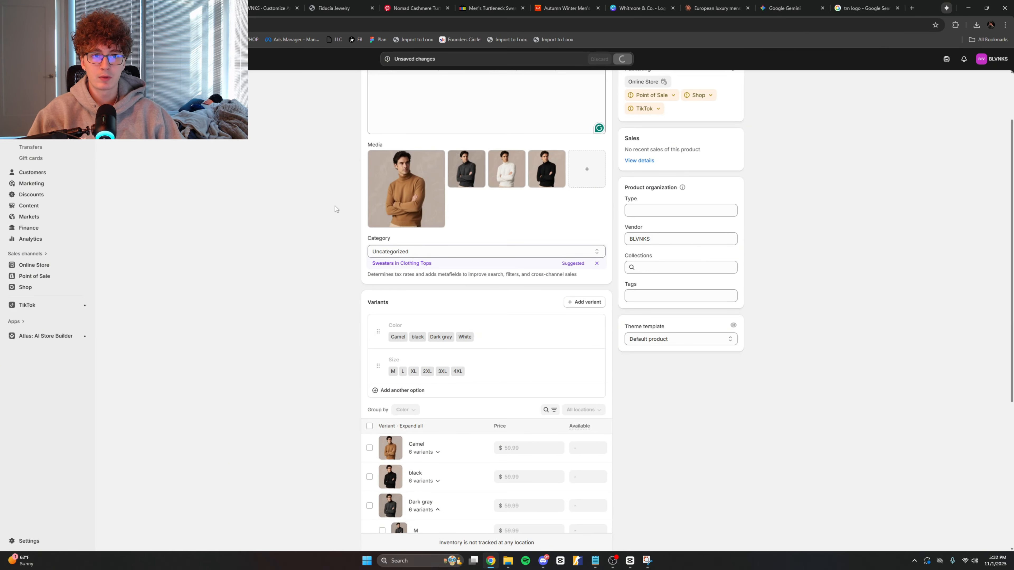
pyautogui.scroll(2, 335, 210)
# Step: Return to the theme editor, reload it and review the product page with the updated price
pyautogui.click(272, 8)
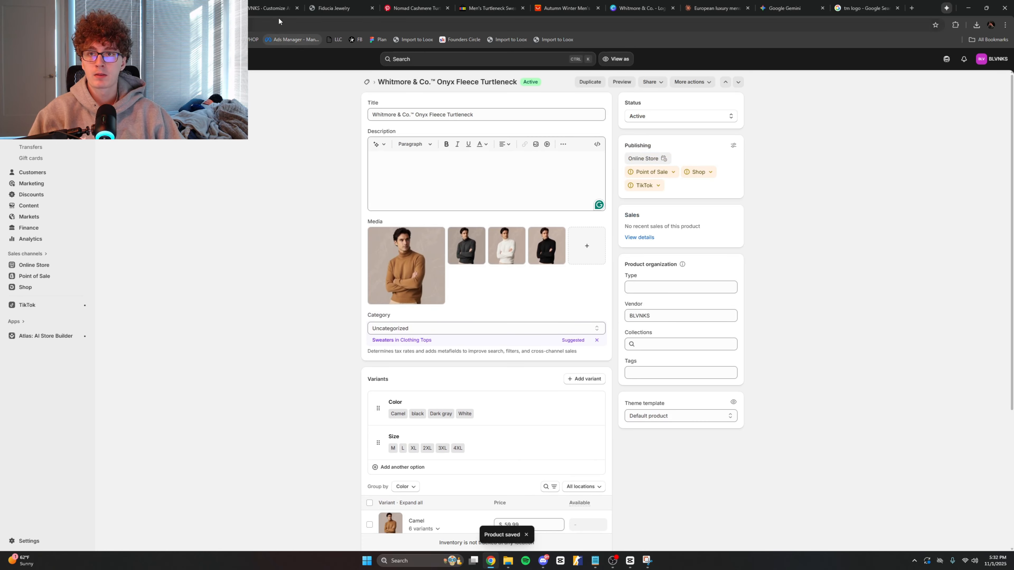
pyautogui.press('F5')
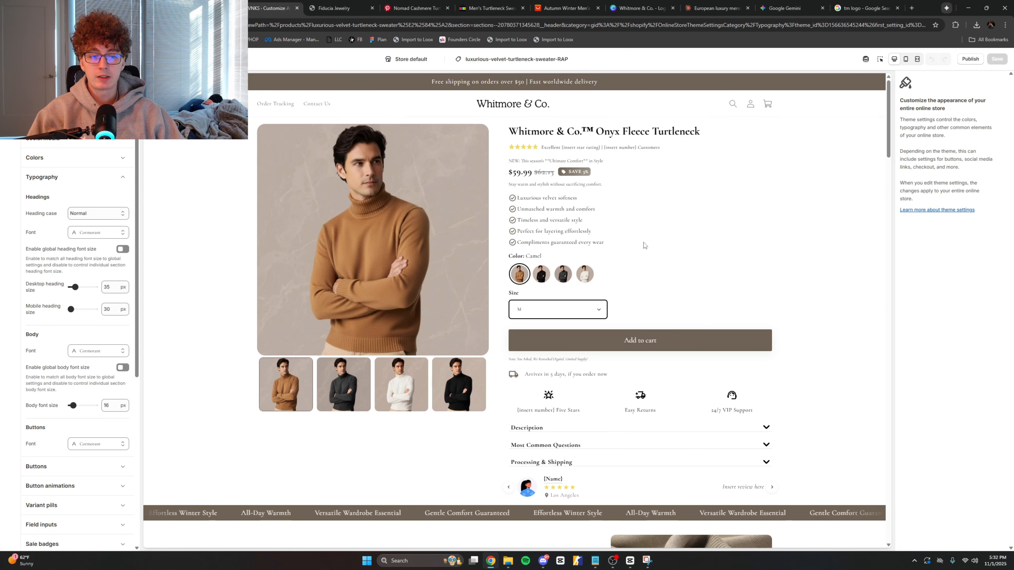
pyautogui.scroll(-5, 679, 336)
pyautogui.scroll(-20, 678, 332)
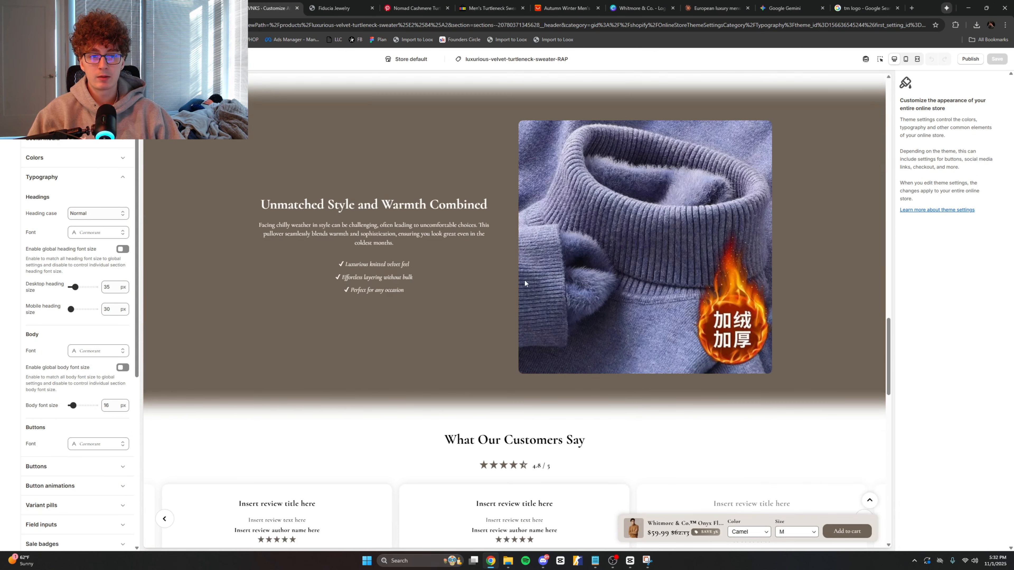
pyautogui.scroll(10, 703, 321)
pyautogui.scroll(15, 704, 315)
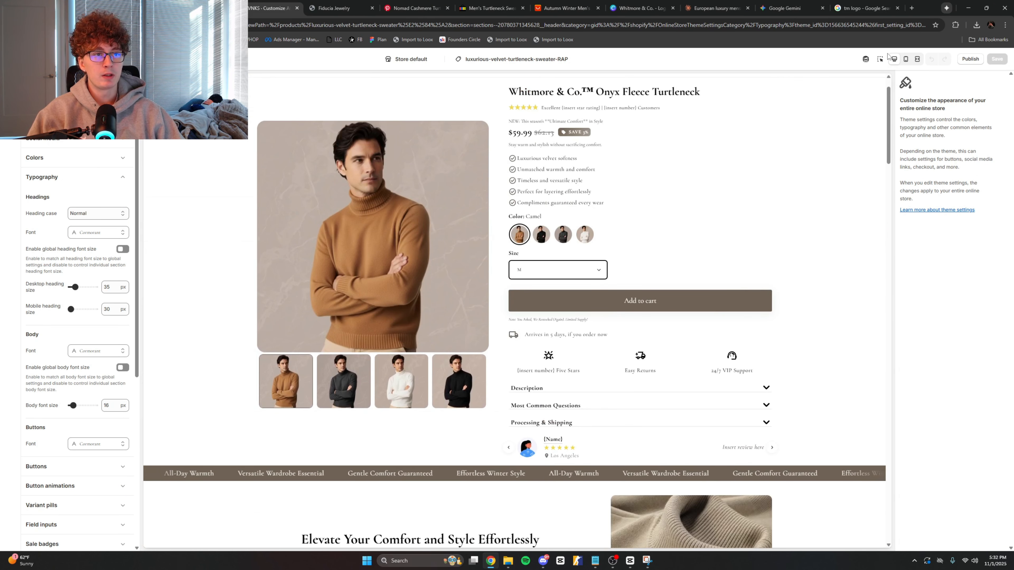
# Step: Remove the Icon guarantees section below "Elevate Your Comfort and Style Effortlessly" and the Scrolling images section with the ATLAS logos
pyautogui.scroll(-5, 539, 285)
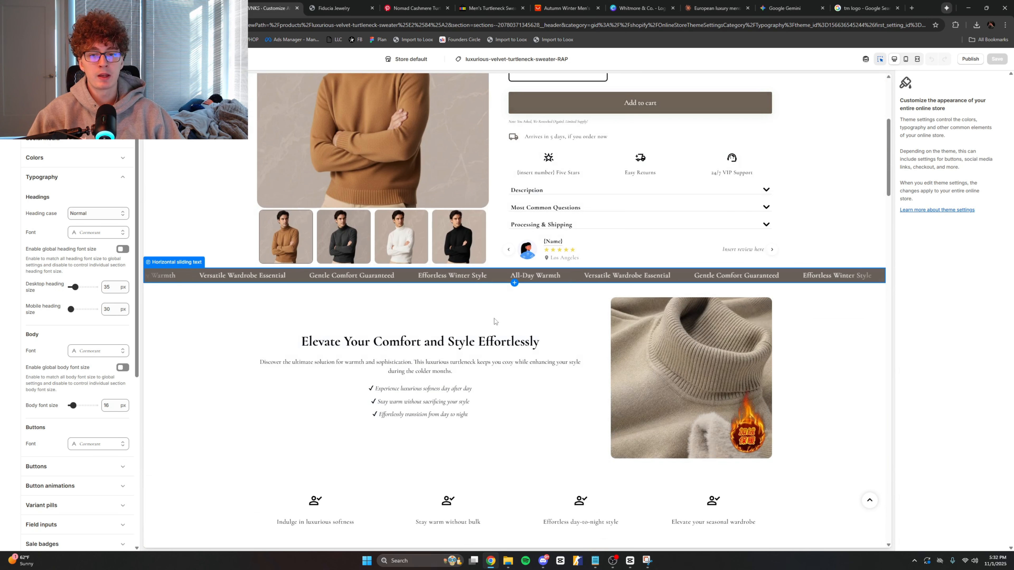
pyautogui.scroll(-1, 462, 327)
pyautogui.scroll(-5, 462, 327)
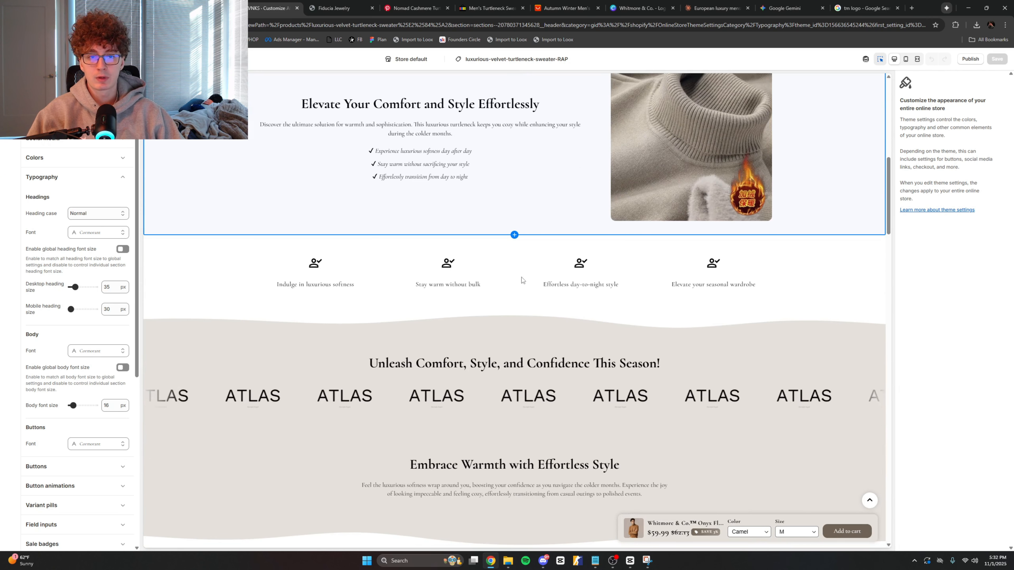
pyautogui.click(779, 277)
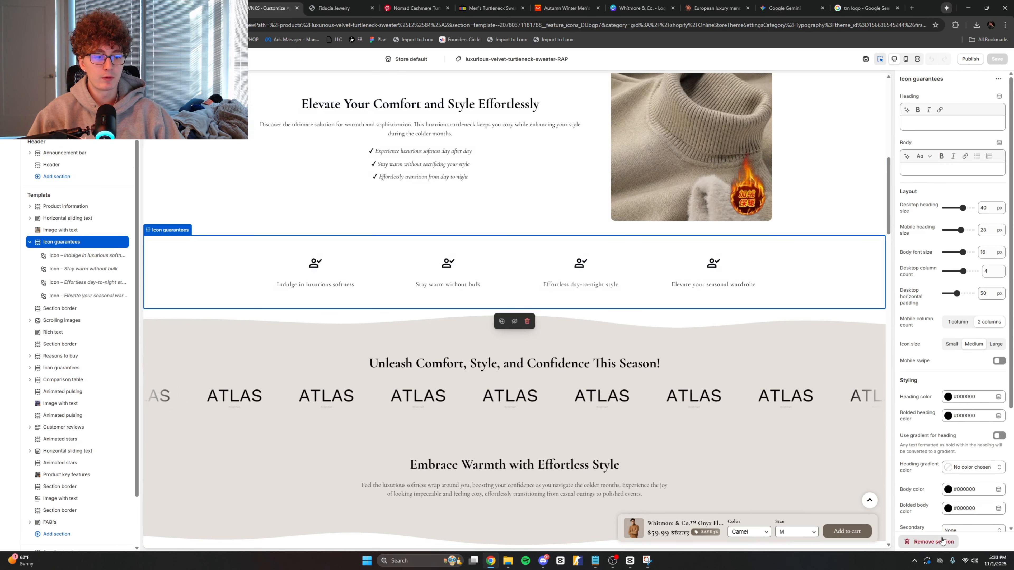
pyautogui.click(932, 543)
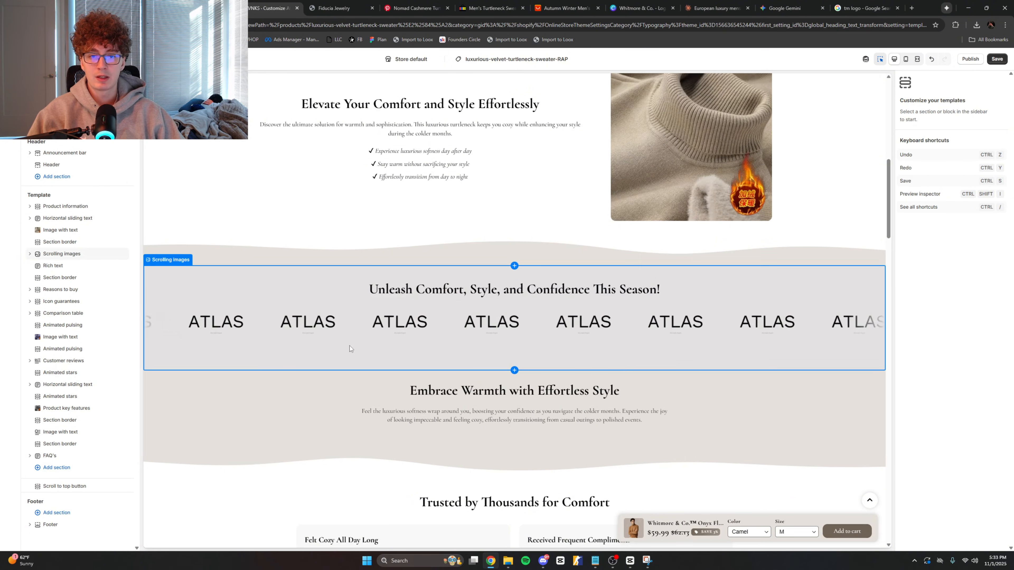
pyautogui.click(339, 304)
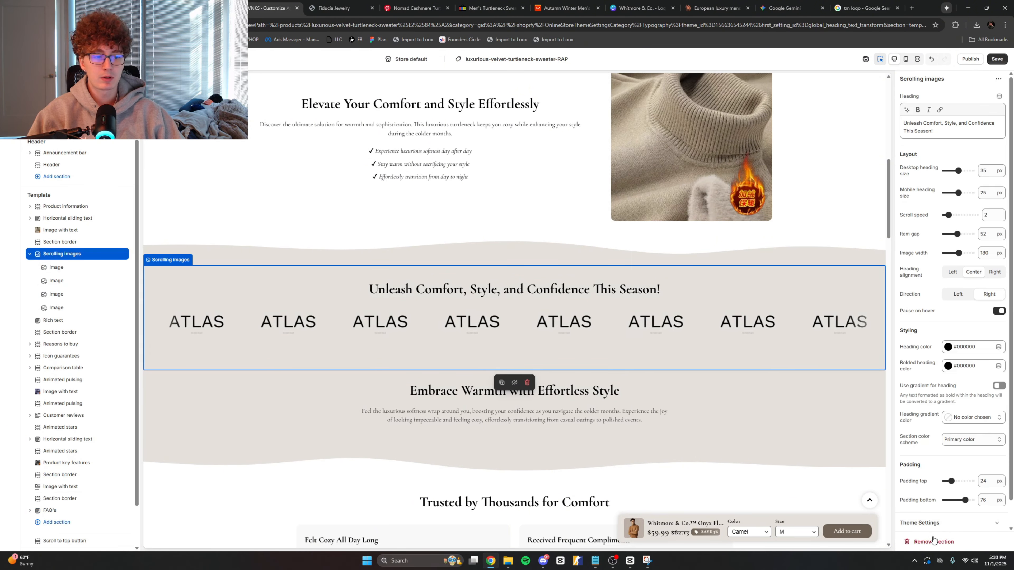
pyautogui.click(928, 544)
# Step: Remove the Icon guarantees section containing Worldwide Shipping and the "Why We Stand Out" Comparison table section
pyautogui.scroll(-5, 452, 272)
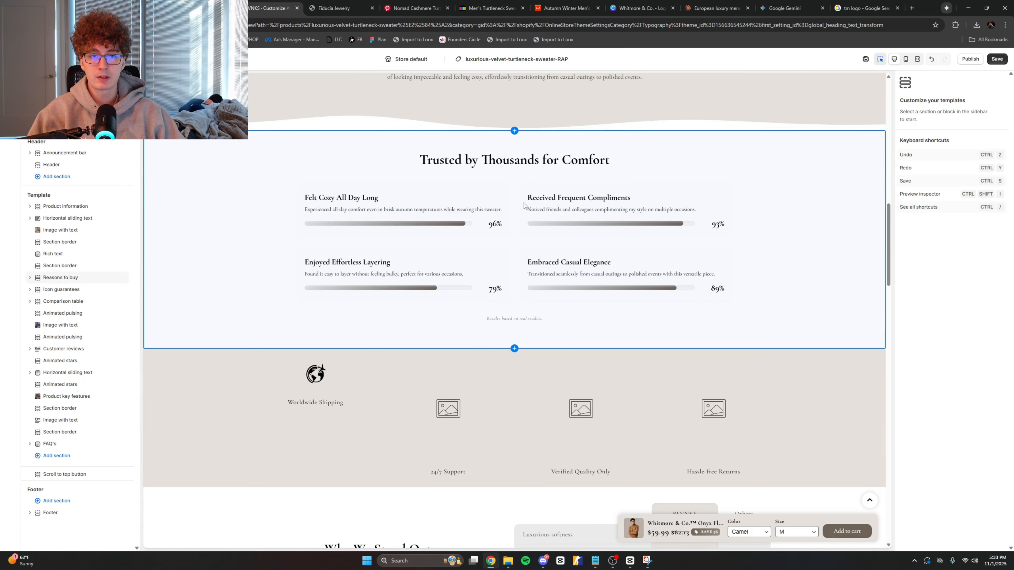
pyautogui.scroll(-3, 453, 252)
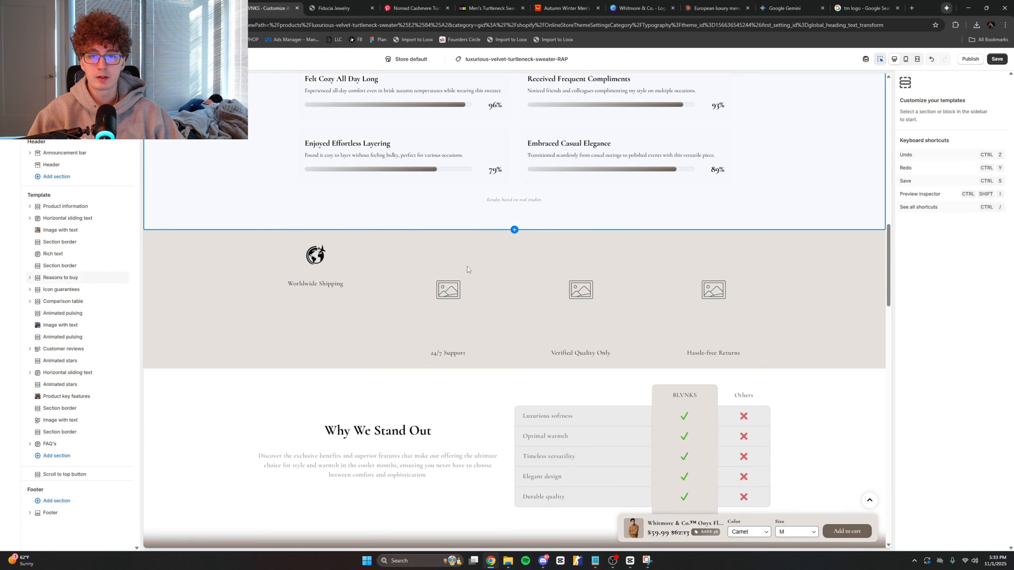
pyautogui.click(228, 249)
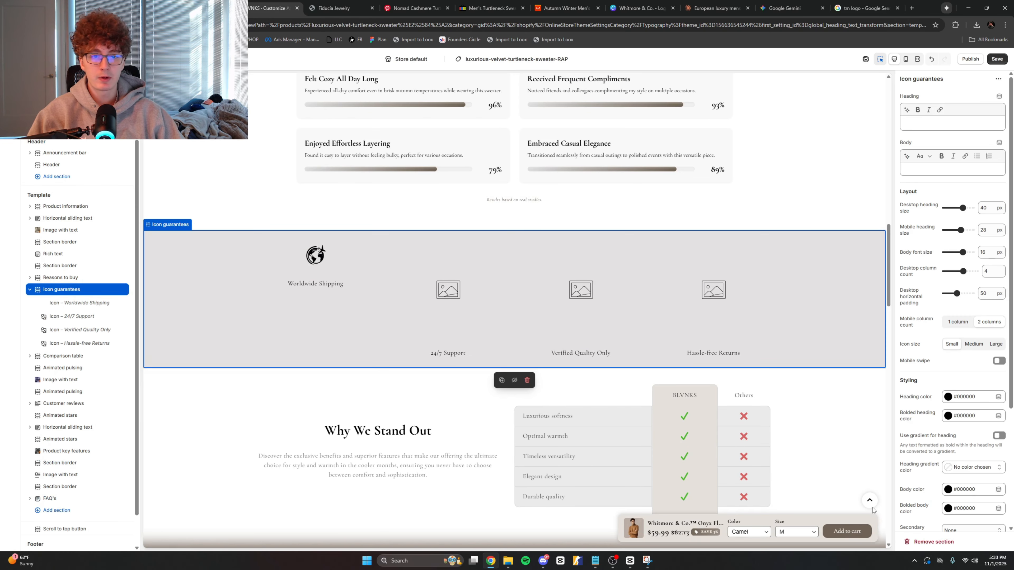
pyautogui.click(917, 542)
pyautogui.click(264, 252)
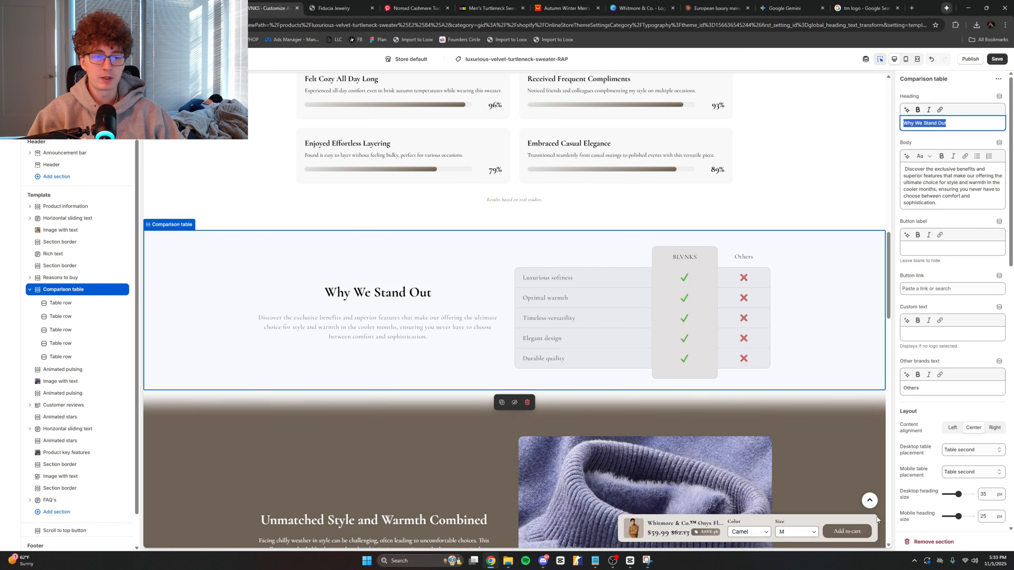
pyautogui.click(929, 542)
# Step: Remove the Image with text section titled "Unmatched Style and Warmth Combined"
pyautogui.click(507, 358)
pyautogui.scroll(-8, 549, 303)
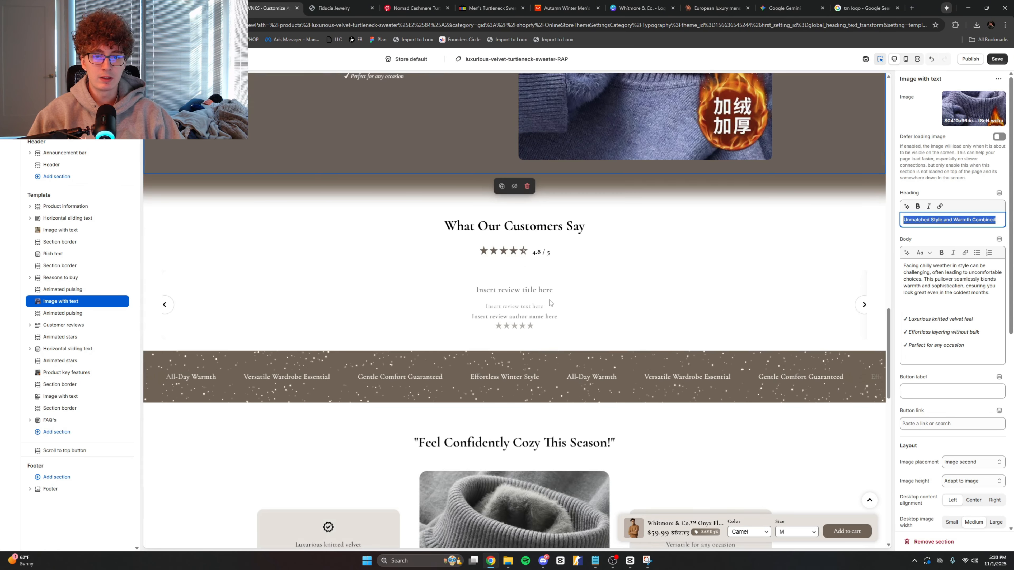
pyautogui.click(928, 542)
# Step: Remove both Animated pulsing sections between "Trusted by Thousands for Comfort" and "What Our Customers Say"
pyautogui.scroll(5, 483, 359)
pyautogui.click(483, 361)
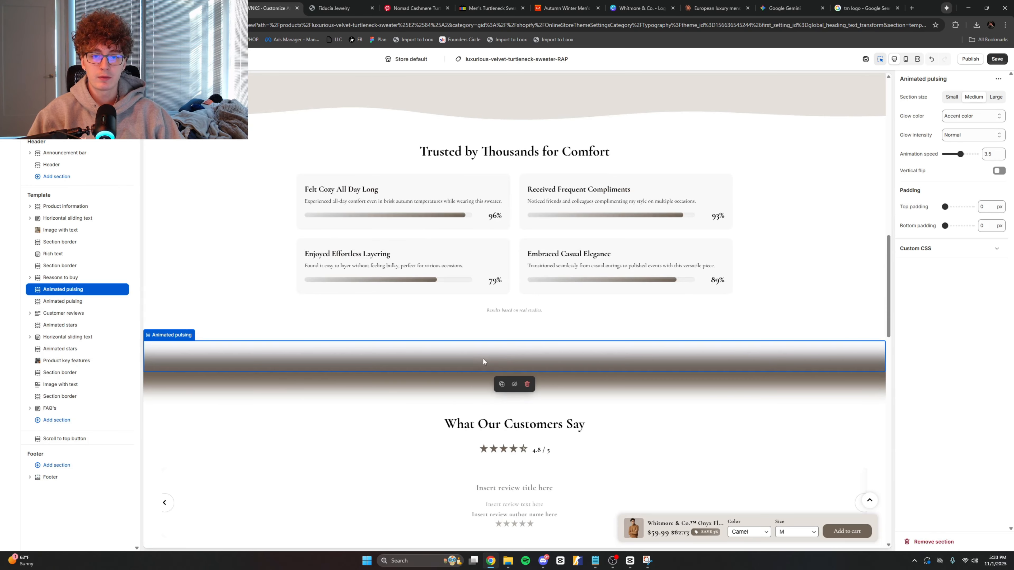
pyautogui.click(928, 542)
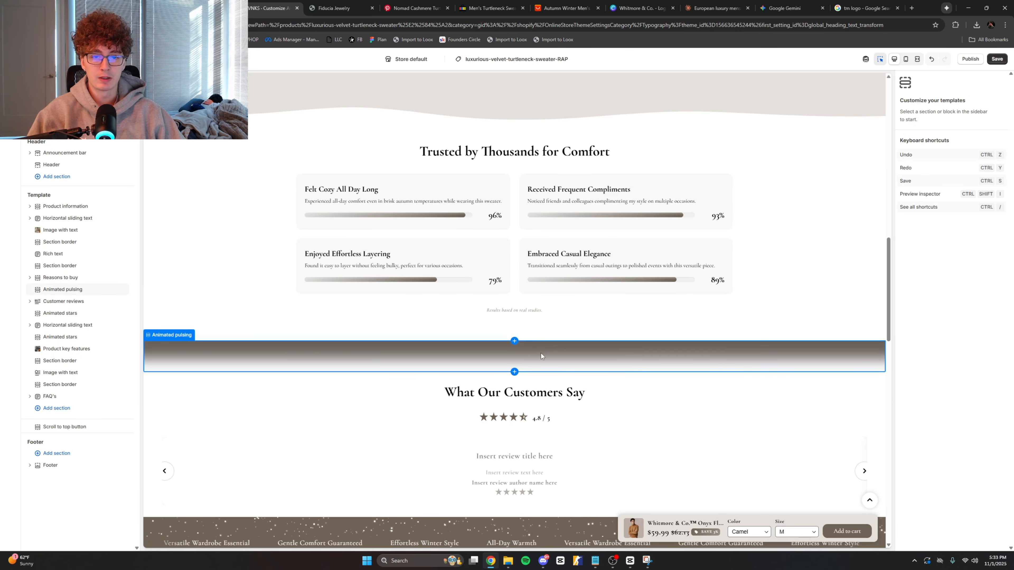
pyautogui.click(507, 357)
pyautogui.click(924, 542)
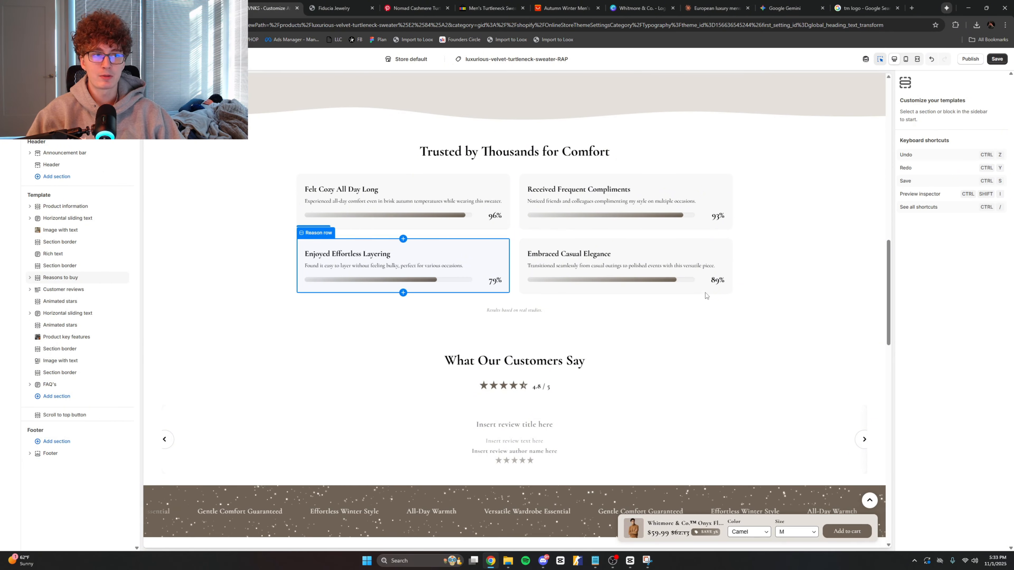
# Step: Remove both Animated stars sections and the Horizontal sliding text between the customer reviews and "Feel Confidently Cozy This Season!"
pyautogui.scroll(10, 704, 295)
pyautogui.scroll(-7, 692, 292)
pyautogui.scroll(-10, 670, 291)
pyautogui.scroll(5, 686, 288)
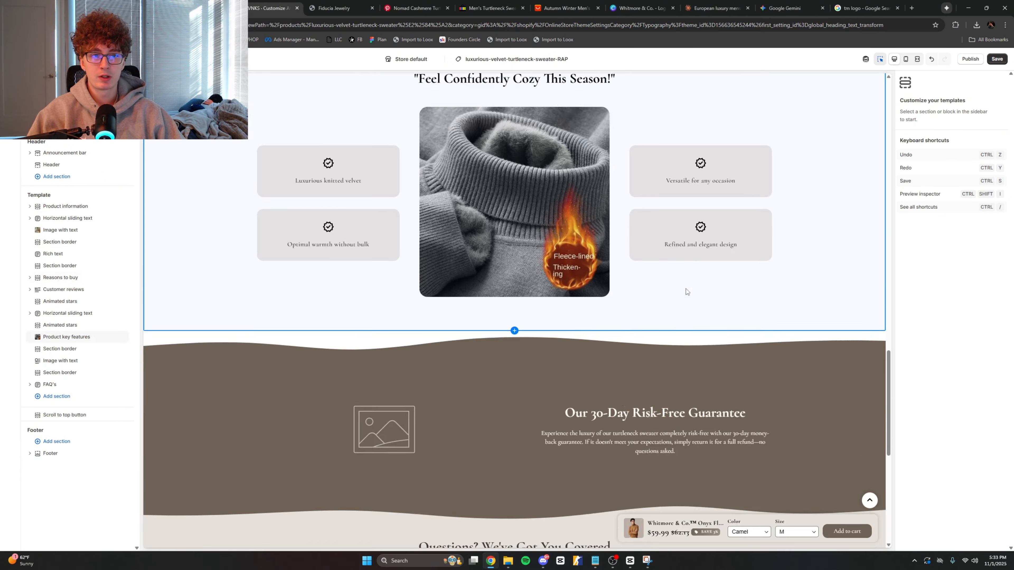
pyautogui.scroll(3, 632, 260)
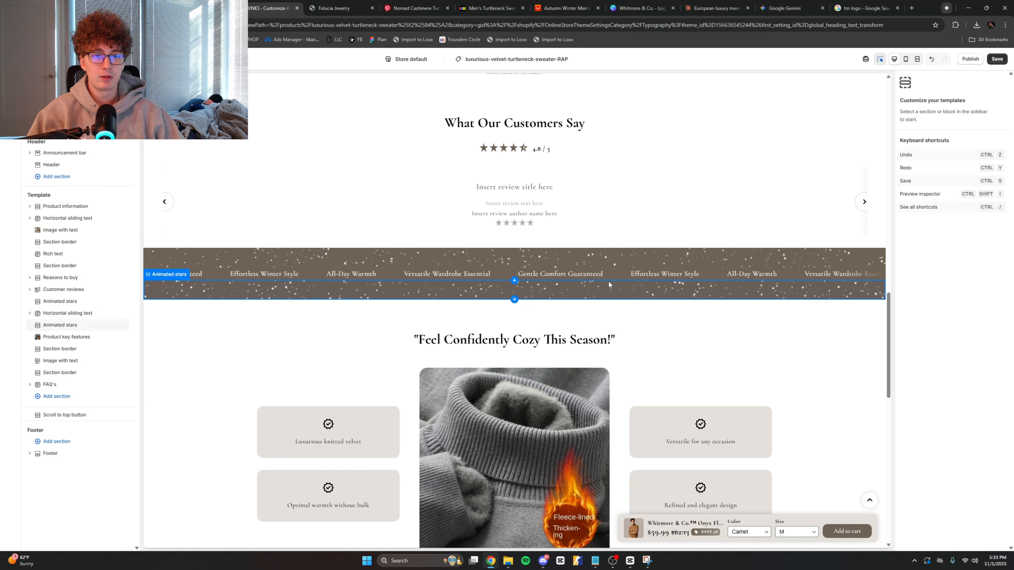
pyautogui.click(515, 291)
pyautogui.click(928, 541)
pyautogui.click(655, 265)
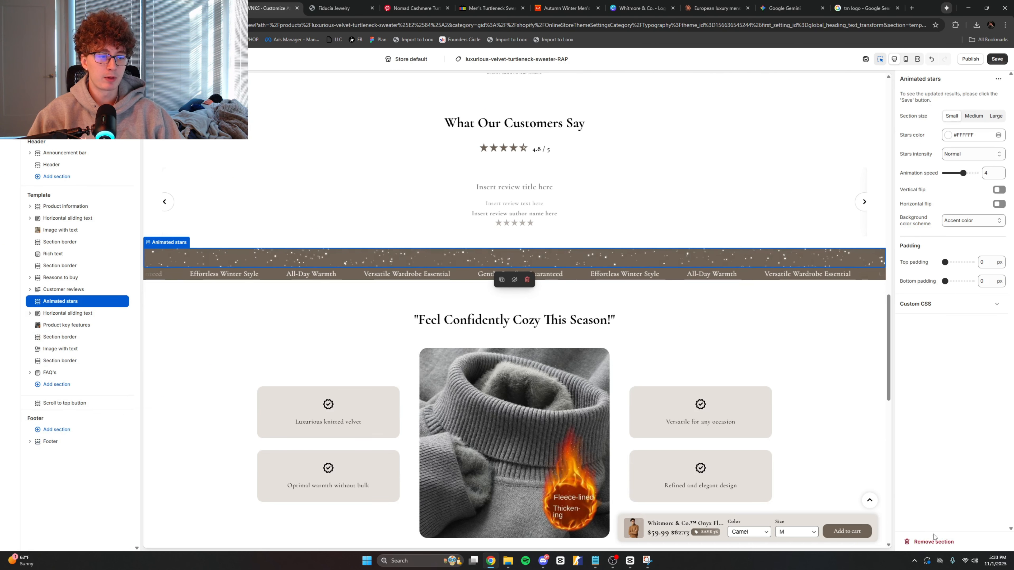
pyautogui.click(928, 541)
pyautogui.click(928, 542)
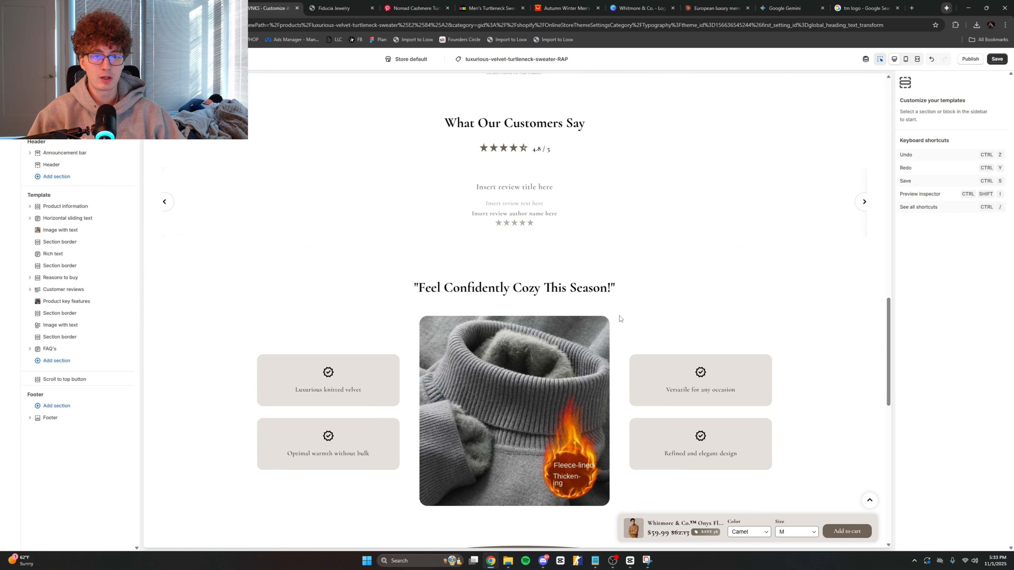
# Step: Remove the Section border sections above and below "Our 30-Day Risk-Free Guarantee"
pyautogui.scroll(-6, 618, 320)
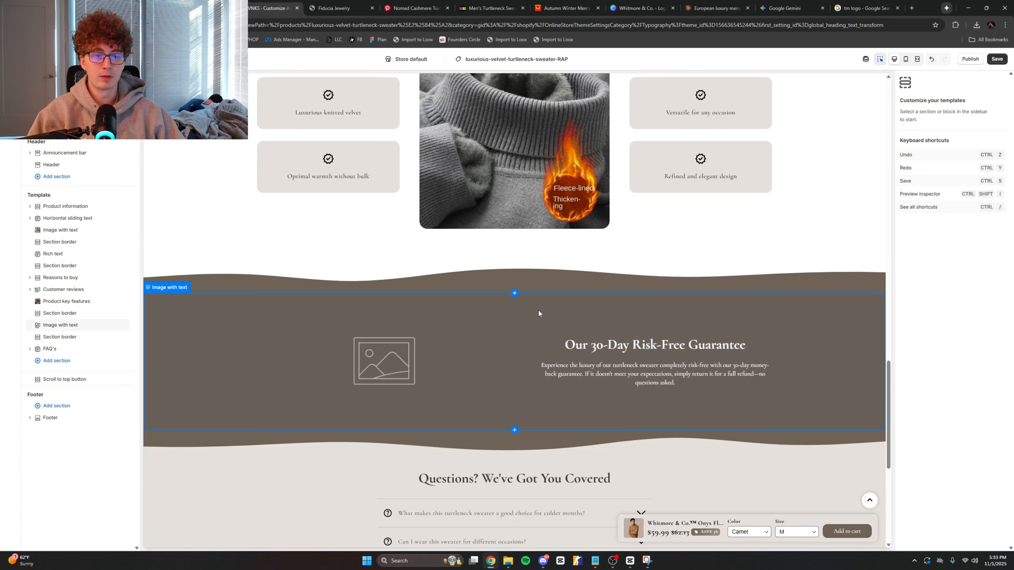
pyautogui.scroll(-7, 538, 314)
pyautogui.scroll(6, 478, 233)
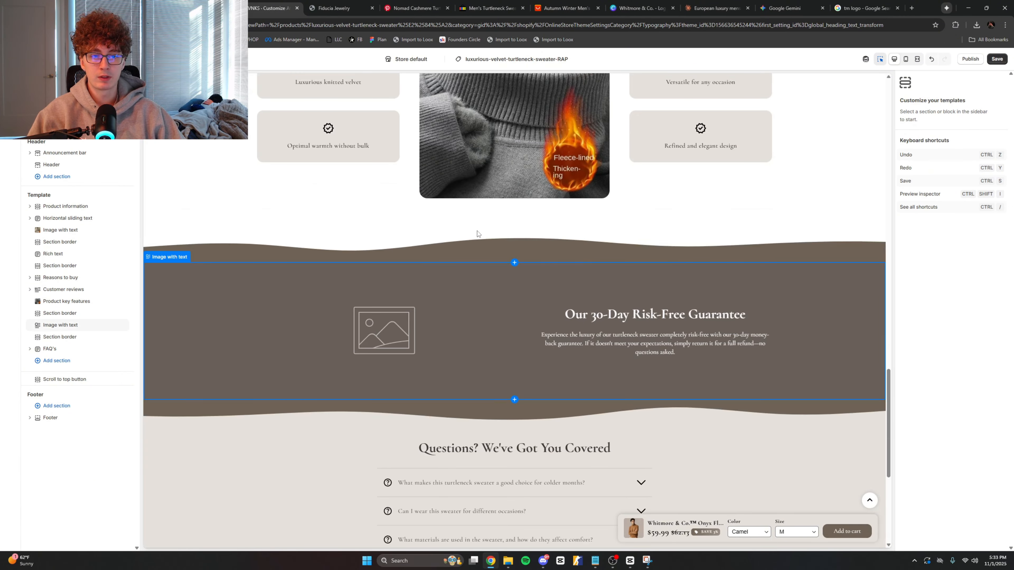
pyautogui.scroll(8, 631, 321)
pyautogui.scroll(-10, 616, 315)
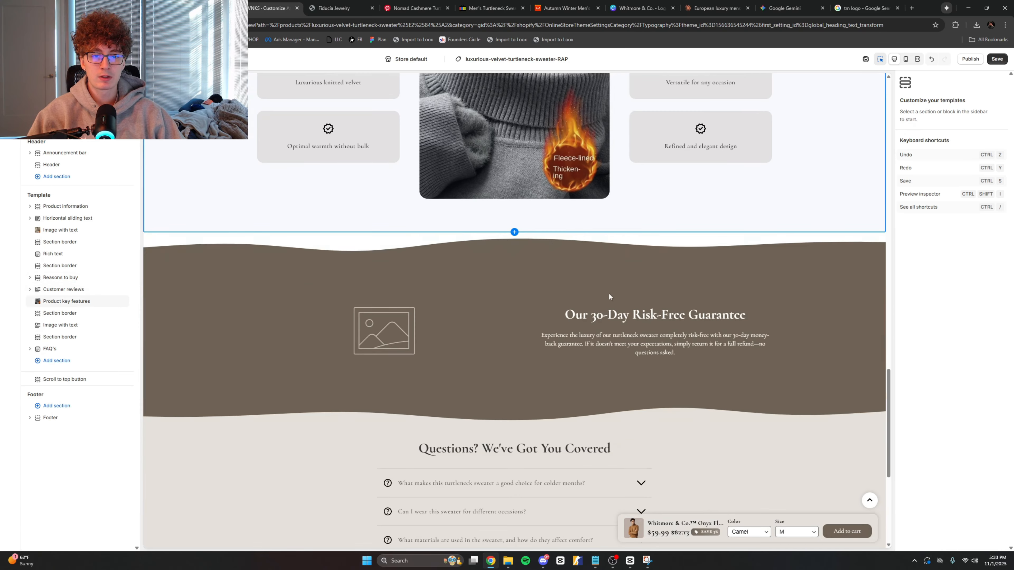
pyautogui.click(624, 254)
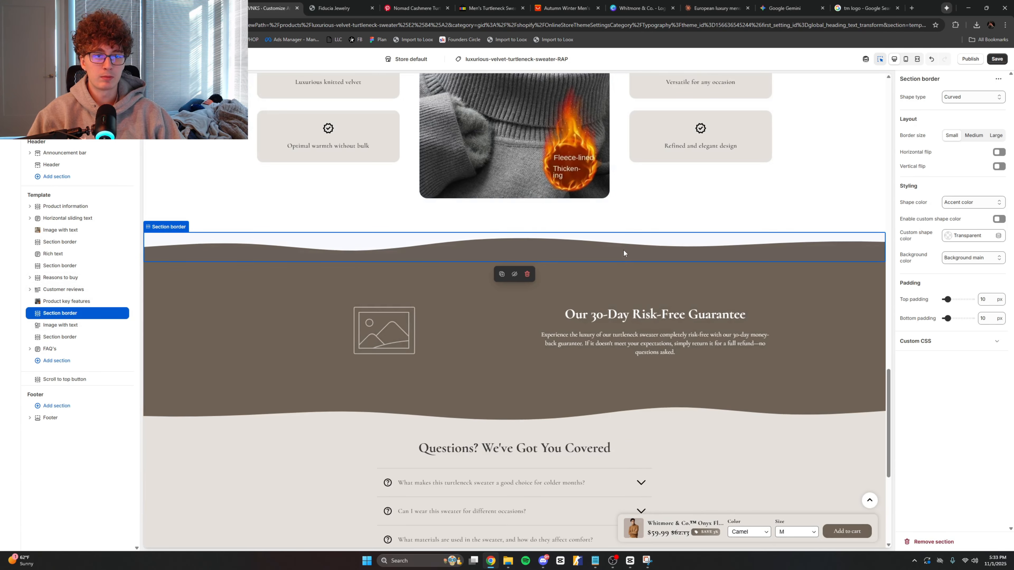
pyautogui.click(531, 275)
pyautogui.click(558, 371)
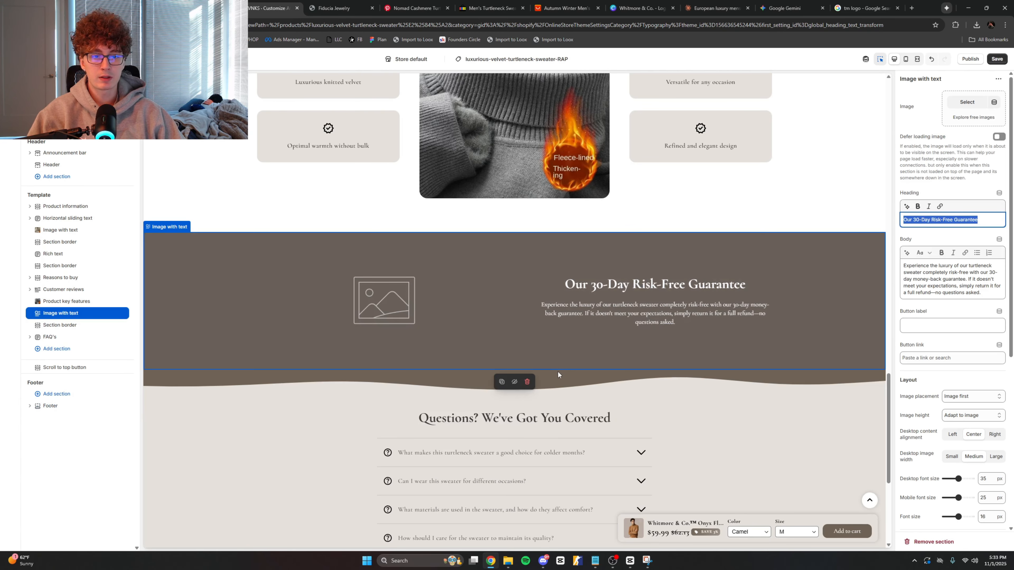
pyautogui.click(555, 379)
pyautogui.click(530, 406)
# Step: Set the section color scheme of the "Our 30-Day Risk-Free Guarantee" Image with text section to Background main
pyautogui.click(523, 354)
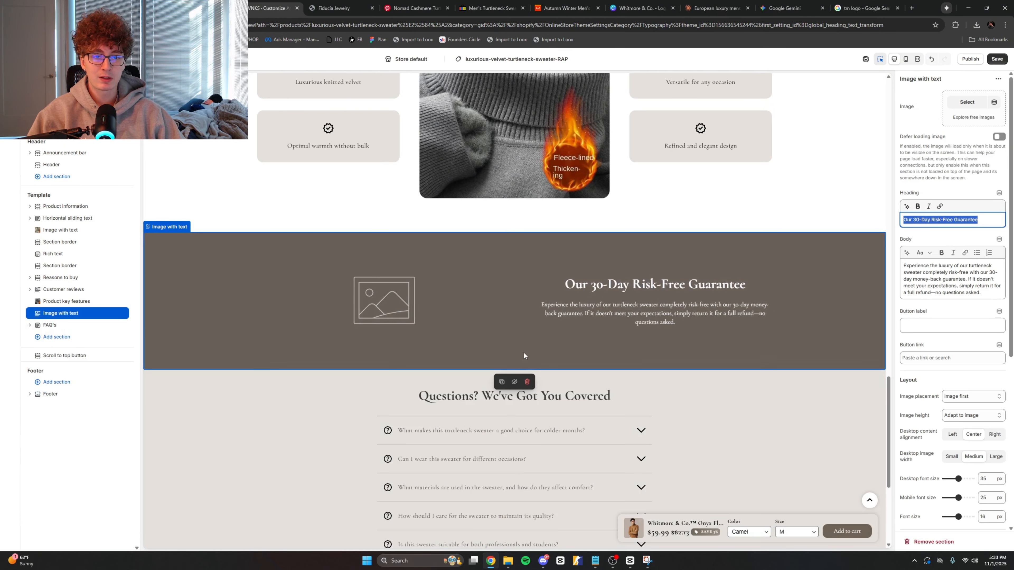
pyautogui.scroll(-5, 931, 354)
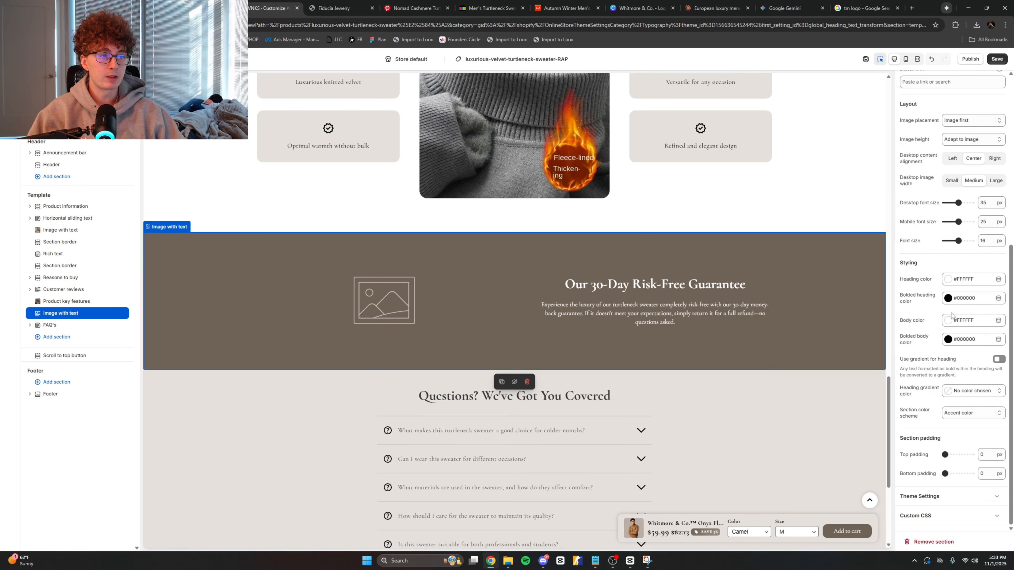
pyautogui.click(951, 414)
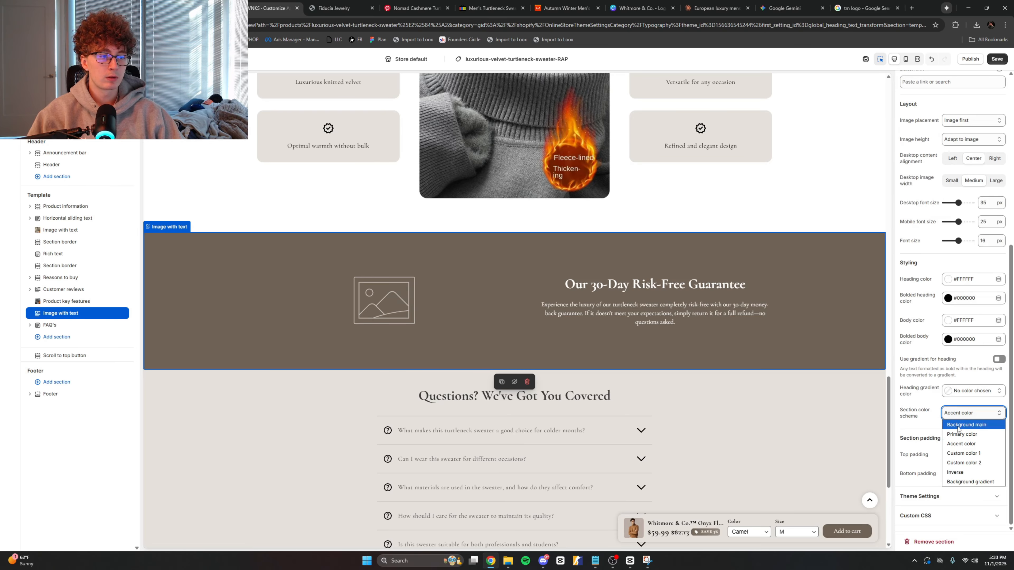
pyautogui.click(956, 425)
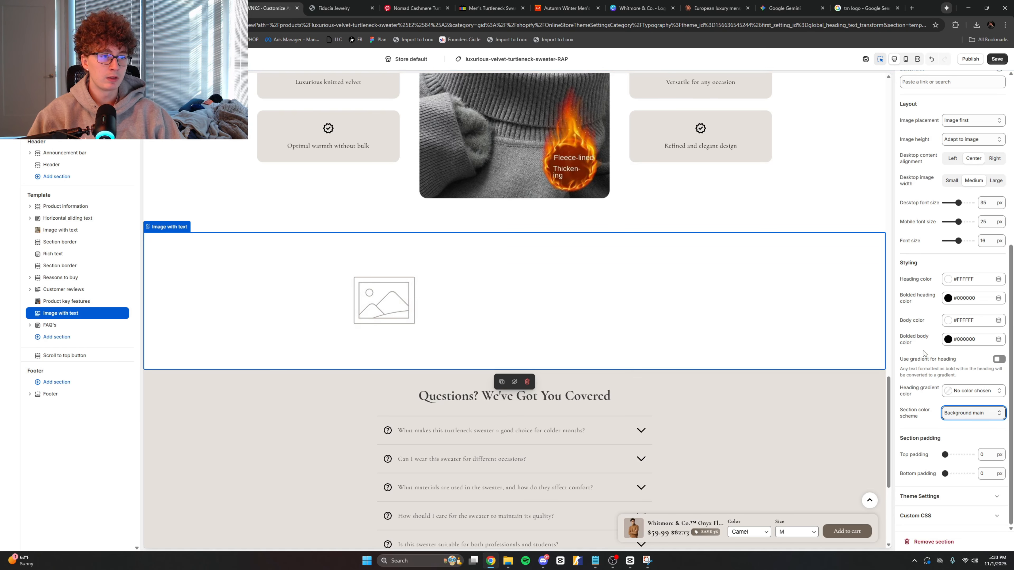
# Step: Set the guarantee section's body color and heading color to black, #000000
pyautogui.click(949, 321)
pyautogui.click(944, 286)
pyautogui.click(916, 279)
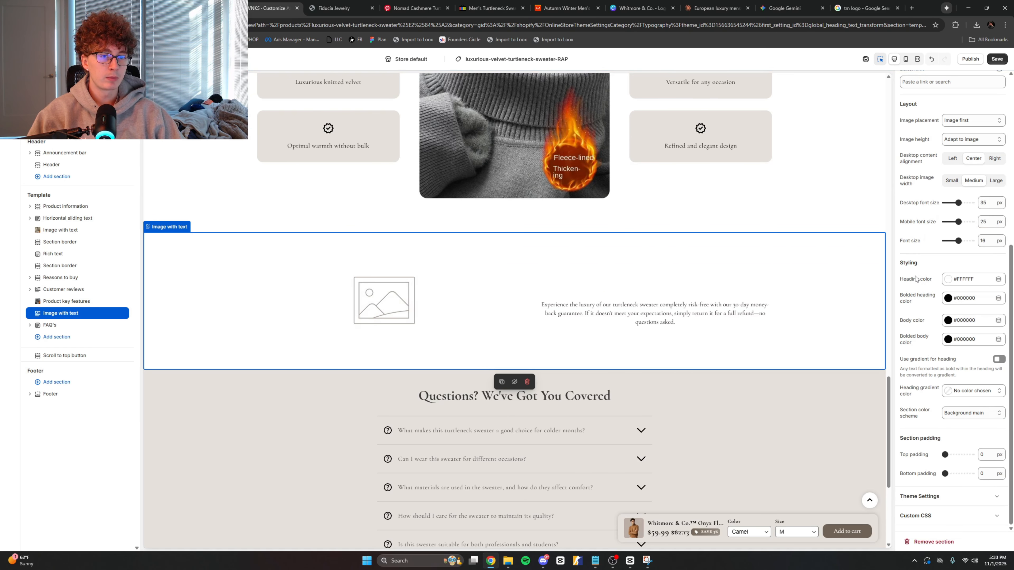
pyautogui.click(948, 279)
pyautogui.click(944, 251)
pyautogui.click(914, 279)
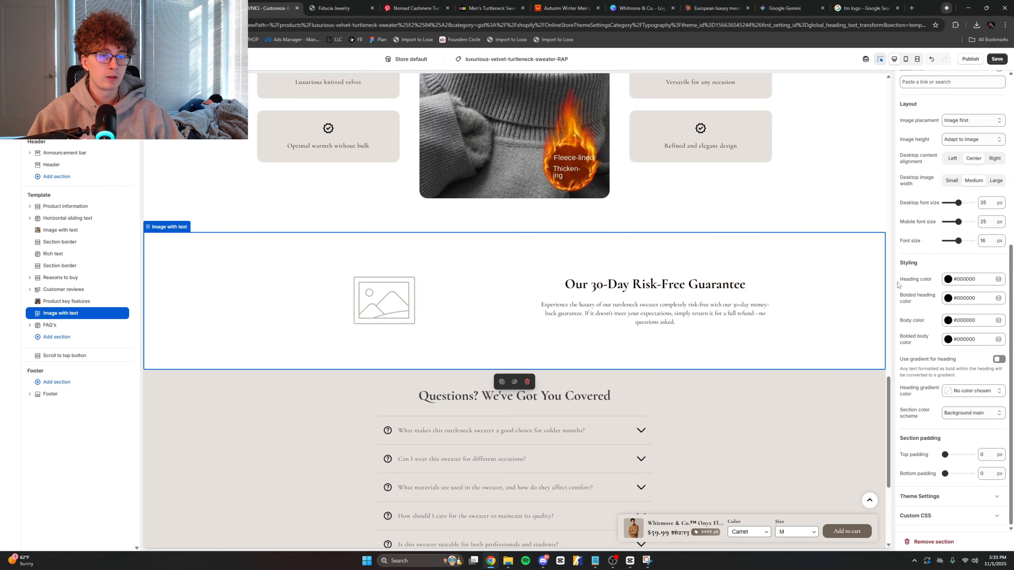
# Step: Review the trimmed product page up to its header and save the template changes
pyautogui.scroll(5, 724, 303)
pyautogui.scroll(-9, 723, 304)
pyautogui.scroll(17, 752, 328)
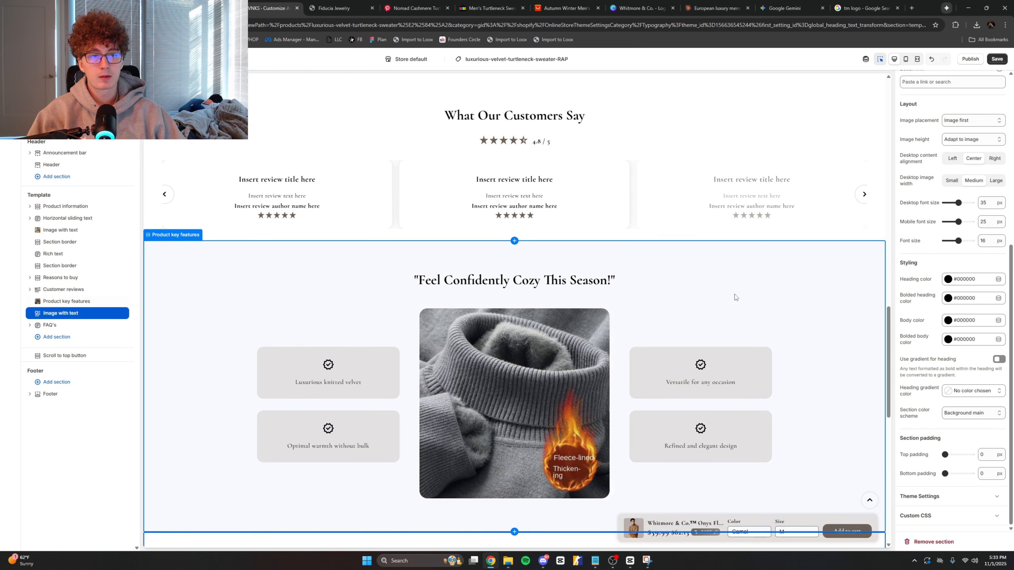
pyautogui.scroll(15, 753, 310)
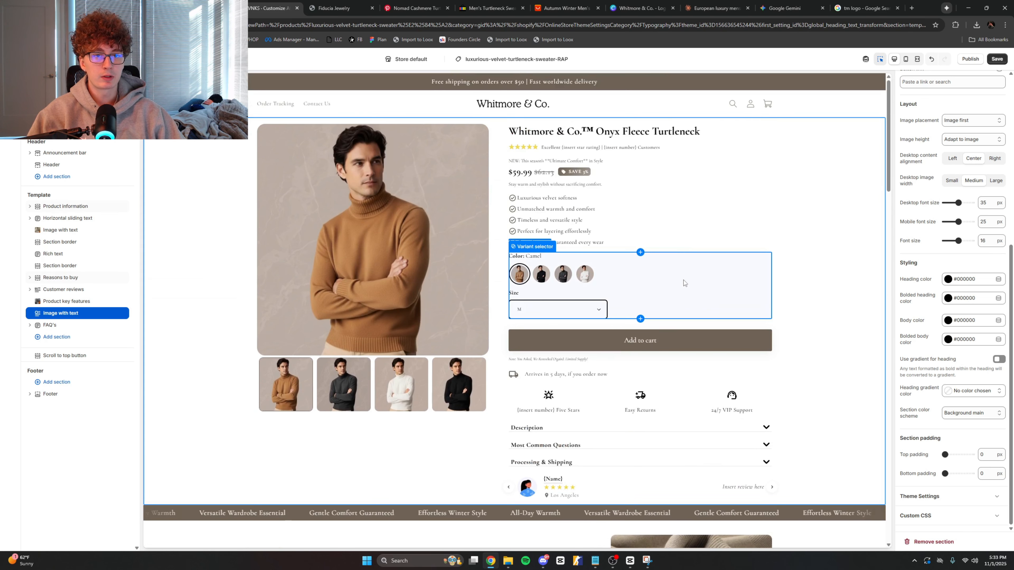
pyautogui.hotkey('ctrl', 's')
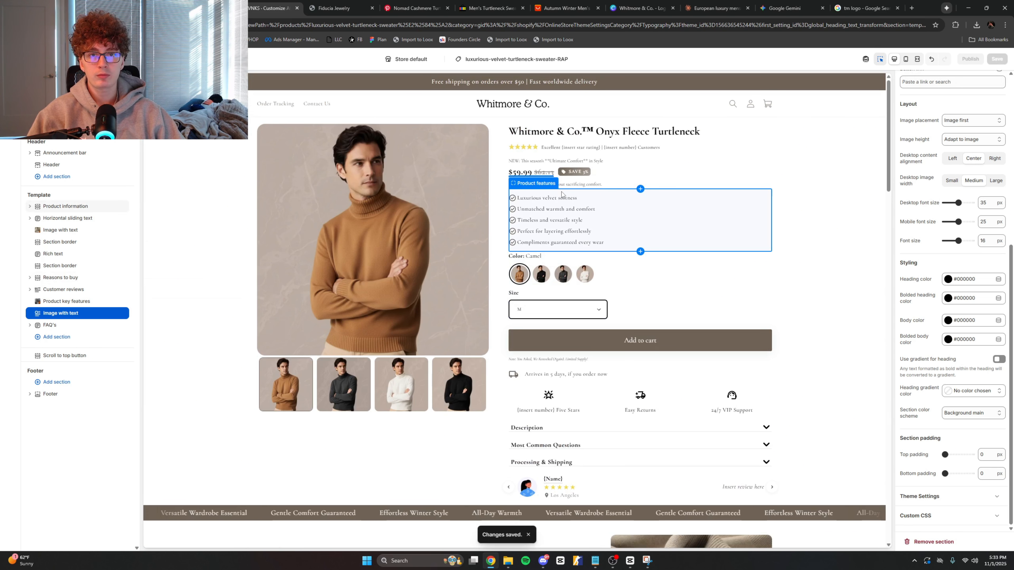
# Step: Preview the product page at full width, capture a screenshot of the gallery and product information area, and return to the desktop view
pyautogui.scroll(-5, 429, 285)
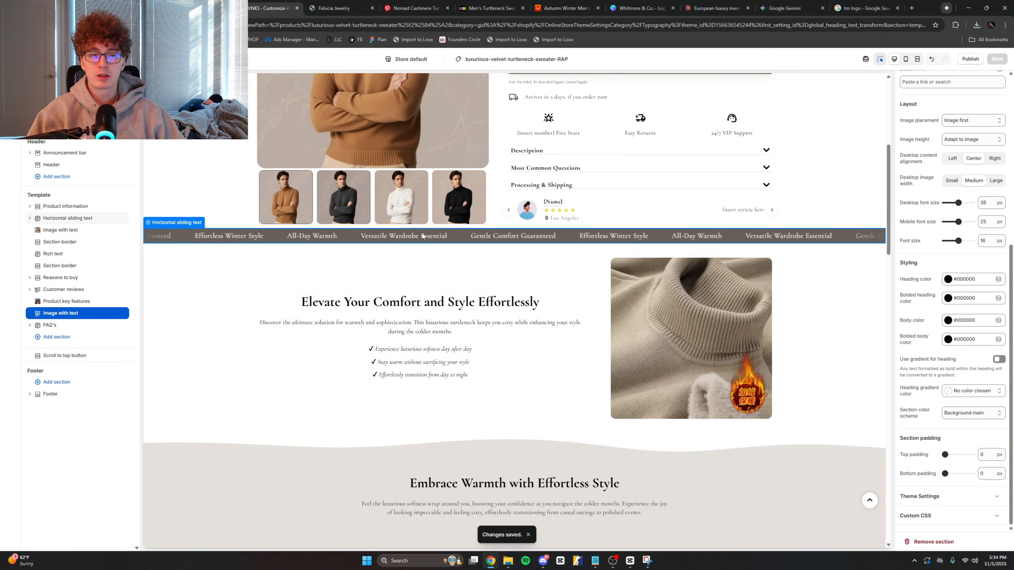
pyautogui.scroll(-3, 427, 236)
pyautogui.click(918, 59)
pyautogui.scroll(9, 535, 199)
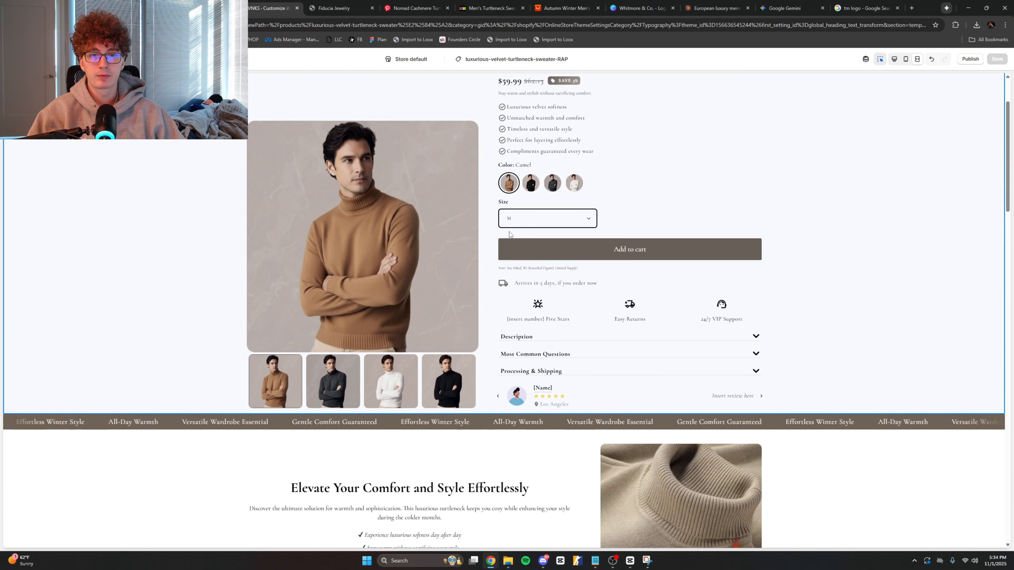
pyautogui.scroll(1, 507, 312)
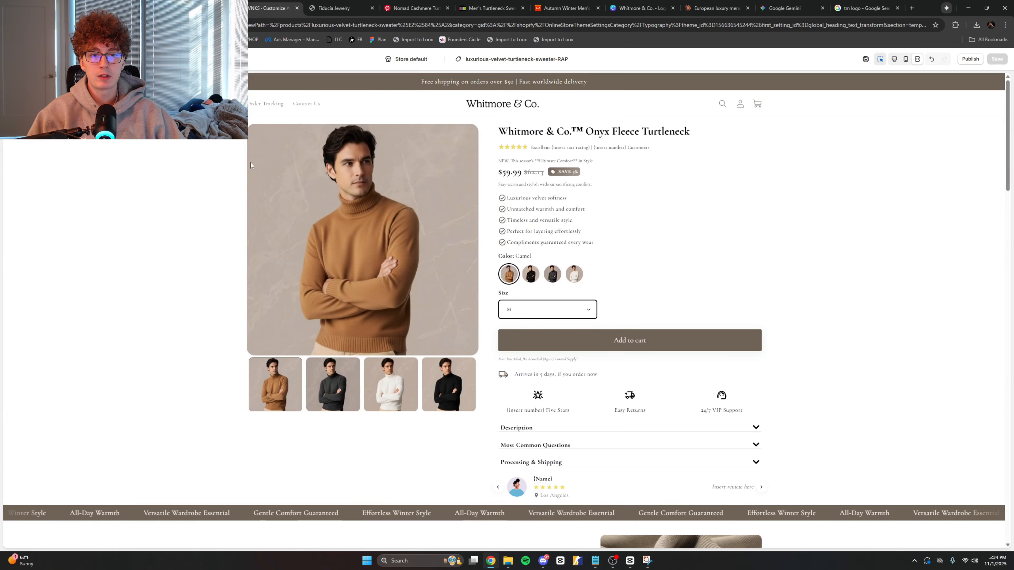
pyautogui.press('super+shift+s')
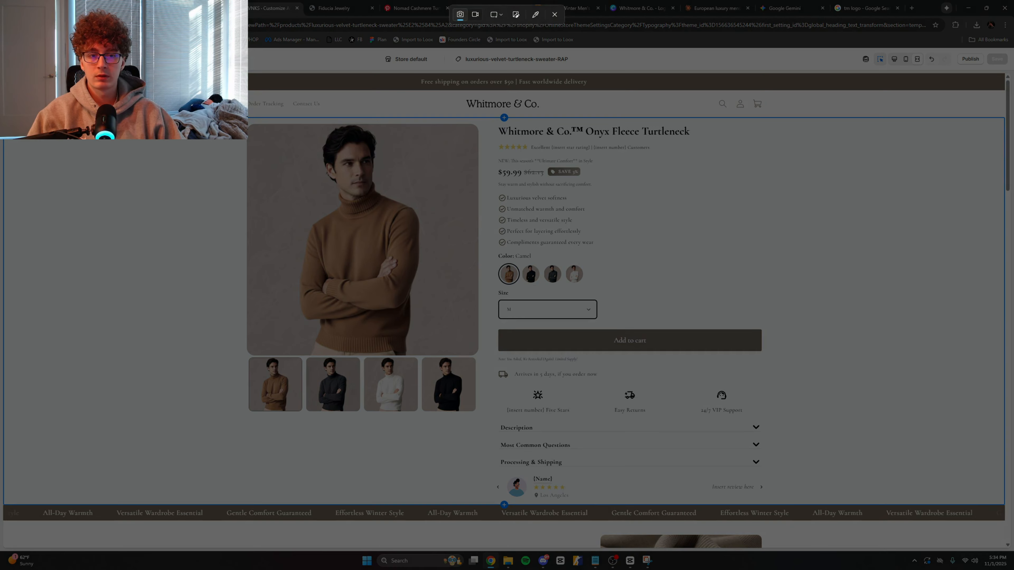
pyautogui.moveTo(233, 106); pyautogui.dragTo(822, 505)
pyautogui.click(894, 59)
# Step: Remove the placeholder image block and the Contact information block from the footer
pyautogui.scroll(-20, 515, 311)
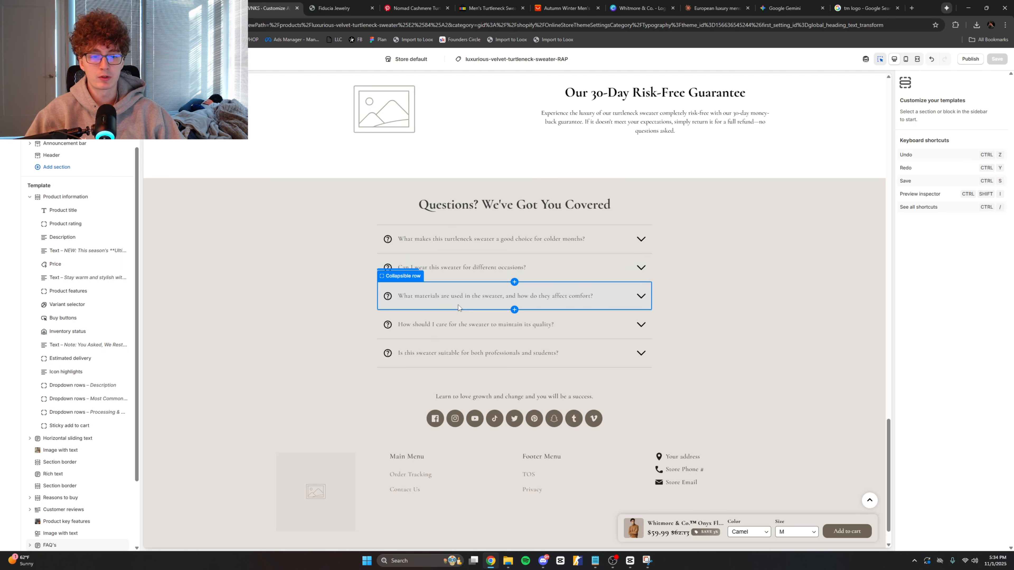
pyautogui.scroll(-1, 459, 307)
pyautogui.click(279, 433)
pyautogui.click(330, 506)
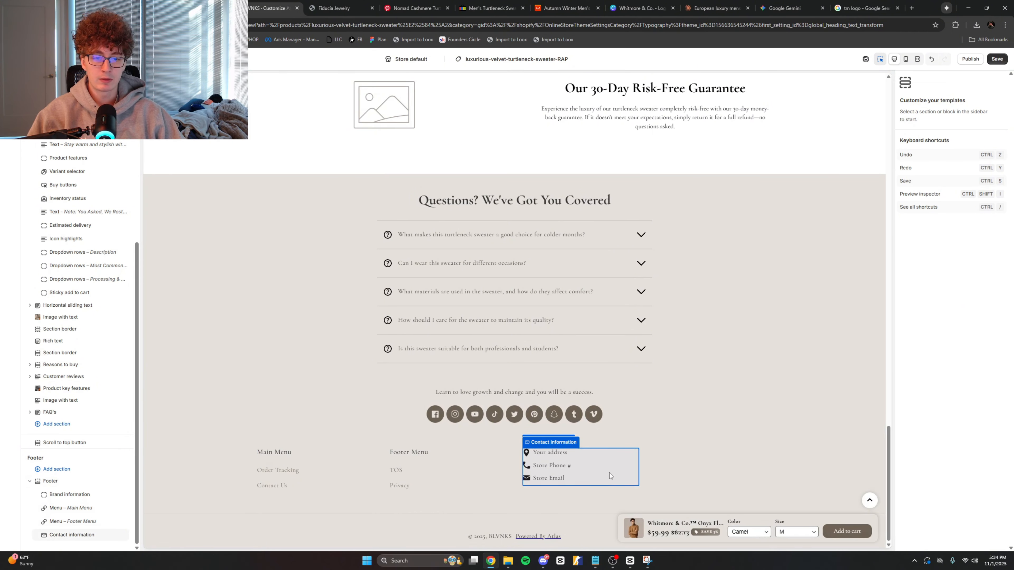
pyautogui.click(609, 473)
pyautogui.click(595, 495)
# Step: Remove the footer's Brand information block with the social icons and save the changes
pyautogui.click(611, 408)
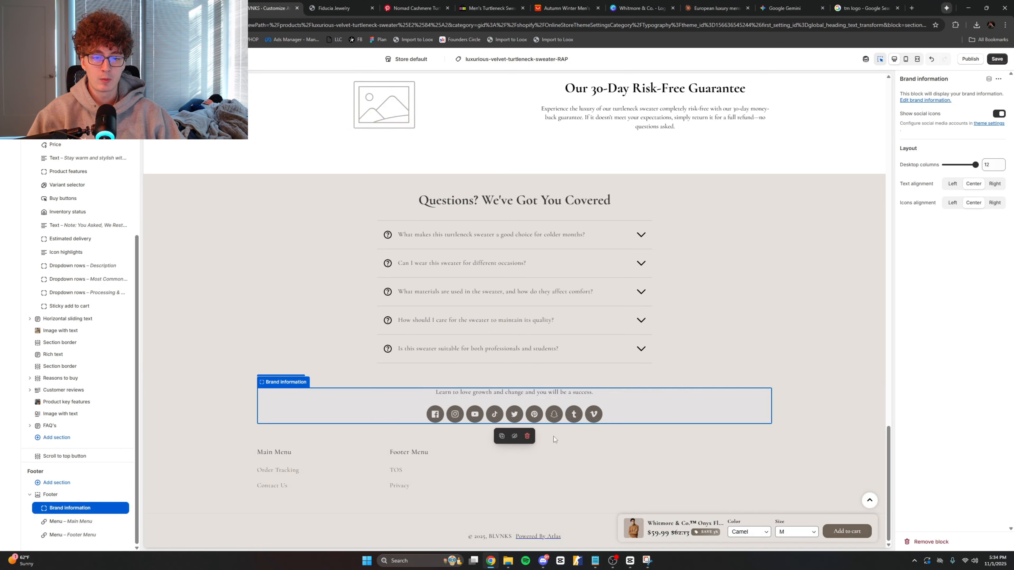
pyautogui.click(527, 436)
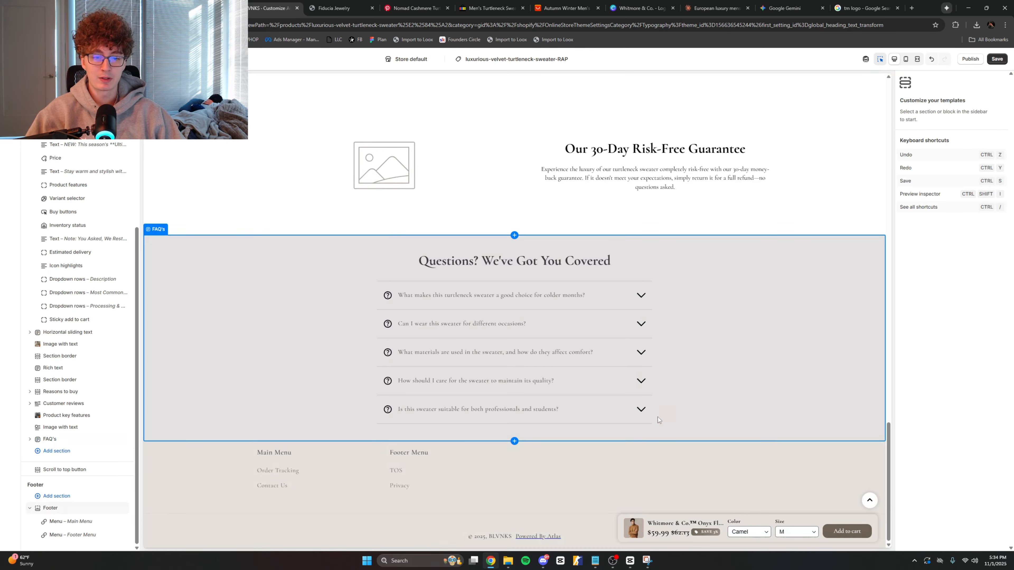
pyautogui.scroll(4, 795, 227)
pyautogui.hotkey('ctrl', 's')
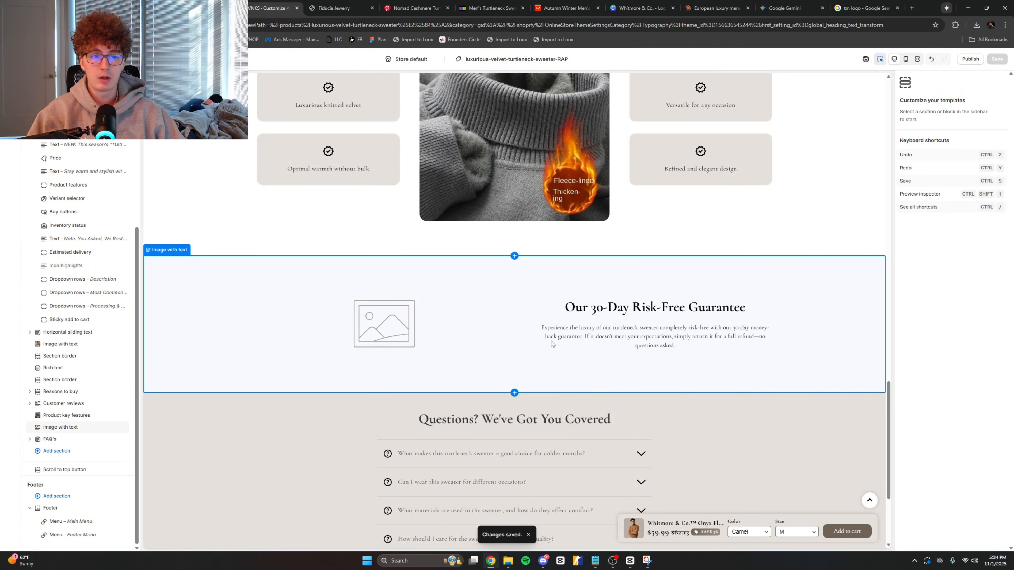
# Step: Look over the page and open the footer's "Powered By Atlas" branding text for editing
pyautogui.scroll(14, 636, 374)
pyautogui.scroll(-18, 597, 383)
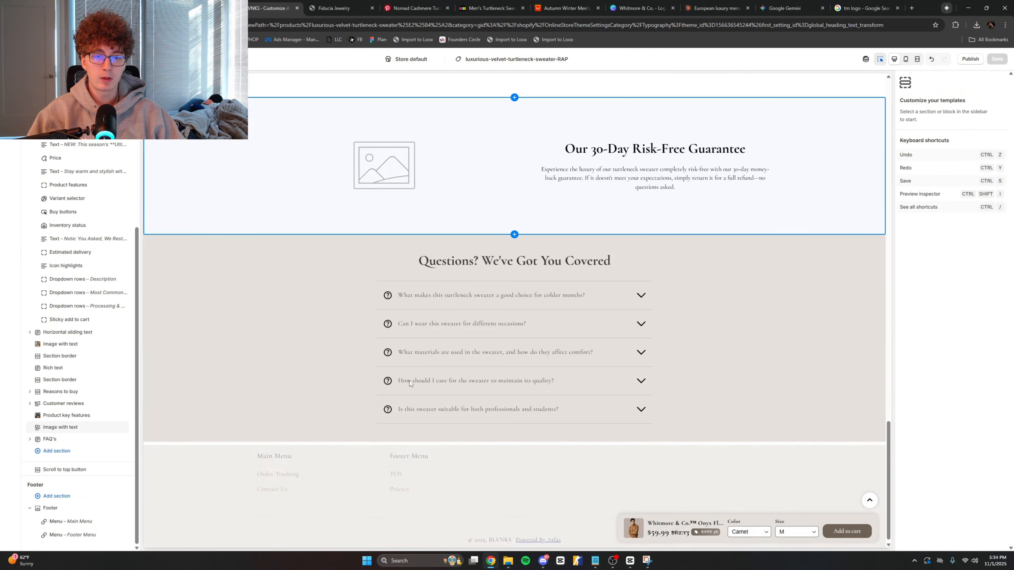
pyautogui.click(549, 537)
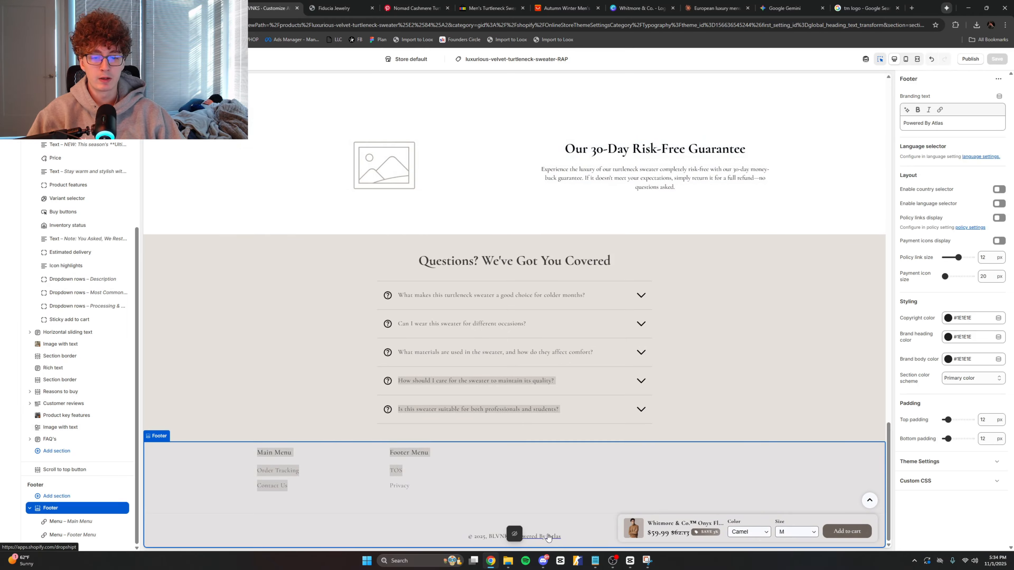
pyautogui.click(548, 532)
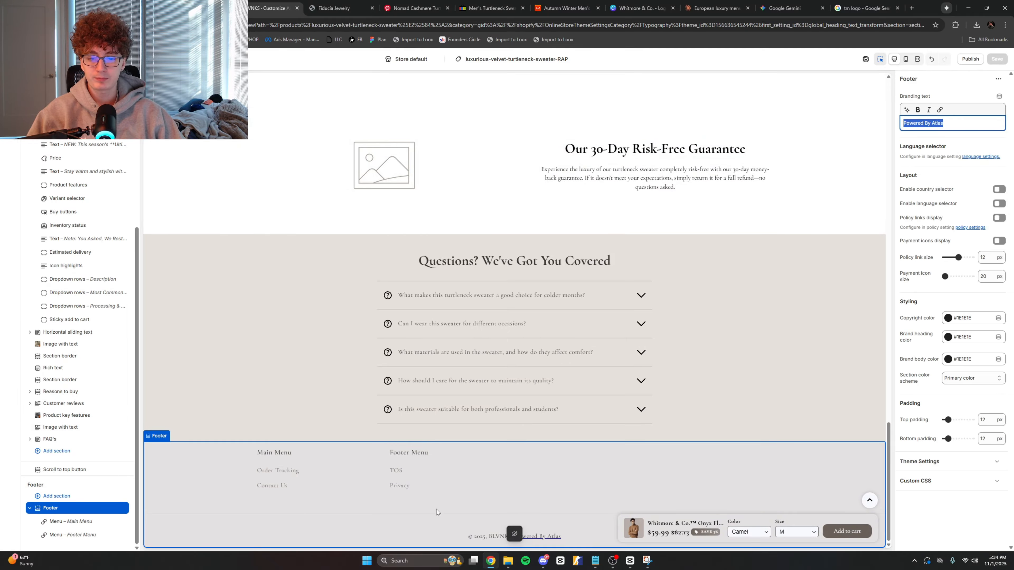
pyautogui.click(330, 397)
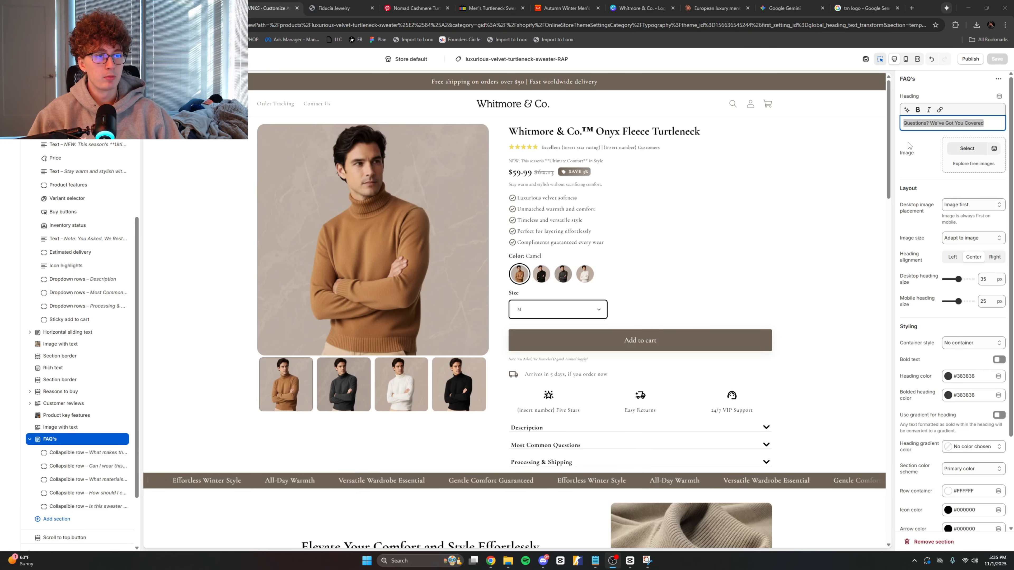
pyautogui.click(967, 148)
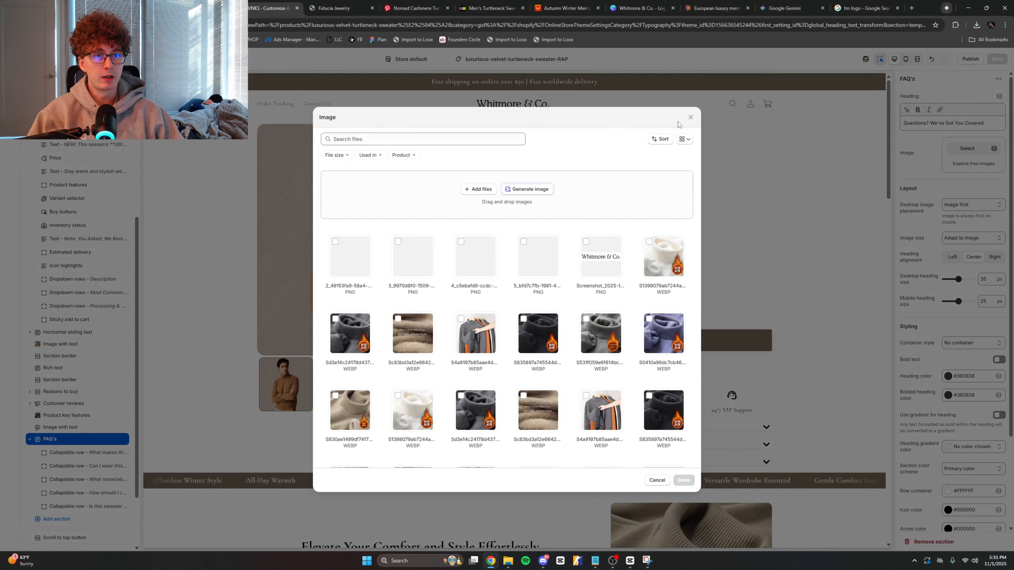
pyautogui.click(691, 117)
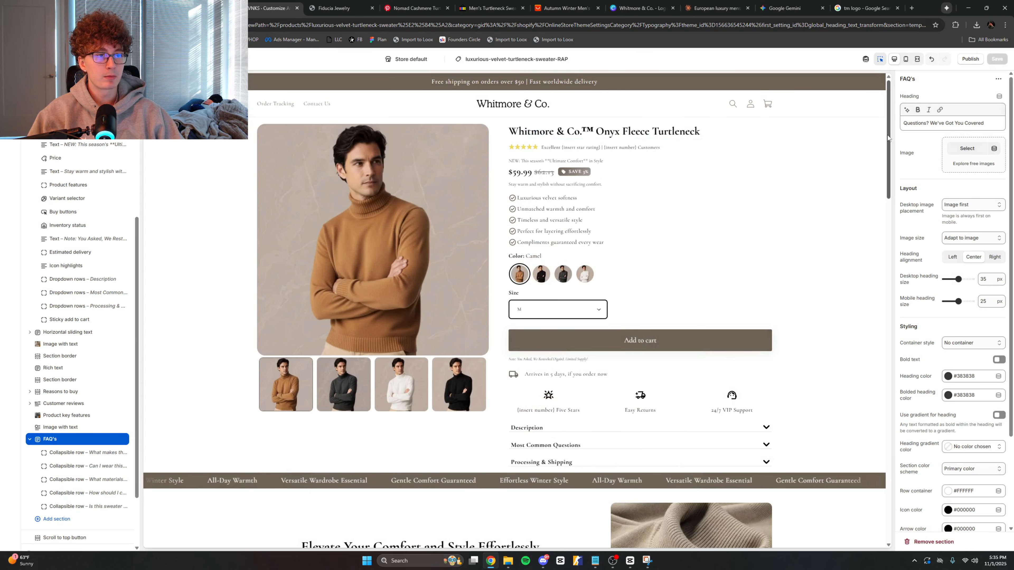
# Step: Capture a screenshot of the product gallery and information area at the top of the page and attach it to the Claude brand-name chat
pyautogui.moveTo(888, 137); pyautogui.dragTo(887, 292)
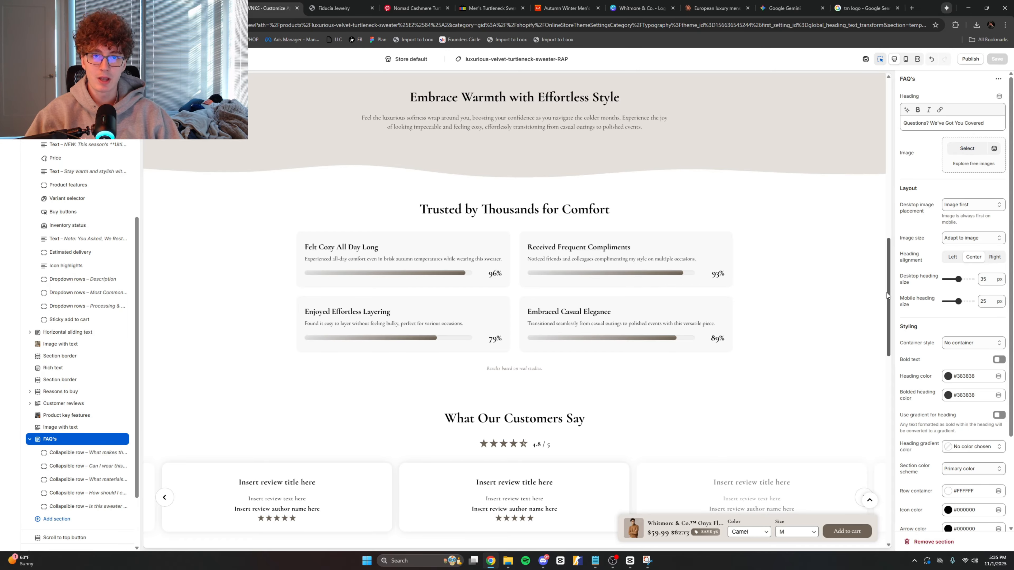
pyautogui.moveTo(887, 292); pyautogui.dragTo(867, 324)
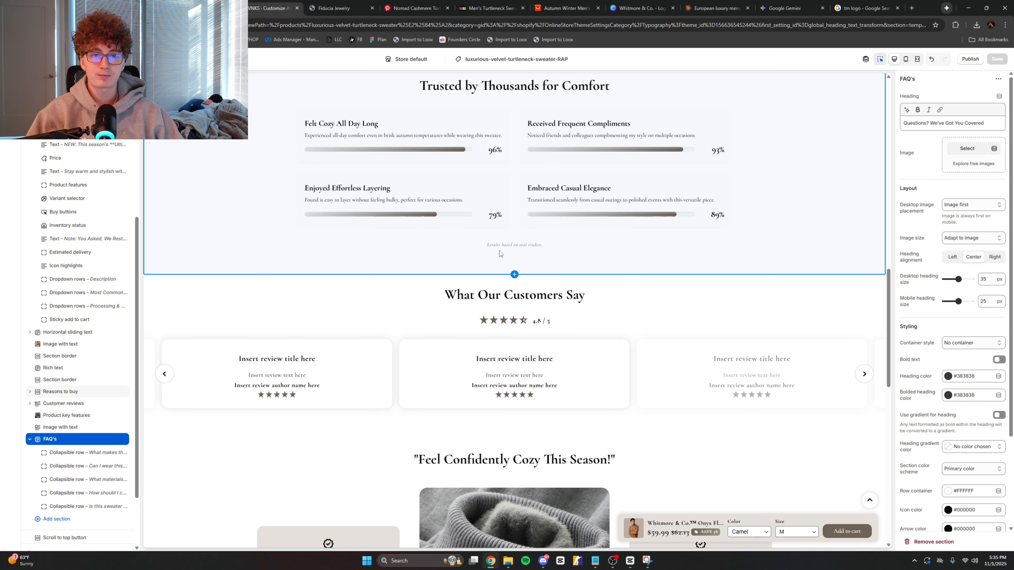
pyautogui.scroll(-6, 605, 263)
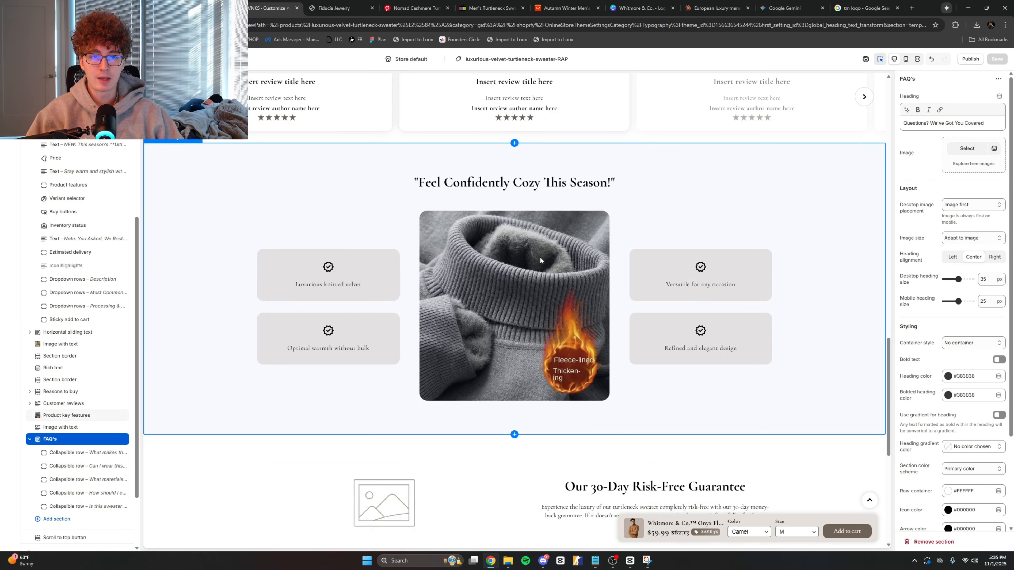
pyautogui.scroll(20, 540, 260)
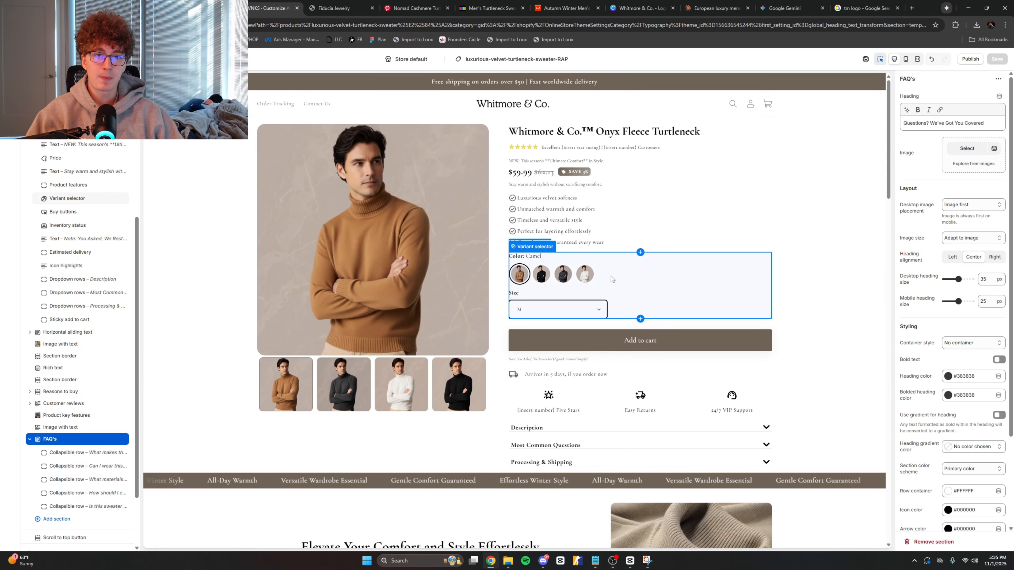
pyautogui.scroll(-6, 583, 258)
pyautogui.scroll(6, 583, 258)
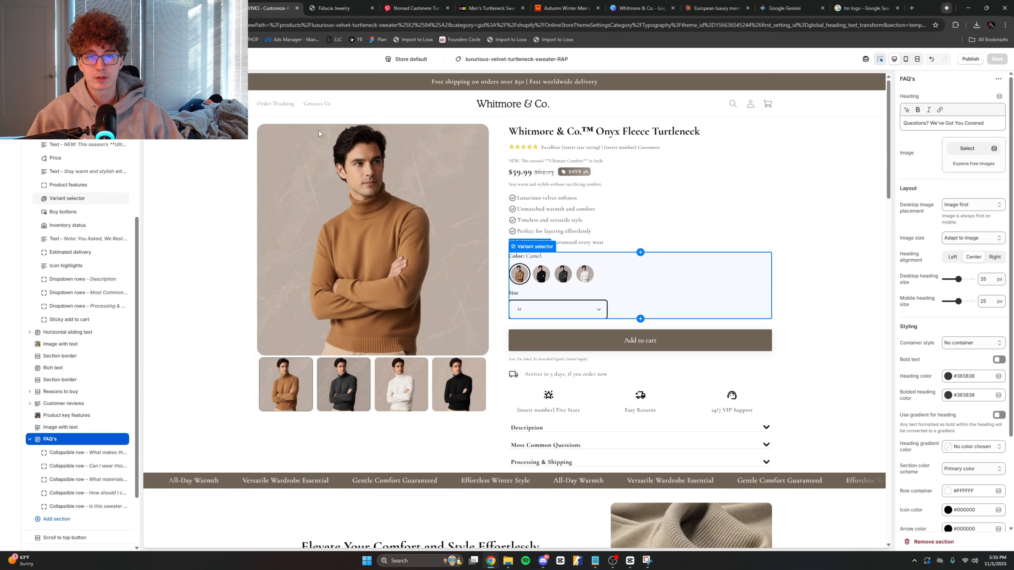
pyautogui.press('super+shift+s')
pyautogui.moveTo(143, 72); pyautogui.dragTo(864, 459)
pyautogui.click(715, 8)
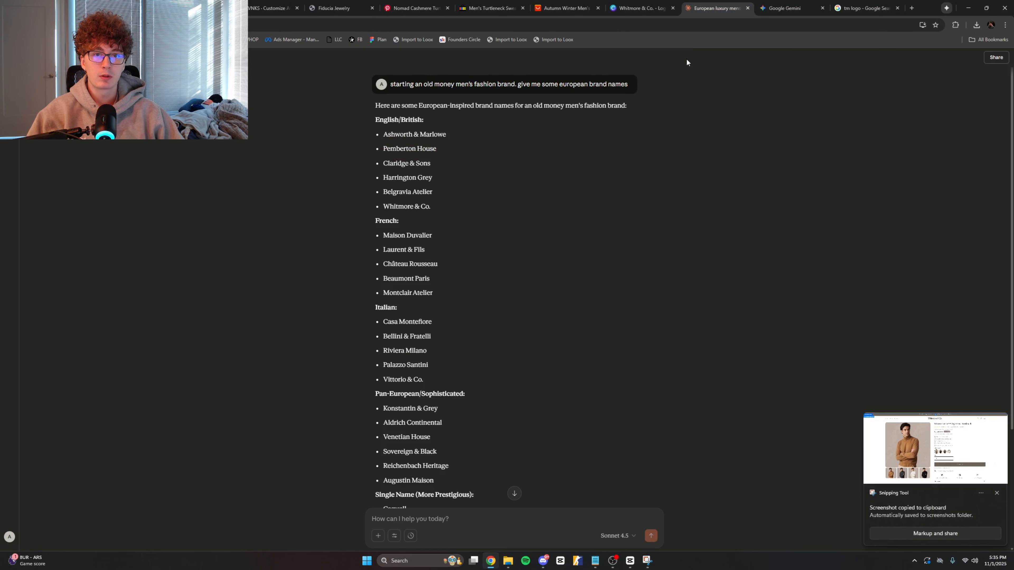
pyautogui.scroll(-4, 516, 286)
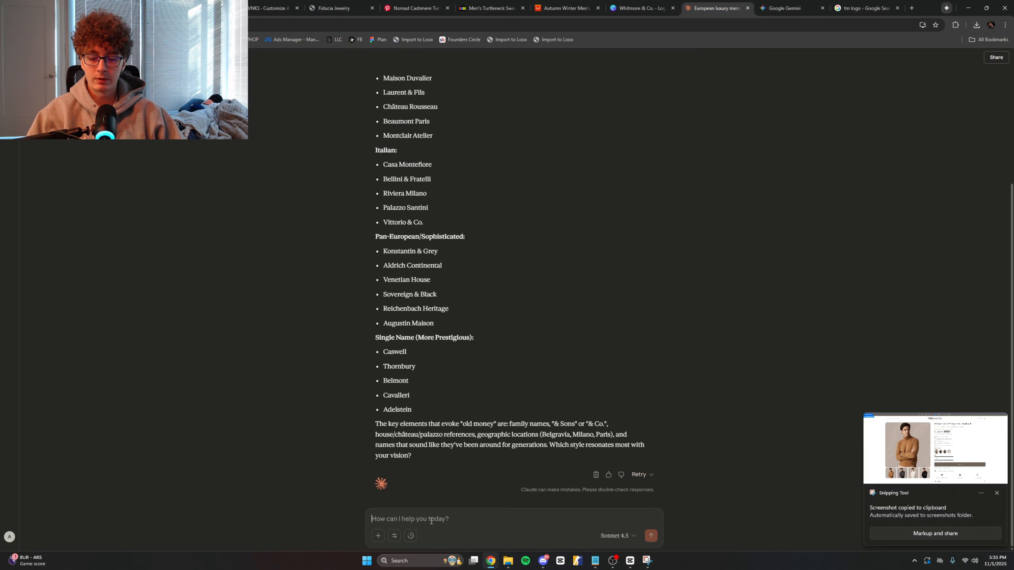
pyautogui.hotkey('ctrl', 'v')
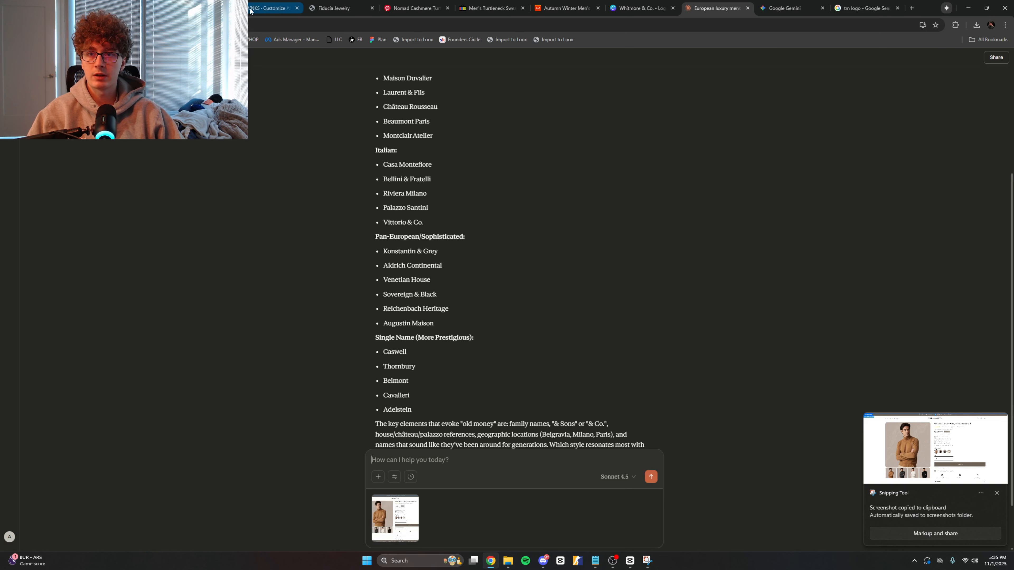
# Step: Capture the "Elevate Your Comfort and Style Effortlessly" and "Embrace Warmth with Effortless Style" sections in one screenshot and attach it to the Claude chat
pyautogui.click(250, 11)
pyautogui.scroll(-10, 219, 187)
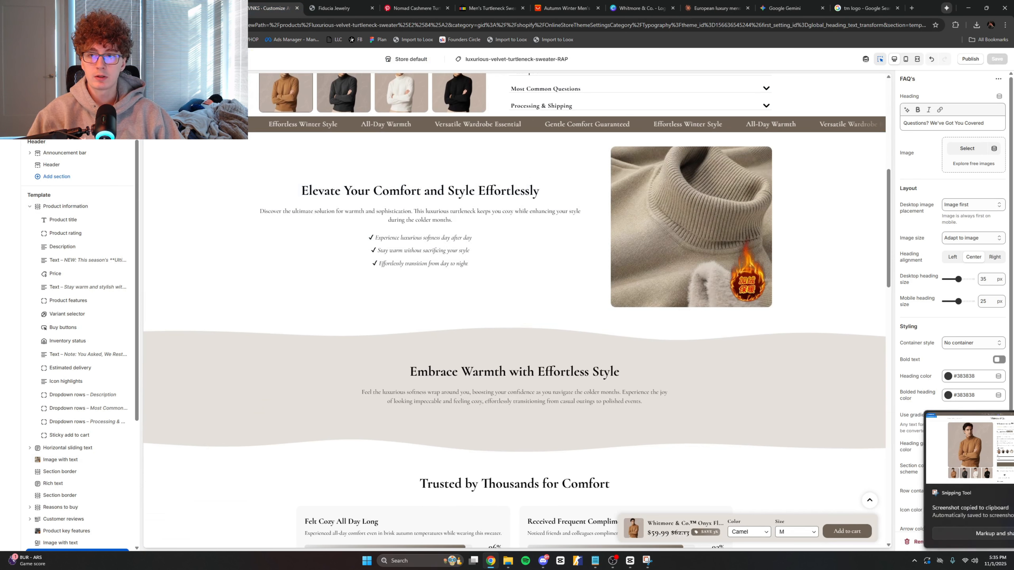
pyautogui.press('super+shift+s')
pyautogui.moveTo(143, 115); pyautogui.dragTo(885, 482)
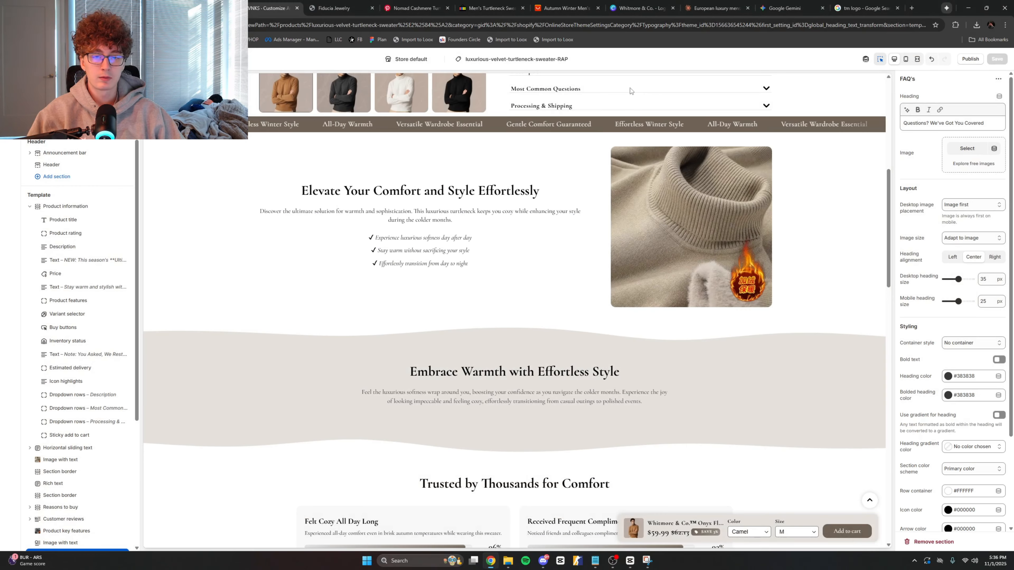
pyautogui.click(703, 8)
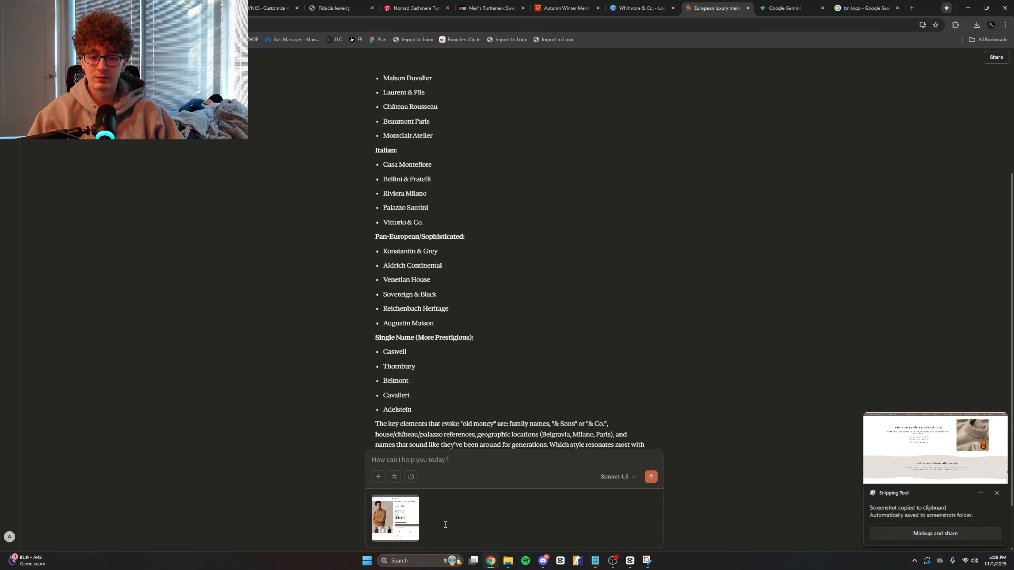
pyautogui.hotkey('ctrl', 'v')
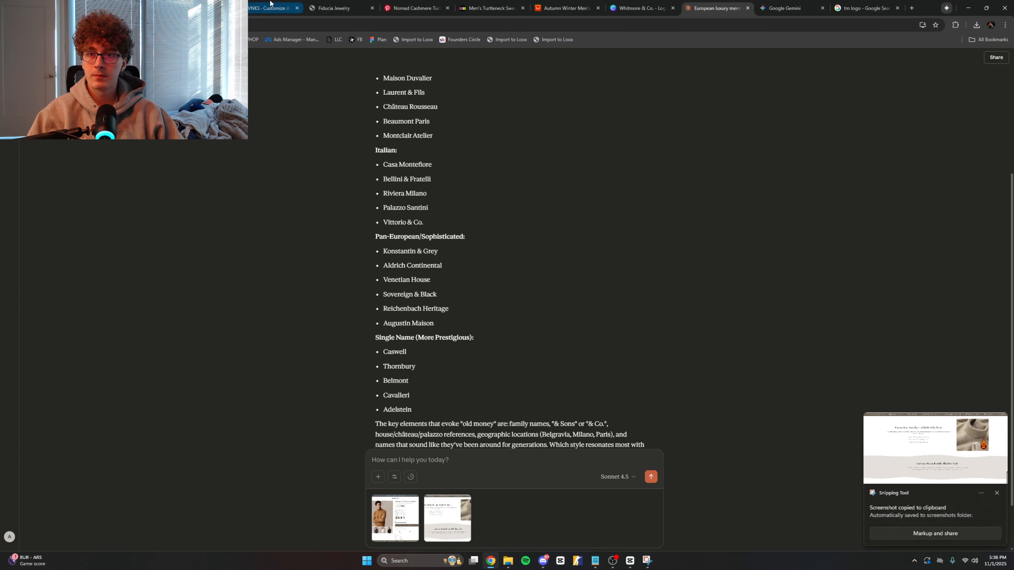
# Step: Capture the "Trusted by Thousands for Comfort" and customer reviews sections in one screenshot and add it to the Claude message
pyautogui.click(267, 8)
pyautogui.scroll(-9, 425, 324)
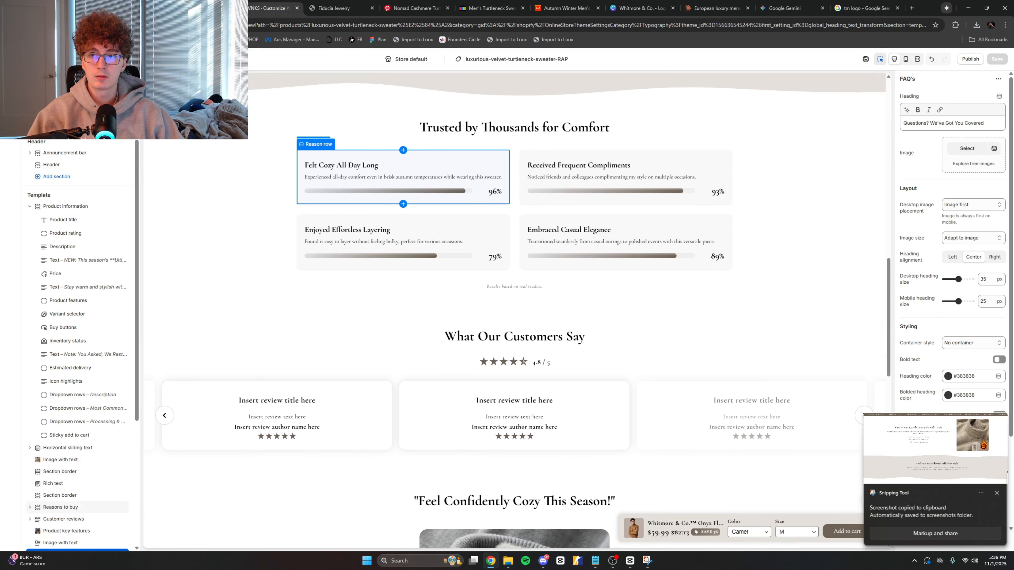
pyautogui.press('super+shift+s')
pyautogui.moveTo(142, 100); pyautogui.dragTo(865, 485)
pyautogui.click(715, 8)
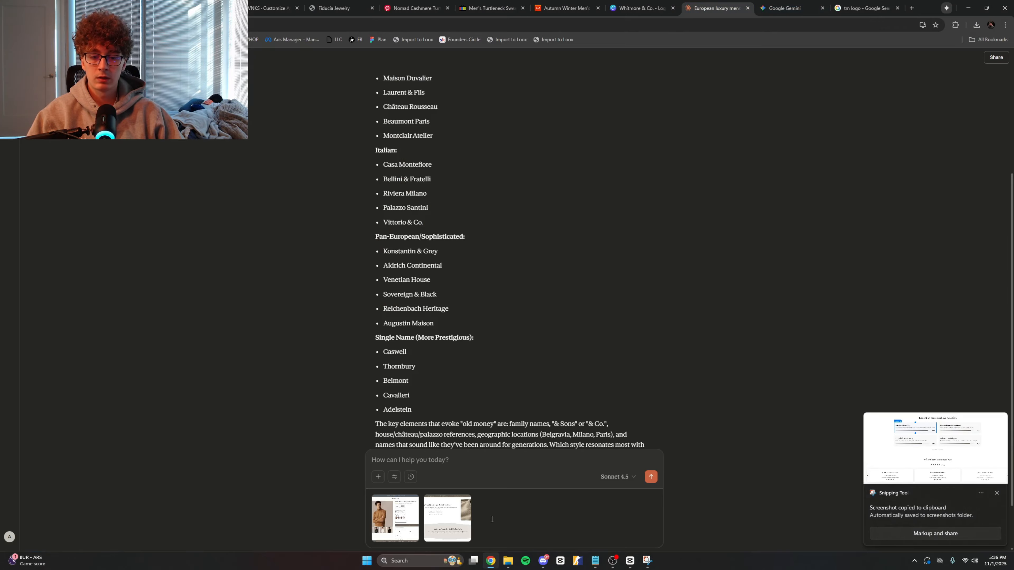
pyautogui.hotkey('ctrl', 'v')
# Step: Capture the "Feel Confidently Cozy This Season!" key features section as a screenshot and add it to the Claude message
pyautogui.click(268, 8)
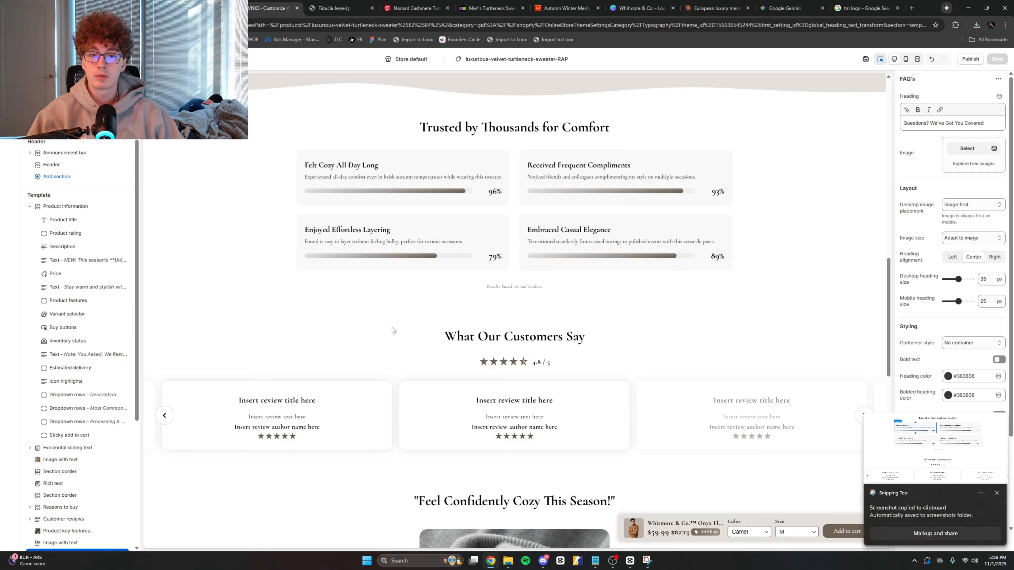
pyautogui.scroll(-8, 390, 326)
pyautogui.scroll(-4, 360, 315)
pyautogui.scroll(3, 295, 289)
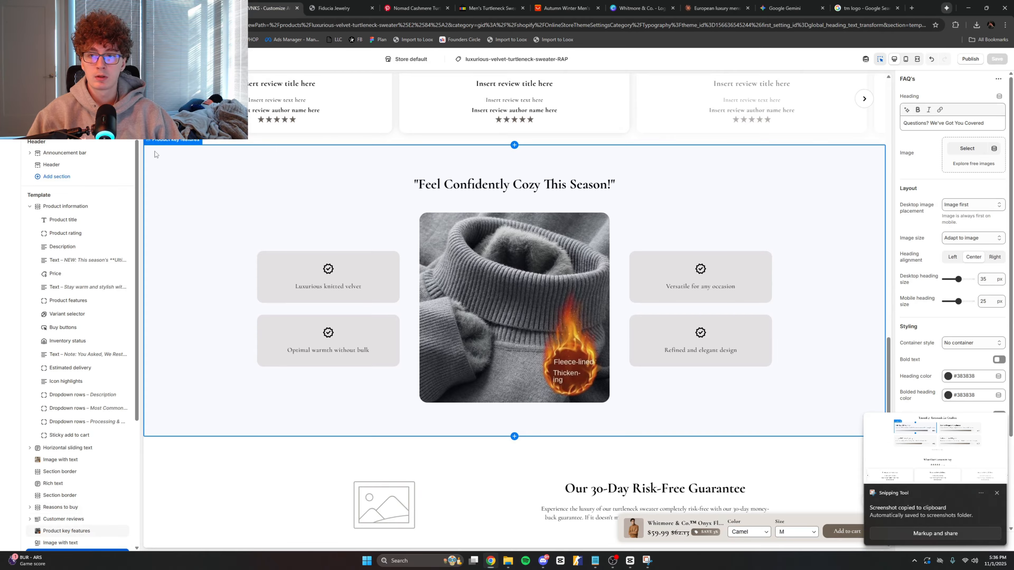
pyautogui.press('super+shift+s')
pyautogui.moveTo(144, 139); pyautogui.dragTo(881, 436)
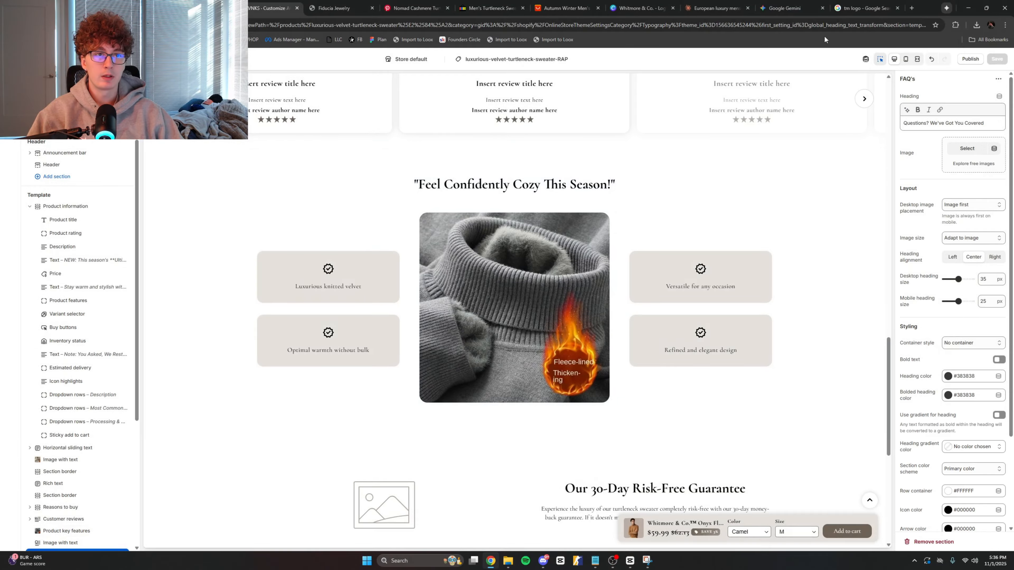
pyautogui.click(715, 7)
pyautogui.hotkey('ctrl', 'v')
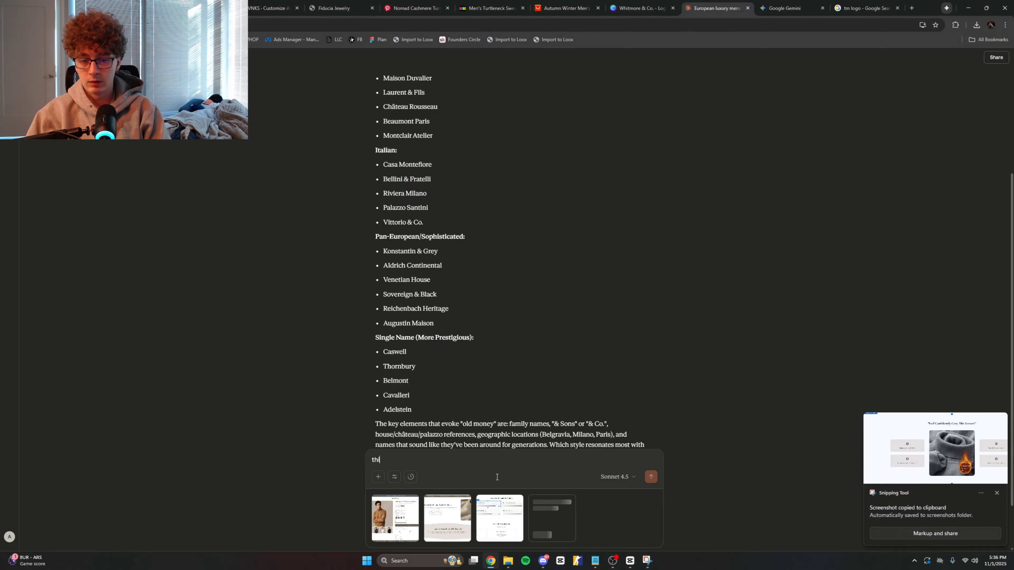
# Step: Ask Claude to replace all copy in the pictured store sections with copy fitting an ICP of men 18-40 who want to look 'old money' and expensive
pyautogui.write('this is my current s')
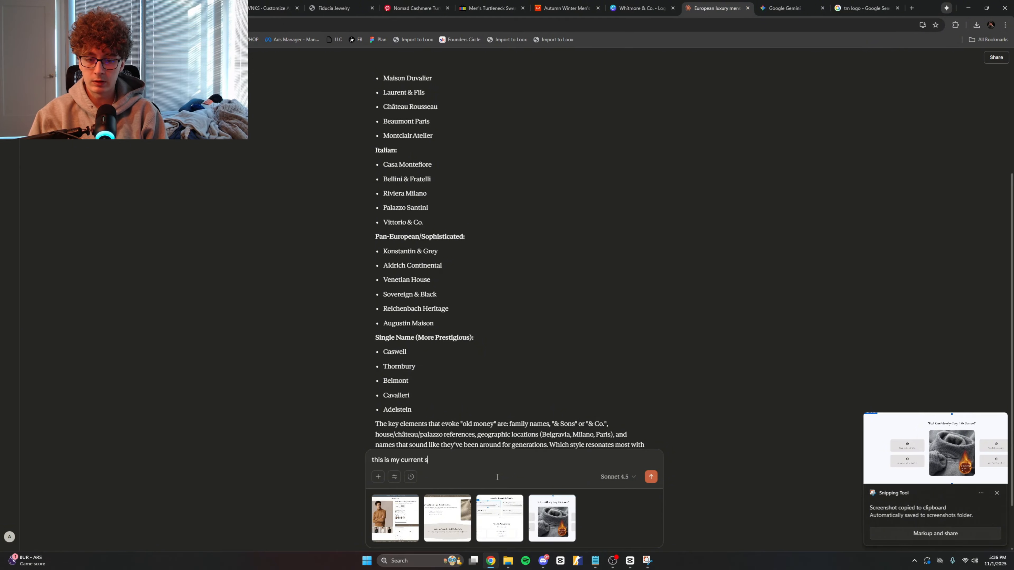
pyautogui.write('tore layoud.')
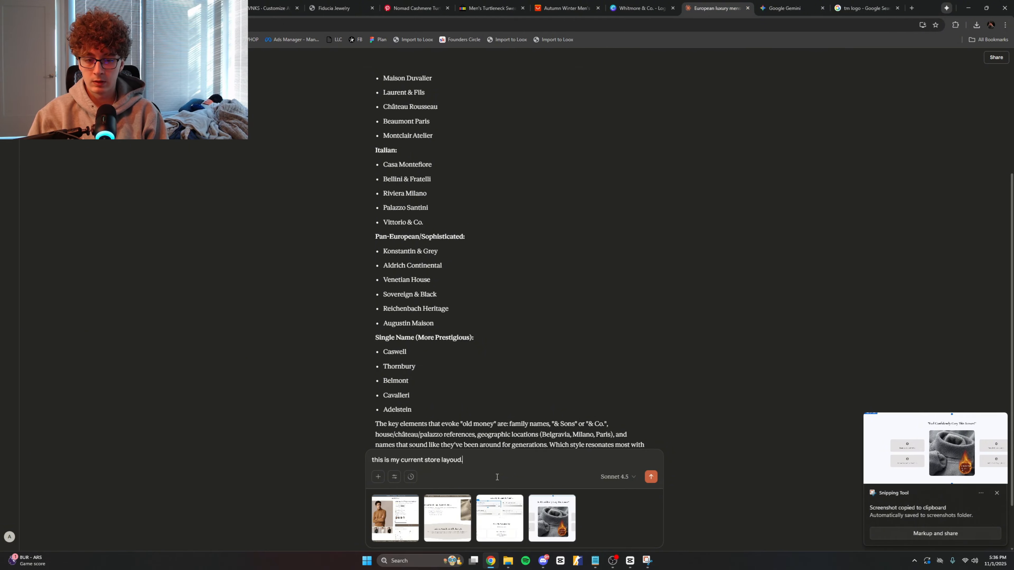
pyautogui.write('t')
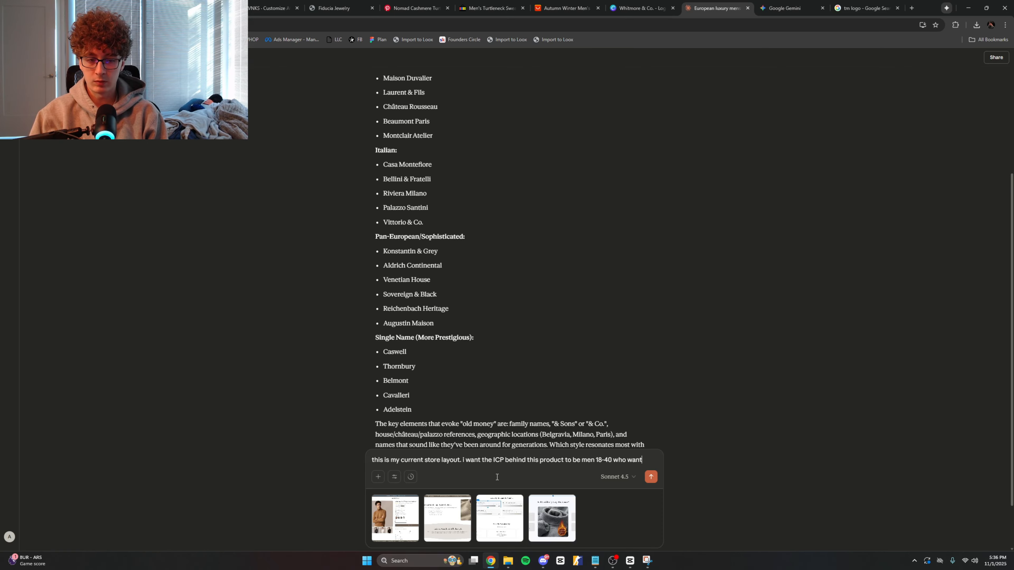
pyautogui.write('ok')
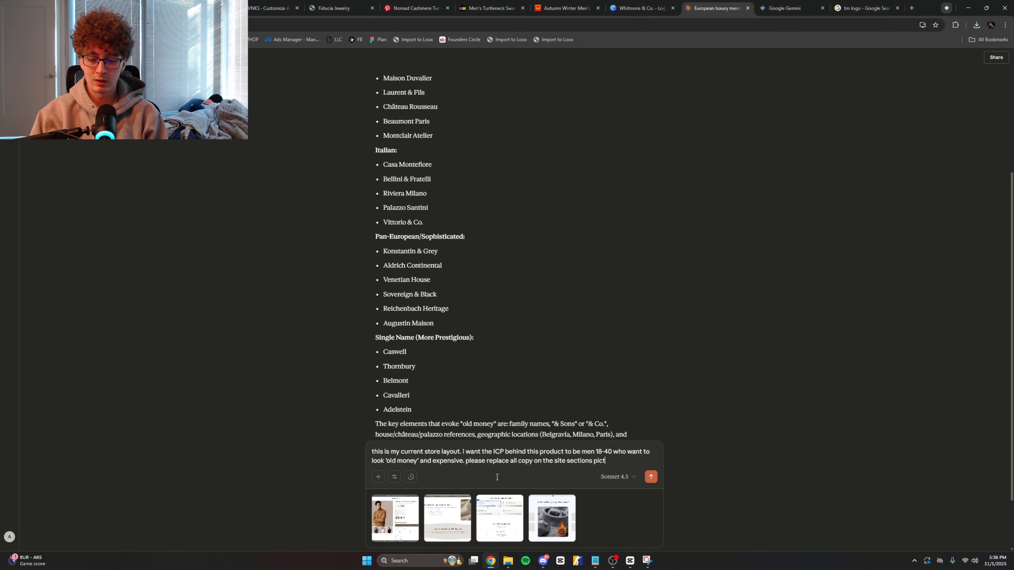
pyautogui.write('ting copy pertaining to that ICP.')
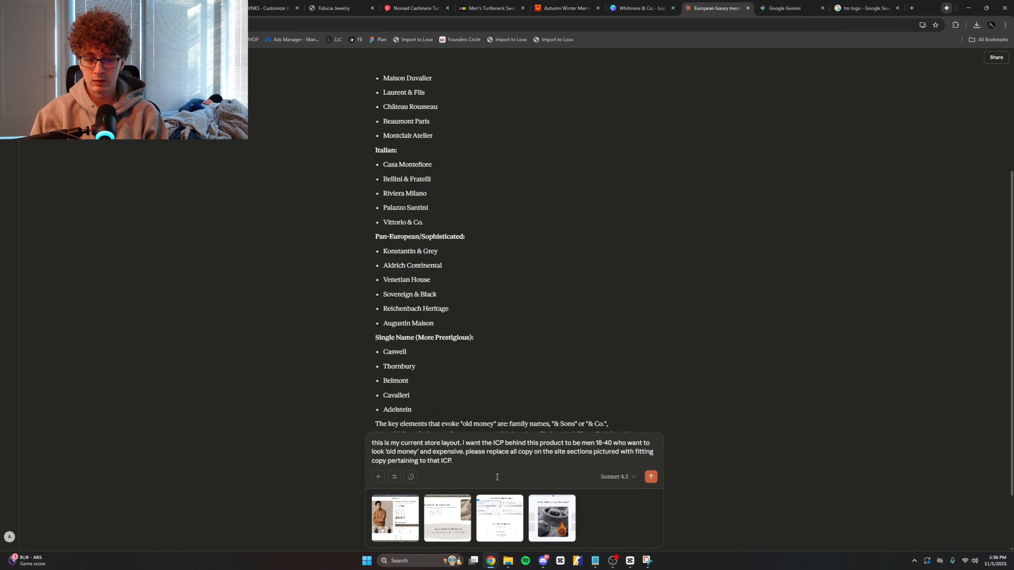
pyautogui.press('Return')
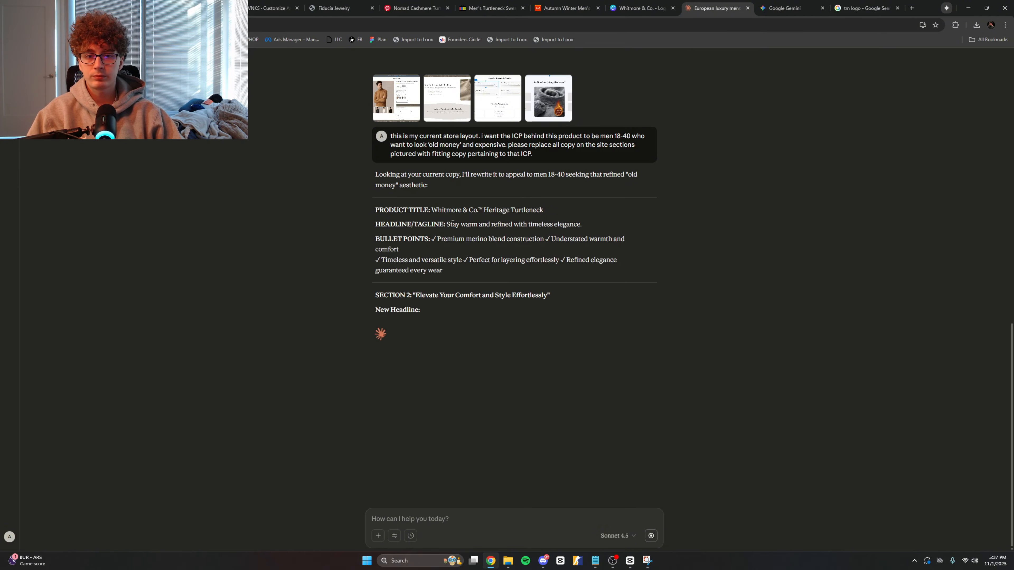
# Step: Copy Claude's tagline and replace the text block above the price in the Shopify theme editor with "Stay warm and refined with timeless elegance."
pyautogui.moveTo(448, 225); pyautogui.dragTo(583, 225)
pyautogui.hotkey('ctrl', 'c')
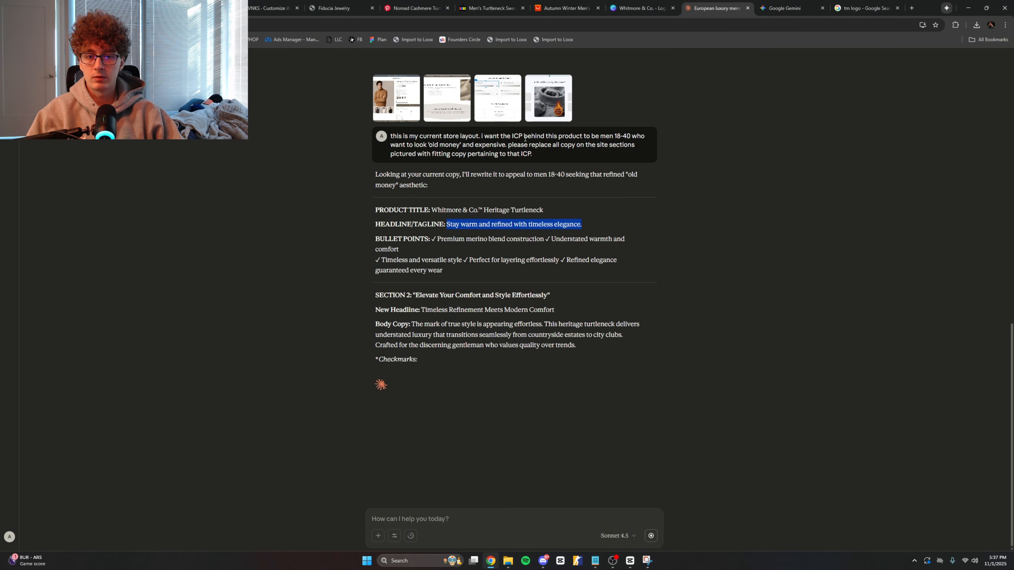
pyautogui.click(271, 8)
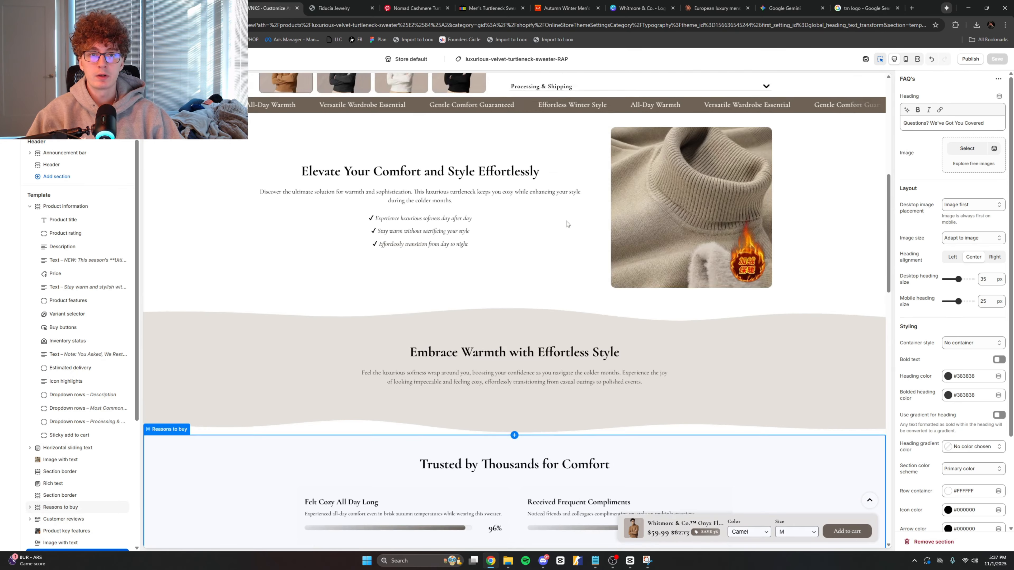
pyautogui.scroll(10, 567, 221)
pyautogui.click(667, 161)
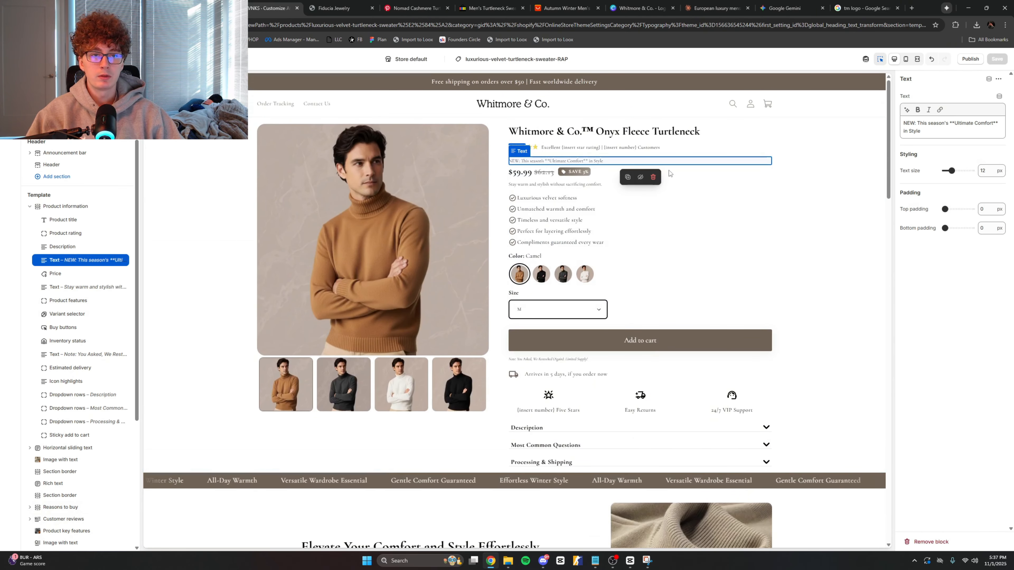
pyautogui.hotkey('ctrl', 'a')
pyautogui.hotkey('ctrl', 'v')
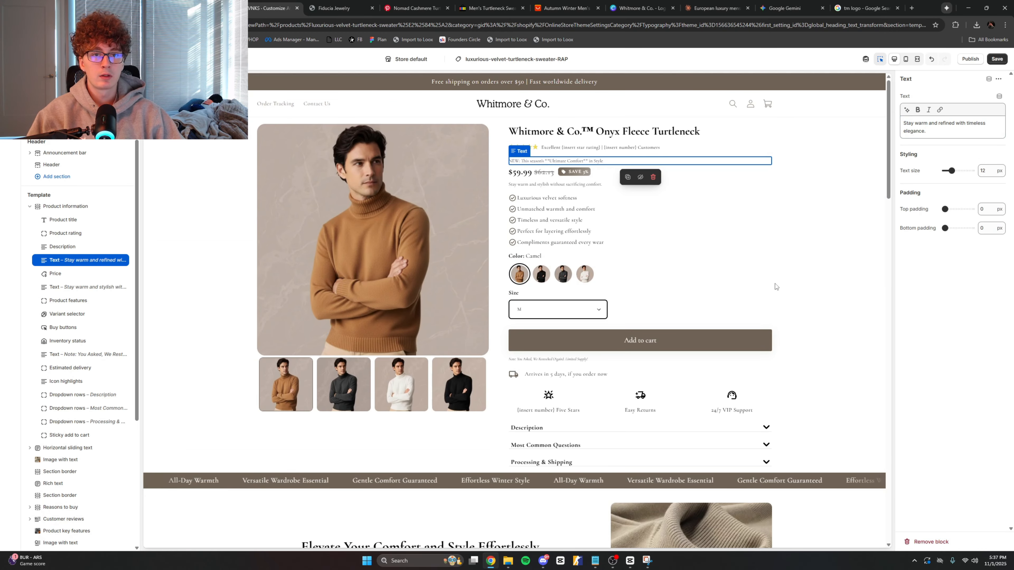
# Step: Remove the star rating block under the product title and the duplicate tagline text block below the price
pyautogui.click(615, 148)
pyautogui.click(653, 168)
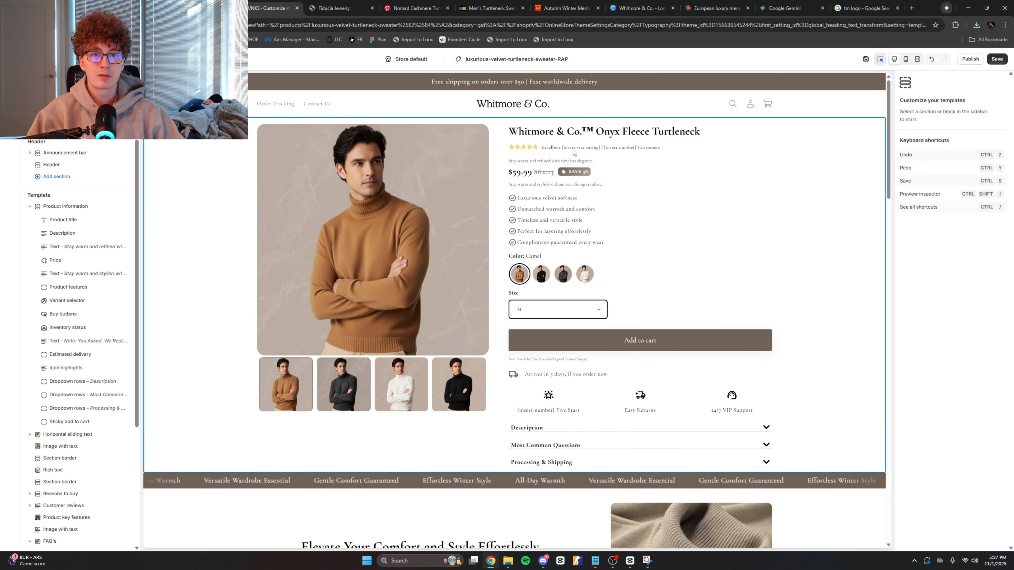
pyautogui.click(573, 152)
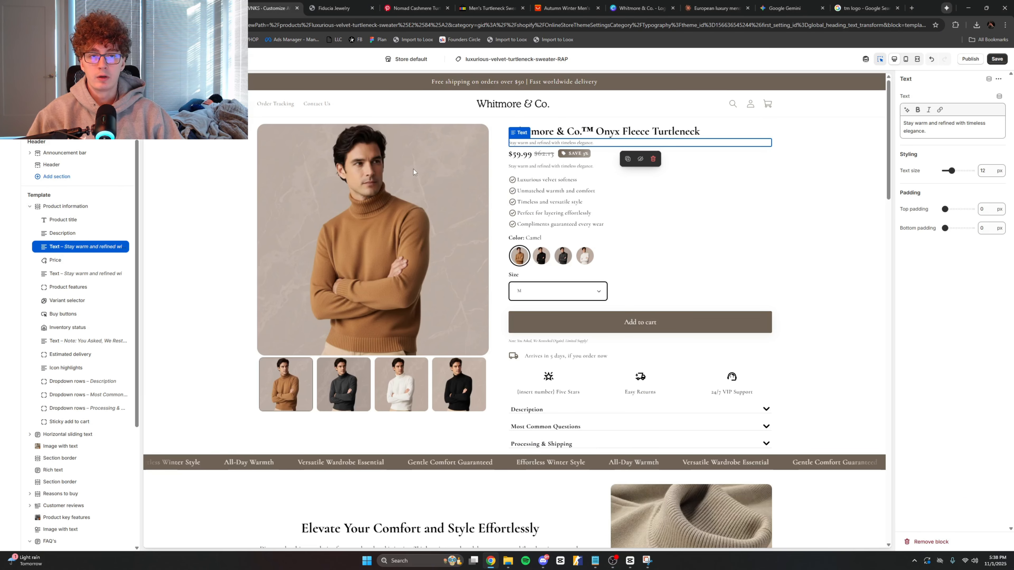
pyautogui.click(651, 166)
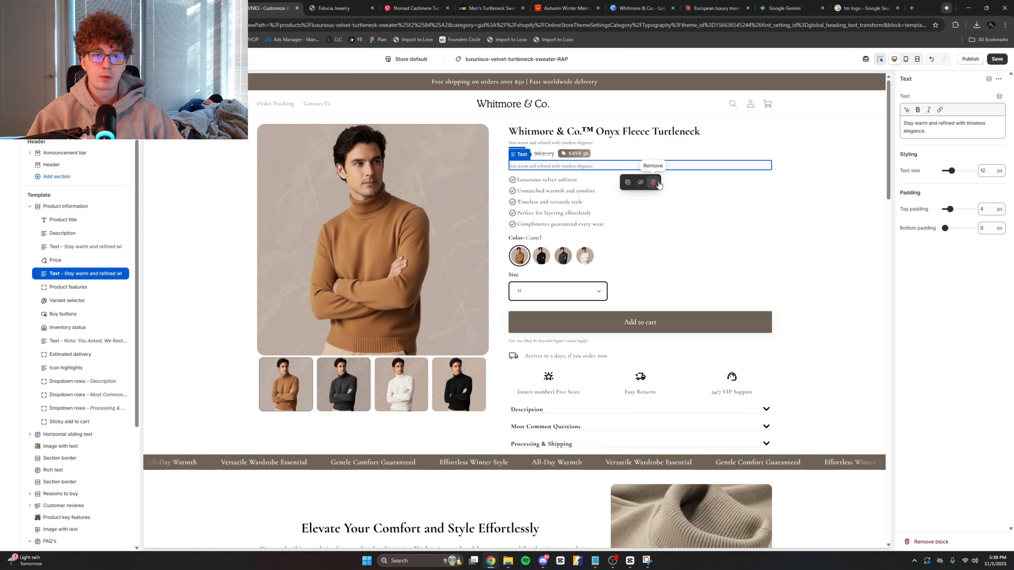
pyautogui.click(657, 181)
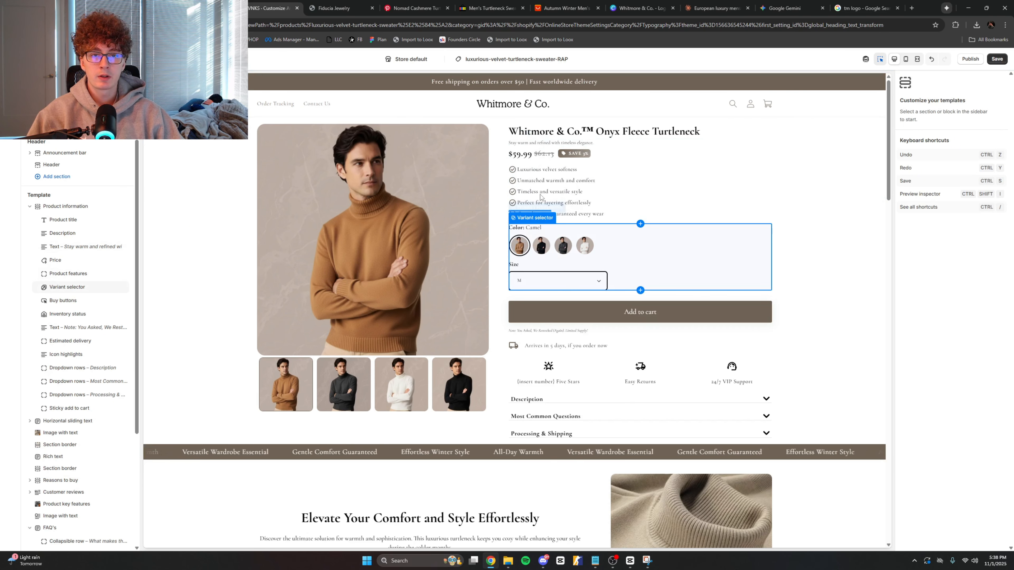
# Step: Copy Claude's first bullet point and replace the first product feature's text in the theme editor with "Premium merino blend construction"
pyautogui.click(715, 8)
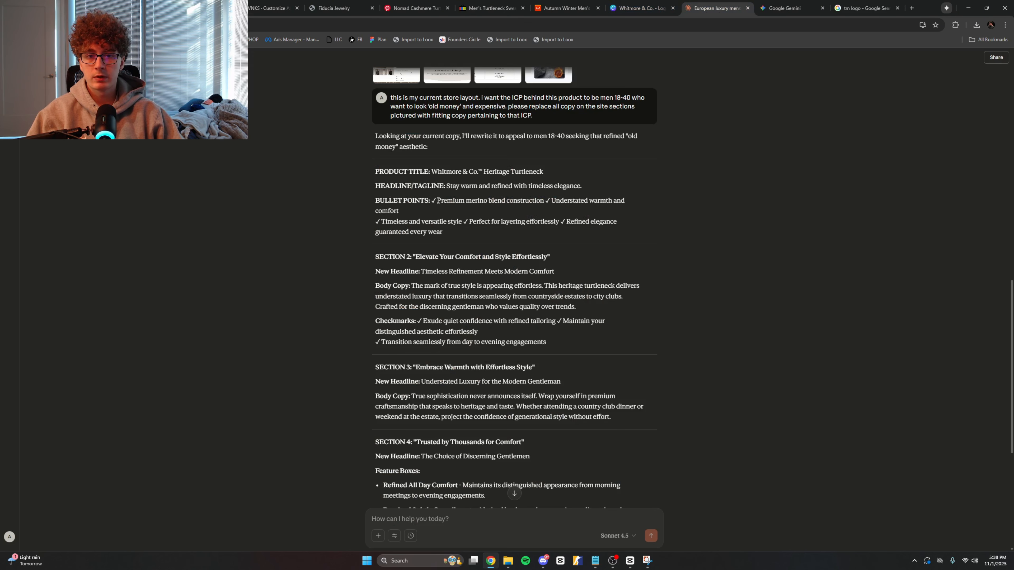
pyautogui.moveTo(438, 201); pyautogui.dragTo(527, 201)
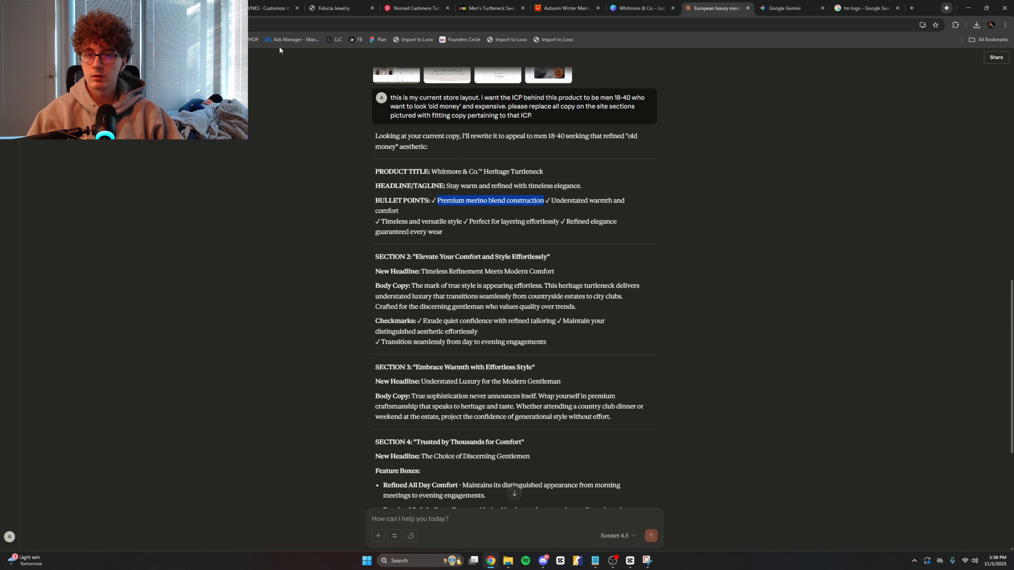
pyautogui.click(270, 8)
pyautogui.click(549, 171)
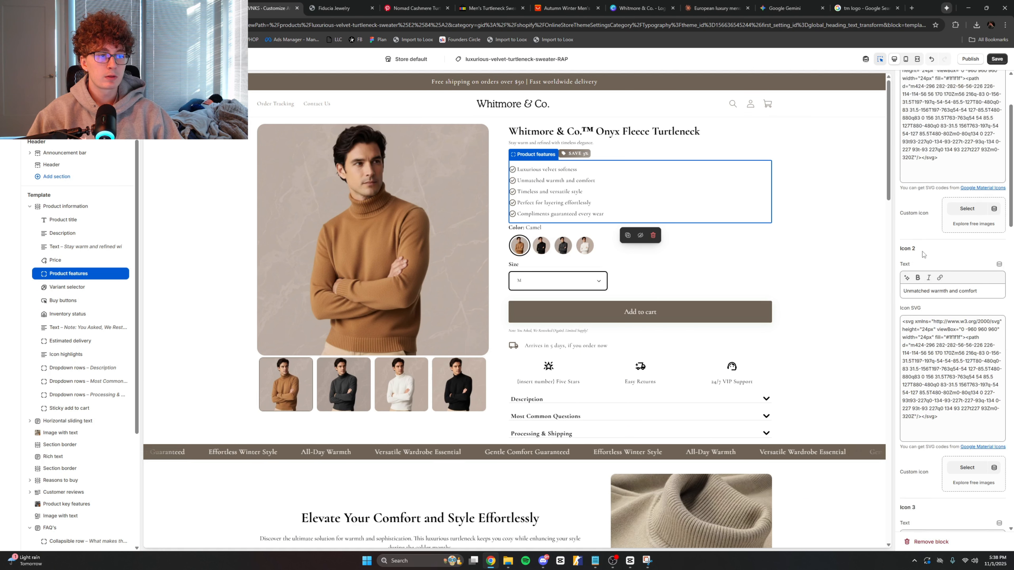
pyautogui.write('Premium merino blend construction')
# Step: Copy Claude's second bullet point and replace the second product feature's text with "Understated warmth and comfort"
pyautogui.click(703, 11)
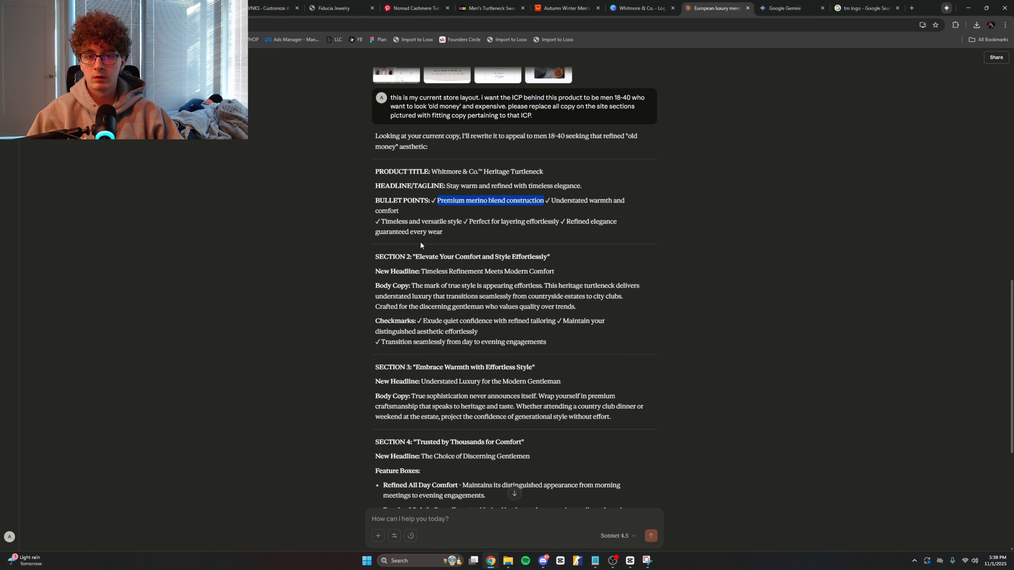
pyautogui.moveTo(553, 201); pyautogui.dragTo(605, 201)
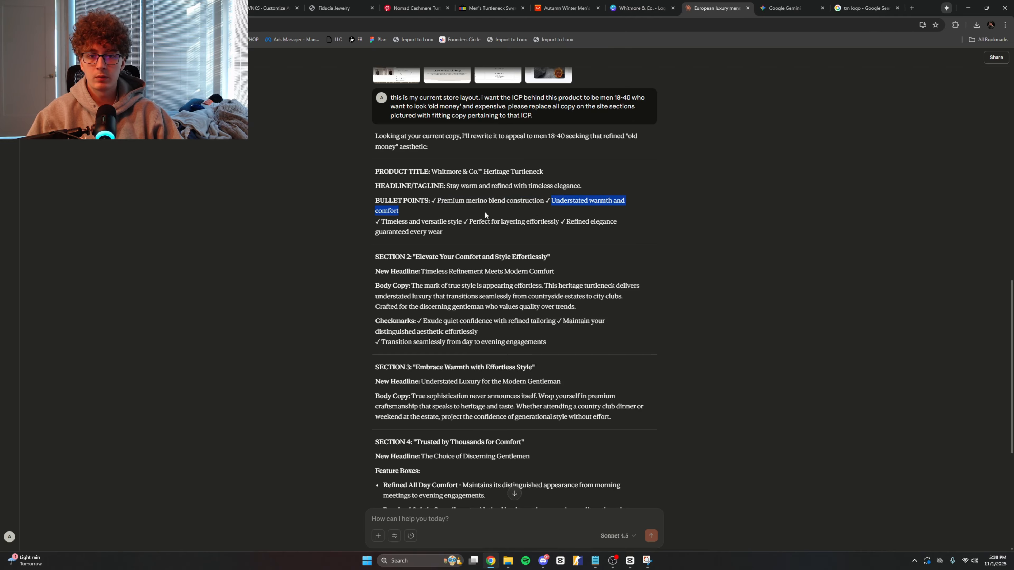
pyautogui.click(271, 8)
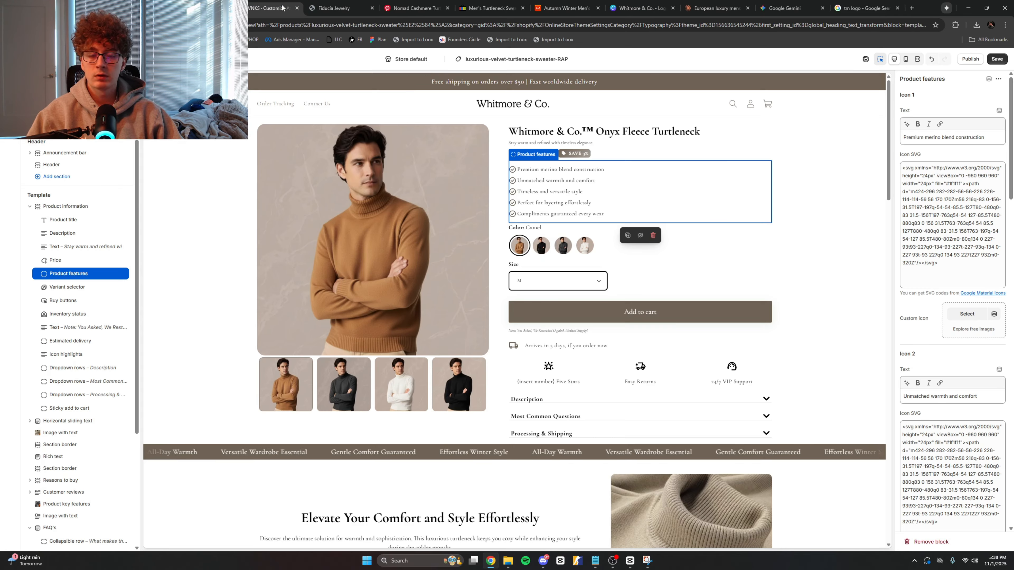
pyautogui.tripleClick(938, 394)
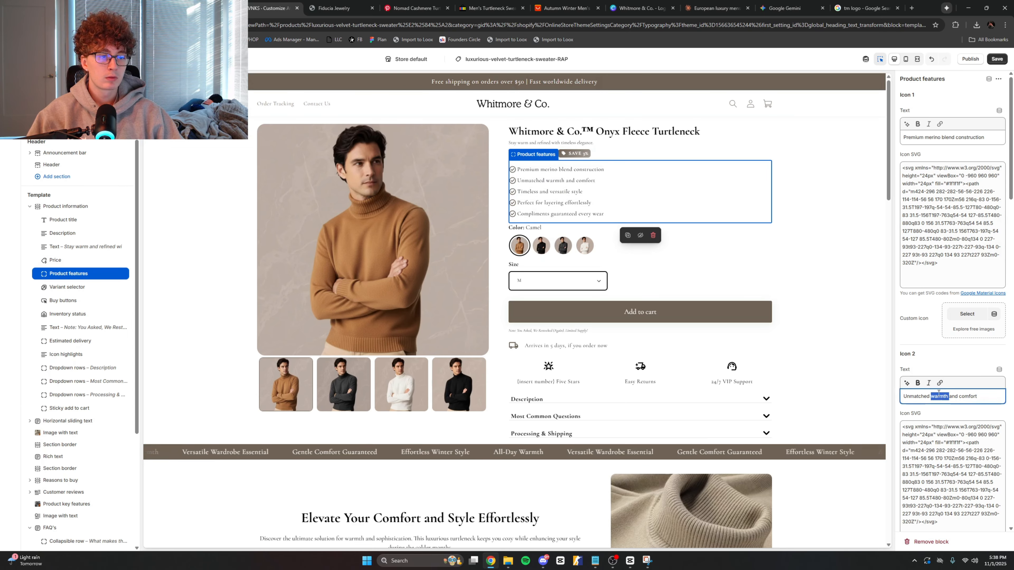
pyautogui.write('Understated warmth and comfort')
# Step: Copy Claude's third bullet point and paste "Timeless and versatile style" over the third product feature's text
pyautogui.click(714, 8)
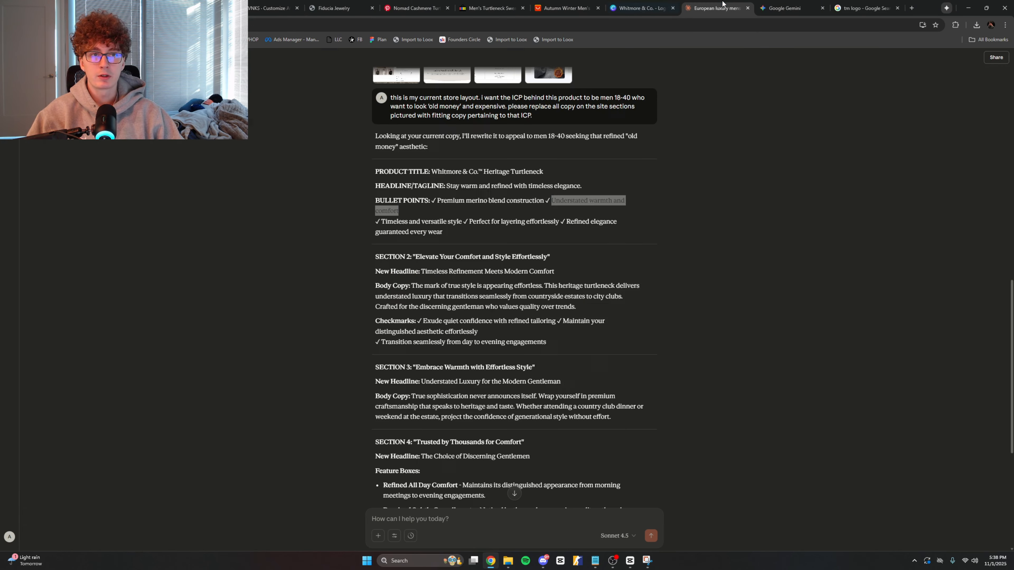
pyautogui.scroll(-1, 405, 182)
pyautogui.moveTo(383, 183); pyautogui.dragTo(458, 182)
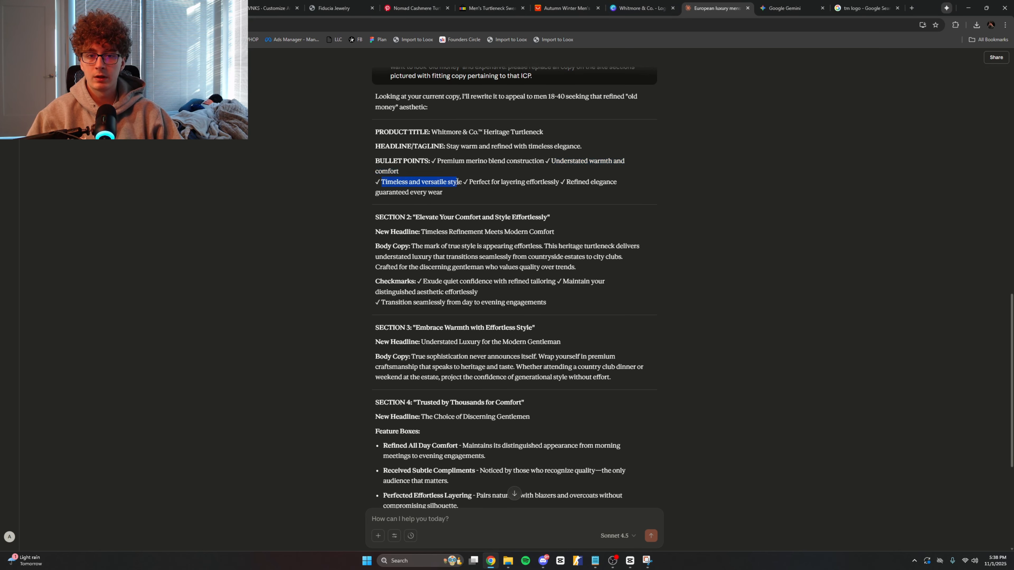
pyautogui.click(272, 8)
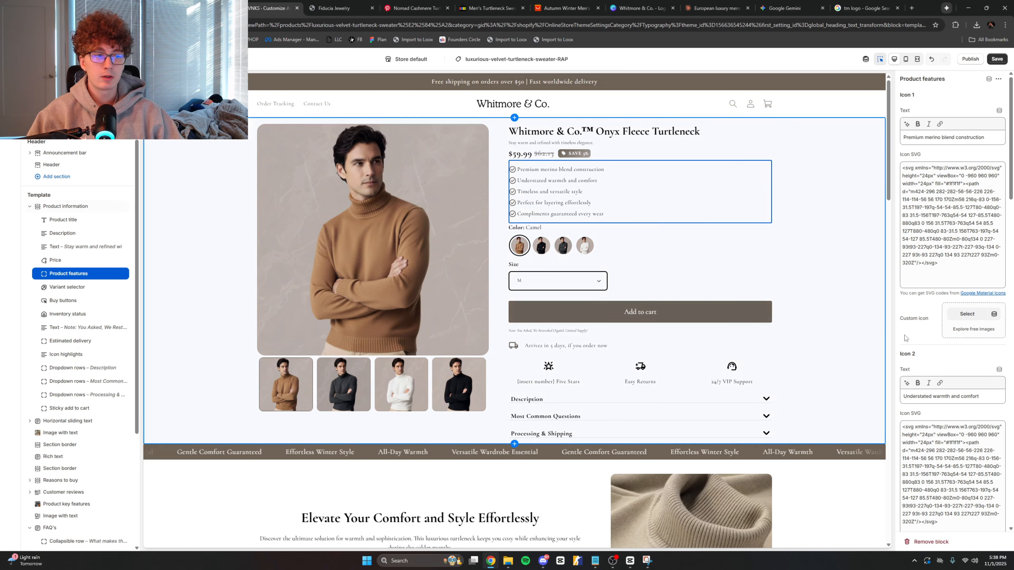
pyautogui.scroll(-2, 934, 321)
pyautogui.scroll(-4, 935, 321)
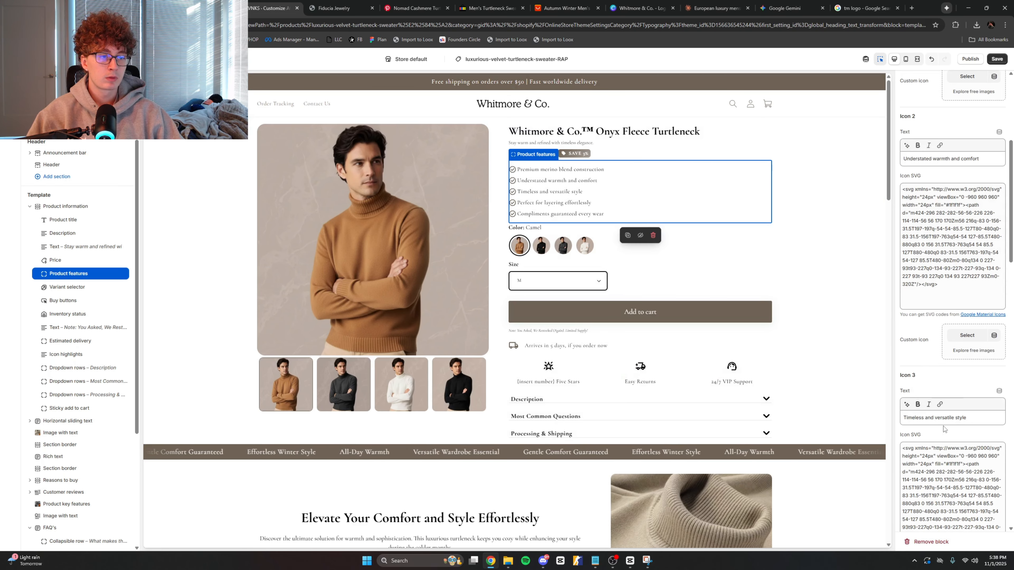
pyautogui.tripleClick(945, 418)
pyautogui.write('Timeless and versatile style')
# Step: Compare the fourth and fifth product features with Claude's bullet points and save the theme changes
pyautogui.scroll(-3, 926, 364)
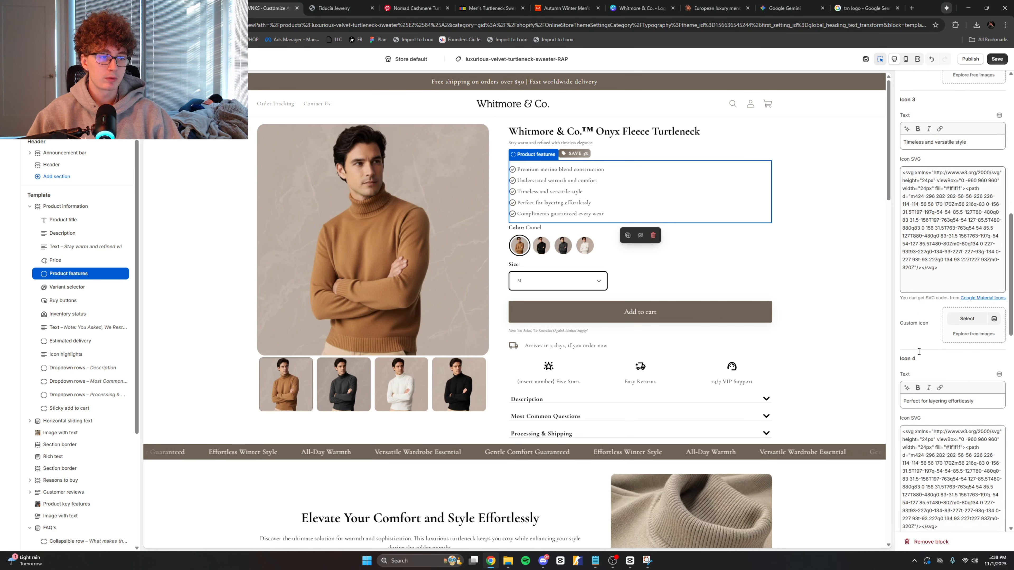
pyautogui.click(690, 13)
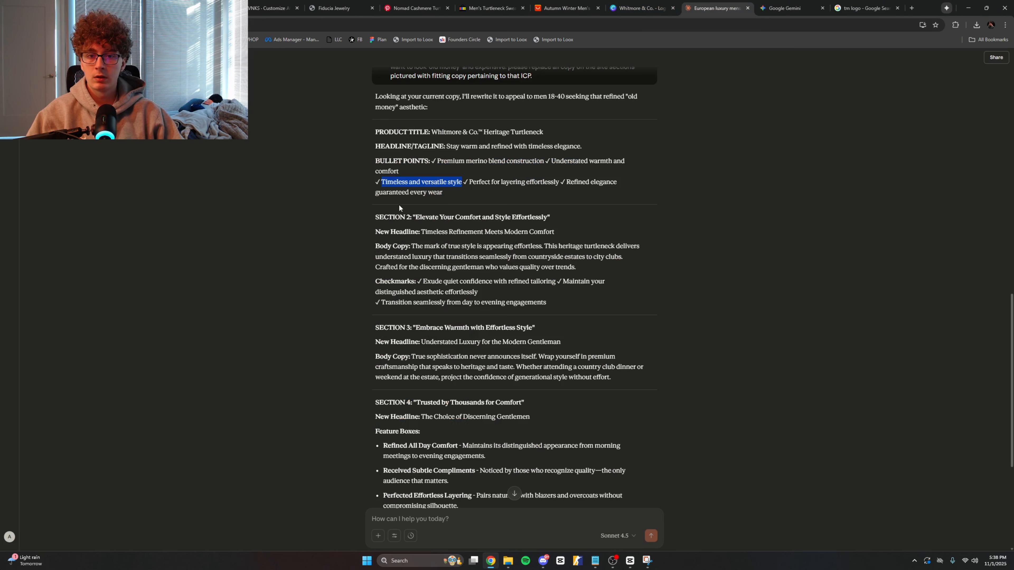
pyautogui.moveTo(470, 183); pyautogui.dragTo(546, 186)
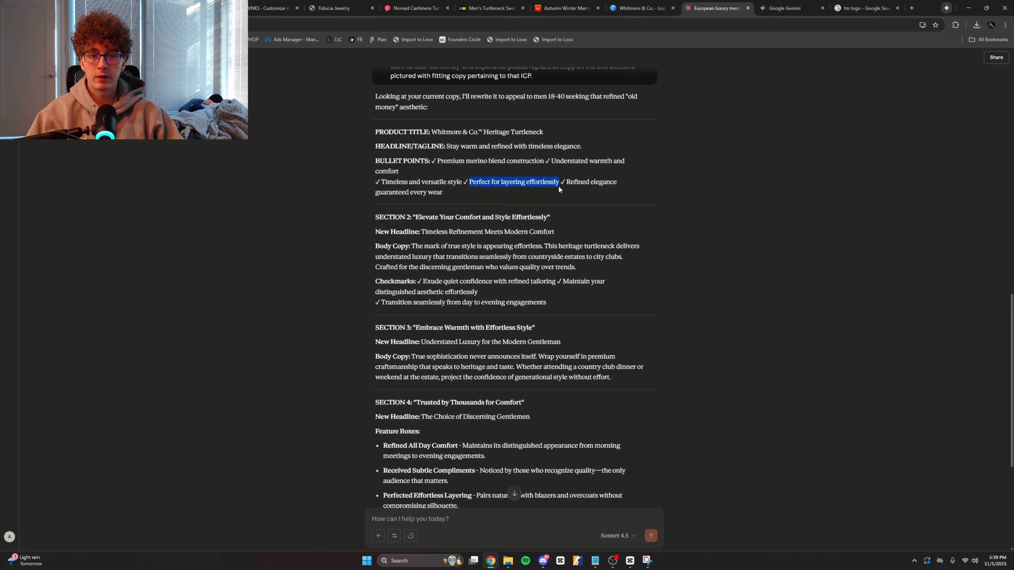
pyautogui.click(272, 8)
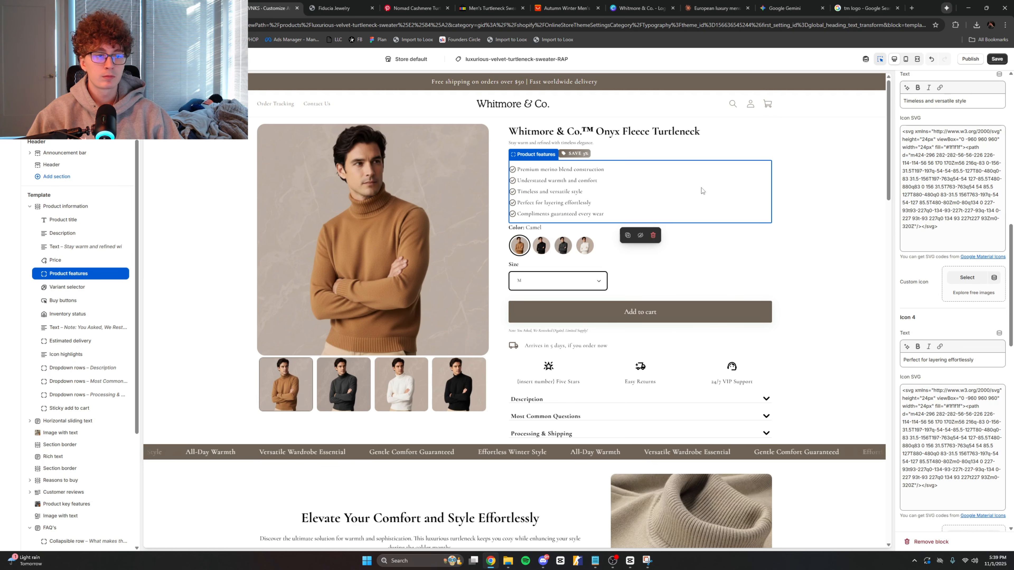
pyautogui.scroll(-6, 923, 329)
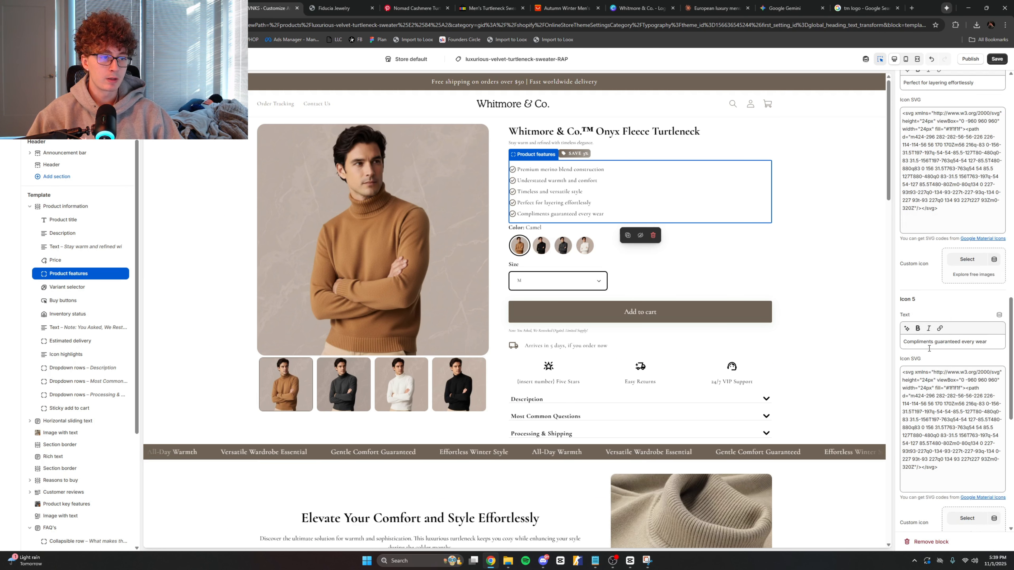
pyautogui.scroll(-3, 934, 354)
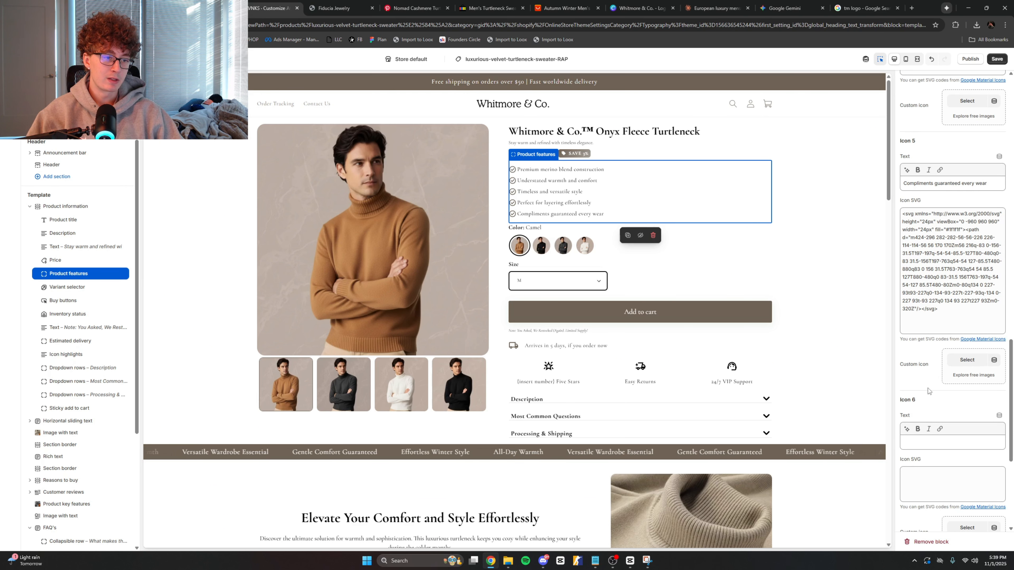
pyautogui.scroll(-1, 928, 391)
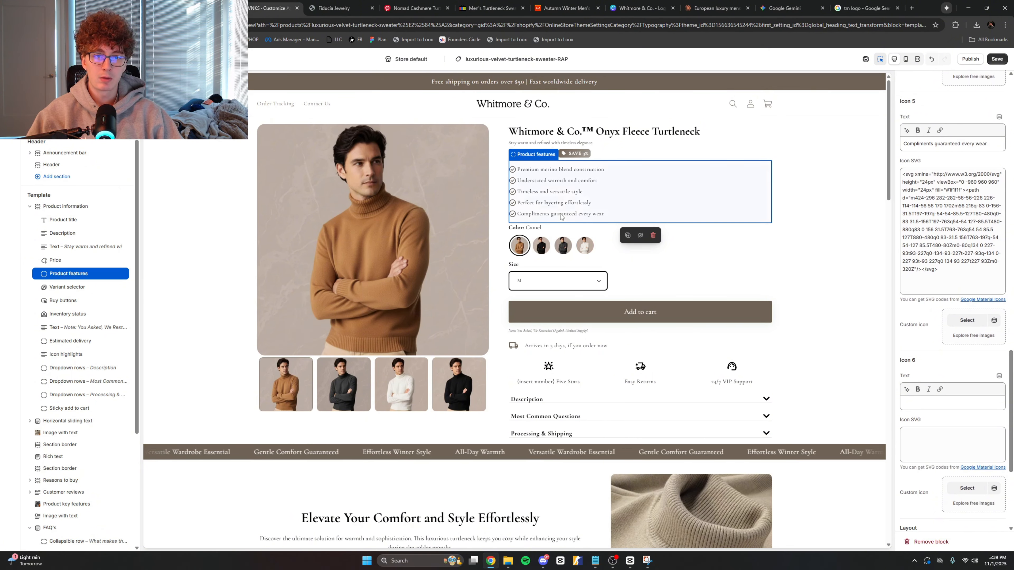
pyautogui.hotkey('ctrl', 's')
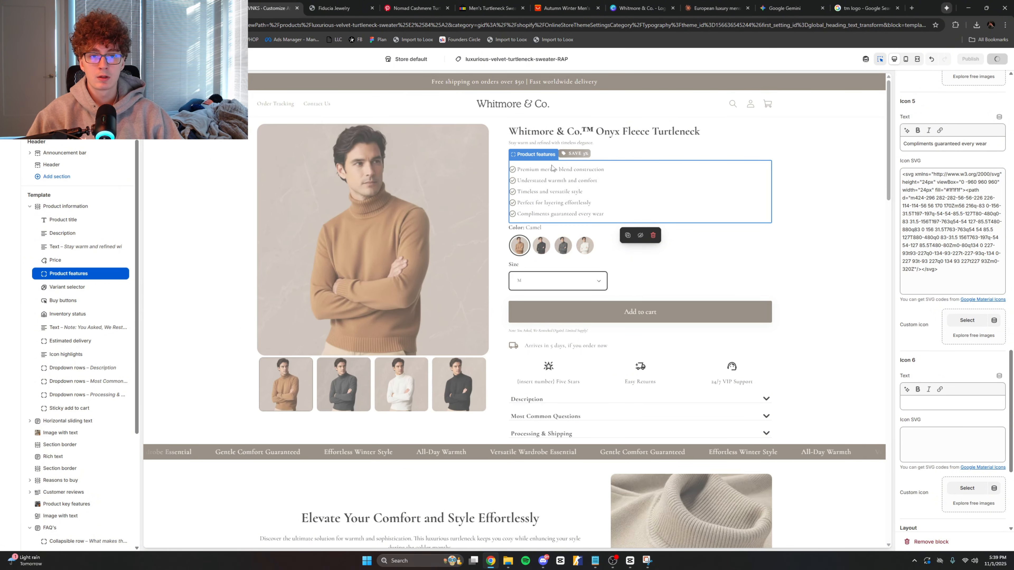
# Step: Copy Claude's Section 2 headline and set the image-with-text section's heading to "Timeless Refinement Meets Modern Comfort"
pyautogui.scroll(-4, 519, 240)
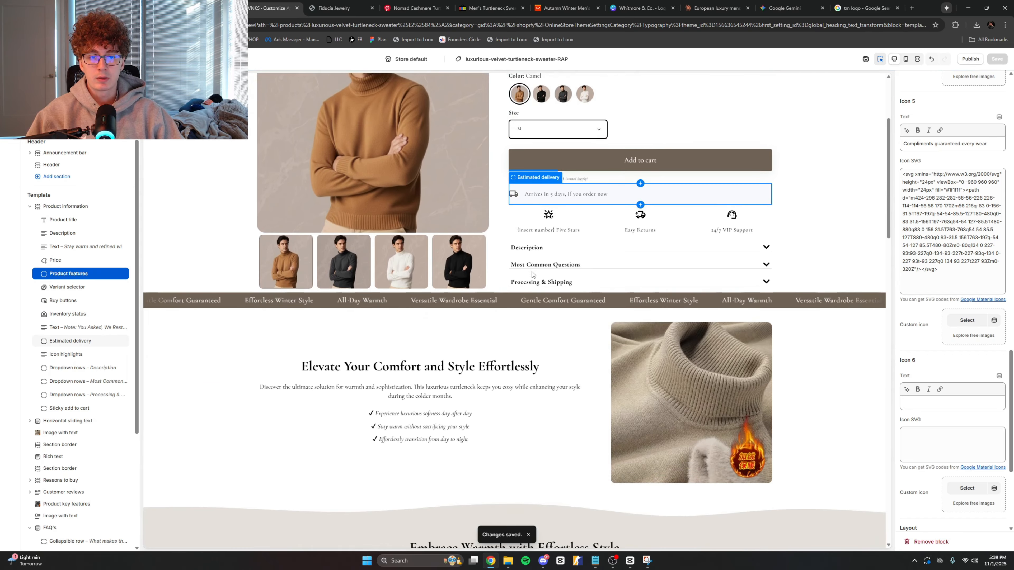
pyautogui.scroll(-4, 532, 274)
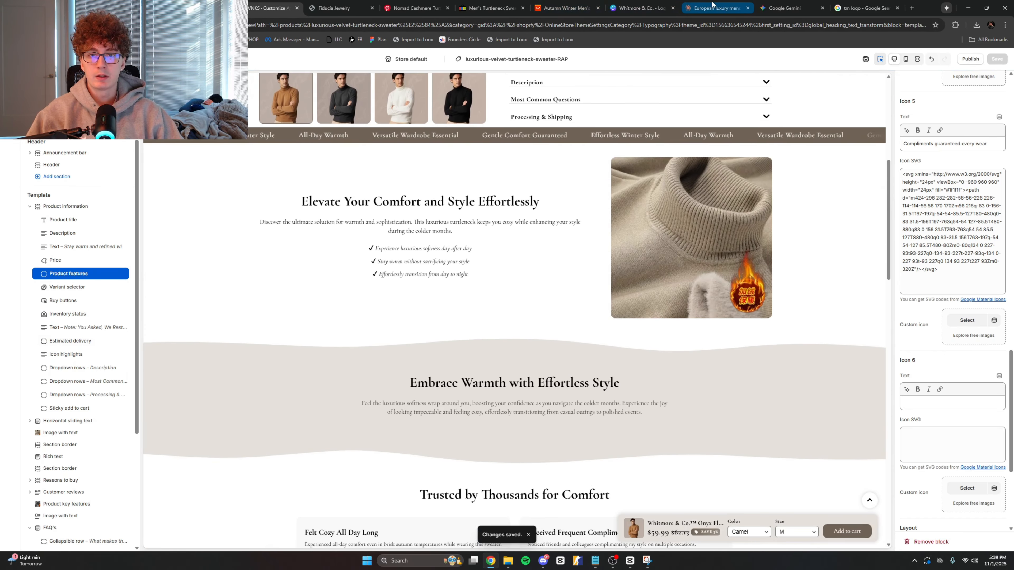
pyautogui.click(713, 6)
pyautogui.click(343, 273)
pyautogui.scroll(-2, 390, 186)
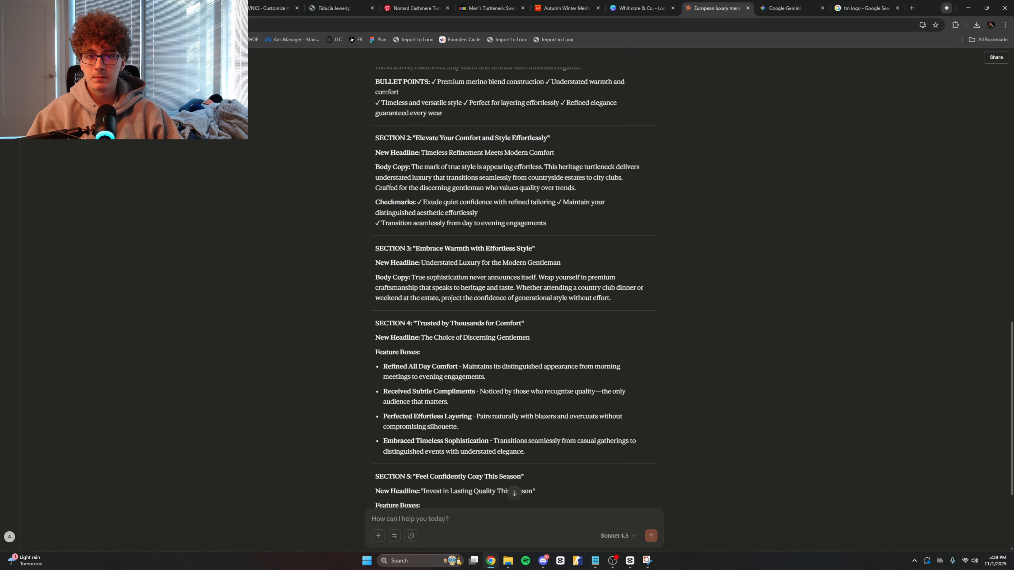
pyautogui.click(272, 8)
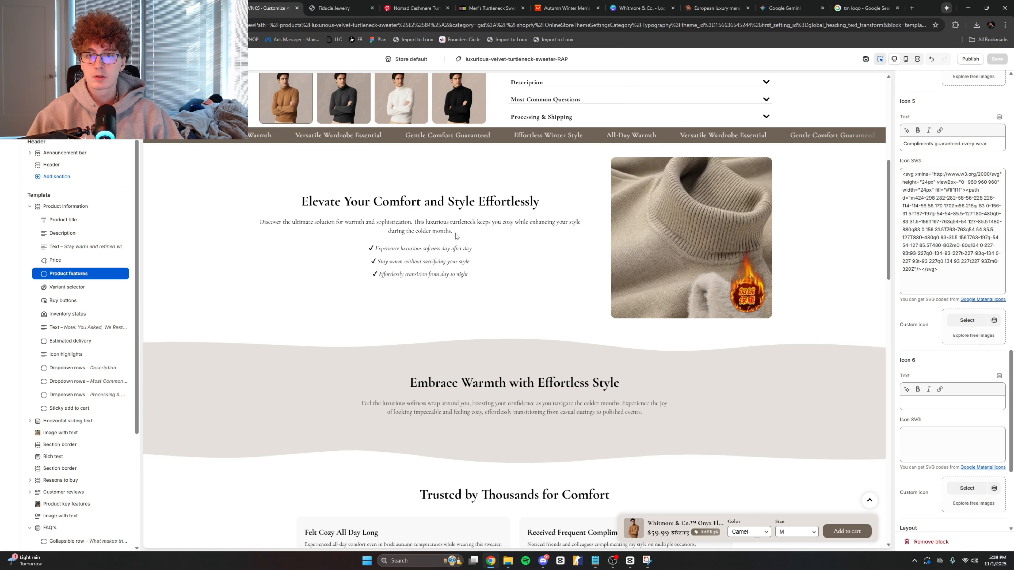
pyautogui.click(716, 5)
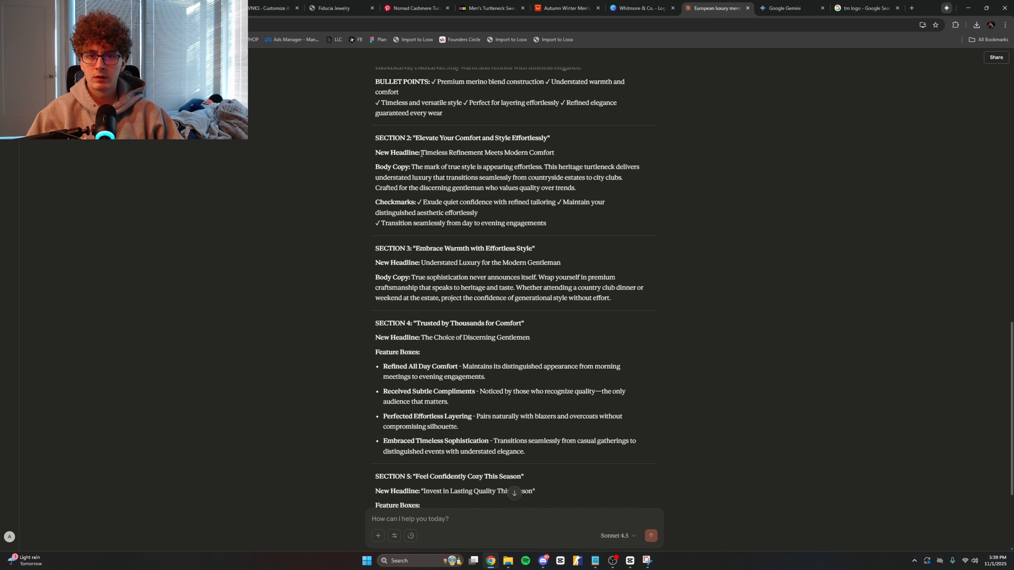
pyautogui.moveTo(422, 153); pyautogui.dragTo(567, 154)
pyautogui.hotkey('ctrl', 'c')
pyautogui.click(271, 7)
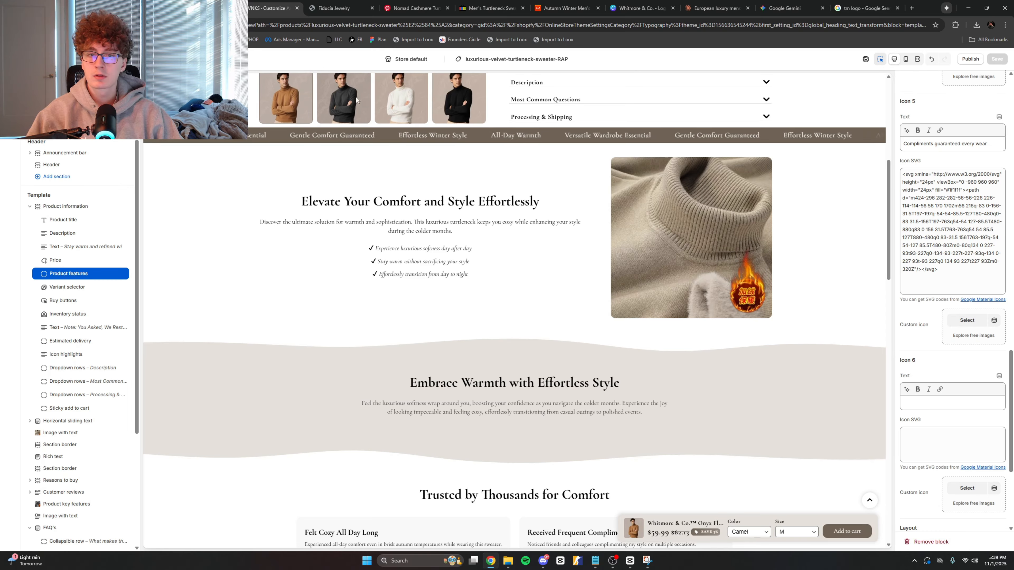
pyautogui.click(440, 202)
pyautogui.hotkey('ctrl', 'v')
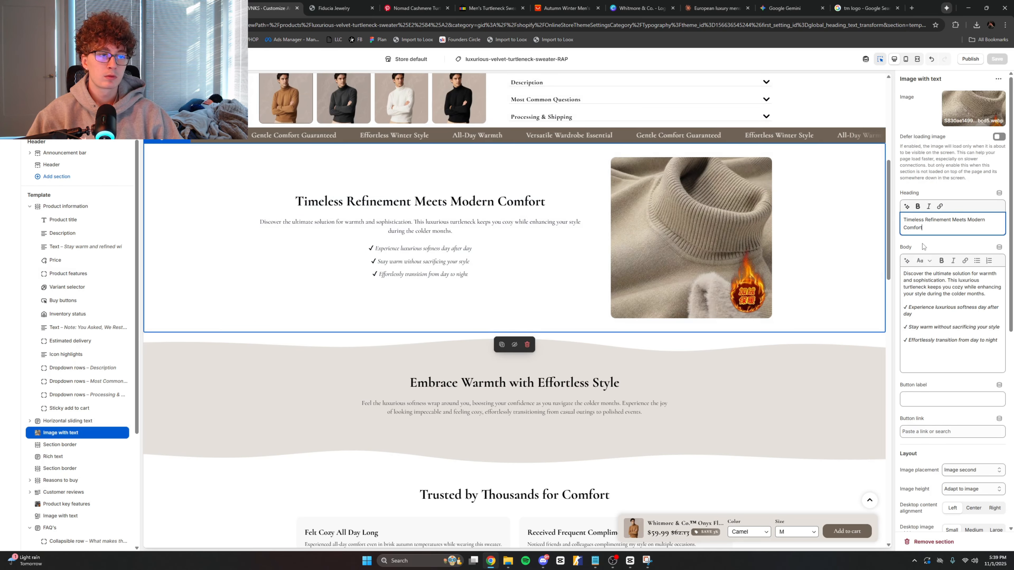
# Step: Replace the image-with-text section's entire body, including the checkmark lines, with Claude's Section 2 paragraph starting "The mark of true style is appearing effortless."
pyautogui.click(716, 8)
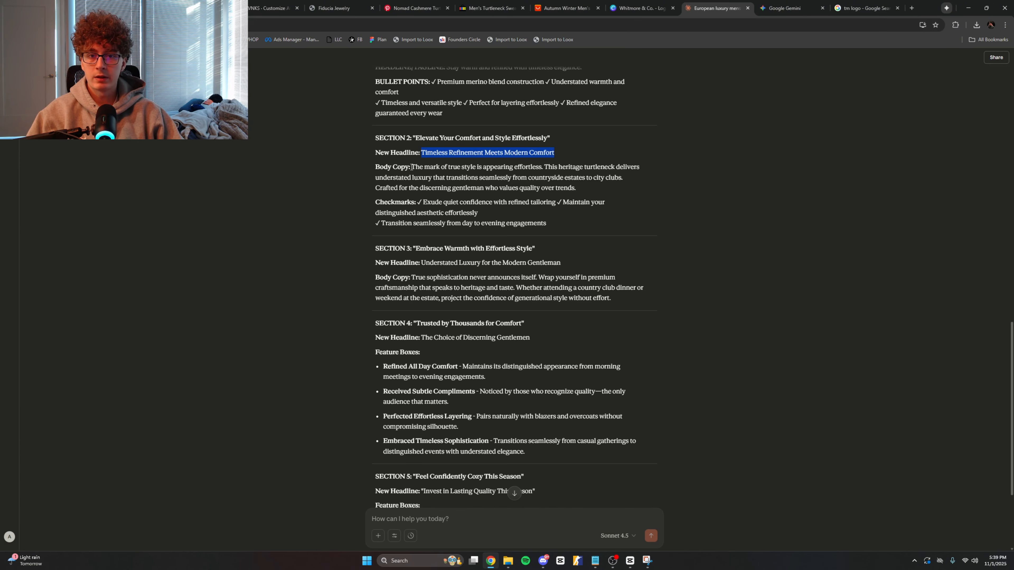
pyautogui.moveTo(413, 168); pyautogui.dragTo(598, 186)
pyautogui.hotkey('ctrl', 'c')
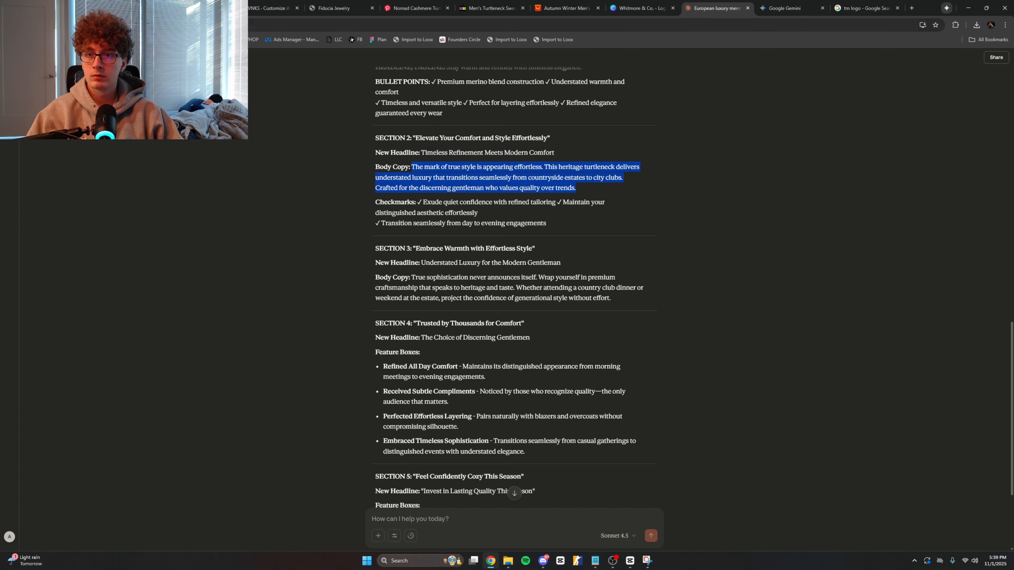
pyautogui.click(272, 8)
pyautogui.click(939, 334)
pyautogui.hotkey('ctrl', 'a')
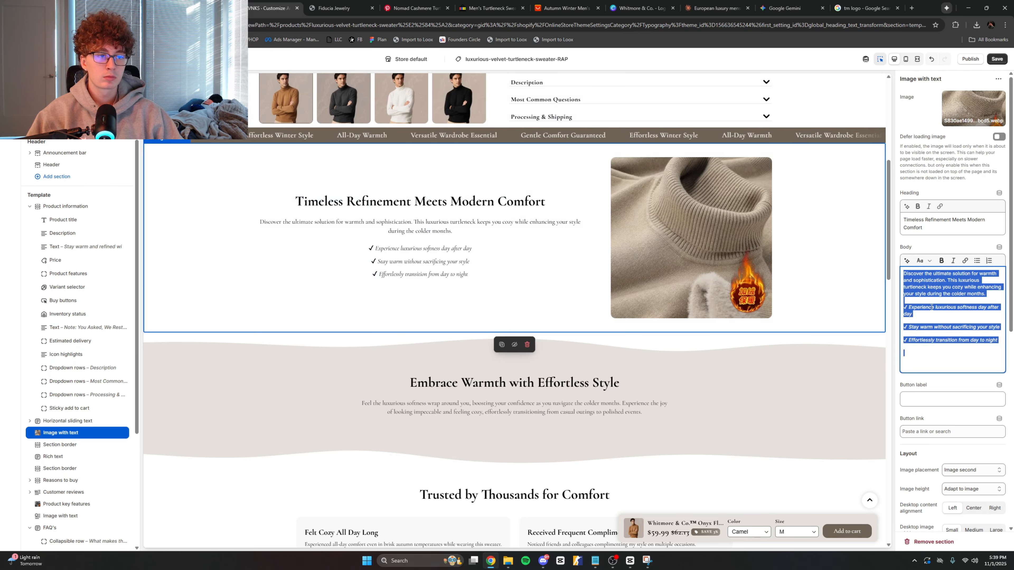
pyautogui.hotkey('ctrl', 'v')
pyautogui.click(931, 341)
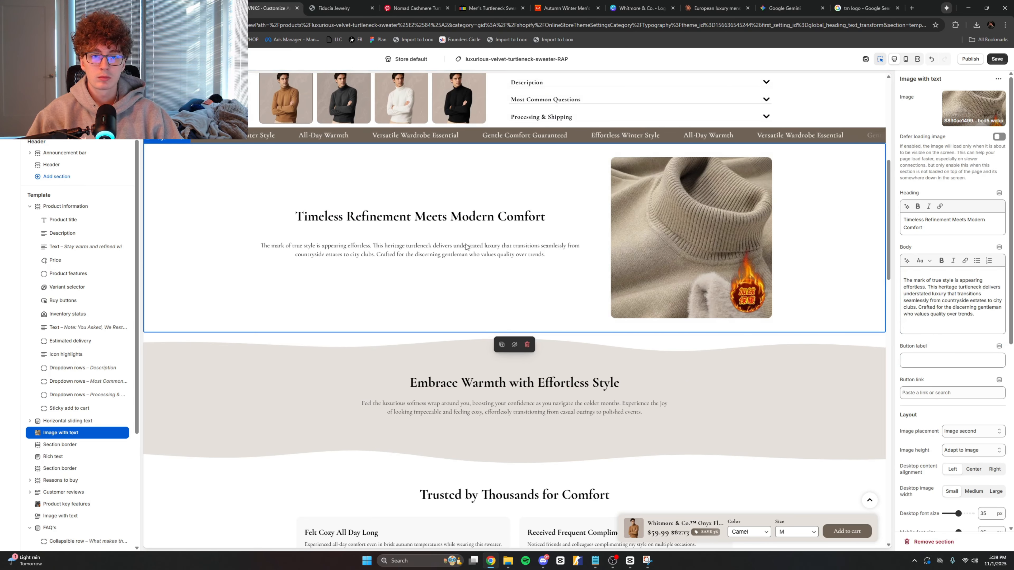
# Step: Undo and redo the body text replacement to compare both versions, and save the theme with the new paragraph
pyautogui.click(932, 59)
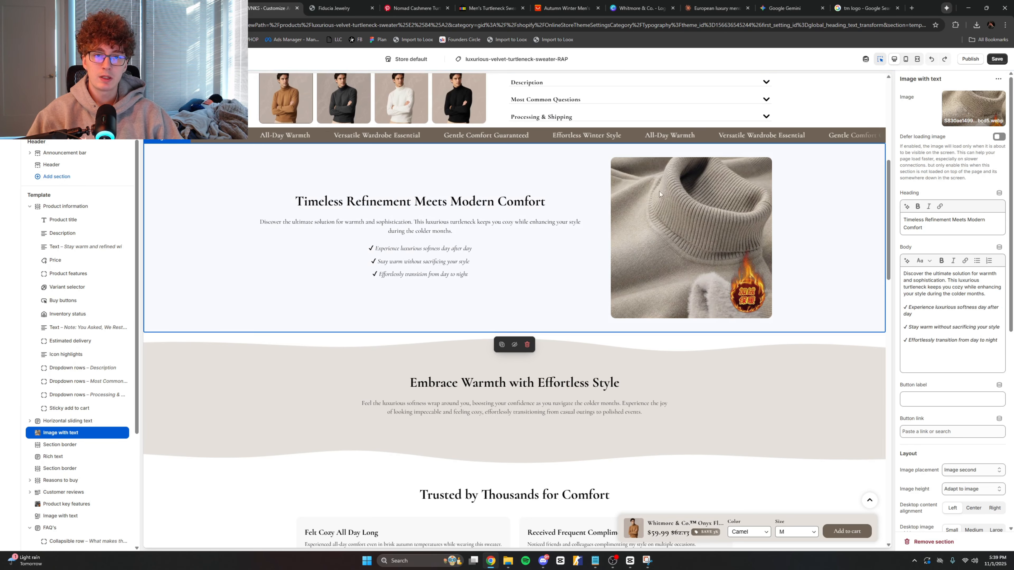
pyautogui.click(944, 59)
pyautogui.hotkey('ctrl', 's')
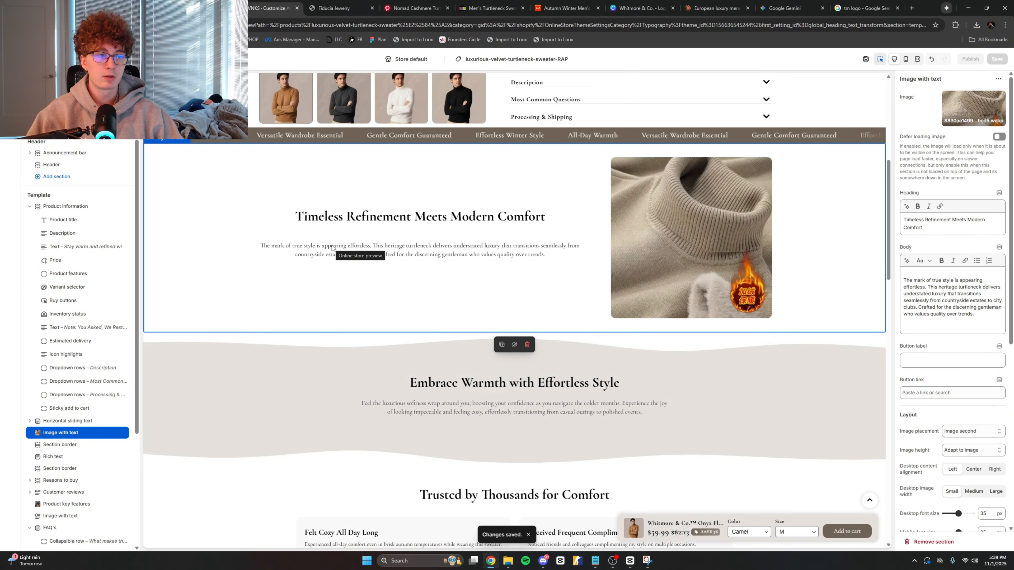
# Step: Locate Claude's new Section 3 headline and body copy for the "Embrace Warmth with Effortless Style" rich text section
pyautogui.scroll(-3, 332, 248)
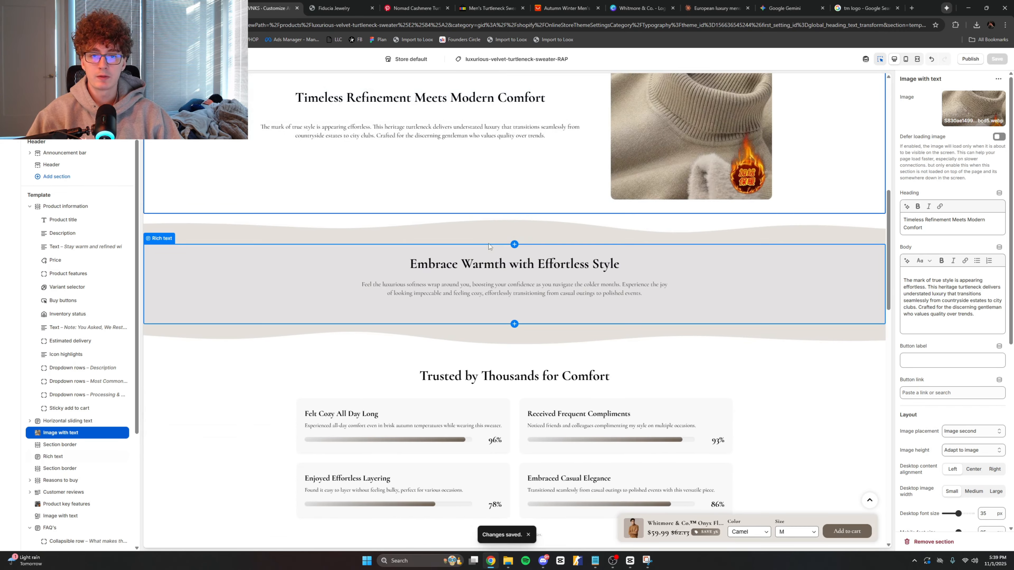
pyautogui.click(712, 4)
pyautogui.click(372, 195)
pyautogui.scroll(-2, 368, 228)
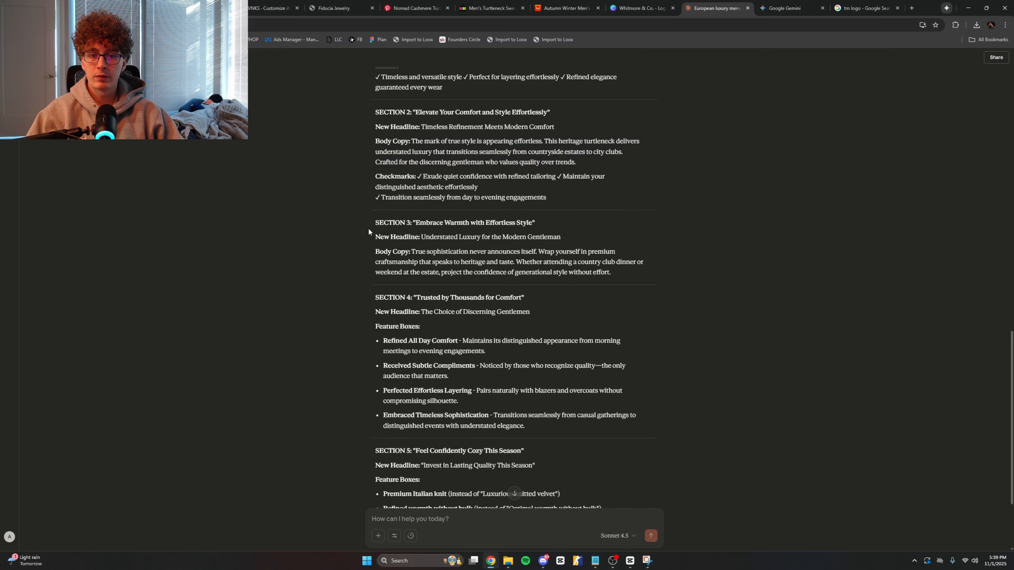
# Step: Copy the Section 3 headline from the Claude chat and set the rich text section's heading to "Understated Luxury for the Modern Gentleman"
pyautogui.moveTo(422, 184); pyautogui.dragTo(589, 184)
pyautogui.hotkey('ctrl', 'c')
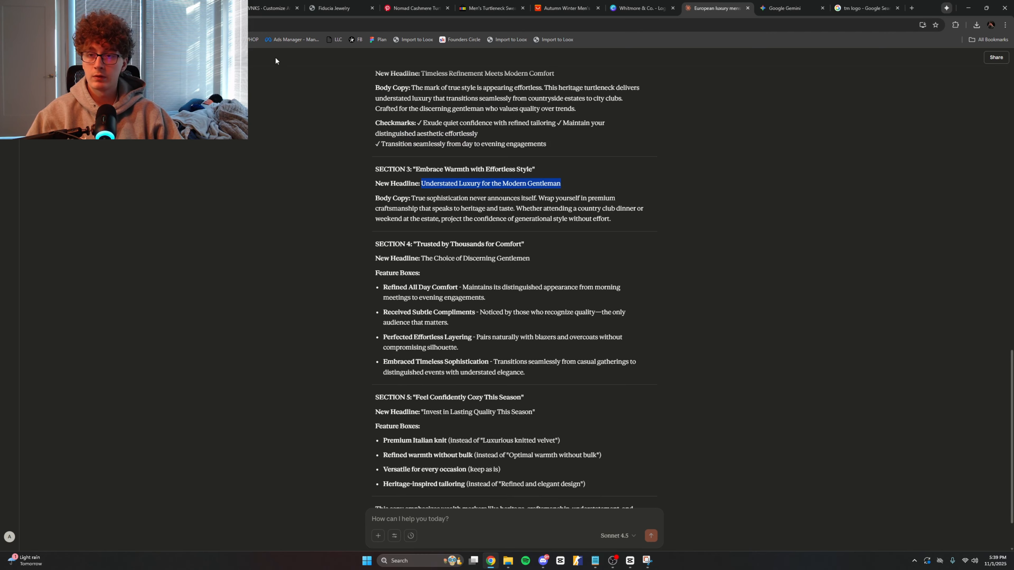
pyautogui.click(272, 8)
pyautogui.click(495, 266)
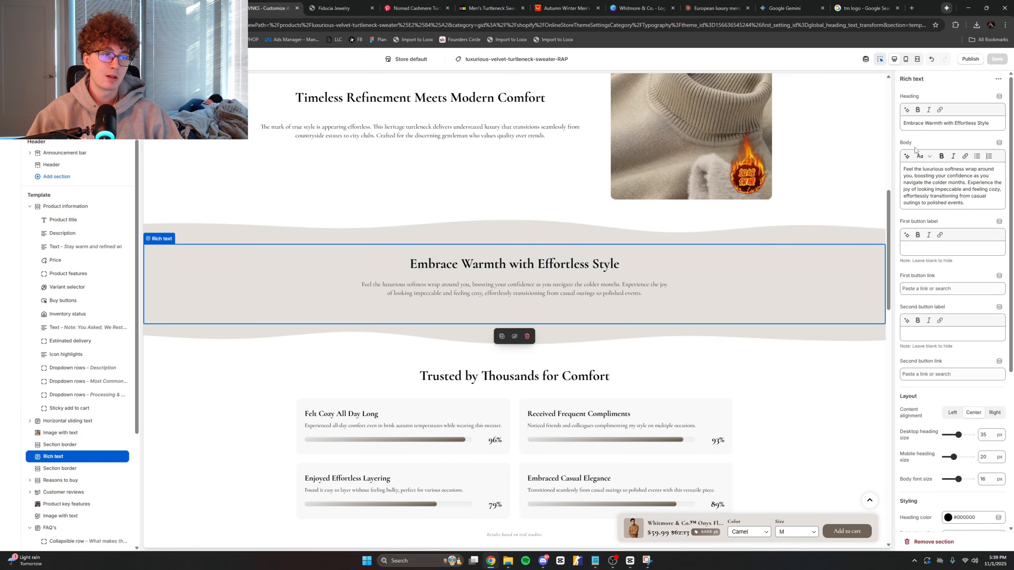
pyautogui.tripleClick(930, 124)
pyautogui.hotkey('ctrl', 'v')
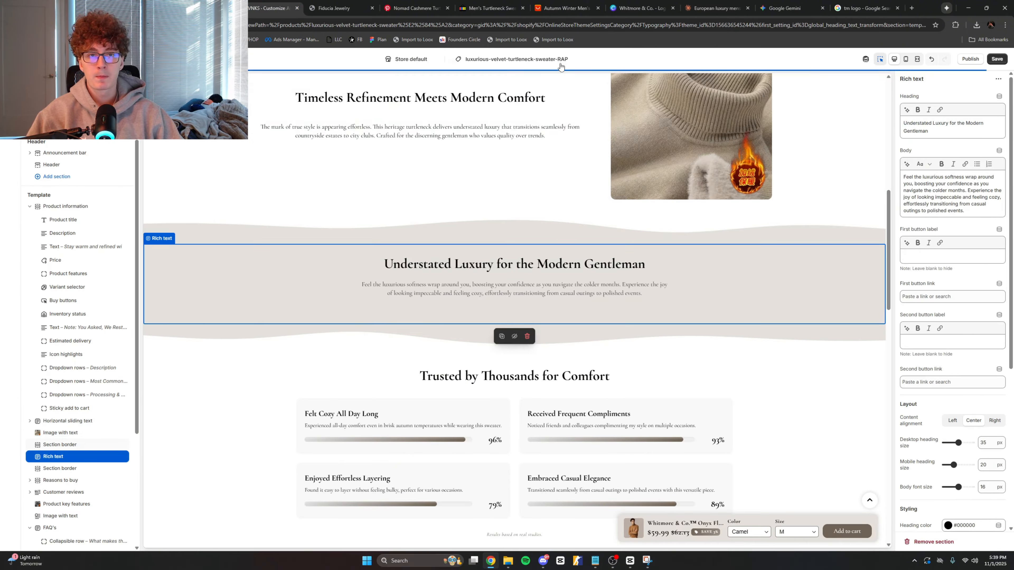
# Step: Replace the rich text section's body with Claude's Section 3 body copy, starting "True sophistication never announces itself", and remove the leading blank line
pyautogui.click(715, 8)
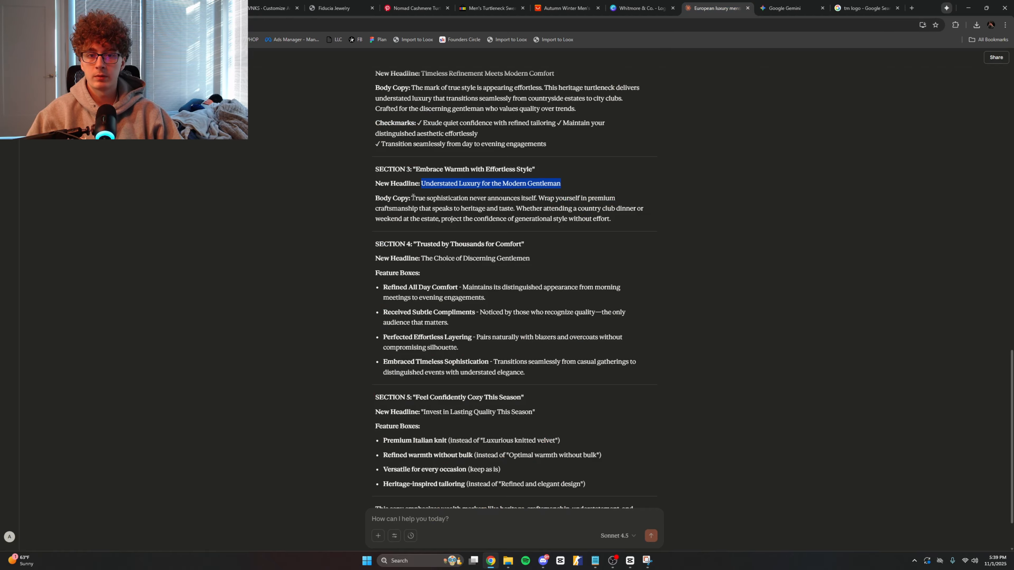
pyautogui.moveTo(412, 198); pyautogui.dragTo(628, 218)
pyautogui.hotkey('ctrl', 'c')
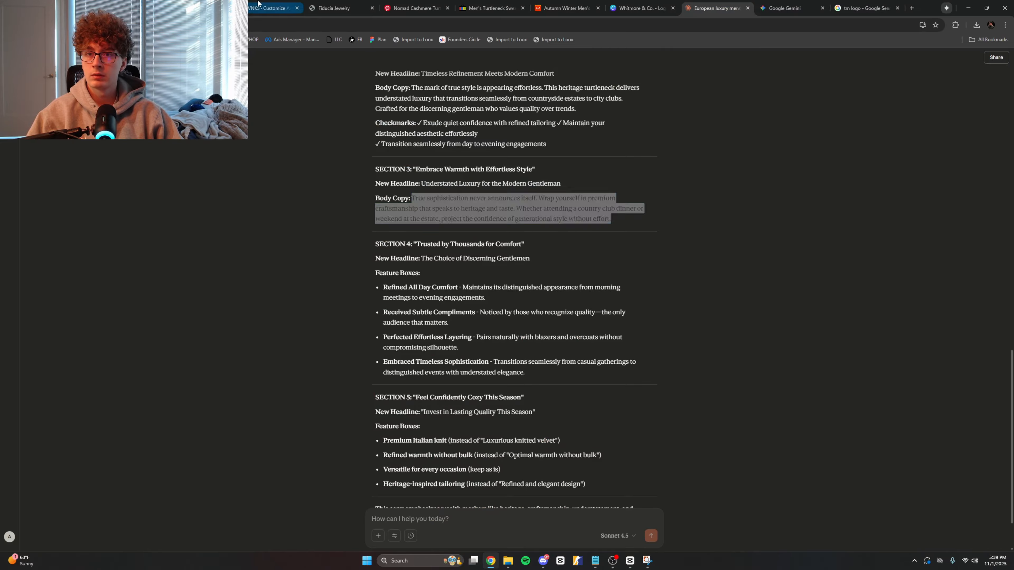
pyautogui.click(271, 8)
pyautogui.click(973, 189)
pyautogui.hotkey('ctrl', 'a')
pyautogui.hotkey('ctrl', 'v')
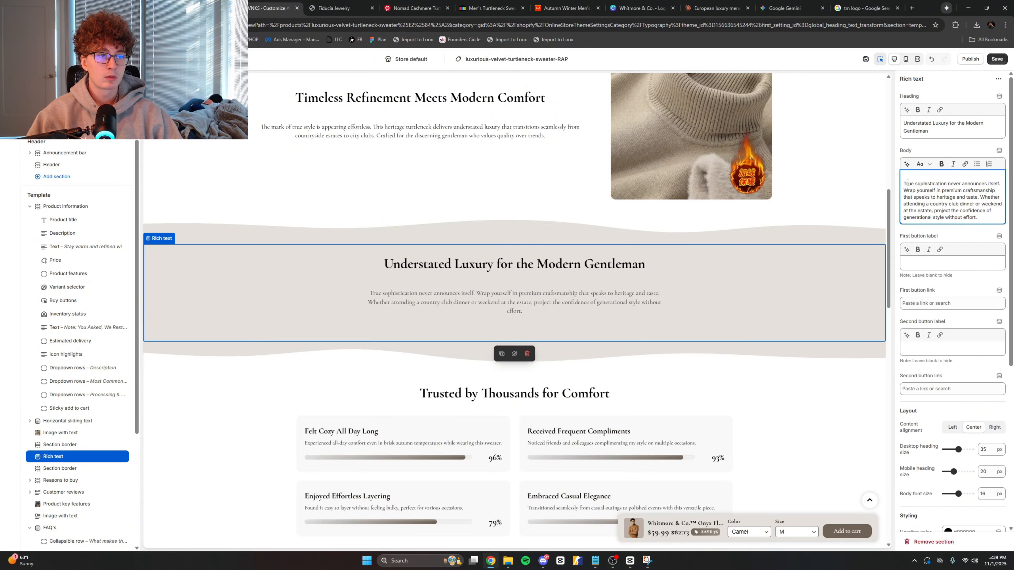
pyautogui.press('BackSpace')
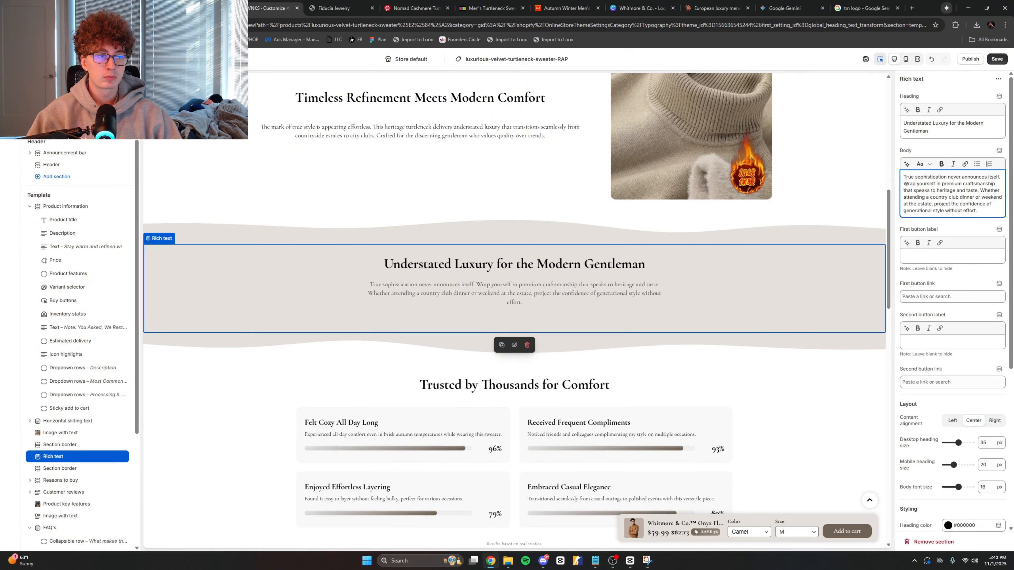
# Step: Copy the Section 5 headline from the Claude chat and set the product key features heading to "Invest in Lasting Quality This Season"
pyautogui.scroll(-5, 519, 260)
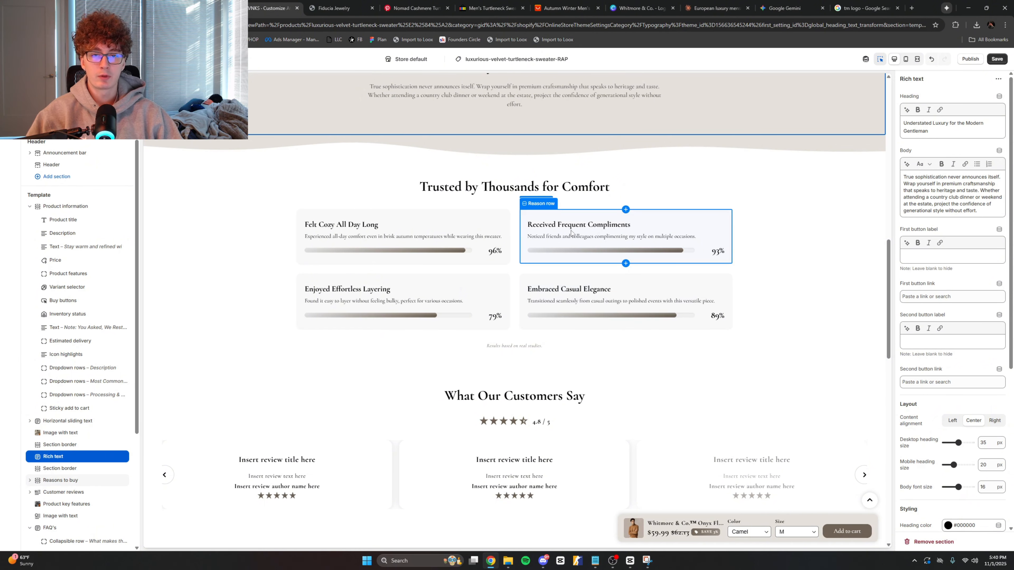
pyautogui.scroll(-10, 398, 276)
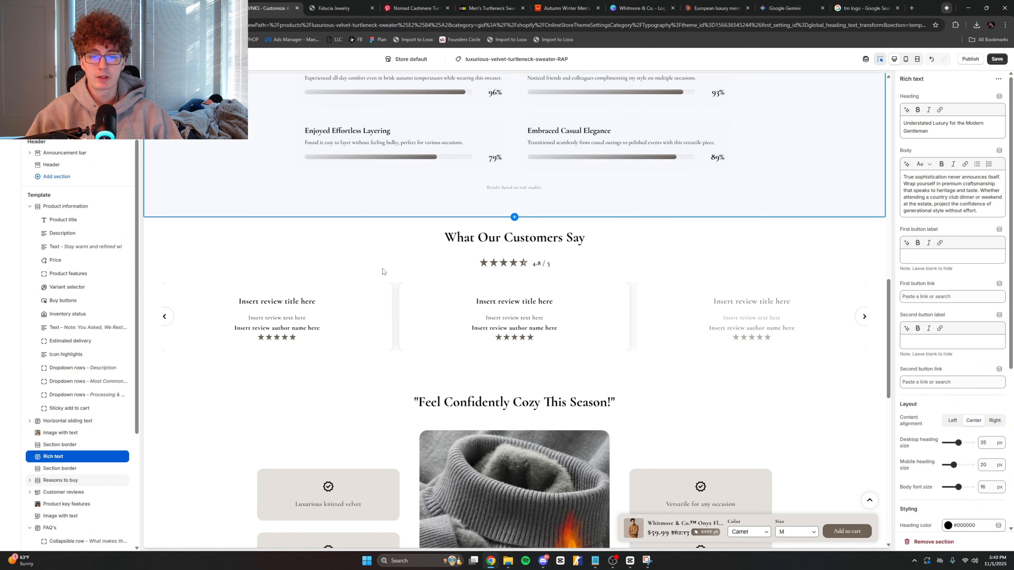
pyautogui.click(714, 7)
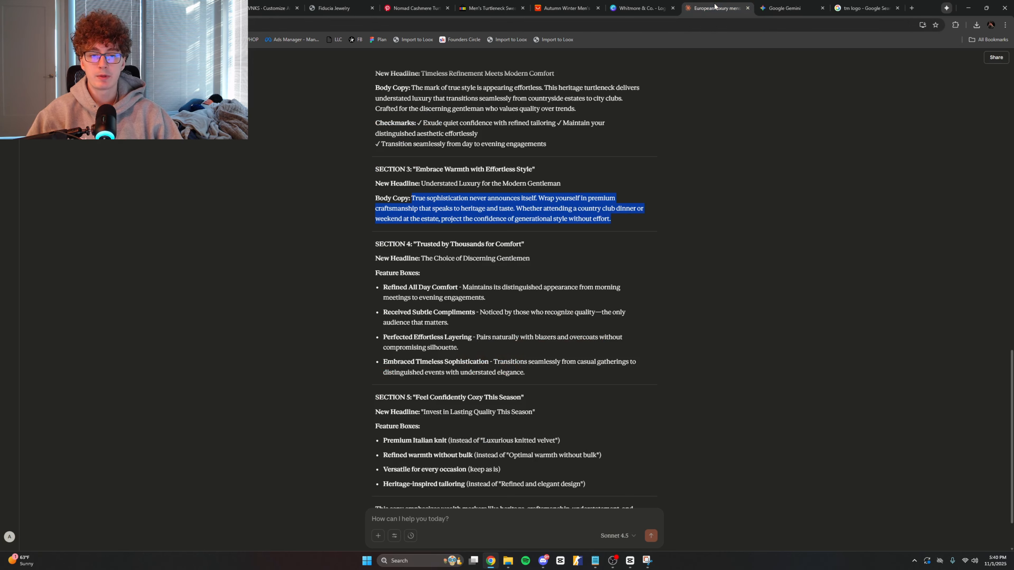
pyautogui.scroll(-2, 329, 265)
pyautogui.middleClick(330, 281)
pyautogui.middleClick(330, 287)
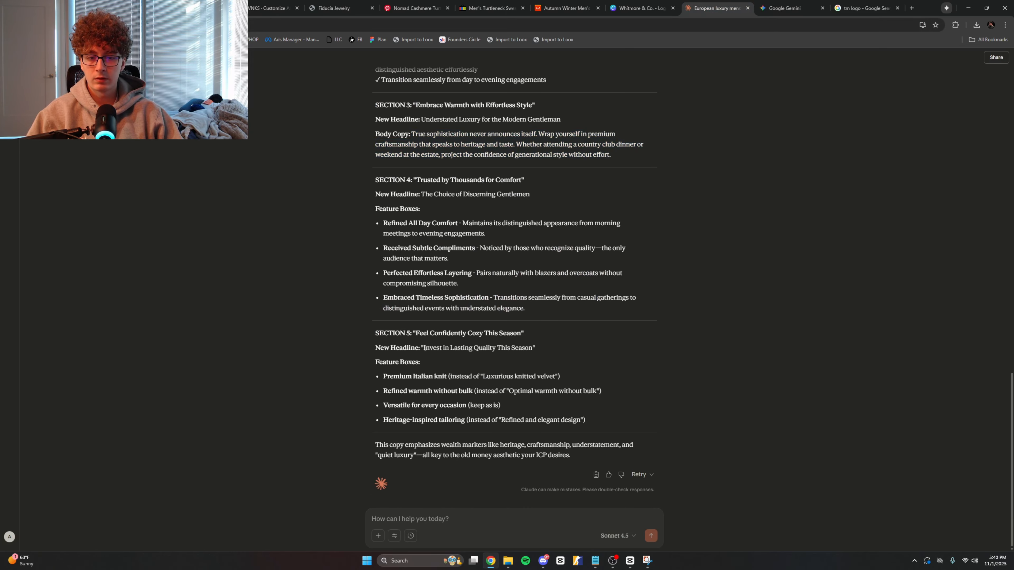
pyautogui.moveTo(425, 349); pyautogui.dragTo(534, 350)
pyautogui.click(278, 7)
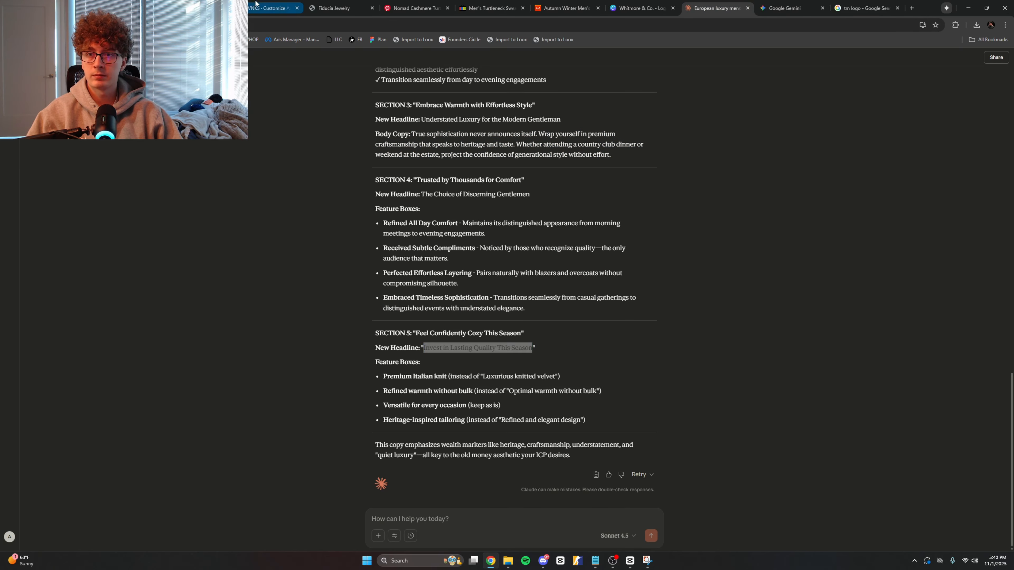
pyautogui.click(477, 170)
pyautogui.hotkey('ctrl', 'v')
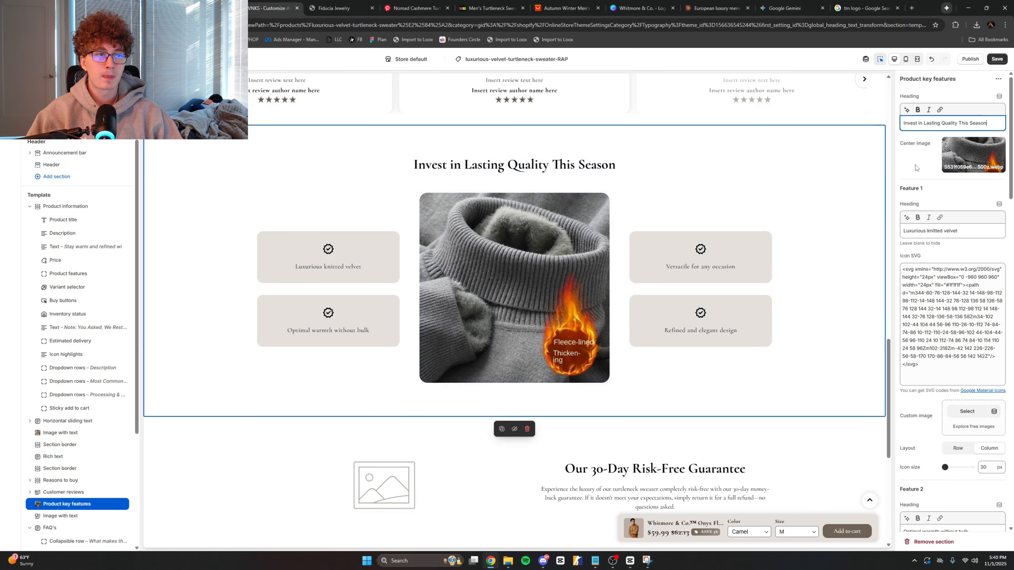
# Step: Copy the first Section 5 feature from the Claude chat and set the Feature 1 heading to "Premium Italian knit"
pyautogui.click(713, 8)
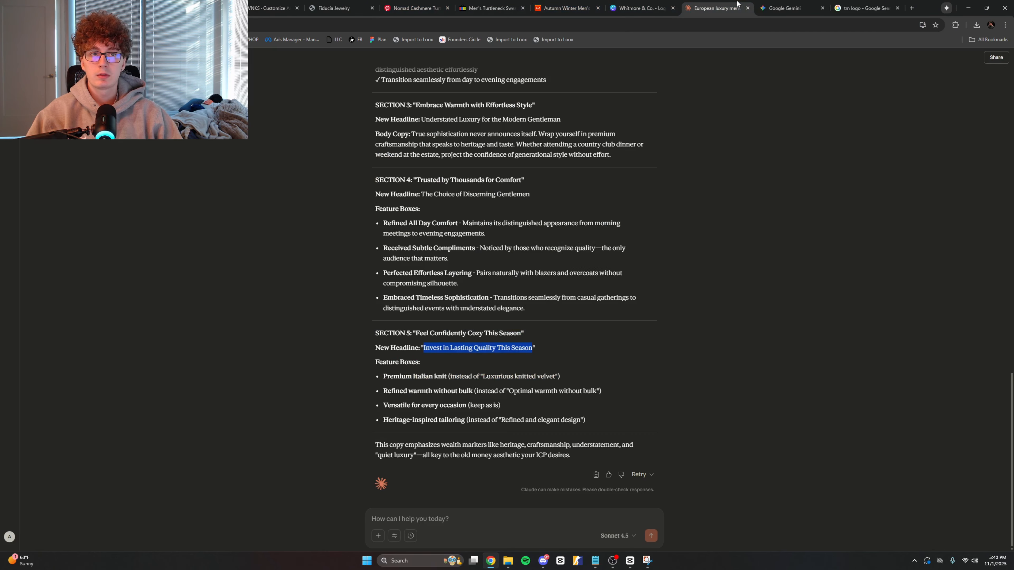
pyautogui.moveTo(381, 378); pyautogui.dragTo(512, 376)
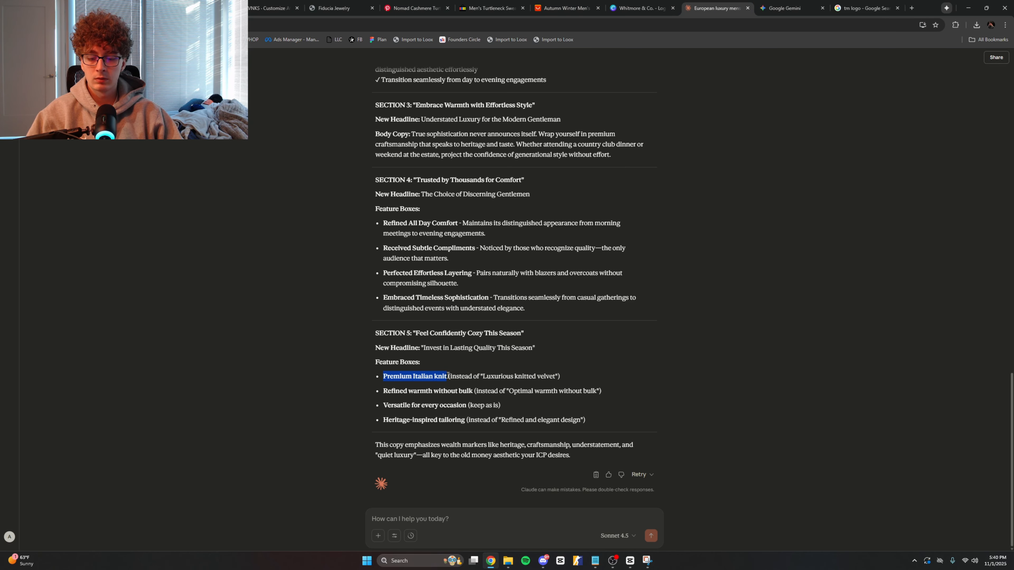
pyautogui.click(244, 8)
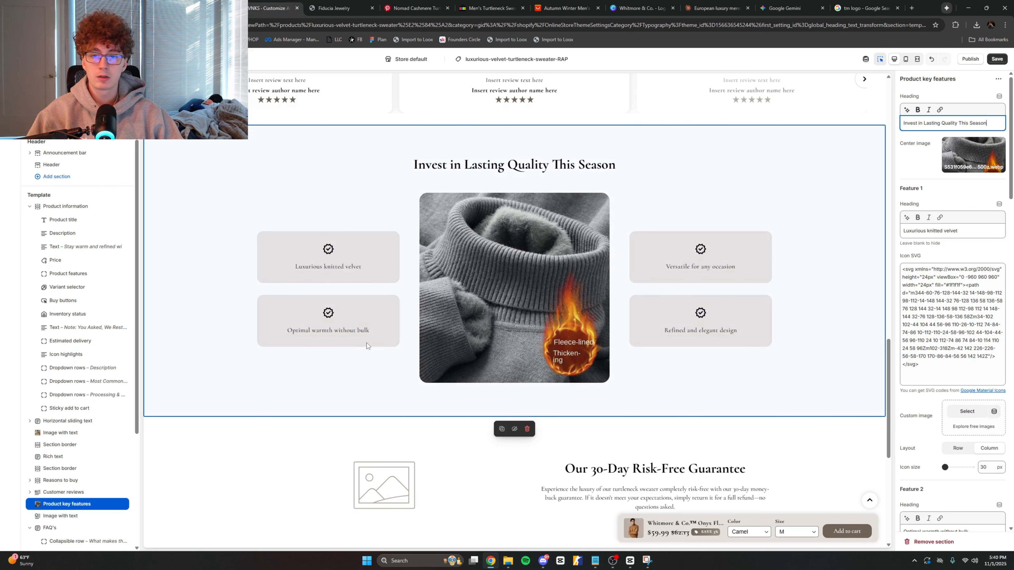
pyautogui.scroll(-1, 949, 267)
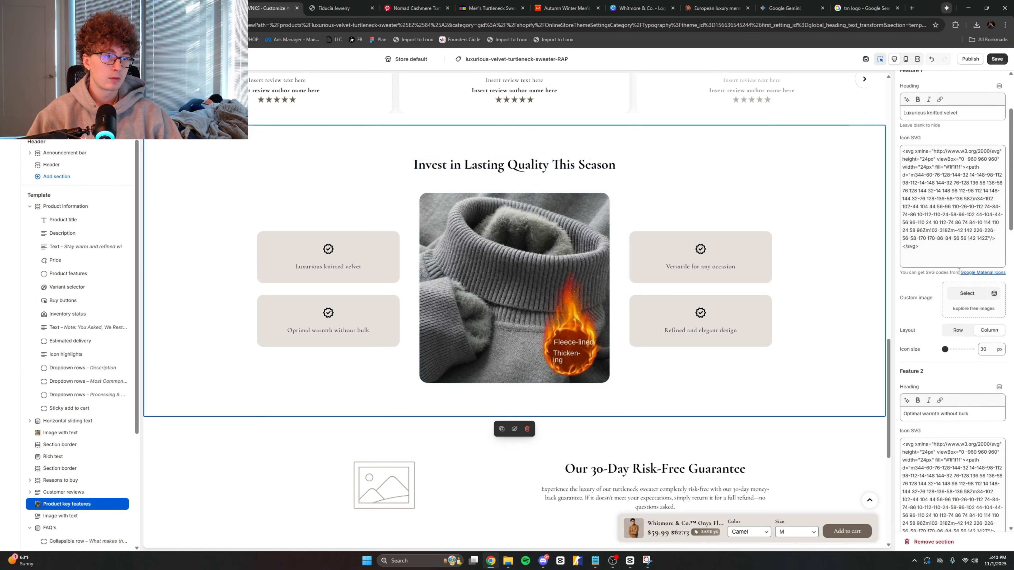
pyautogui.tripleClick(936, 191)
pyautogui.hotkey('ctrl', 'v')
# Step: Copy the second Section 5 feature from the Claude chat and set the Feature 2 heading to "Refined warmth without bulk"
pyautogui.click(719, 8)
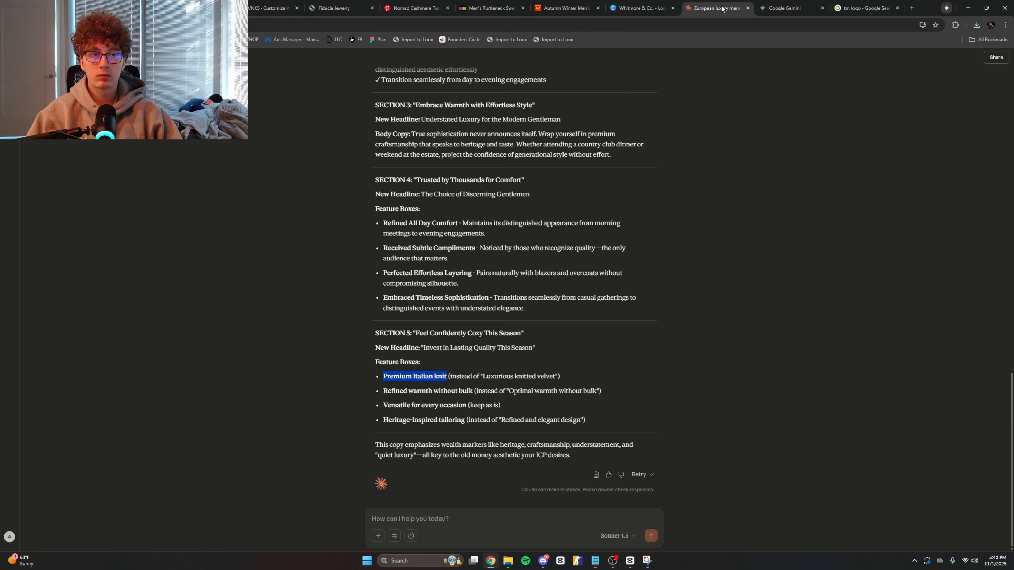
pyautogui.moveTo(384, 391); pyautogui.dragTo(473, 394)
pyautogui.hotkey('ctrl', 'c')
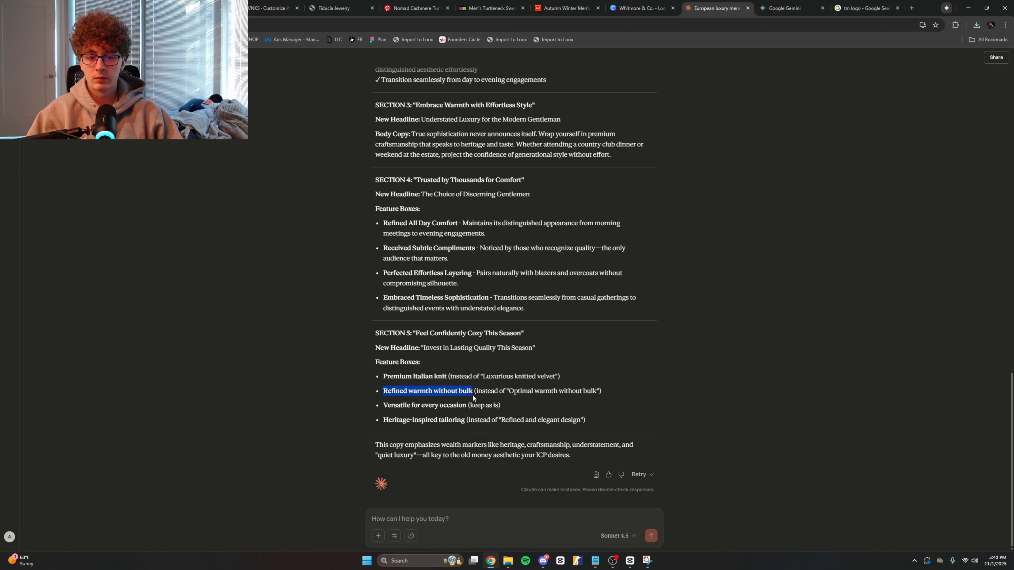
pyautogui.click(276, 8)
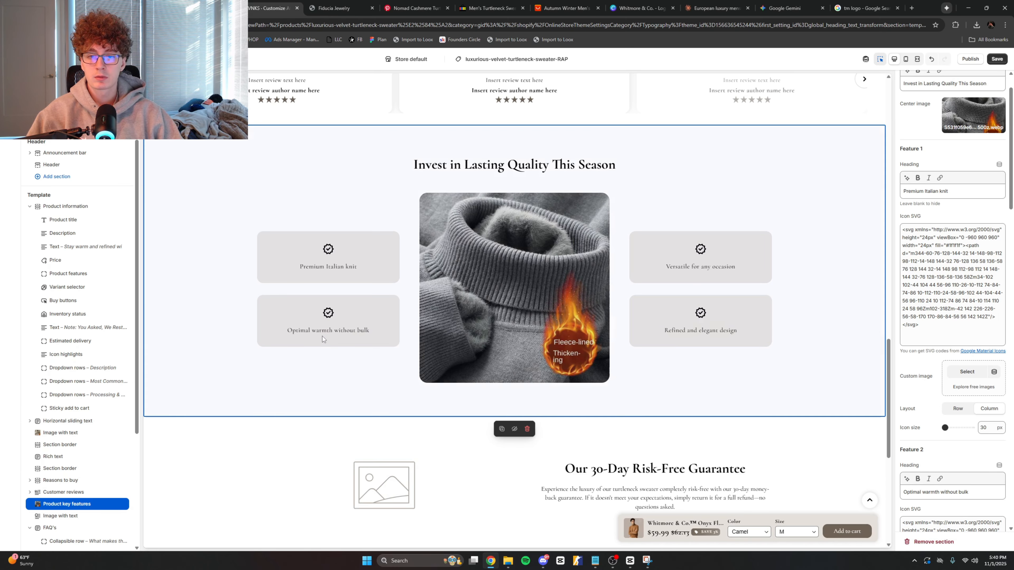
pyautogui.scroll(-1, 922, 362)
pyautogui.click(955, 452)
pyautogui.hotkey('ctrl', 'a')
pyautogui.hotkey('ctrl', 'v')
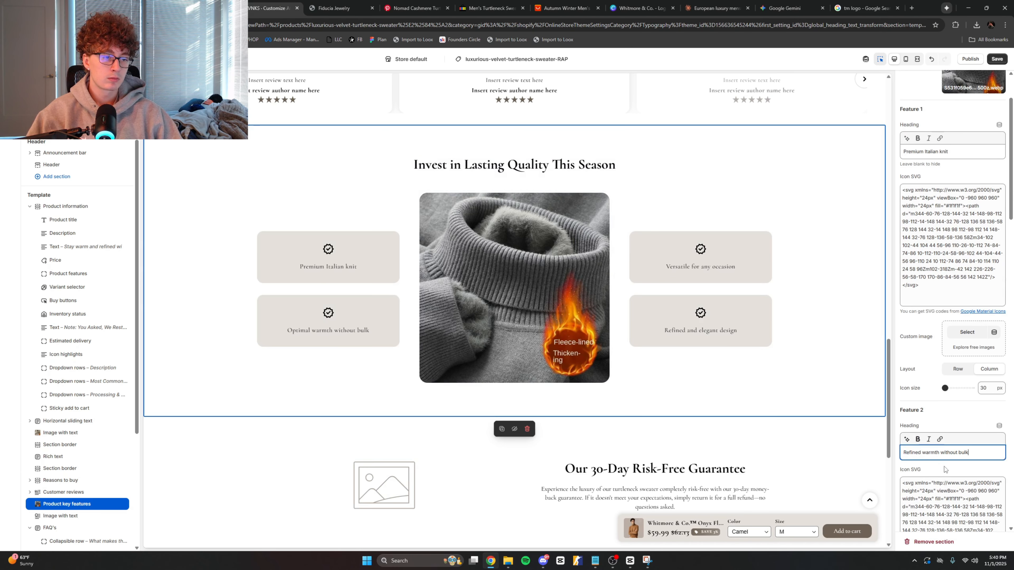
# Step: Set the Feature 4 heading to "Heritage-inspired tailoring" and save the template
pyautogui.scroll(-12, 953, 360)
pyautogui.click(953, 443)
pyautogui.hotkey('ctrl', 'a')
pyautogui.write('Heritage-inspired tailoring')
pyautogui.click(997, 59)
# Step: Delete the fourth review slide from the customer reviews section and save the template
pyautogui.scroll(-3, 645, 274)
pyautogui.scroll(11, 645, 275)
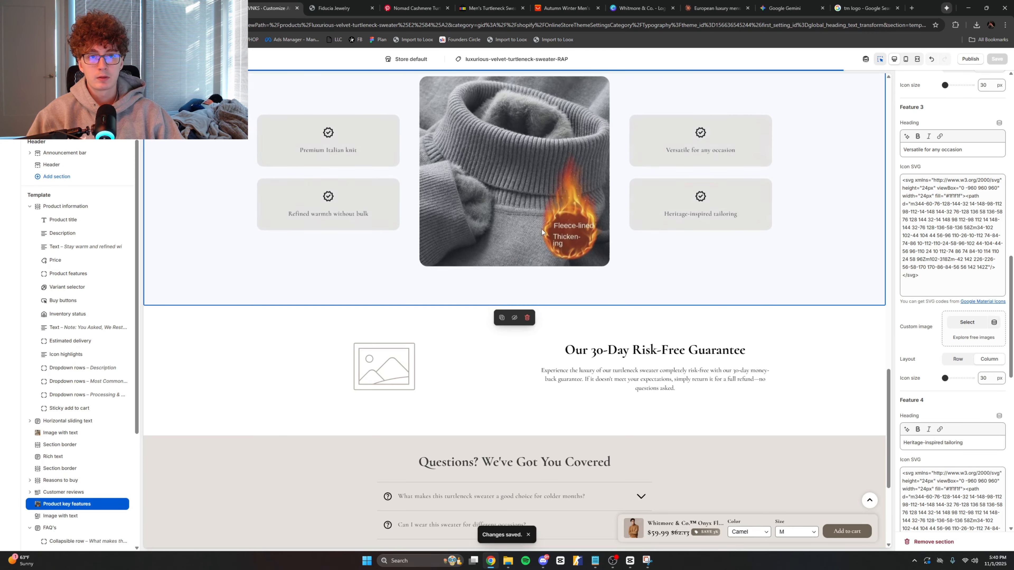
pyautogui.scroll(-4, 583, 257)
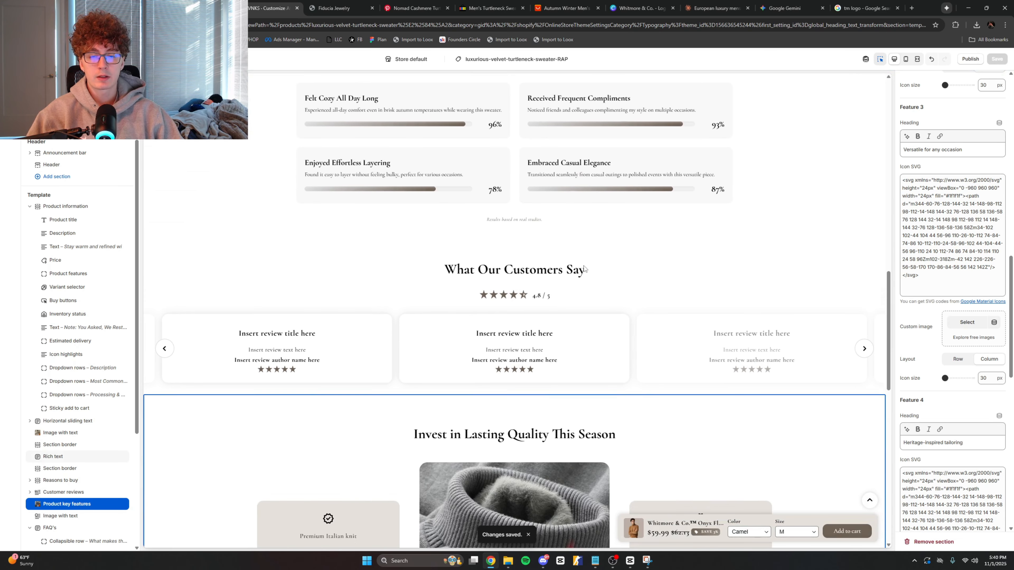
pyautogui.click(867, 320)
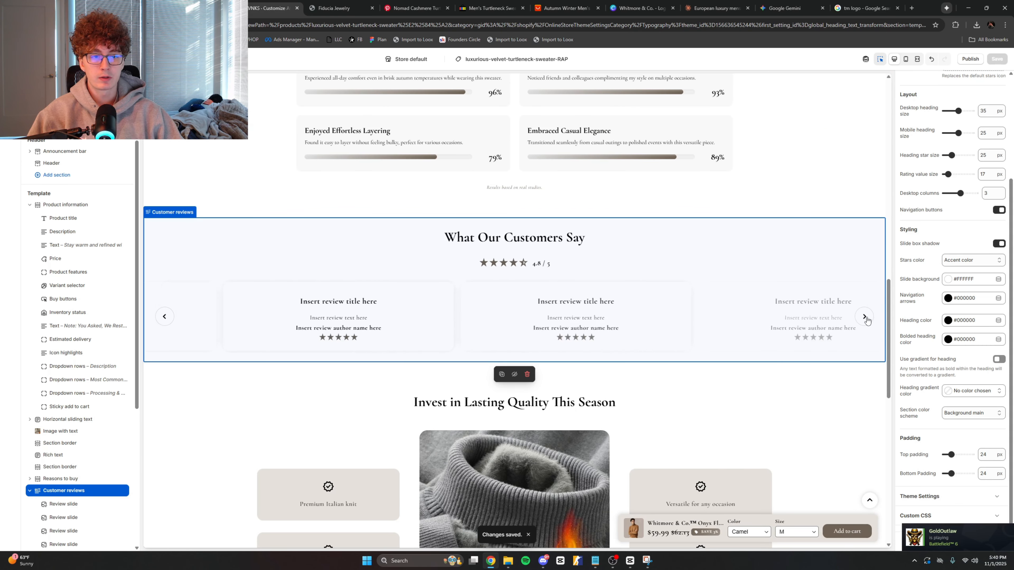
pyautogui.scroll(-3, 96, 415)
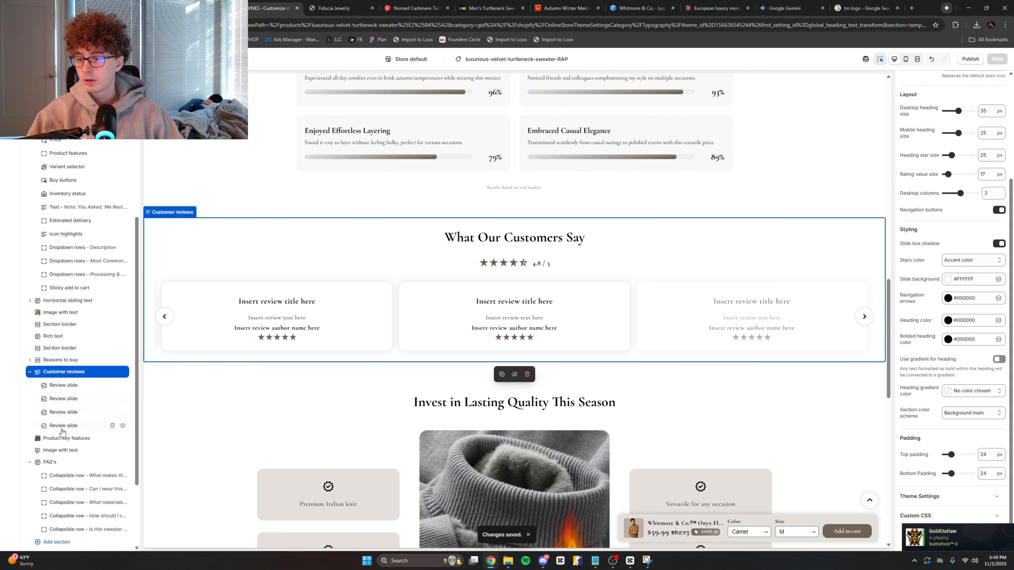
pyautogui.click(112, 426)
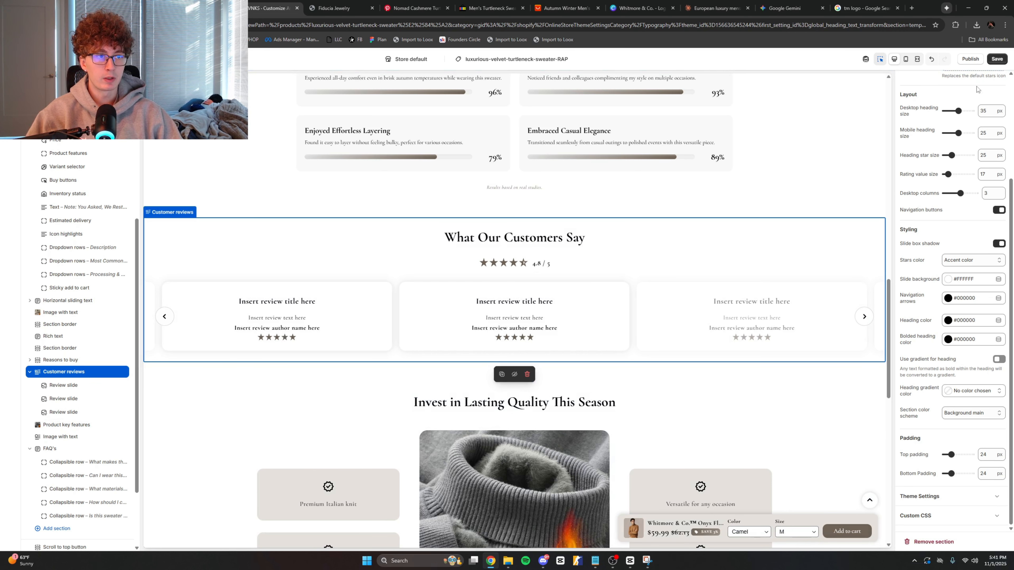
pyautogui.click(997, 59)
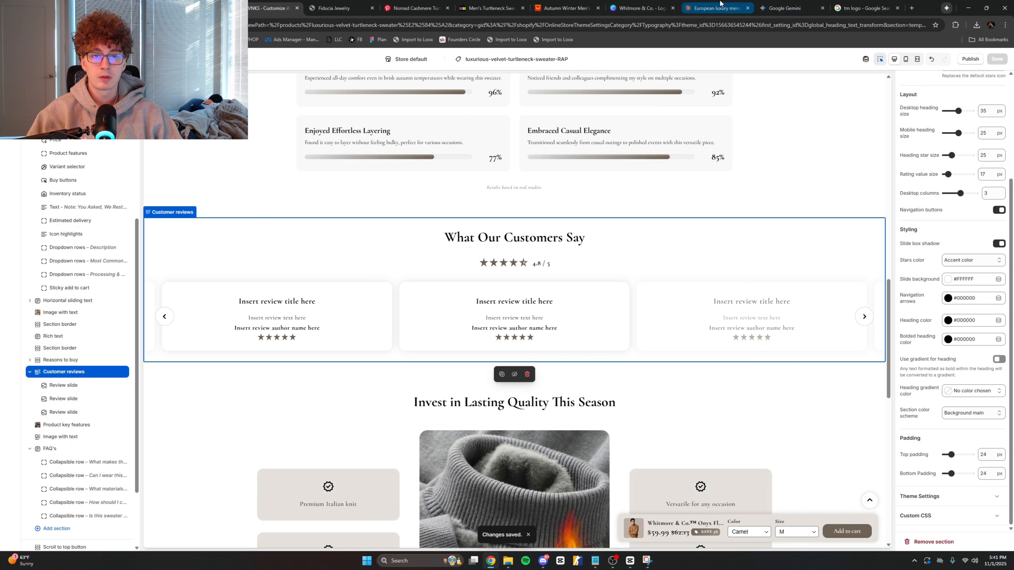
# Step: Send Claude the prompt "give me three reviews with names, titles and body" and close the "tm logo" Google search page
pyautogui.click(733, 7)
pyautogui.click(469, 483)
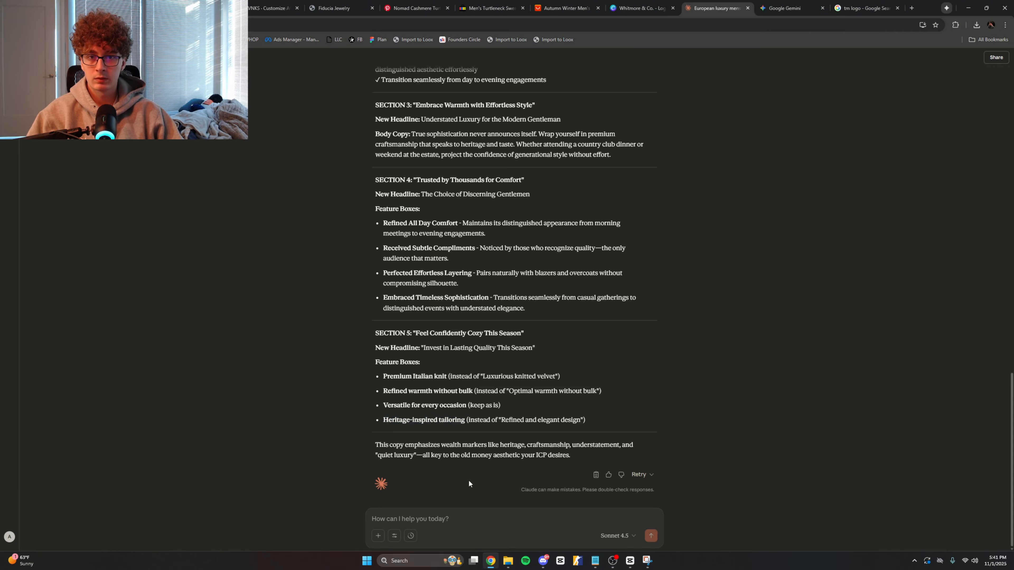
pyautogui.click(453, 519)
pyautogui.write('give me')
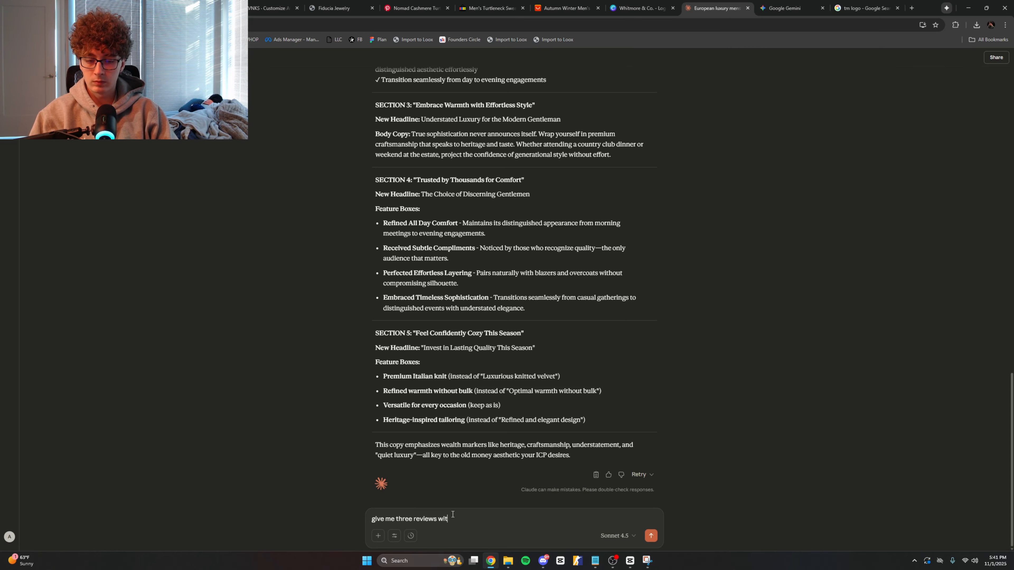
pyautogui.write('three reviews with names, titles and bo')
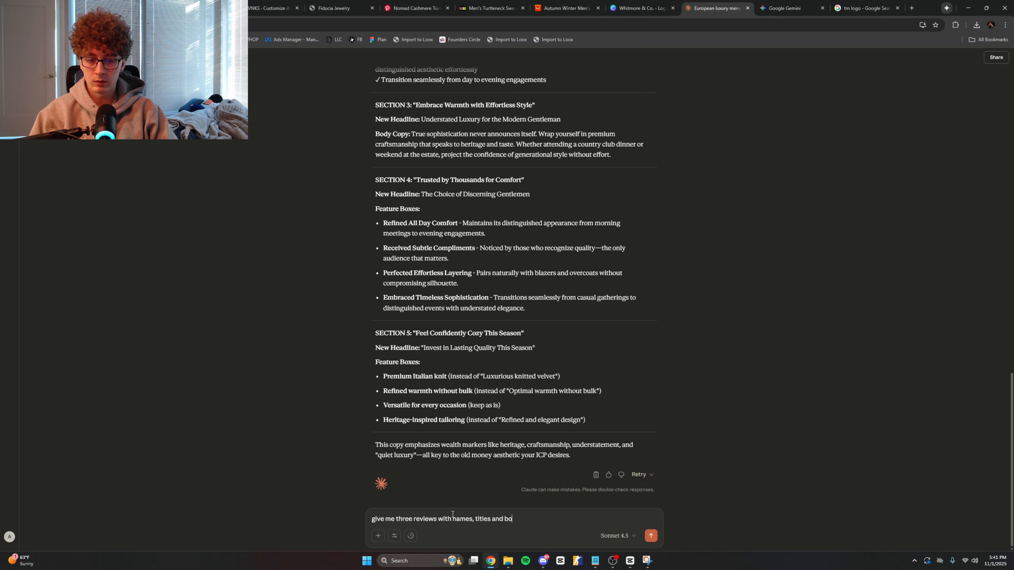
pyautogui.write('dy')
pyautogui.press('Return')
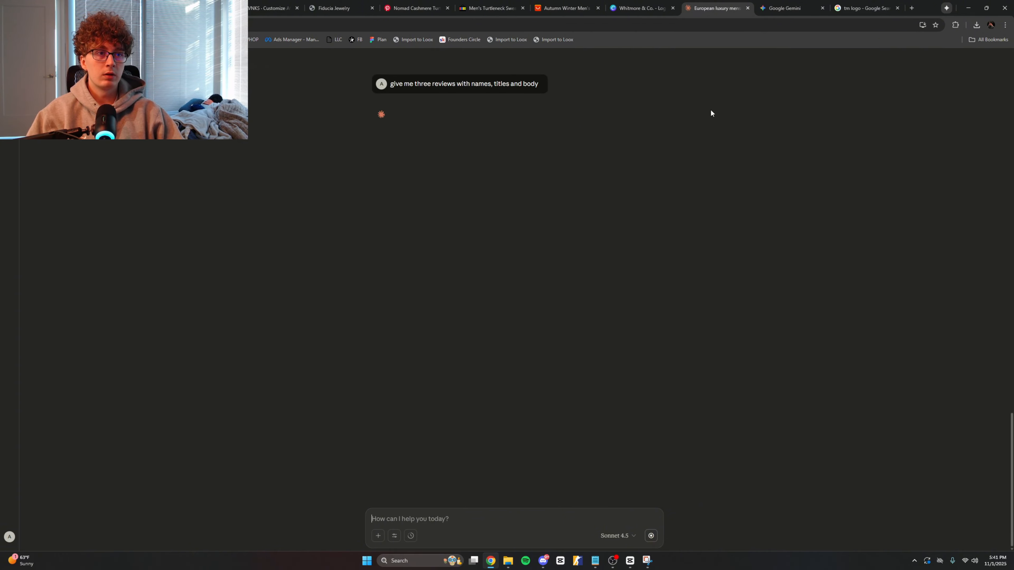
pyautogui.click(898, 8)
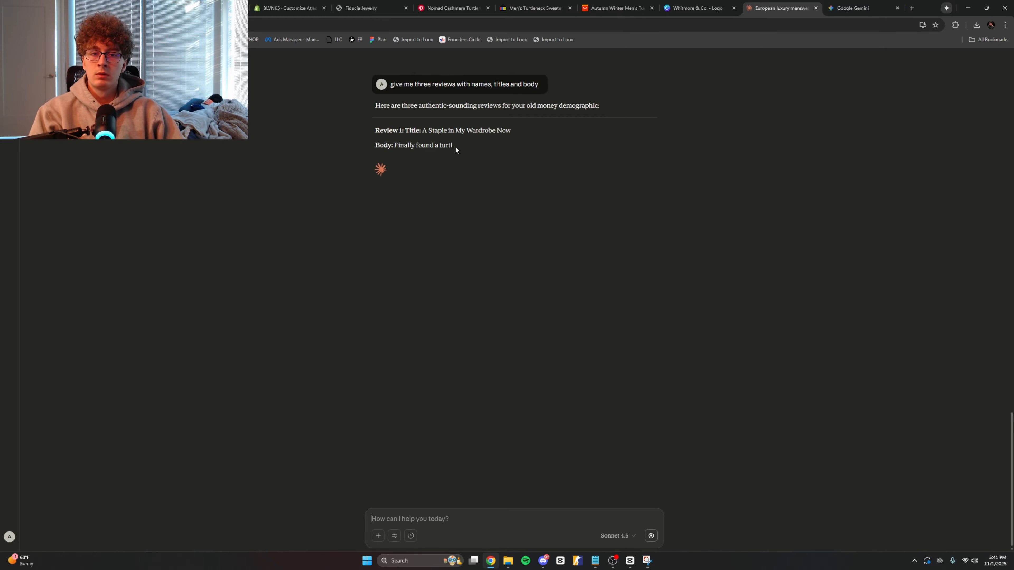
# Step: Copy the Review 1 title from Claude and set the first review slide's heading to "A Staple in My Wardrobe Now"
pyautogui.moveTo(422, 132); pyautogui.dragTo(523, 135)
pyautogui.hotkey('ctrl', 'c')
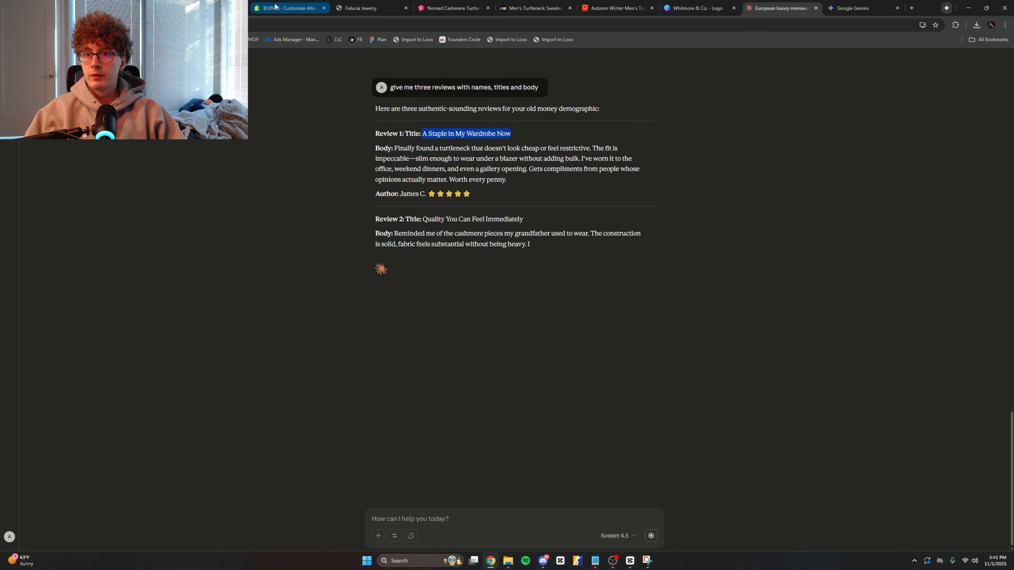
pyautogui.click(275, 6)
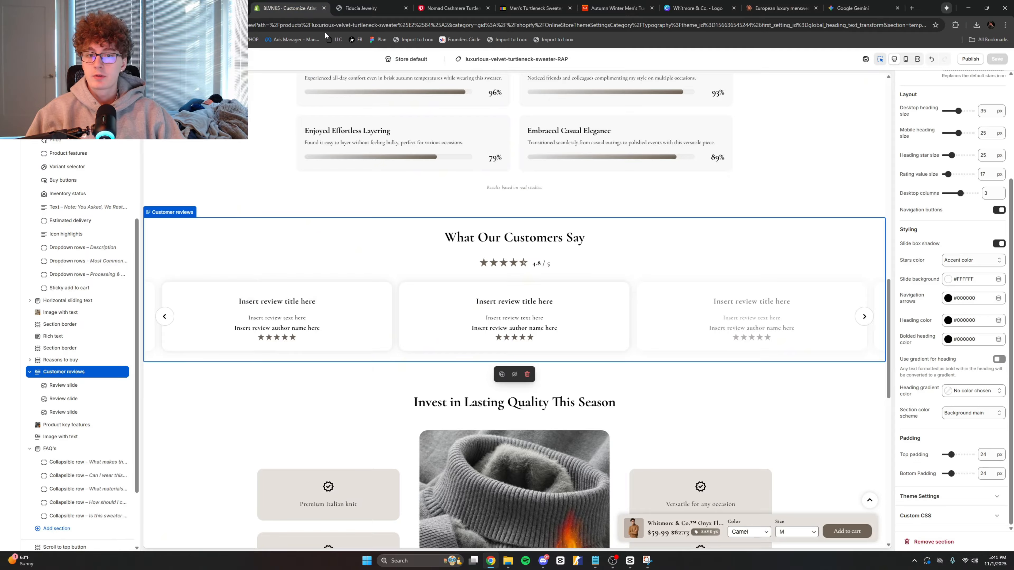
pyautogui.click(282, 322)
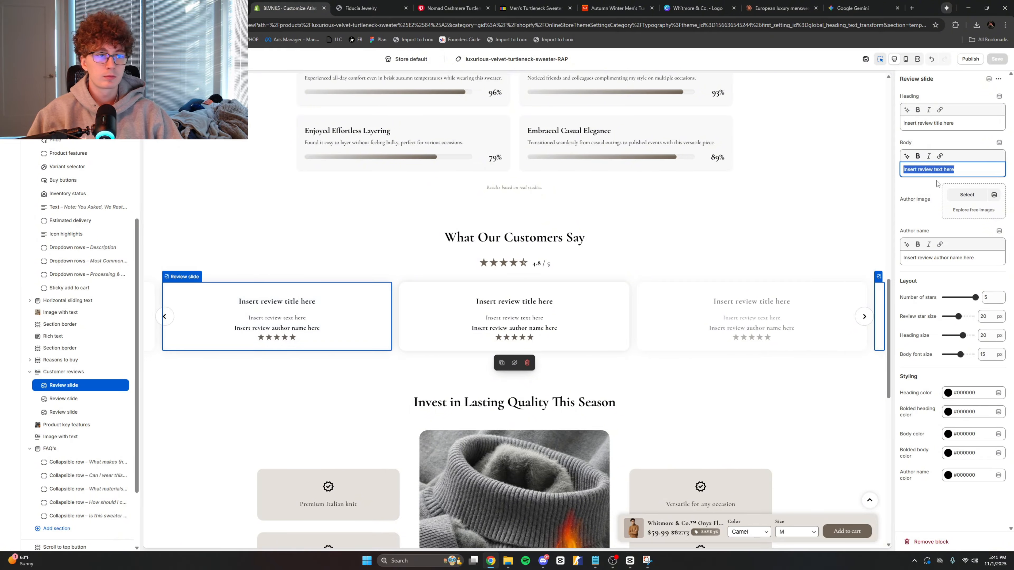
pyautogui.tripleClick(937, 123)
pyautogui.hotkey('ctrl', 'v')
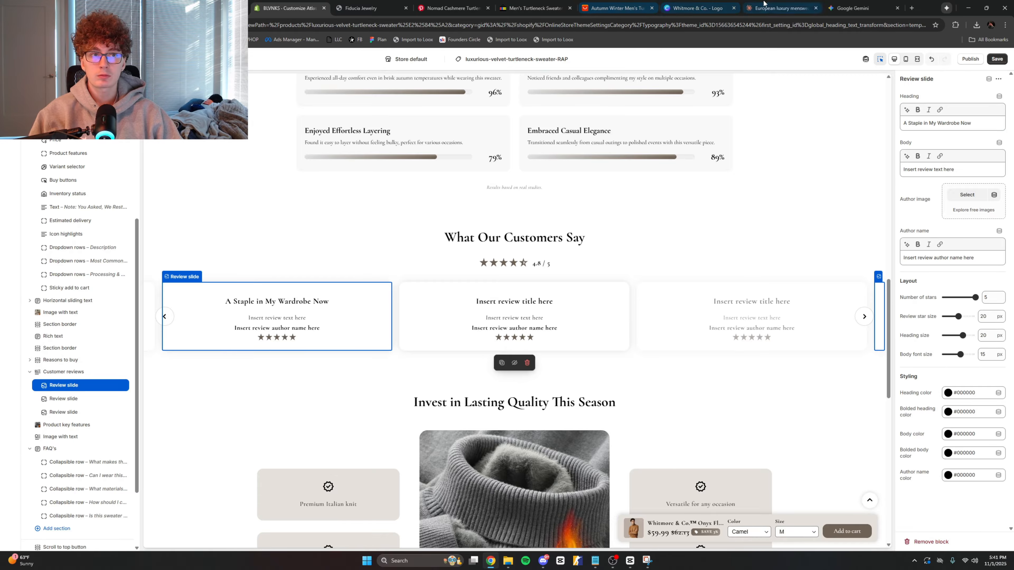
# Step: Copy the Review 2 title from Claude and set the second review slide's heading to "Quality You Can Feel Immediately"
pyautogui.click(779, 8)
pyautogui.moveTo(422, 219); pyautogui.dragTo(552, 223)
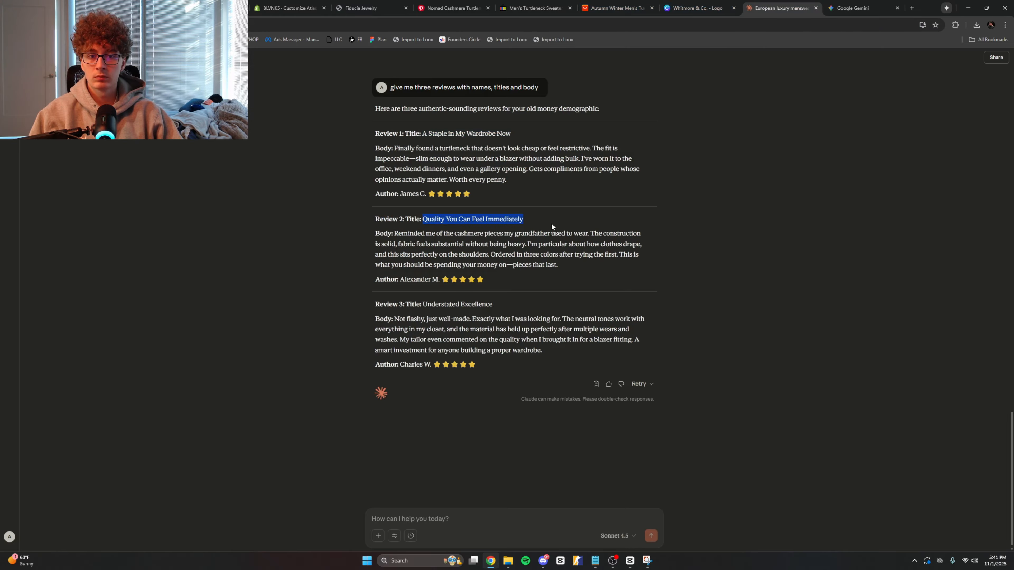
pyautogui.hotkey('ctrl', 'c')
pyautogui.click(288, 8)
pyautogui.click(464, 305)
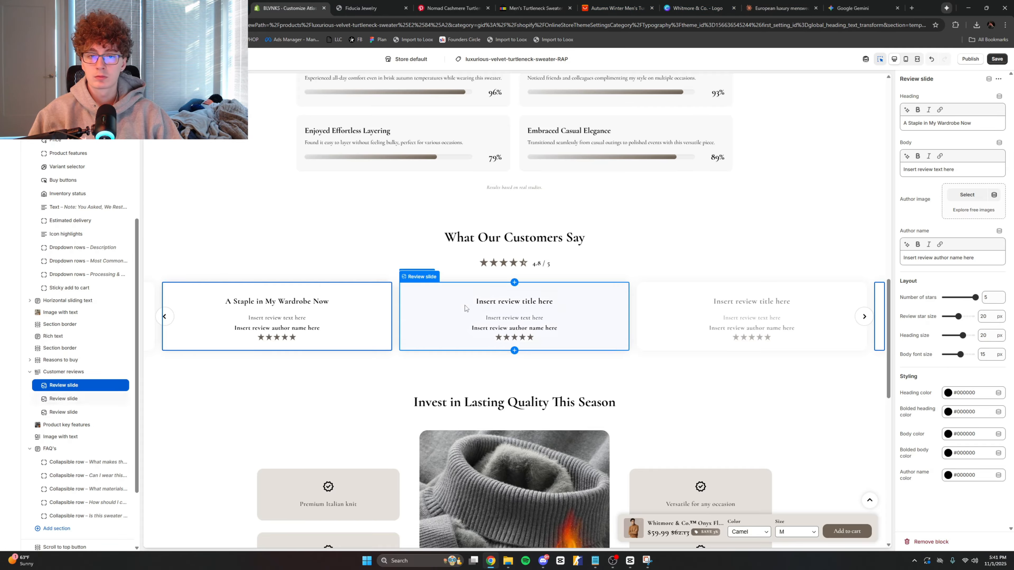
pyautogui.hotkey('ctrl', 'v')
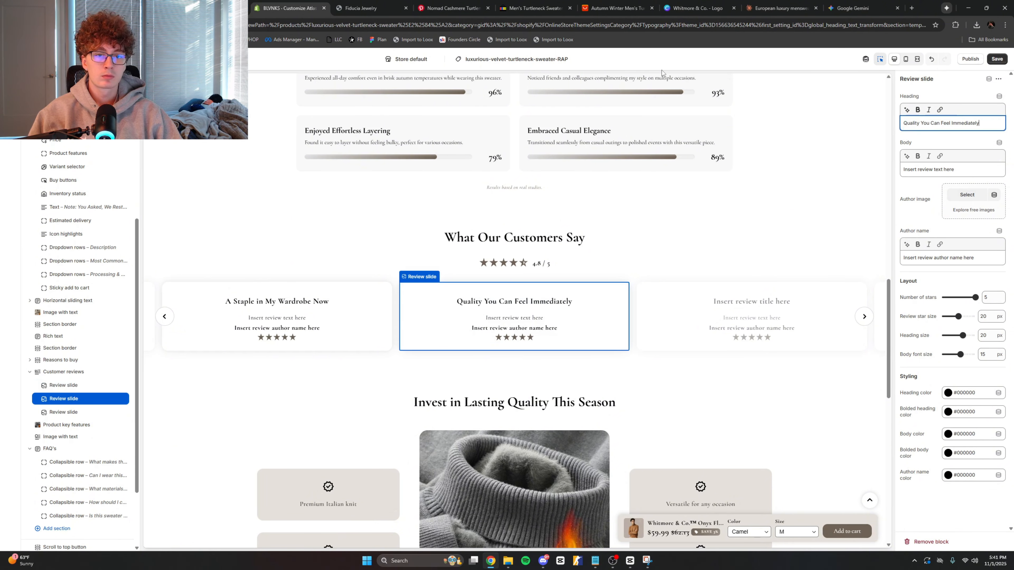
# Step: Copy the Review 3 title from Claude and set the third review slide's heading to "Understated Excellence"
pyautogui.click(778, 8)
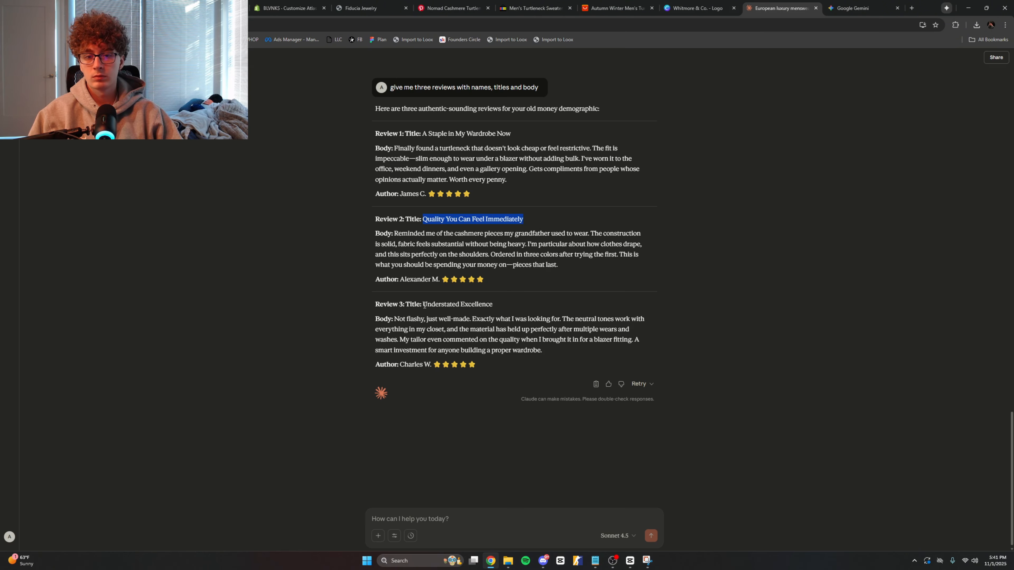
pyautogui.moveTo(423, 305); pyautogui.dragTo(519, 306)
pyautogui.click(263, 7)
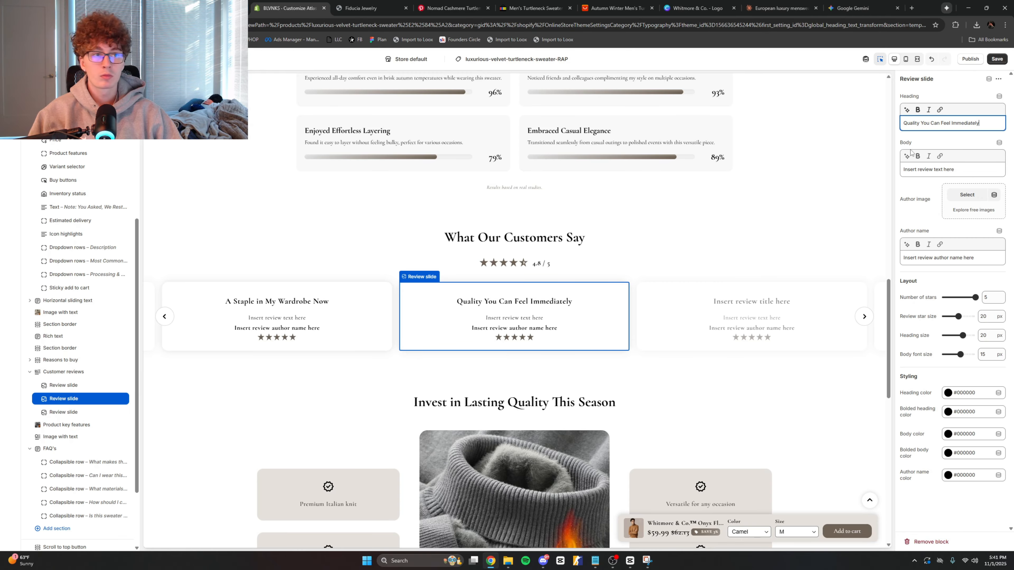
pyautogui.click(761, 313)
pyautogui.hotkey('ctrl', 'v')
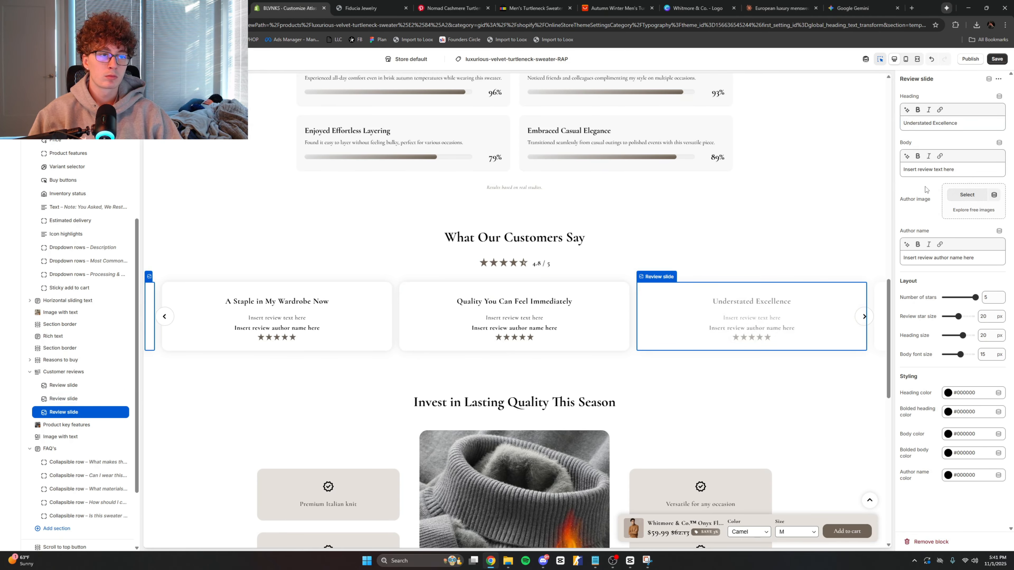
pyautogui.click(967, 195)
pyautogui.click(691, 117)
# Step: Replace the first review slide's placeholder body with Claude's Review 1 text beginning "Finally found a turtleneck"
pyautogui.click(781, 7)
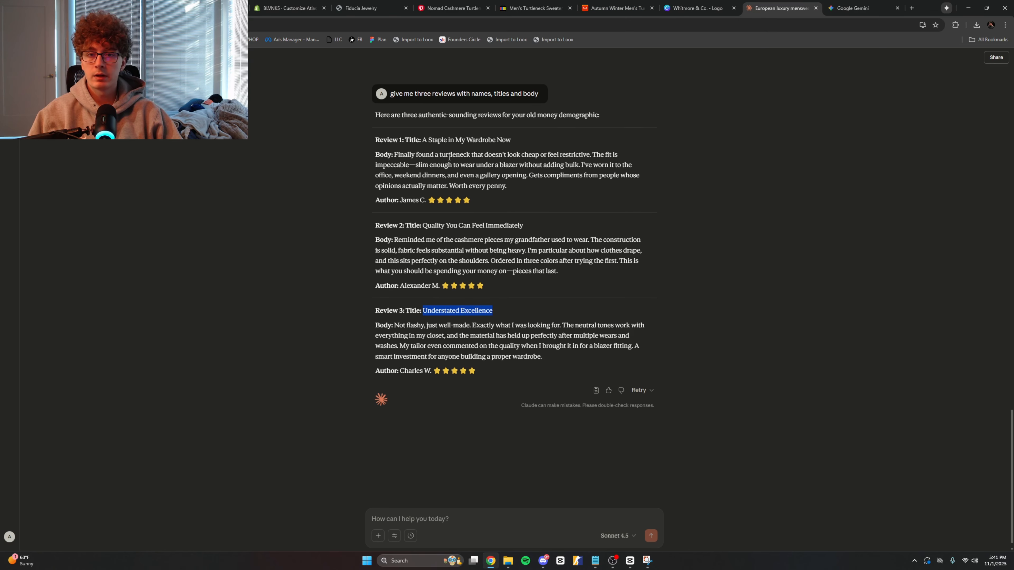
pyautogui.scroll(1, 420, 192)
pyautogui.moveTo(394, 188); pyautogui.dragTo(506, 218)
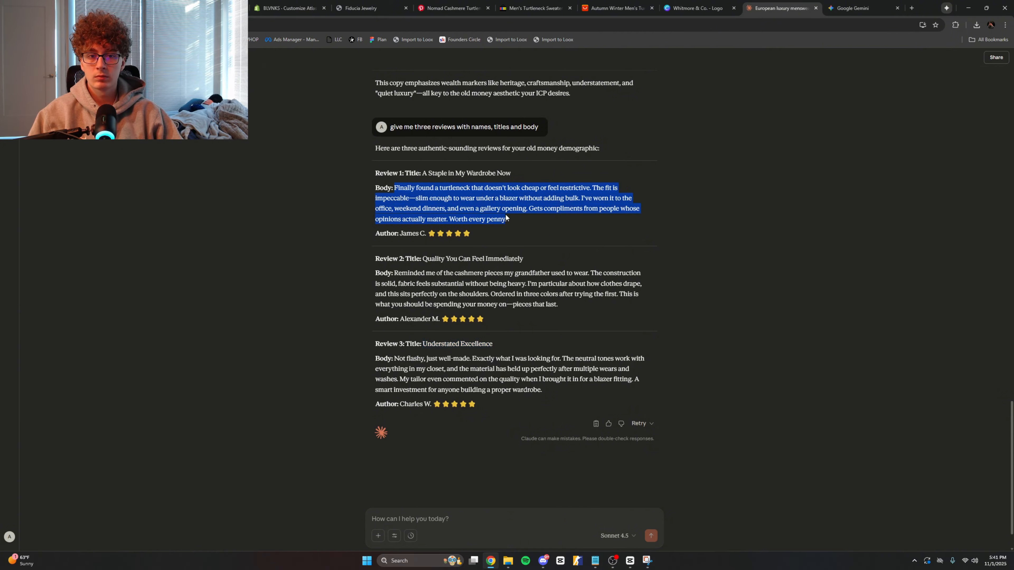
pyautogui.hotkey('ctrl', 'c')
pyautogui.click(288, 8)
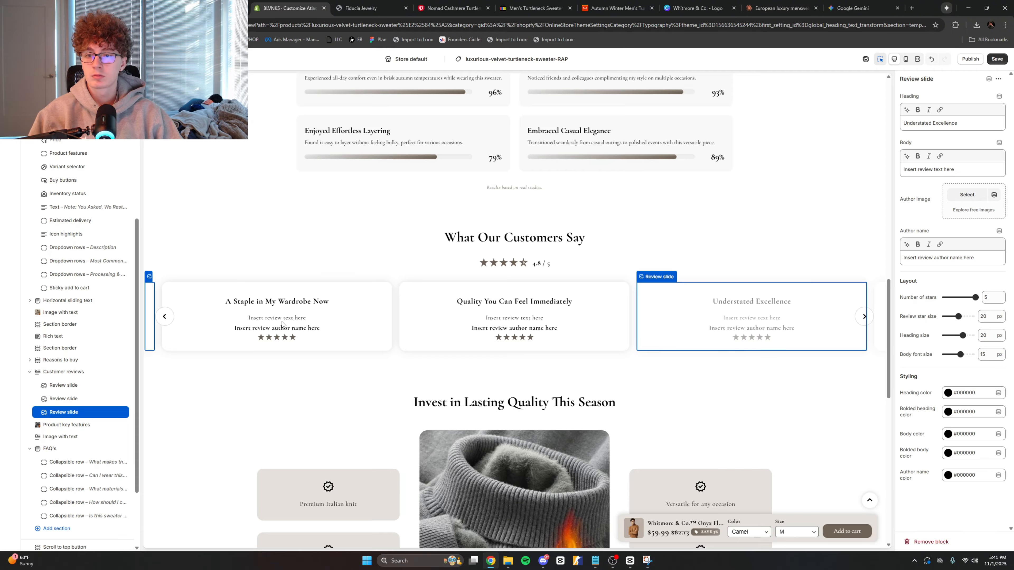
pyautogui.click(284, 323)
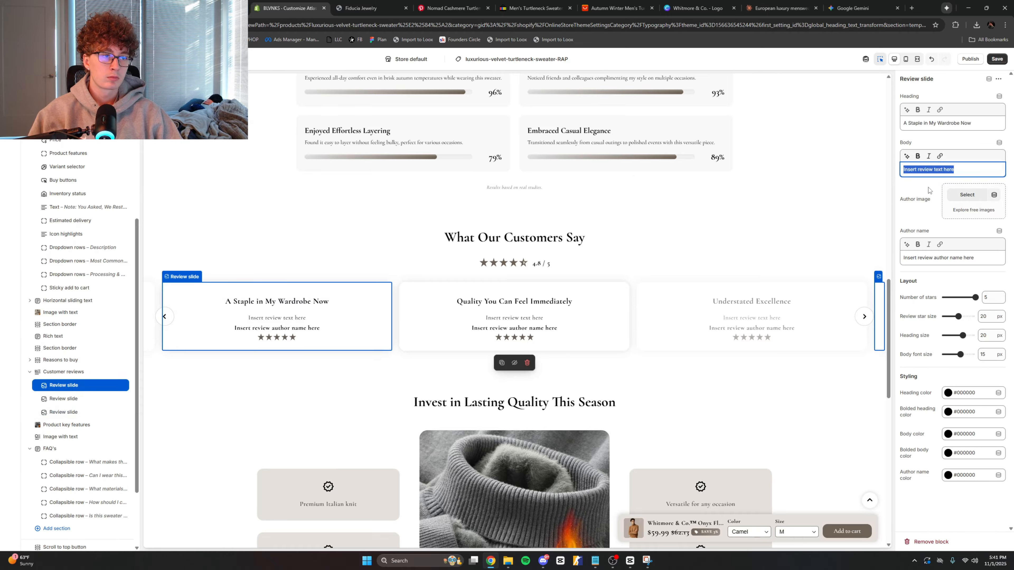
pyautogui.hotkey('ctrl', 'v')
pyautogui.click(914, 247)
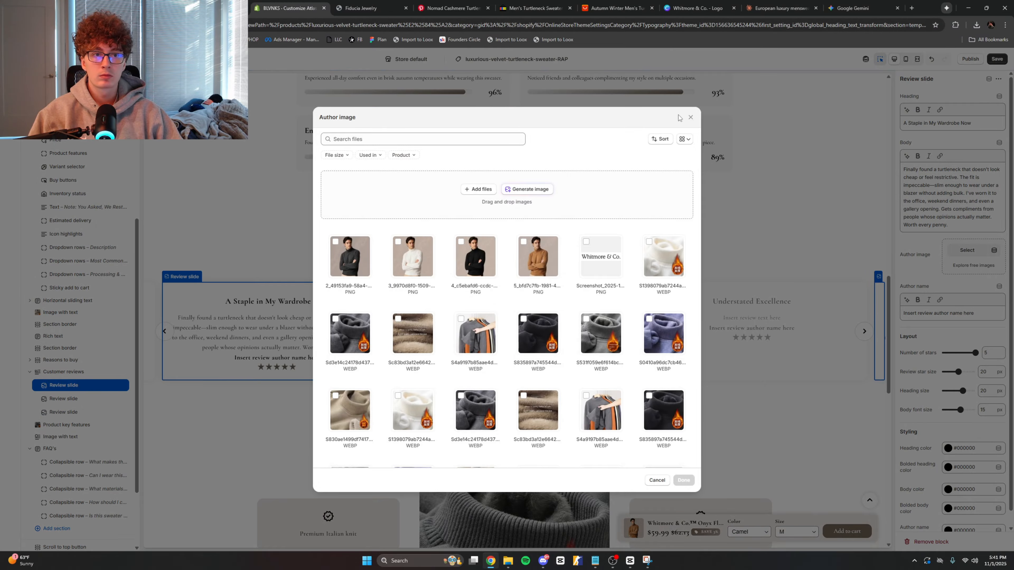
pyautogui.click(691, 117)
# Step: Set the first review slide's author name to Claude's Review 1 author, without the star emojis
pyautogui.click(771, 10)
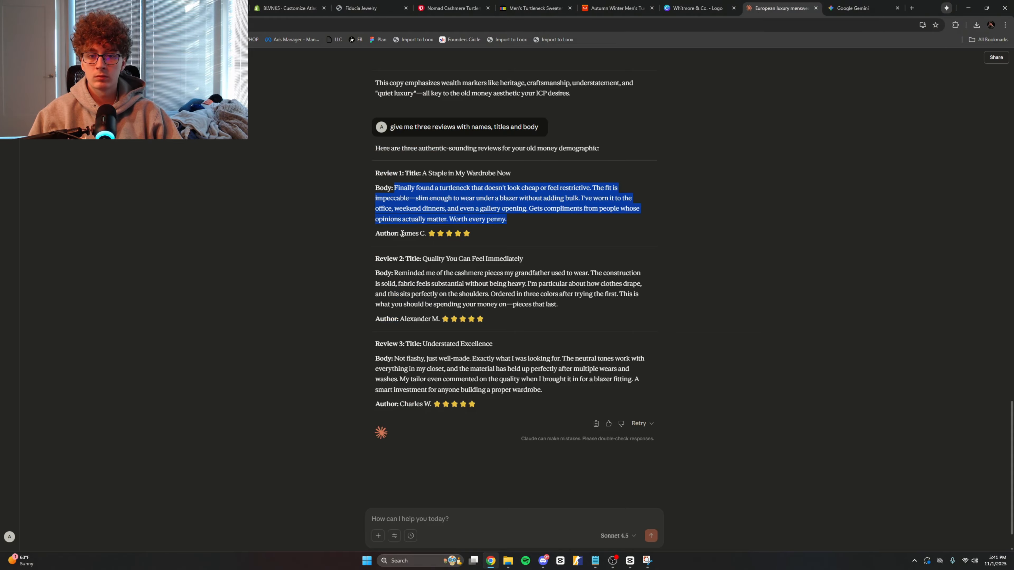
pyautogui.moveTo(400, 234); pyautogui.dragTo(419, 234)
pyautogui.click(297, 9)
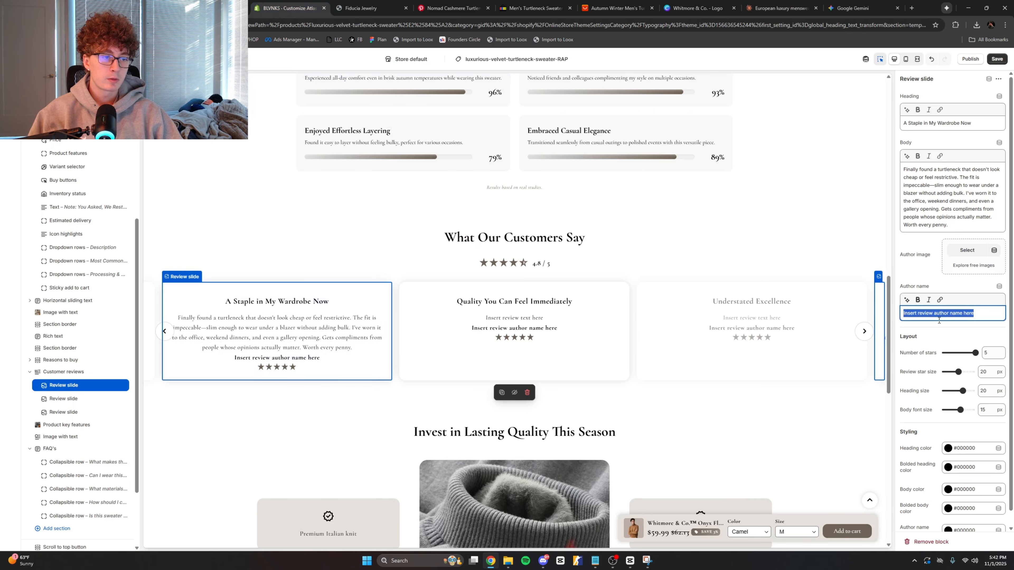
pyautogui.hotkey('ctrl', 'v')
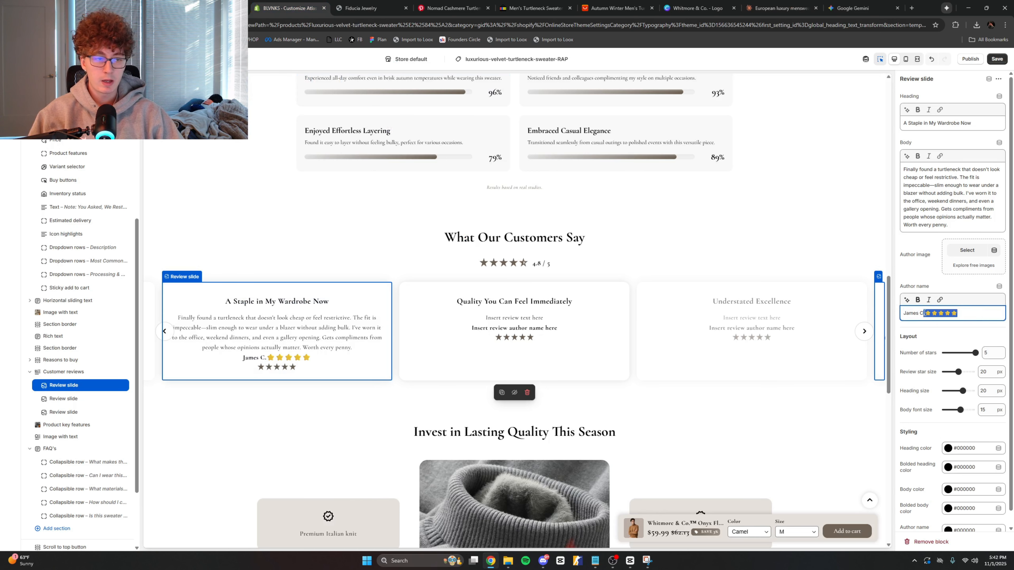
# Step: Replace the second review slide's placeholder body with Claude's Review 2 text beginning "Reminded me of the cashmere pieces"
pyautogui.click(497, 340)
pyautogui.click(781, 8)
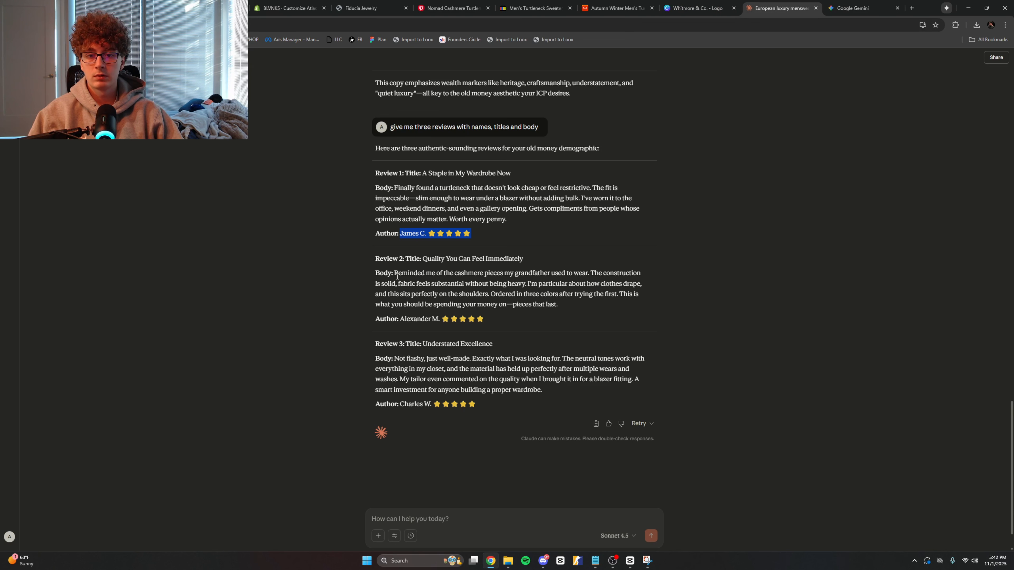
pyautogui.moveTo(395, 274); pyautogui.dragTo(565, 307)
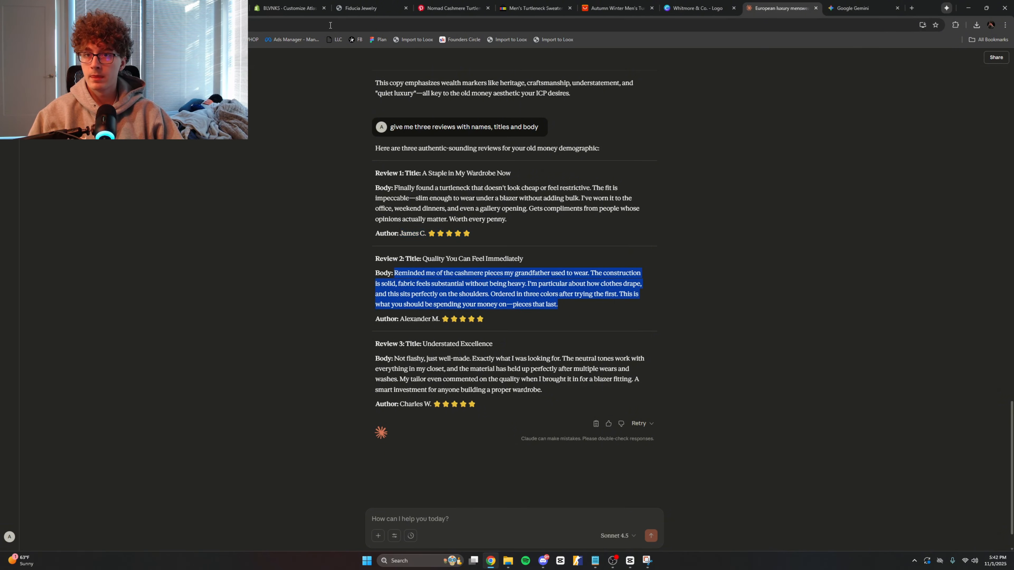
pyautogui.click(307, 8)
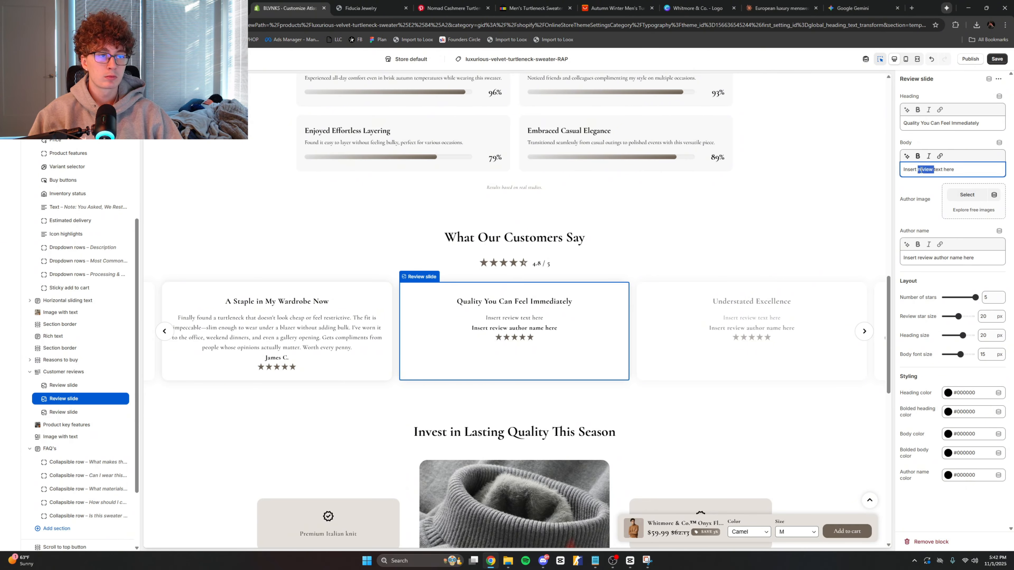
pyautogui.hotkey('ctrl', 'a')
pyautogui.hotkey('ctrl', 'v')
pyautogui.click(967, 250)
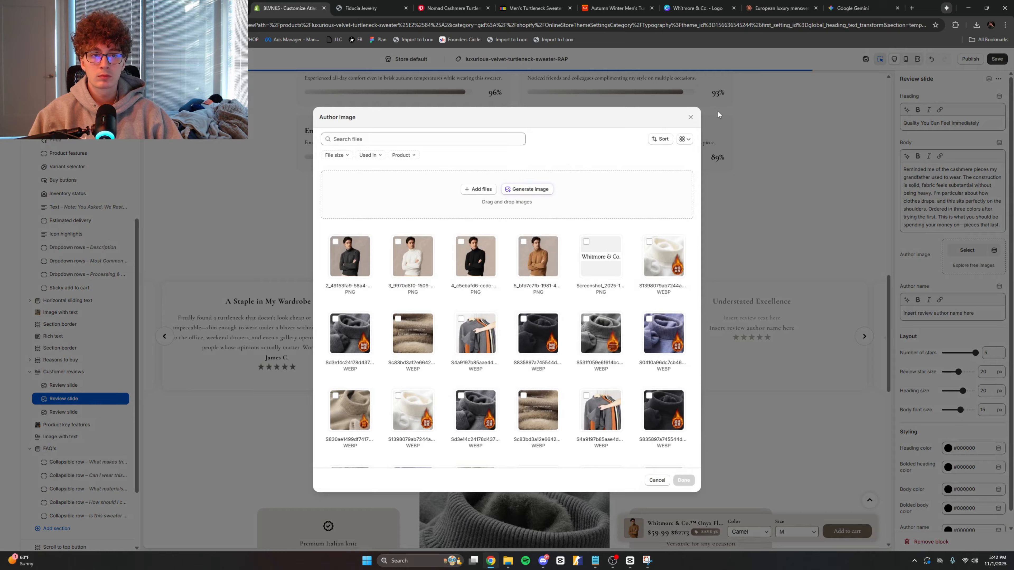
pyautogui.click(693, 119)
# Step: Replace the third review slide's placeholder body with Claude's Review 3 text beginning "Not flashy, just well-made"
pyautogui.click(778, 8)
pyautogui.moveTo(395, 358); pyautogui.dragTo(548, 385)
pyautogui.click(282, 7)
pyautogui.click(283, 7)
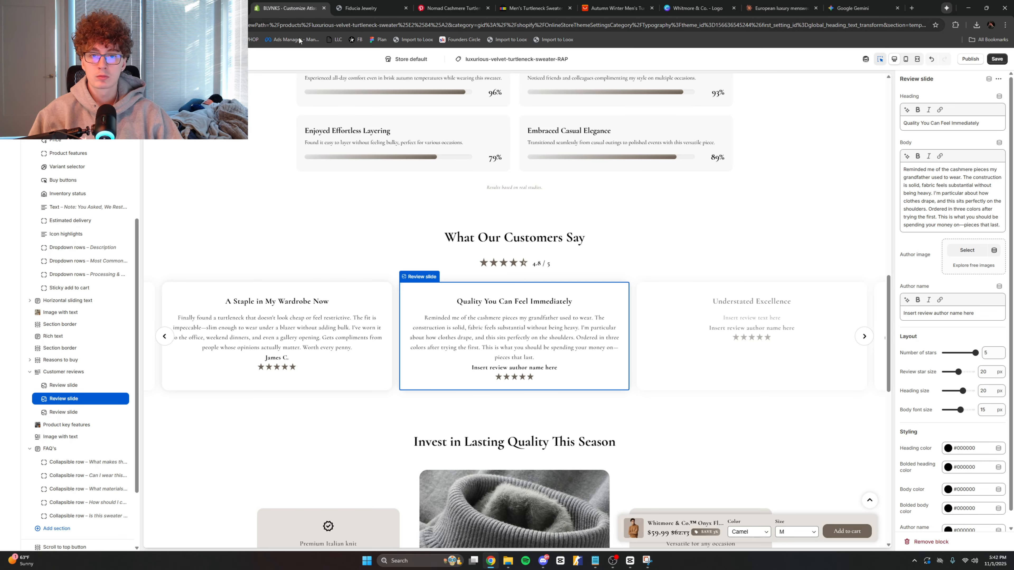
pyautogui.click(733, 320)
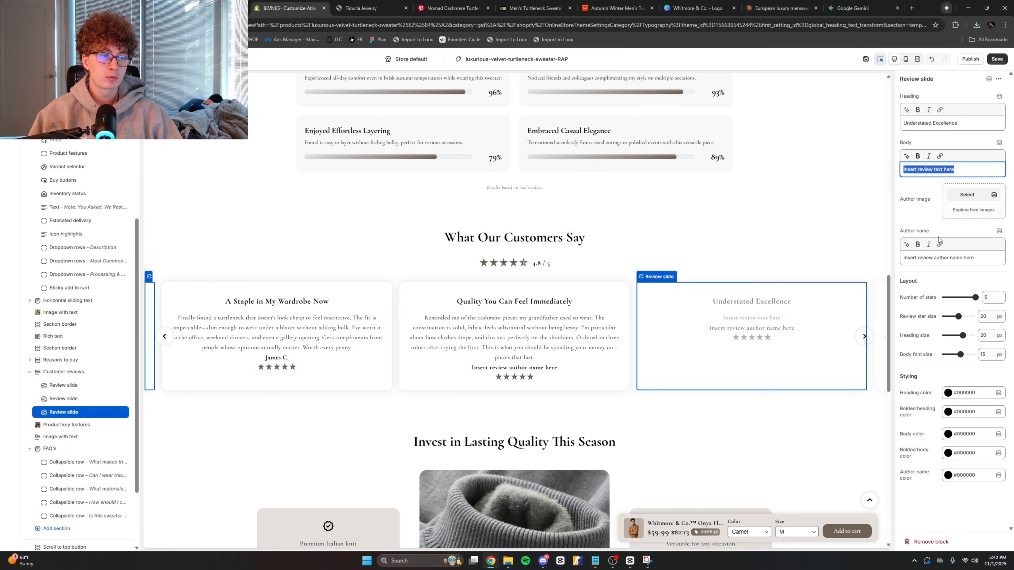
pyautogui.hotkey('ctrl', 'v')
pyautogui.click(967, 250)
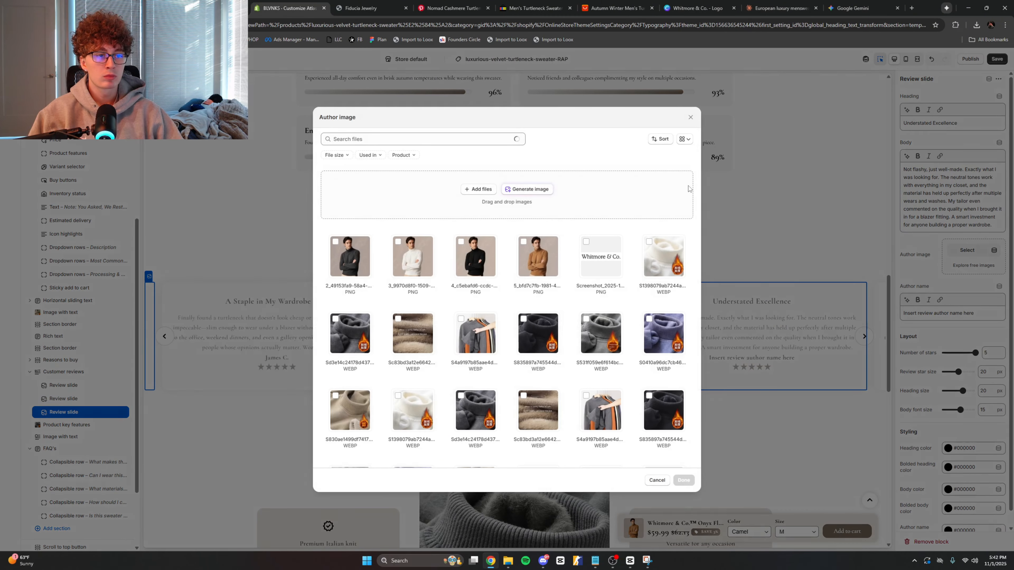
pyautogui.click(694, 121)
# Step: Check the Review 3 author in the Claude chat and enter that name as the third review slide's author
pyautogui.click(781, 8)
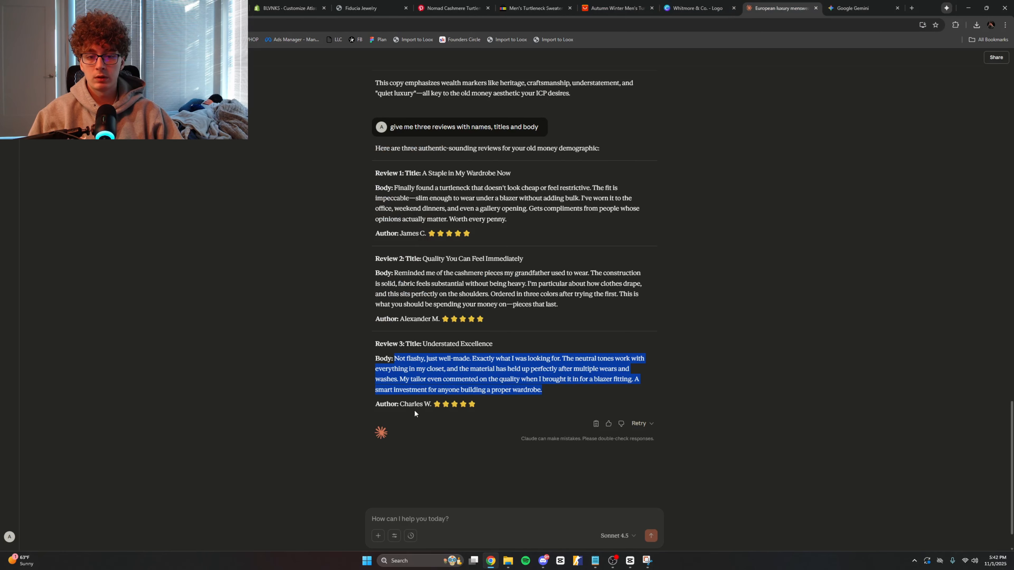
pyautogui.click(293, 8)
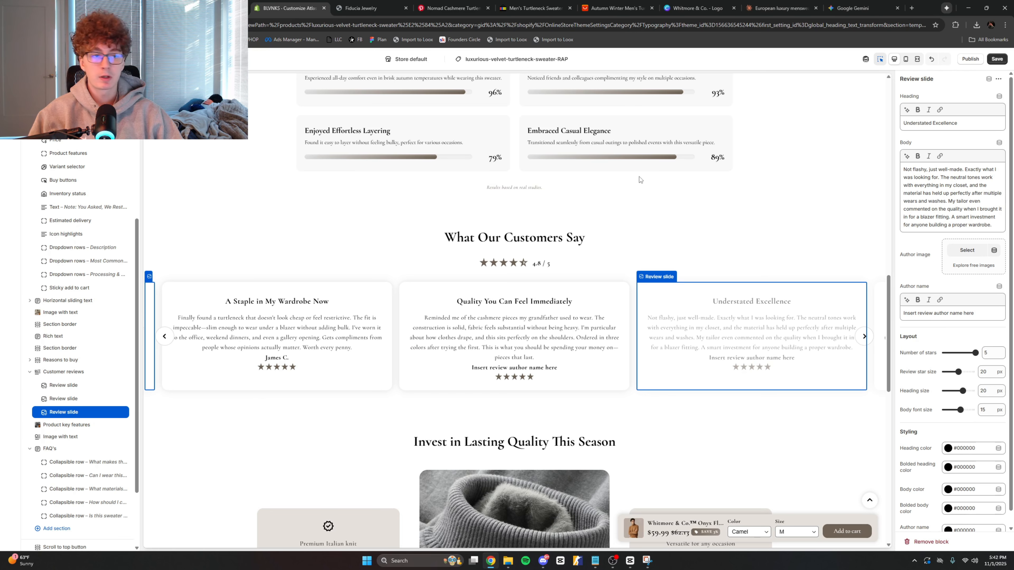
pyautogui.write('Charles W.')
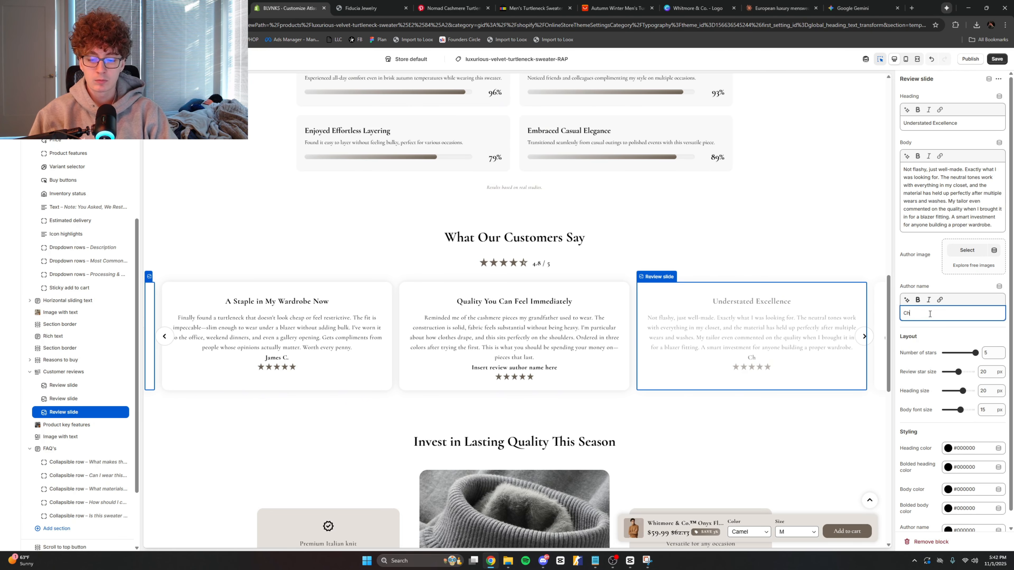
# Step: Enter Claude's Review 2 author name on the second review slide and save the template
pyautogui.click(499, 351)
pyautogui.click(917, 315)
pyautogui.write('Alexander M.')
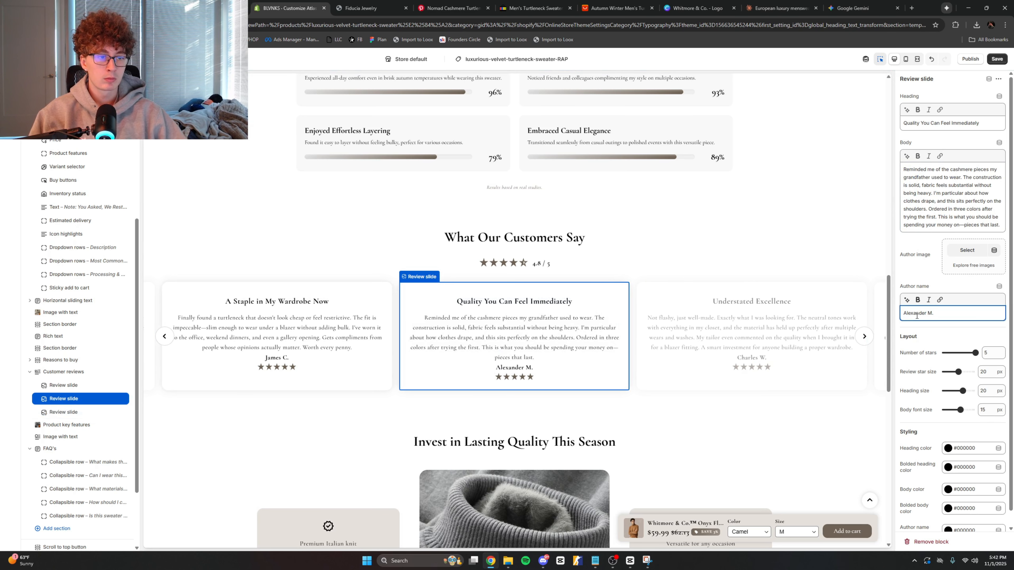
pyautogui.hotkey('ctrl', 's')
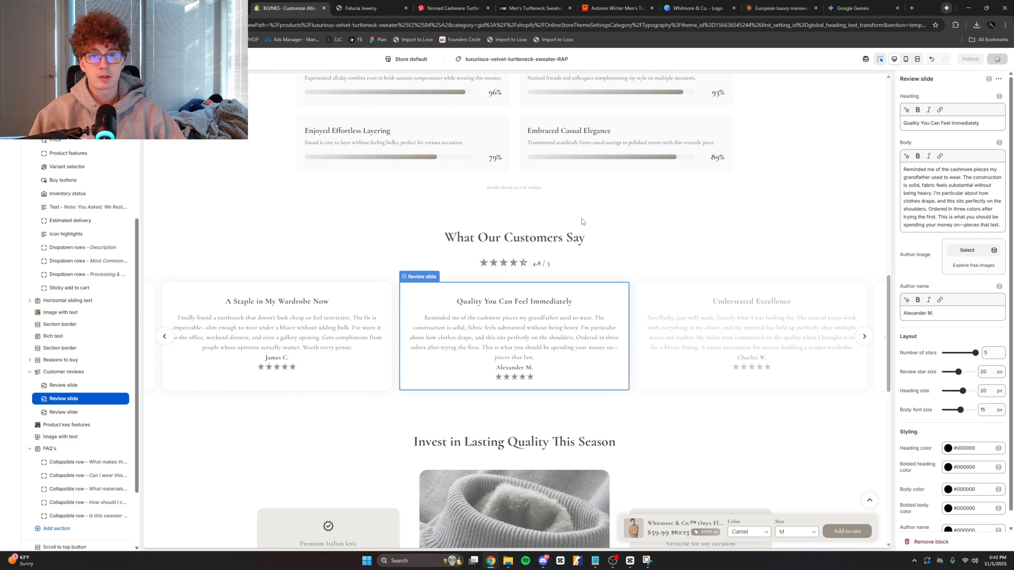
# Step: Review the product page preview, checking the contents of the Description and Most Common Questions dropdown rows
pyautogui.scroll(1, 598, 289)
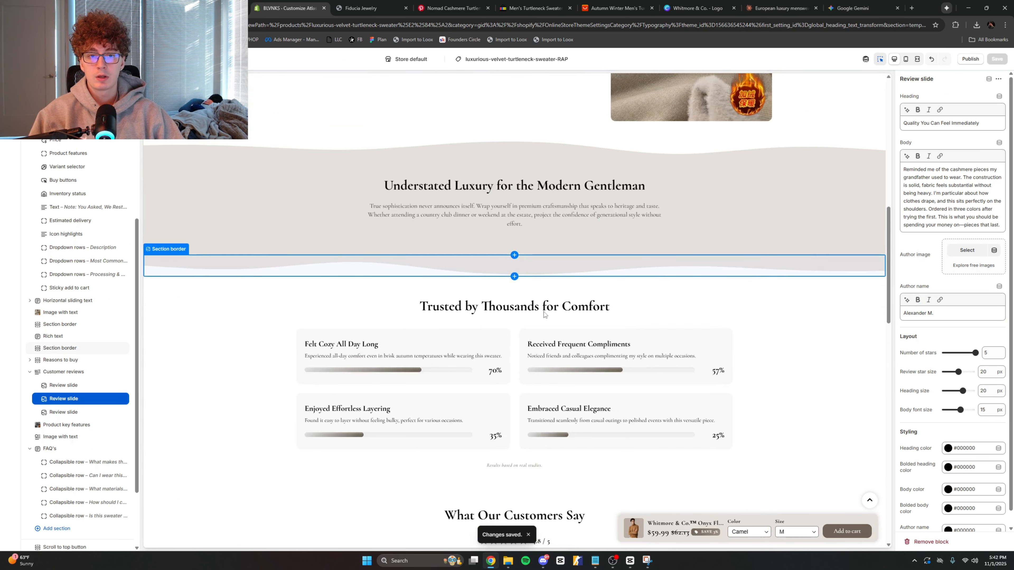
pyautogui.scroll(-8, 446, 253)
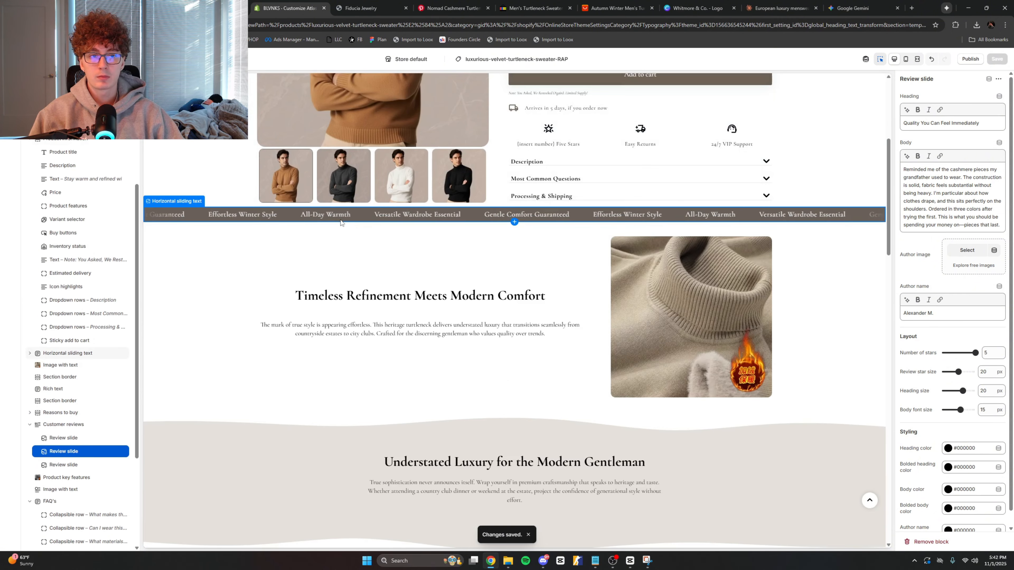
pyautogui.scroll(5, 514, 287)
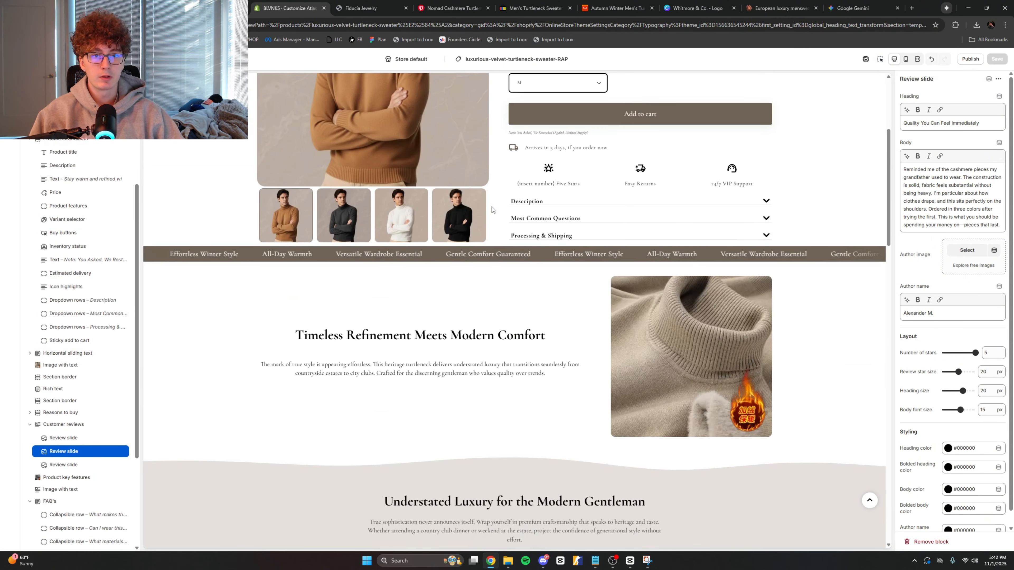
pyautogui.click(525, 201)
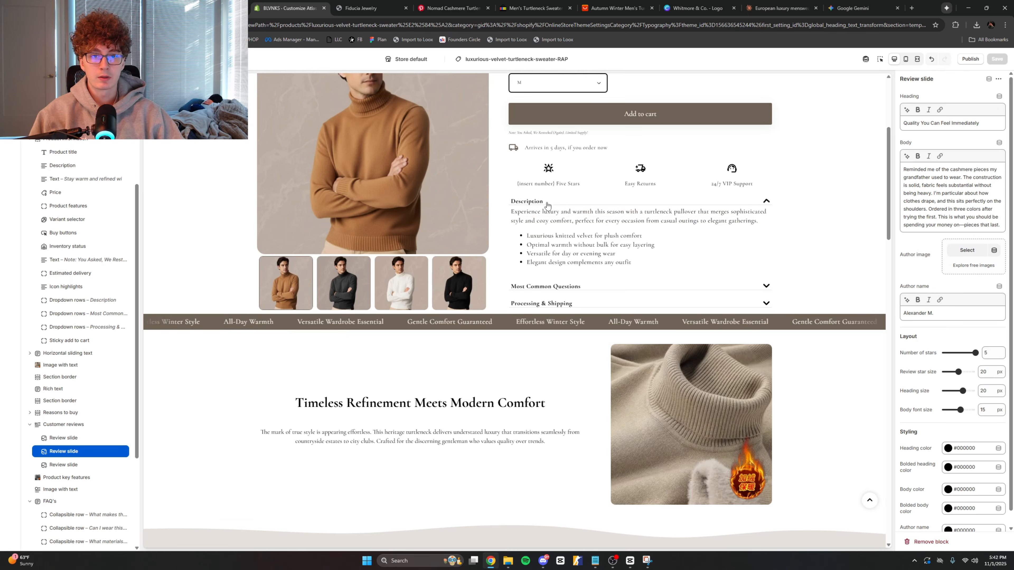
pyautogui.click(526, 202)
pyautogui.click(542, 219)
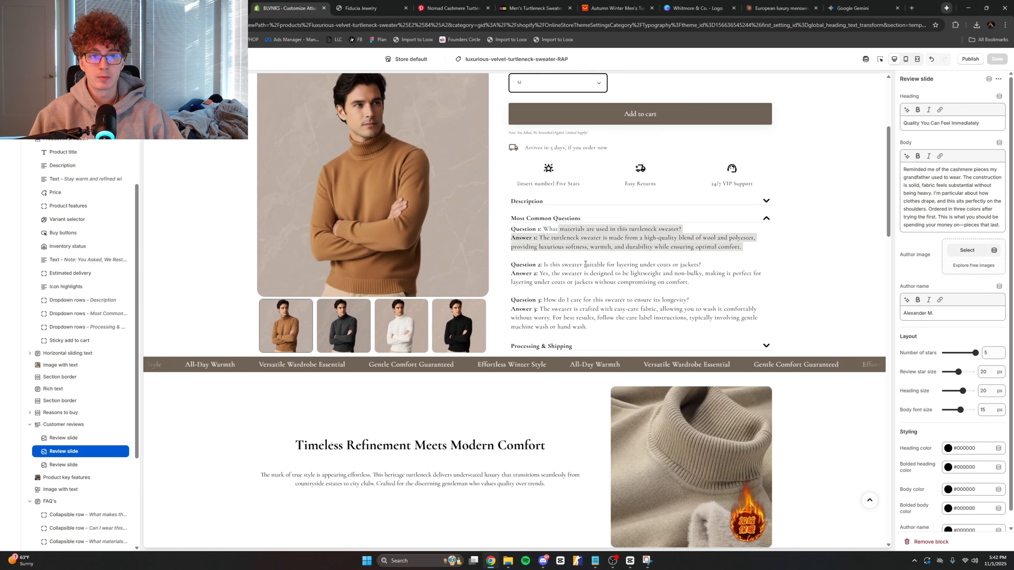
# Step: Read the Processing & Shipping dropdown row in the product page preview, collapse the dropdown rows and look over the page's lower sections
pyautogui.click(545, 218)
pyautogui.click(554, 236)
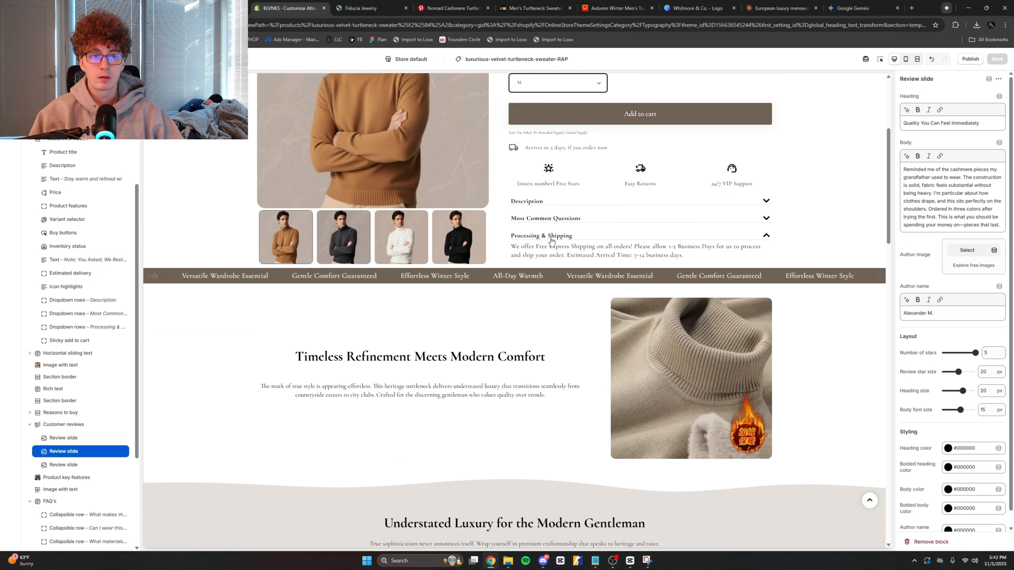
pyautogui.click(561, 235)
pyautogui.scroll(-10, 476, 275)
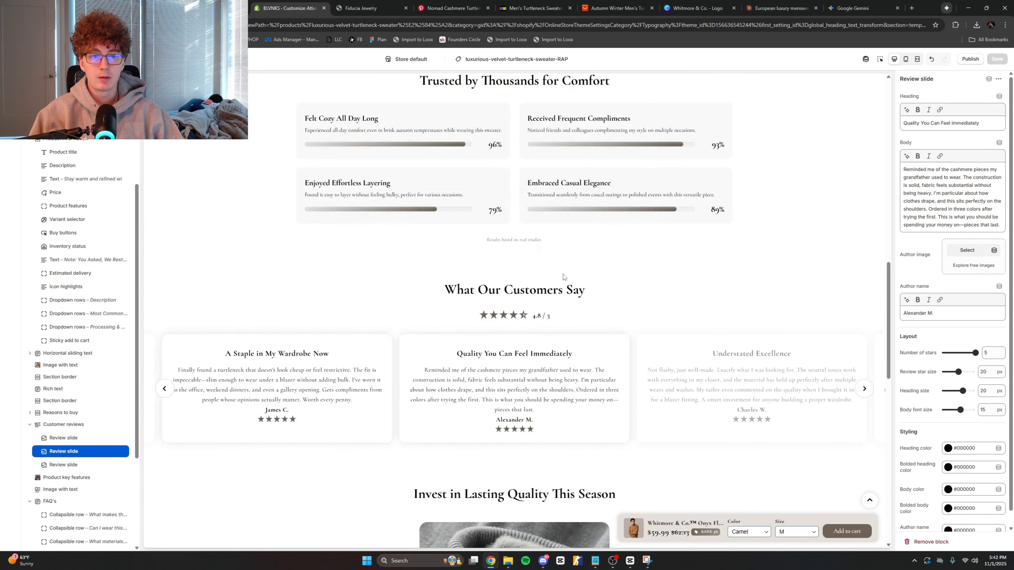
pyautogui.scroll(12, 563, 274)
pyautogui.scroll(1, 510, 272)
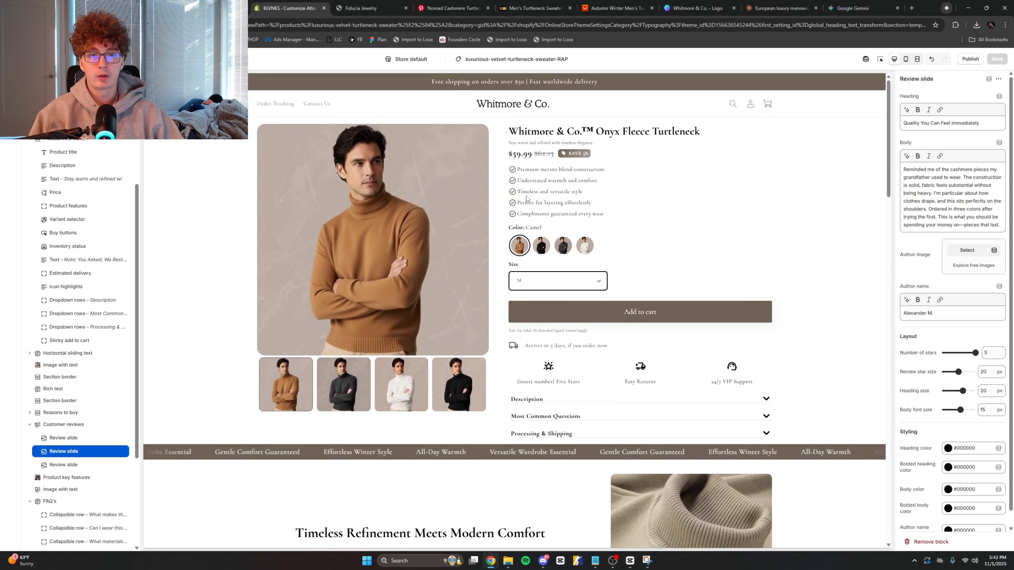
# Step: Look over the product page in the mobile preview and return to the desktop preview
pyautogui.click(918, 59)
pyautogui.click(906, 59)
pyautogui.scroll(-15, 564, 268)
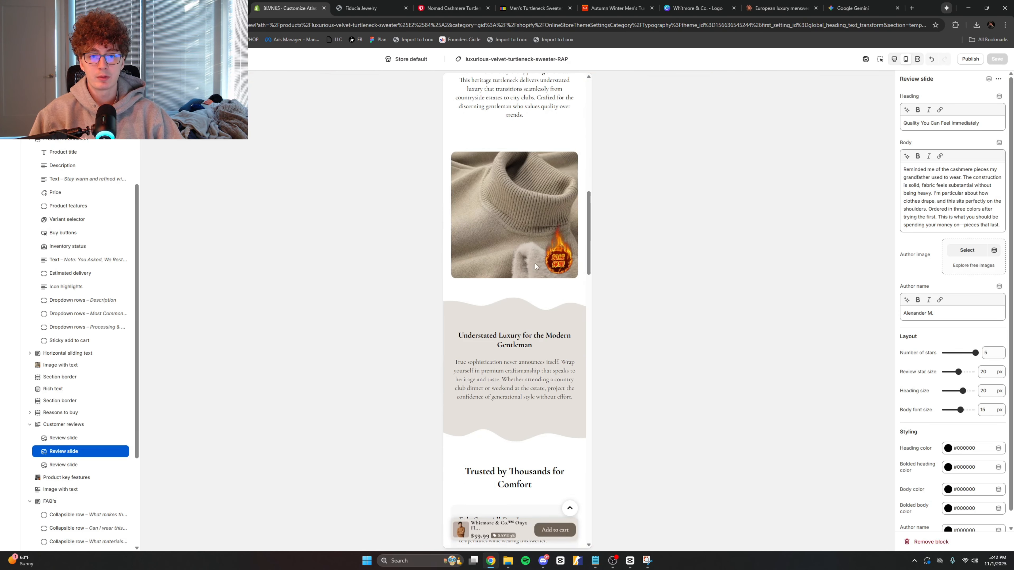
pyautogui.click(894, 59)
# Step: Copy the sweater image from the "Invest in Lasting Quality This Season" section onto a new page of the Whitmore & Co. Canva design, filling the page
pyautogui.rightClick(529, 276)
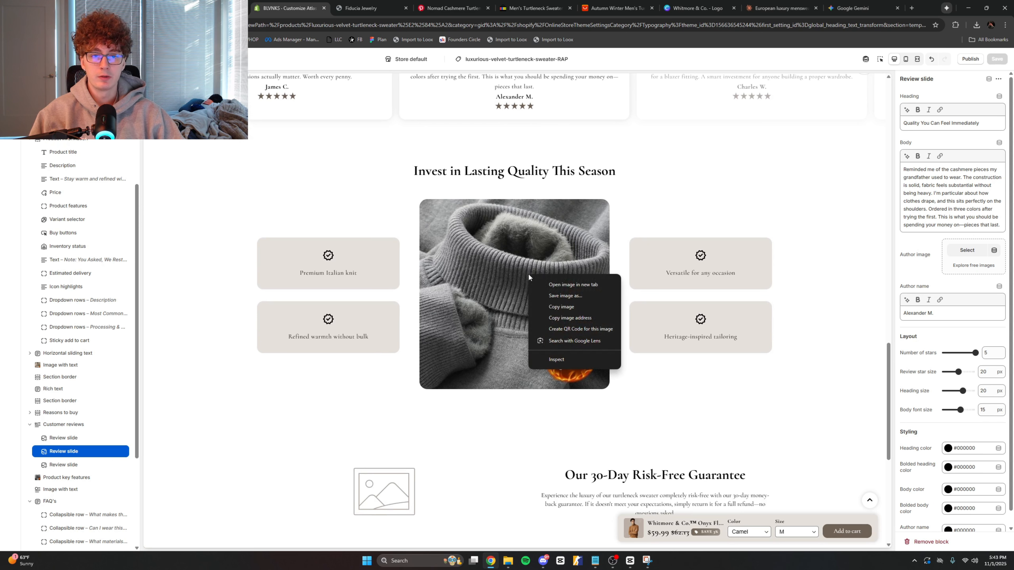
pyautogui.click(561, 307)
pyautogui.click(697, 8)
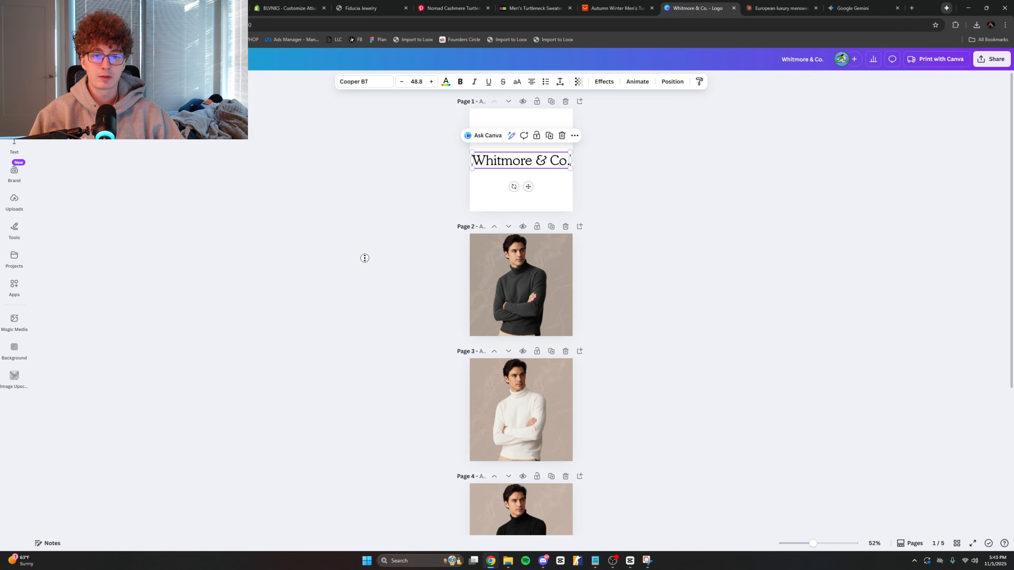
pyautogui.scroll(-8, 479, 320)
pyautogui.click(514, 521)
pyautogui.hotkey('ctrl', 'v')
pyautogui.moveTo(813, 544); pyautogui.dragTo(844, 551)
pyautogui.scroll(-6, 519, 319)
pyautogui.moveTo(555, 391); pyautogui.dragTo(683, 495)
# Step: Try to remove the whole fire badge from the page 6 sweater image with Magic Eraser at brush size 75, and undo the erasure
pyautogui.click(461, 81)
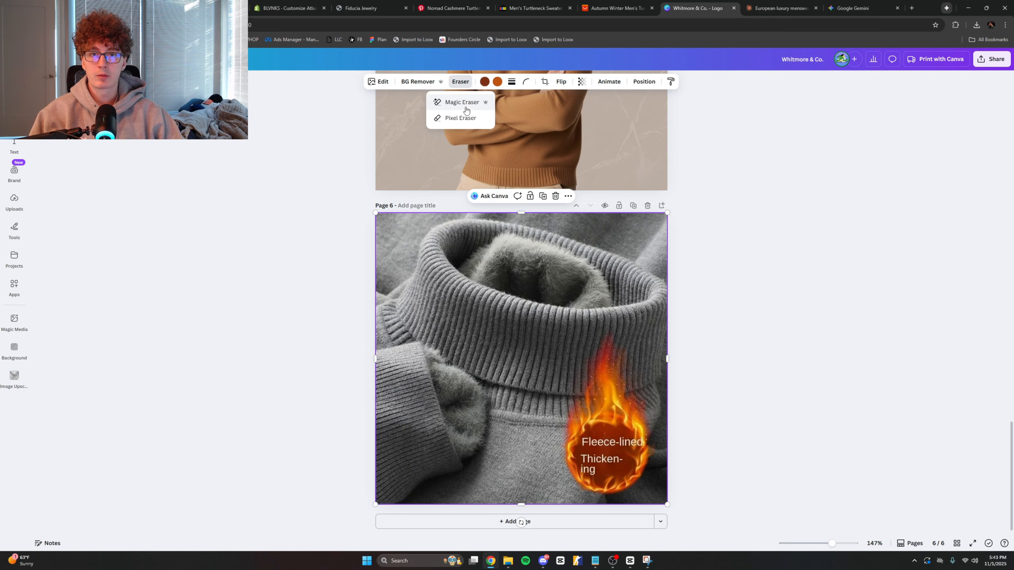
pyautogui.click(465, 108)
pyautogui.moveTo(81, 171); pyautogui.dragTo(114, 169)
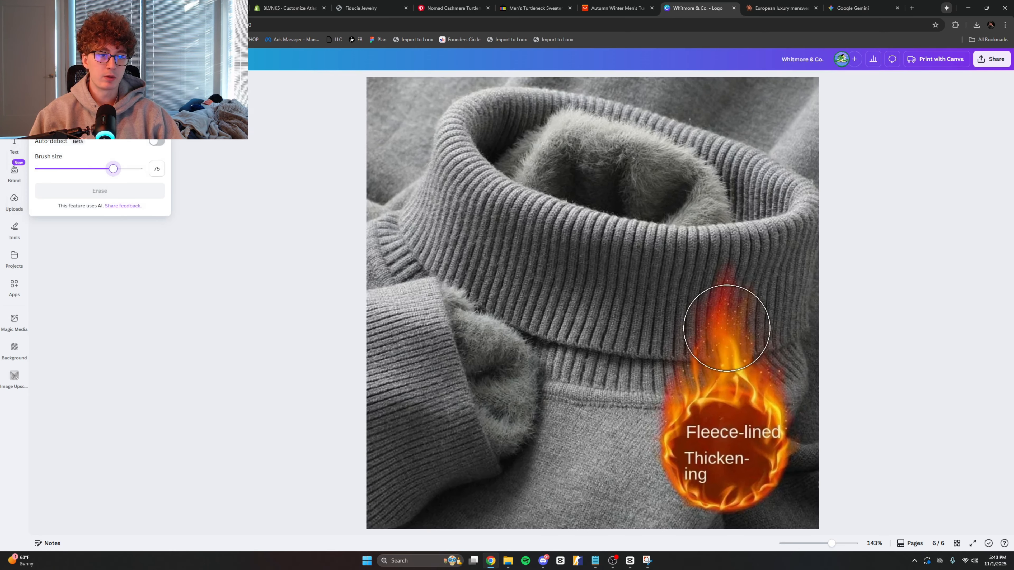
pyautogui.moveTo(725, 300)
pyautogui.mouseDown()
pyautogui.moveTo(714, 369)
pyautogui.moveTo(770, 487)
pyautogui.moveTo(750, 390)
pyautogui.mouseUp()
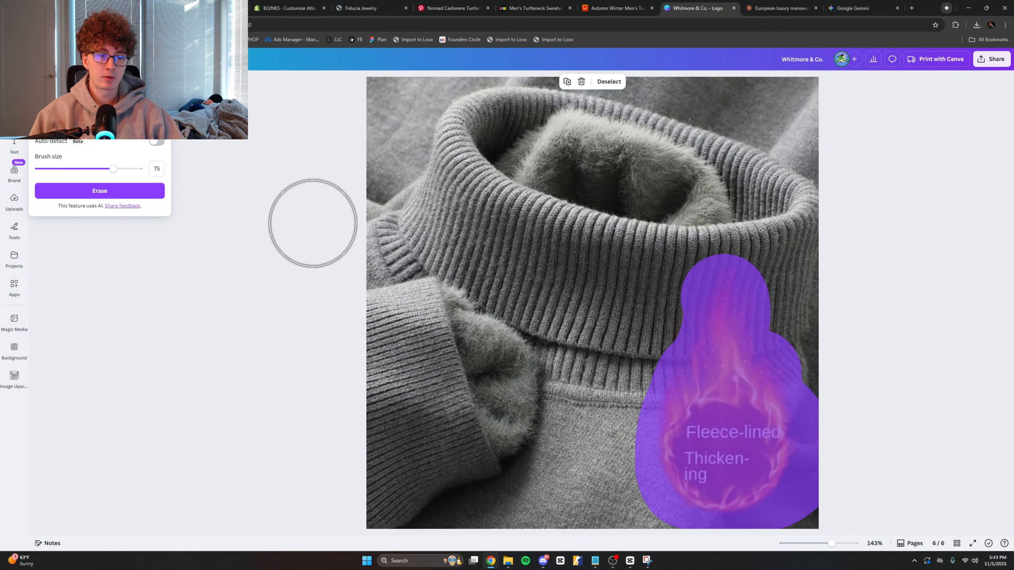
pyautogui.click(100, 191)
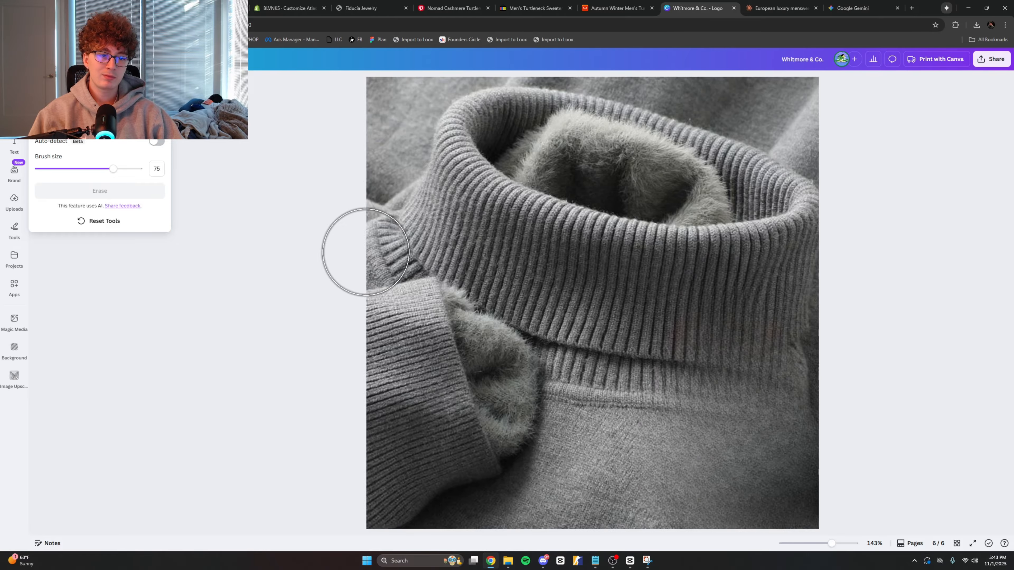
pyautogui.hotkey('ctrl', 'z')
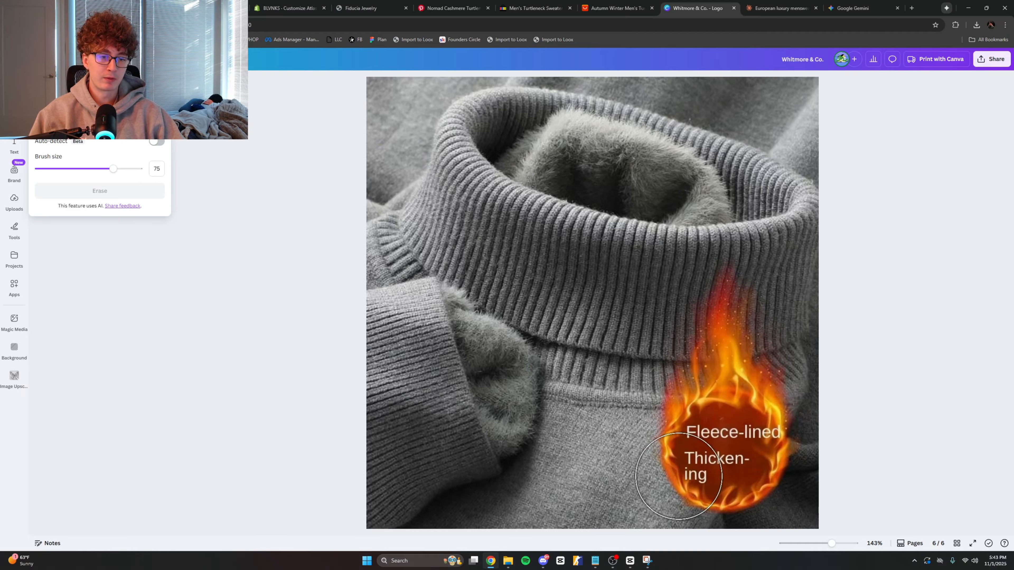
# Step: Try to erase only the upper flames of the fire badge with Magic Eraser, close the tool and revert the image
pyautogui.moveTo(717, 354)
pyautogui.mouseDown()
pyautogui.moveTo(690, 367)
pyautogui.moveTo(763, 369)
pyautogui.mouseUp()
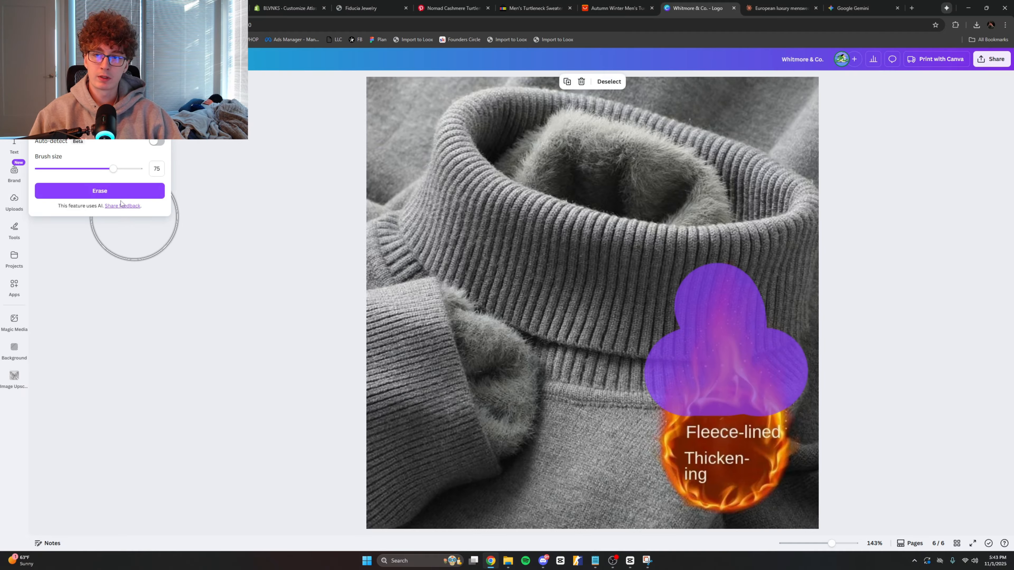
pyautogui.click(119, 194)
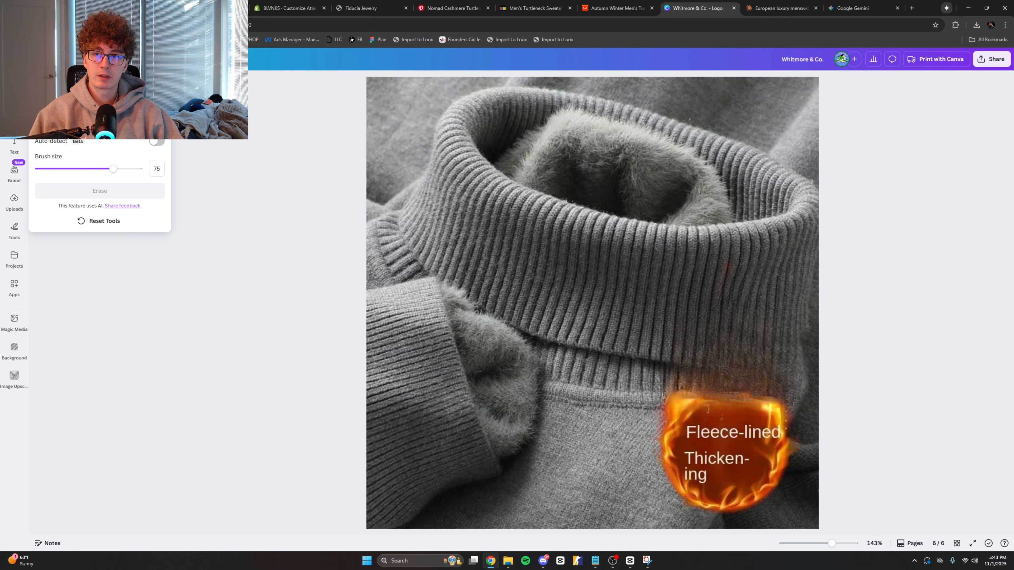
pyautogui.click(161, 87)
pyautogui.click(267, 245)
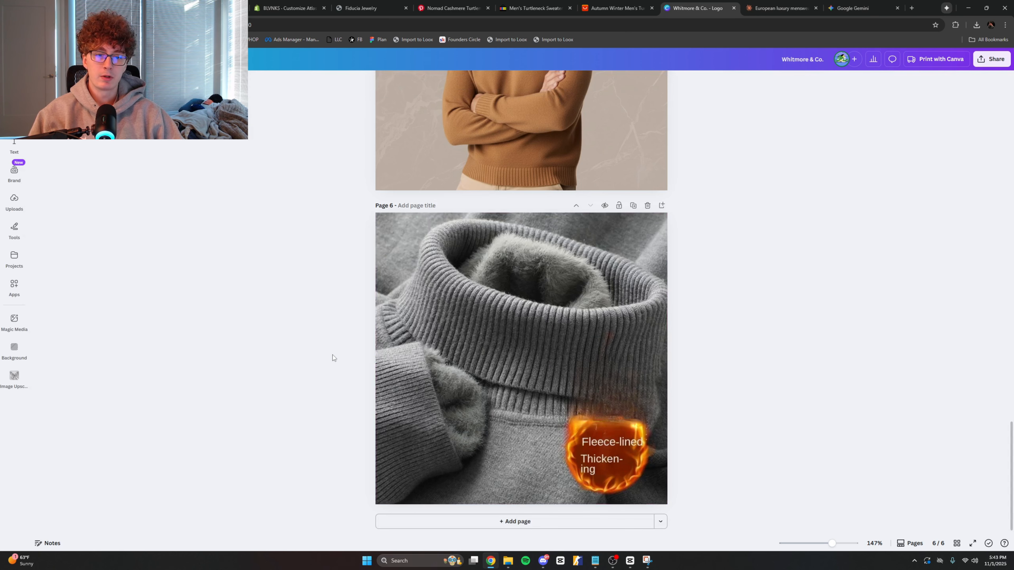
pyautogui.press('super')
pyautogui.press('super')
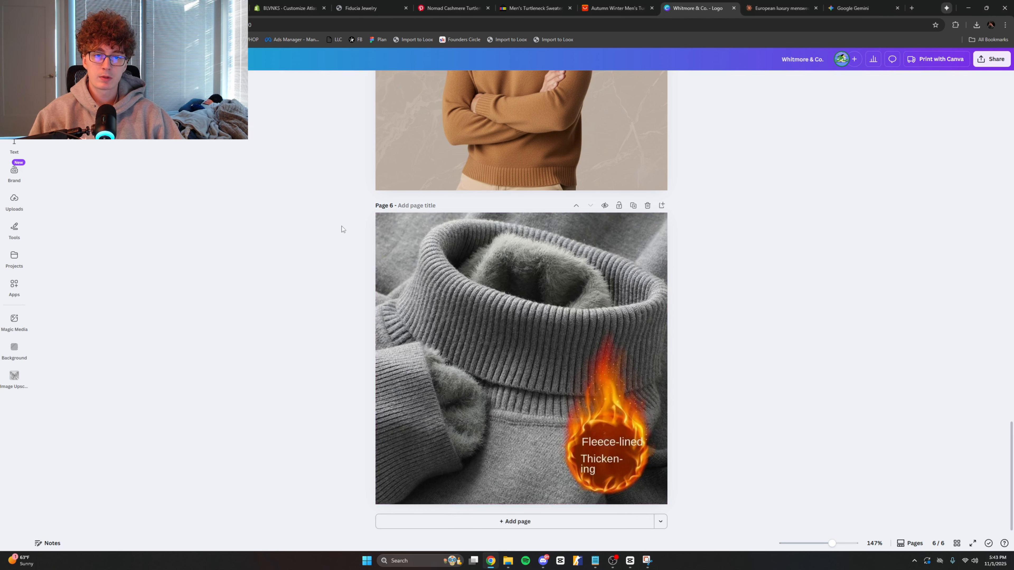
# Step: In Google Gemini, submit the sweater image asking to remove the logo on the right and make it a close-up of the sweater with no fire picture or text
pyautogui.click(859, 9)
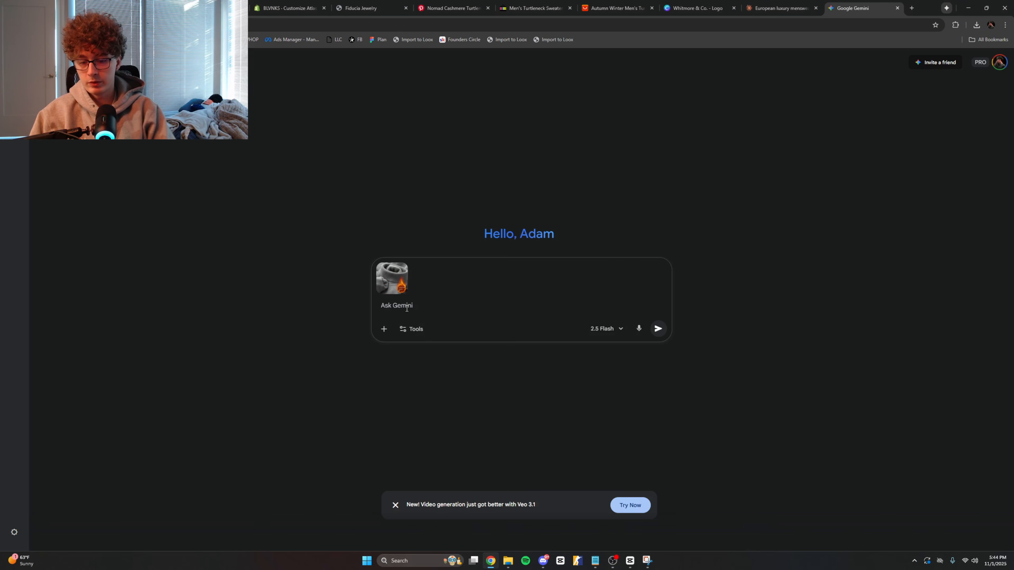
pyautogui.write('please')
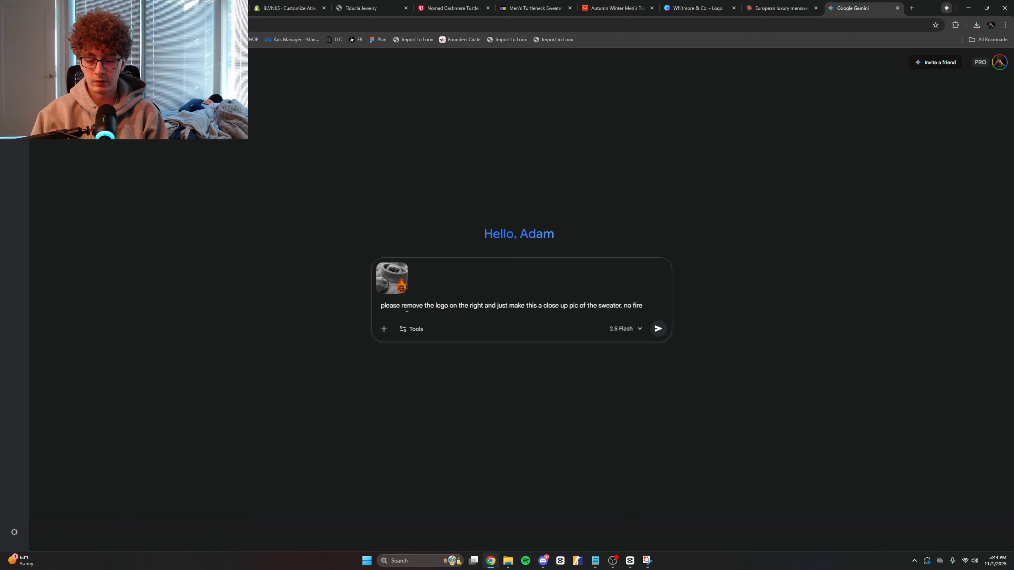
pyautogui.write('ture or text')
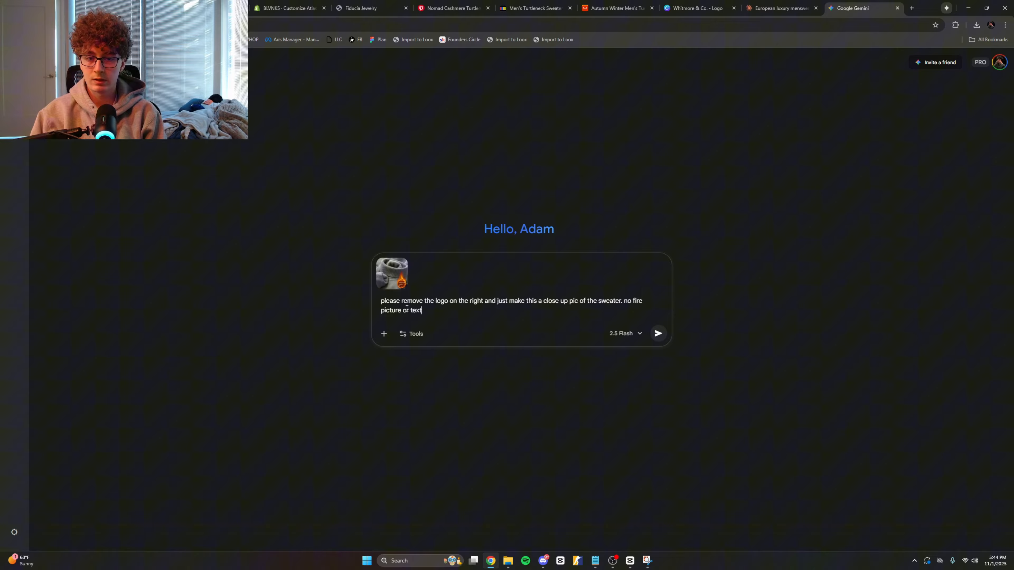
pyautogui.press('Return')
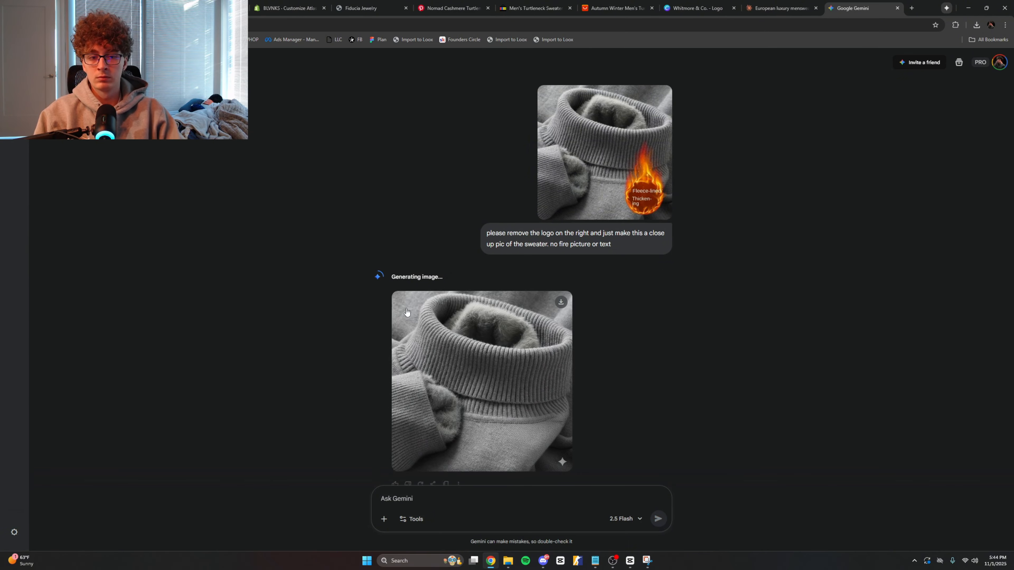
# Step: Copy Gemini's cleaned sweater image onto page 6 of the Canva design and enlarge it past the page edges so the sparkle watermark is cropped out
pyautogui.click(399, 368)
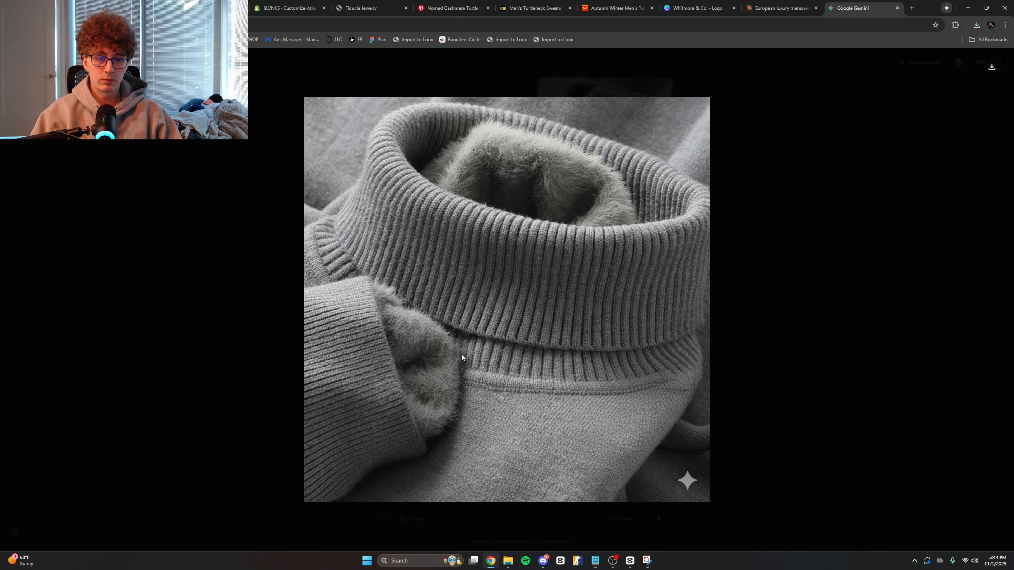
pyautogui.rightClick(461, 354)
pyautogui.click(482, 387)
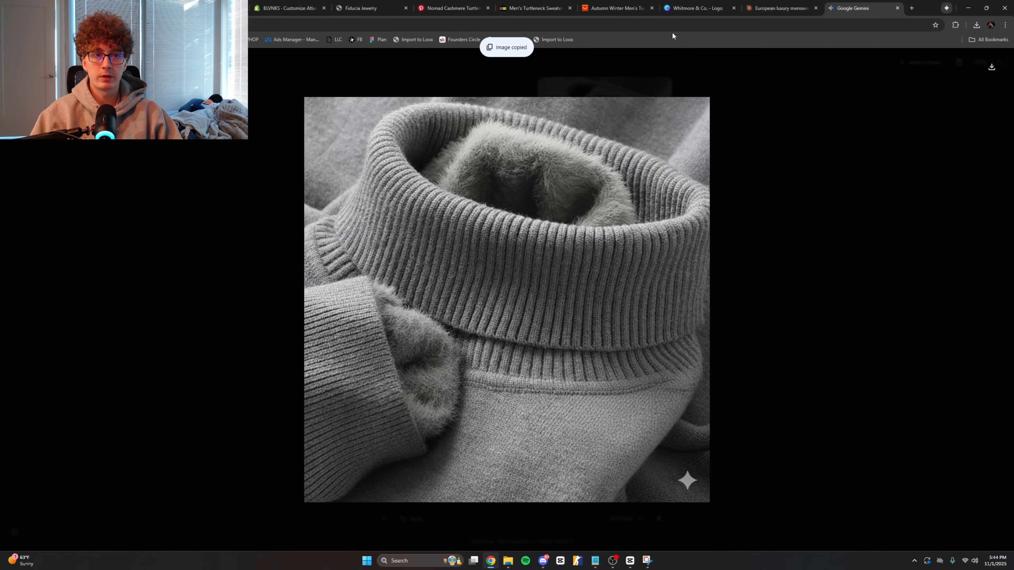
pyautogui.click(695, 8)
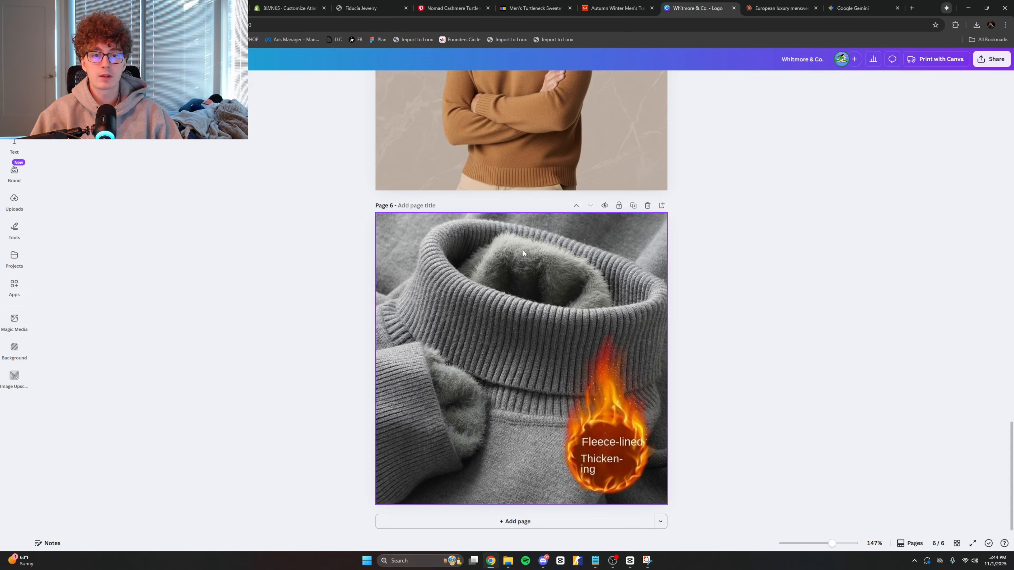
pyautogui.hotkey('ctrl', 'v')
pyautogui.moveTo(499, 361); pyautogui.dragTo(443, 305)
pyautogui.moveTo(556, 393); pyautogui.dragTo(724, 560)
pyautogui.click(754, 436)
# Step: Download only page 6 of the Canva design as a PNG
pyautogui.click(992, 58)
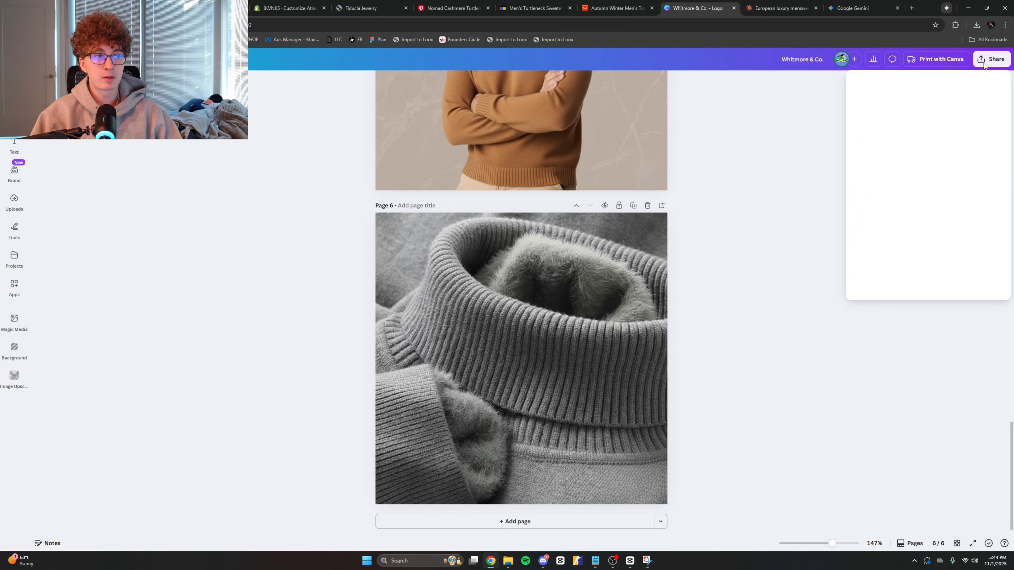
pyautogui.click(869, 224)
pyautogui.click(883, 224)
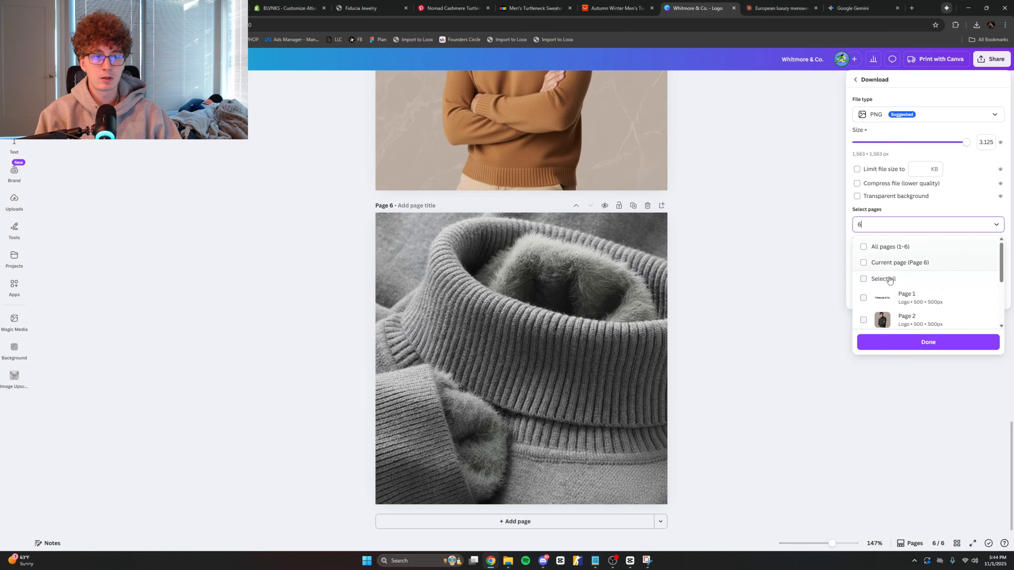
pyautogui.click(889, 267)
pyautogui.click(889, 266)
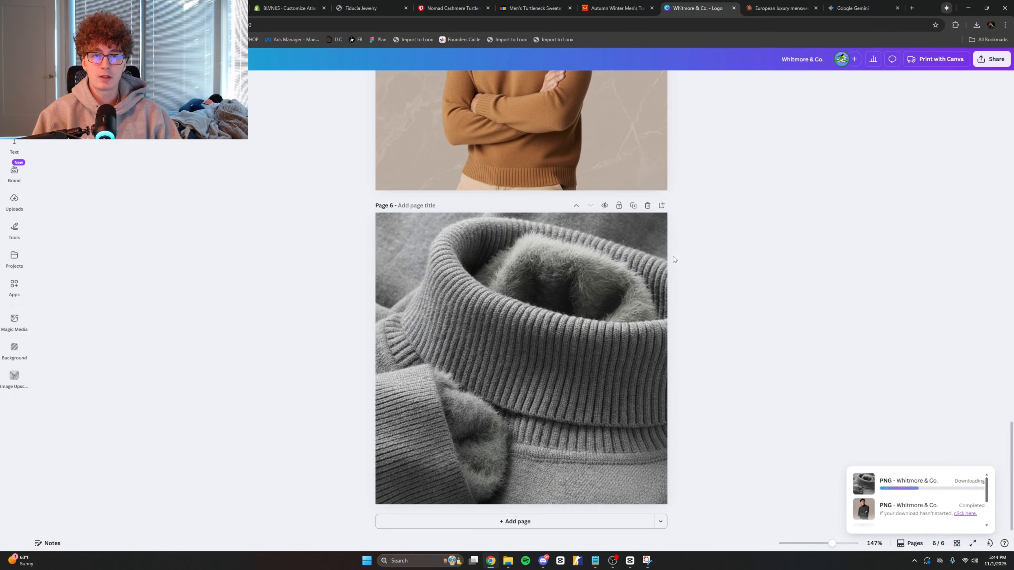
# Step: Return to the Shopify theme editor and open the settings of the Product key features section using the preview inspector
pyautogui.click(291, 8)
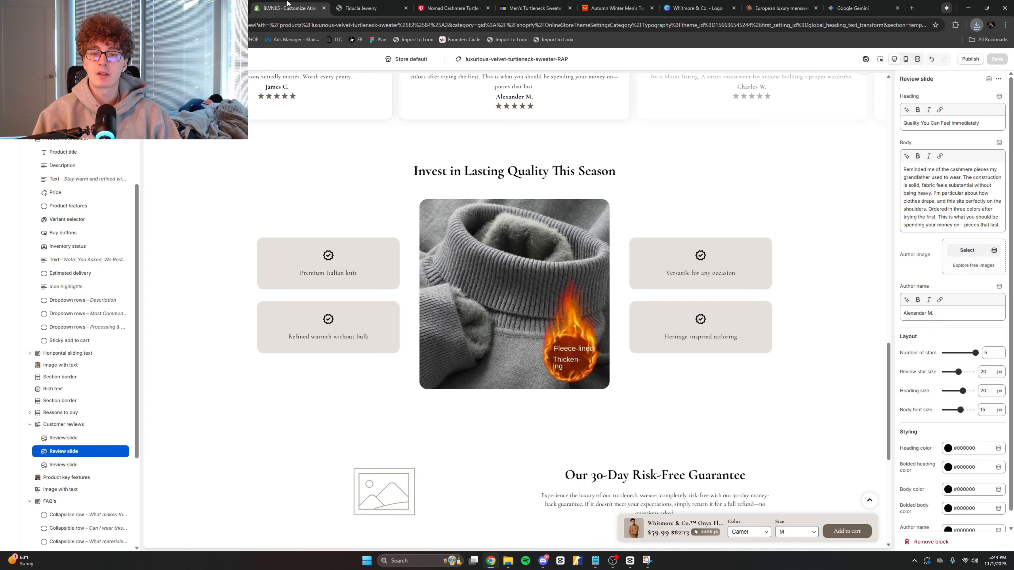
pyautogui.scroll(5, 425, 330)
pyautogui.scroll(-5, 425, 329)
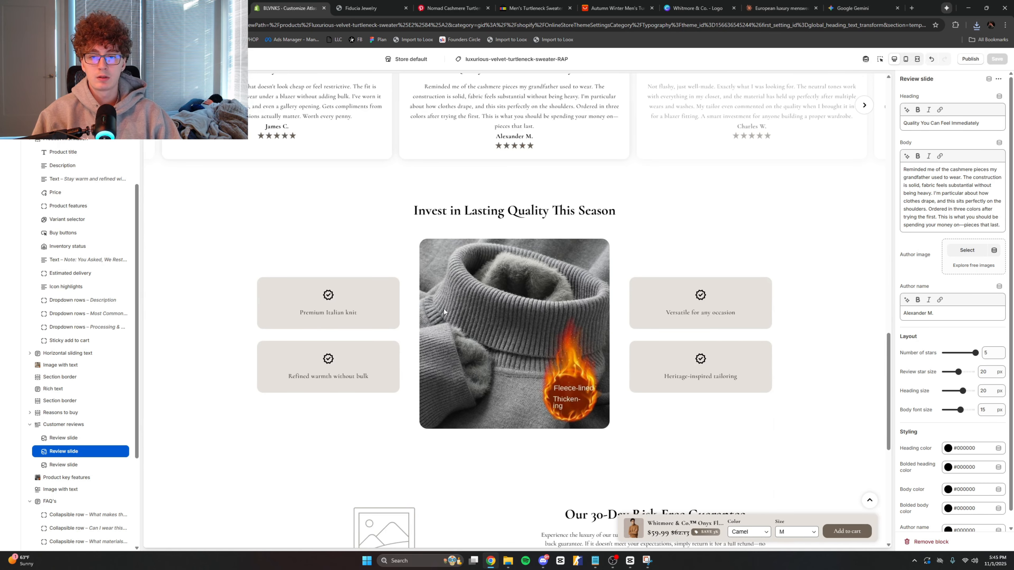
pyautogui.scroll(15, 595, 343)
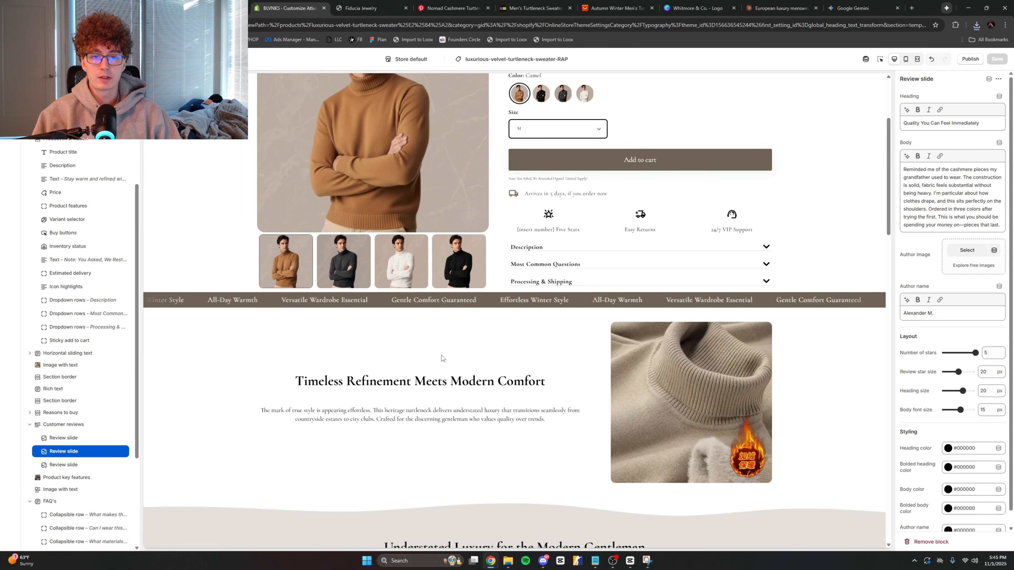
pyautogui.scroll(-15, 646, 400)
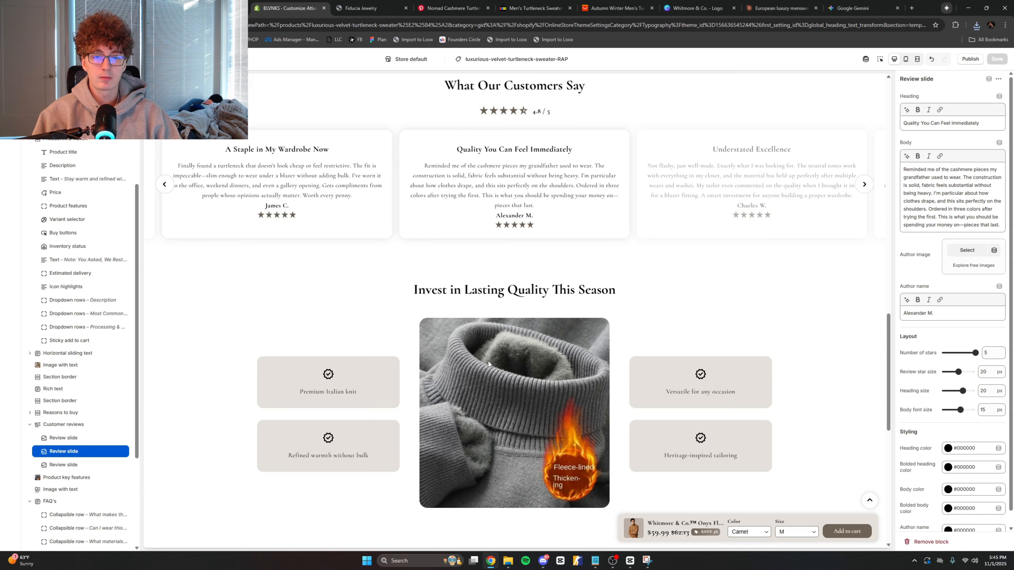
pyautogui.click(880, 60)
pyautogui.click(537, 295)
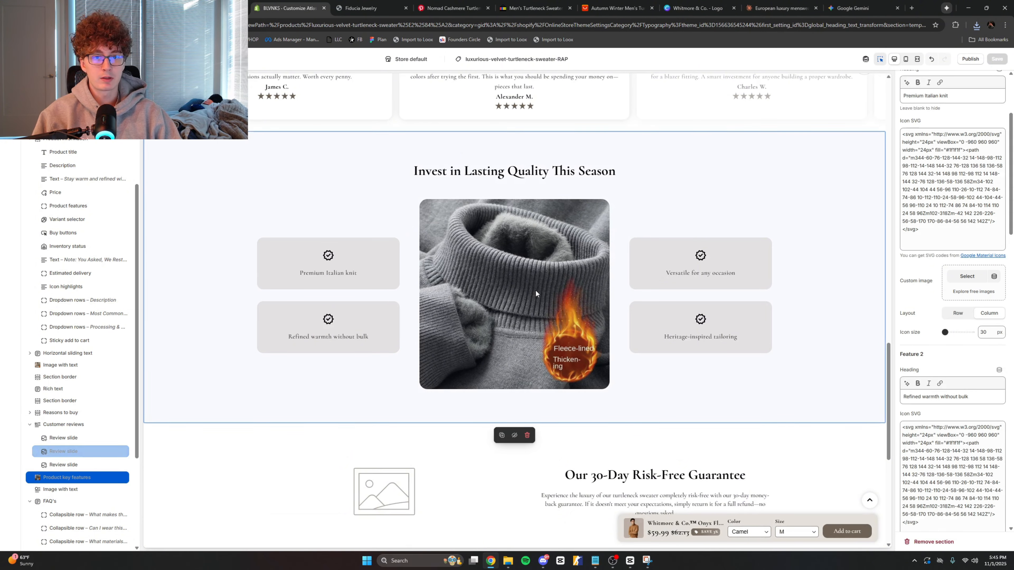
pyautogui.scroll(-3, 955, 282)
pyautogui.scroll(6, 955, 280)
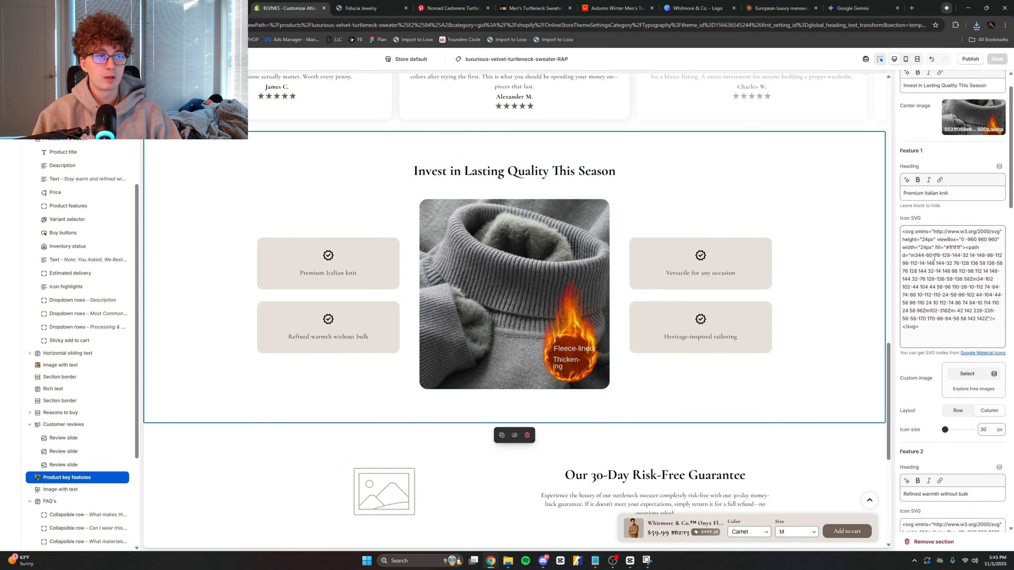
# Step: Replace the Product key features section's center image with the newly downloaded Whitmore & Co. PNG and save the template
pyautogui.click(955, 165)
pyautogui.click(948, 185)
pyautogui.click(471, 193)
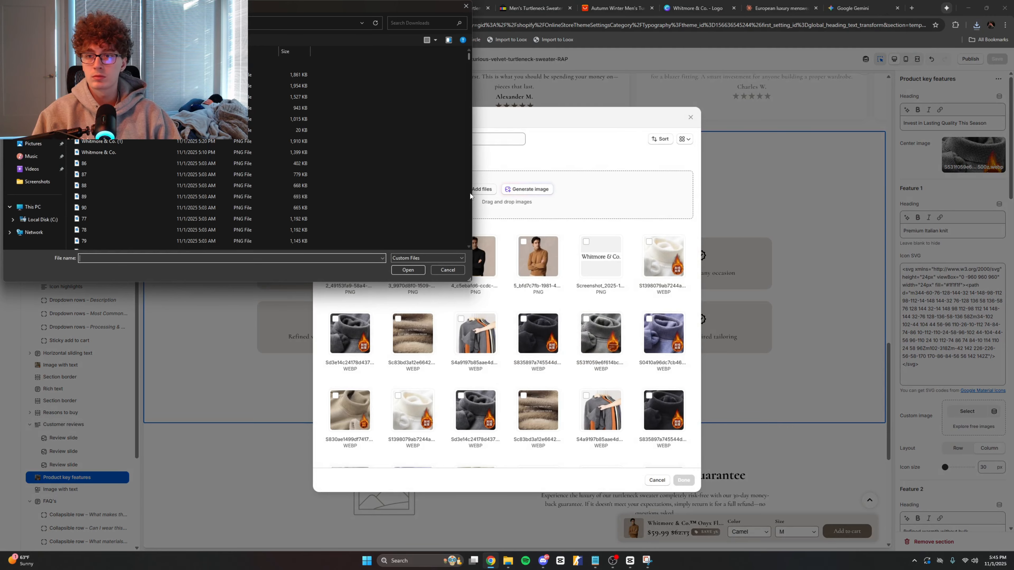
pyautogui.doubleClick(168, 75)
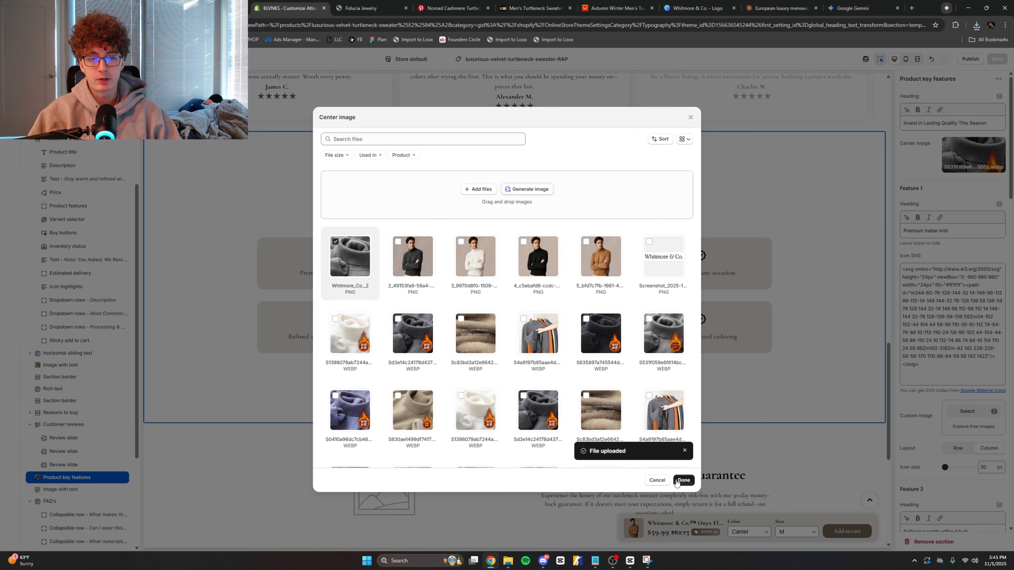
pyautogui.click(683, 480)
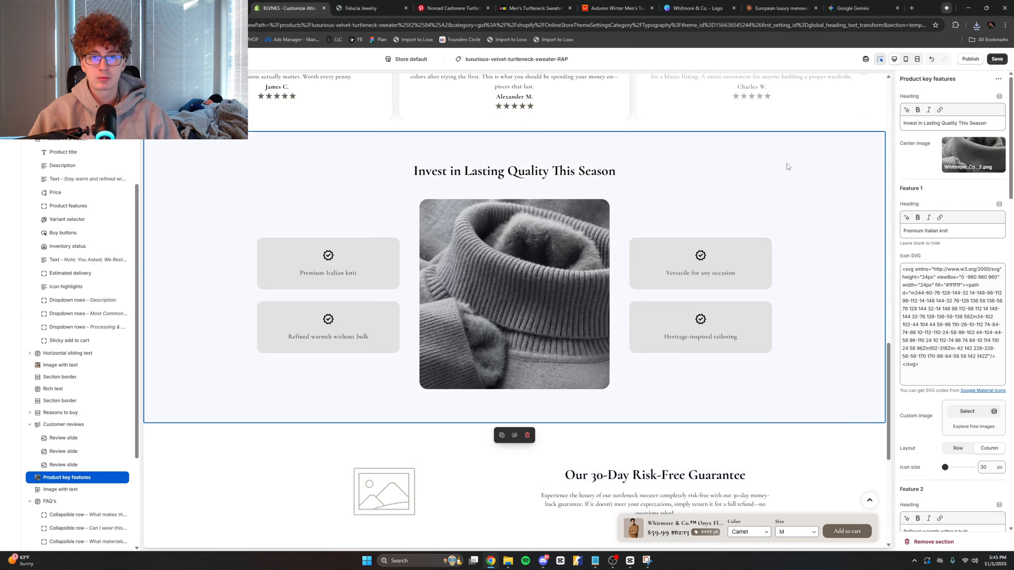
pyautogui.click(997, 60)
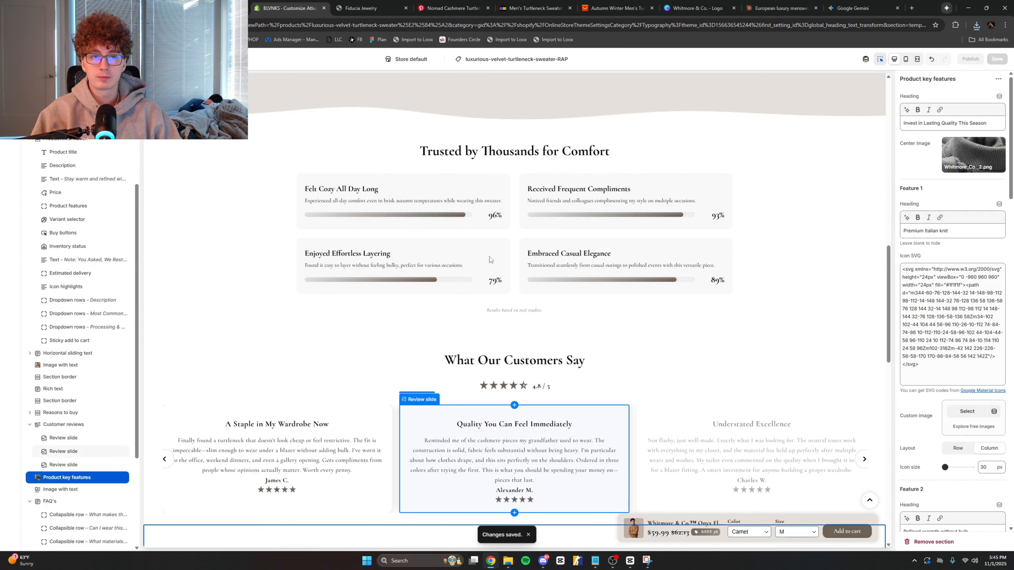
# Step: Review the product page preview's sections for images that still need replacing, and display the charcoal sweater photo in the product gallery
pyautogui.scroll(-4, 567, 292)
pyautogui.scroll(14, 572, 299)
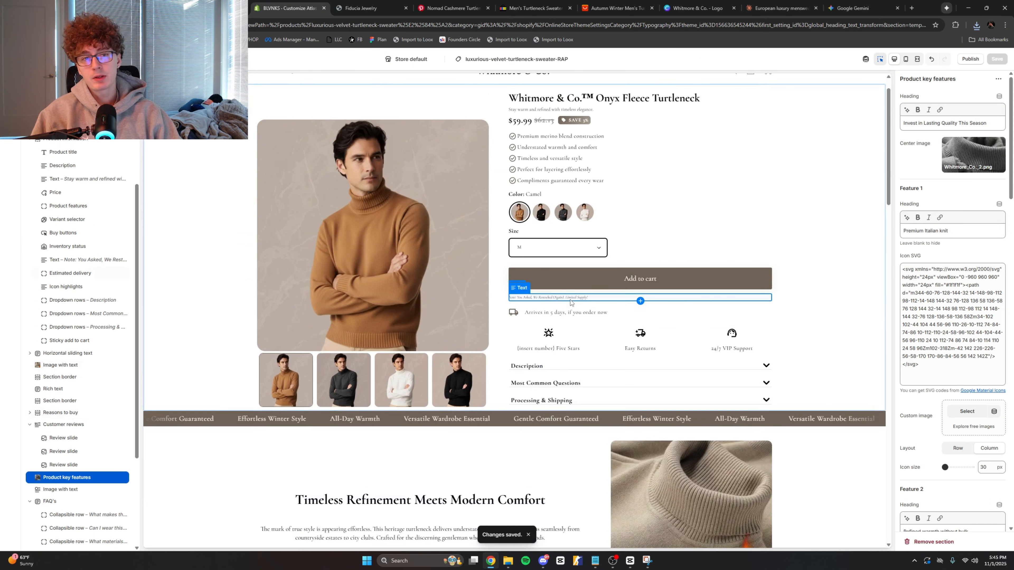
pyautogui.scroll(-5, 583, 297)
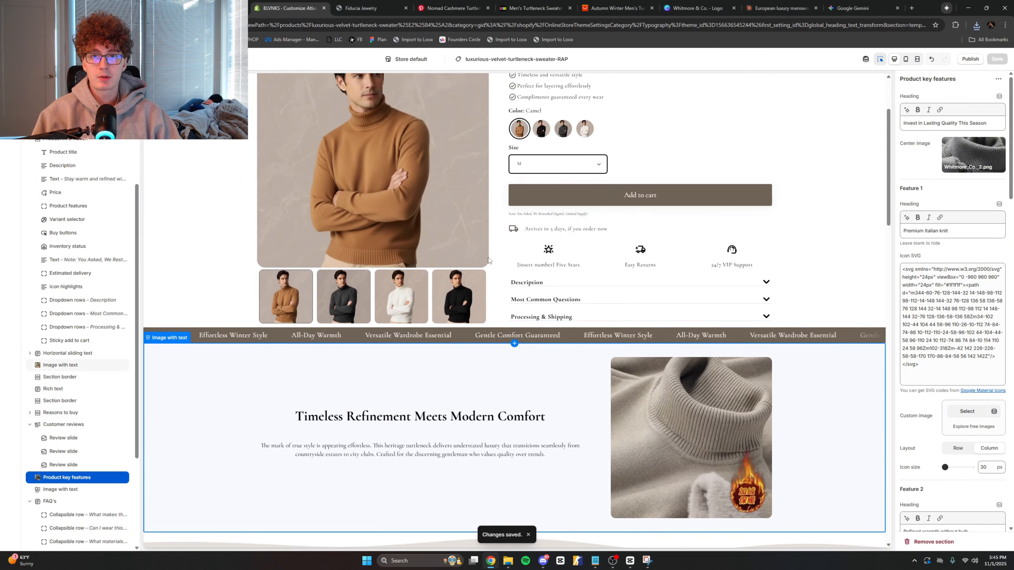
pyautogui.scroll(3, 403, 272)
pyautogui.scroll(3, 403, 271)
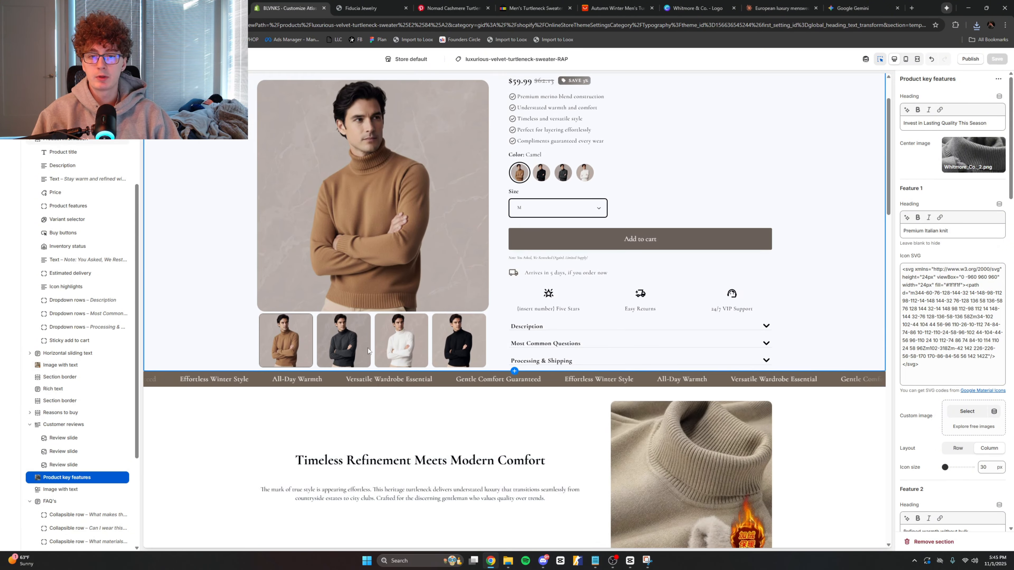
pyautogui.click(351, 339)
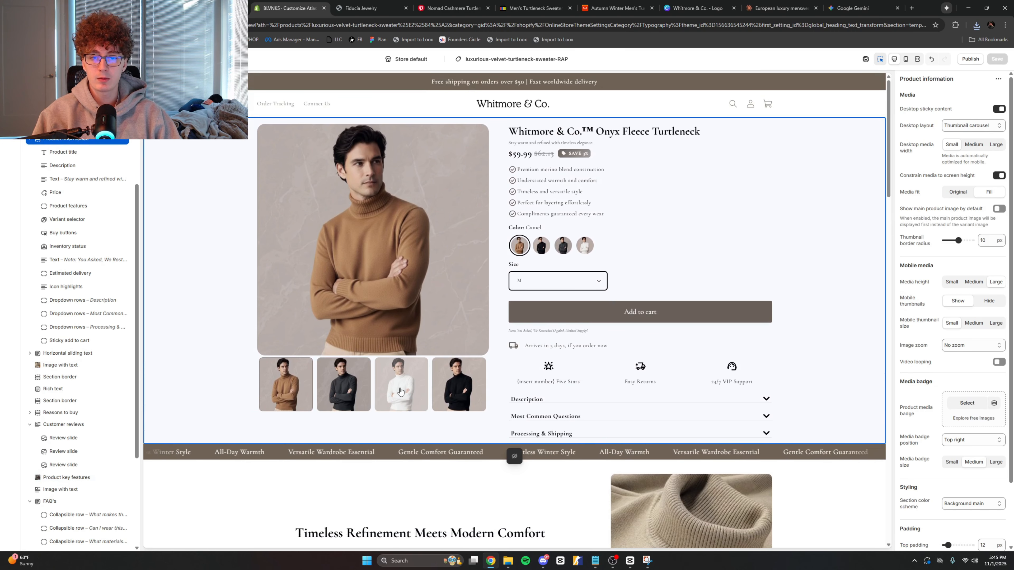
pyautogui.click(337, 384)
pyautogui.rightClick(373, 276)
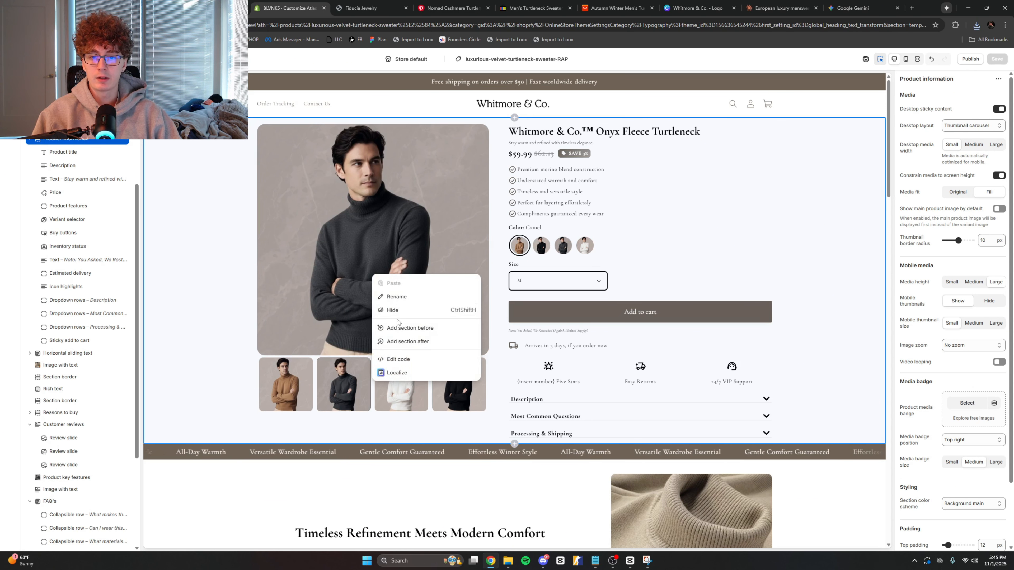
pyautogui.click(232, 335)
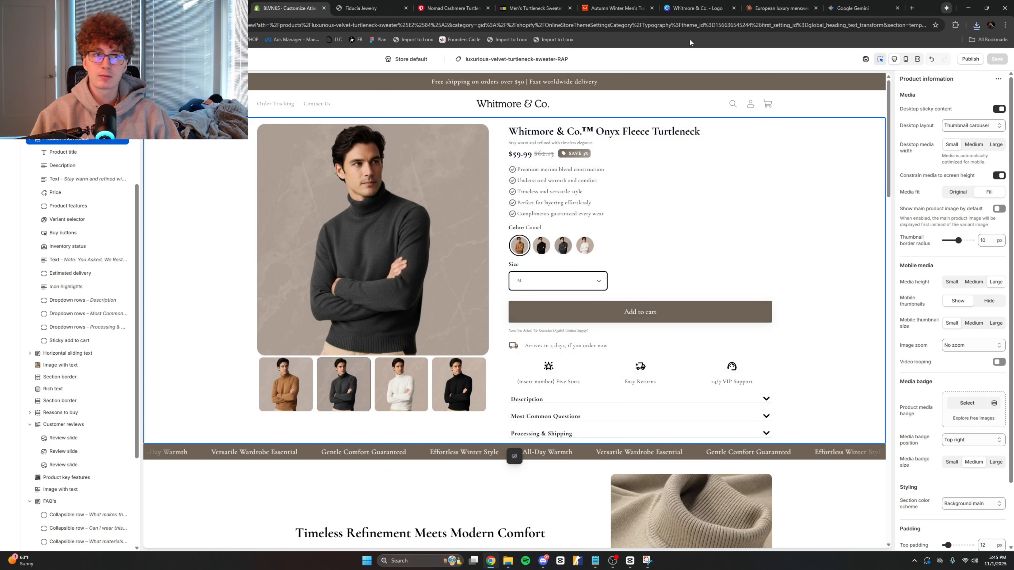
# Step: Switch to the Canva design and capture a screenshot of the charcoal turtleneck model image on page 2 to the clipboard
pyautogui.click(693, 8)
pyautogui.middleClick(693, 198)
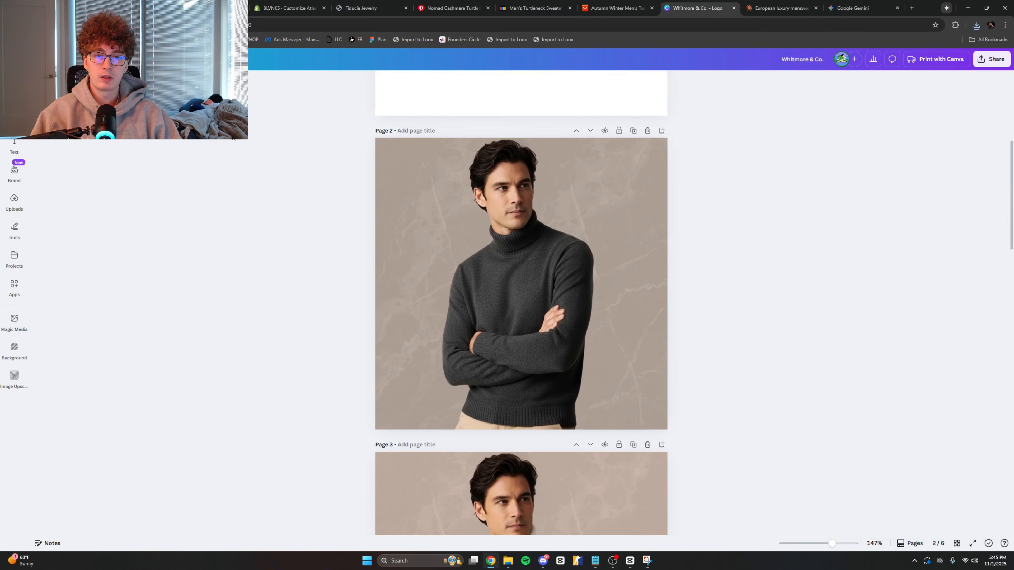
pyautogui.press('super+shift+s')
pyautogui.moveTo(470, 233); pyautogui.dragTo(666, 430)
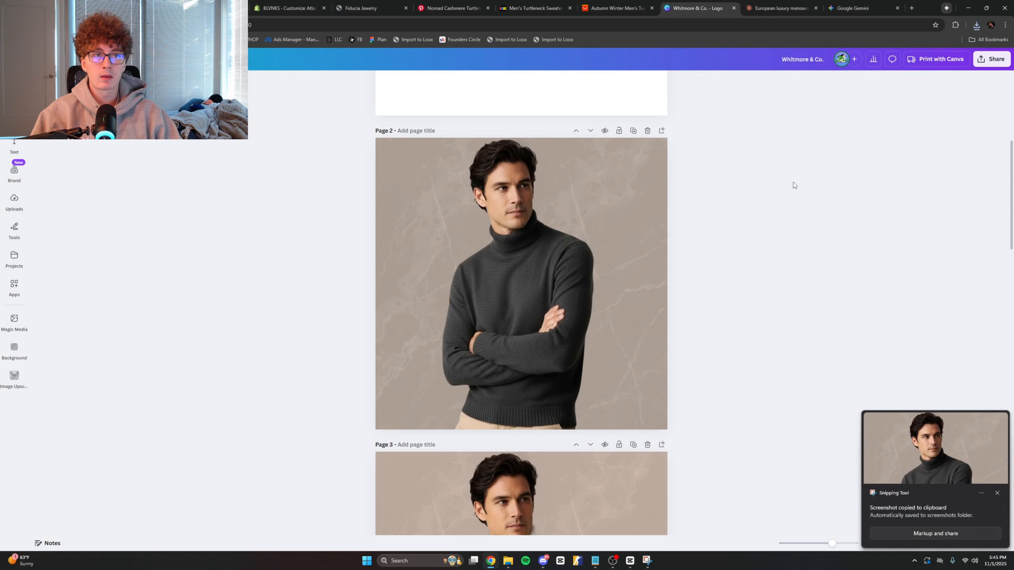
# Step: Browse the sweater pins related to the Nomad Cashmere Turtleneck on Pinterest for a model reference photo
pyautogui.click(483, 5)
pyautogui.scroll(-10, 414, 208)
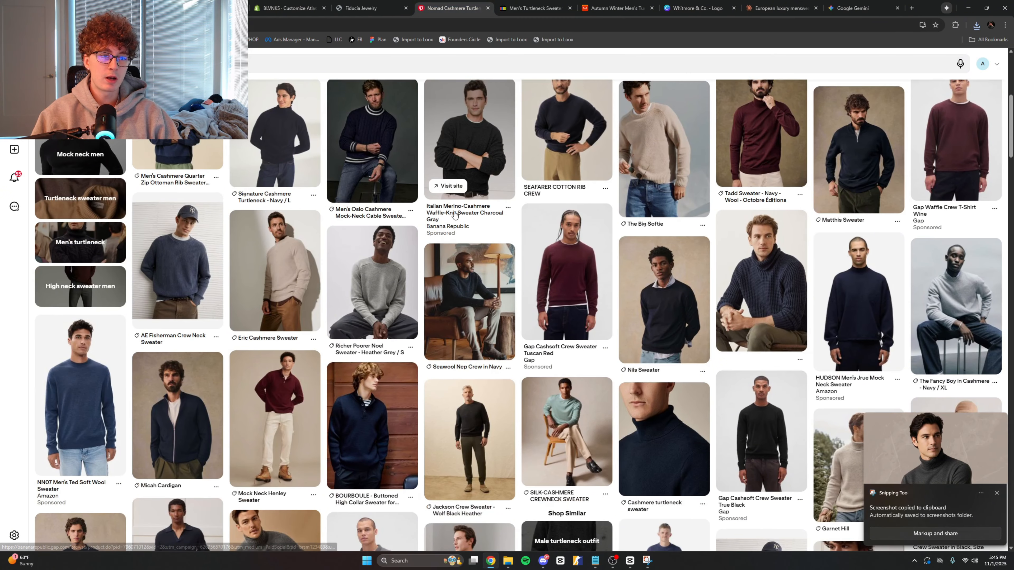
pyautogui.scroll(-7, 639, 192)
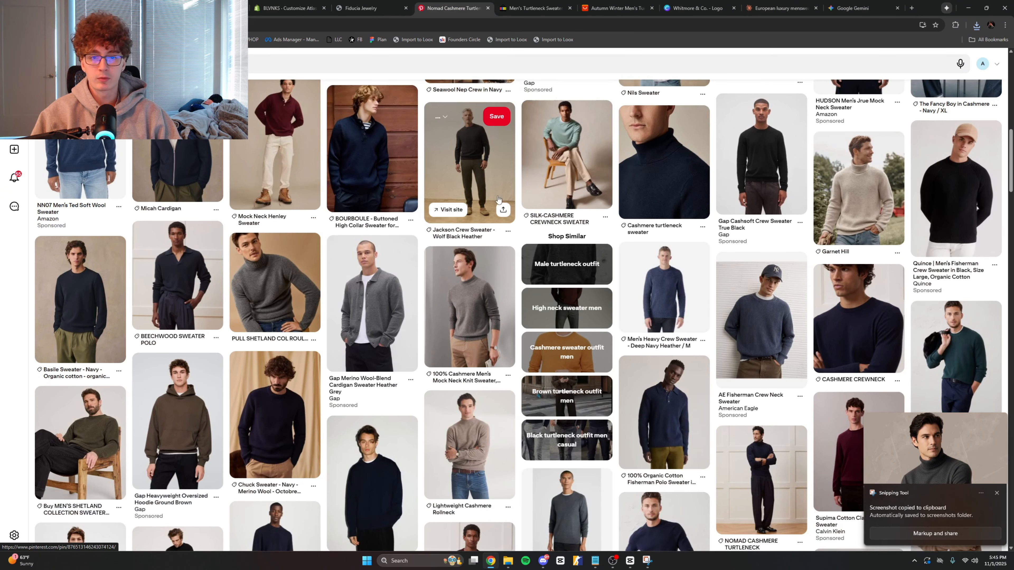
pyautogui.scroll(-15, 285, 207)
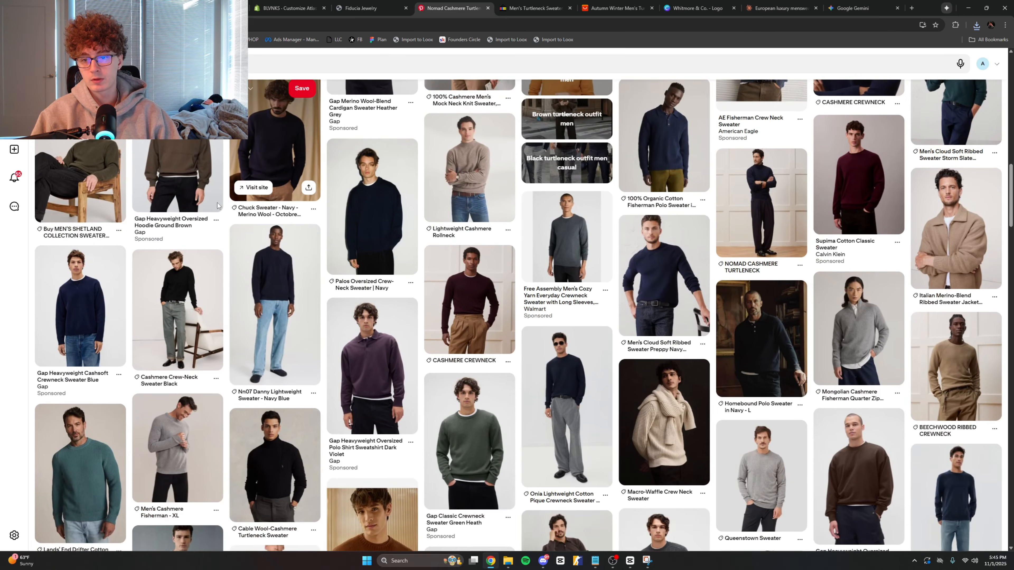
pyautogui.scroll(20, 383, 172)
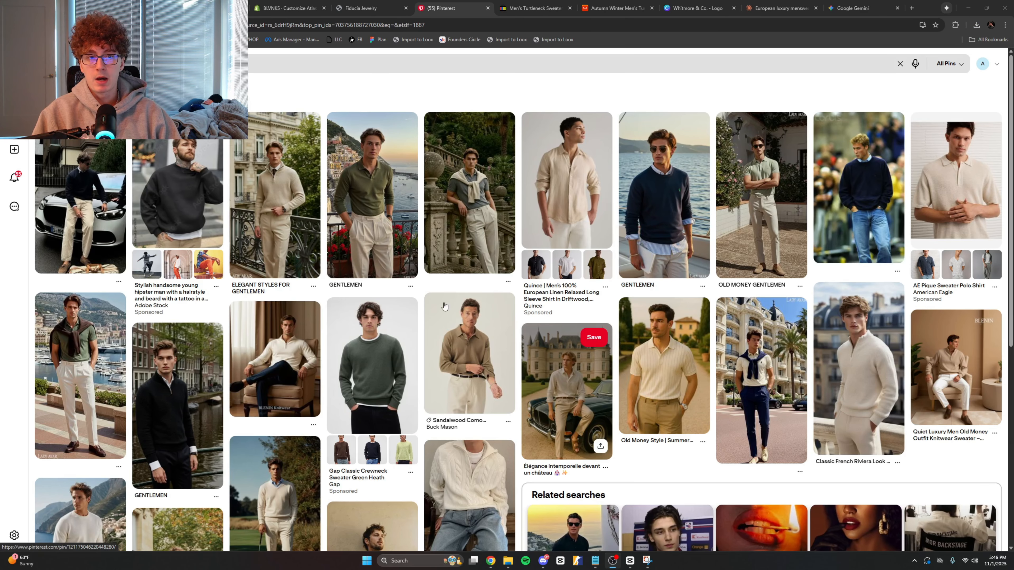
# Step: Look through the old-money menswear pins for a model reference photo, viewing the brown crewneck sweater pin with the wristwatch up close
pyautogui.scroll(-5, 530, 346)
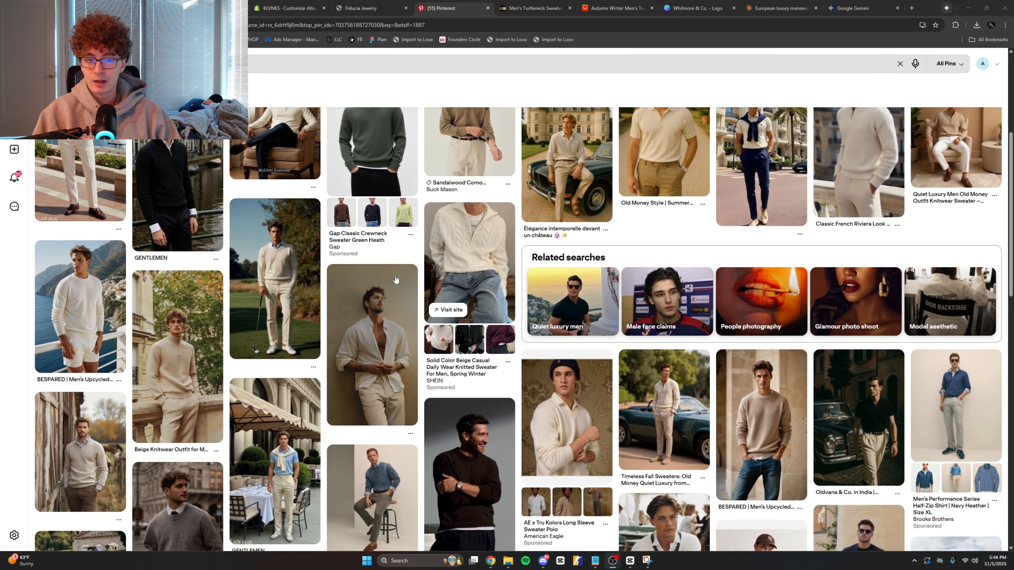
pyautogui.scroll(-1, 483, 277)
pyautogui.scroll(-7, 482, 277)
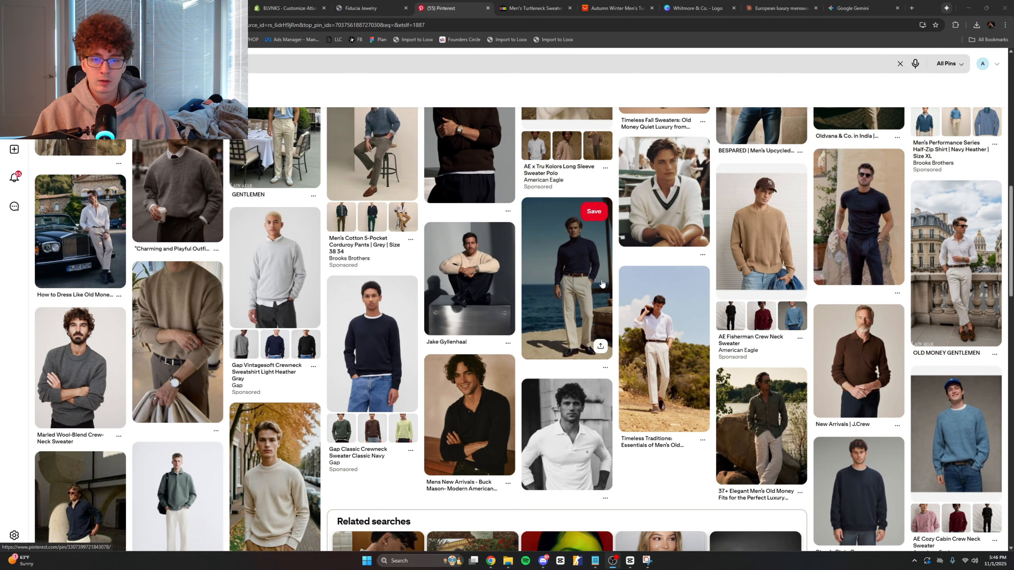
pyautogui.scroll(-1, 514, 337)
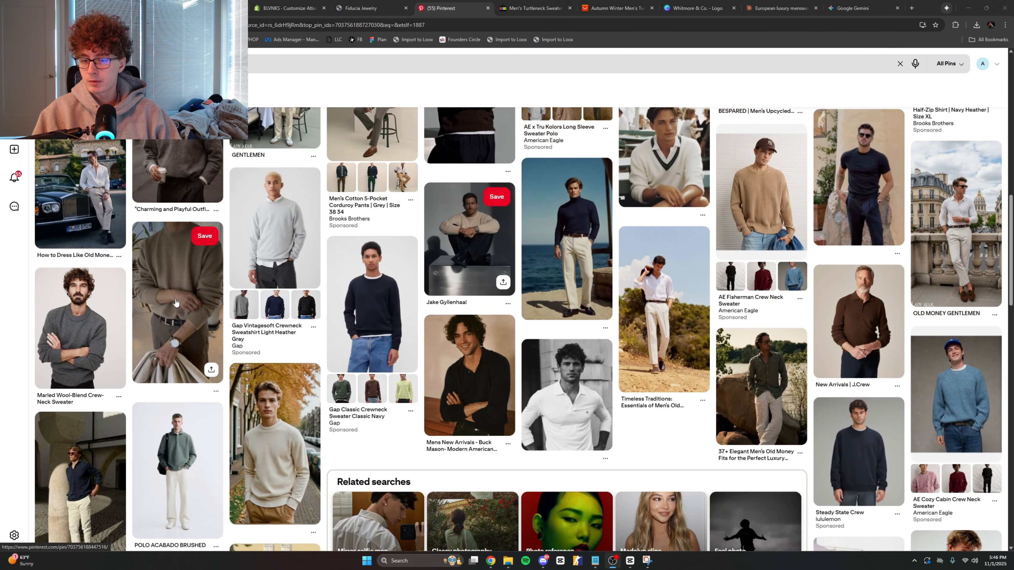
pyautogui.click(176, 302)
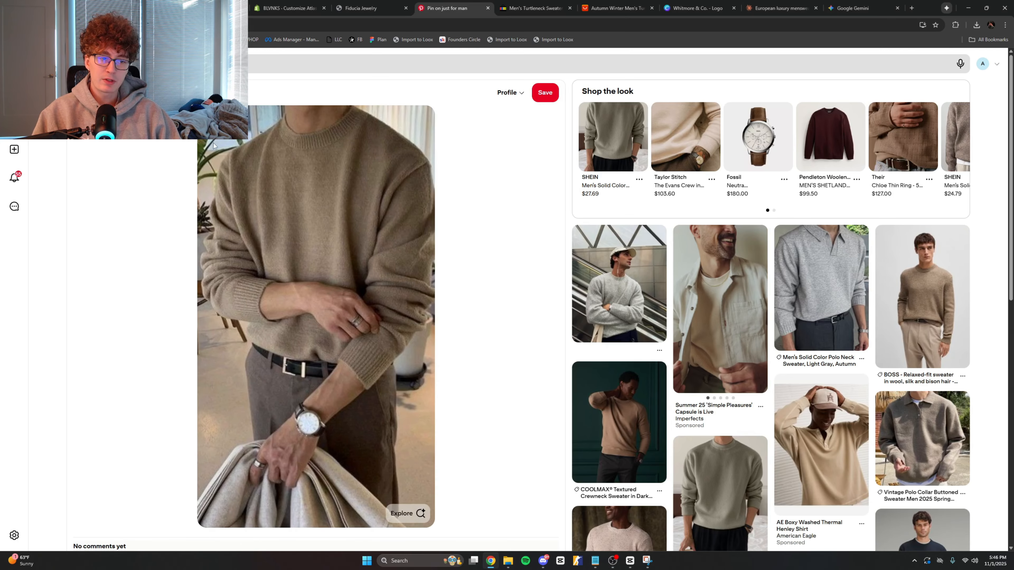
pyautogui.hotkey('alt', 'Left')
pyautogui.scroll(-7, 376, 299)
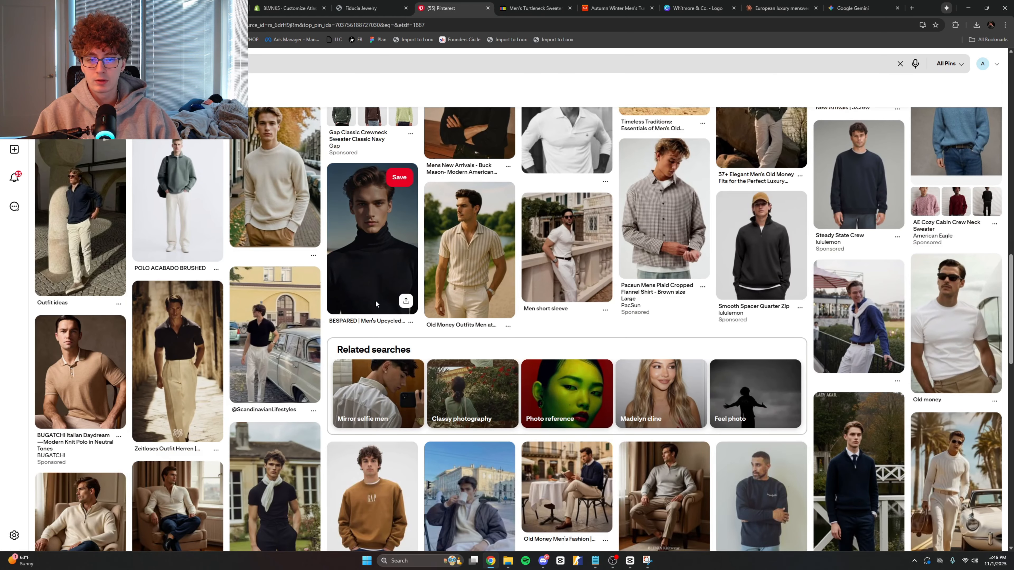
pyautogui.scroll(-6, 484, 307)
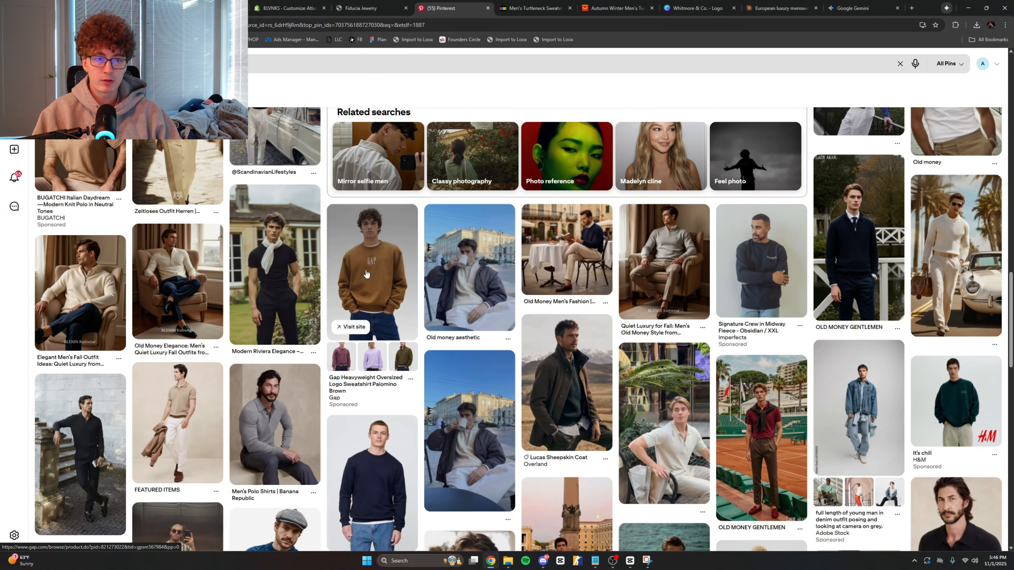
pyautogui.scroll(-5, 441, 295)
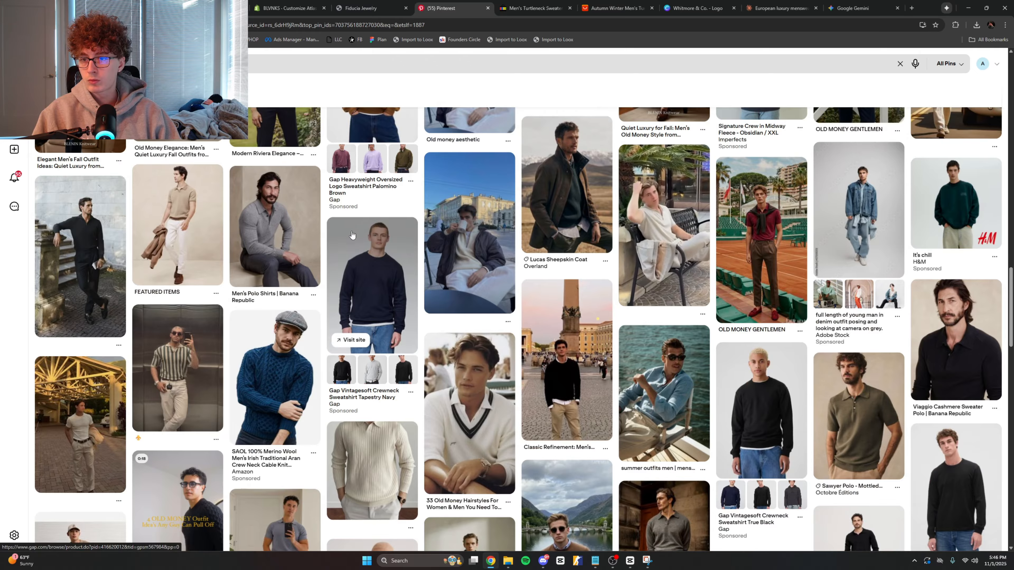
# Step: Copy the photo from Banana Republic Factory's Birdseye Stitch Sweater Polo pin and switch to Google Gemini
pyautogui.click(178, 224)
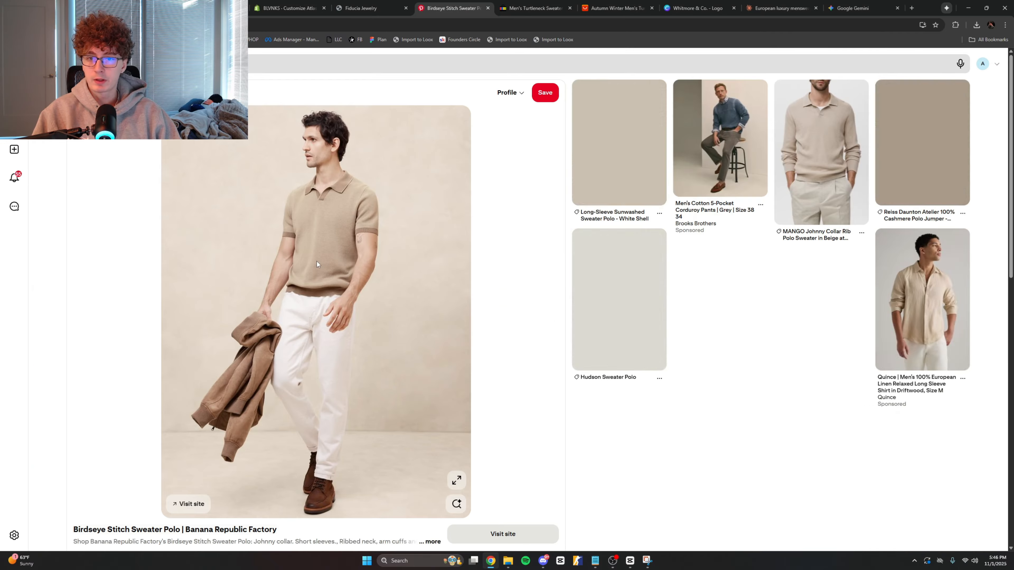
pyautogui.rightClick(317, 263)
pyautogui.click(350, 292)
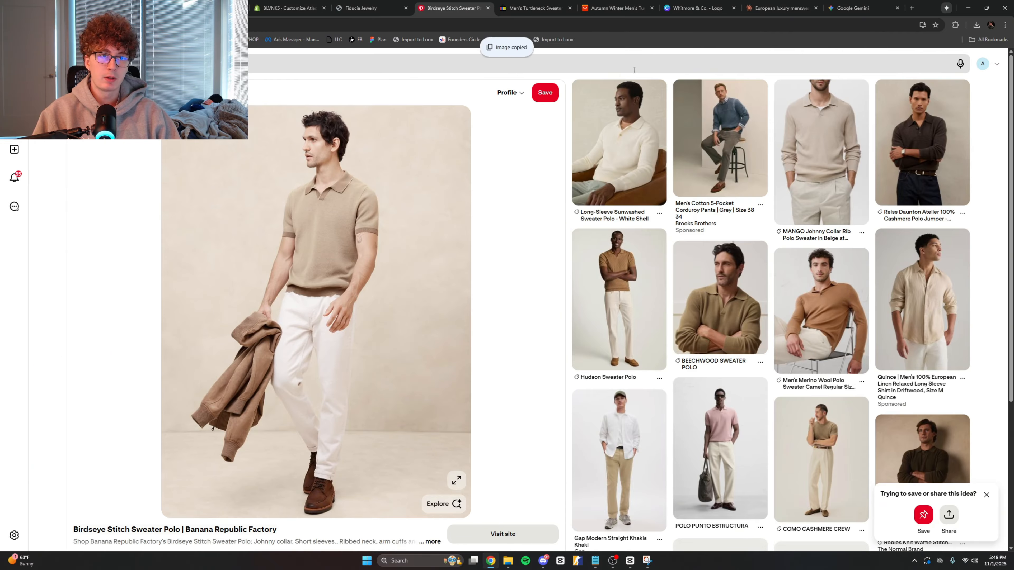
pyautogui.click(852, 9)
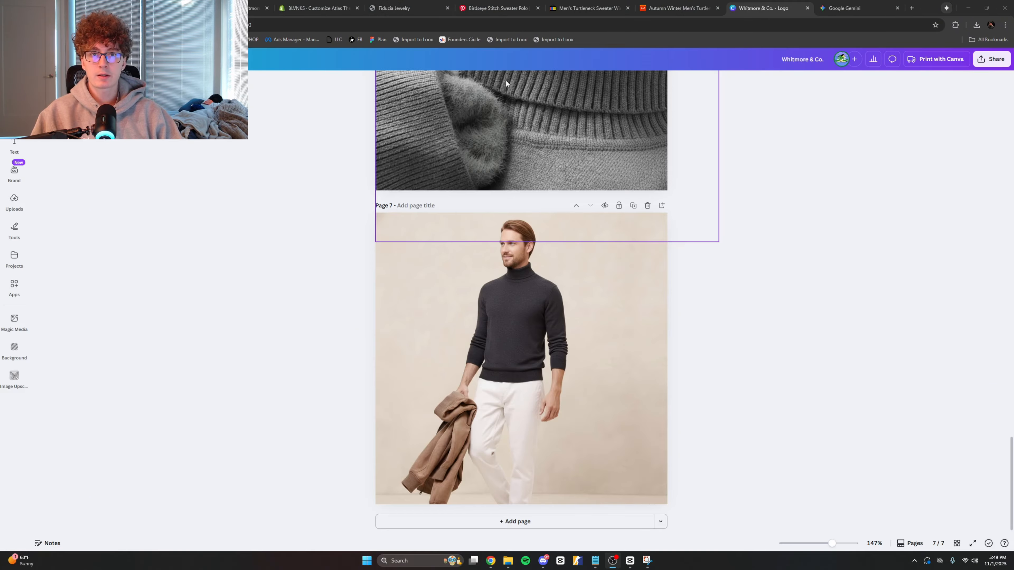
# Step: Return to the Canva design, duplicate page 7's turtleneck model image over the original and remove the duplicate's background
pyautogui.click(499, 8)
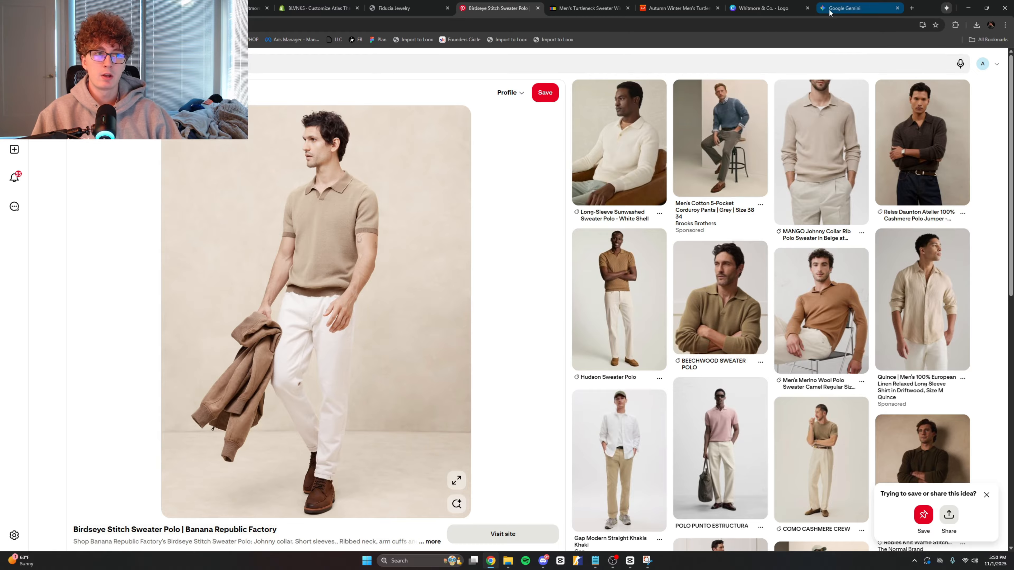
pyautogui.click(763, 8)
pyautogui.click(378, 82)
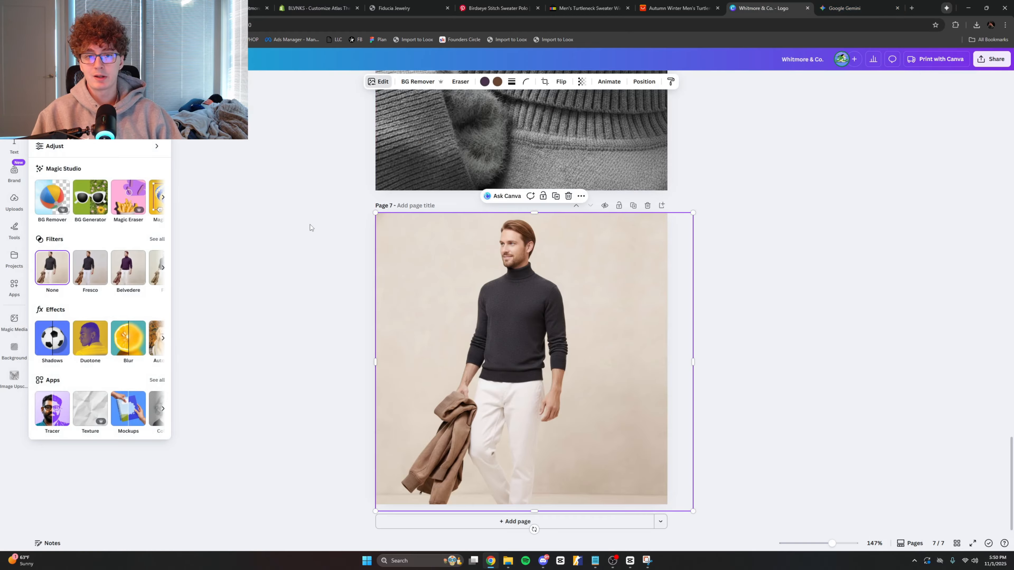
pyautogui.click(532, 359)
pyautogui.click(418, 82)
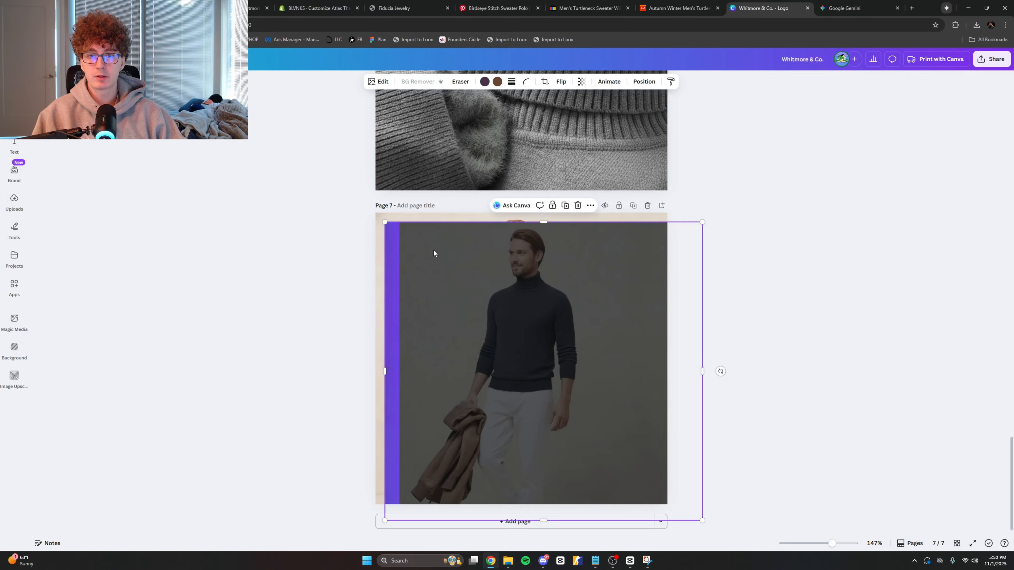
# Step: Check page 7's layer order, shift the cutout model off the original to inspect it, and undo the move
pyautogui.click(644, 82)
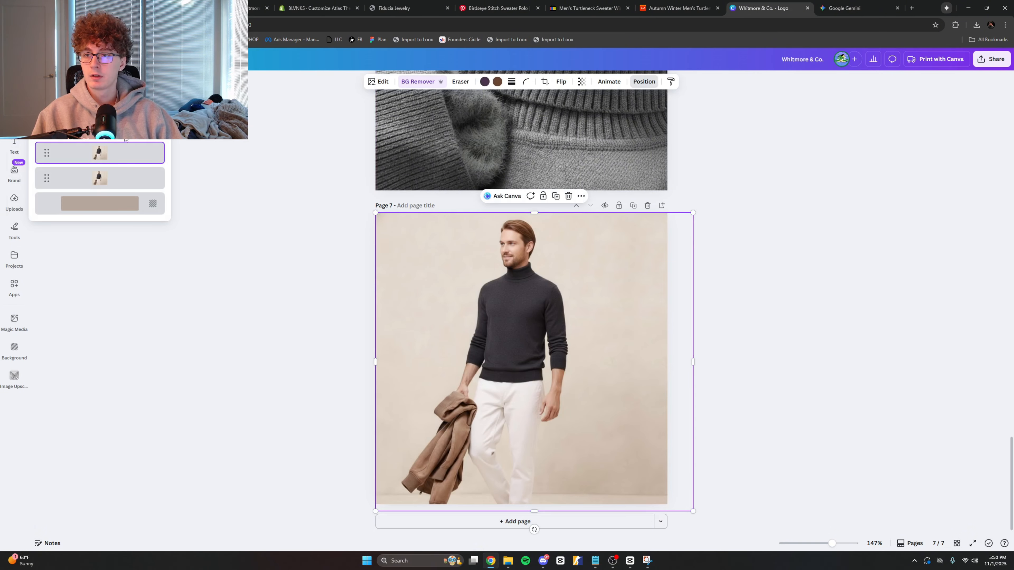
pyautogui.click(271, 216)
pyautogui.moveTo(522, 316); pyautogui.dragTo(471, 311)
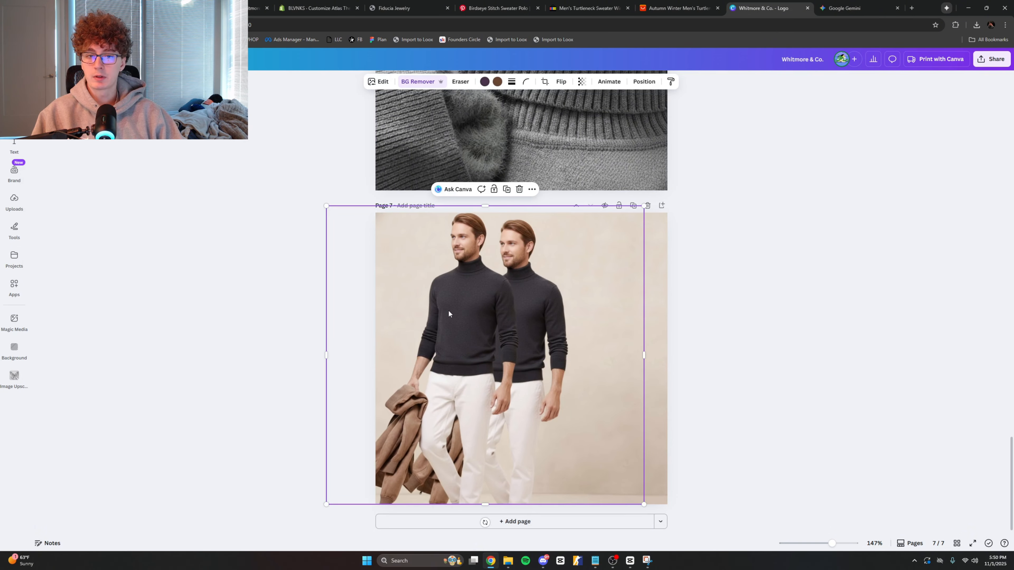
pyautogui.hotkey('ctrl', 'z')
# Step: Adjust the cutout model's light settings to brightness -7, contrast 14, highlights -11 and shadows -2
pyautogui.click(380, 86)
pyautogui.click(90, 146)
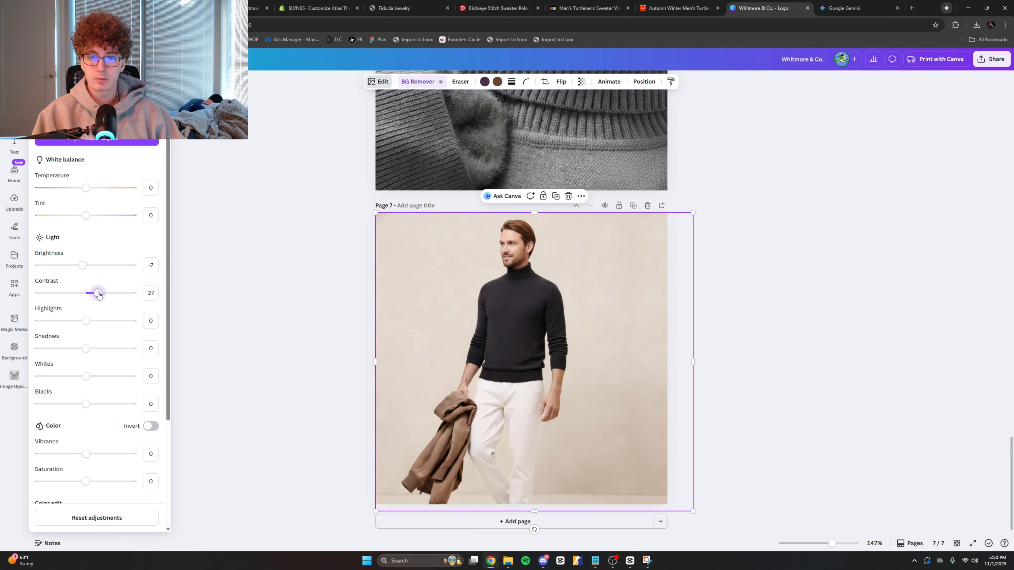
pyautogui.moveTo(87, 293)
pyautogui.mouseDown()
pyautogui.moveTo(108, 295)
pyautogui.moveTo(82, 287)
pyautogui.mouseUp()
pyautogui.scroll(-1, 88, 311)
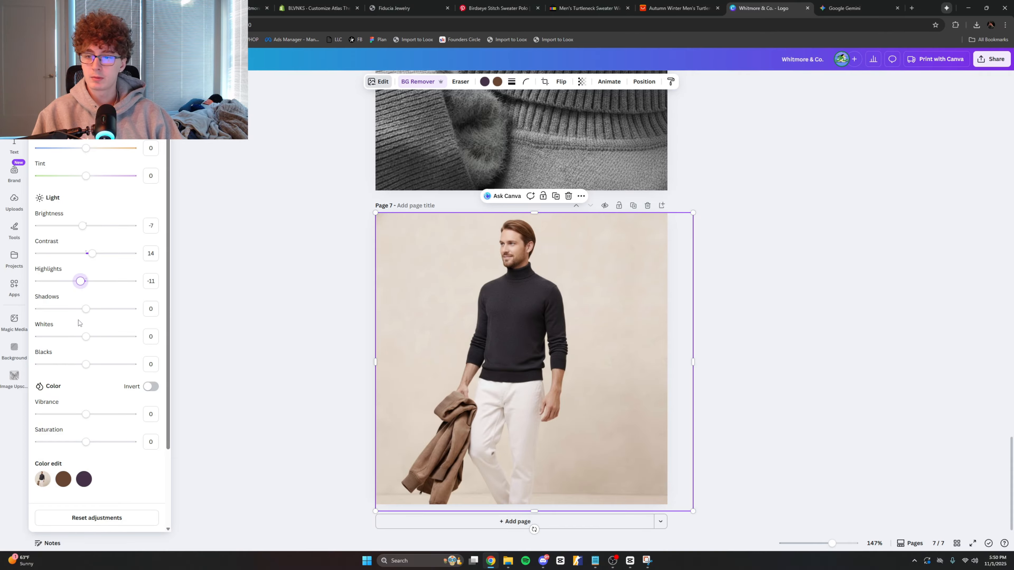
pyautogui.scroll(-2, 94, 318)
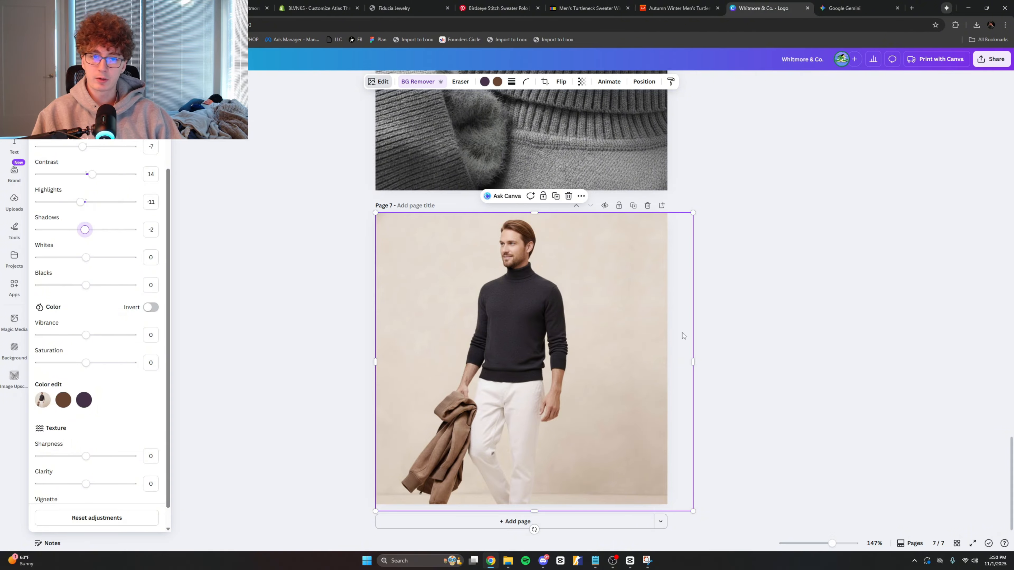
pyautogui.click(802, 374)
pyautogui.moveTo(834, 544)
pyautogui.mouseDown()
pyautogui.moveTo(865, 556)
pyautogui.moveTo(833, 545)
pyautogui.mouseUp()
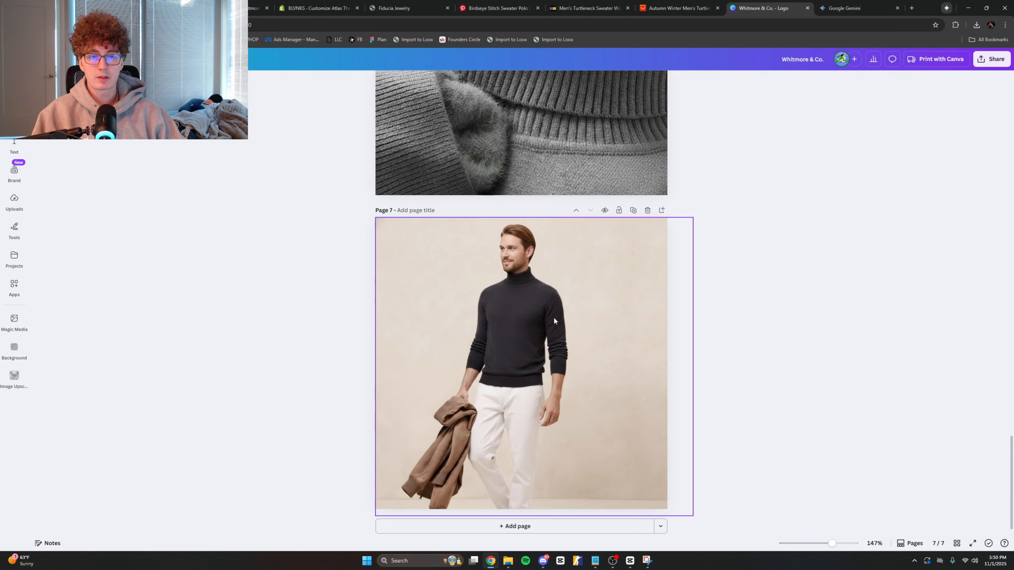
# Step: Readjust the cutout model's light settings to brightness 0, contrast -10, shadows -44 and blacks 12
pyautogui.click(554, 317)
pyautogui.click(372, 82)
pyautogui.click(95, 172)
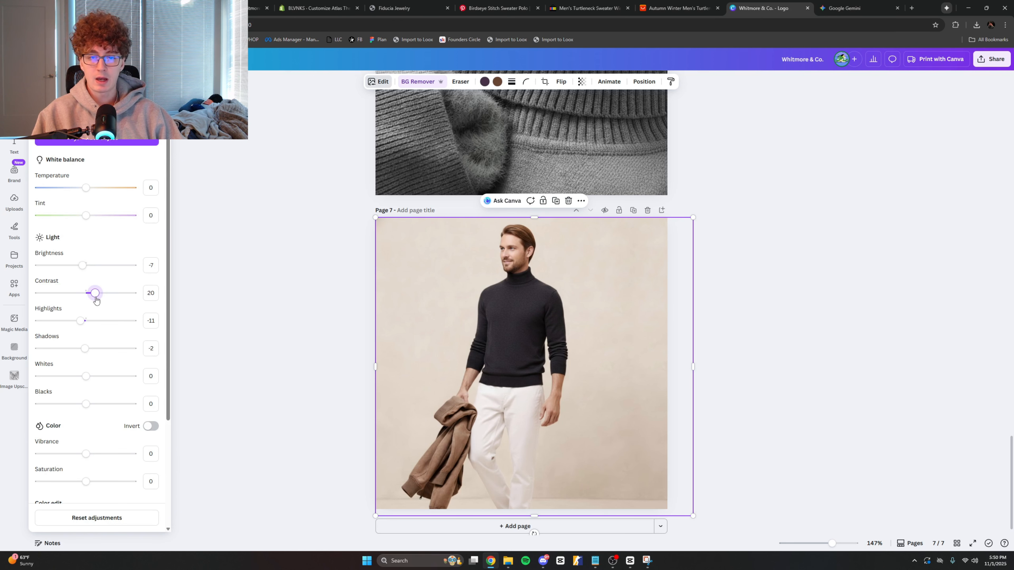
pyautogui.scroll(-2, 95, 308)
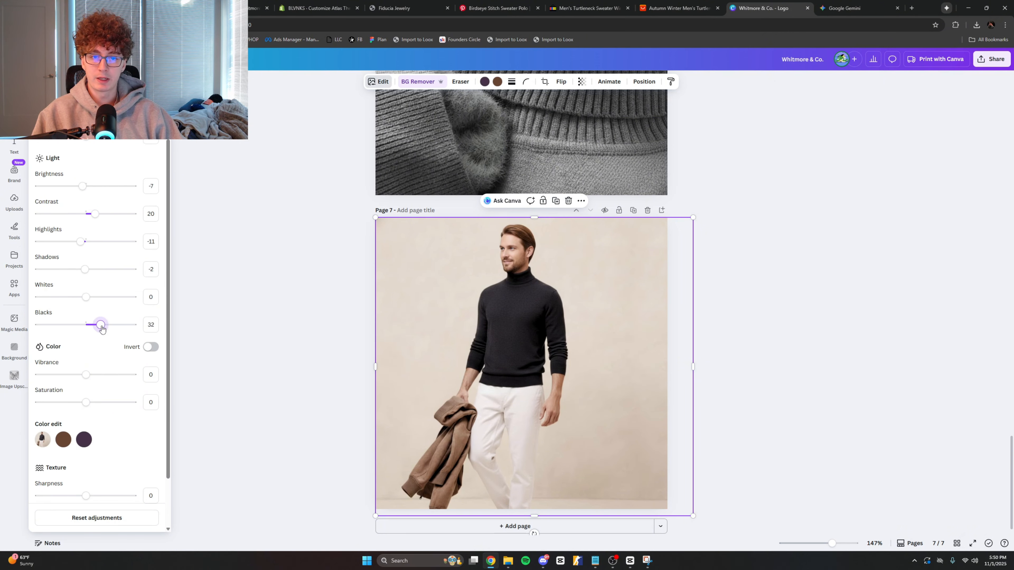
pyautogui.moveTo(102, 328); pyautogui.dragTo(96, 331)
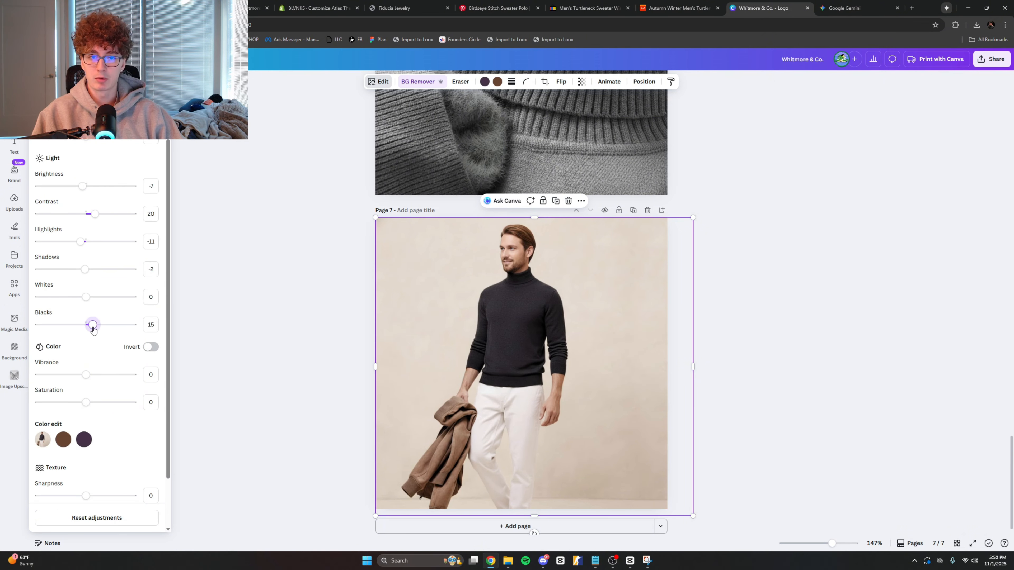
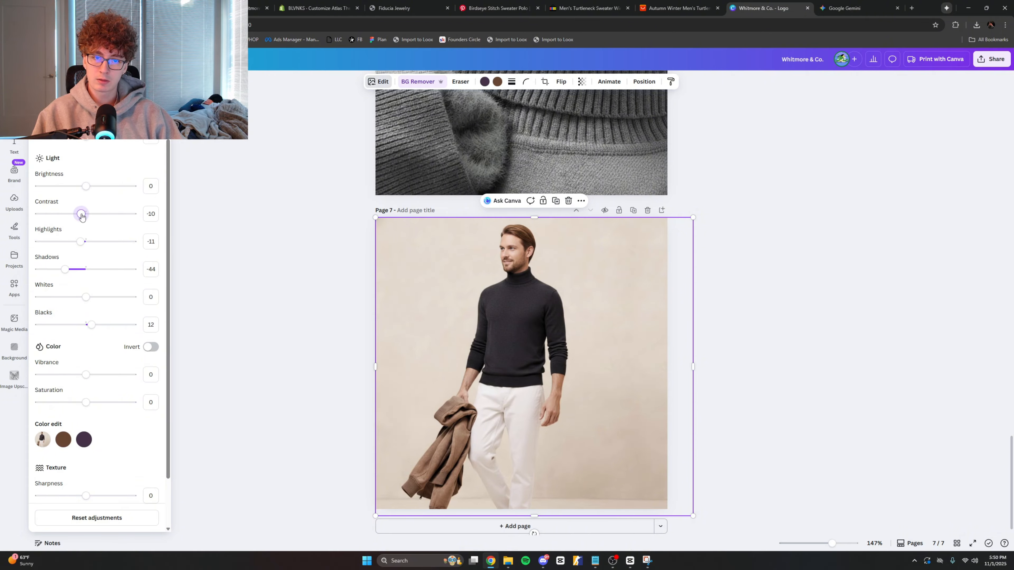
pyautogui.click(320, 314)
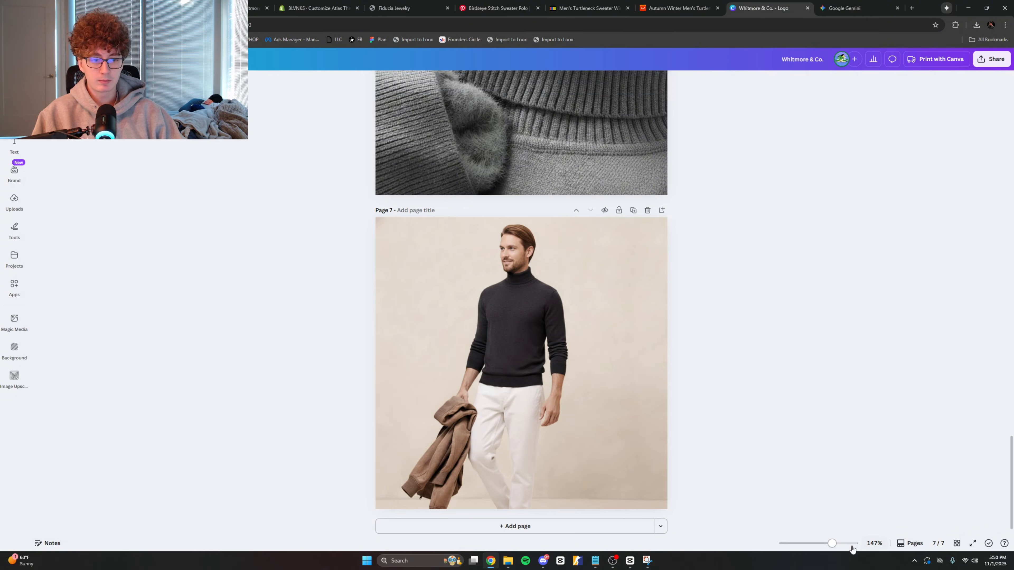
# Step: Download only page 7 of the design as a PNG
pyautogui.moveTo(853, 548); pyautogui.dragTo(832, 558)
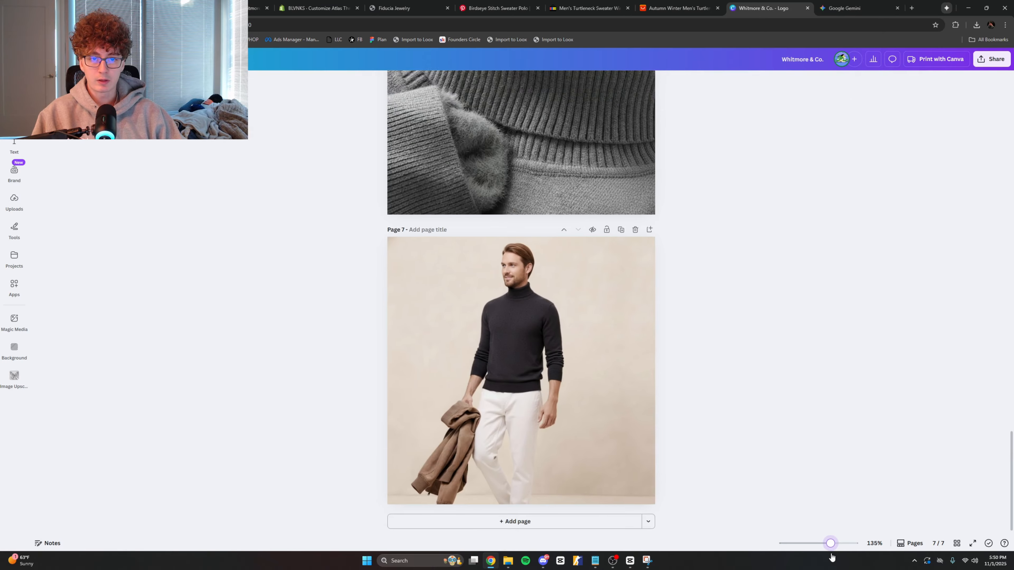
pyautogui.click(607, 339)
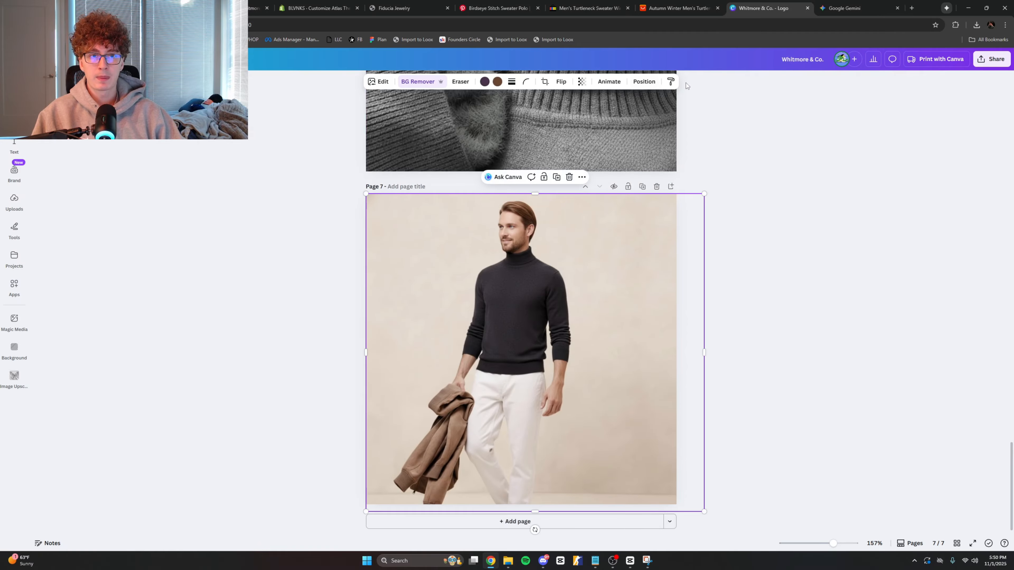
pyautogui.click(992, 63)
pyautogui.click(870, 224)
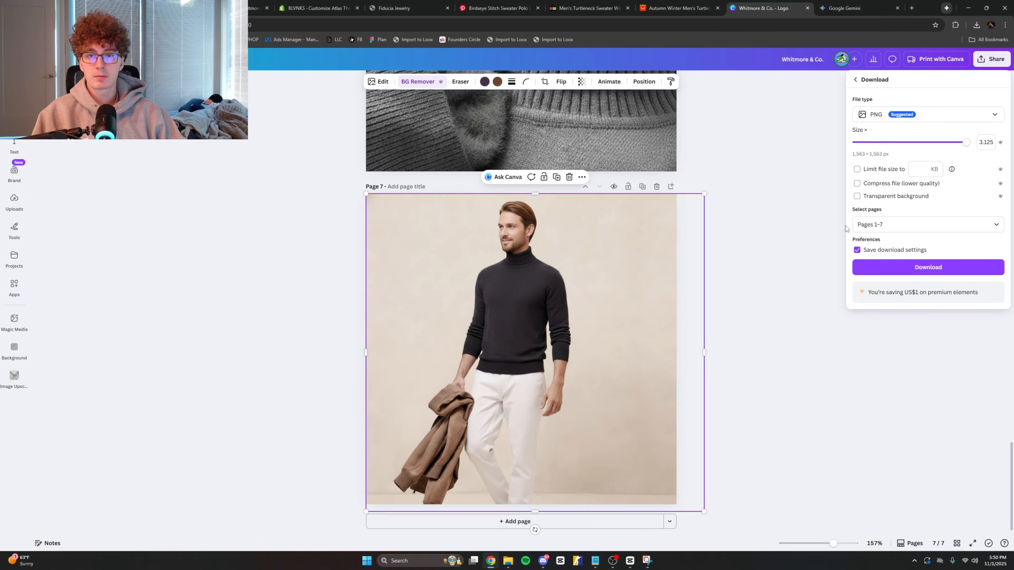
pyautogui.click(880, 223)
pyautogui.click(899, 262)
pyautogui.click(929, 342)
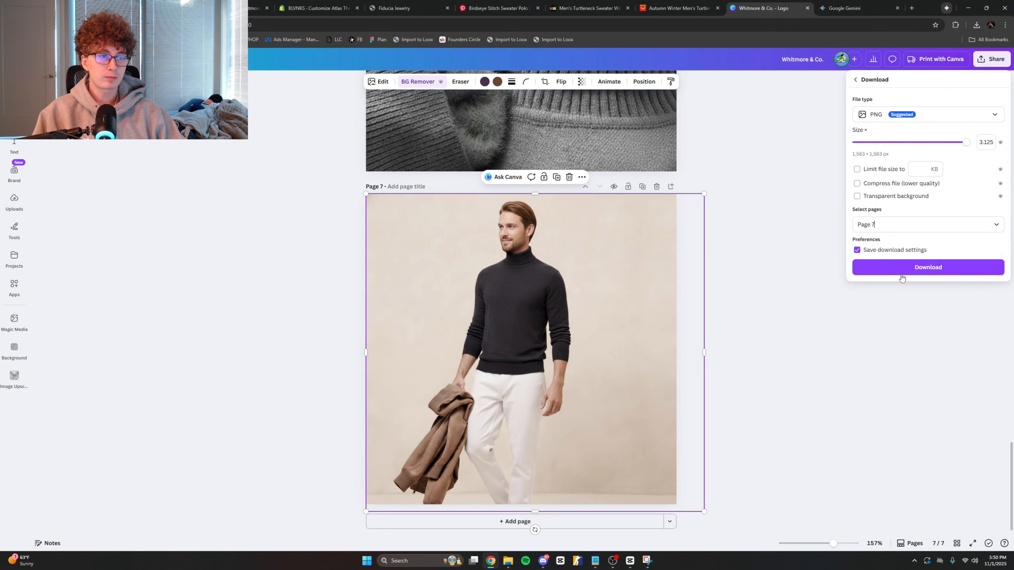
pyautogui.click(929, 271)
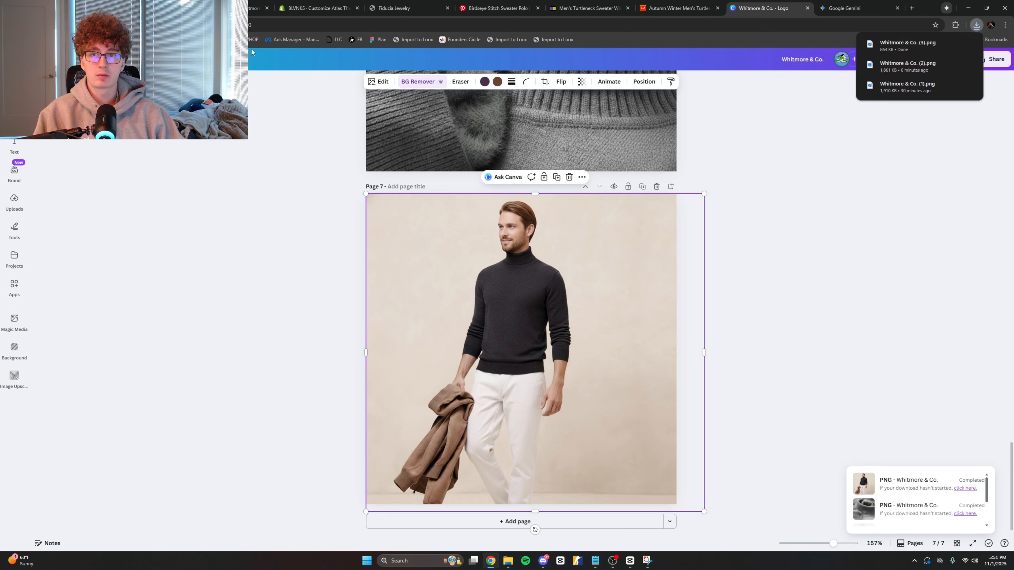
# Step: In the Shopify theme editor, replace the "Timeless Refinement Meets Modern Comfort" section's image with the downloaded Whitmore & Co. (3).png and save
pyautogui.click(315, 8)
pyautogui.scroll(-5, 874, 216)
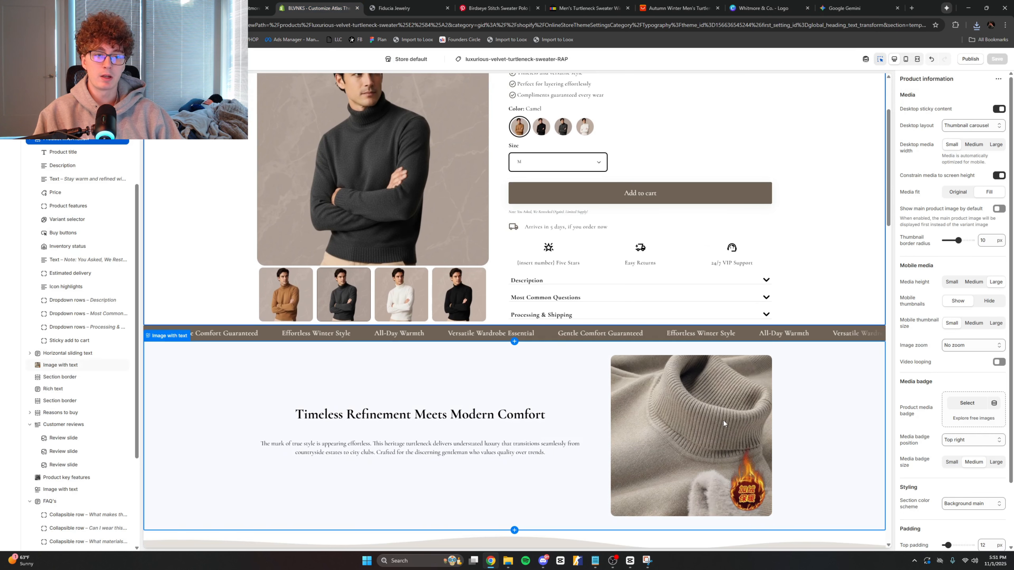
pyautogui.click(974, 108)
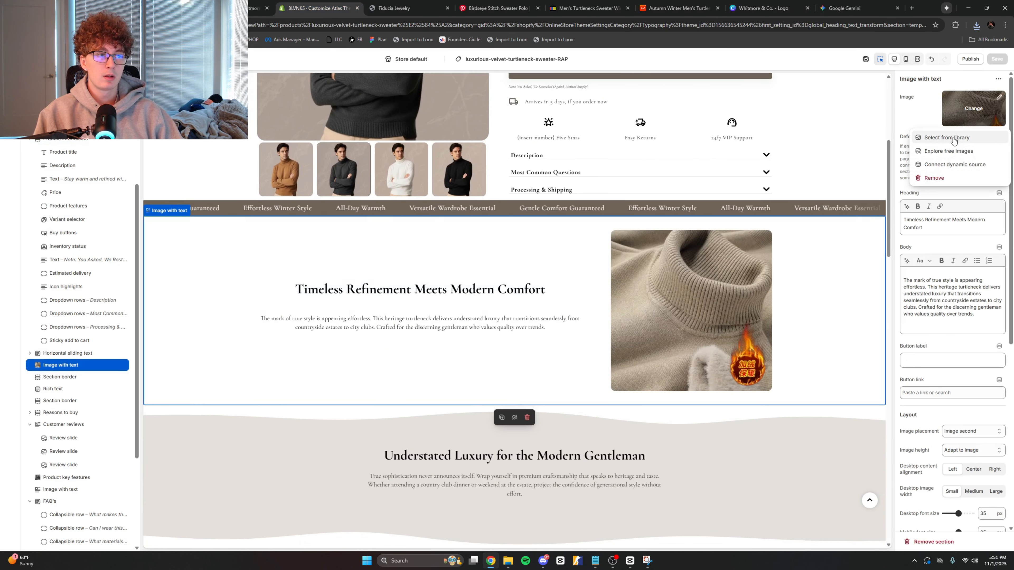
pyautogui.click(930, 135)
pyautogui.click(380, 192)
pyautogui.doubleClick(167, 85)
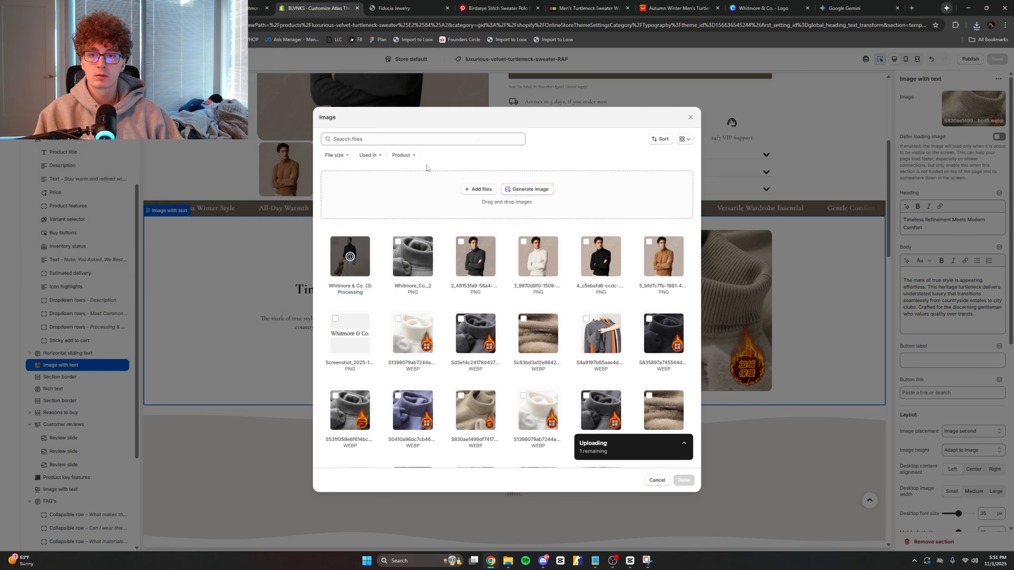
pyautogui.click(685, 480)
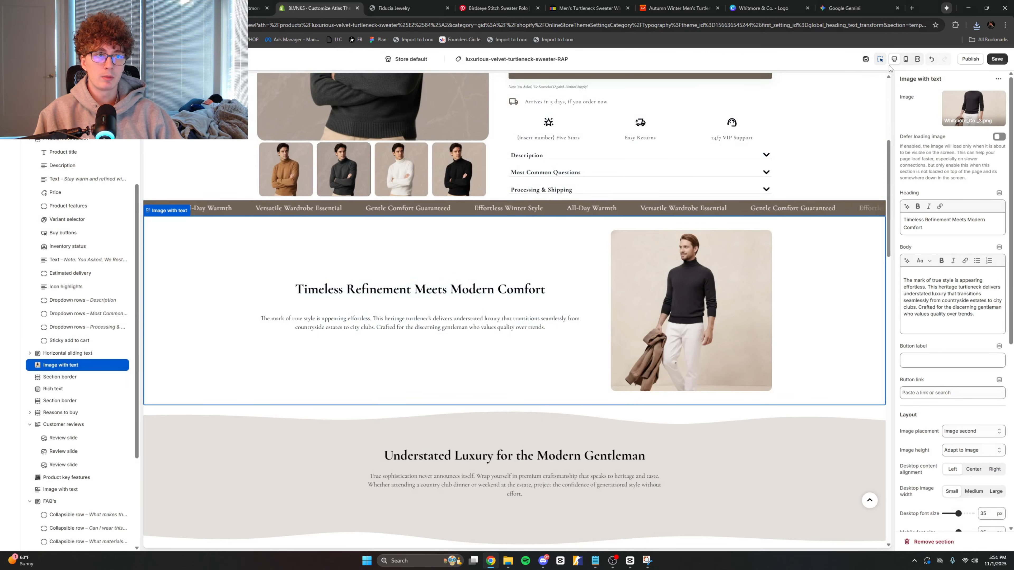
pyautogui.hotkey('ctrl', 's')
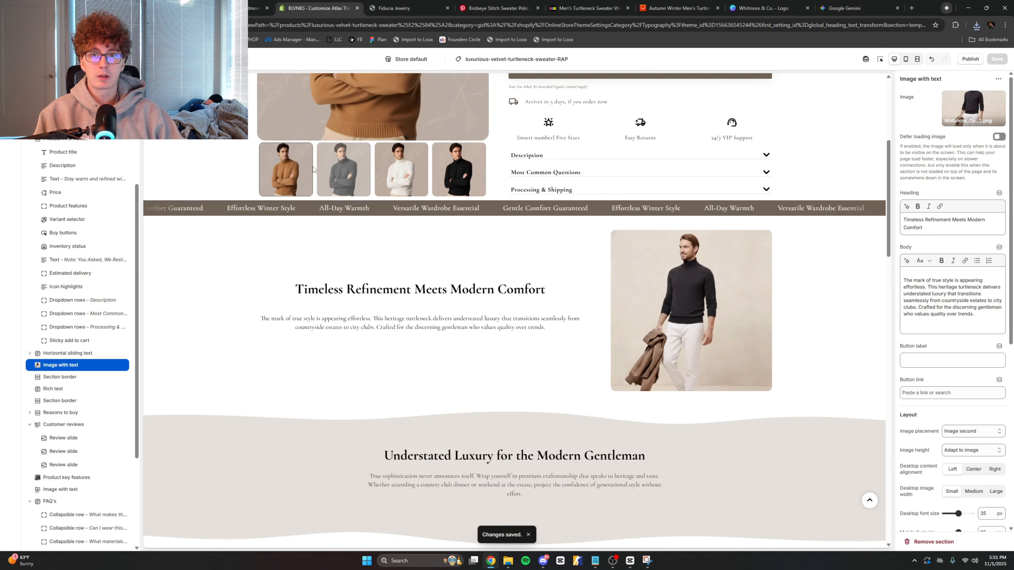
# Step: Preview the product page in the mobile layout and return to the desktop layout
pyautogui.scroll(4, 500, 229)
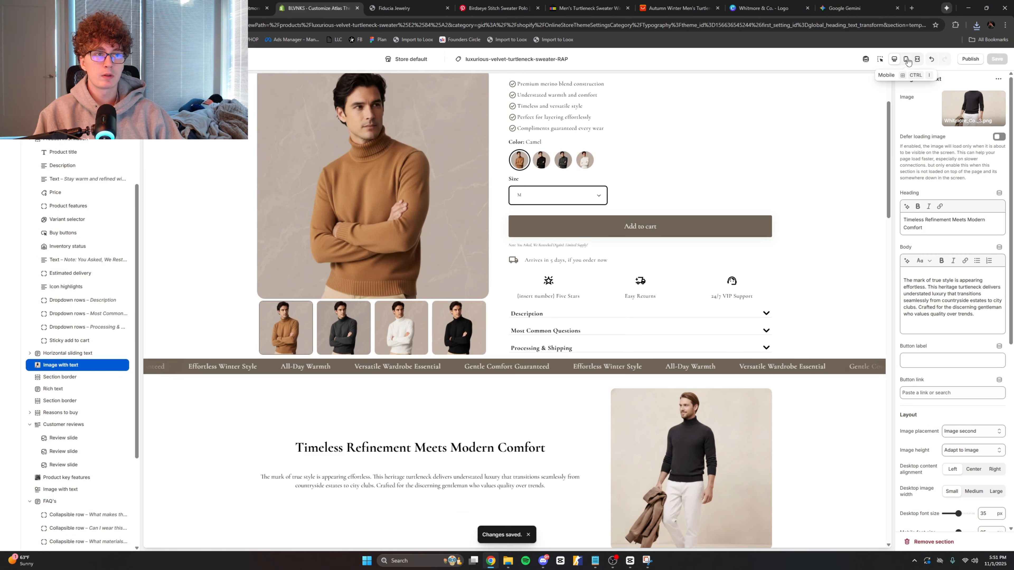
pyautogui.click(907, 60)
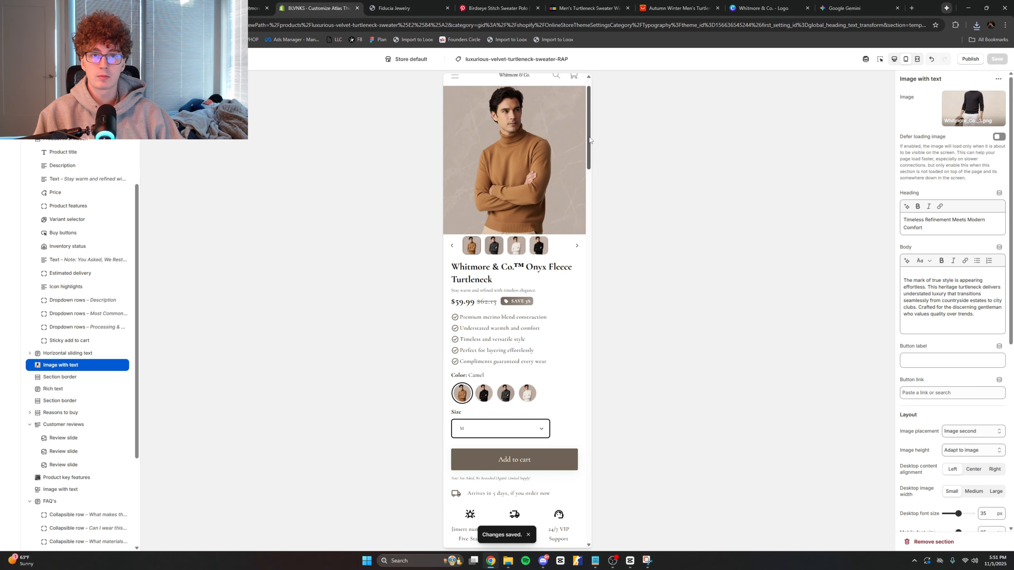
pyautogui.moveTo(590, 140); pyautogui.dragTo(731, 119)
pyautogui.click(894, 60)
pyautogui.scroll(10, 559, 282)
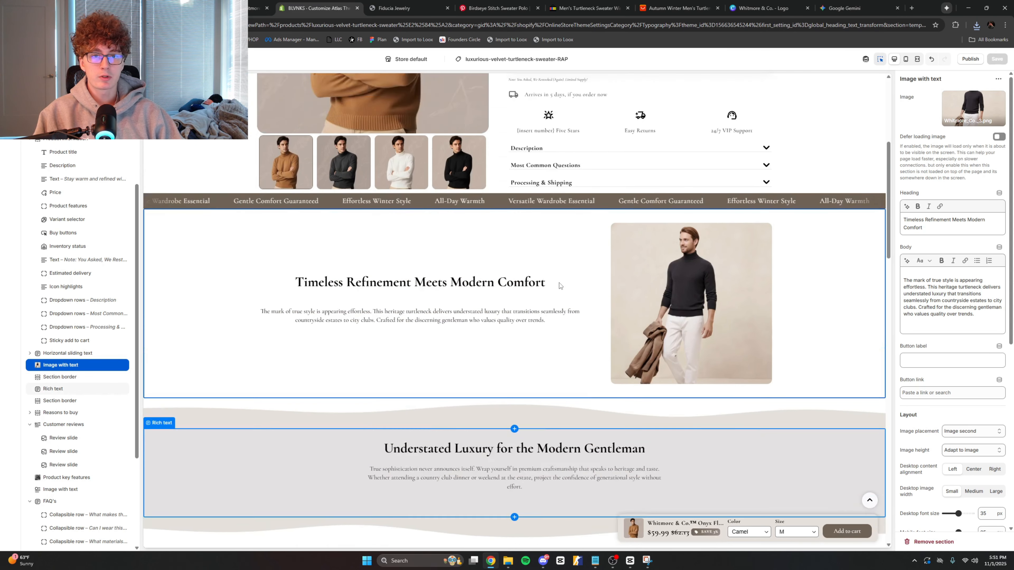
# Step: Change the first icon highlight's text to "500+ Five Stars" and save the page
pyautogui.click(550, 275)
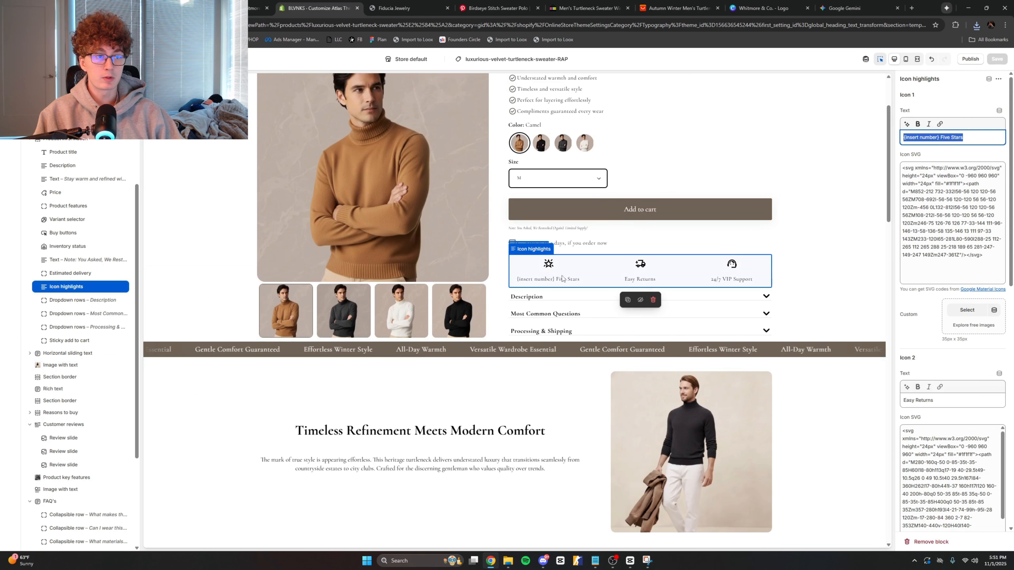
pyautogui.click(919, 137)
pyautogui.moveTo(939, 137); pyautogui.dragTo(898, 138)
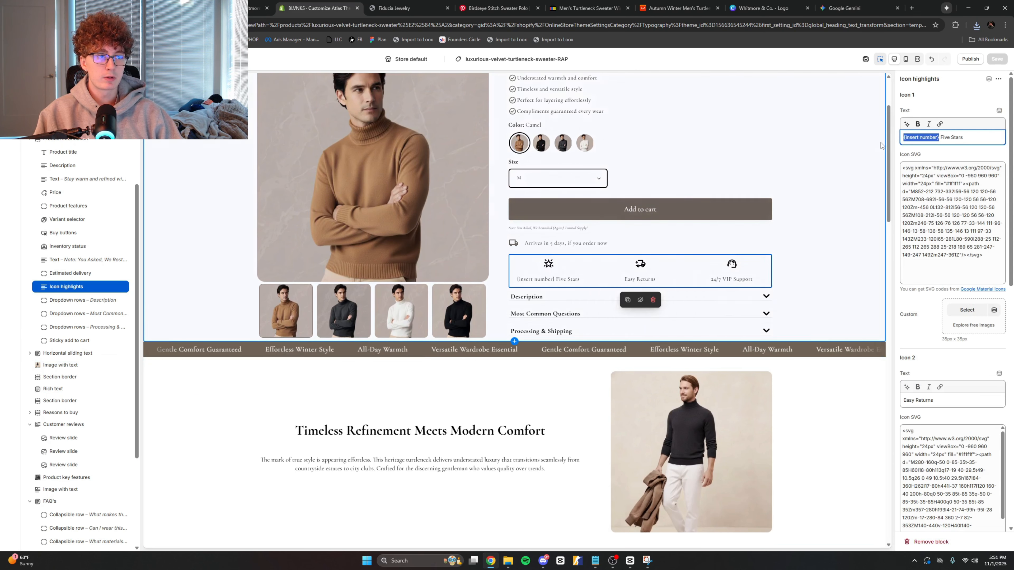
pyautogui.write('500+')
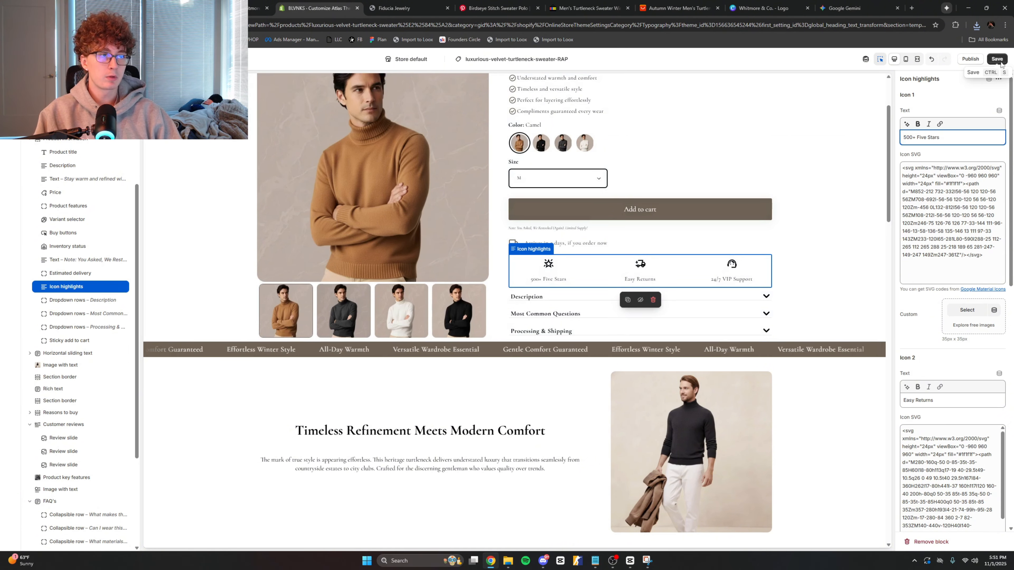
# Step: Review the product page from its header down to the "Our 30-Day Risk-Free Guarantee" section
pyautogui.scroll(-4, 715, 150)
pyautogui.scroll(3, 714, 149)
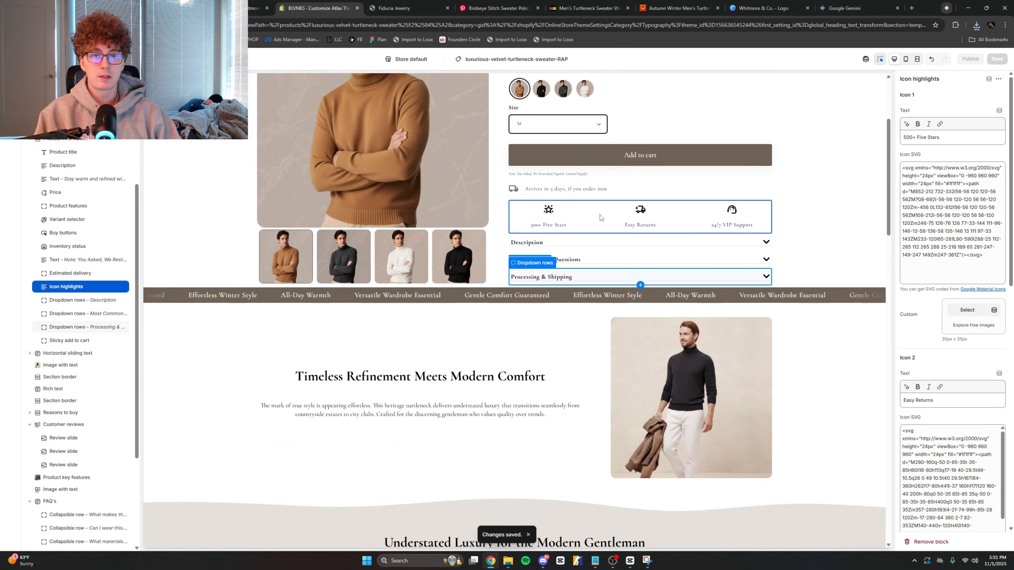
pyautogui.scroll(4, 571, 177)
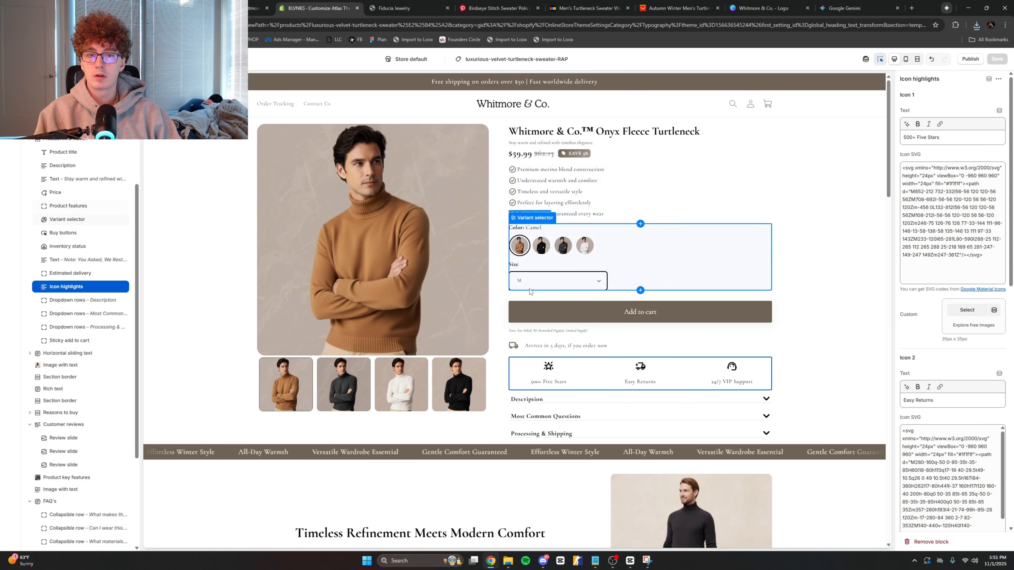
pyautogui.scroll(-5, 438, 277)
pyautogui.scroll(-17, 498, 270)
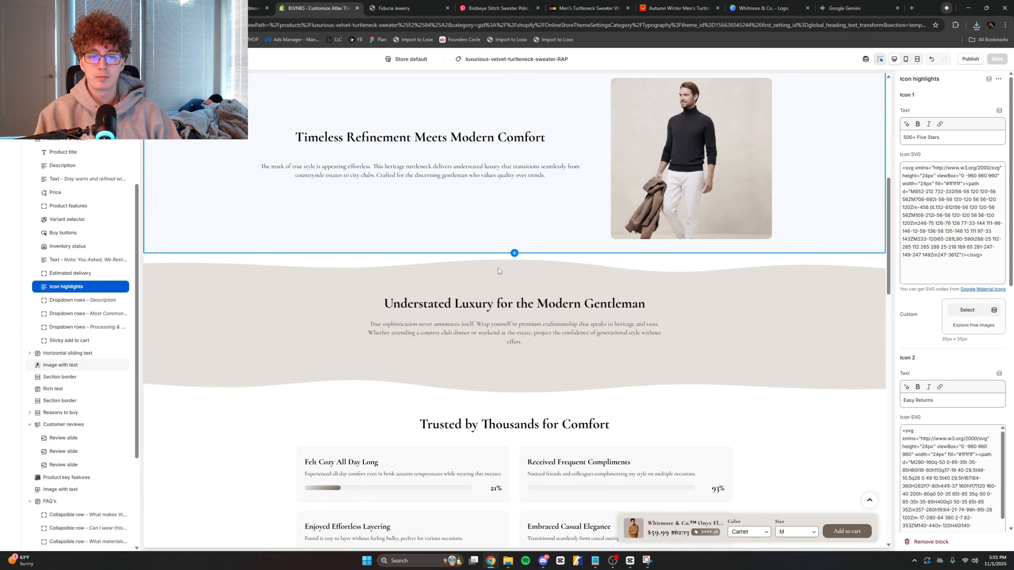
pyautogui.scroll(-10, 473, 268)
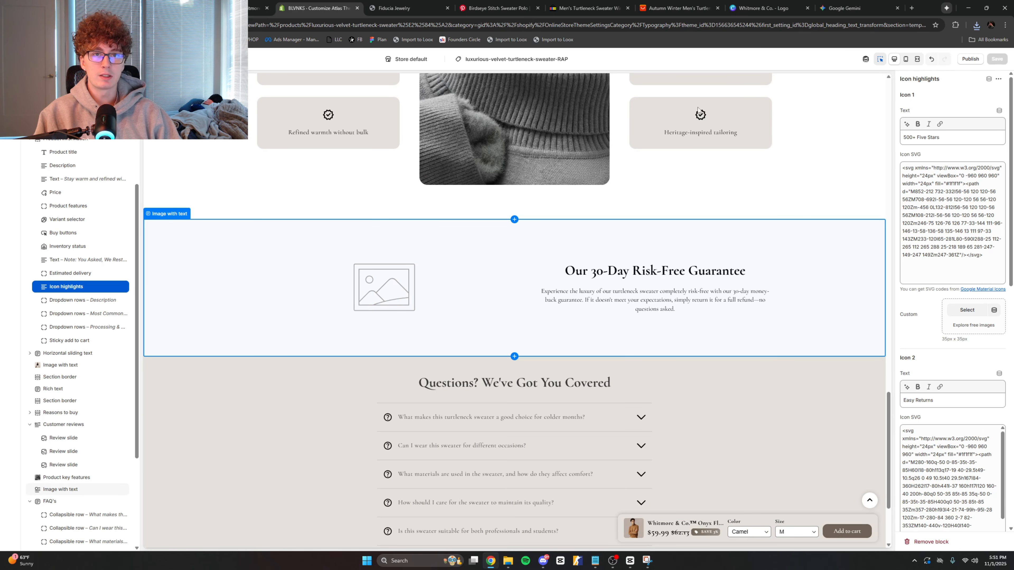
# Step: On Pinterest, find the BOSS relaxed-fit beige sweater pin, copy its photo and switch to Google Gemini
pyautogui.click(515, 8)
pyautogui.scroll(-15, 673, 237)
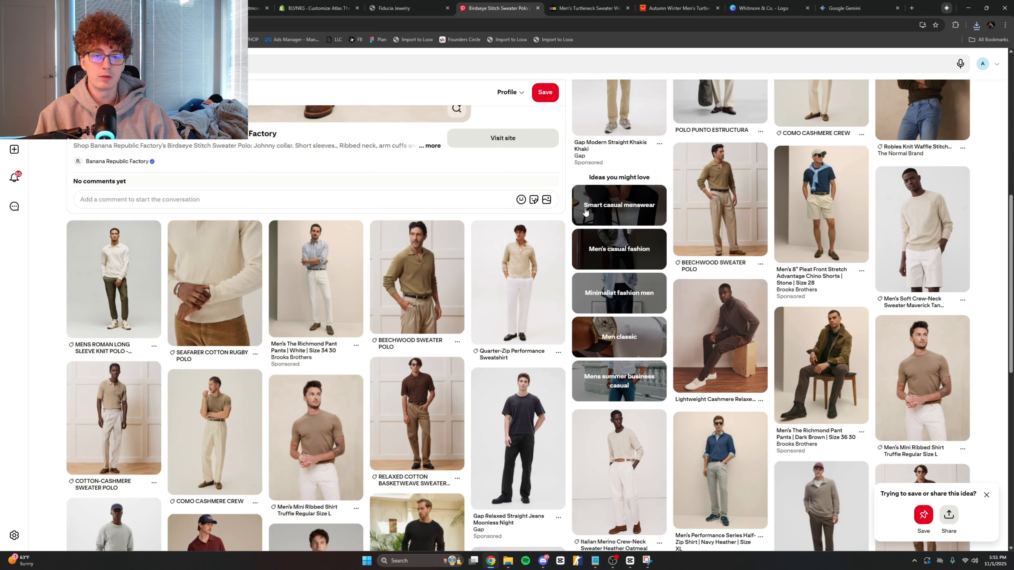
pyautogui.scroll(-10, 226, 216)
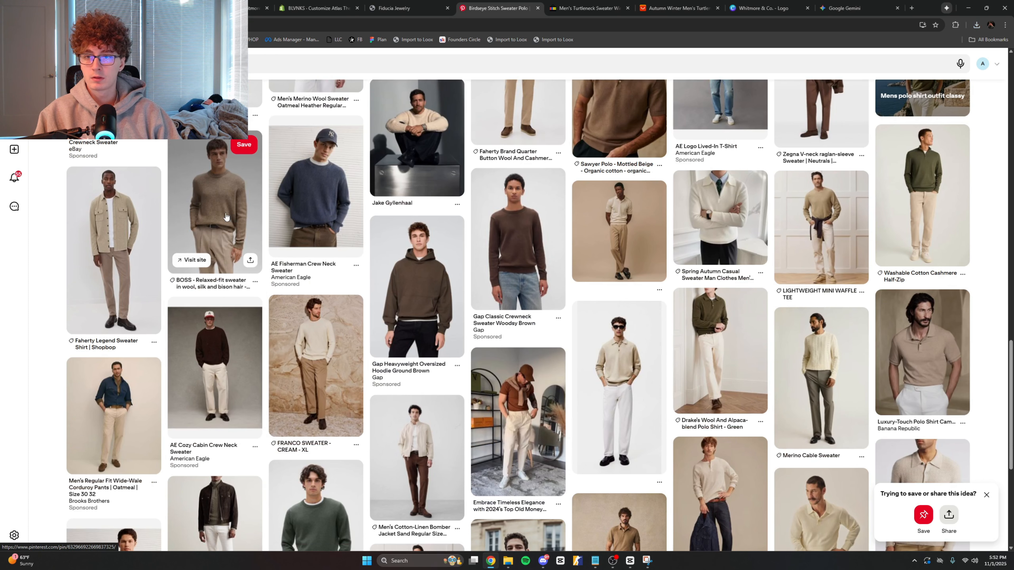
pyautogui.click(192, 217)
pyautogui.rightClick(187, 272)
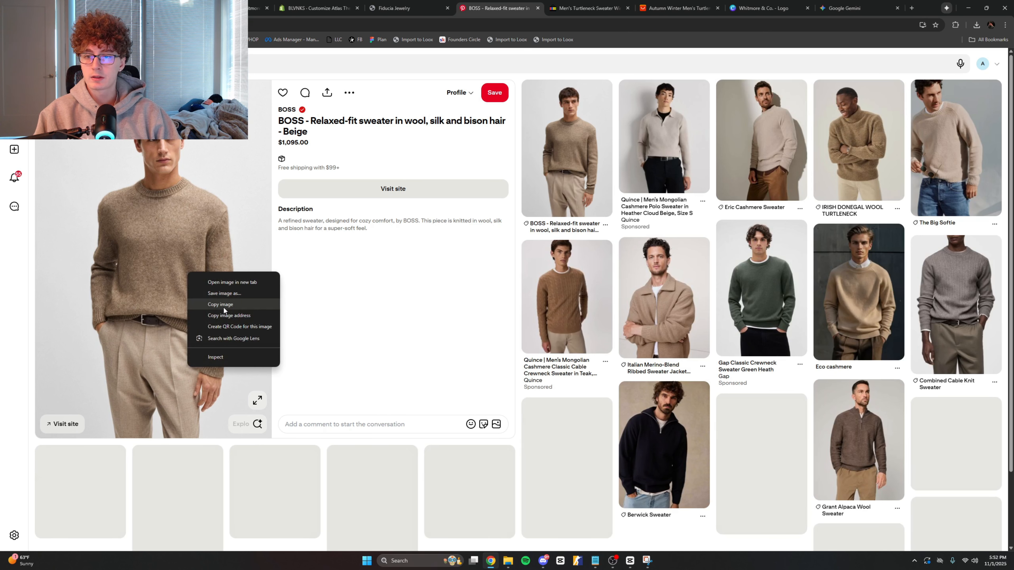
pyautogui.click(223, 307)
pyautogui.hotkey('ctrl', '9')
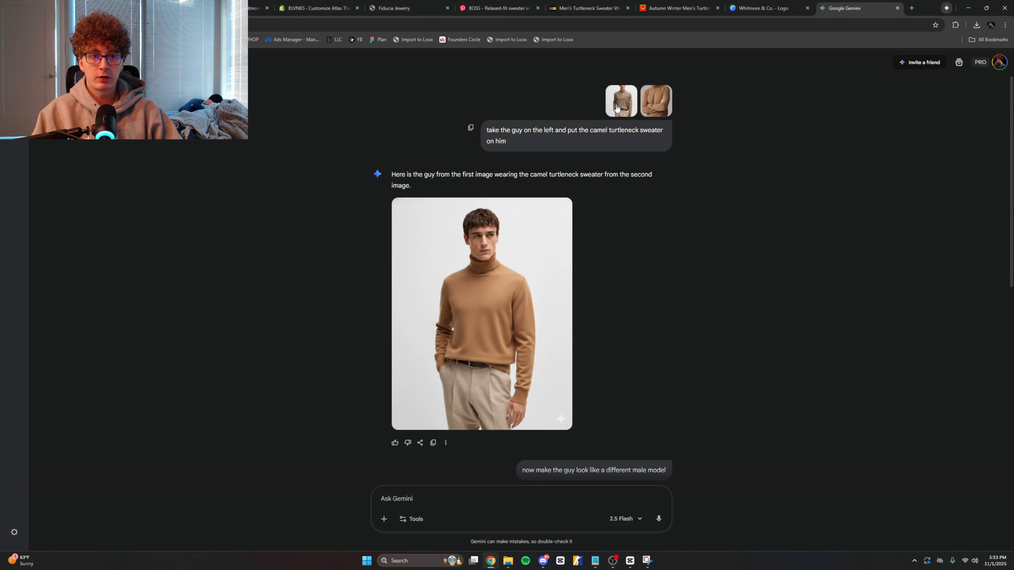
# Step: Examine the two reference photos and the generated camel turtleneck image in the Gemini chat
pyautogui.click(616, 107)
pyautogui.click(677, 148)
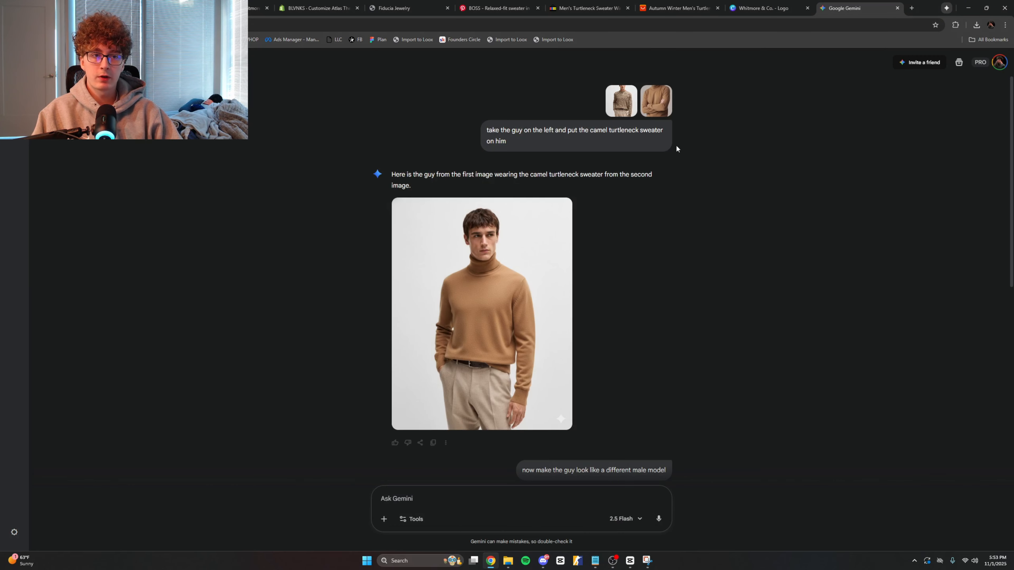
pyautogui.click(652, 107)
pyautogui.click(657, 300)
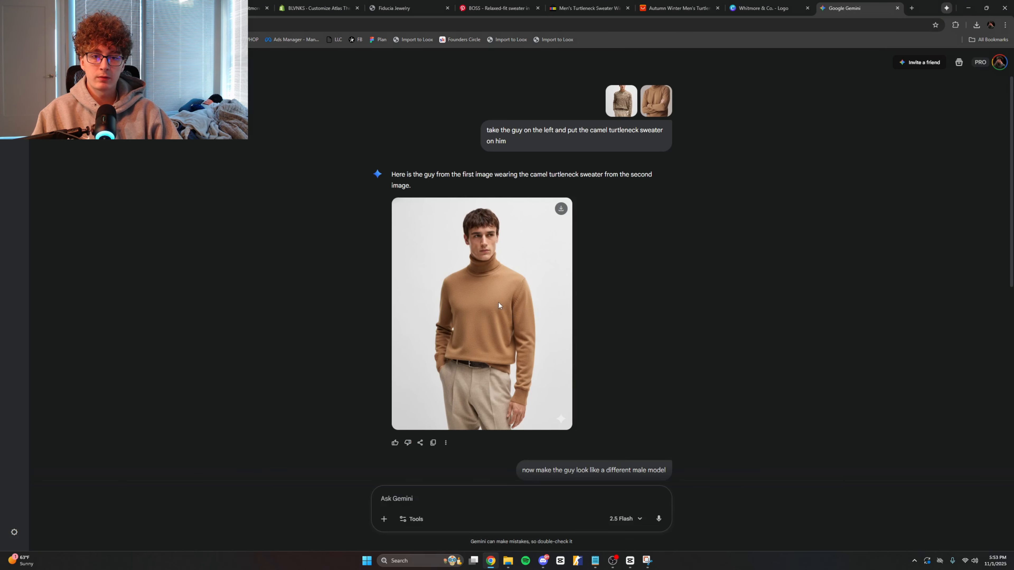
pyautogui.click(532, 316)
pyautogui.click(717, 331)
# Step: Switch to the Canva design and paste the generated image of the bearded camel turtleneck model onto page 8
pyautogui.click(764, 8)
pyautogui.click(484, 390)
pyautogui.hotkey('ctrl', 'v')
pyautogui.click(328, 351)
# Step: Move and enlarge the camel turtleneck model image to fill page 8, framing him from the head to the waist
pyautogui.moveTo(525, 354); pyautogui.dragTo(437, 299)
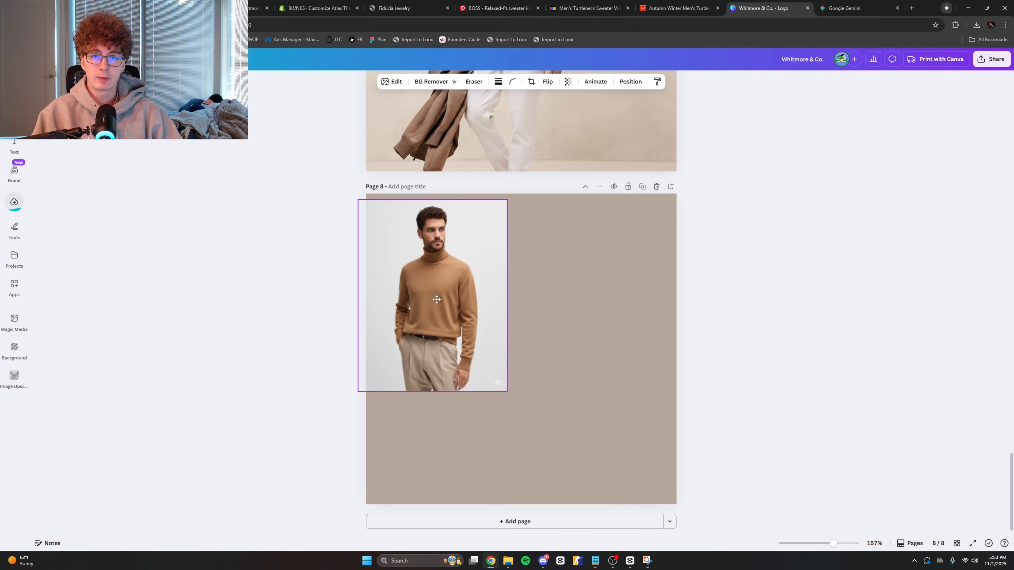
pyautogui.moveTo(507, 393); pyautogui.dragTo(748, 533)
pyautogui.click(748, 533)
pyautogui.click(592, 413)
pyautogui.moveTo(592, 413); pyautogui.dragTo(594, 413)
pyautogui.moveTo(369, 194); pyautogui.dragTo(365, 190)
pyautogui.moveTo(416, 265)
pyautogui.mouseDown()
pyautogui.moveTo(421, 242)
pyautogui.moveTo(415, 258)
pyautogui.mouseUp()
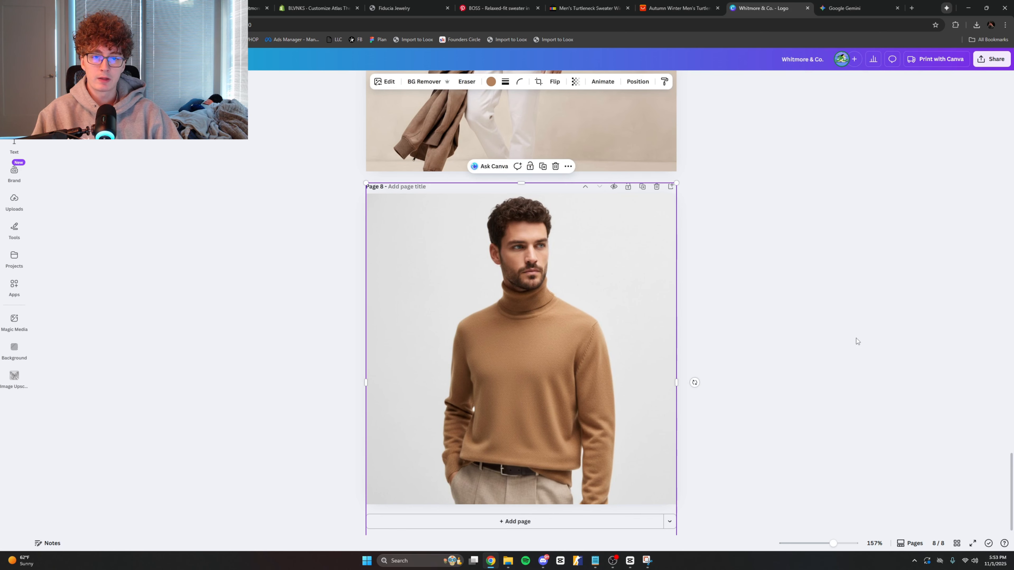
pyautogui.click(856, 339)
# Step: Download only page 8 of the Canva design, the camel turtleneck model image, as a PNG
pyautogui.click(990, 60)
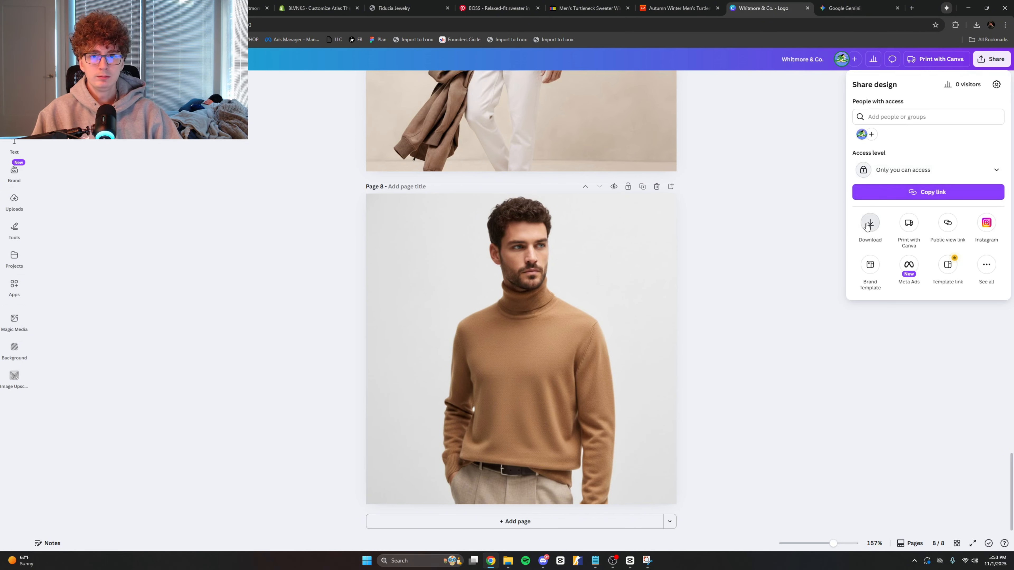
pyautogui.click(869, 224)
pyautogui.click(893, 225)
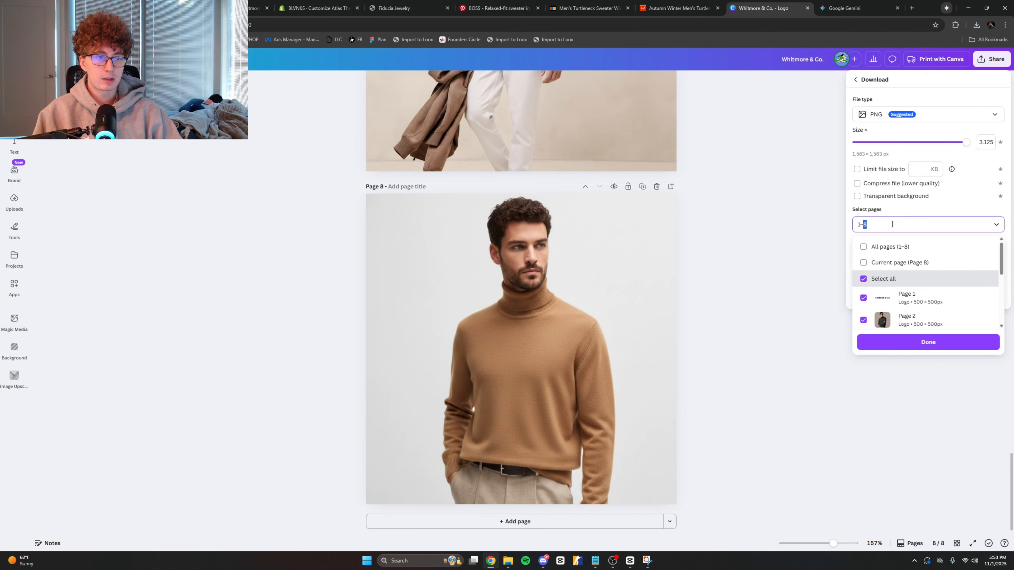
pyautogui.click(899, 263)
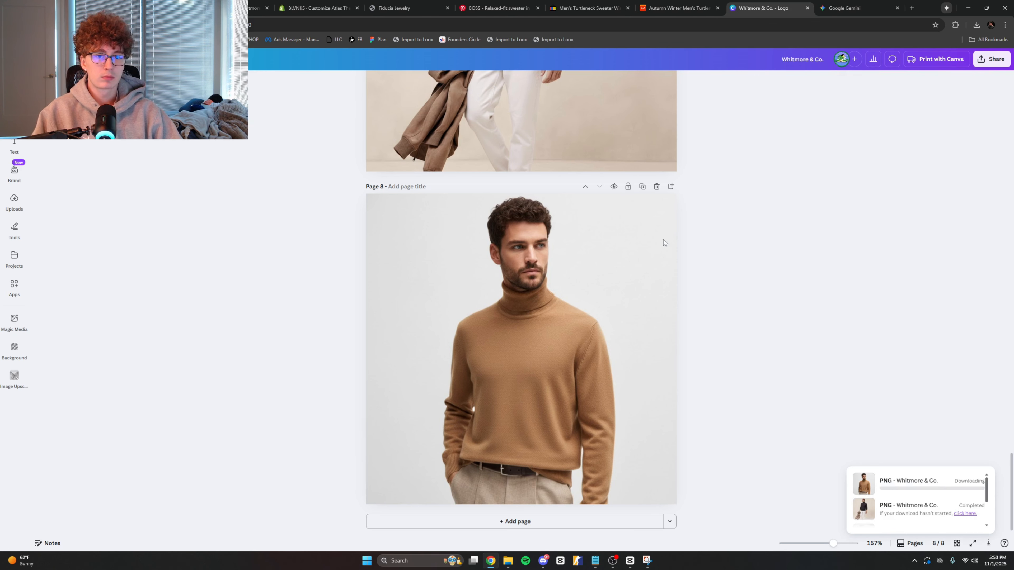
pyautogui.scroll(5, 298, 197)
pyautogui.scroll(-7, 251, 221)
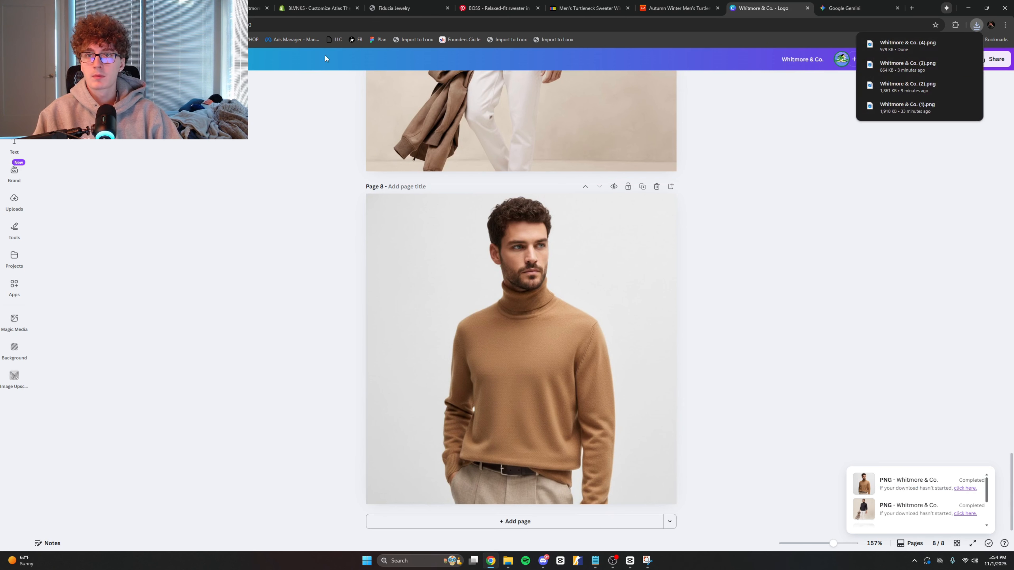
# Step: In the Shopify theme editor, upload Whitmore & Co. (4).png as the image of the "Our 30-Day Risk-Free Guarantee" section and save the theme
pyautogui.click(315, 8)
pyautogui.scroll(-15, 472, 324)
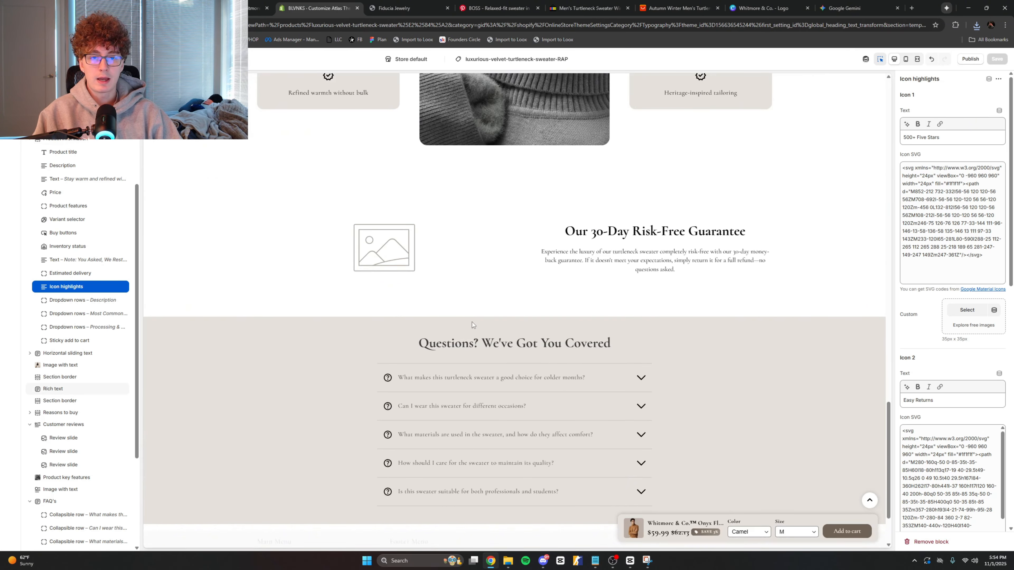
pyautogui.scroll(-2, 472, 324)
pyautogui.scroll(3, 447, 287)
pyautogui.click(433, 291)
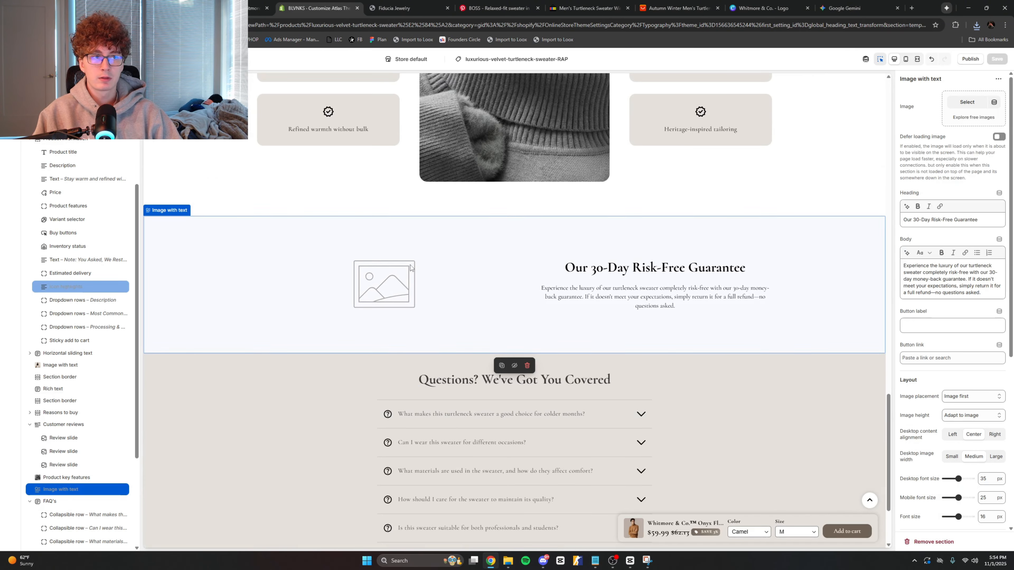
pyautogui.click(951, 104)
pyautogui.click(479, 192)
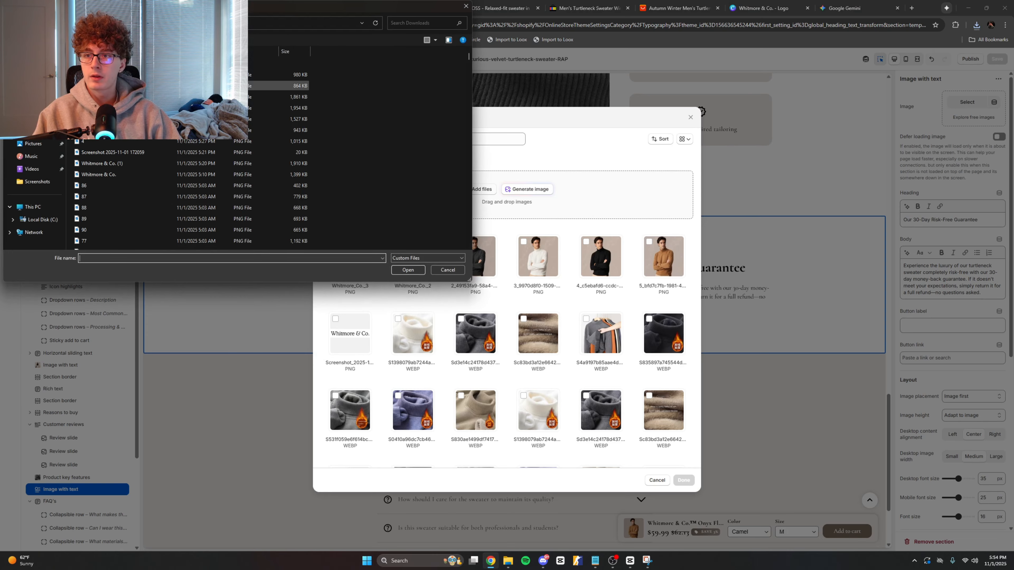
pyautogui.doubleClick(132, 76)
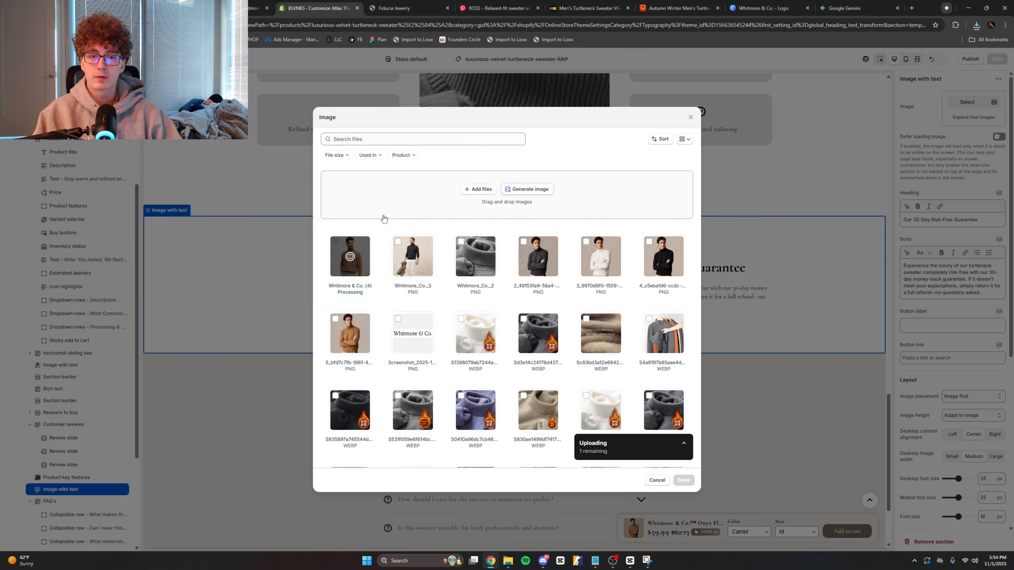
pyautogui.click(684, 480)
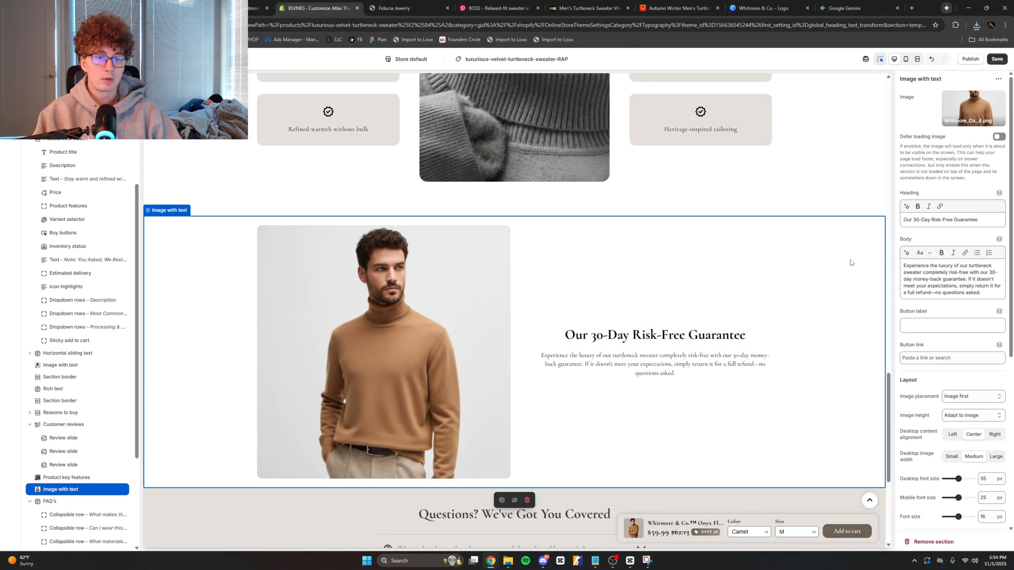
pyautogui.hotkey('ctrl', 's')
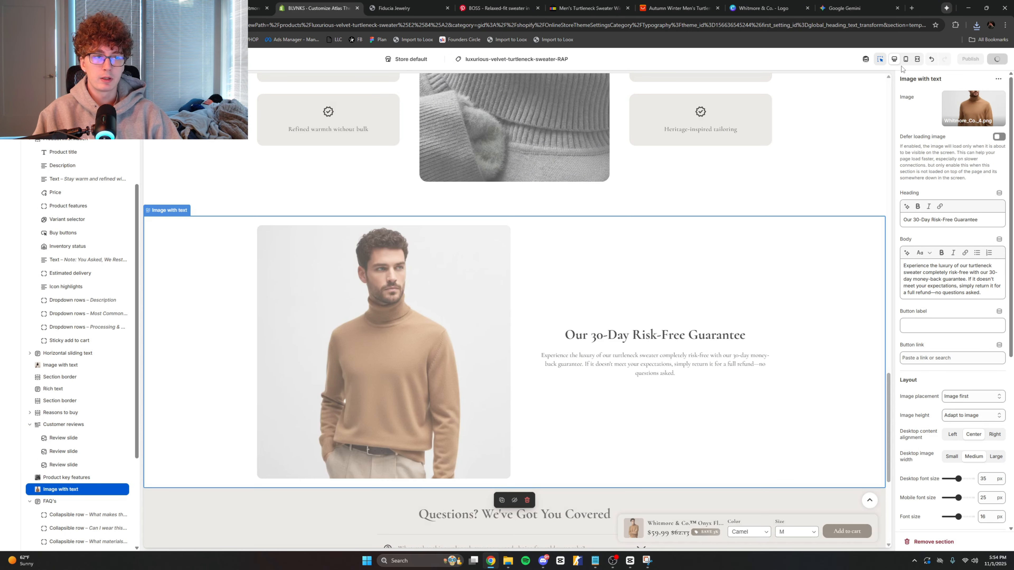
# Step: Turn off the section inspector and review the turtleneck page in full-width preview, from the guarantee section up to the product header
pyautogui.click(879, 61)
pyautogui.scroll(-1, 842, 151)
pyautogui.click(917, 60)
pyautogui.scroll(16, 822, 218)
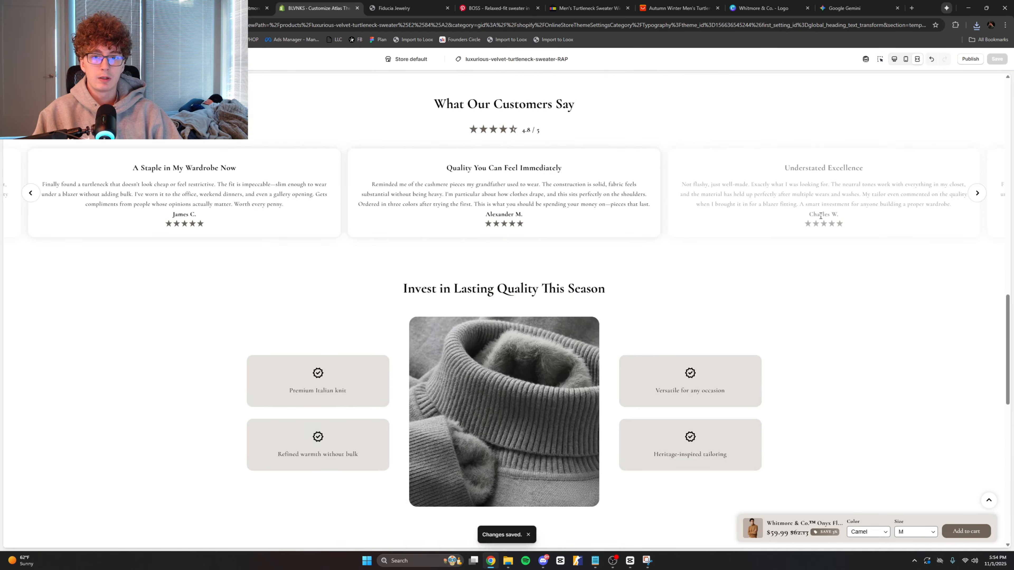
pyautogui.middleClick(825, 266)
pyautogui.scroll(15, 825, 266)
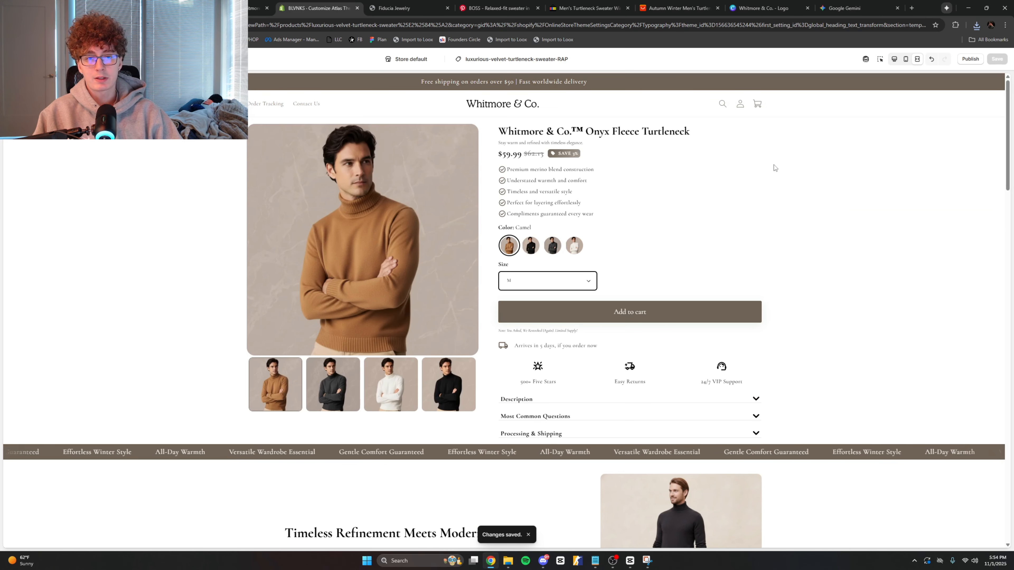
pyautogui.middleClick(792, 174)
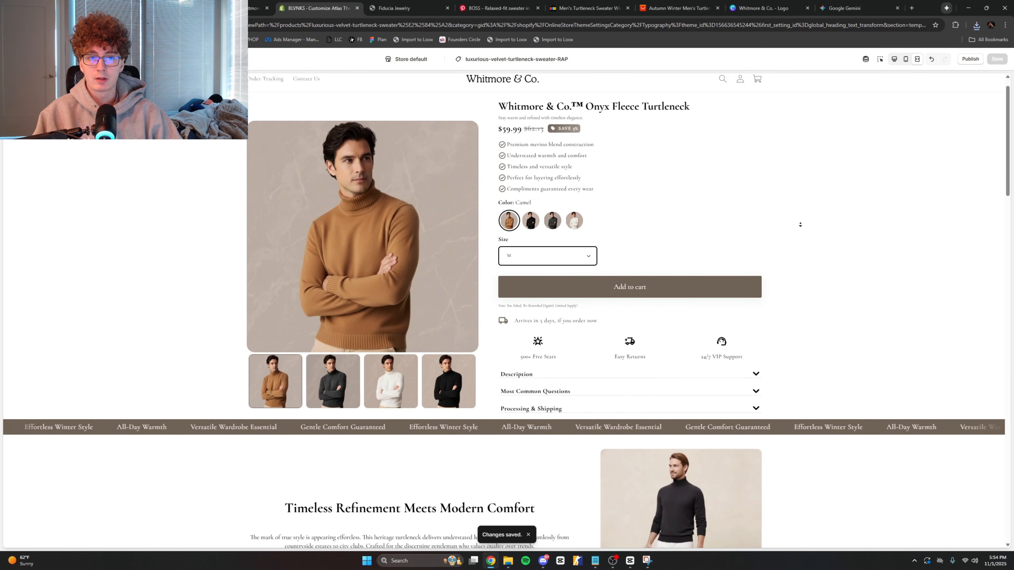
pyautogui.scroll(2, 793, 174)
# Step: View the charcoal, white, black and camel photos in the product gallery, and look over the rest of the full-width page
pyautogui.click(336, 391)
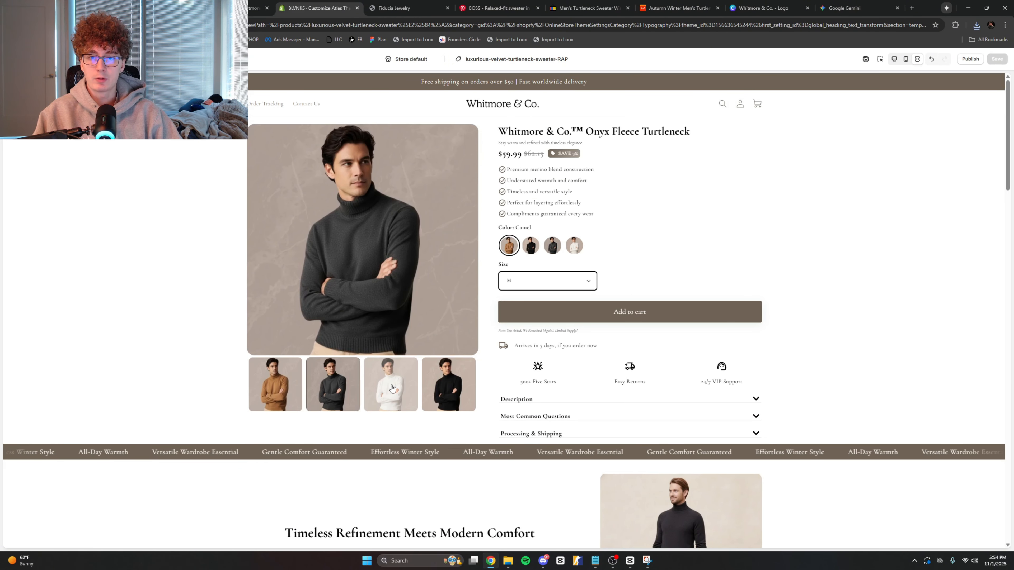
pyautogui.click(398, 391)
pyautogui.click(450, 392)
pyautogui.click(292, 394)
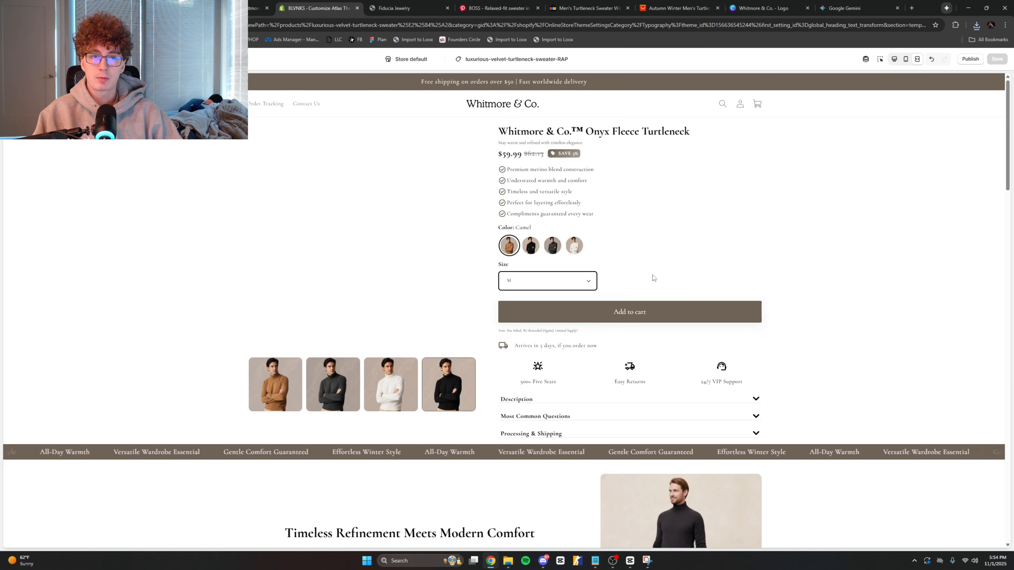
pyautogui.middleClick(850, 251)
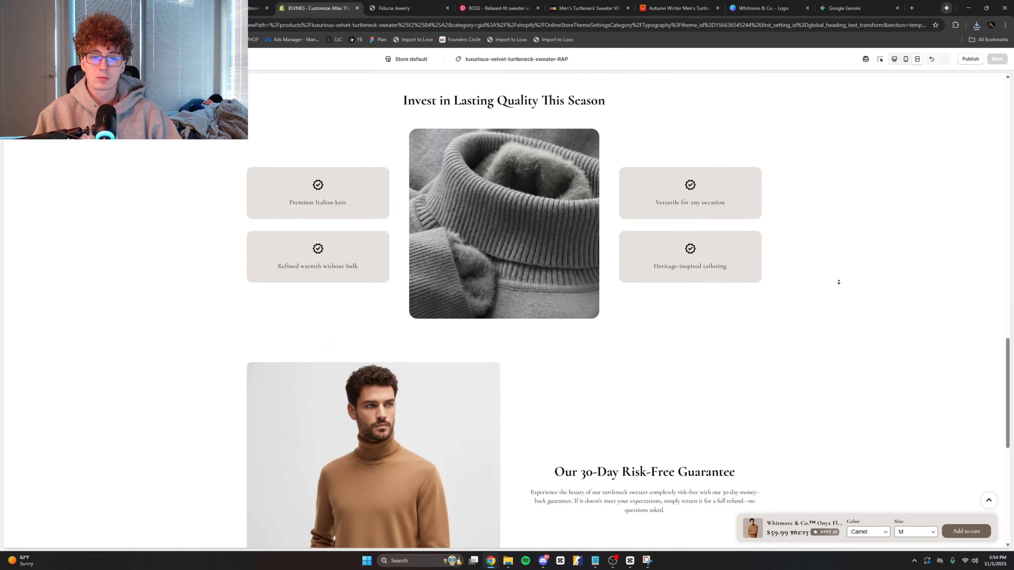
pyautogui.middleClick(823, 250)
pyautogui.middleClick(820, 269)
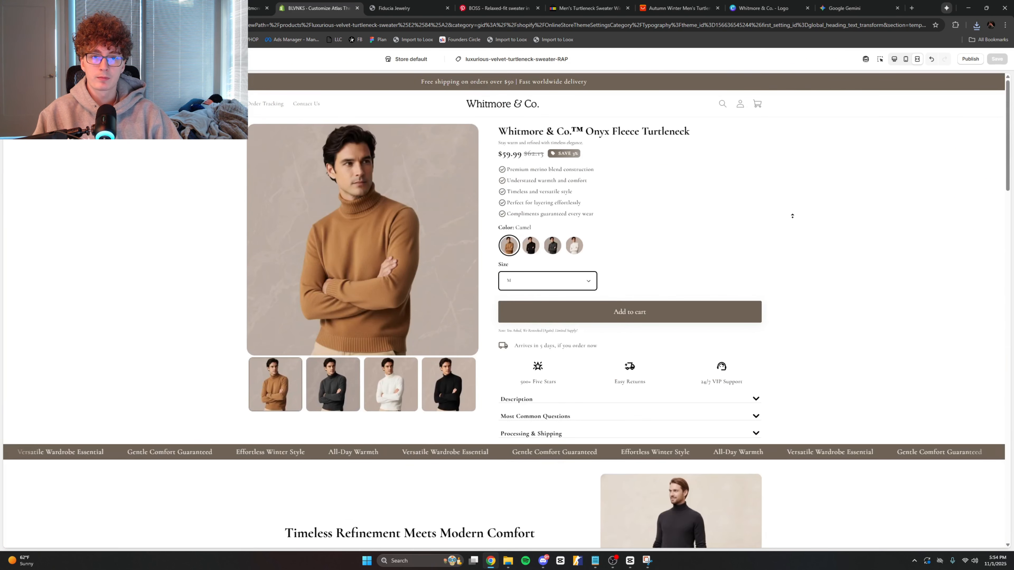
pyautogui.middleClick(793, 215)
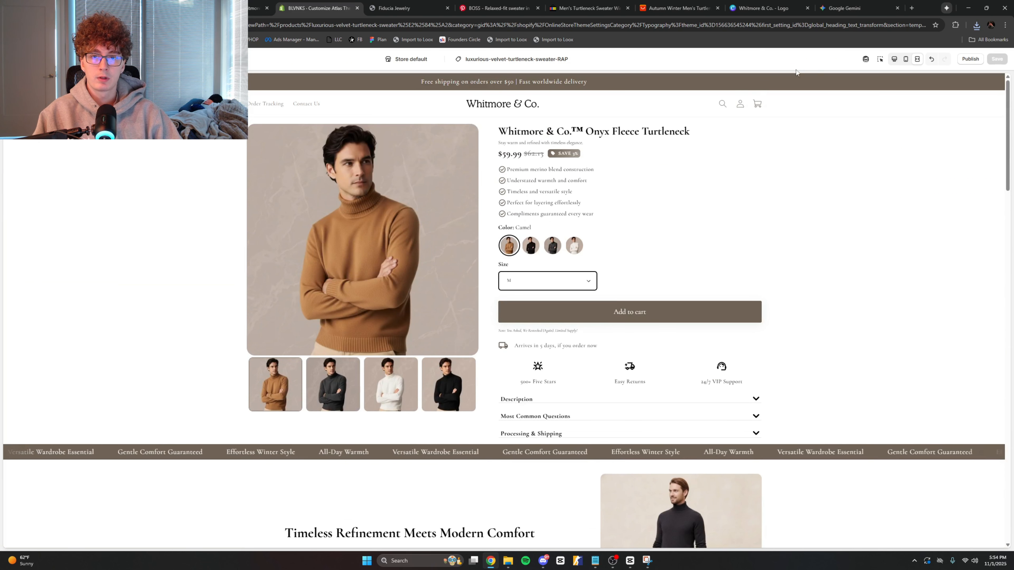
# Step: Preview the turtleneck product page in the mobile layout and look over it
pyautogui.click(906, 59)
pyautogui.moveTo(591, 150)
pyautogui.mouseDown()
pyautogui.moveTo(588, 173)
pyautogui.moveTo(601, 146)
pyautogui.mouseUp()
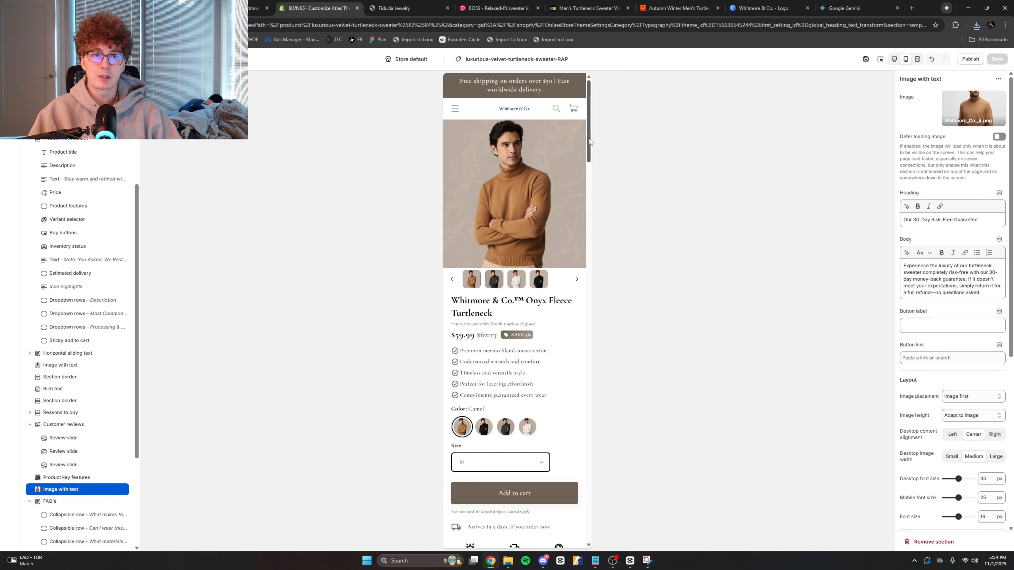
pyautogui.moveTo(590, 142)
pyautogui.mouseDown()
pyautogui.moveTo(589, 154)
pyautogui.moveTo(591, 140)
pyautogui.mouseUp()
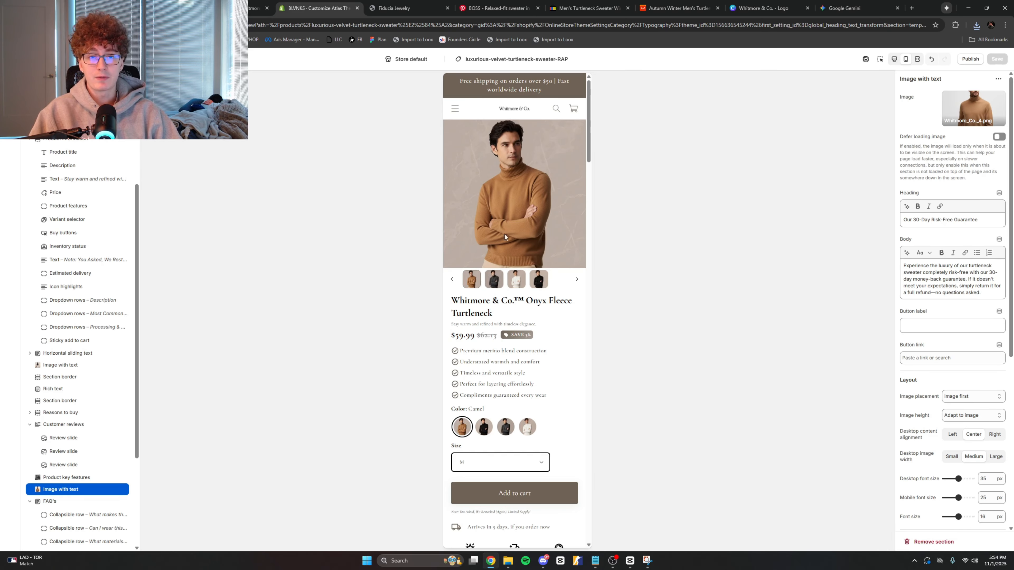
# Step: Switch to the AliExpress turtleneck listing, view its supplier gallery photos, and return to the Shopify theme editor
pyautogui.click(675, 7)
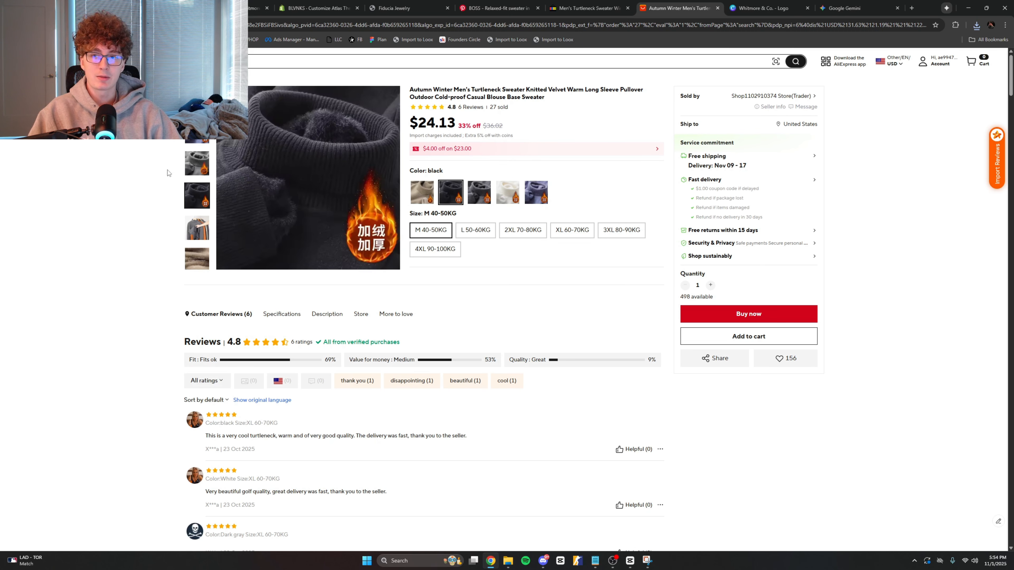
pyautogui.scroll(-2, 193, 224)
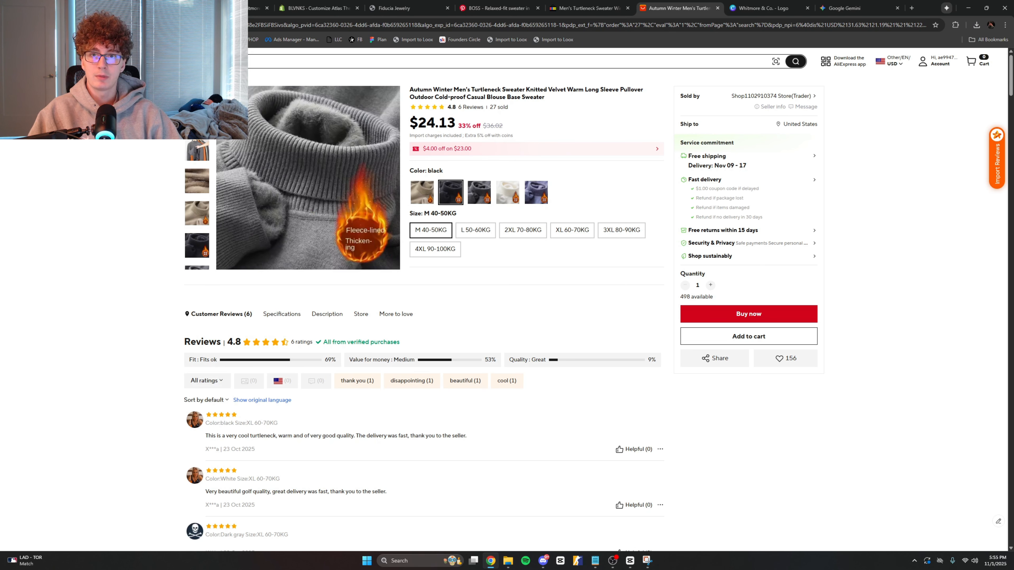
pyautogui.click(315, 8)
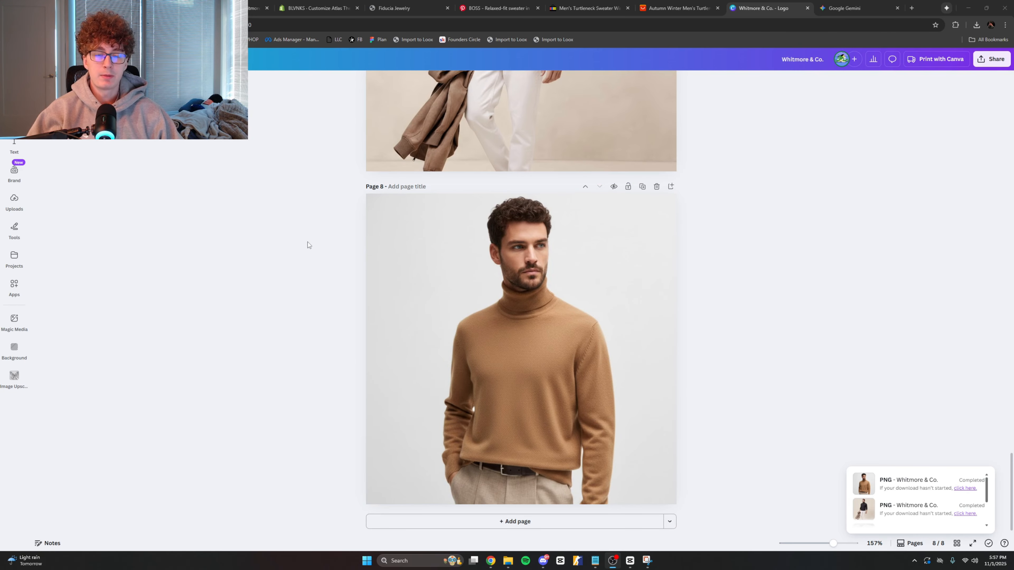
# Step: Look through the image pages of the Whitmore & Co. Canva design, with the view reduced to 76%
pyautogui.click(294, 220)
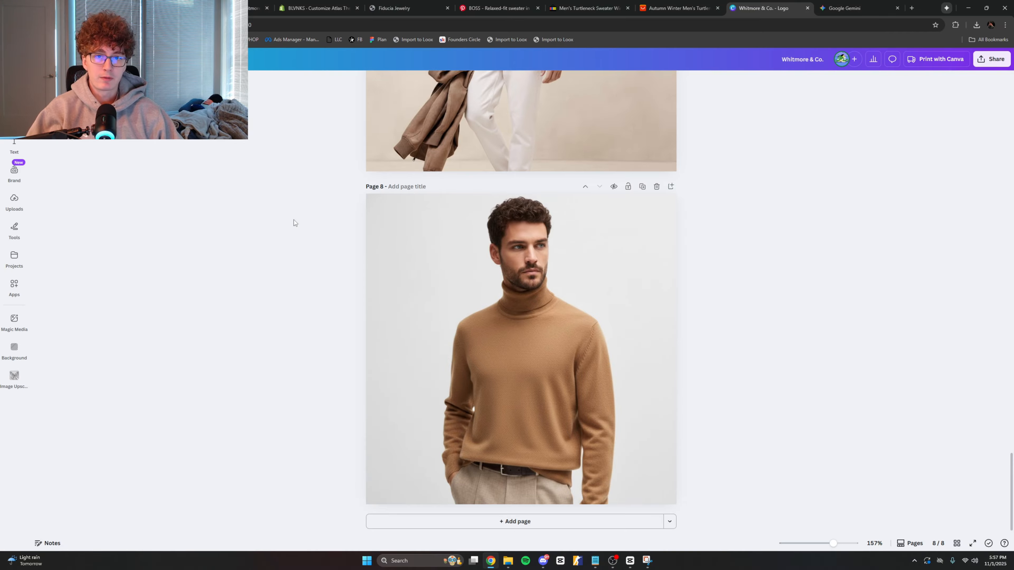
pyautogui.scroll(8, 294, 236)
pyautogui.scroll(10, 314, 255)
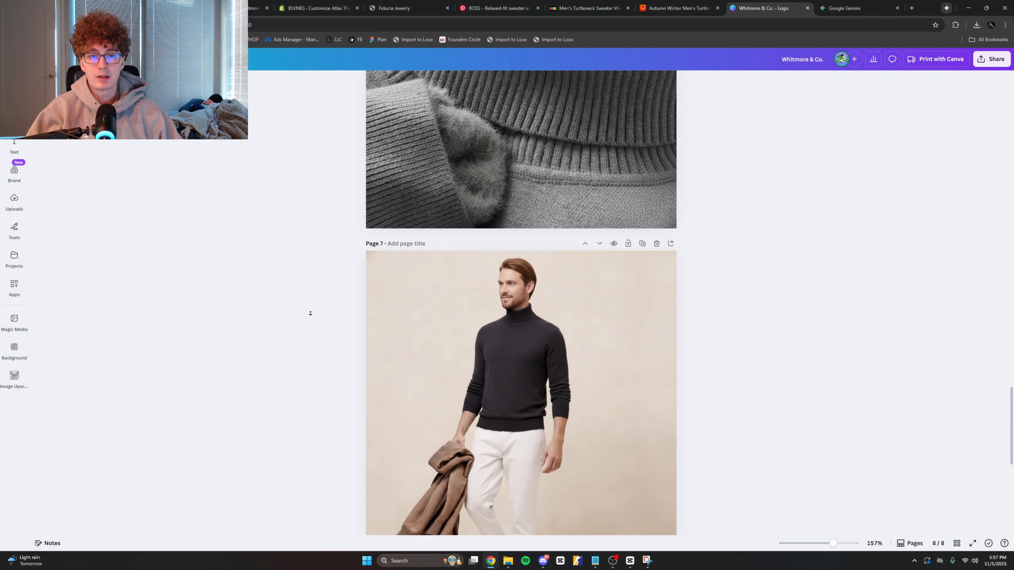
pyautogui.scroll(-15, 311, 249)
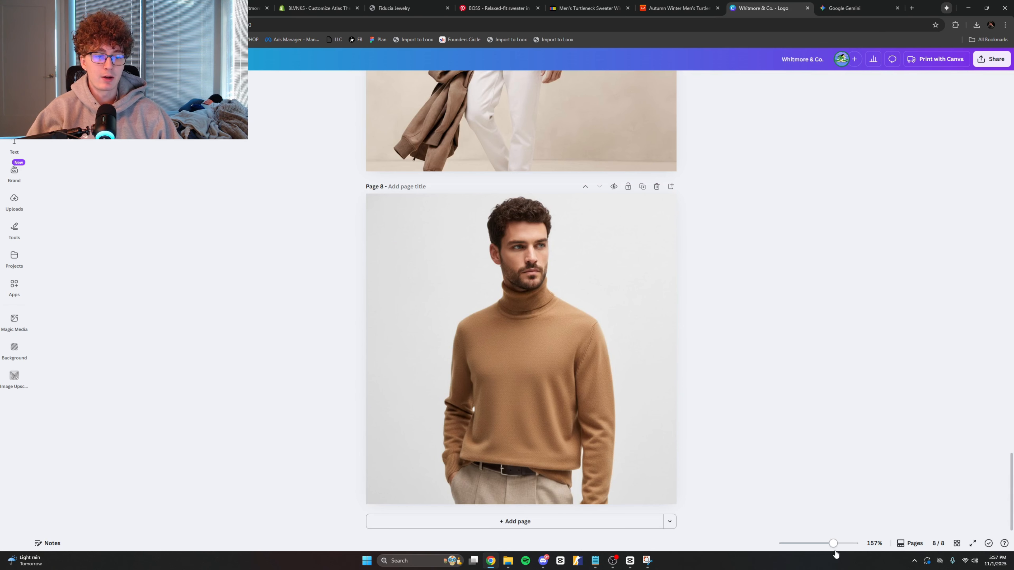
pyautogui.moveTo(834, 544); pyautogui.dragTo(821, 544)
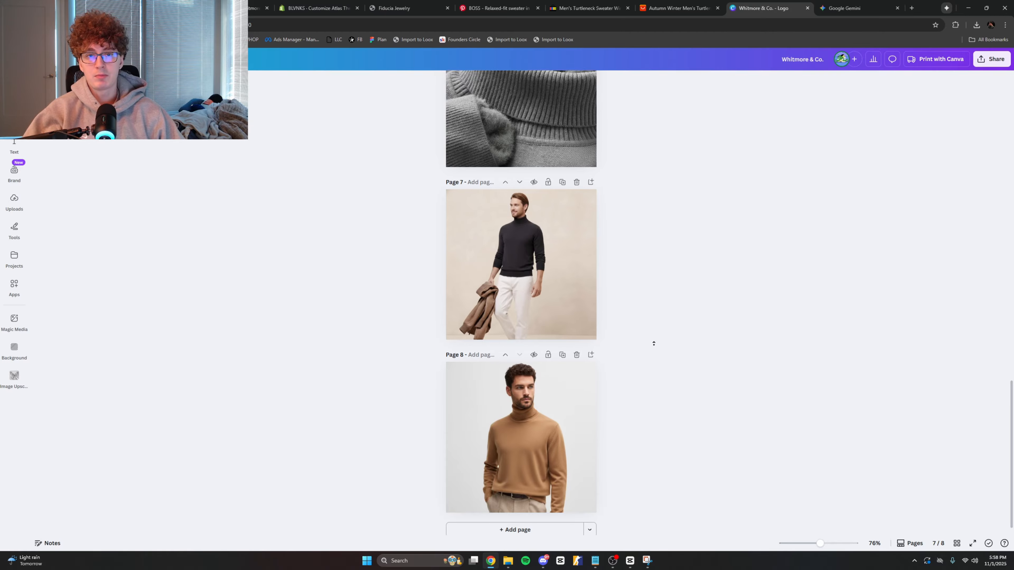
pyautogui.scroll(15, 654, 343)
pyautogui.scroll(-16, 661, 342)
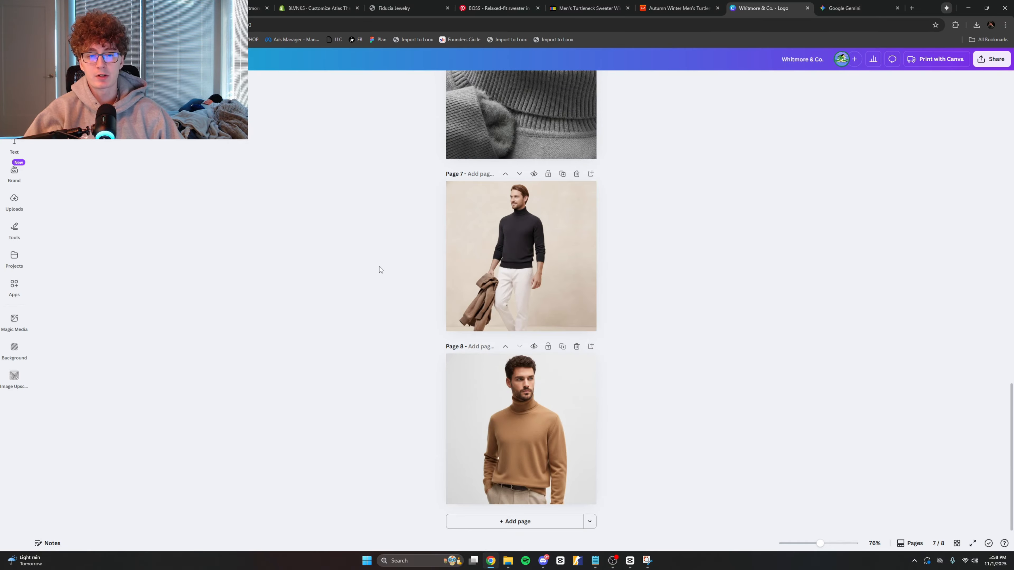
# Step: Compare the black turtleneck model on page 7 and the camel turtleneck model on page 8 at 186% zoom
pyautogui.moveTo(820, 543); pyautogui.dragTo(837, 548)
pyautogui.middleClick(795, 430)
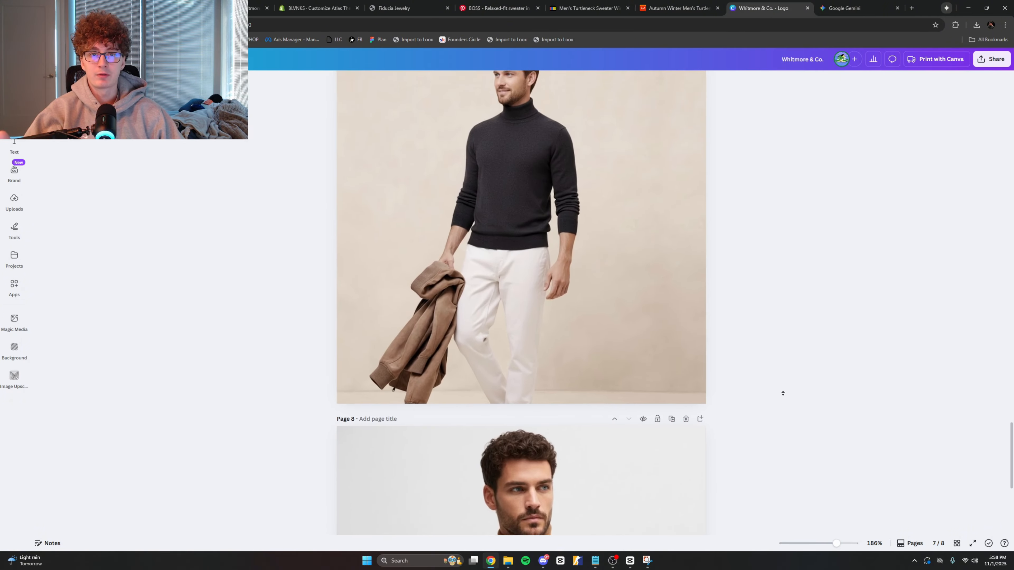
pyautogui.middleClick(782, 454)
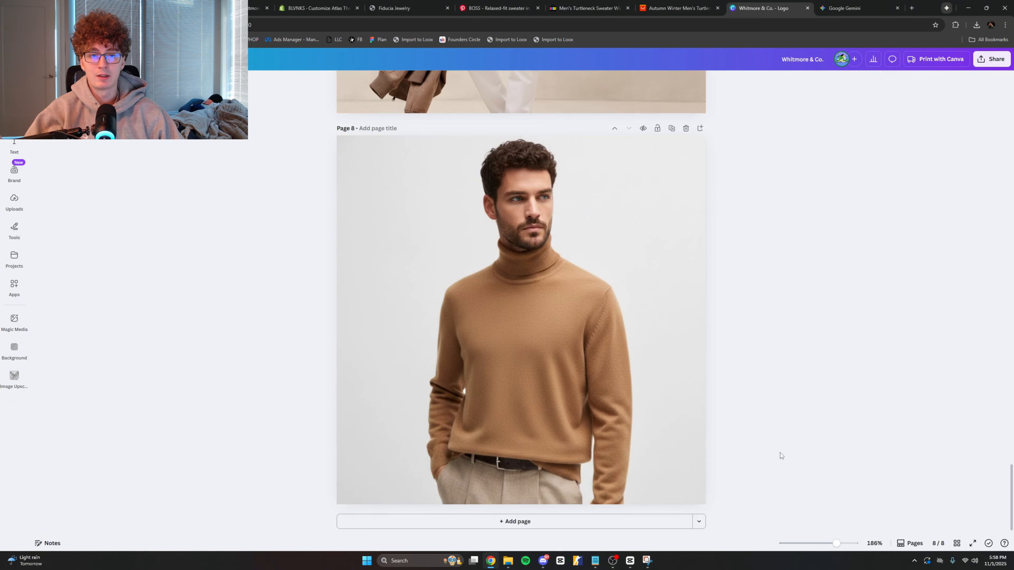
pyautogui.middleClick(774, 413)
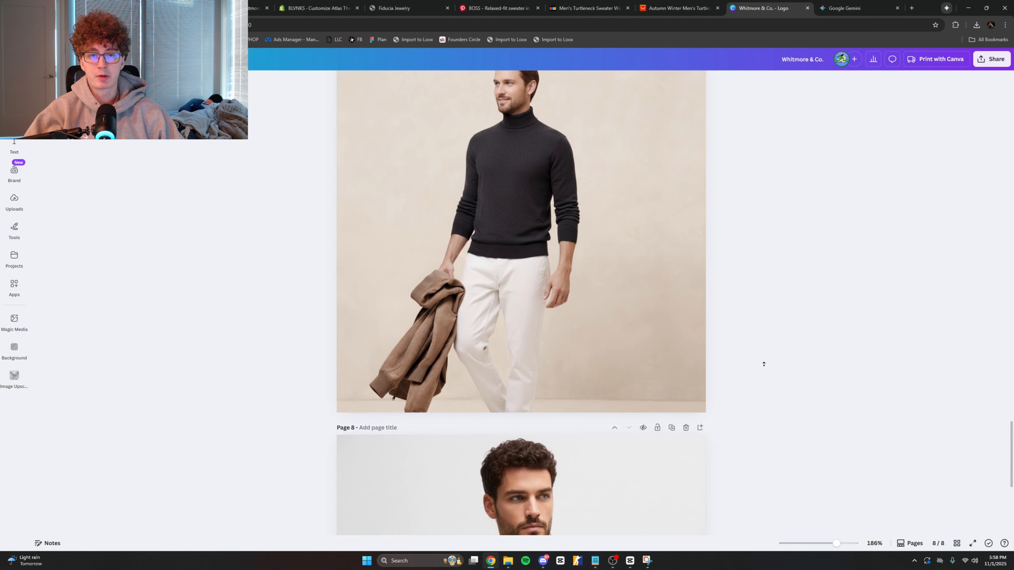
pyautogui.middleClick(758, 456)
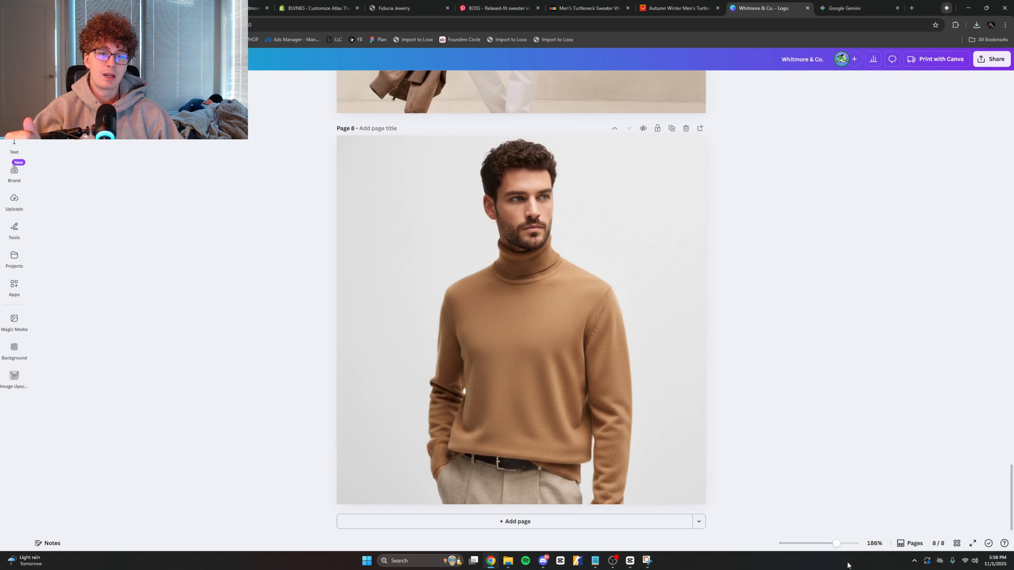
pyautogui.middleClick(814, 391)
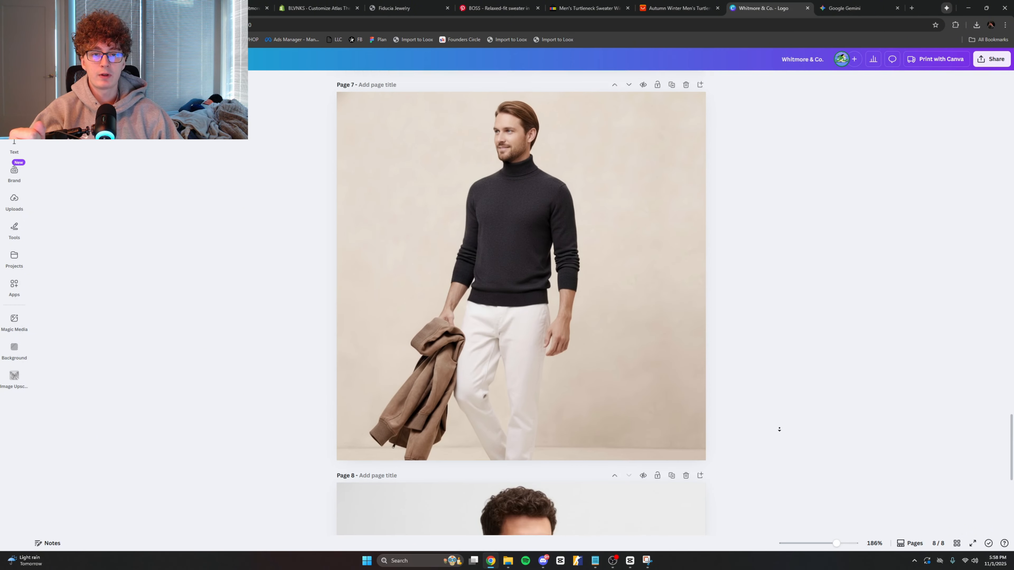
pyautogui.middleClick(774, 379)
# Step: Move the background-removed copy of the black turtleneck model on page 7 sideways, away from the original image beneath it
pyautogui.moveTo(493, 344); pyautogui.dragTo(558, 346)
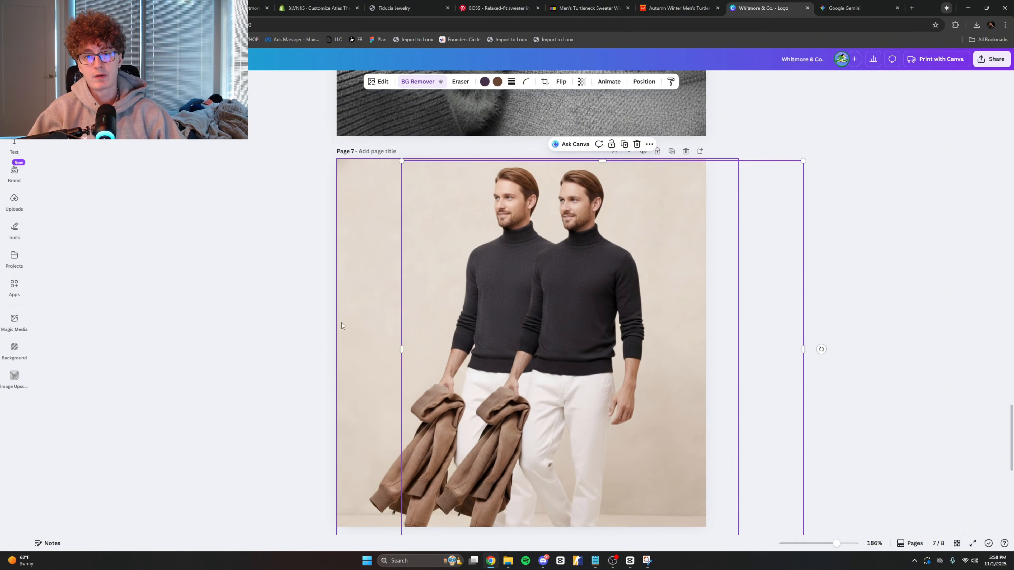
pyautogui.hotkey('ctrl', 'z')
pyautogui.moveTo(533, 293); pyautogui.dragTo(710, 309)
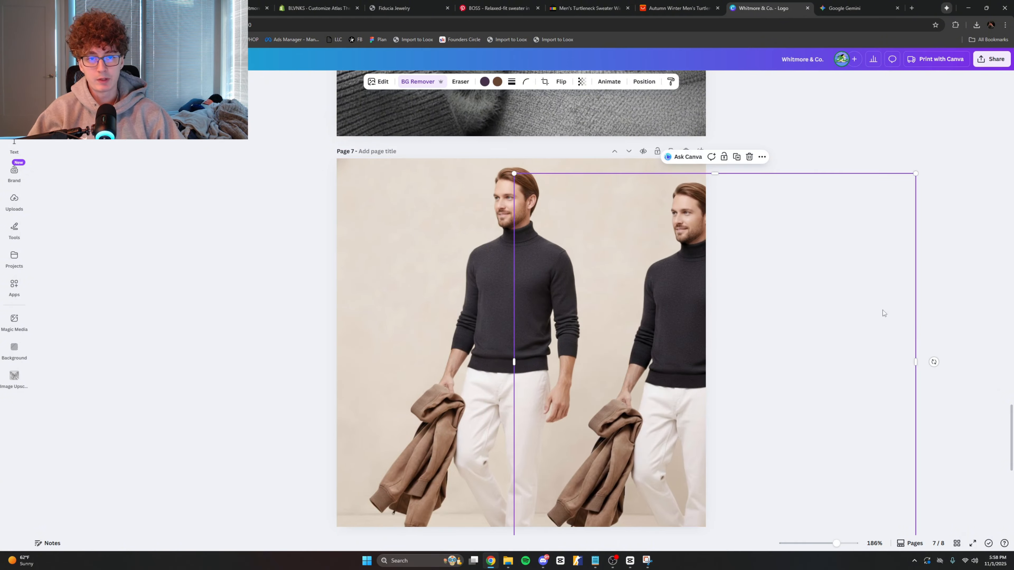
# Step: Undo the sideways moves of the background-removed model copy on page 7, returning it over the original image
pyautogui.hotkey('ctrl', 'z')
pyautogui.moveTo(465, 286); pyautogui.dragTo(665, 291)
pyautogui.hotkey('ctrl', 'z')
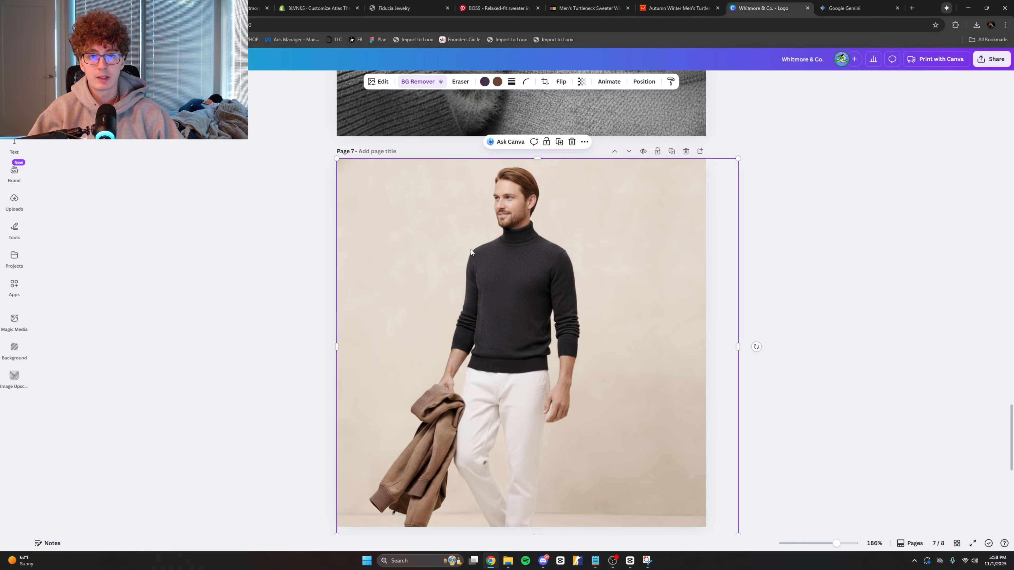
pyautogui.click(241, 173)
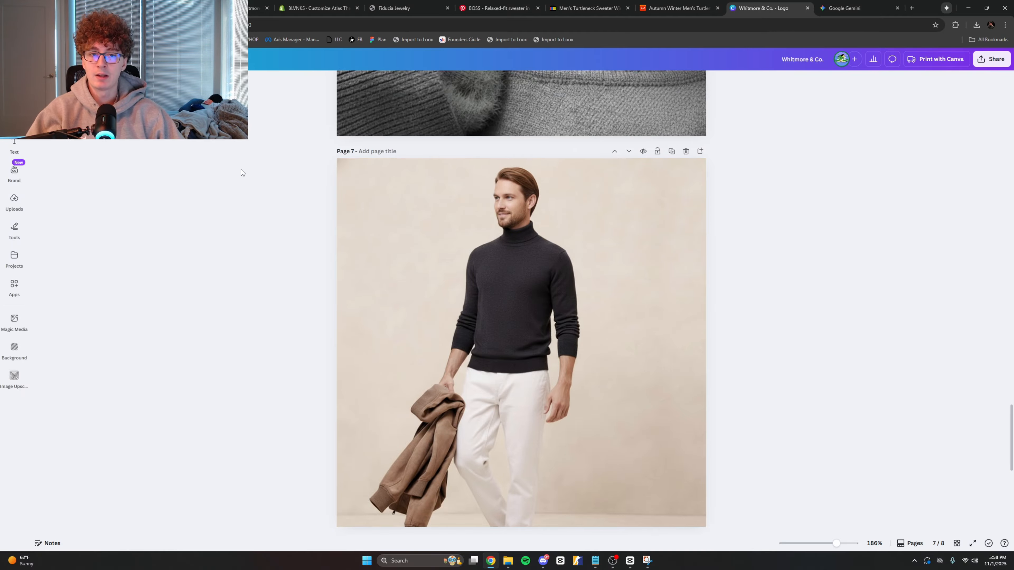
# Step: Add a paragraph text box to page 7, fit it on one line at size 27.6, and place it across the model's face
pyautogui.click(14, 147)
pyautogui.click(92, 262)
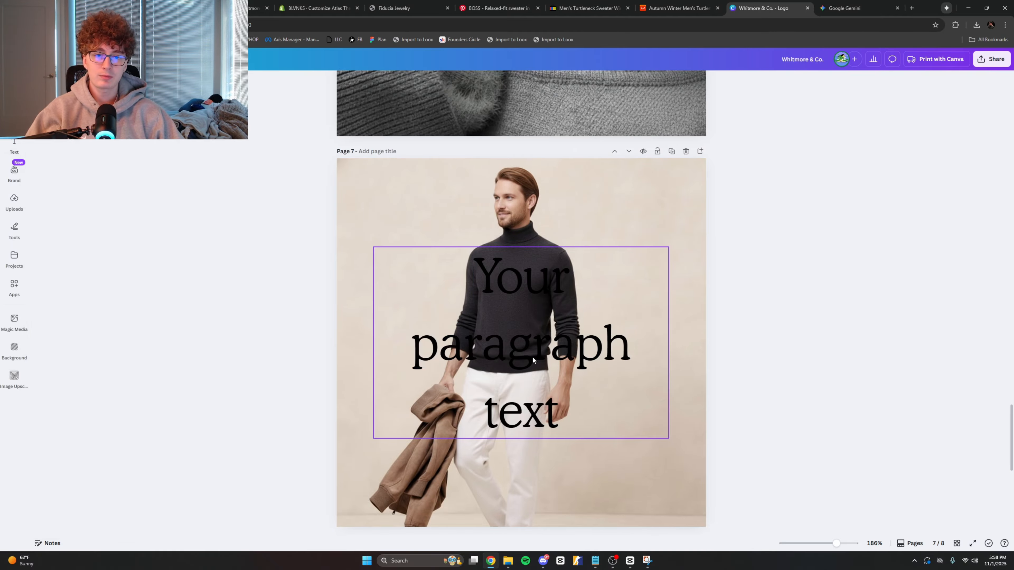
pyautogui.moveTo(643, 286); pyautogui.dragTo(788, 282)
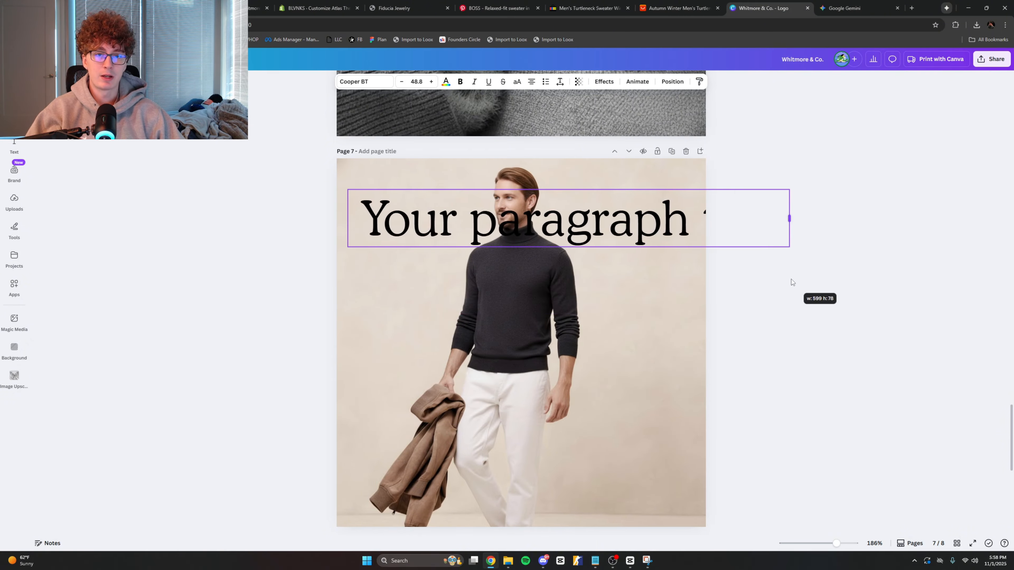
pyautogui.moveTo(789, 240); pyautogui.dragTo(595, 222)
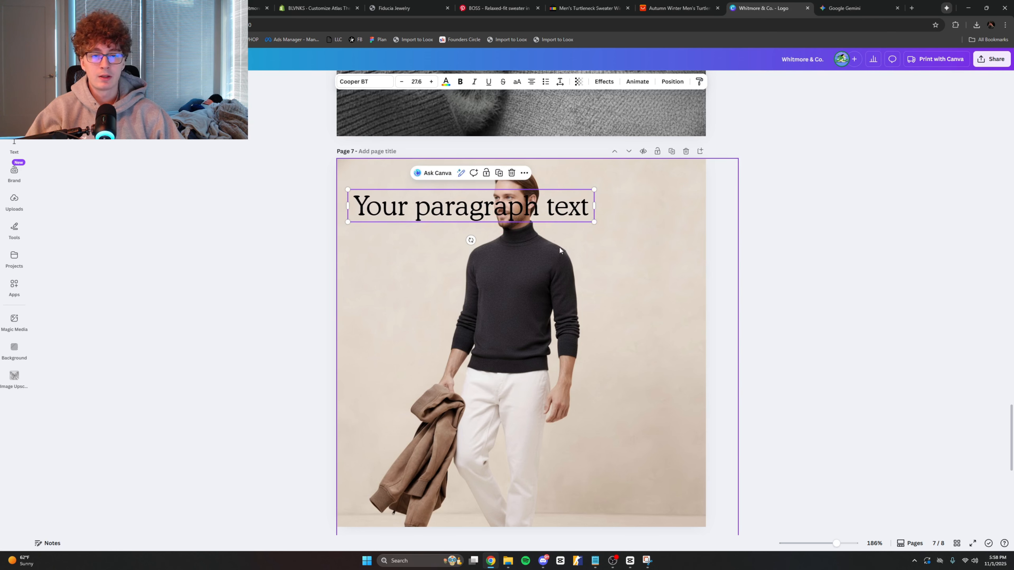
pyautogui.moveTo(499, 204); pyautogui.dragTo(549, 195)
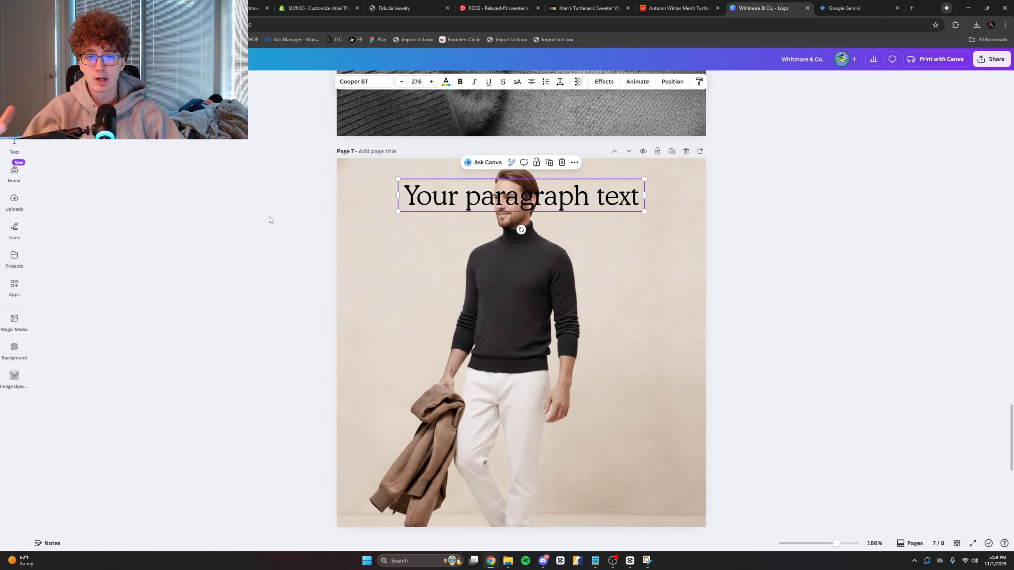
# Step: Move the placeholder text on page 7 down across the model's upper chest
pyautogui.click(290, 210)
pyautogui.moveTo(505, 180)
pyautogui.mouseDown()
pyautogui.moveTo(481, 192)
pyautogui.moveTo(504, 192)
pyautogui.mouseUp()
pyautogui.click(304, 184)
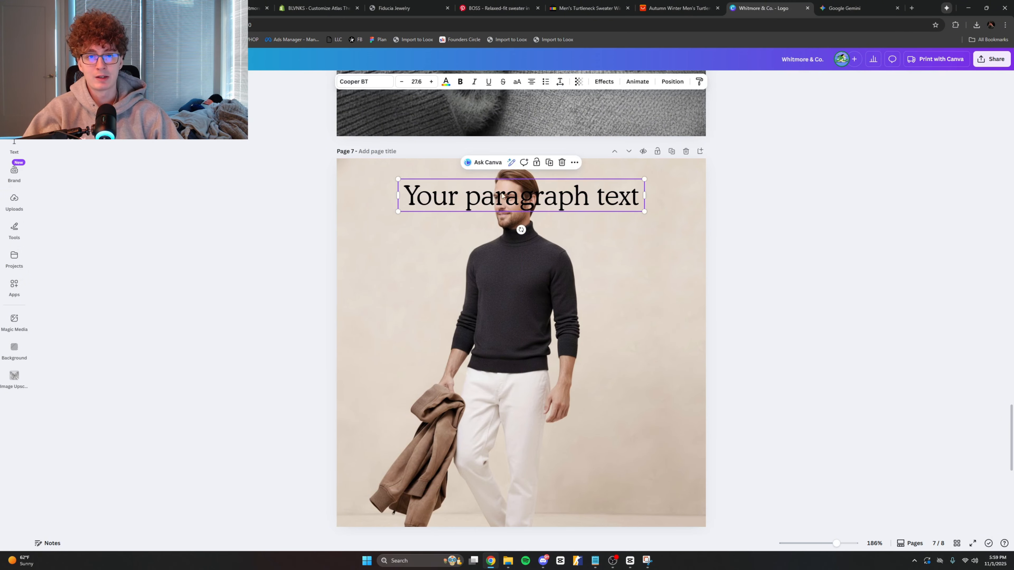
pyautogui.click(318, 188)
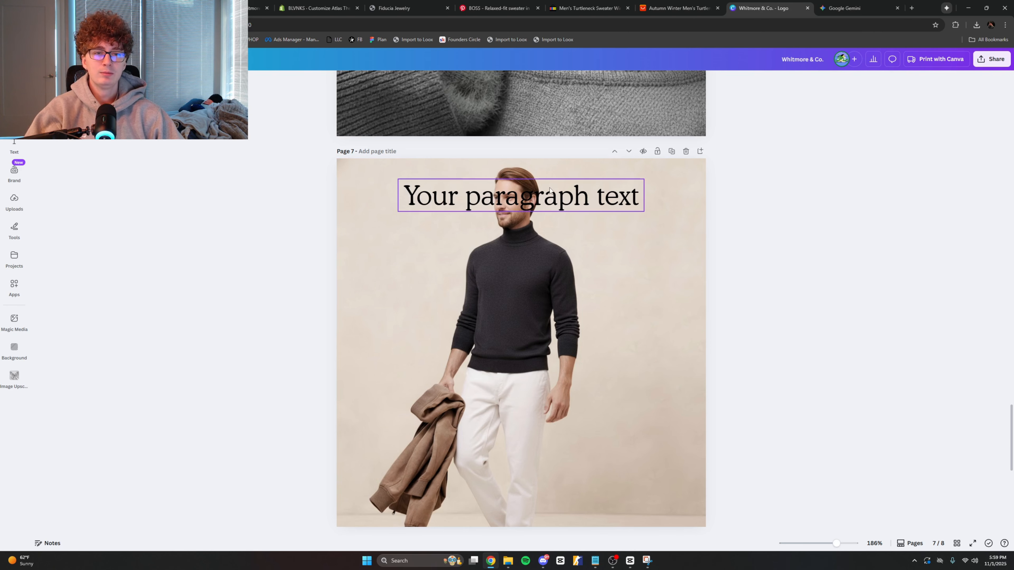
pyautogui.moveTo(530, 197); pyautogui.dragTo(554, 253)
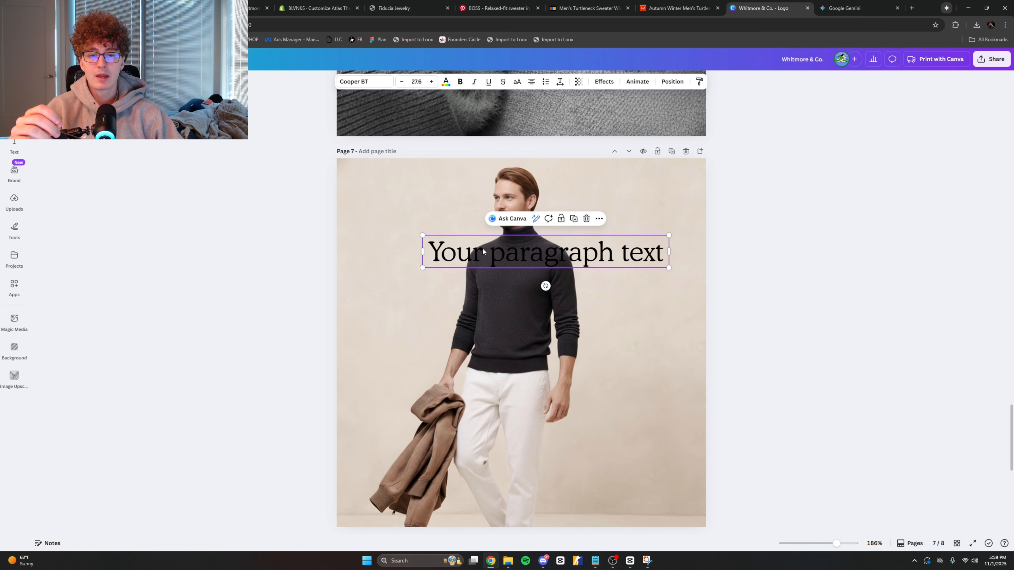
pyautogui.click(300, 240)
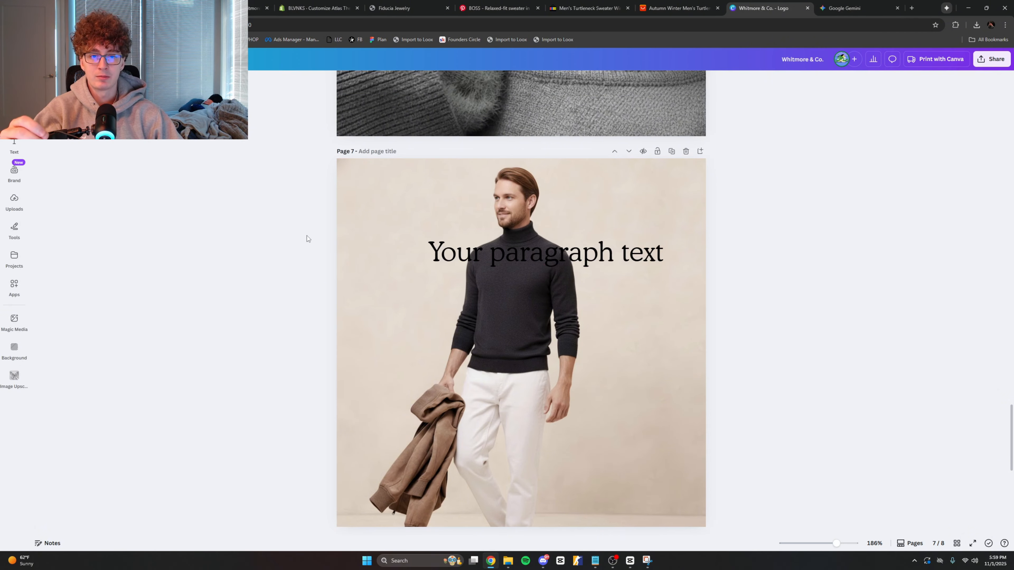
# Step: Clear the placeholder wording from the text box on page 7
pyautogui.click(524, 254)
pyautogui.click(524, 255)
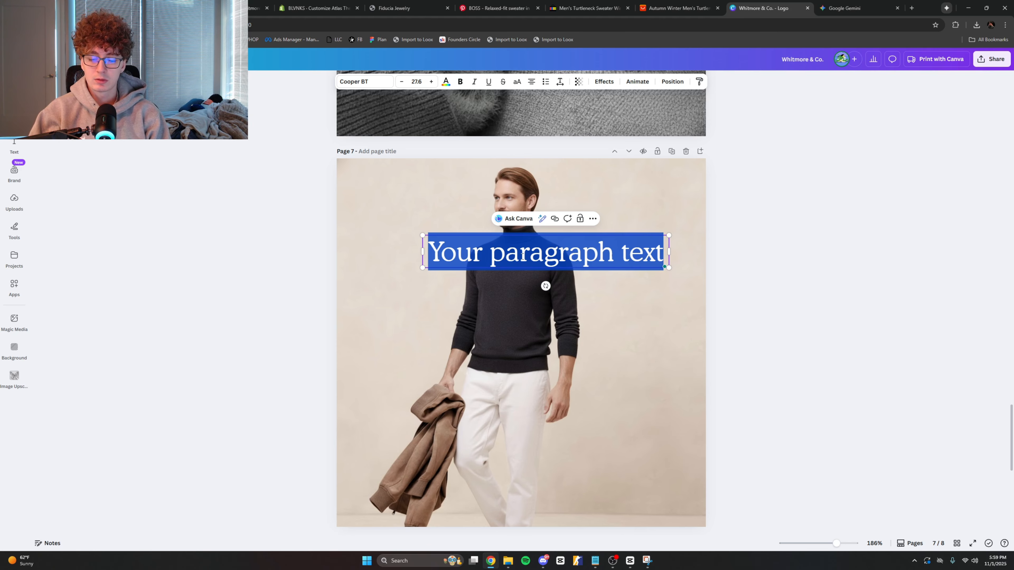
pyautogui.press('BackSpace')
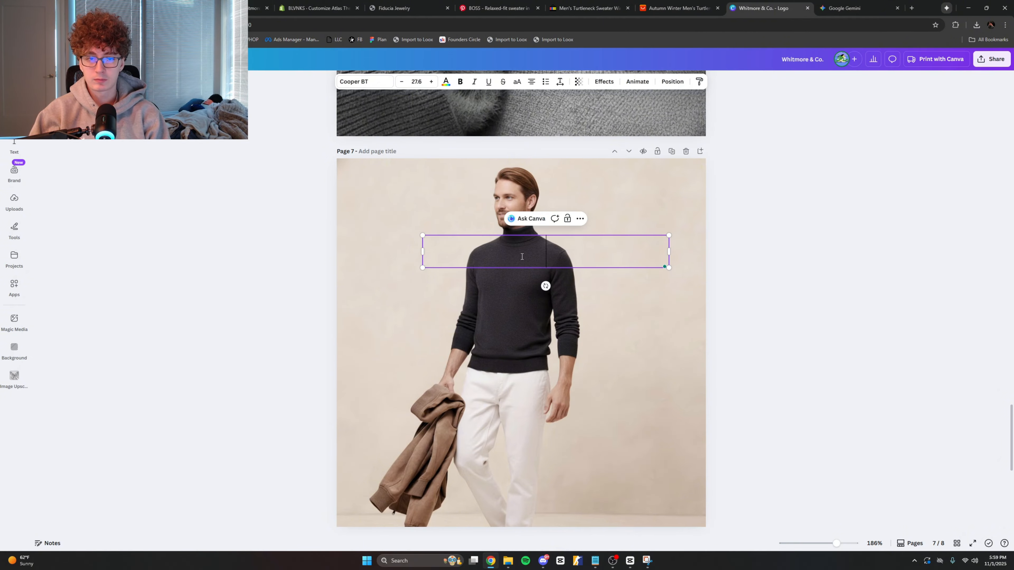
pyautogui.write('old money')
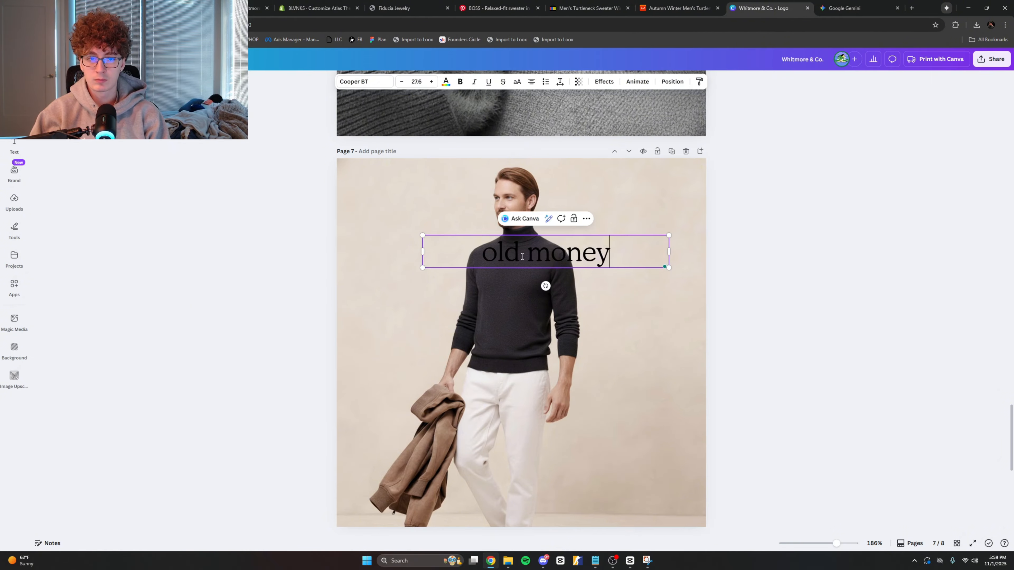
pyautogui.press('BackSpace')
pyautogui.write('y')
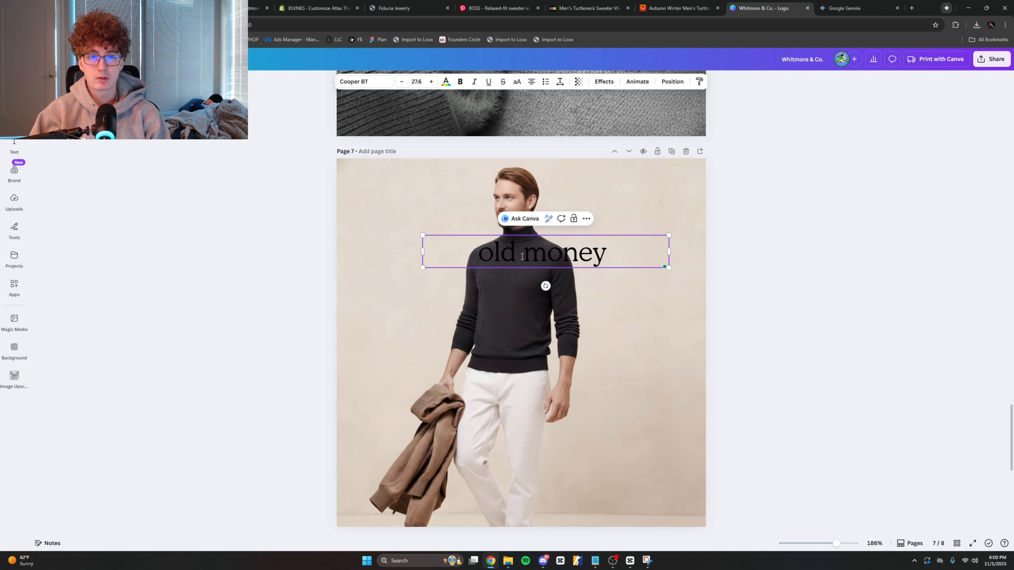
pyautogui.press('BackSpace')
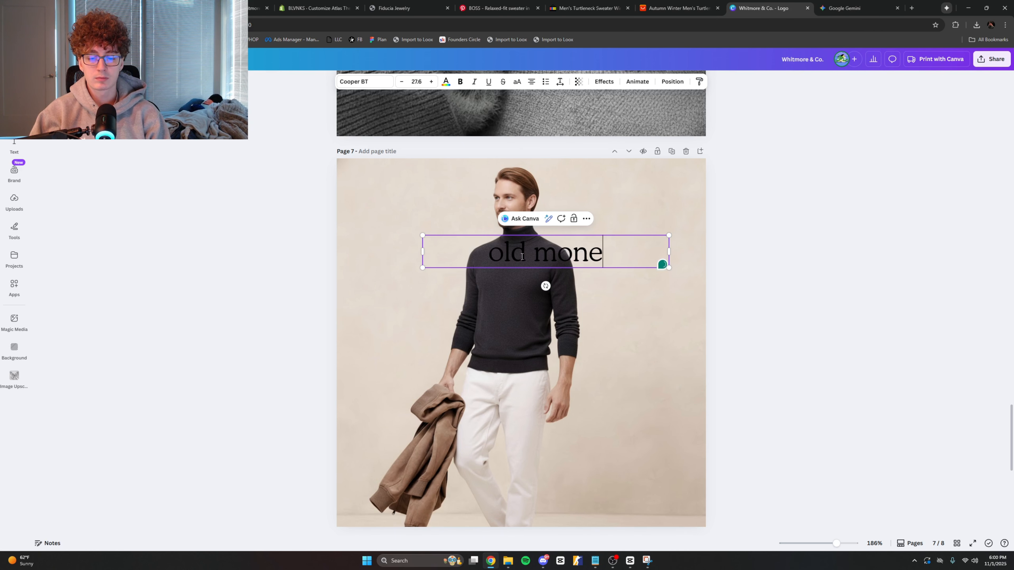
pyautogui.write('y')
pyautogui.hotkey('ctrl', 'a')
pyautogui.press('BackSpace')
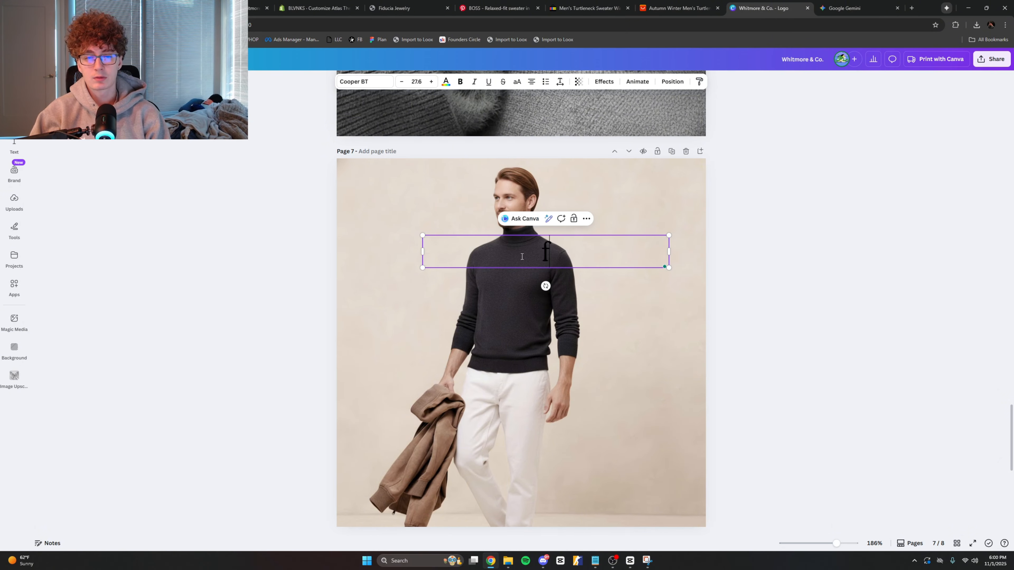
pyautogui.hotkey('ctrl', 'a')
pyautogui.press('BackSpace')
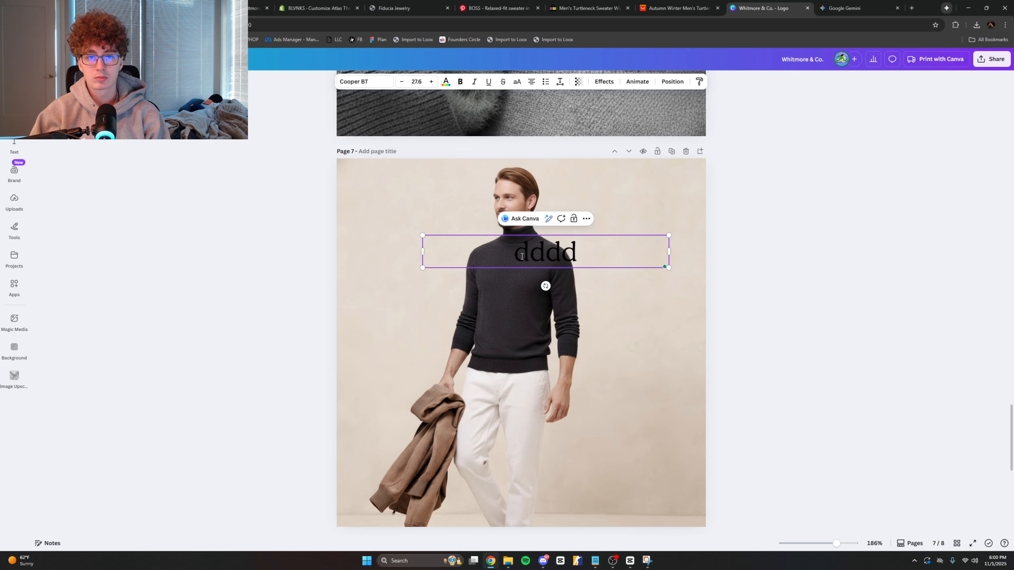
pyautogui.hotkey('ctrl', 'a')
pyautogui.press('BackSpace')
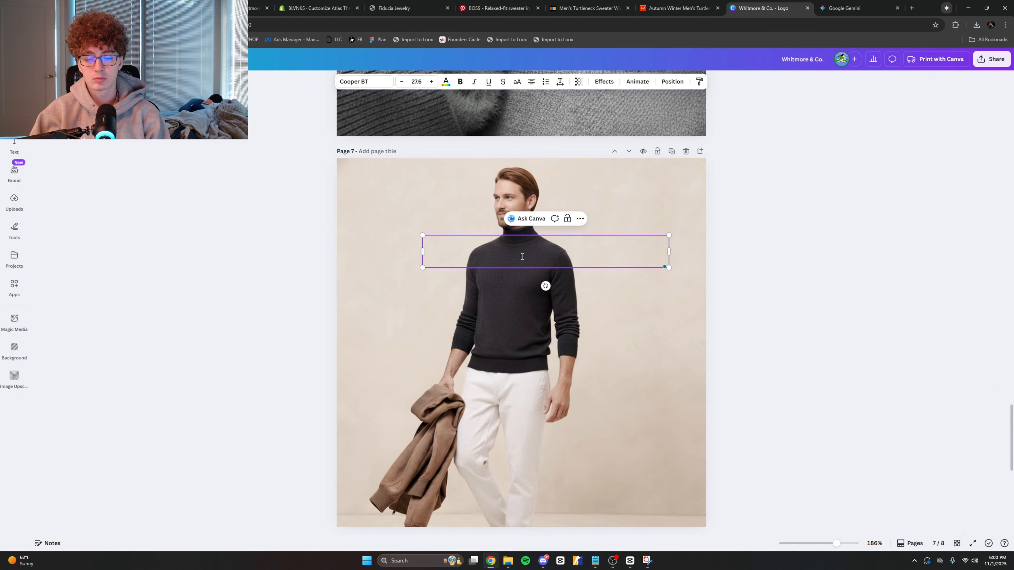
# Step: Enter "old money is calling your name." in the emptied text box on page 7
pyautogui.write('old mon')
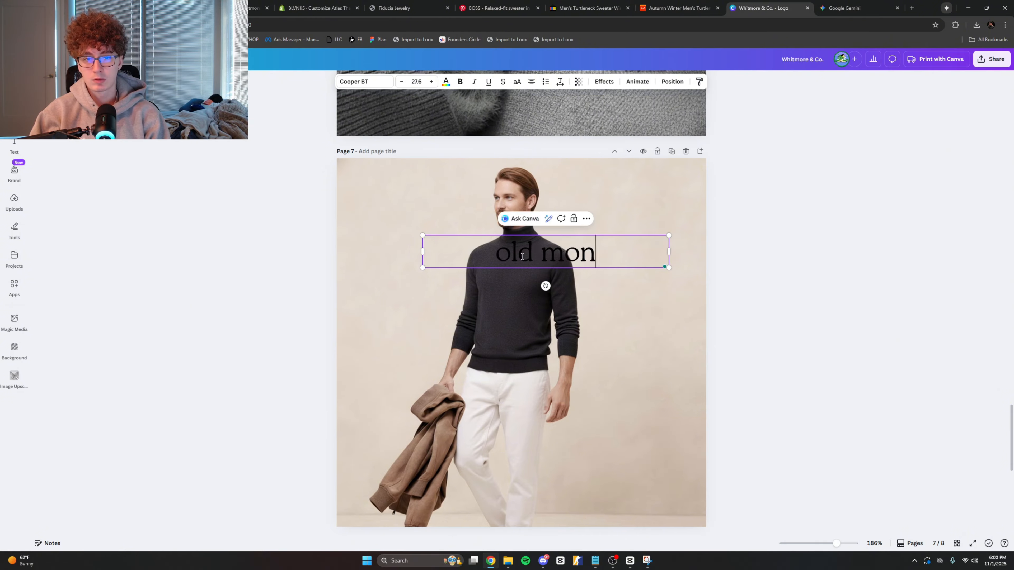
pyautogui.write('ey is calling your n')
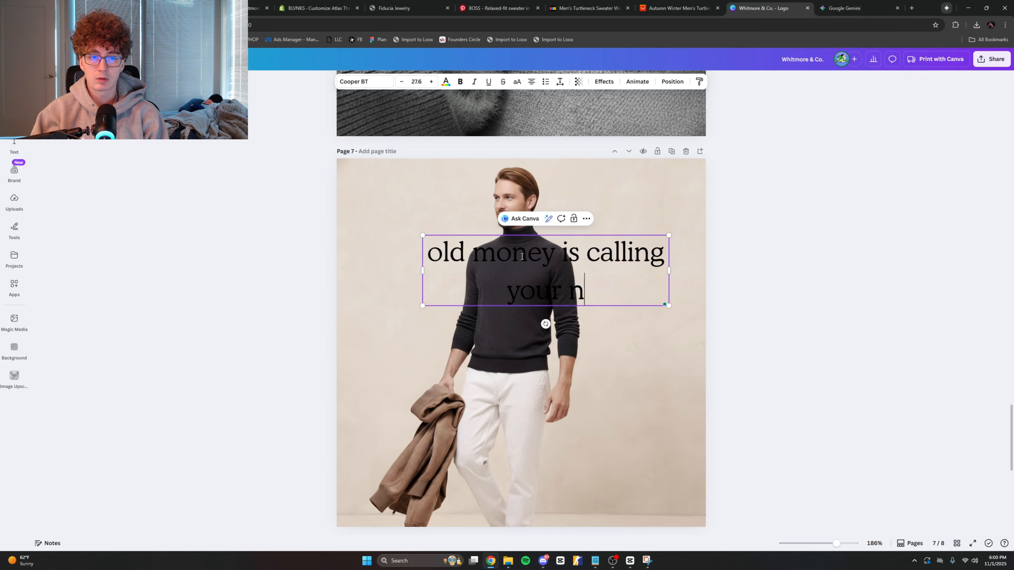
pyautogui.write('ame.')
pyautogui.press('Escape')
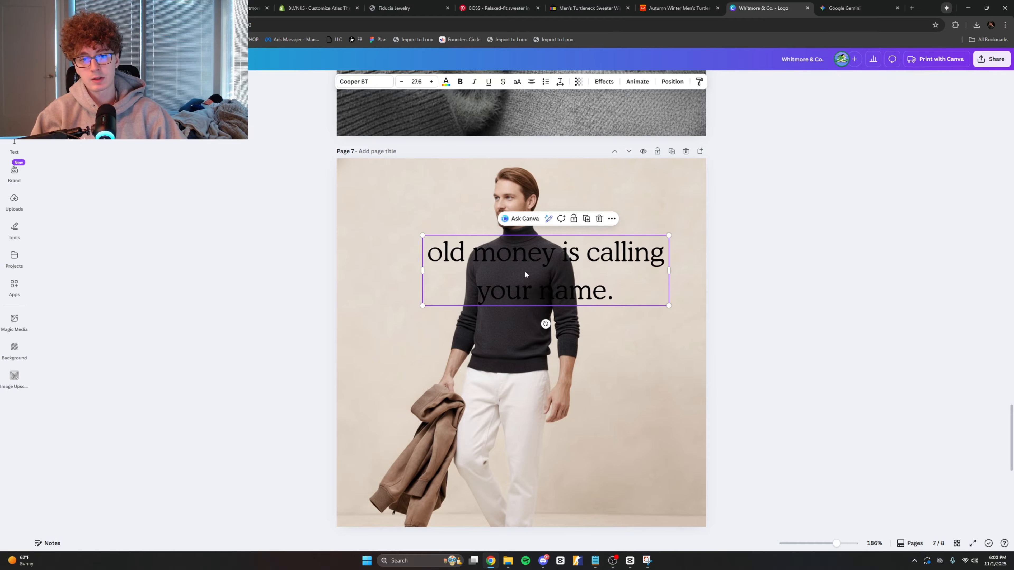
# Step: Apply the Background text effect to the caption, with its color sampled from the brown jacket in the photo
pyautogui.click(604, 82)
pyautogui.click(55, 293)
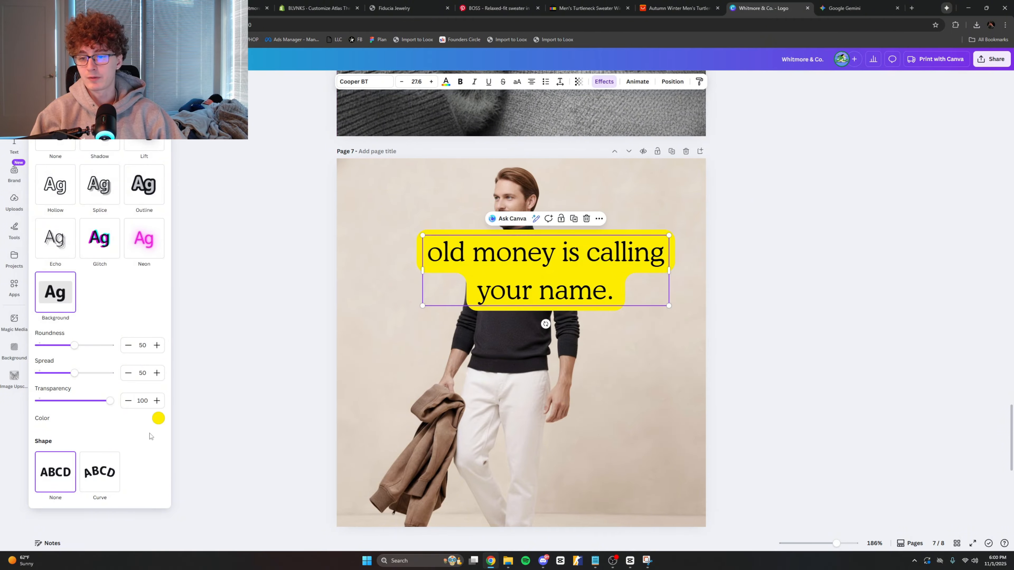
pyautogui.click(158, 418)
pyautogui.click(53, 290)
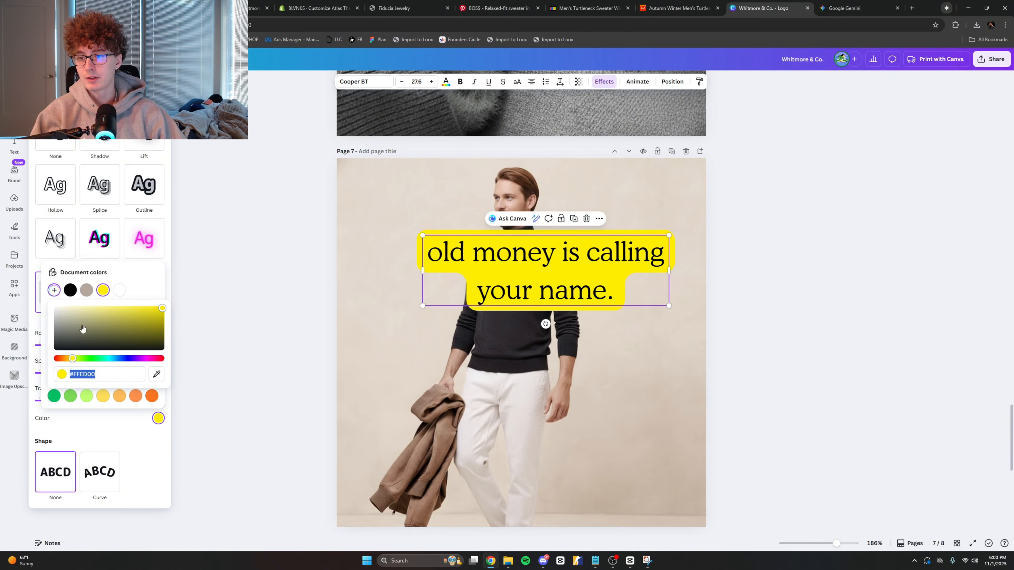
pyautogui.click(156, 376)
pyautogui.click(379, 491)
pyautogui.press('Escape')
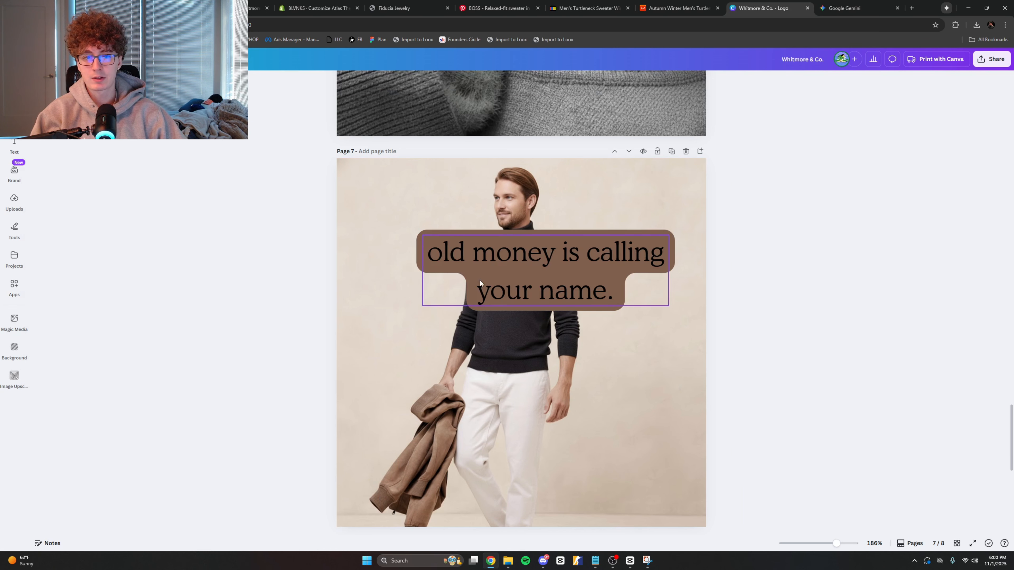
# Step: Change the caption's text color to light beige #E1D7CB
pyautogui.click(480, 280)
pyautogui.click(445, 82)
pyautogui.click(99, 143)
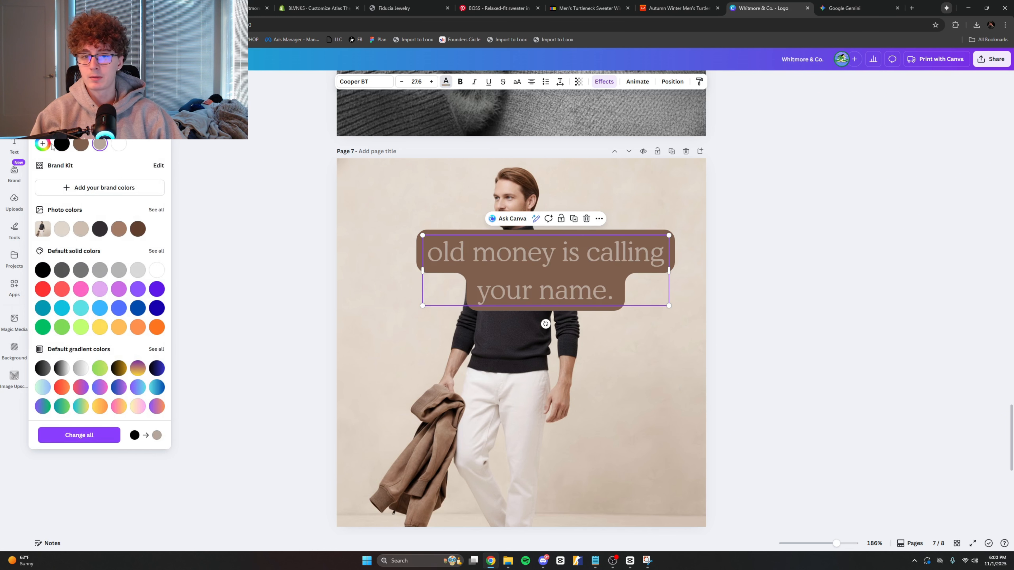
pyautogui.click(48, 145)
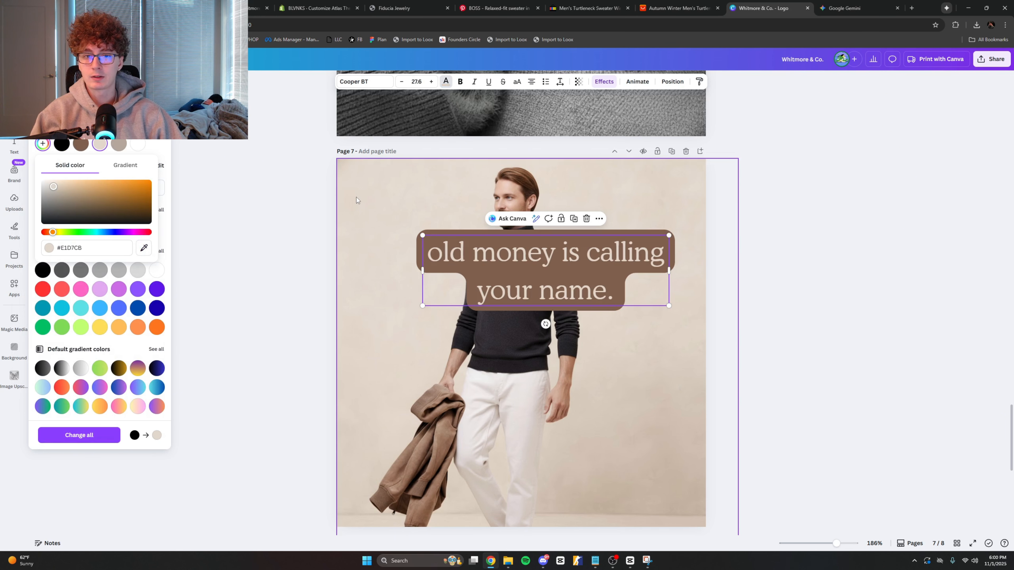
pyautogui.click(326, 204)
# Step: Scale the caption down to size 20.5, shift it toward the jacket side of the model, and make it bold
pyautogui.click(499, 261)
pyautogui.moveTo(668, 305); pyautogui.dragTo(609, 289)
pyautogui.moveTo(564, 272); pyautogui.dragTo(546, 253)
pyautogui.hotkey('ctrl', 'b')
pyautogui.click(294, 230)
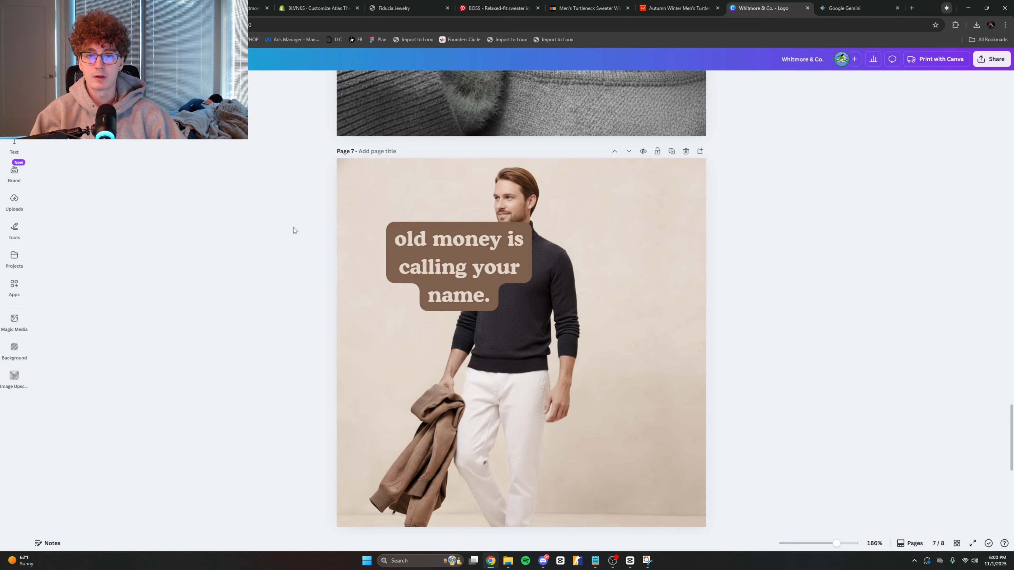
# Step: Widen the caption box so the text fits on two lines, and remove the bold formatting
pyautogui.click(539, 266)
pyautogui.moveTo(543, 265); pyautogui.dragTo(563, 279)
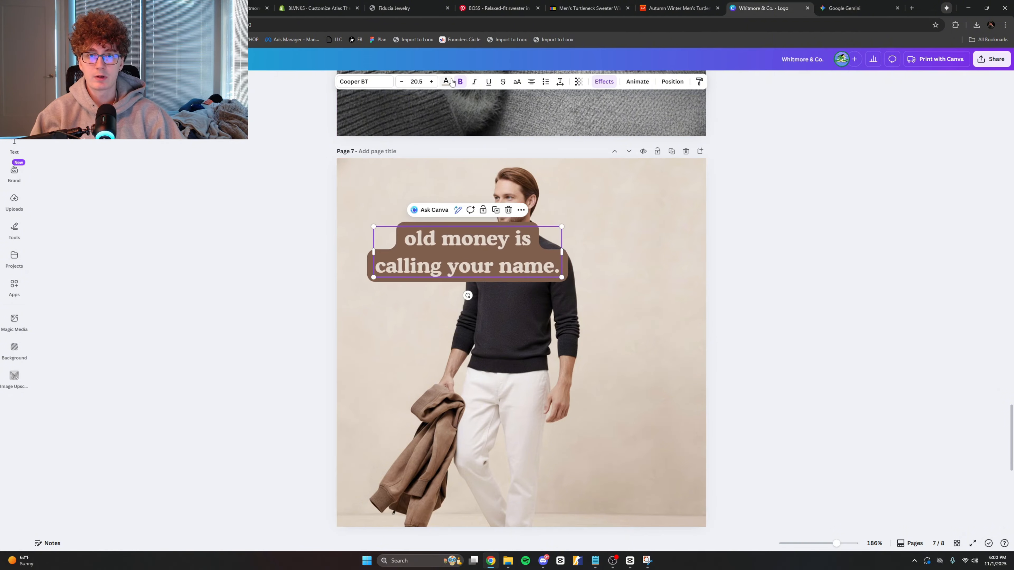
pyautogui.click(460, 82)
# Step: Try Trebuchet MS, Gosha, Bricolage Grotesque, Poppins and Cinzel Decorative as the caption's font
pyautogui.click(364, 81)
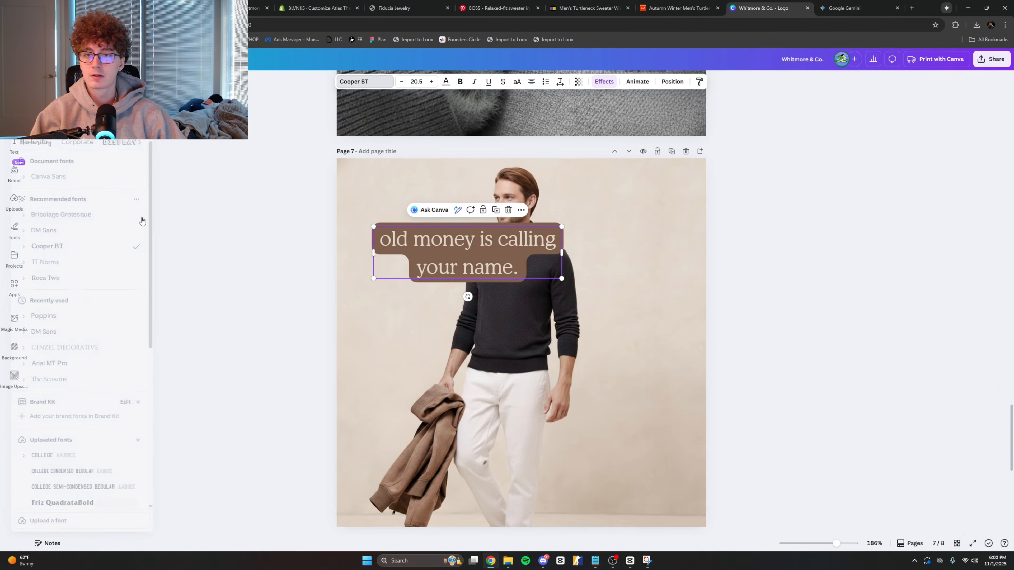
pyautogui.click(88, 247)
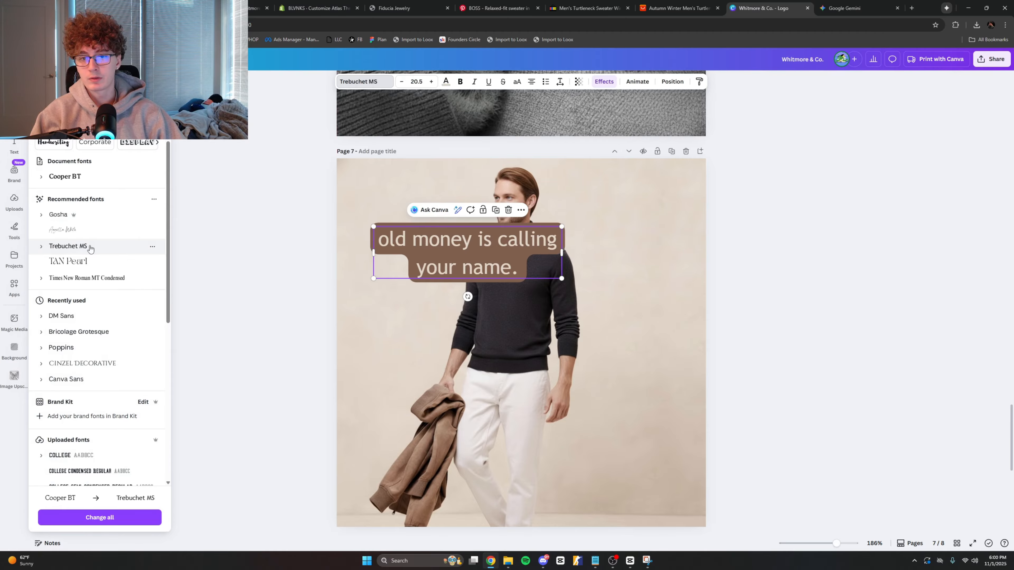
pyautogui.click(91, 215)
pyautogui.scroll(-2, 102, 264)
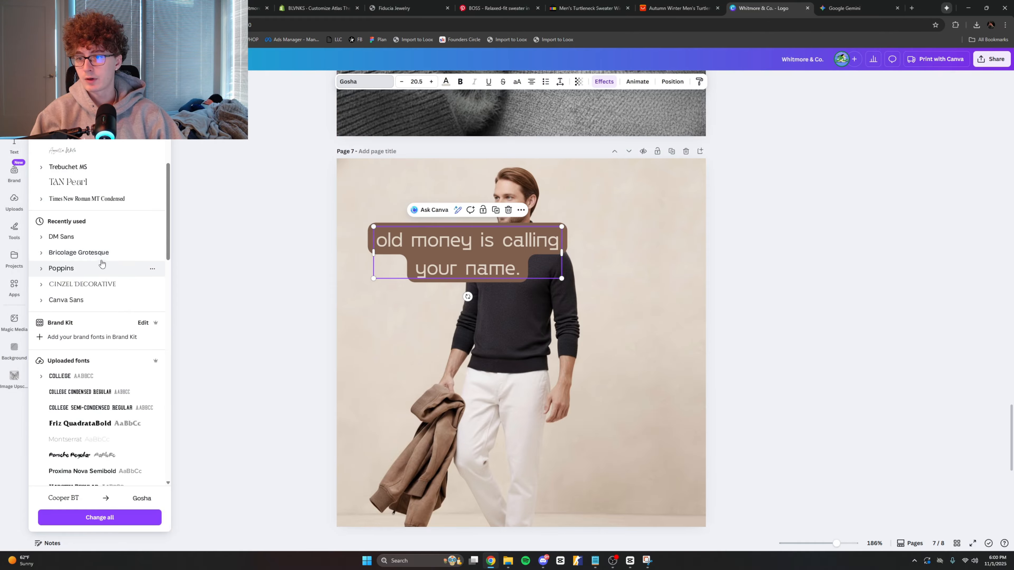
pyautogui.click(100, 254)
pyautogui.click(99, 268)
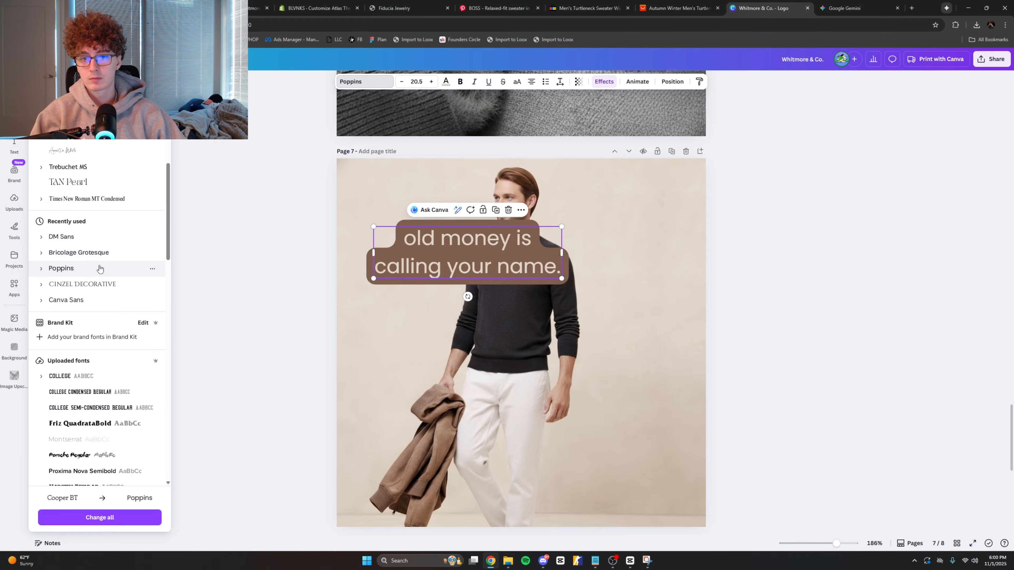
pyautogui.scroll(-1, 100, 268)
pyautogui.click(100, 250)
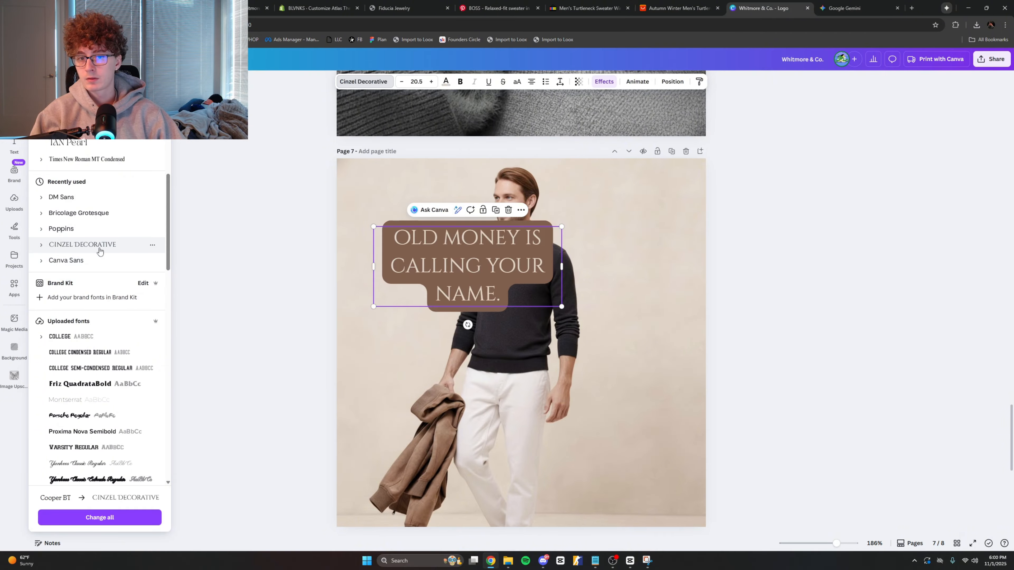
# Step: Try Poppins, Arial MT Pro, Open Sauce, Agrandir and Cinzel Decorative as the caption's font
pyautogui.scroll(-5, 93, 336)
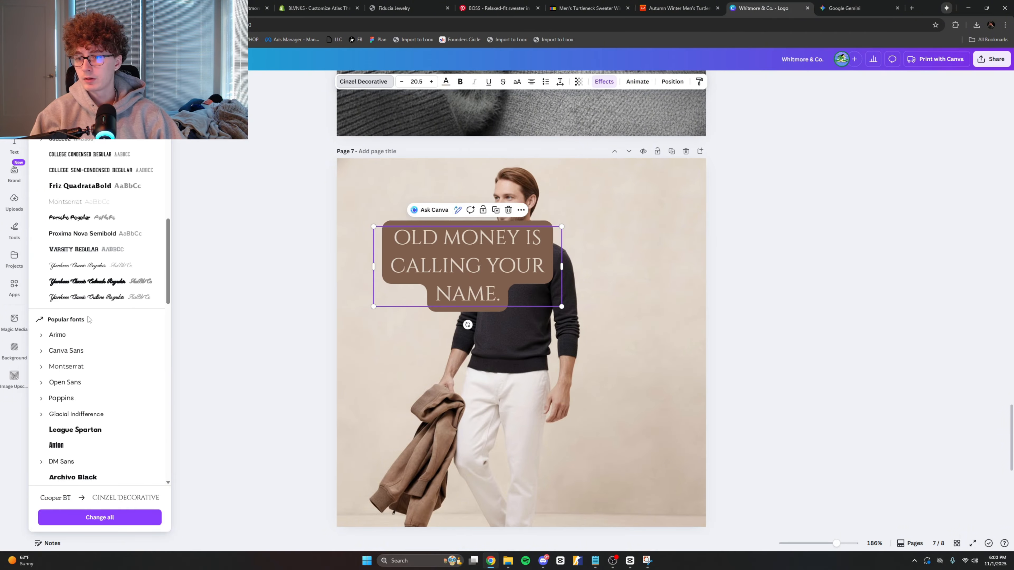
pyautogui.scroll(-2, 96, 344)
pyautogui.click(91, 319)
pyautogui.scroll(-4, 91, 319)
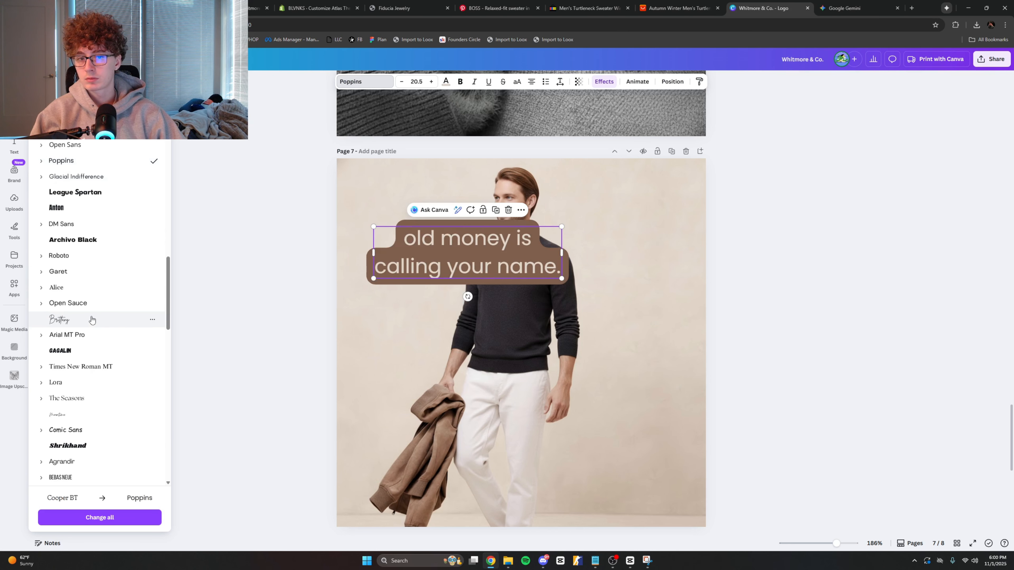
pyautogui.click(95, 335)
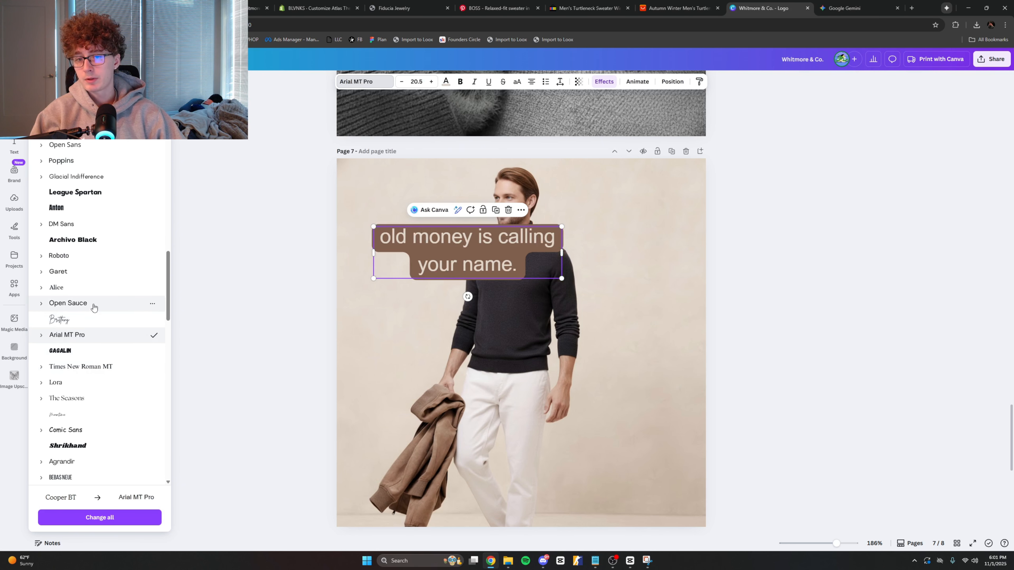
pyautogui.click(94, 305)
pyautogui.scroll(-3, 93, 306)
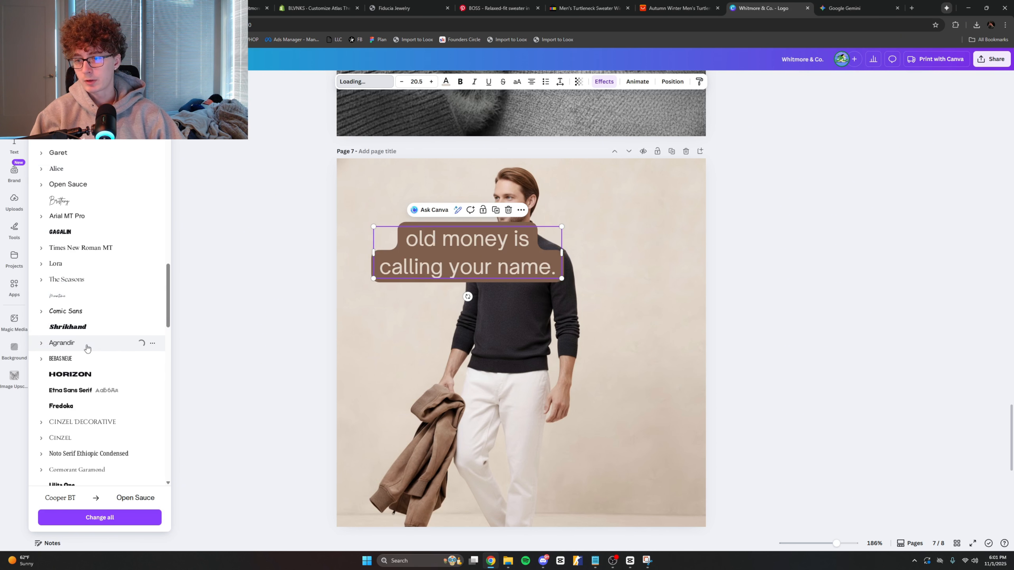
pyautogui.click(87, 344)
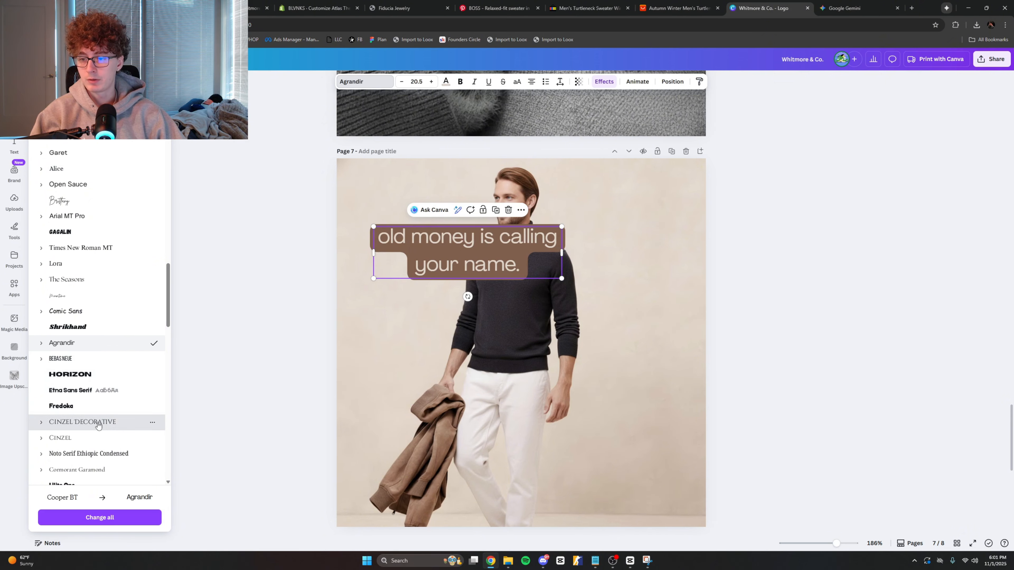
pyautogui.click(95, 426)
pyautogui.scroll(-4, 92, 399)
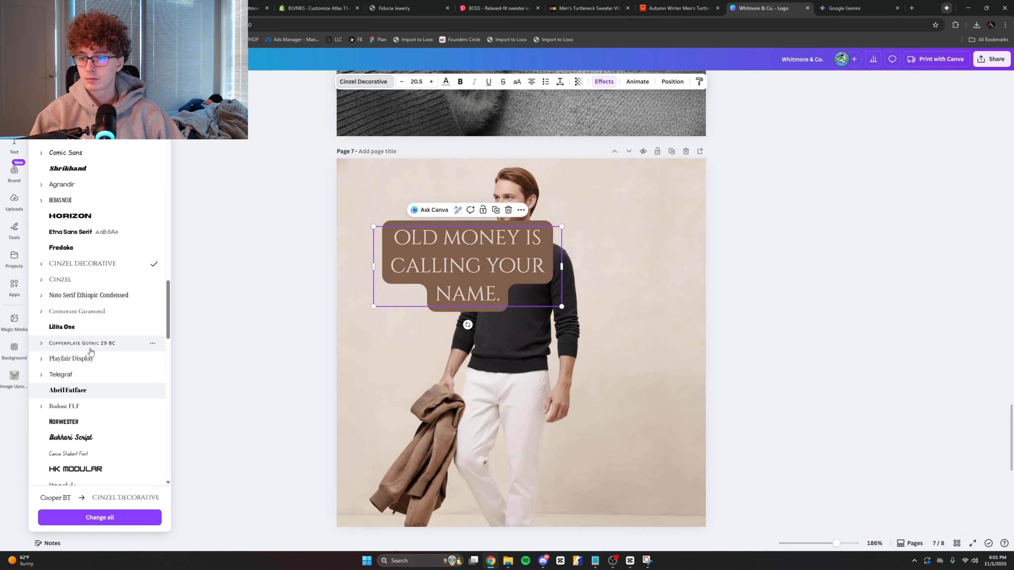
# Step: Compare Copperplate Gothic 29 BC, Playfair Display and Telegraf for the caption, and set its font to Playfair Display
pyautogui.click(90, 344)
pyautogui.click(89, 359)
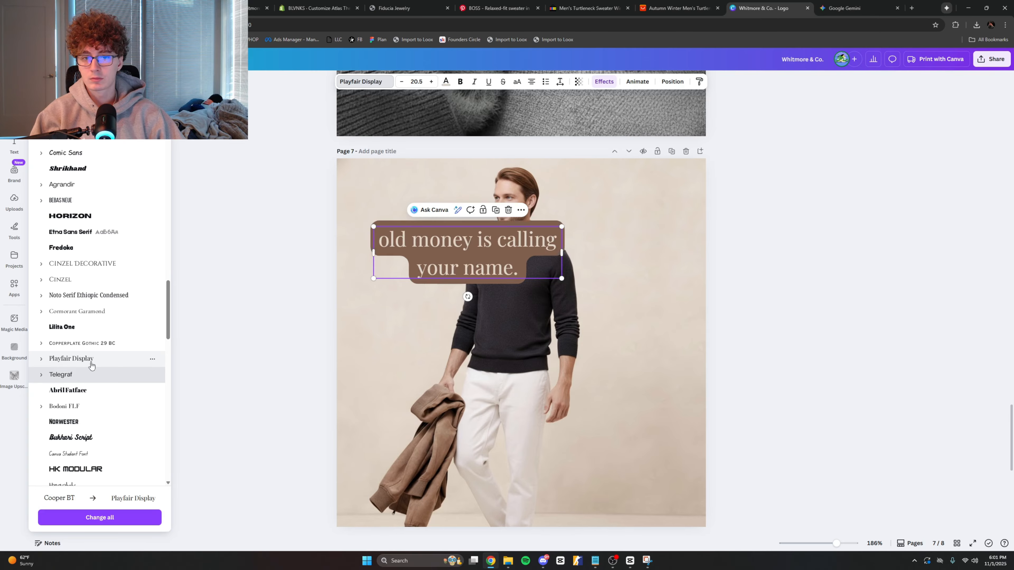
pyautogui.click(93, 375)
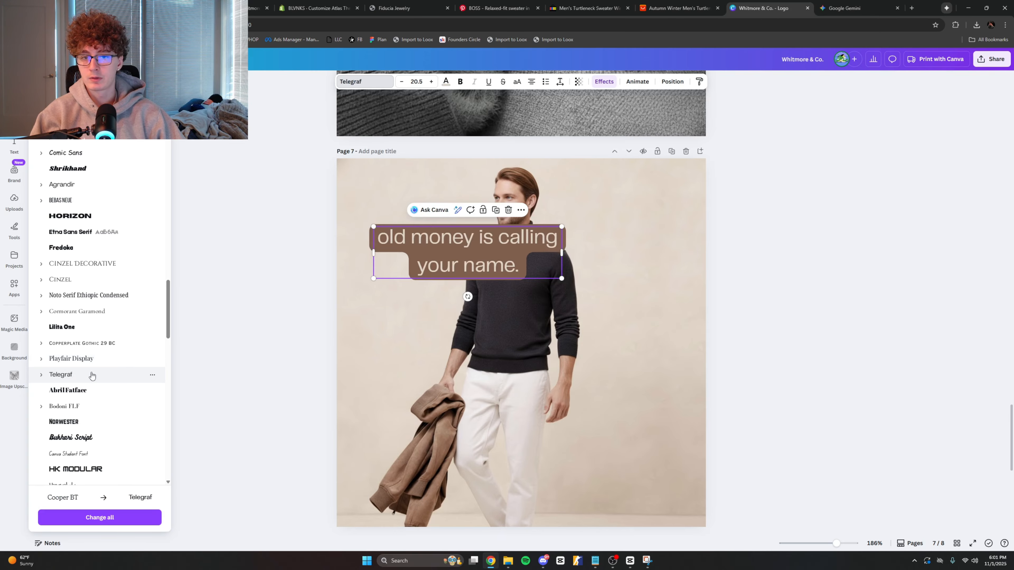
pyautogui.click(102, 360)
pyautogui.click(248, 327)
pyautogui.click(459, 275)
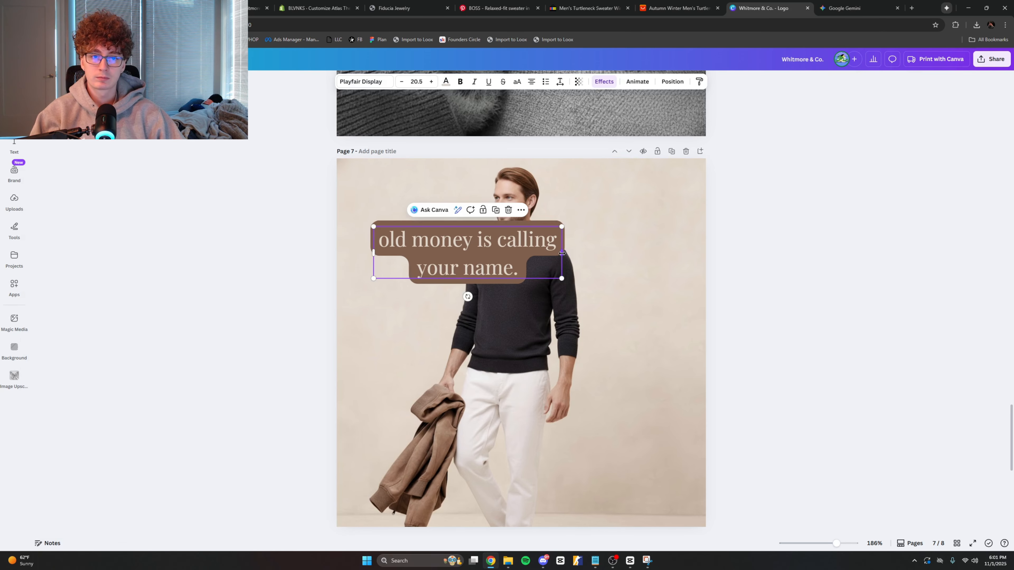
# Step: Narrow the caption box so the text breaks after "old money is", scale it to size 18.1, and move it beside the model's face
pyautogui.moveTo(563, 252); pyautogui.dragTo(545, 253)
pyautogui.moveTo(525, 281); pyautogui.dragTo(654, 357)
pyautogui.click(774, 443)
pyautogui.scroll(-2, 294, 276)
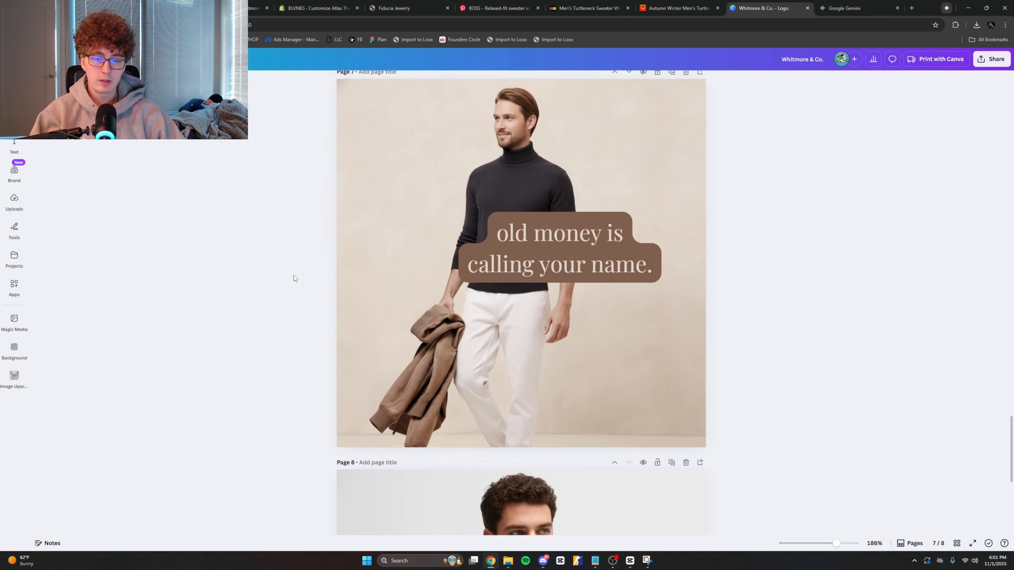
pyautogui.scroll(1, 206, 214)
pyautogui.scroll(1, 218, 262)
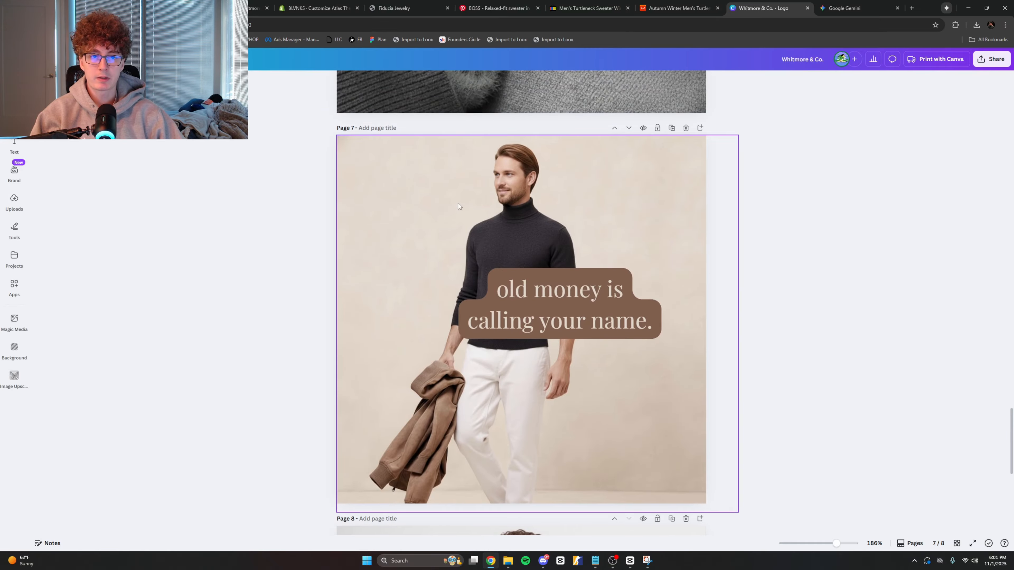
pyautogui.moveTo(599, 316); pyautogui.dragTo(468, 185)
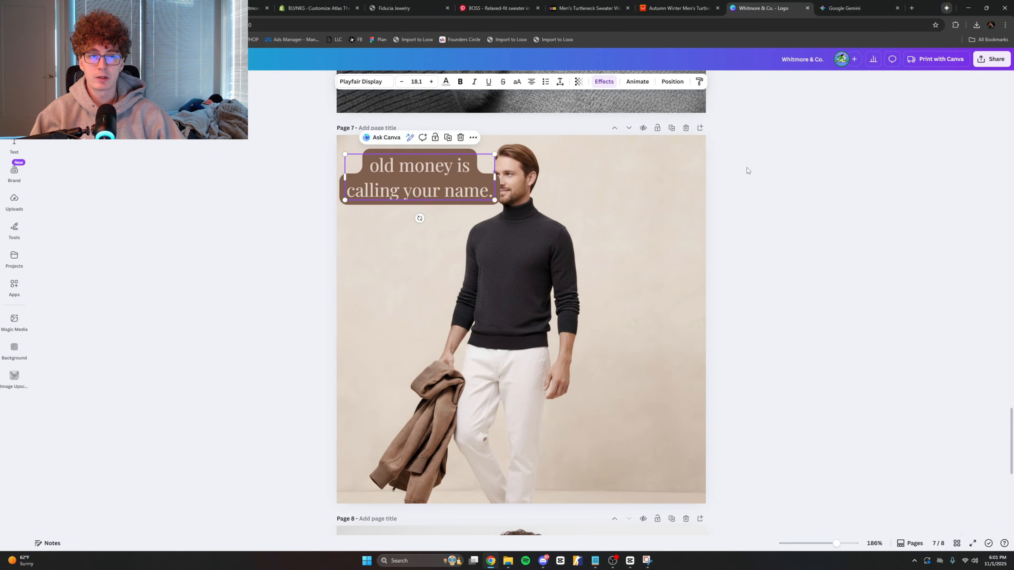
pyautogui.click(503, 171)
# Step: Move the caption's layer behind the model cutout and nudge the caption slightly toward the model's head
pyautogui.click(643, 84)
pyautogui.moveTo(108, 155); pyautogui.dragTo(107, 190)
pyautogui.click(295, 274)
pyautogui.click(360, 248)
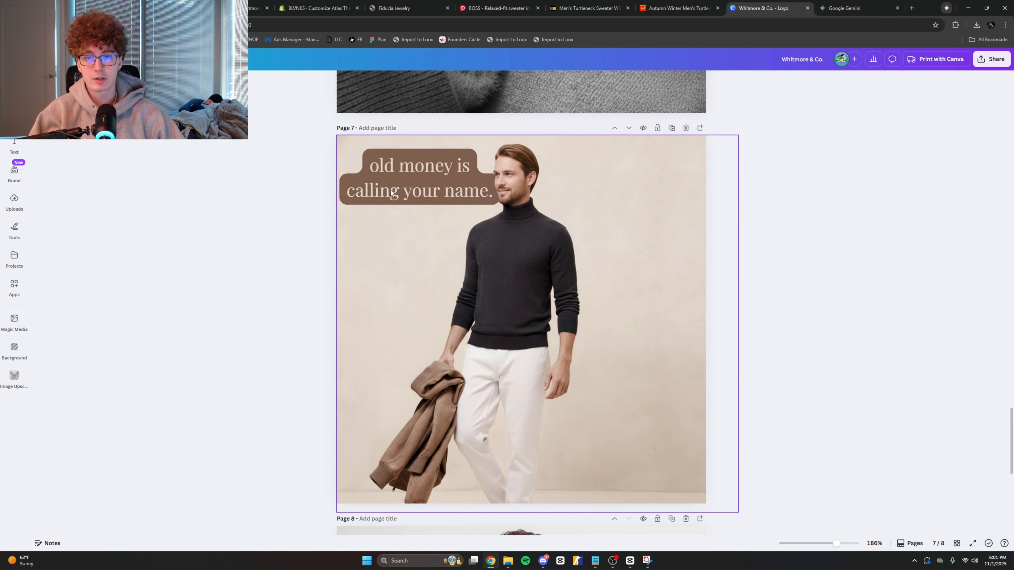
pyautogui.click(644, 81)
pyautogui.click(99, 175)
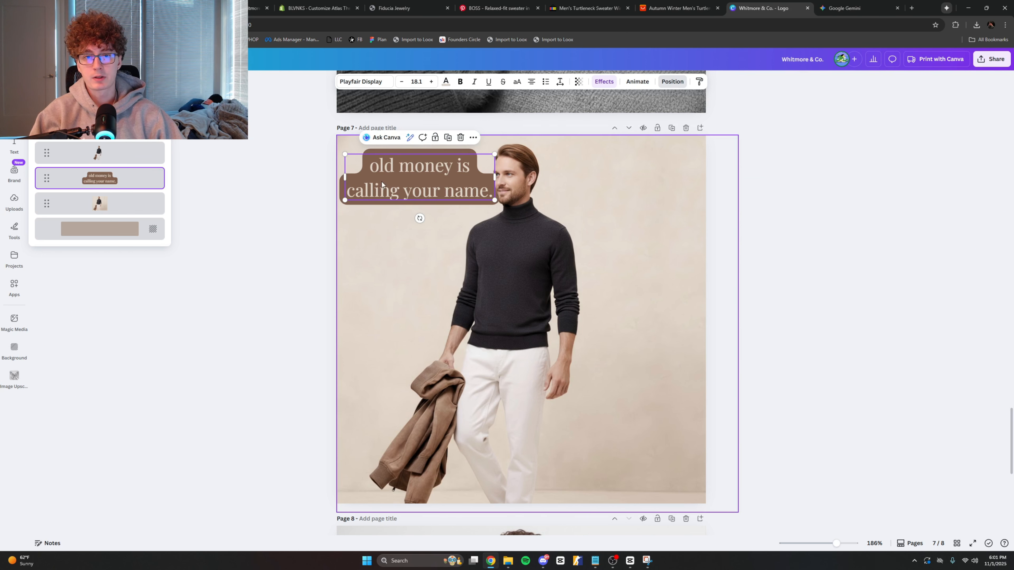
pyautogui.moveTo(380, 181); pyautogui.dragTo(383, 181)
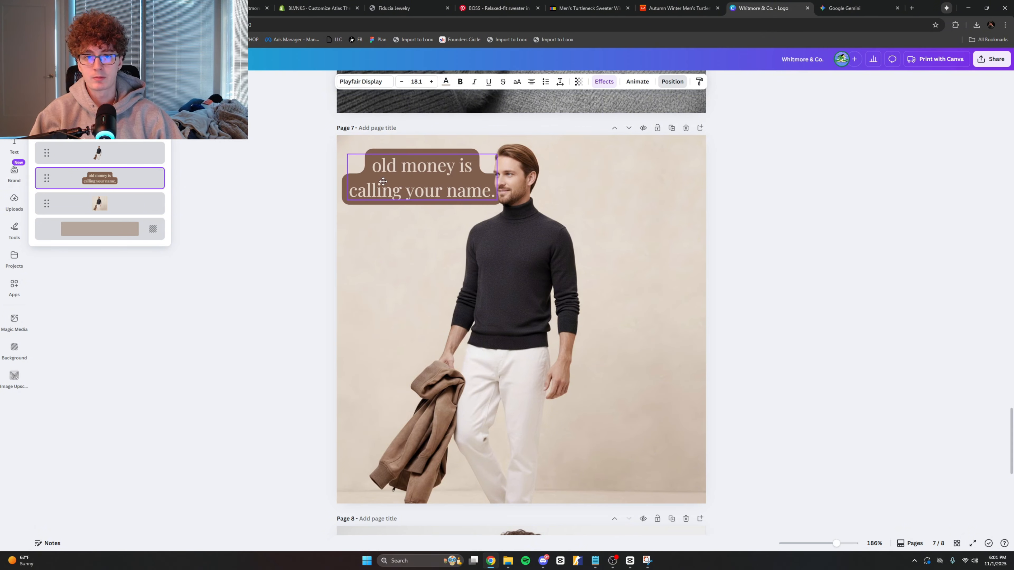
pyautogui.click(276, 174)
pyautogui.click(339, 173)
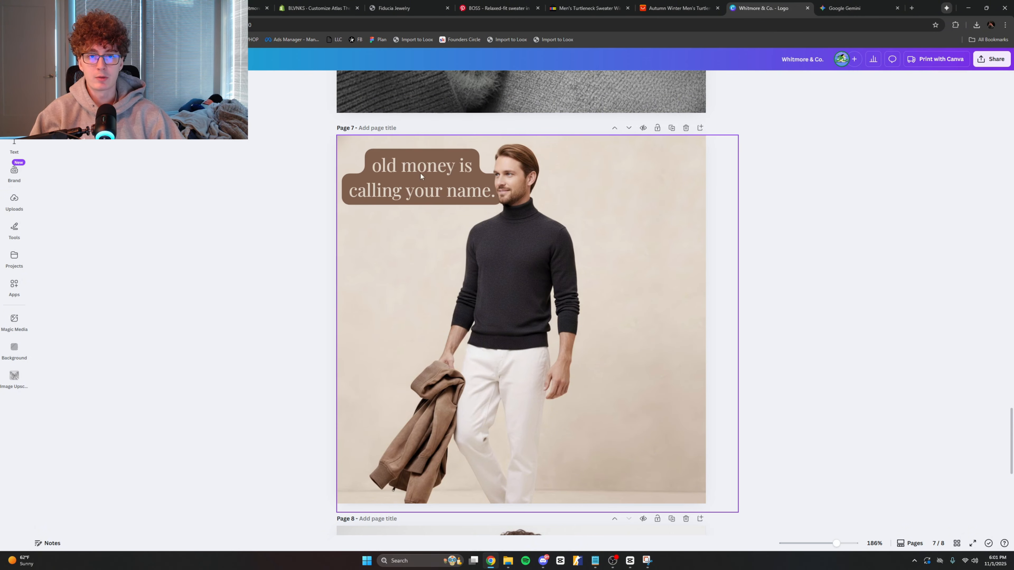
# Step: Duplicate the caption and place the copy beside the model's legs with its text ready for replacement
pyautogui.click(644, 82)
pyautogui.click(117, 187)
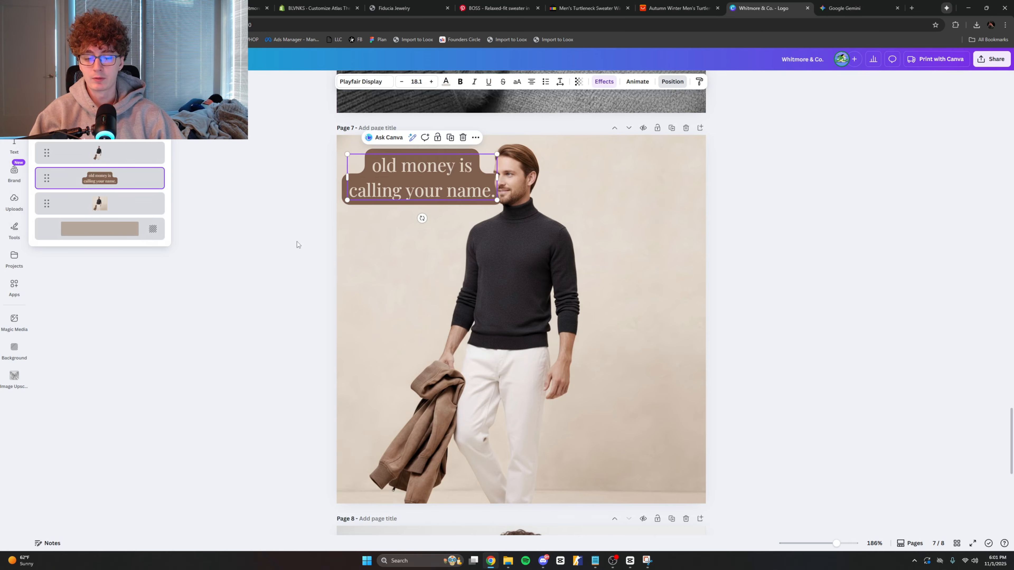
pyautogui.hotkey('ctrl', 'c')
pyautogui.hotkey('ctrl', 'v')
pyautogui.moveTo(439, 204); pyautogui.dragTo(605, 390)
pyautogui.click(605, 390)
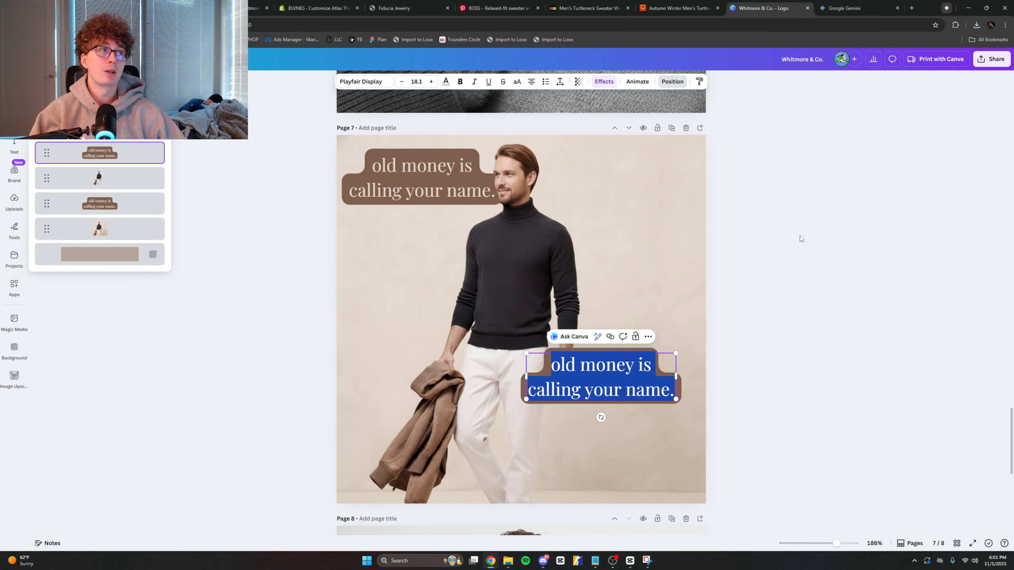
# Step: Replace the copy's text with "buy one fleece sweater, get one free" and widen its box so it fits on two lines
pyautogui.write('buy one ')
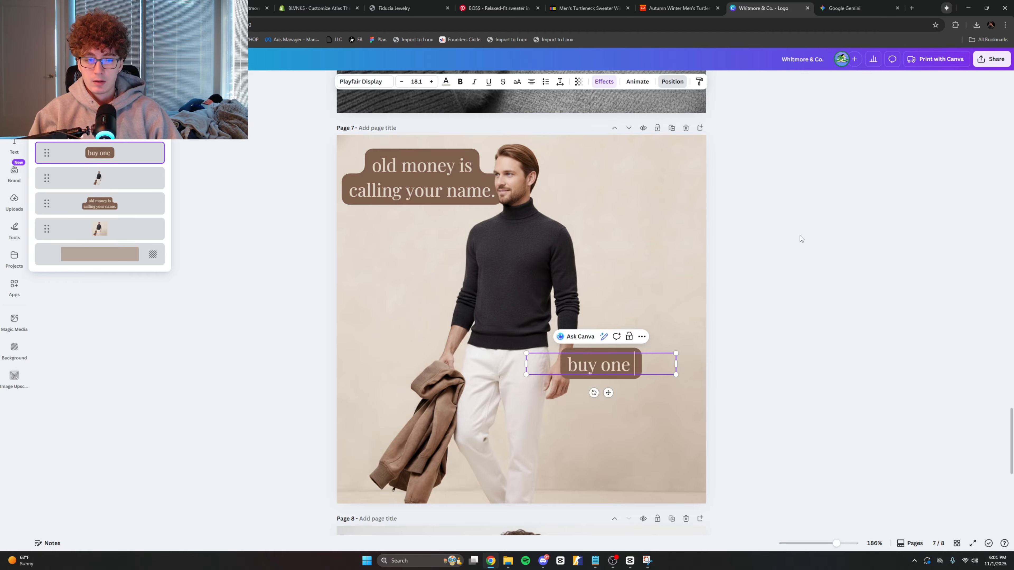
pyautogui.write('fleece sweater, ge')
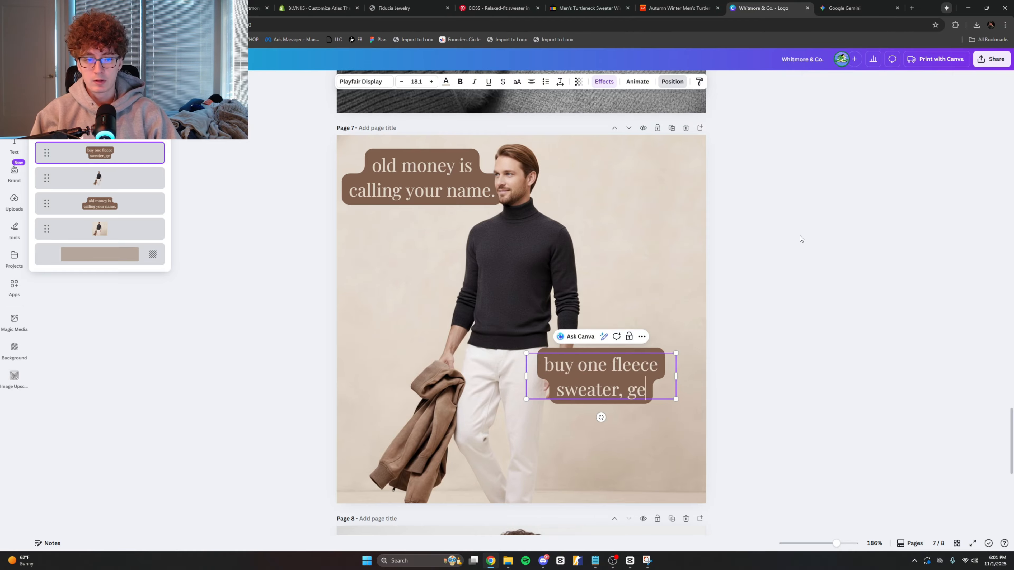
pyautogui.write('t one free')
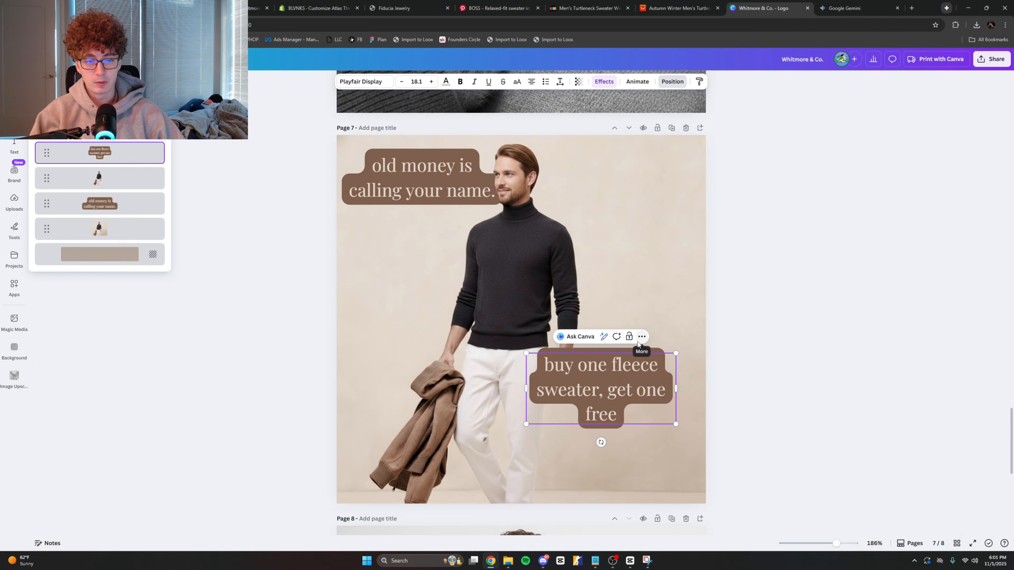
pyautogui.moveTo(676, 388); pyautogui.dragTo(702, 389)
pyautogui.click(703, 389)
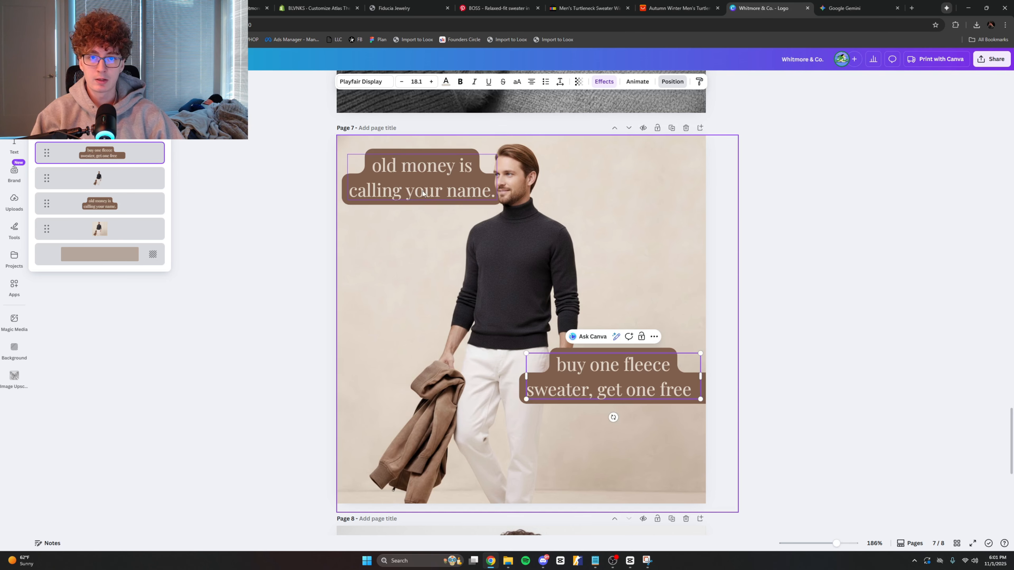
# Step: Left-align the "old money is calling your name." caption and right-align the "buy one fleece sweater, get one free" caption
pyautogui.click(92, 196)
pyautogui.click(532, 85)
pyautogui.click(263, 248)
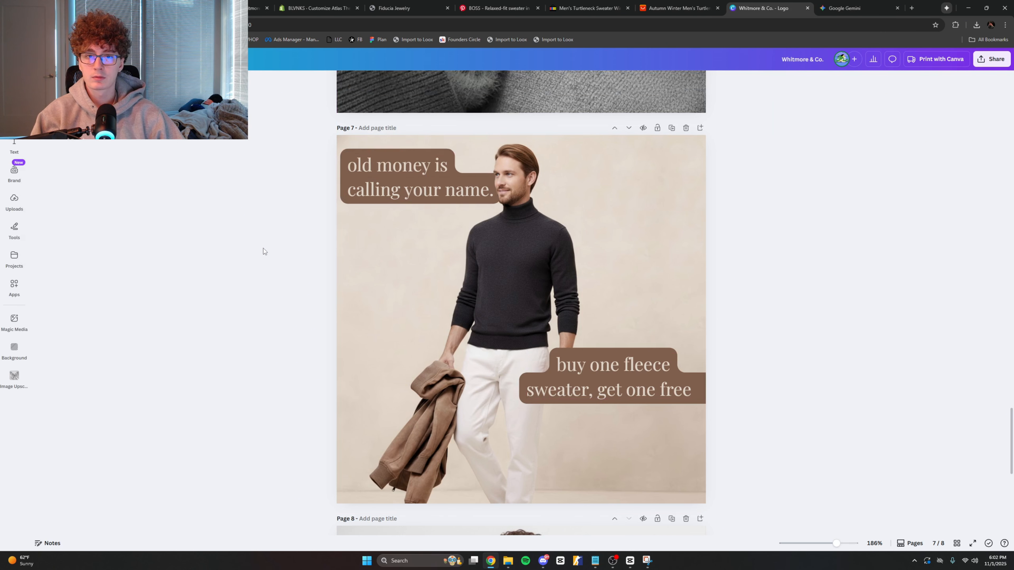
pyautogui.click(621, 388)
pyautogui.click(530, 85)
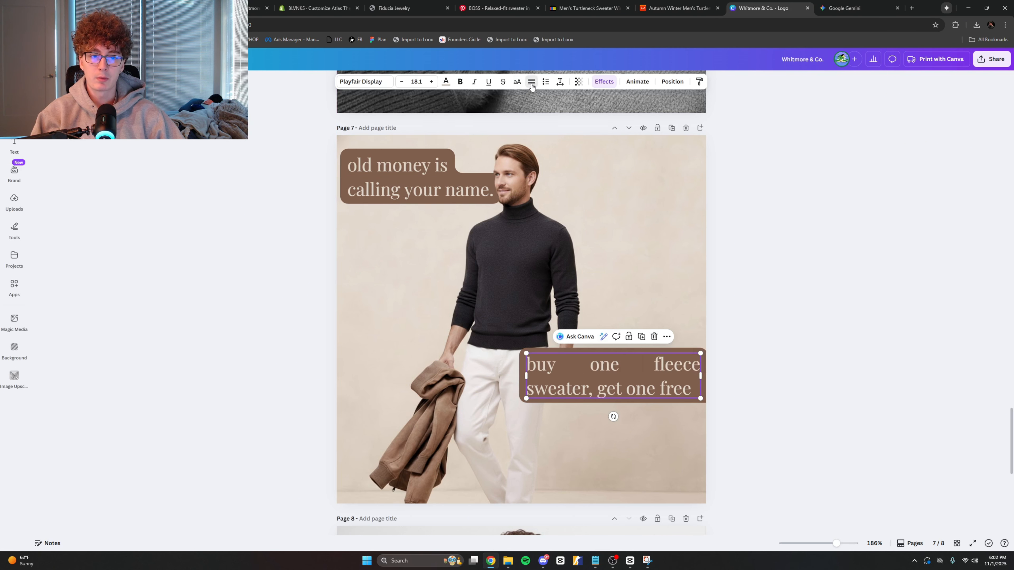
pyautogui.click(531, 86)
# Step: Scale the sweater offer caption down to size 14.3 and place it in the image's lower-right corner
pyautogui.moveTo(612, 369); pyautogui.dragTo(539, 422)
pyautogui.moveTo(628, 431); pyautogui.dragTo(613, 432)
pyautogui.moveTo(454, 440); pyautogui.dragTo(534, 446)
pyautogui.click(841, 448)
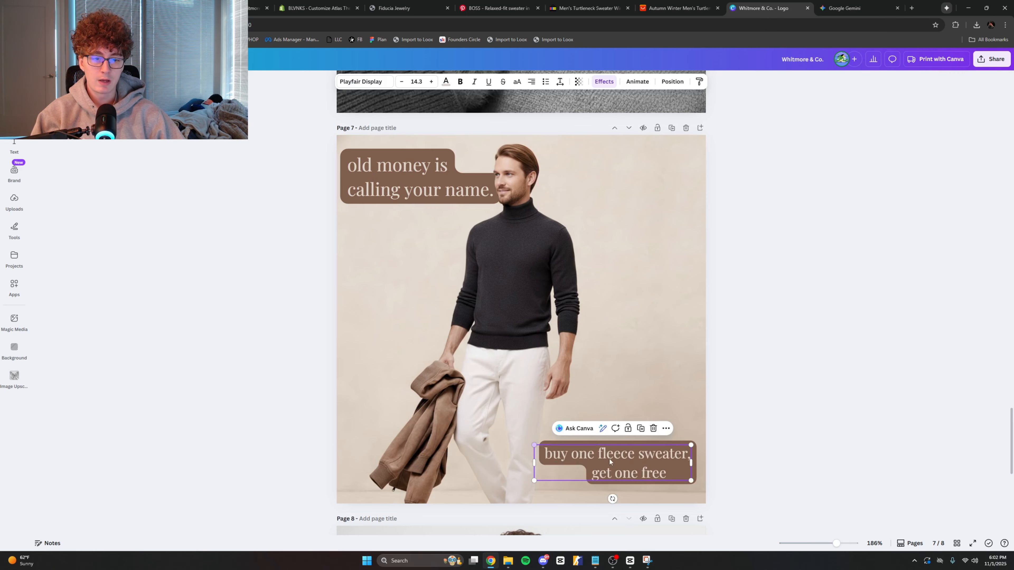
pyautogui.click(718, 469)
pyautogui.moveTo(644, 455); pyautogui.dragTo(649, 457)
# Step: Nudge the sweater offer caption slightly upward and enlarge it to size 15
pyautogui.click(776, 523)
pyautogui.moveTo(837, 544)
pyautogui.mouseDown()
pyautogui.moveTo(851, 544)
pyautogui.moveTo(841, 543)
pyautogui.mouseUp()
pyautogui.scroll(-4, 819, 496)
pyautogui.scroll(1, 828, 430)
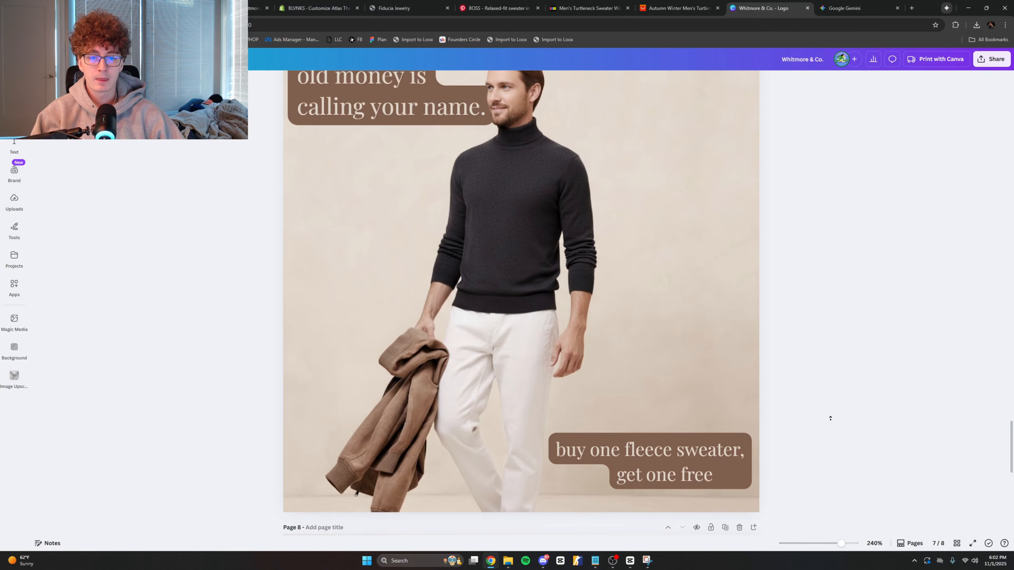
pyautogui.moveTo(674, 466); pyautogui.dragTo(674, 461)
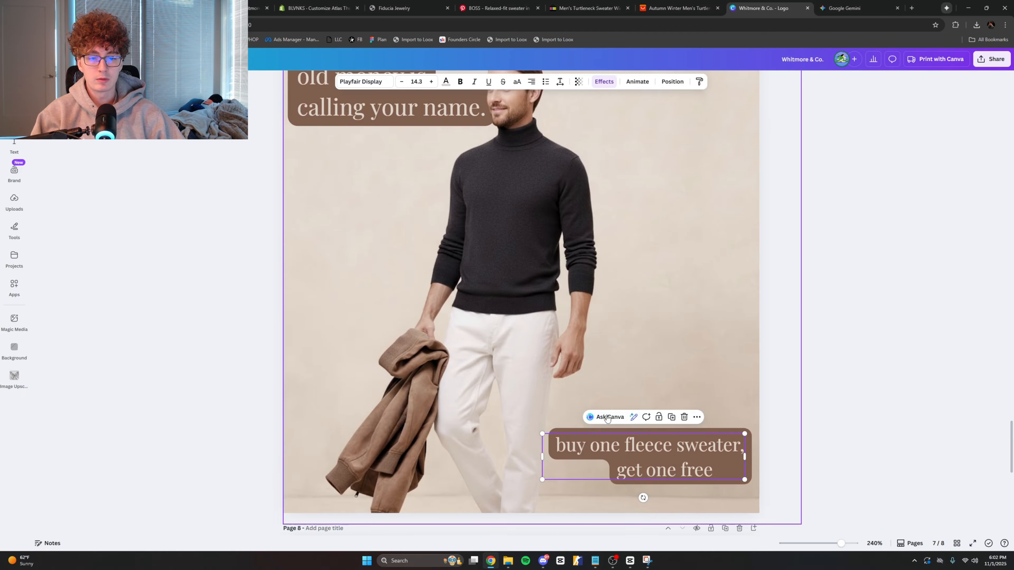
pyautogui.click(253, 281)
pyautogui.click(607, 445)
pyautogui.moveTo(541, 432); pyautogui.dragTo(533, 432)
# Step: Move the sweater offer caption's layer behind the model cutout
pyautogui.click(672, 81)
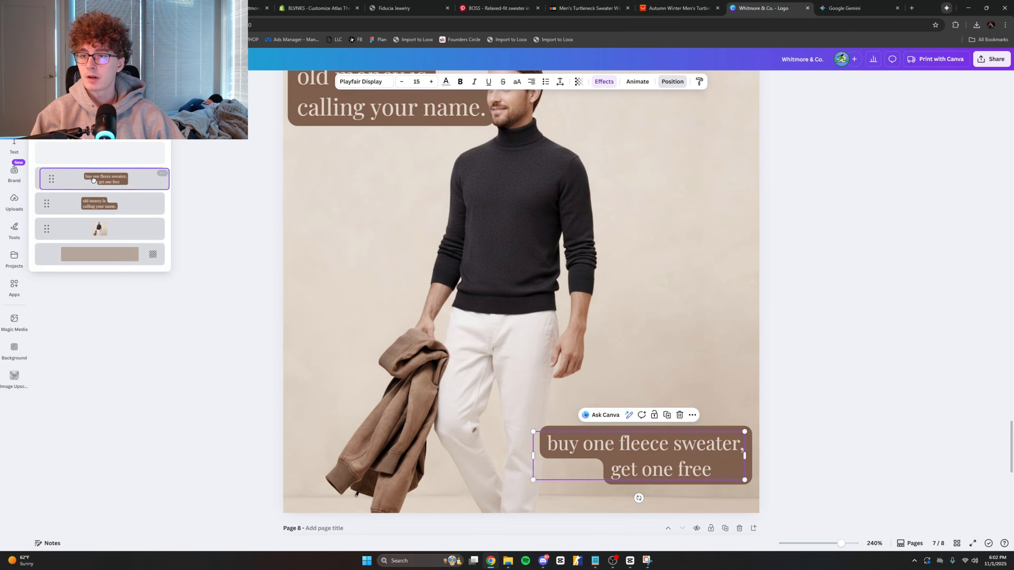
pyautogui.click(243, 362)
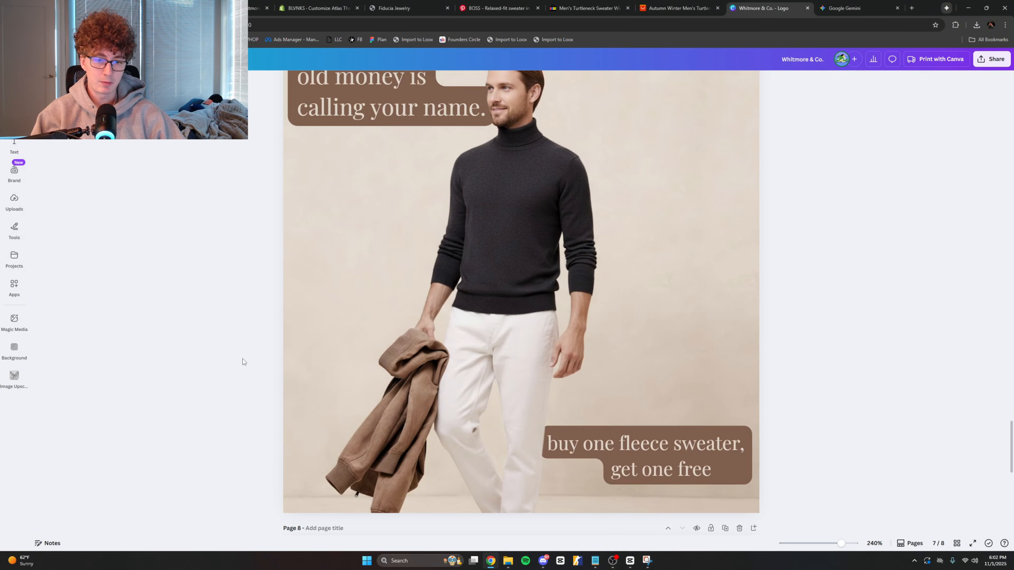
pyautogui.click(731, 463)
pyautogui.click(244, 218)
# Step: Search the element library for arrow instead of marbling and look through the image results
pyautogui.moveTo(14, 117)
pyautogui.click(79, 90)
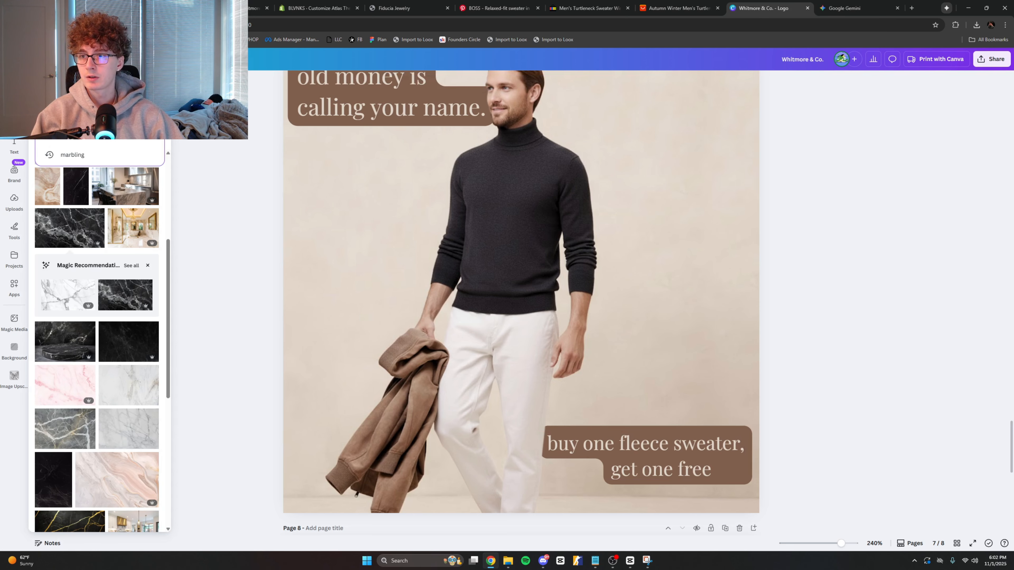
pyautogui.hotkey('ctrl', 'a')
pyautogui.press('BackSpace')
pyautogui.click(87, 219)
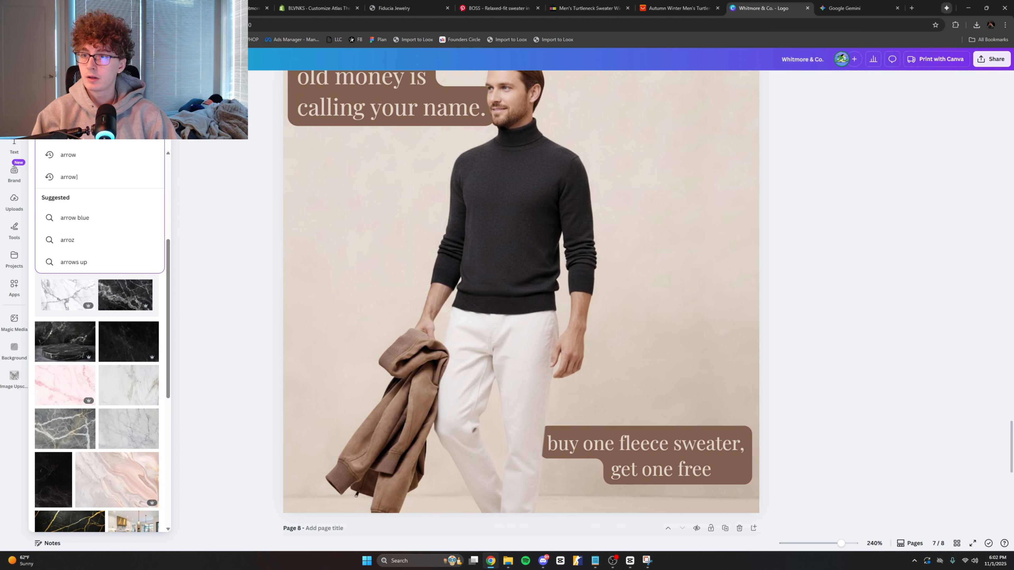
pyautogui.scroll(-5, 136, 252)
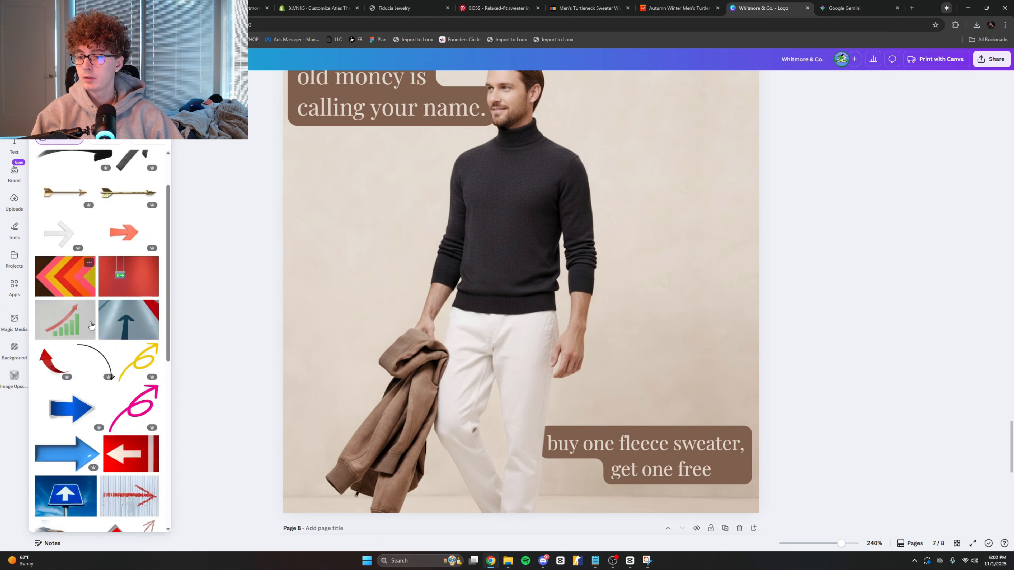
pyautogui.scroll(5, 117, 260)
pyautogui.scroll(1, 117, 260)
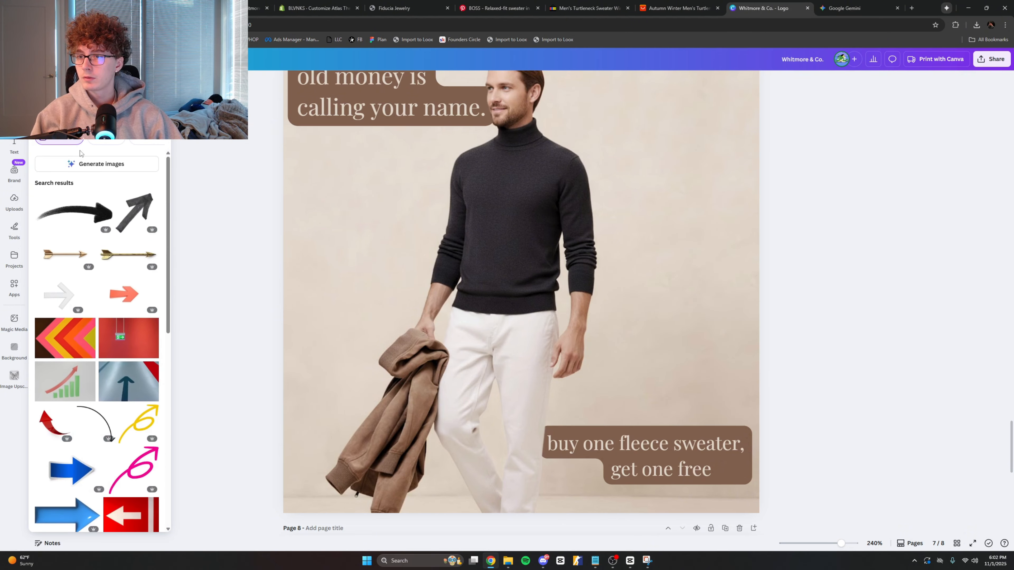
# Step: Search the graphics library for arrow and add the straight bold black arrow to the dark turtleneck image
pyautogui.click(149, 90)
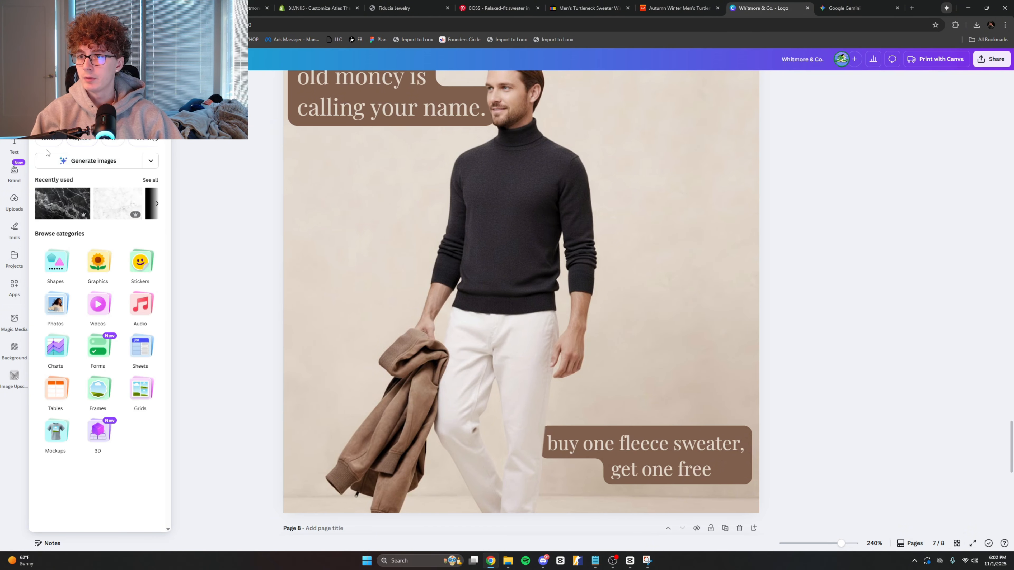
pyautogui.click(14, 116)
pyautogui.click(86, 89)
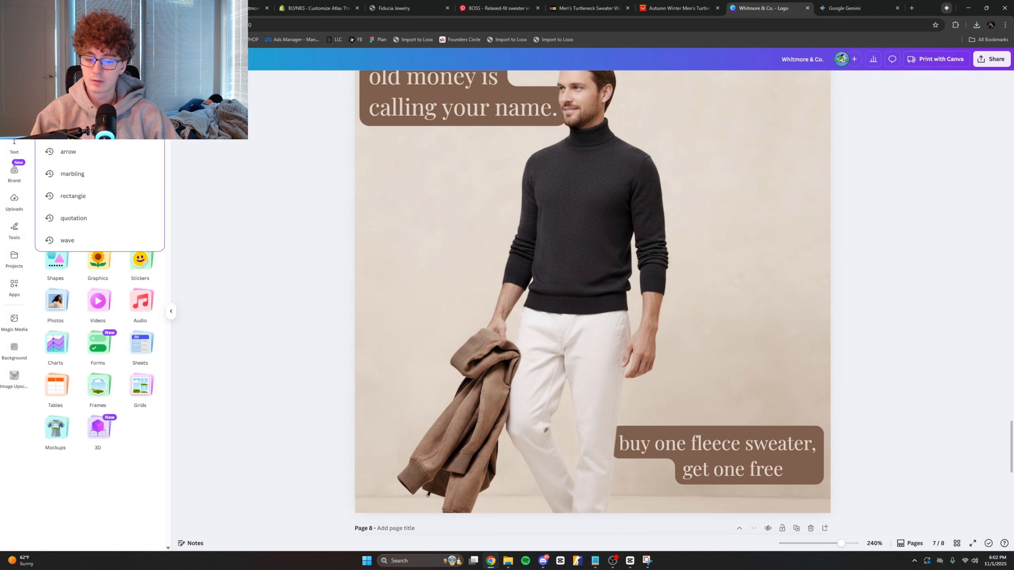
pyautogui.click(68, 151)
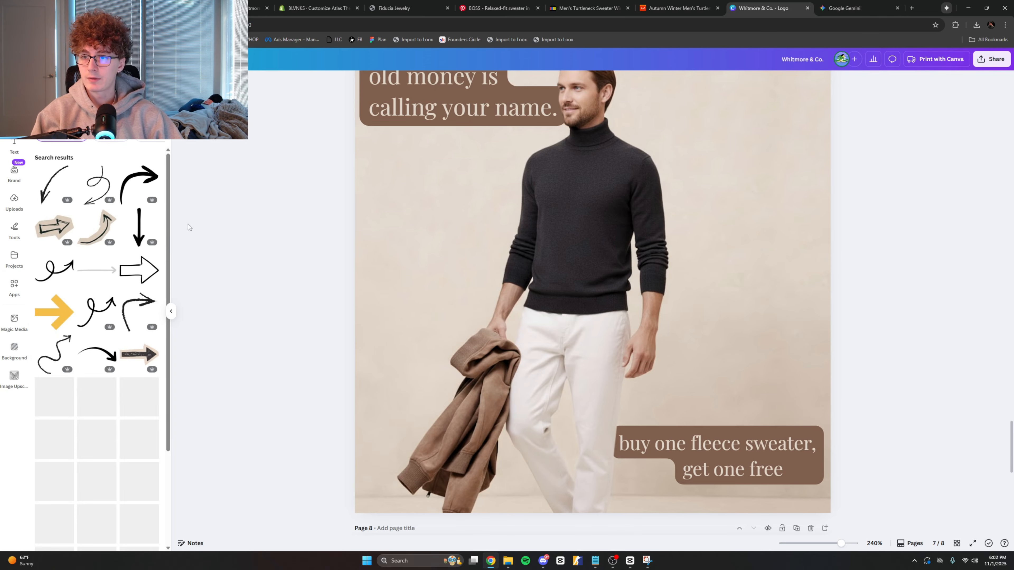
pyautogui.scroll(-7, 133, 344)
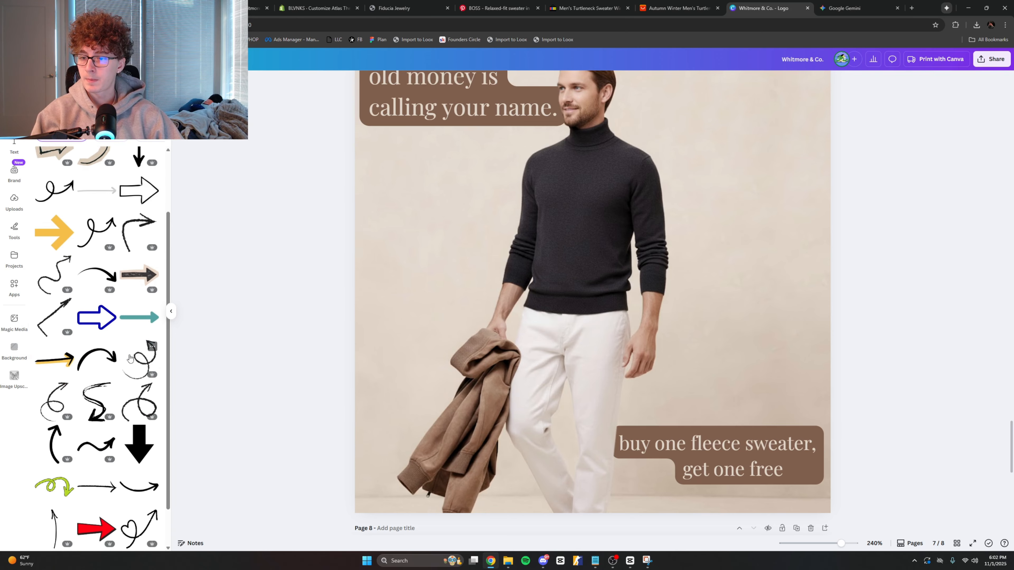
pyautogui.scroll(-5, 100, 418)
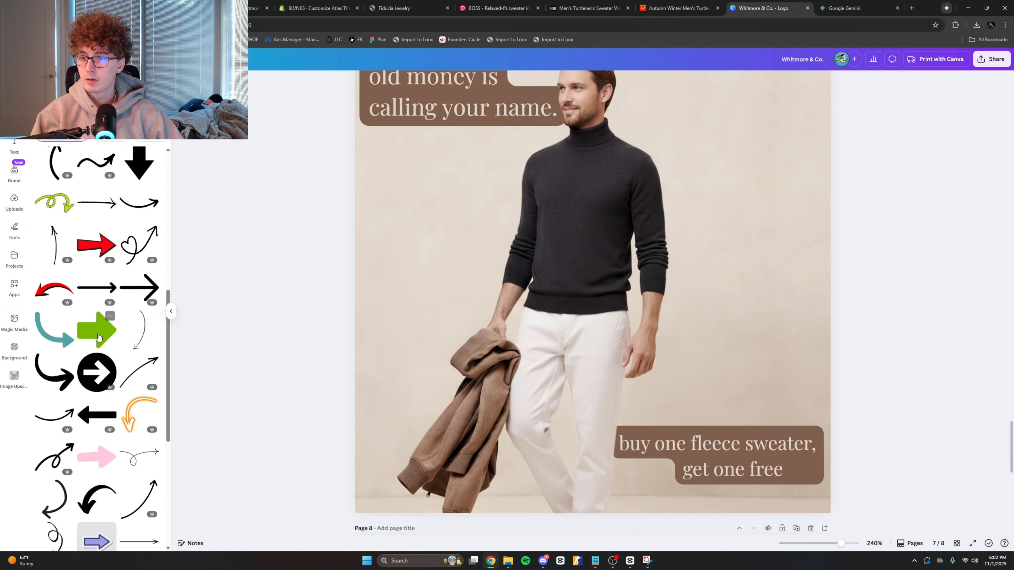
pyautogui.scroll(-5, 100, 352)
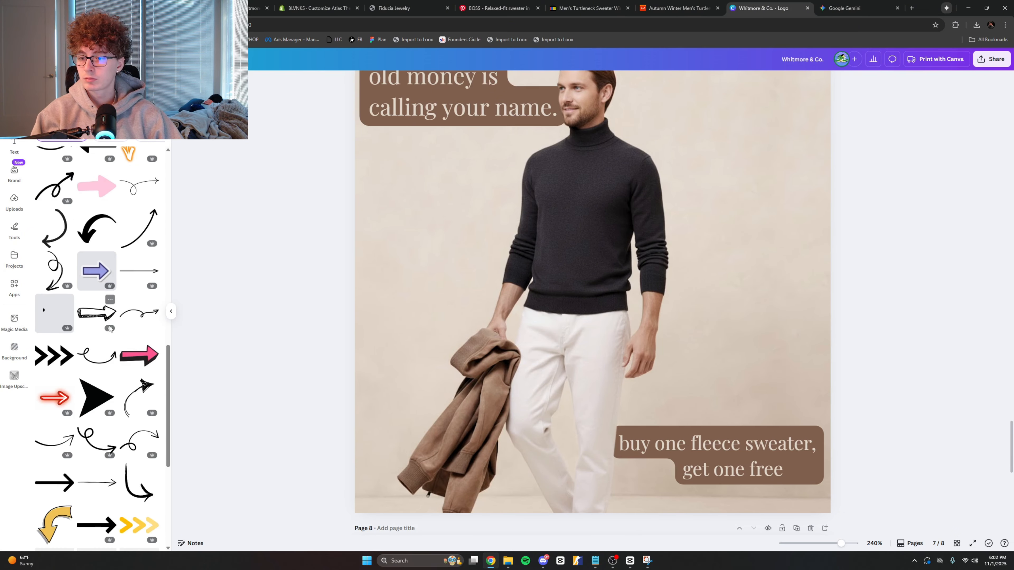
pyautogui.click(106, 364)
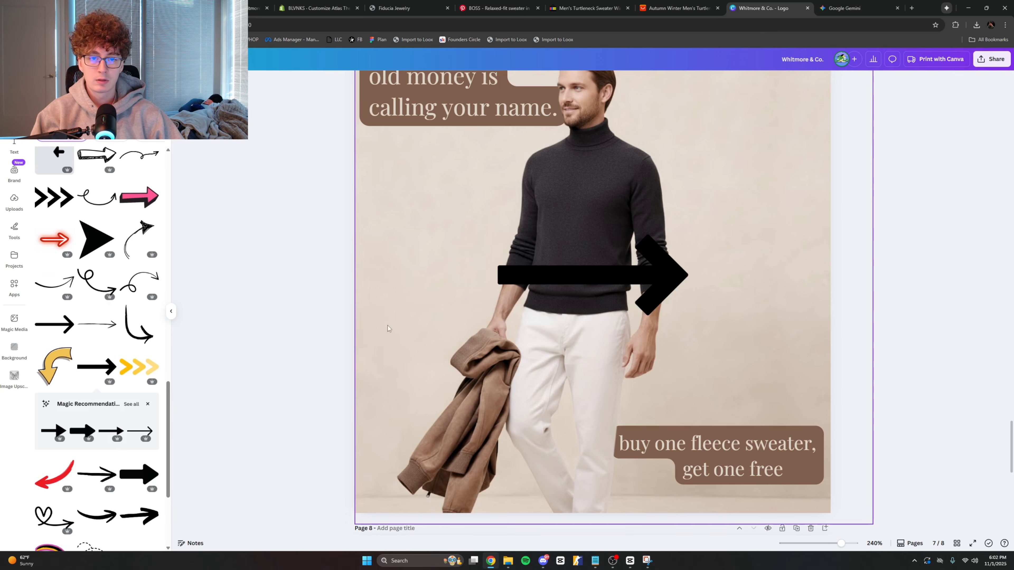
# Step: Shrink the black arrow and place it right after "get one free" inside the offer caption's brown background
pyautogui.moveTo(693, 264); pyautogui.dragTo(799, 473)
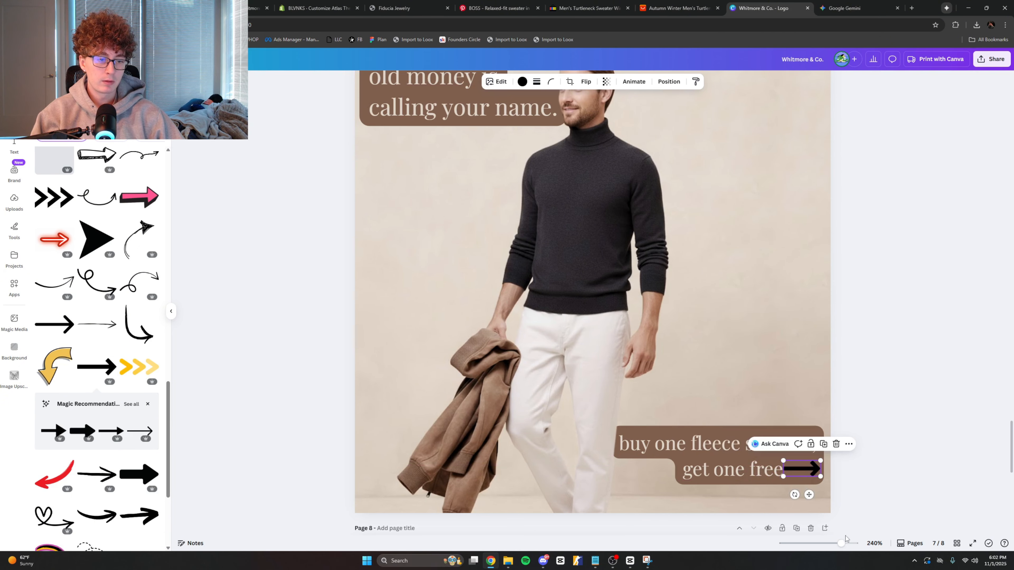
pyautogui.moveTo(842, 544); pyautogui.dragTo(855, 543)
pyautogui.moveTo(820, 399); pyautogui.dragTo(380, 158)
pyautogui.click(882, 417)
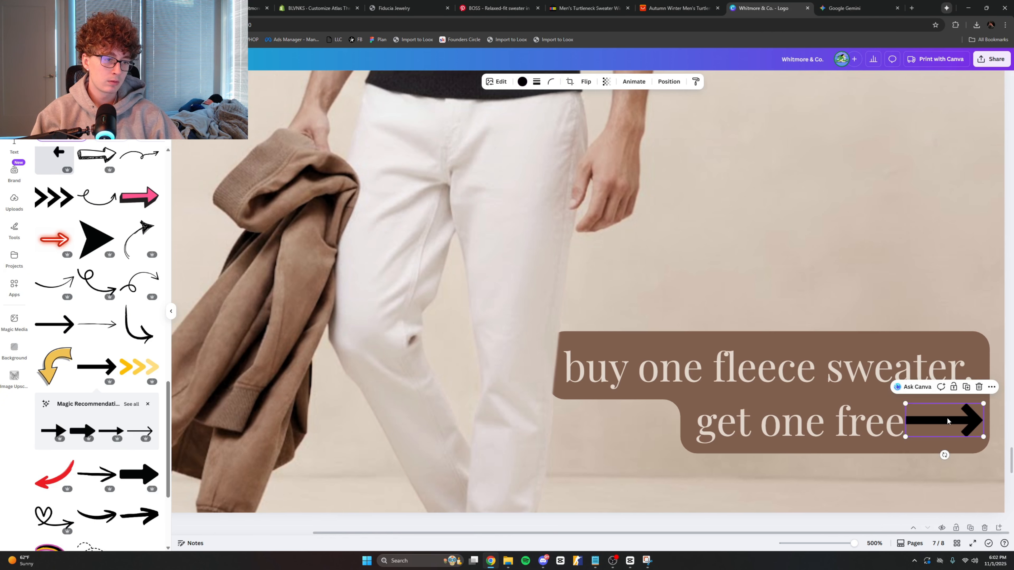
pyautogui.moveTo(948, 419); pyautogui.dragTo(920, 438)
pyautogui.moveTo(939, 422); pyautogui.dragTo(933, 426)
# Step: Recolor the arrow from black to the light beige used by the caption text
pyautogui.click(520, 82)
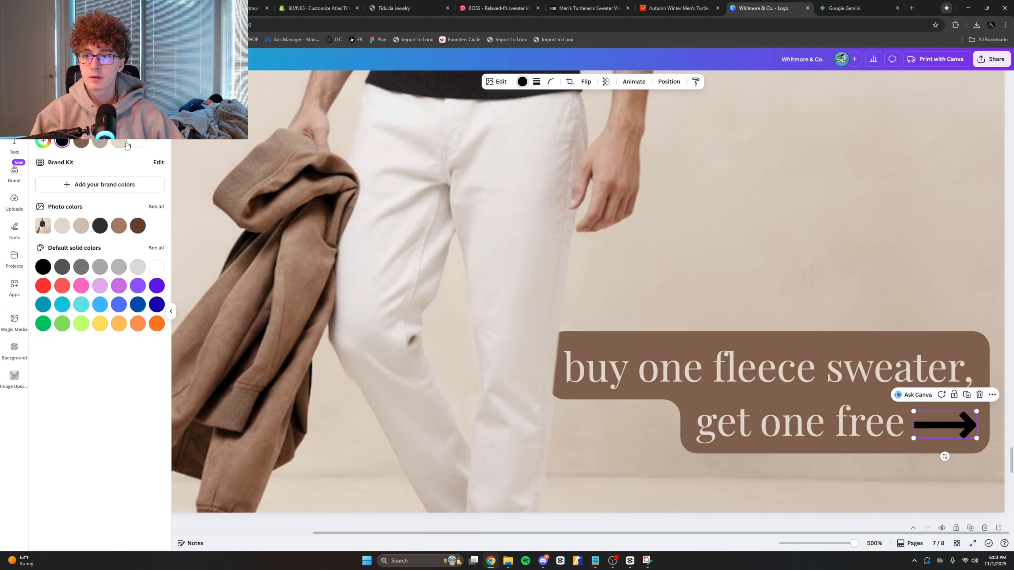
pyautogui.click(827, 544)
pyautogui.click(836, 439)
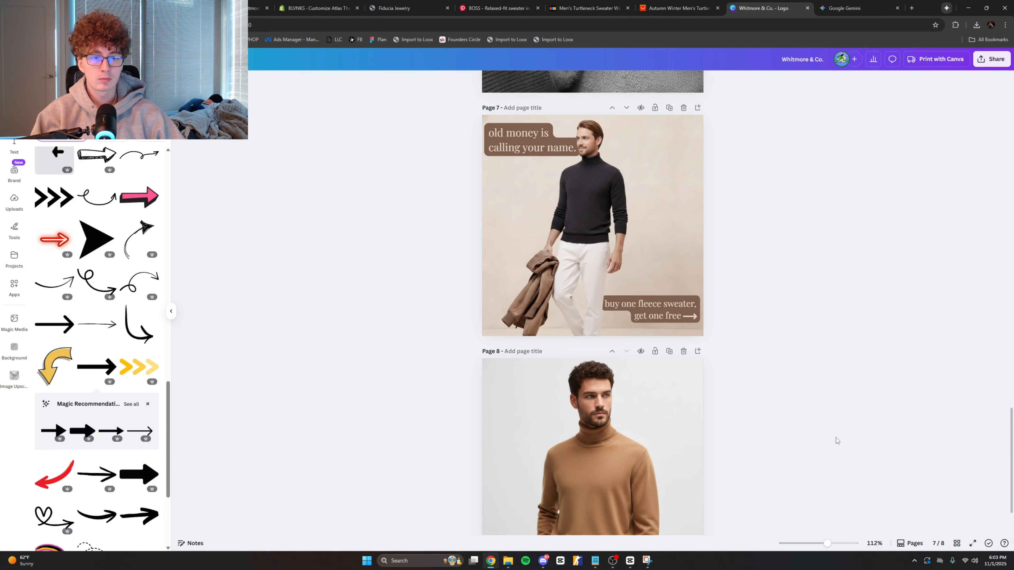
# Step: Make the beige arrow smaller and leave a gap between it and the word "free"
pyautogui.scroll(1, 837, 438)
pyautogui.moveTo(831, 543); pyautogui.dragTo(850, 544)
pyautogui.click(860, 352)
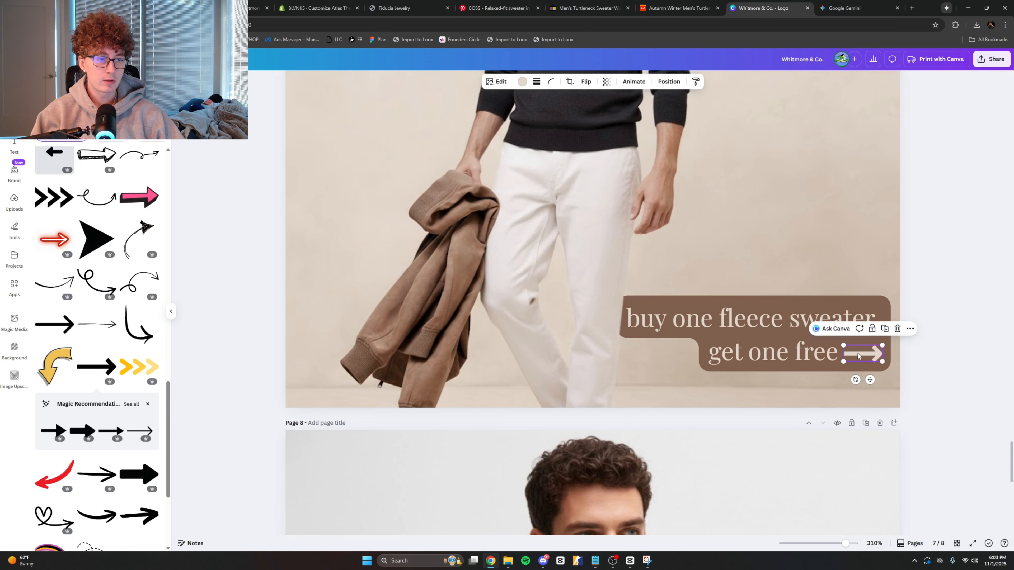
pyautogui.moveTo(863, 375); pyautogui.dragTo(868, 377)
# Step: Move the model cutout's layer below the sweater offer caption and select the caption
pyautogui.doubleClick(824, 357)
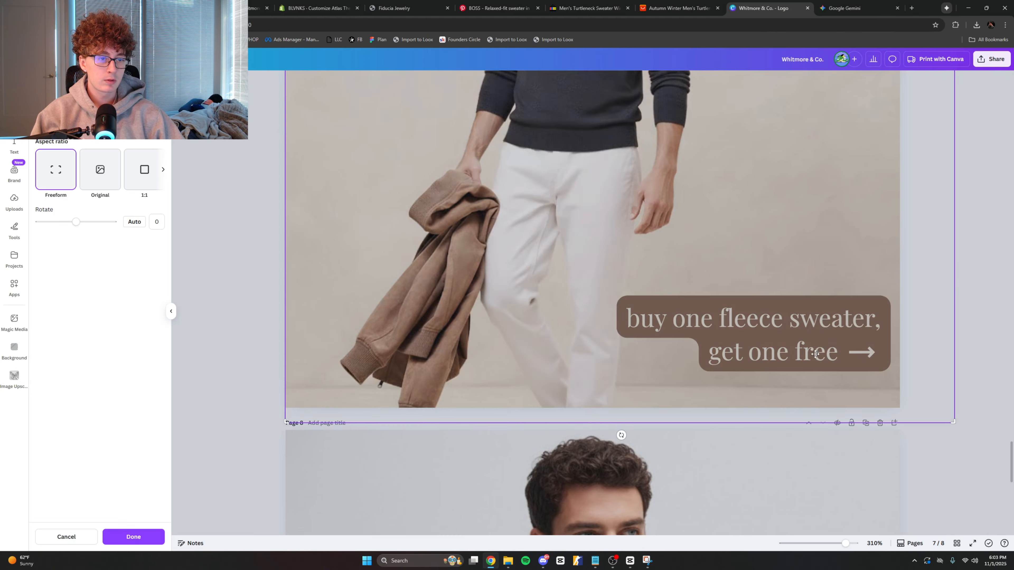
pyautogui.click(975, 398)
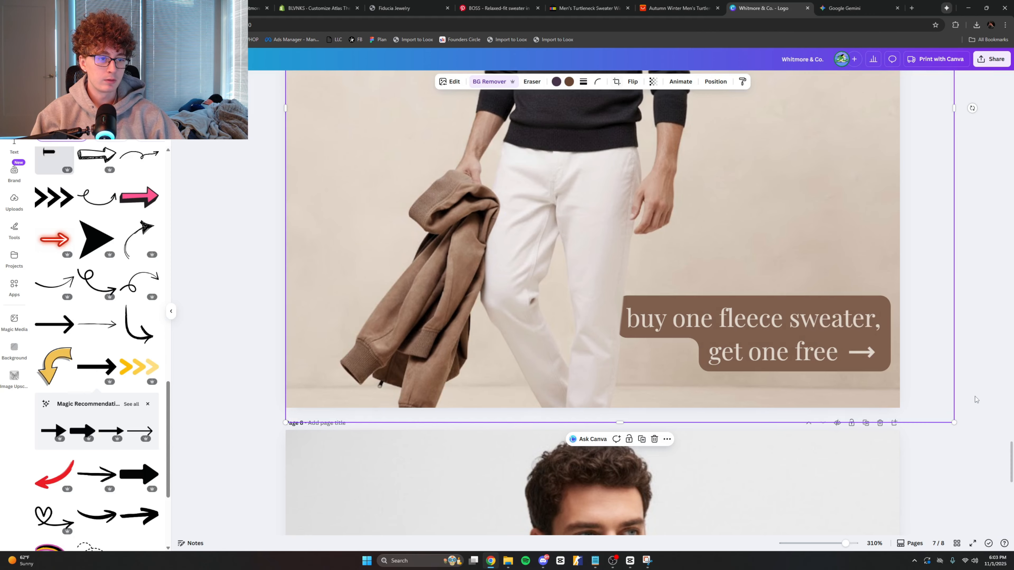
pyautogui.click(716, 83)
pyautogui.click(848, 362)
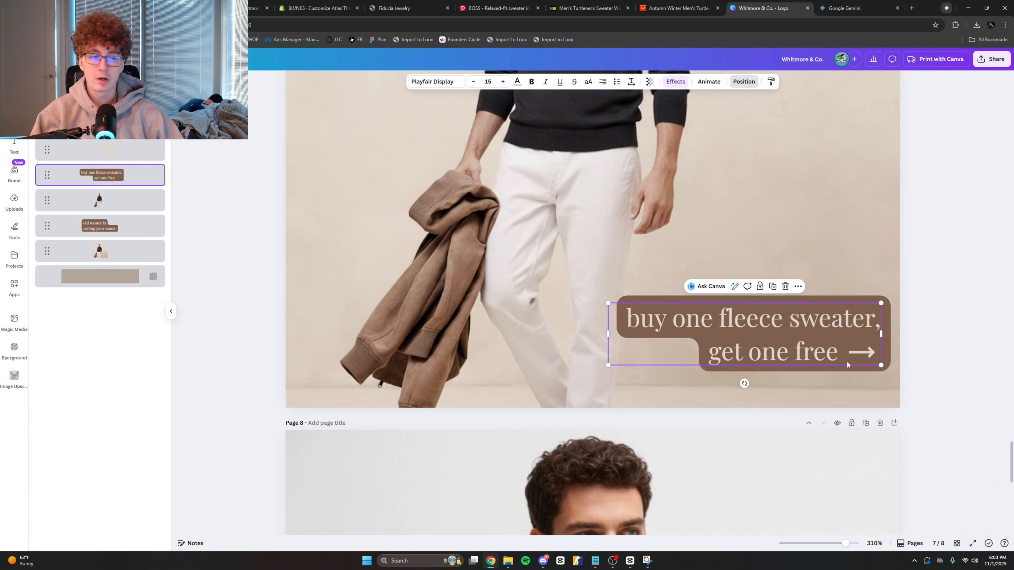
# Step: Delete the trailing spaces after "get one free" in the sweater offer caption
pyautogui.click(838, 351)
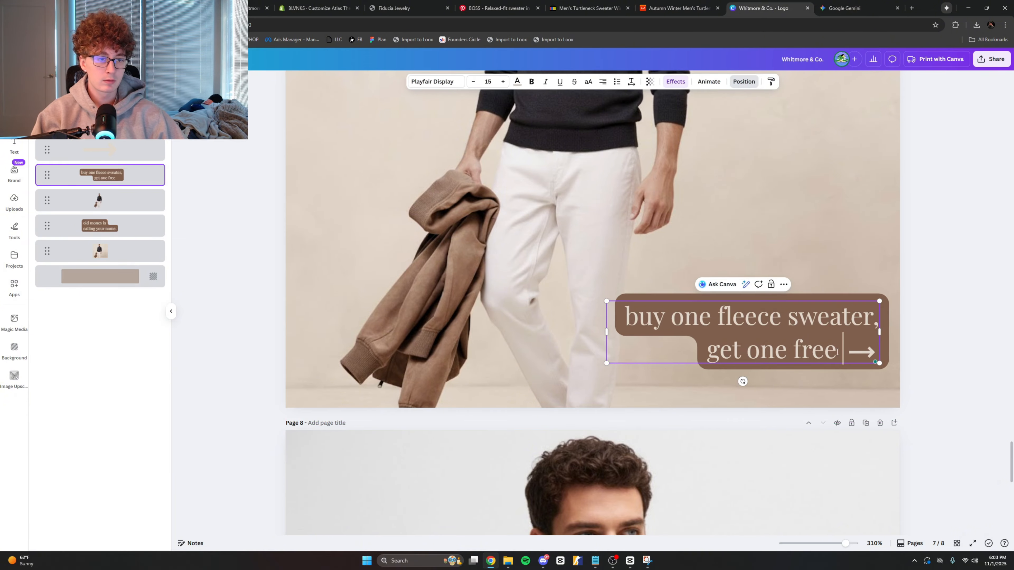
pyautogui.press('BackSpace')
pyautogui.press('BackSpace')
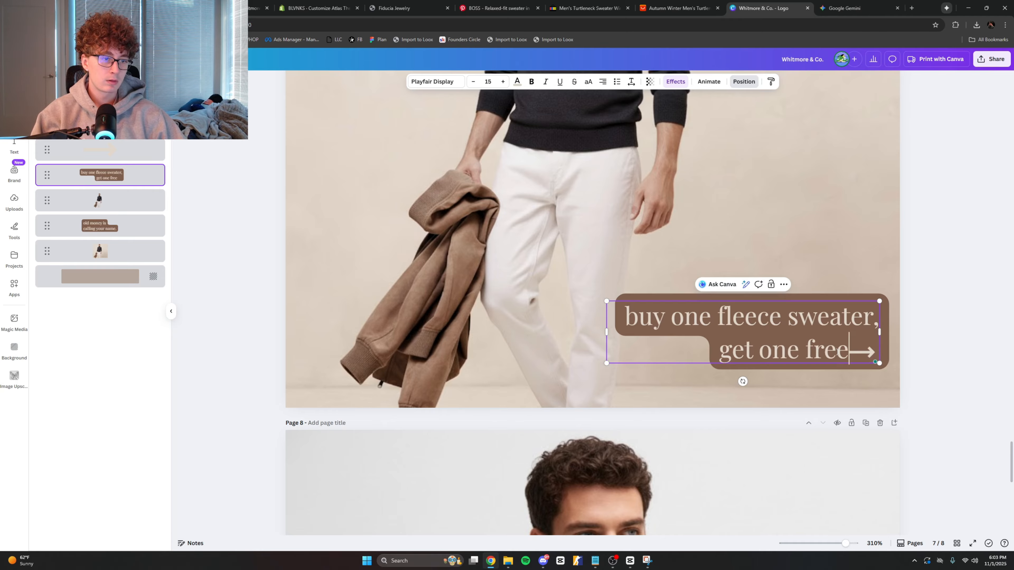
pyautogui.click(930, 388)
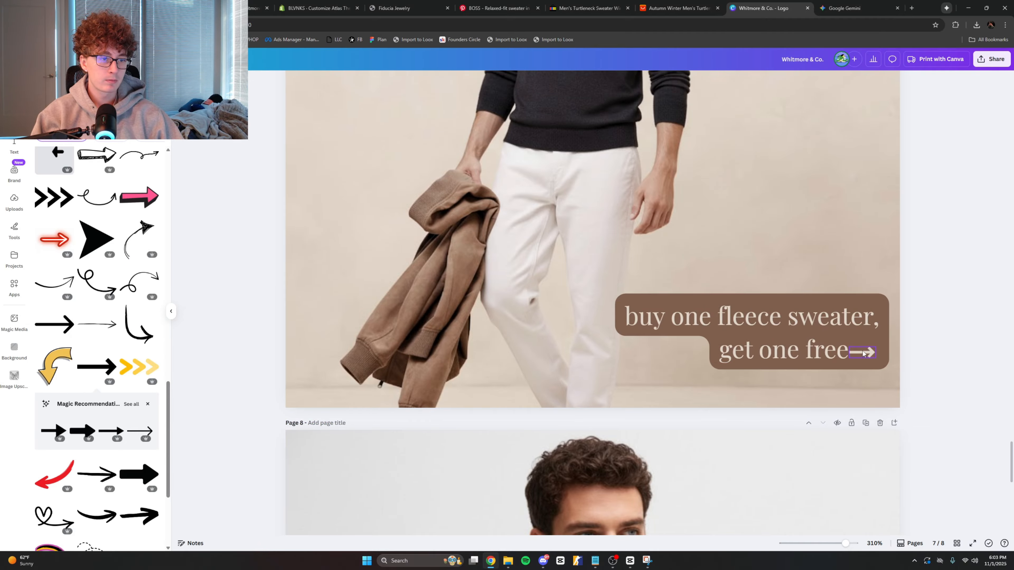
# Step: Shift the beige arrow slightly away from the word "free" and center it vertically on that text line
pyautogui.moveTo(863, 354); pyautogui.dragTo(865, 350)
pyautogui.scroll(4, 866, 351)
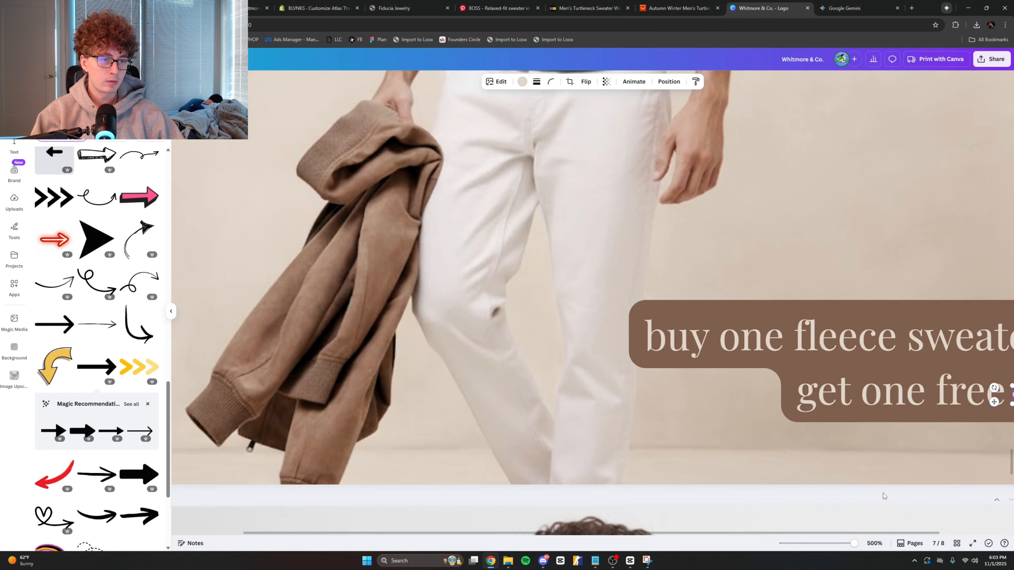
pyautogui.click(875, 376)
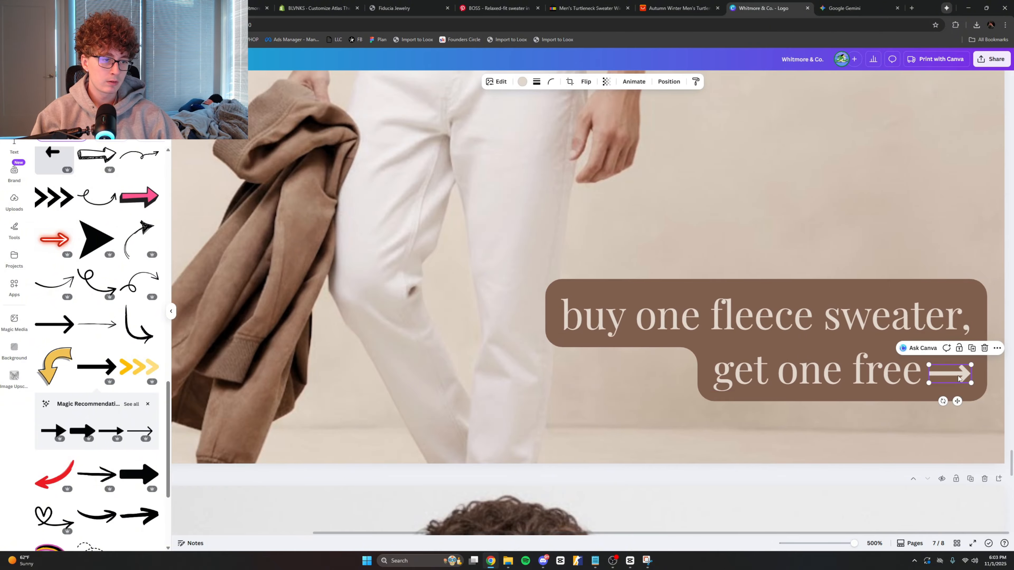
pyautogui.moveTo(951, 372); pyautogui.dragTo(954, 372)
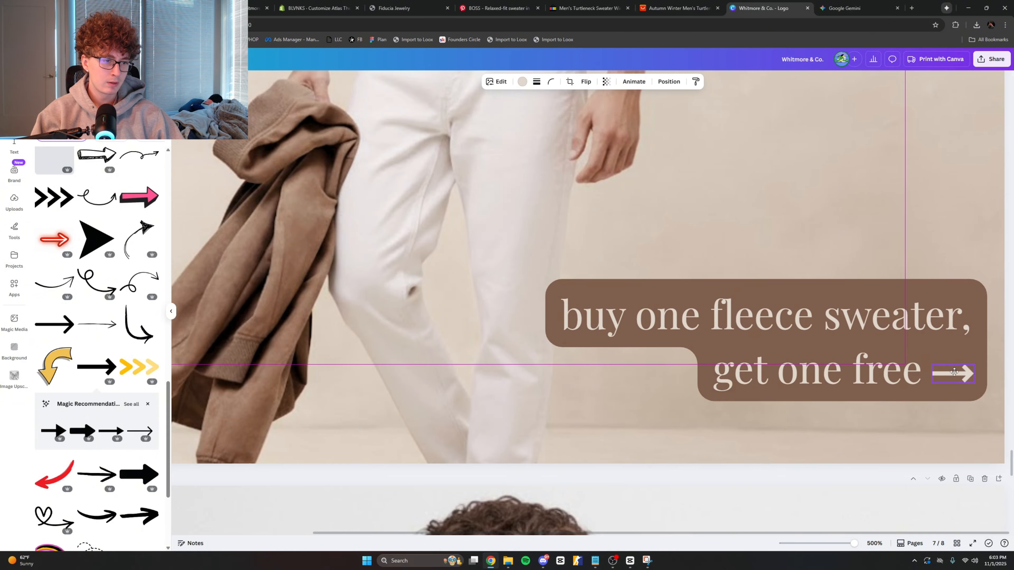
pyautogui.moveTo(954, 372); pyautogui.dragTo(955, 372)
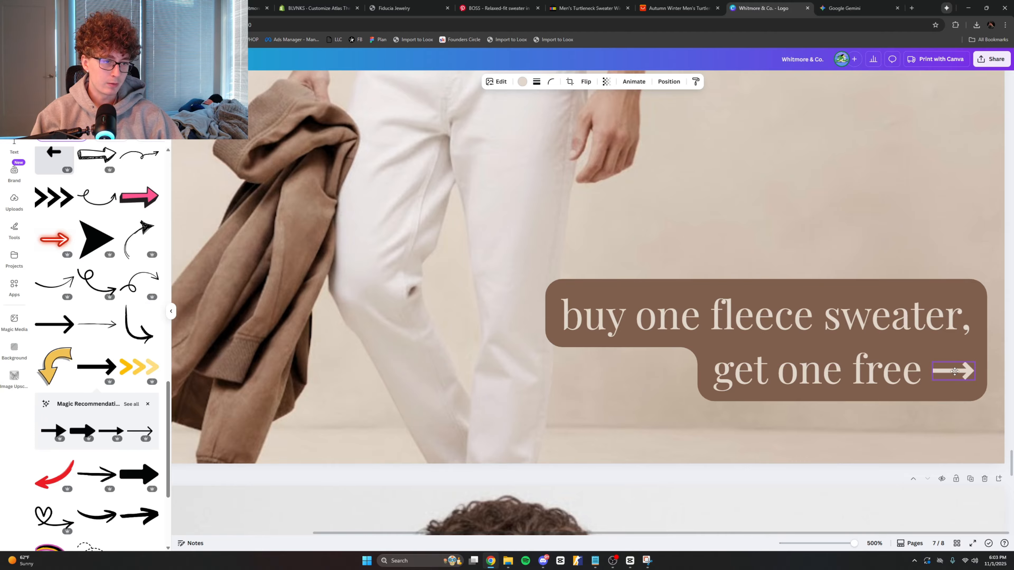
pyautogui.click(954, 371)
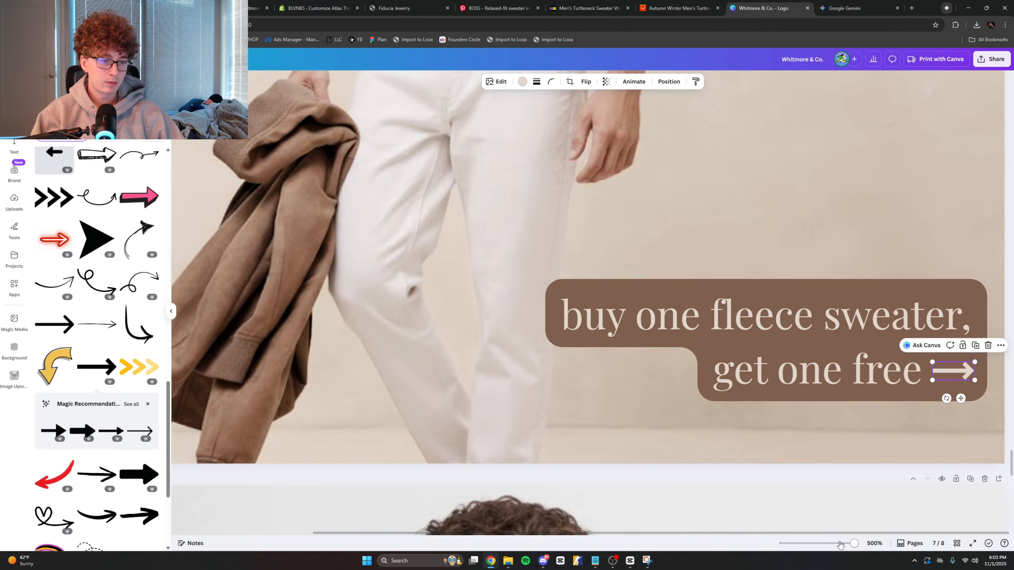
# Step: Move the model cutout's layer to the top, in front of the offer caption and arrow
pyautogui.moveTo(840, 544)
pyautogui.mouseDown()
pyautogui.moveTo(824, 544)
pyautogui.moveTo(841, 544)
pyautogui.mouseUp()
pyautogui.click(763, 420)
pyautogui.click(715, 81)
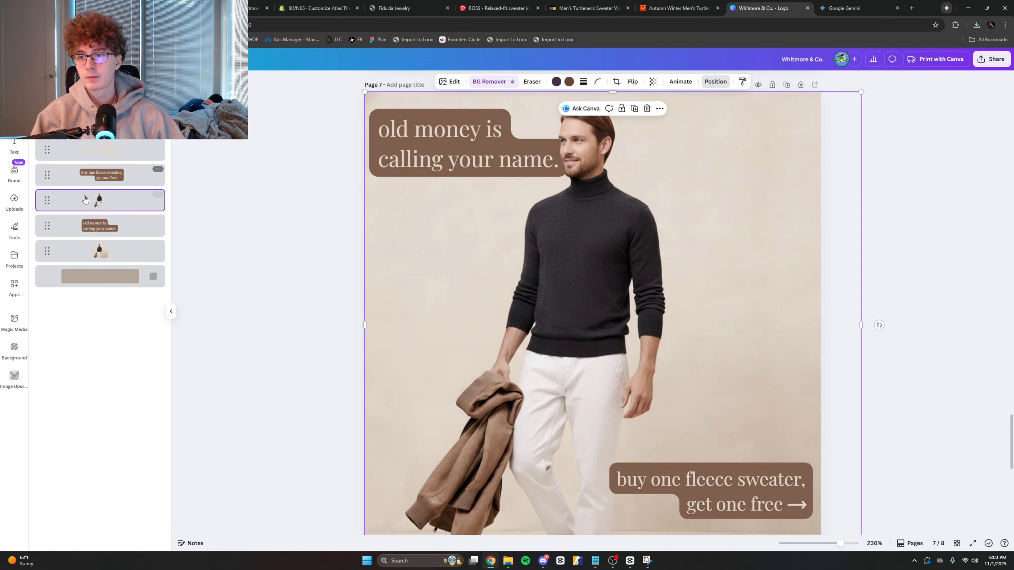
pyautogui.moveTo(101, 199); pyautogui.dragTo(103, 145)
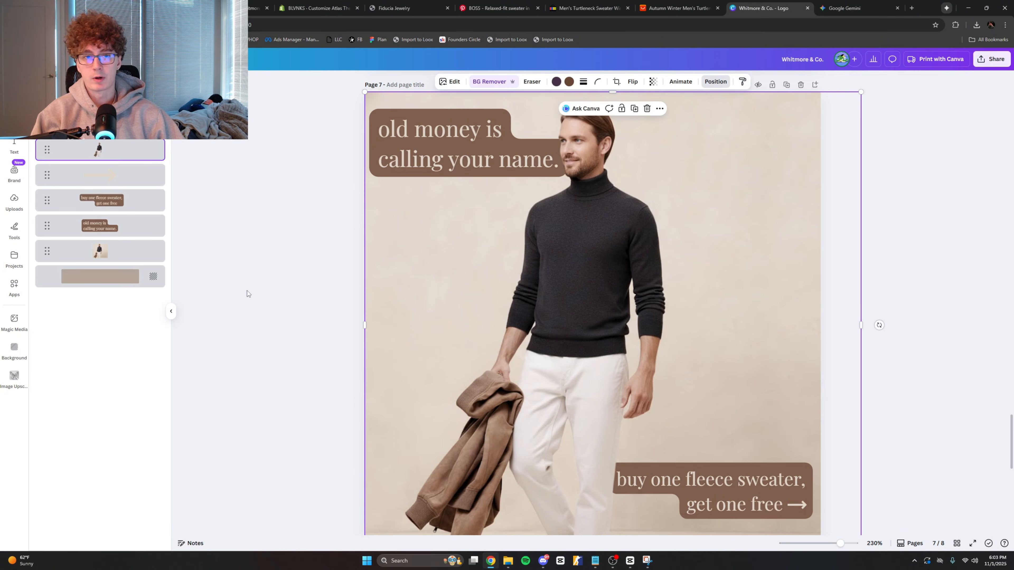
pyautogui.click(247, 292)
# Step: Review the finished dark turtleneck image on page 7 and the brown turtleneck image on page 8
pyautogui.scroll(-2, 281, 331)
pyautogui.scroll(2, 281, 332)
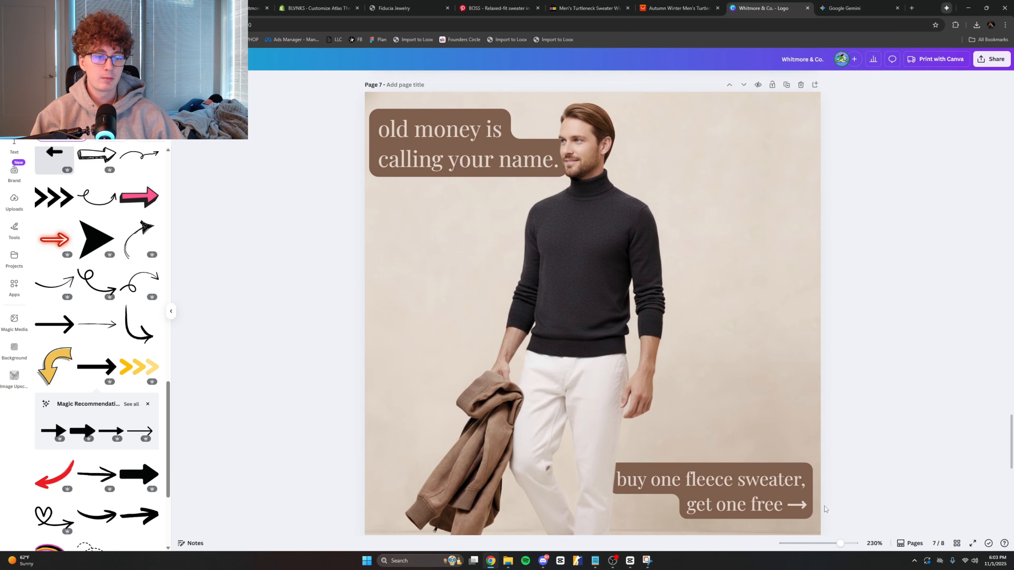
pyautogui.moveTo(840, 546)
pyautogui.mouseDown()
pyautogui.moveTo(825, 549)
pyautogui.moveTo(842, 555)
pyautogui.mouseUp()
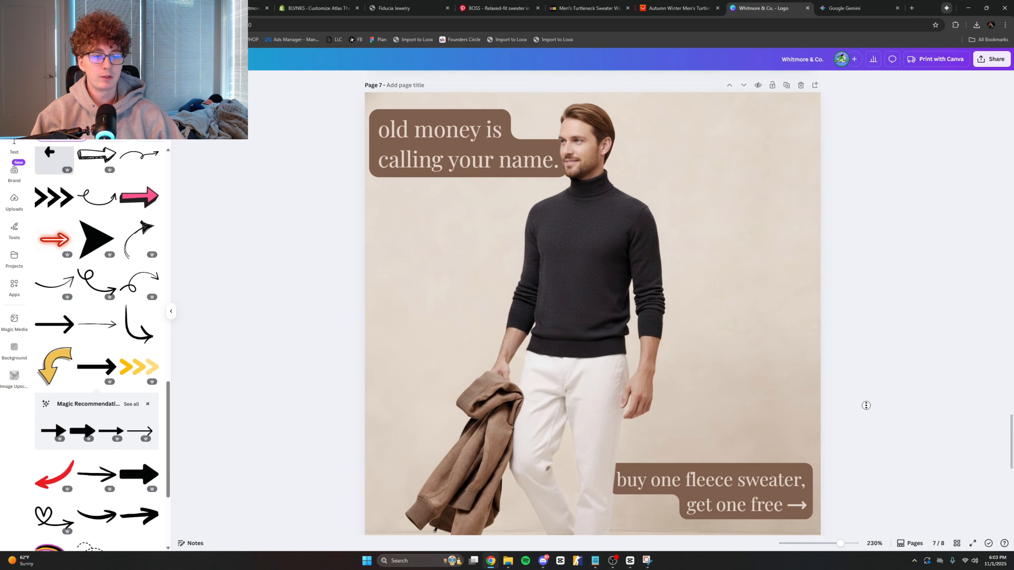
pyautogui.scroll(-1, 866, 411)
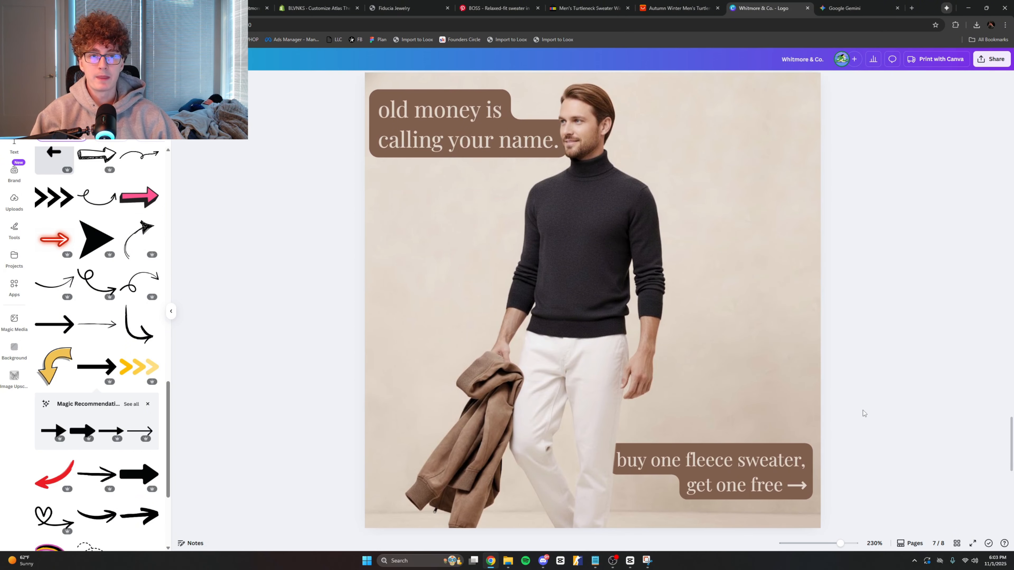
pyautogui.scroll(-8, 870, 431)
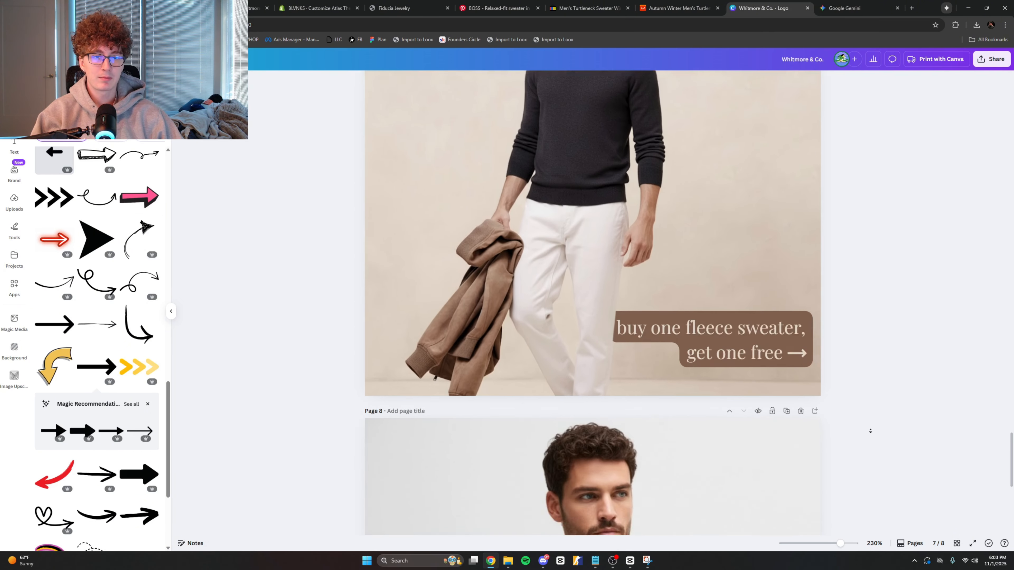
pyautogui.scroll(9, 856, 310)
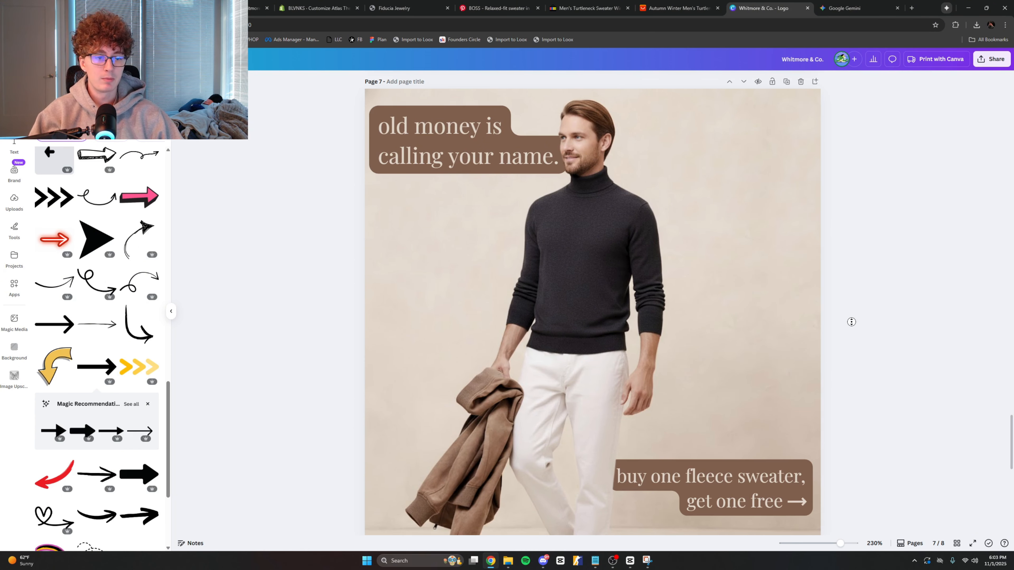
pyautogui.scroll(-10, 852, 322)
pyautogui.scroll(4, 856, 287)
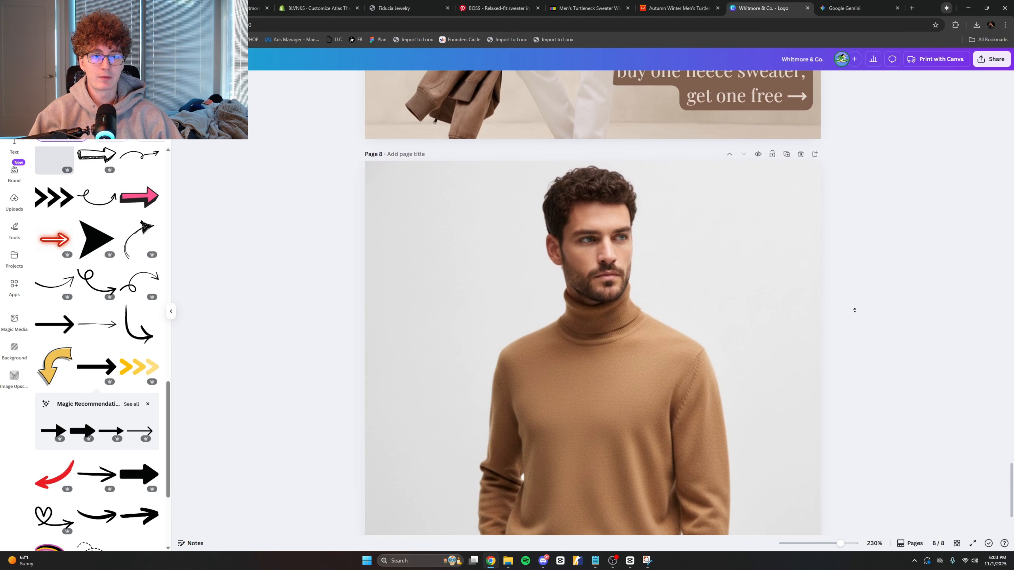
pyautogui.scroll(3, 855, 310)
pyautogui.scroll(-6, 862, 359)
pyautogui.scroll(10, 856, 395)
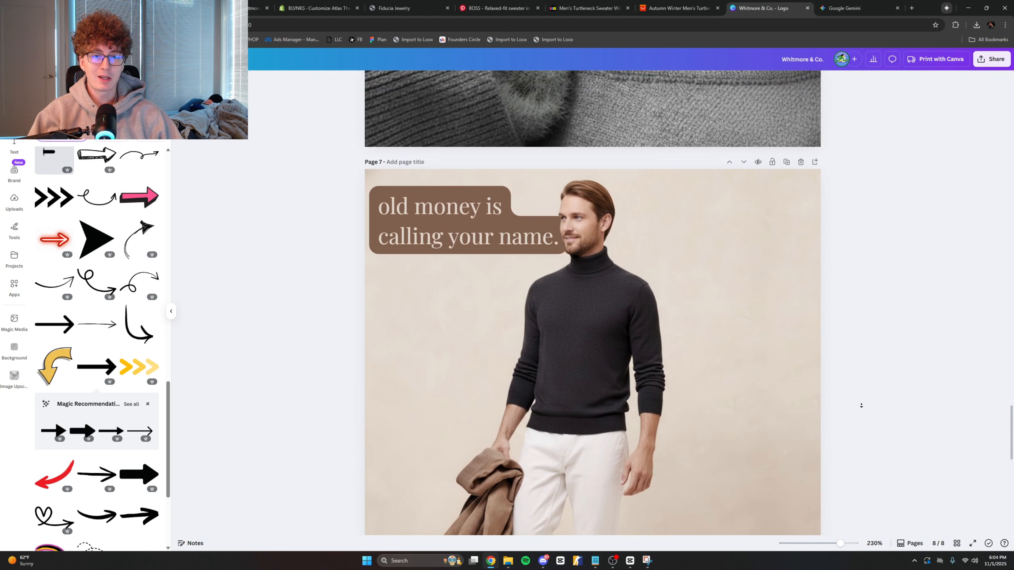
pyautogui.scroll(-3, 857, 408)
pyautogui.scroll(3, 852, 395)
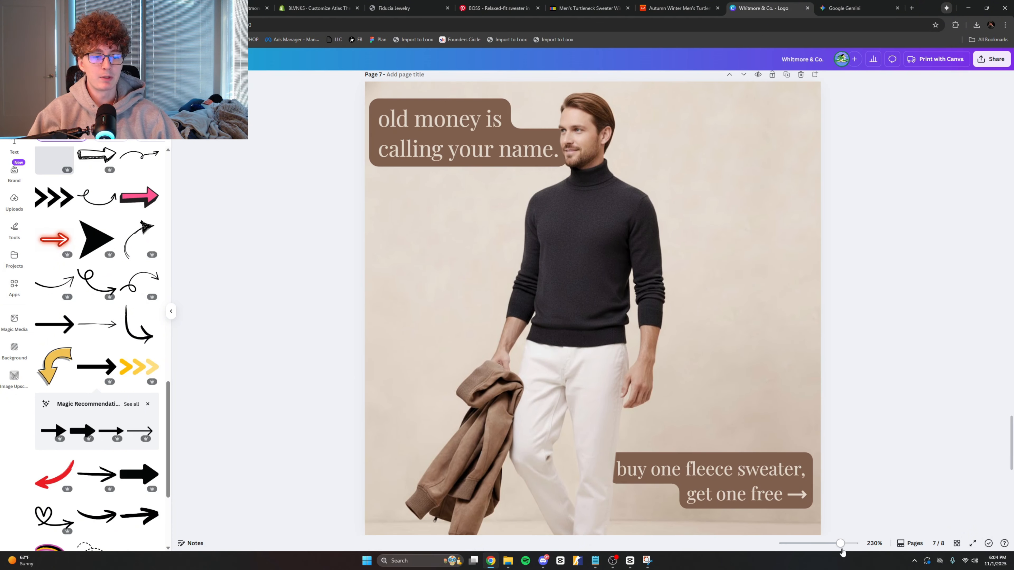
pyautogui.moveTo(841, 543); pyautogui.dragTo(840, 549)
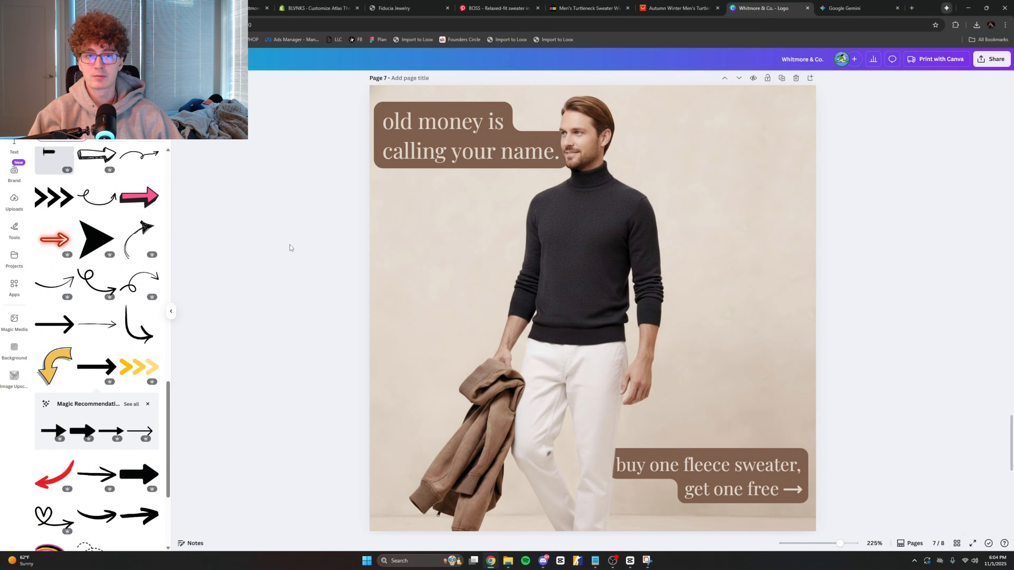
pyautogui.scroll(-10, 290, 244)
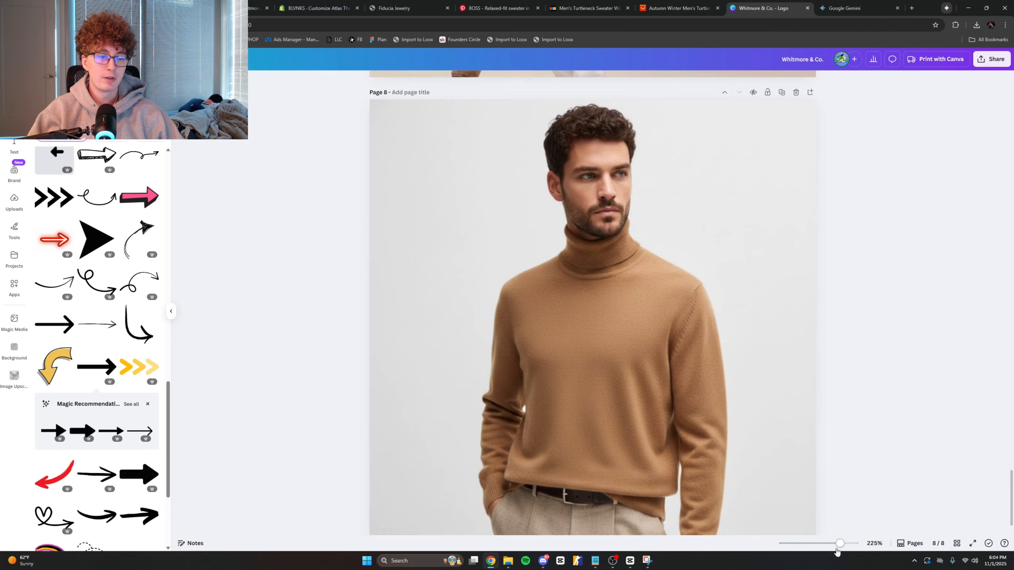
# Step: Copy the sweater offer caption from page 7 onto the brown turtleneck image on page 8
pyautogui.moveTo(840, 549); pyautogui.dragTo(836, 547)
pyautogui.middleClick(825, 462)
pyautogui.scroll(3, 820, 467)
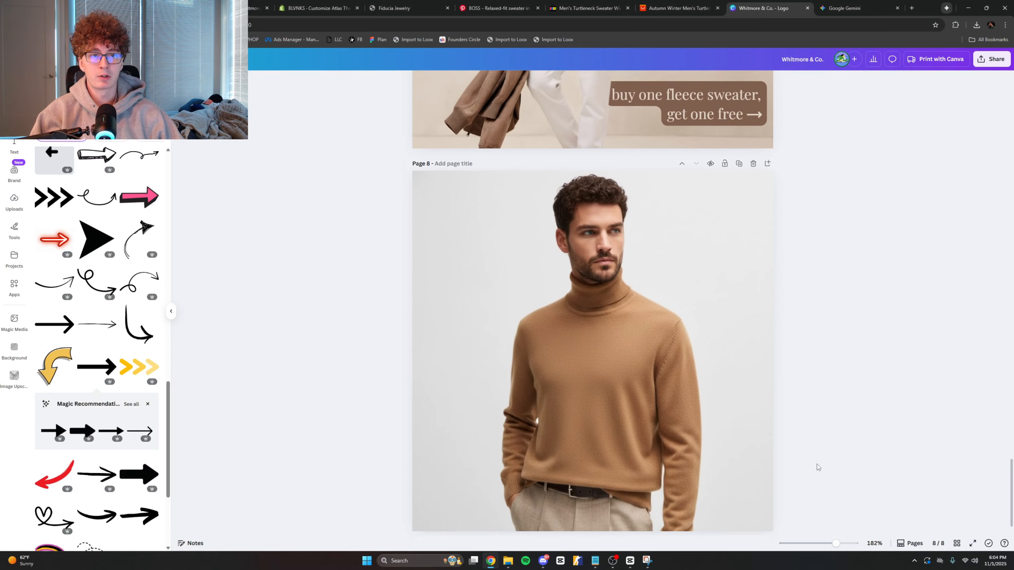
pyautogui.scroll(-3, 818, 422)
pyautogui.scroll(4, 560, 327)
pyautogui.scroll(1, 560, 327)
pyautogui.click(686, 272)
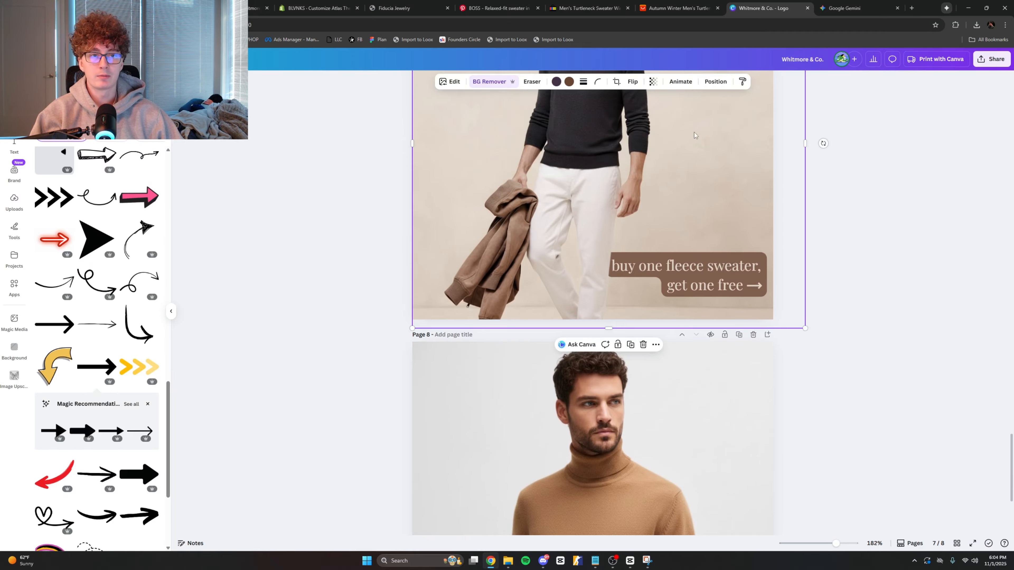
pyautogui.click(744, 81)
pyautogui.scroll(-5, 625, 317)
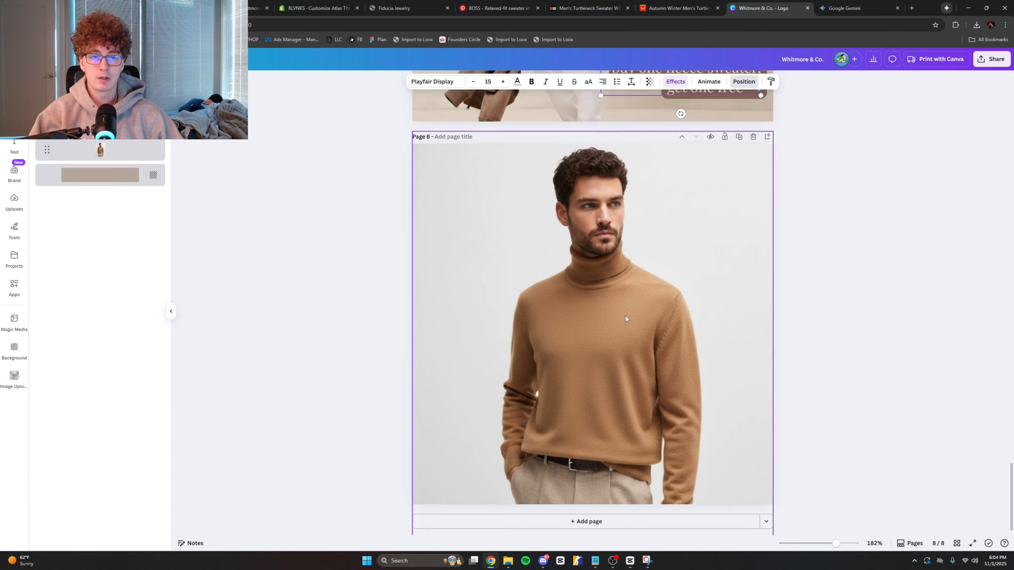
pyautogui.hotkey('ctrl', 'v')
pyautogui.click(399, 368)
pyautogui.moveTo(682, 451); pyautogui.dragTo(557, 300)
# Step: Stretch the pasted caption onto one line across the top of the image and enlarge its text to about size 20.7
pyautogui.click(670, 83)
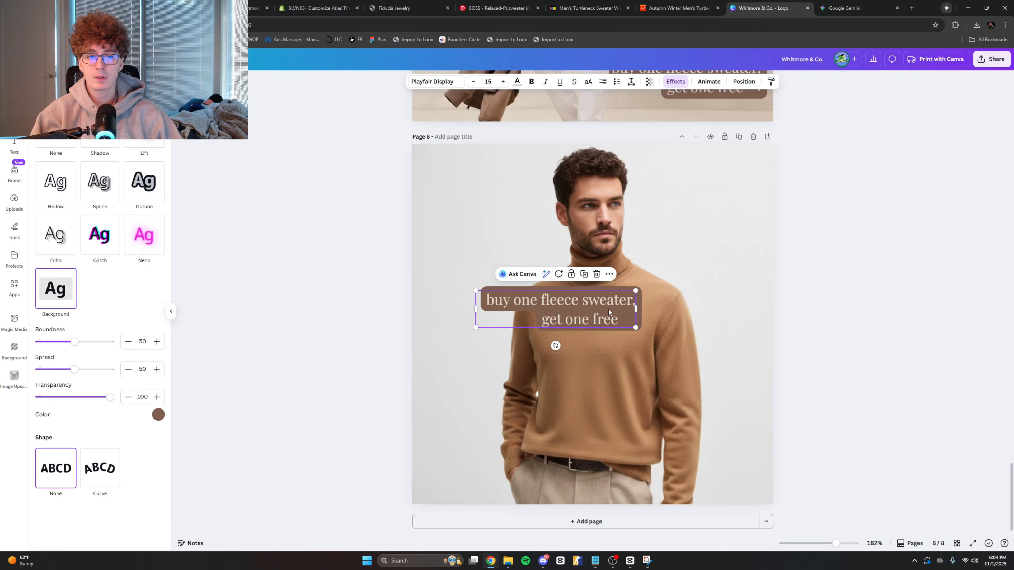
pyautogui.moveTo(636, 309); pyautogui.dragTo(746, 322)
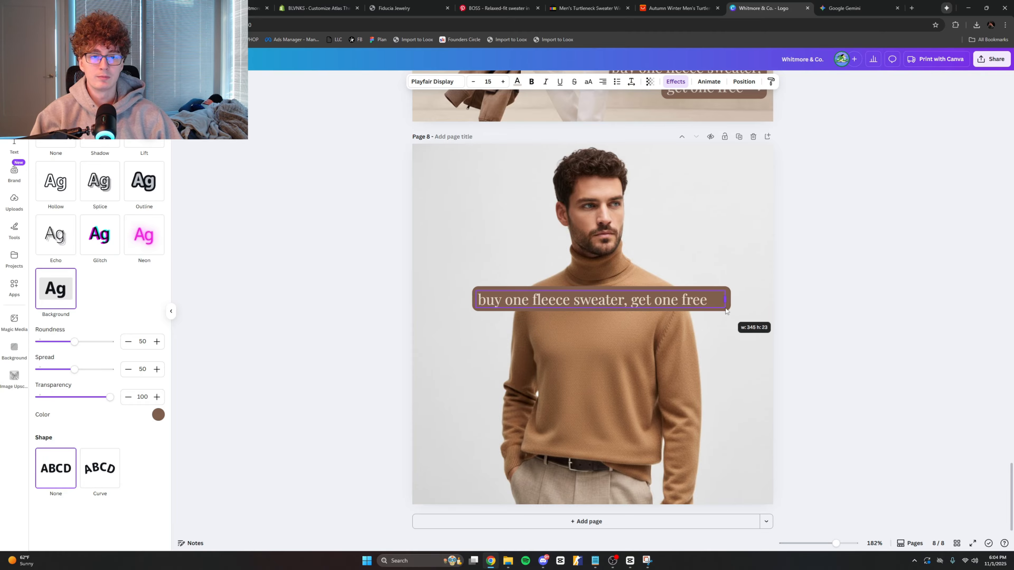
pyautogui.click(317, 254)
pyautogui.moveTo(555, 299); pyautogui.dragTo(538, 185)
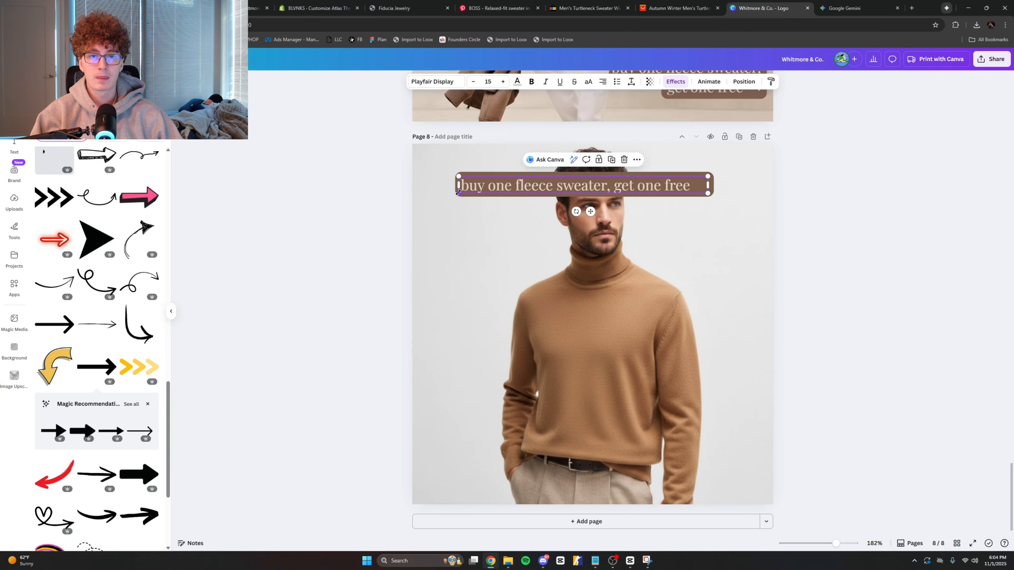
pyautogui.moveTo(458, 194); pyautogui.dragTo(372, 240)
pyautogui.hotkey('ctrl', 'z')
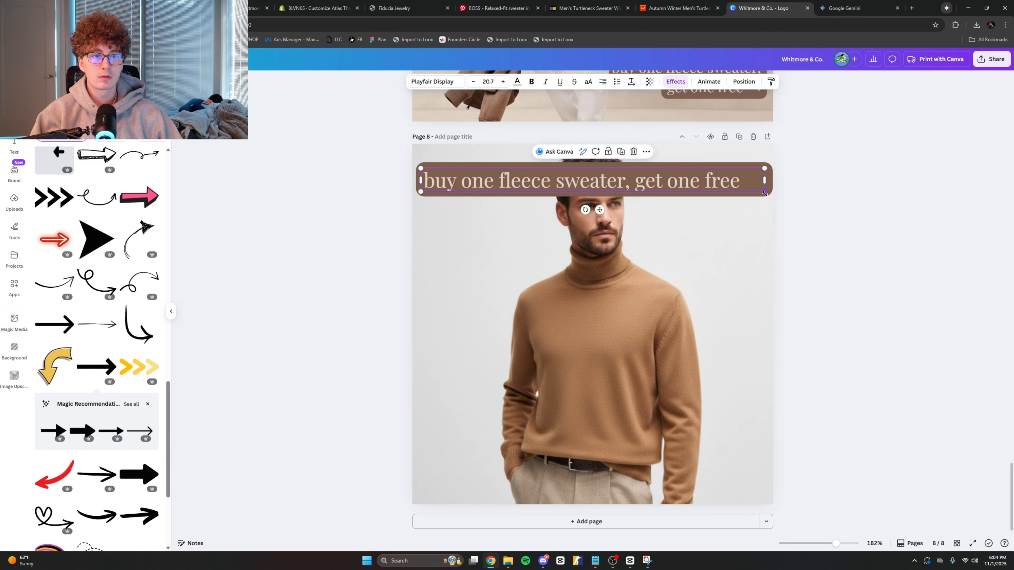
# Step: Narrow the offer caption into three lines beside the model's head and left-align its text
pyautogui.moveTo(763, 185); pyautogui.dragTo(571, 192)
pyautogui.click(295, 204)
pyautogui.click(489, 208)
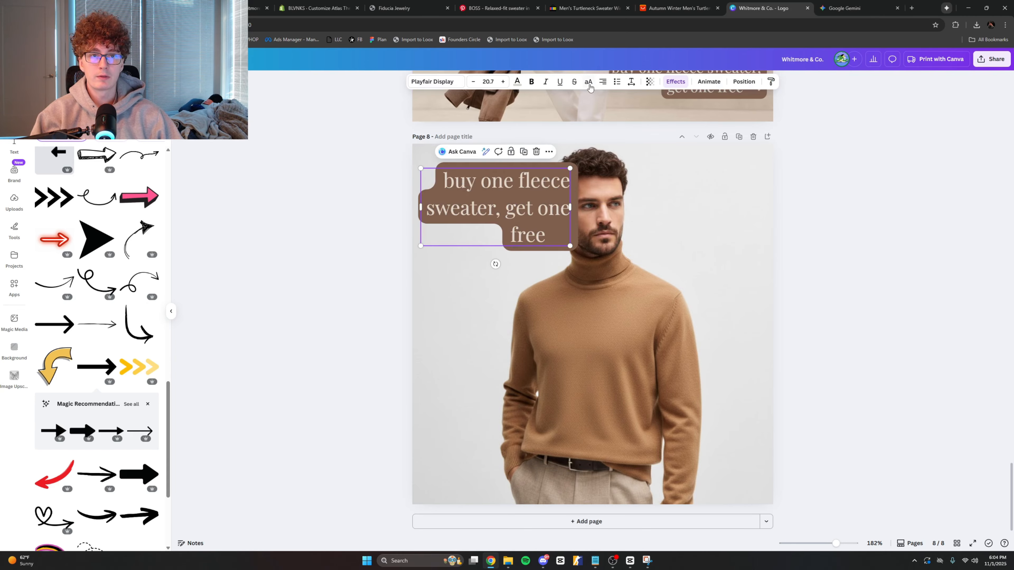
pyautogui.click(603, 84)
pyautogui.click(603, 84)
pyautogui.click(603, 84)
pyautogui.click(604, 83)
pyautogui.click(603, 83)
pyautogui.click(603, 83)
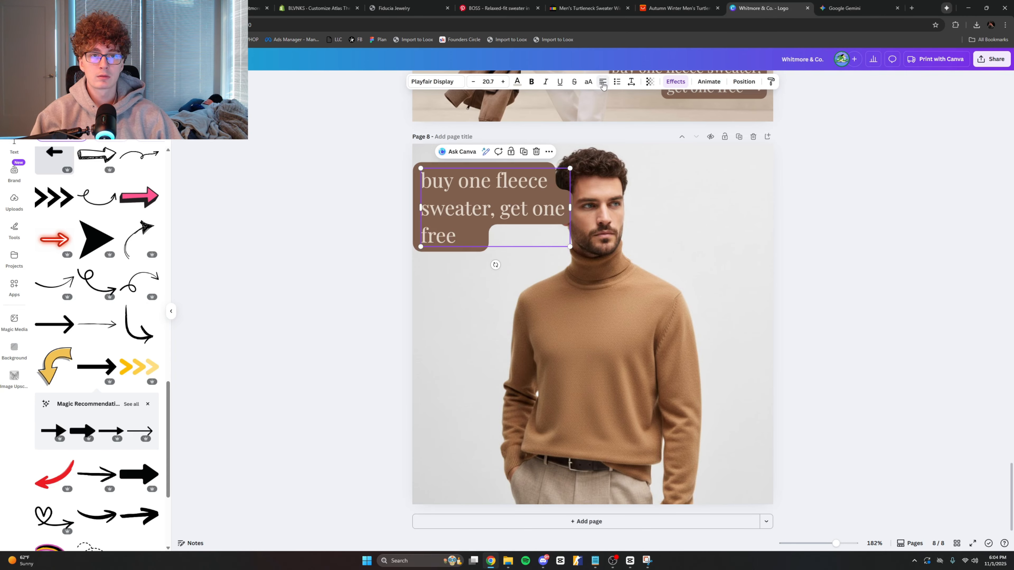
# Step: Shrink the caption text to about size 19 and position it in the image's upper-left corner, clear of the model's head
pyautogui.click(376, 205)
pyautogui.click(483, 212)
pyautogui.moveTo(570, 247); pyautogui.dragTo(523, 213)
pyautogui.click(377, 199)
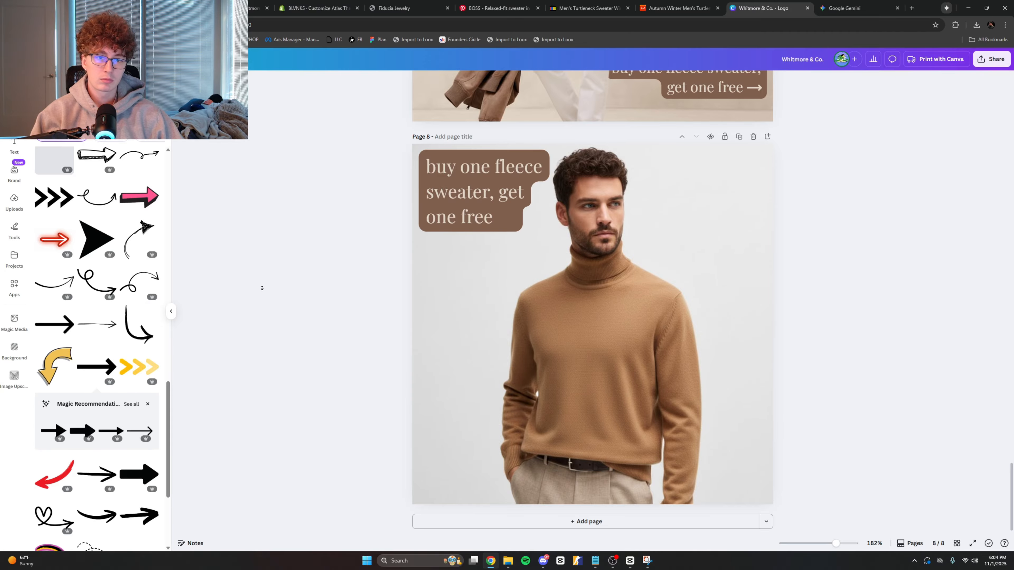
# Step: Replace the caption text on page 8 with a quote beginning "i waited 2 years to start dressing old money."
pyautogui.doubleClick(454, 185)
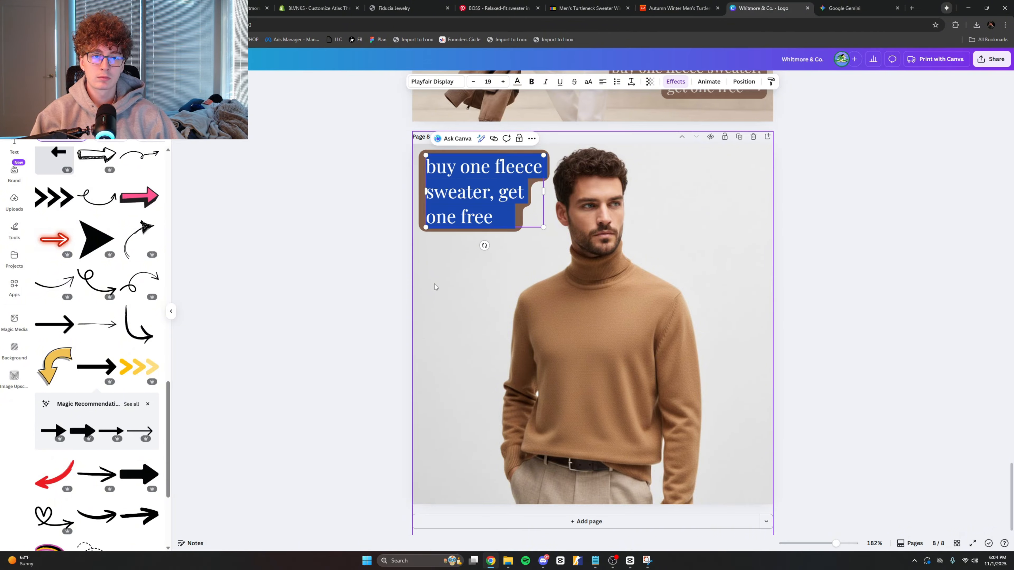
pyautogui.press('BackSpace')
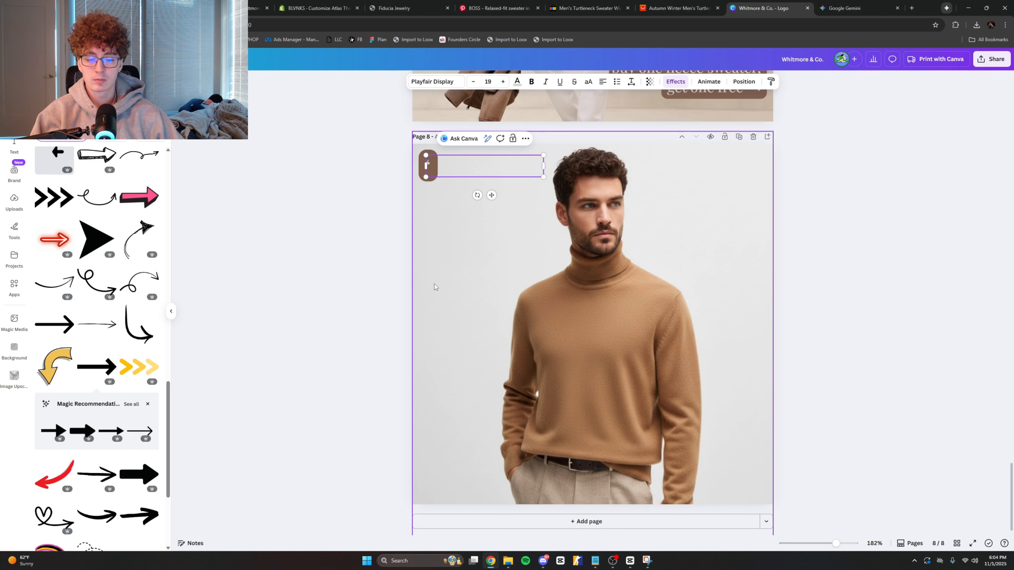
pyautogui.write('fi way')
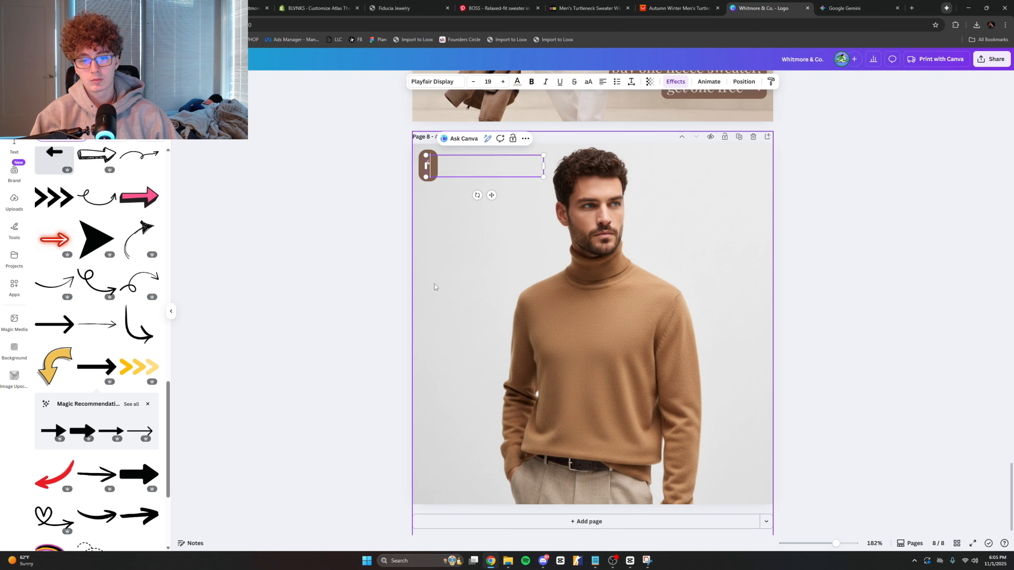
pyautogui.press('BackSpace')
pyautogui.write('ited ')
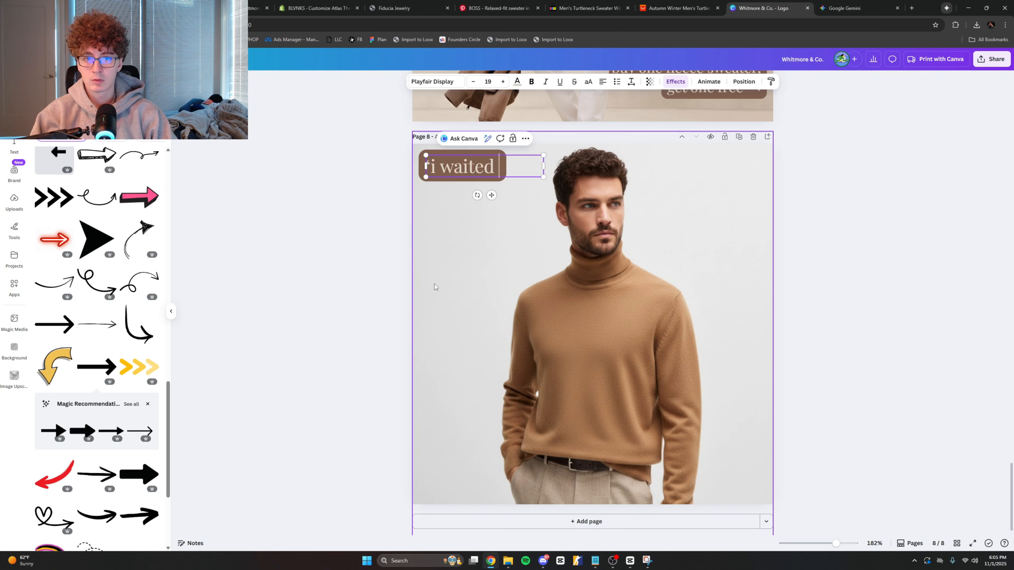
pyautogui.write('2 years to start d')
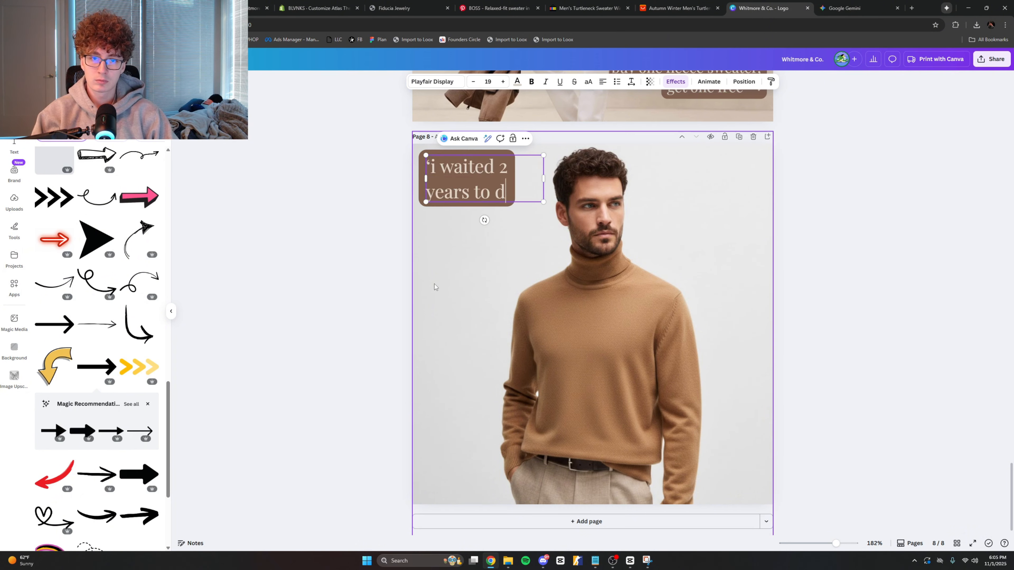
pyautogui.write('ressing o')
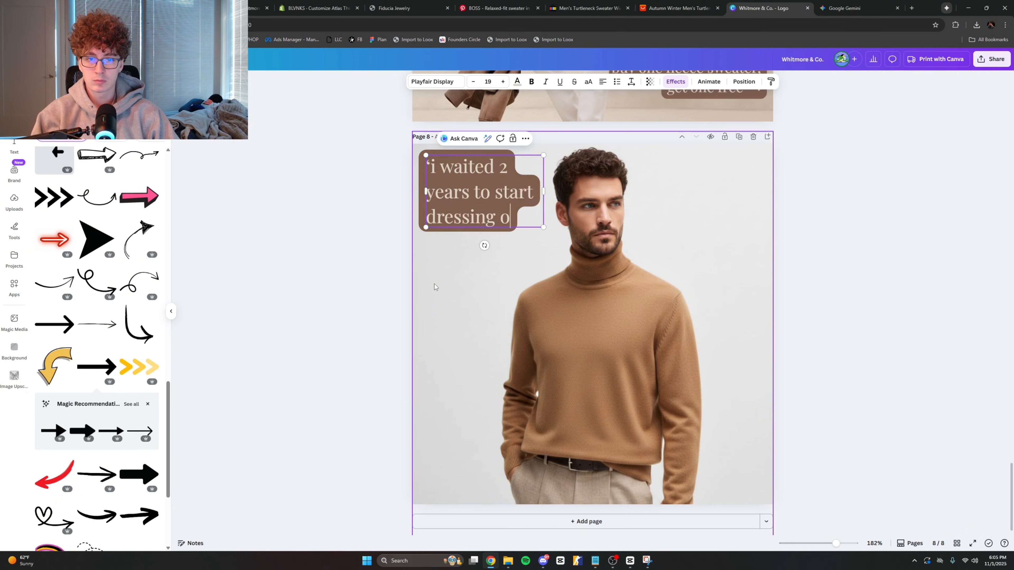
pyautogui.write('ld money. ')
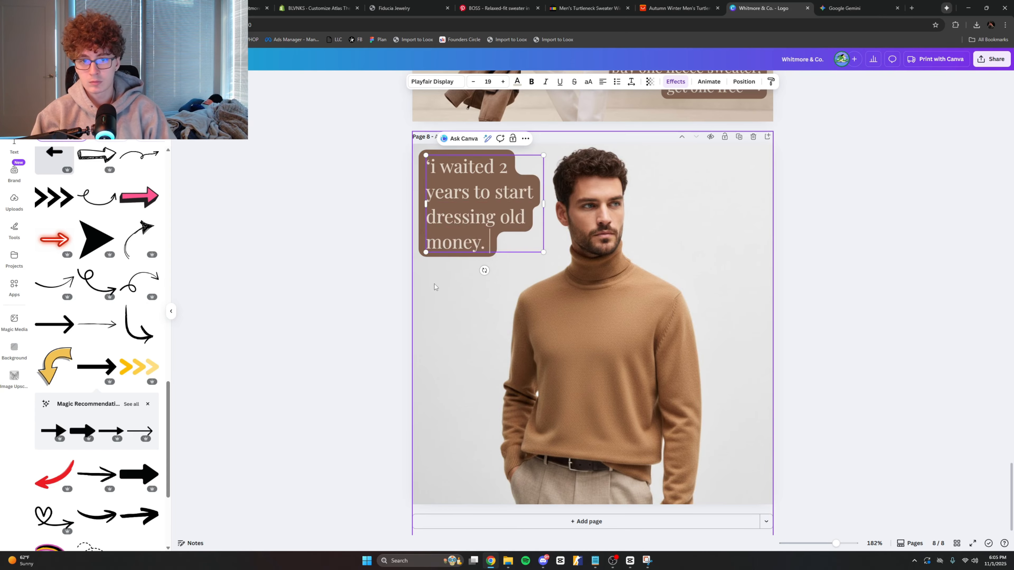
# Step: Continue the quote with "now, i'll never go back." and enclose the whole caption in double quotation marks
pyautogui.write("now, i'll never ")
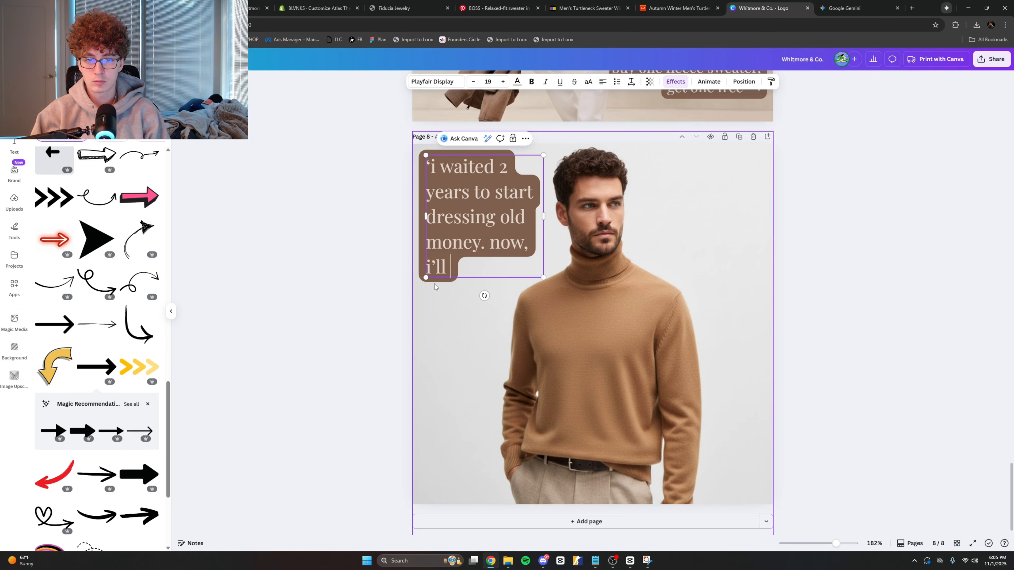
pyautogui.write('hgo')
pyautogui.press('BackSpace')
pyautogui.press('BackSpace')
pyautogui.press('BackSpace')
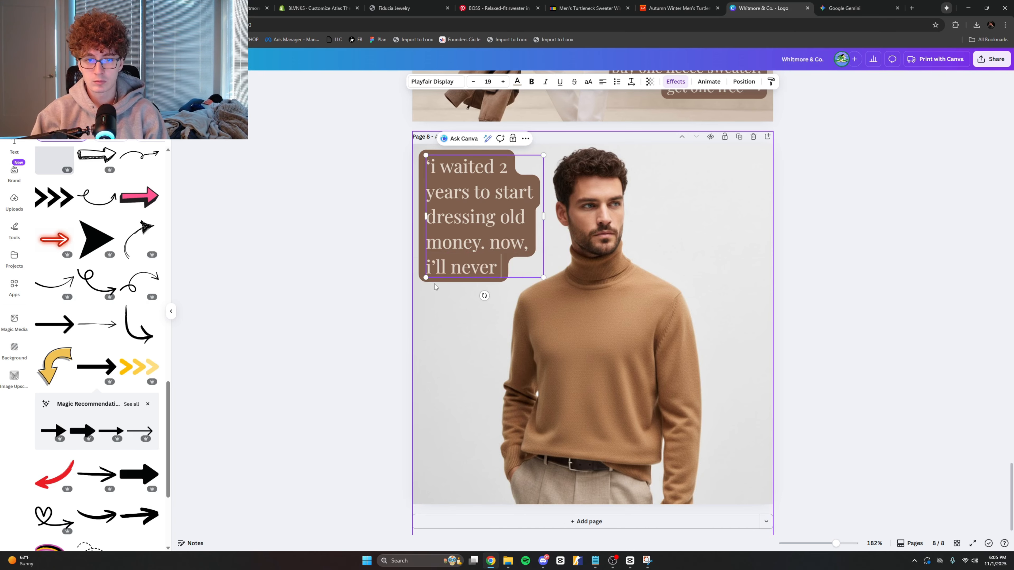
pyautogui.write('go backl')
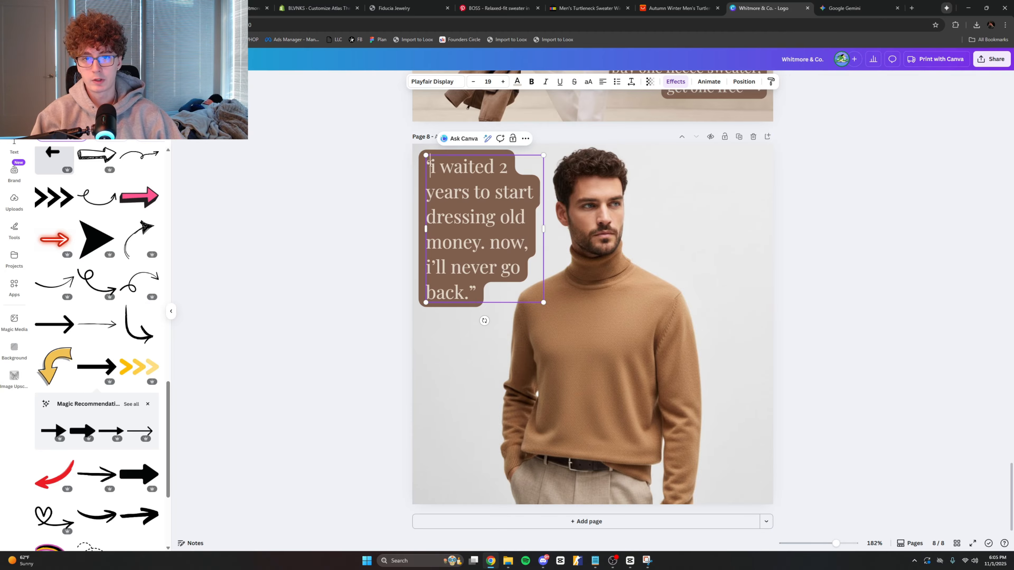
pyautogui.press('BackSpace')
pyautogui.write('“')
pyautogui.click(297, 194)
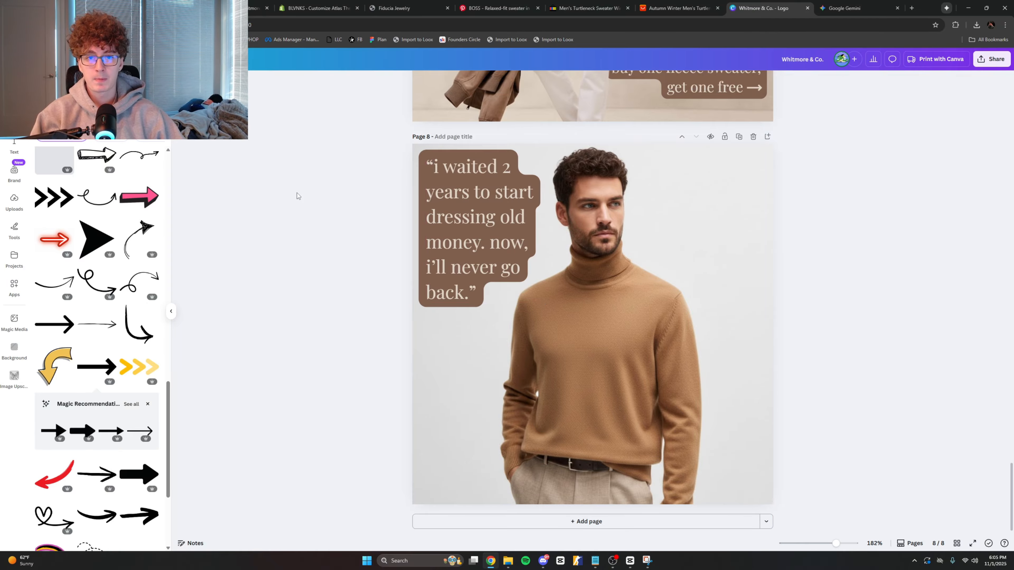
# Step: Nudge the quote caption slightly inward from the image's upper-left corner
pyautogui.click(440, 245)
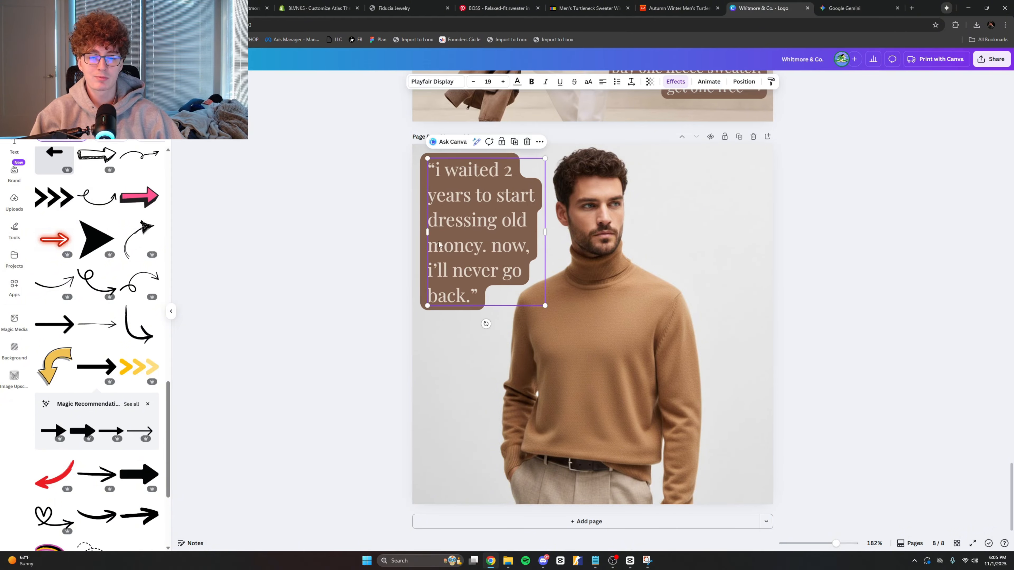
pyautogui.click(384, 239)
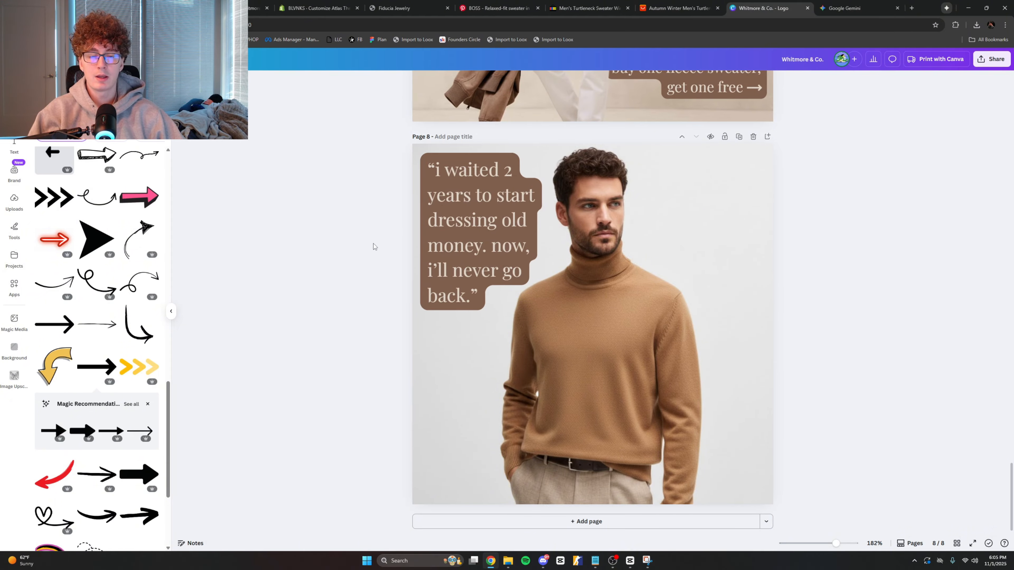
pyautogui.scroll(9, 373, 243)
pyautogui.scroll(-7, 369, 272)
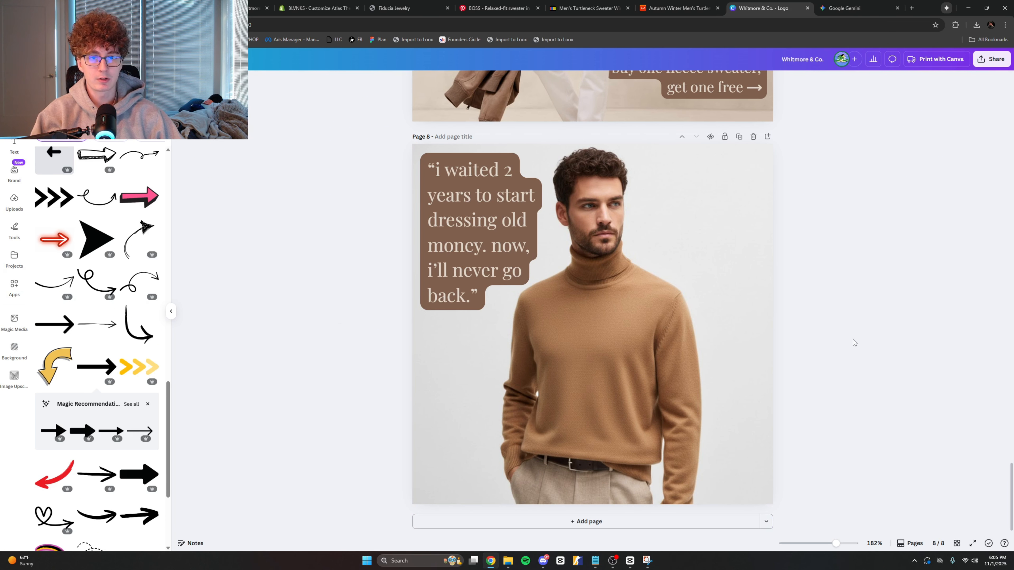
# Step: Place a right-aligned duplicate of the quote caption in the image's upper-right corner, level with the original
pyautogui.click(451, 249)
pyautogui.moveTo(510, 255); pyautogui.dragTo(713, 330)
pyautogui.doubleClick(714, 330)
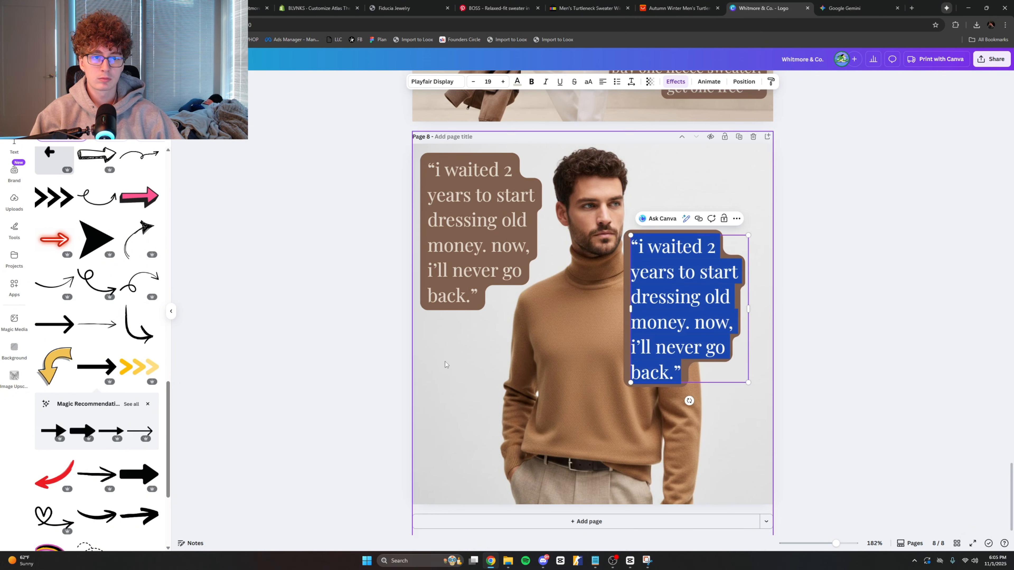
pyautogui.click(602, 82)
pyautogui.click(603, 81)
pyautogui.click(603, 82)
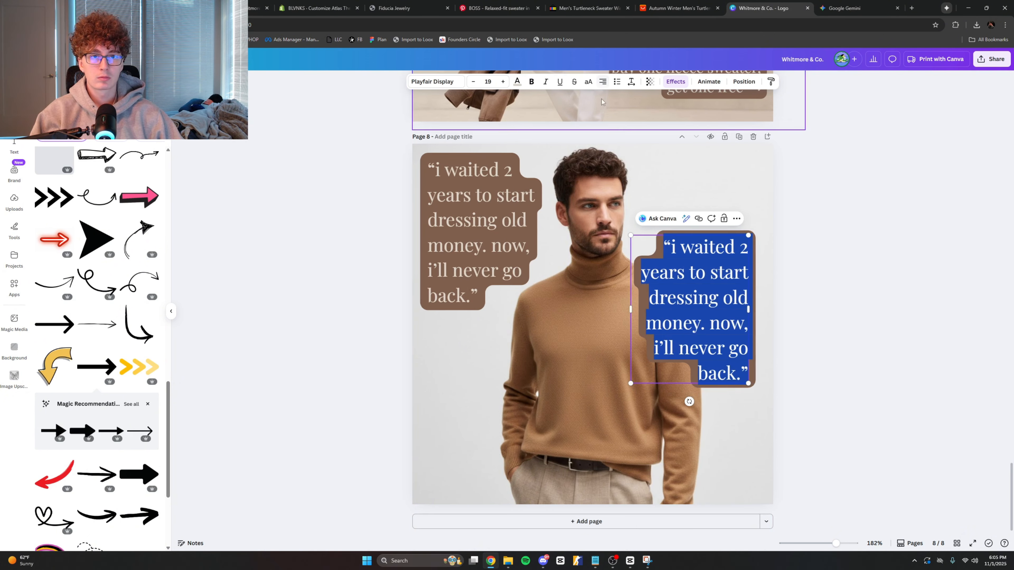
pyautogui.click(826, 279)
pyautogui.moveTo(717, 305); pyautogui.dragTo(728, 230)
# Step: Replace the duplicate caption's text with "buy one get one free"
pyautogui.doubleClick(727, 230)
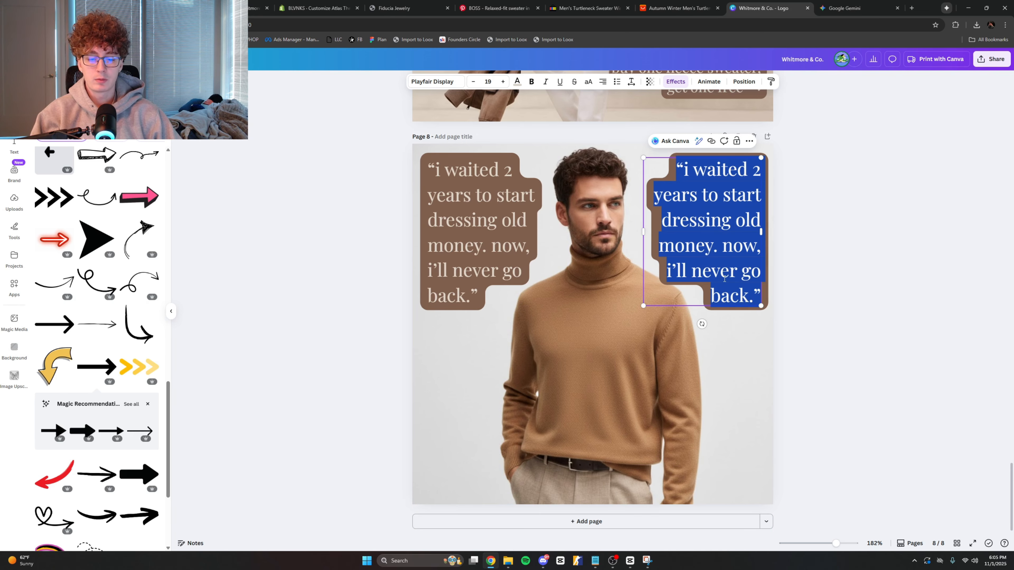
pyautogui.write('buy one get o')
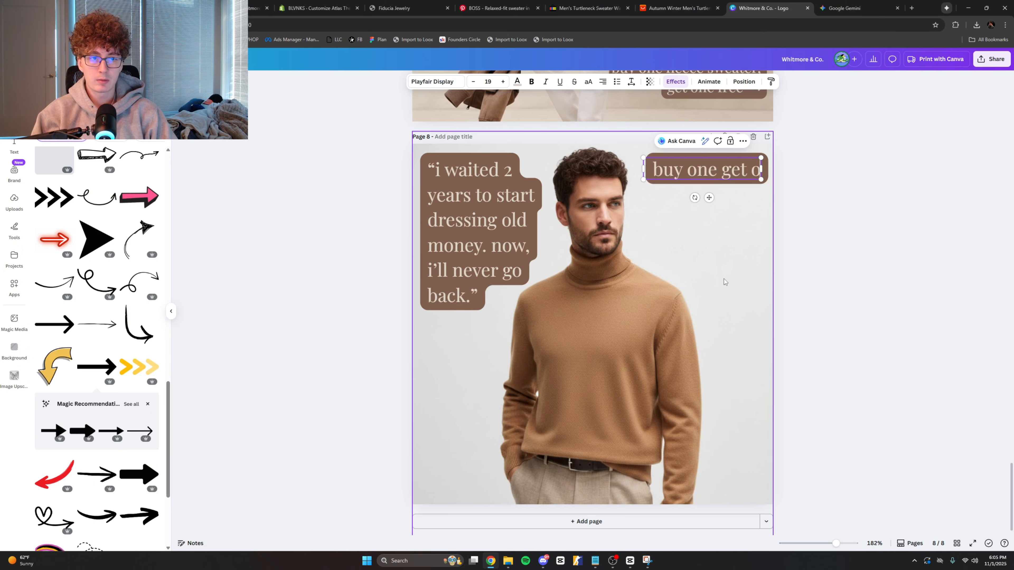
pyautogui.write('ne free')
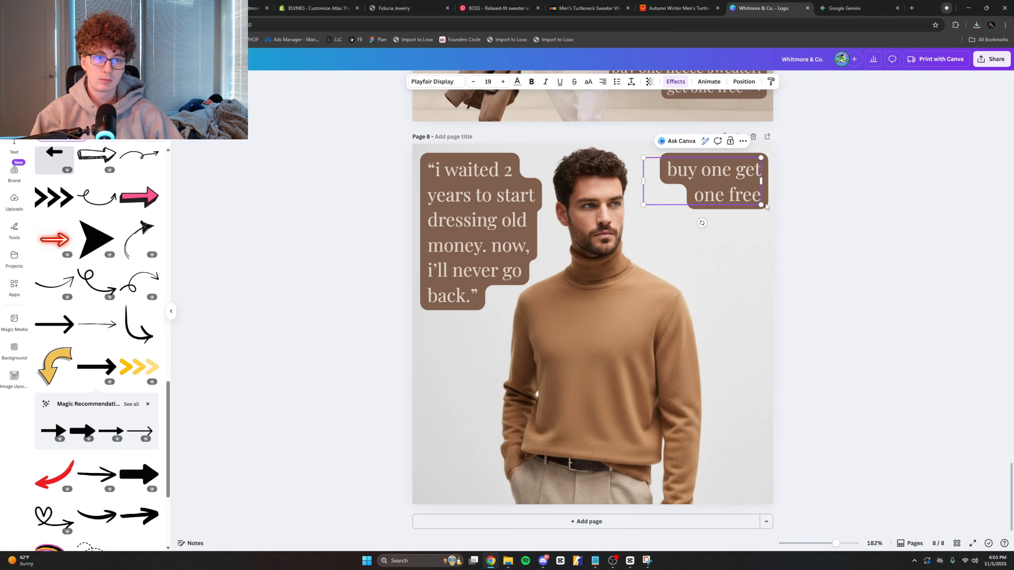
pyautogui.write(' flee')
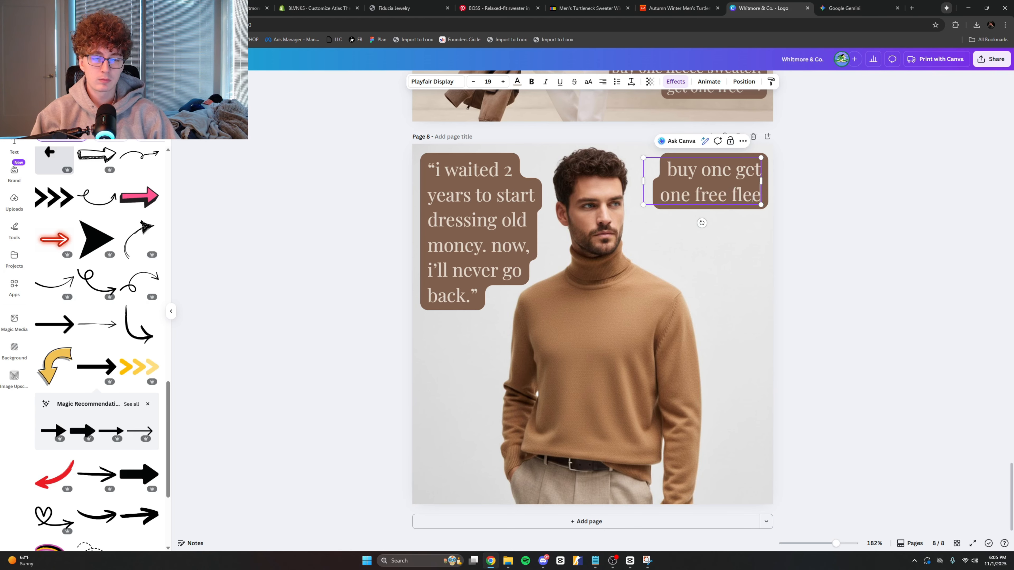
pyautogui.press('BackSpace')
pyautogui.press('BackSpace')
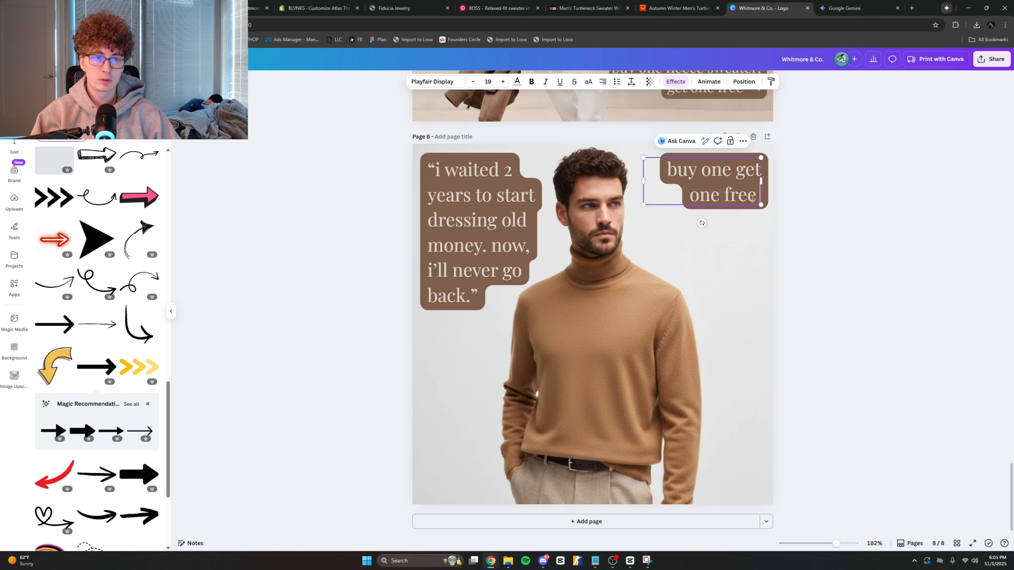
pyautogui.press('BackSpace')
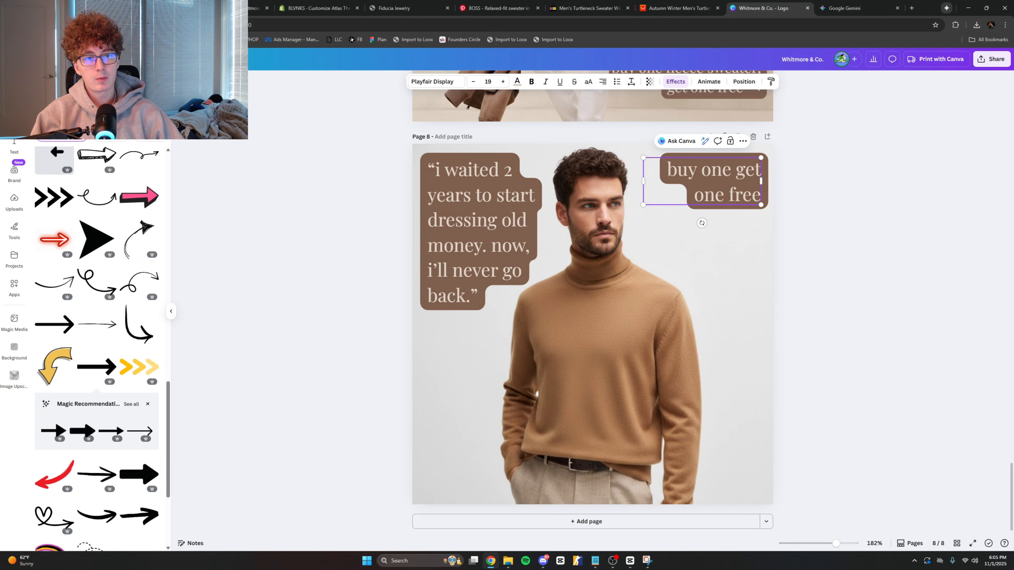
# Step: Reword the offer caption on the brown turtleneck image as "buy one fleece lined knit old money sweater, get one completely free."
pyautogui.moveTo(736, 171); pyautogui.dragTo(759, 202)
pyautogui.write('fleec')
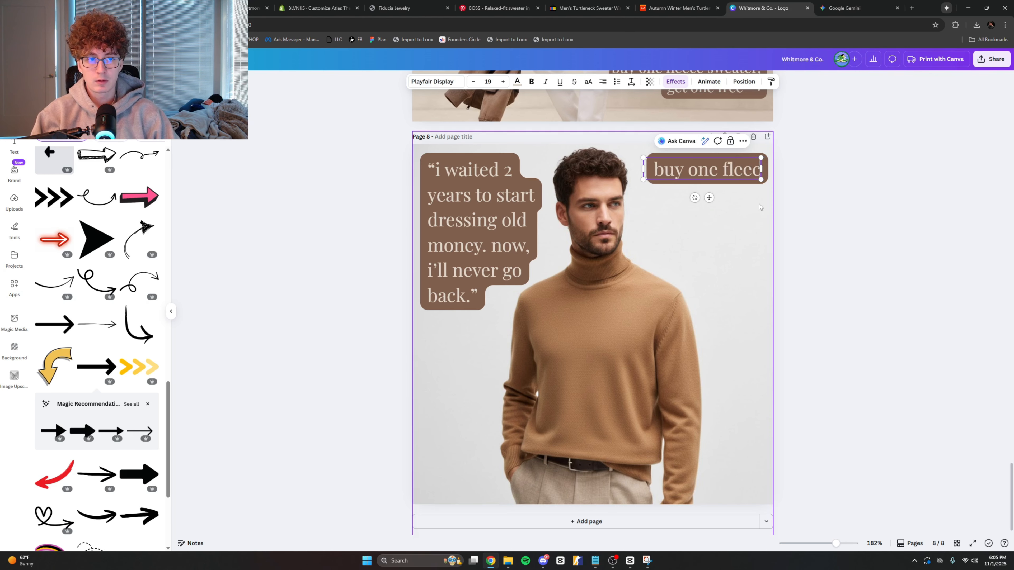
pyautogui.write('e lined')
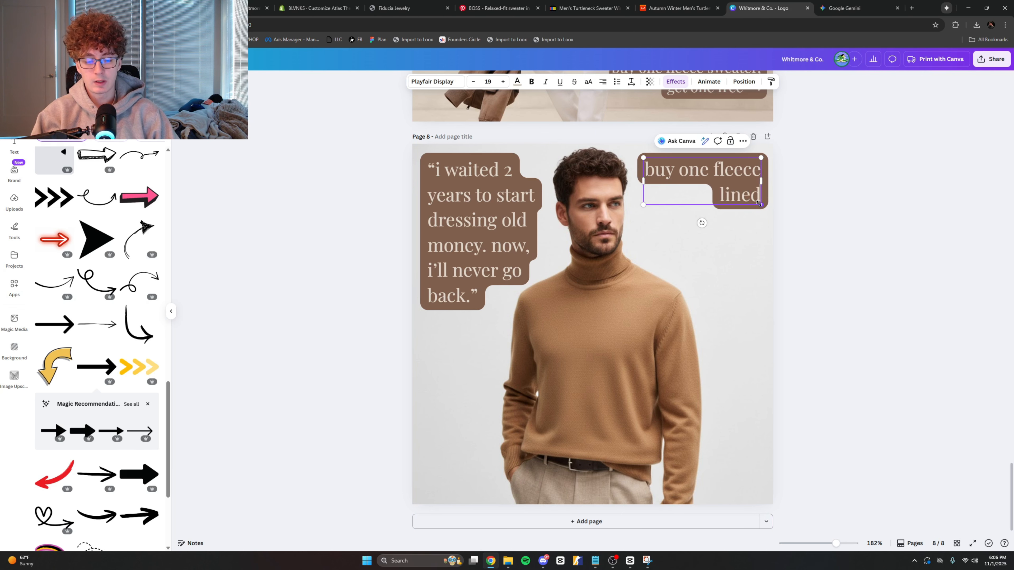
pyautogui.write(' knit old m')
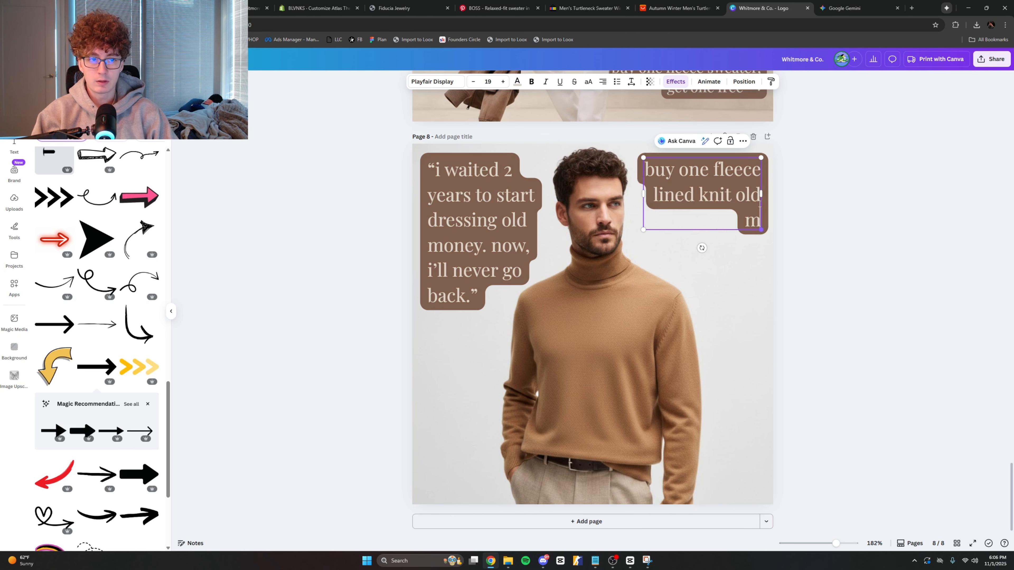
pyautogui.write('oney sweater')
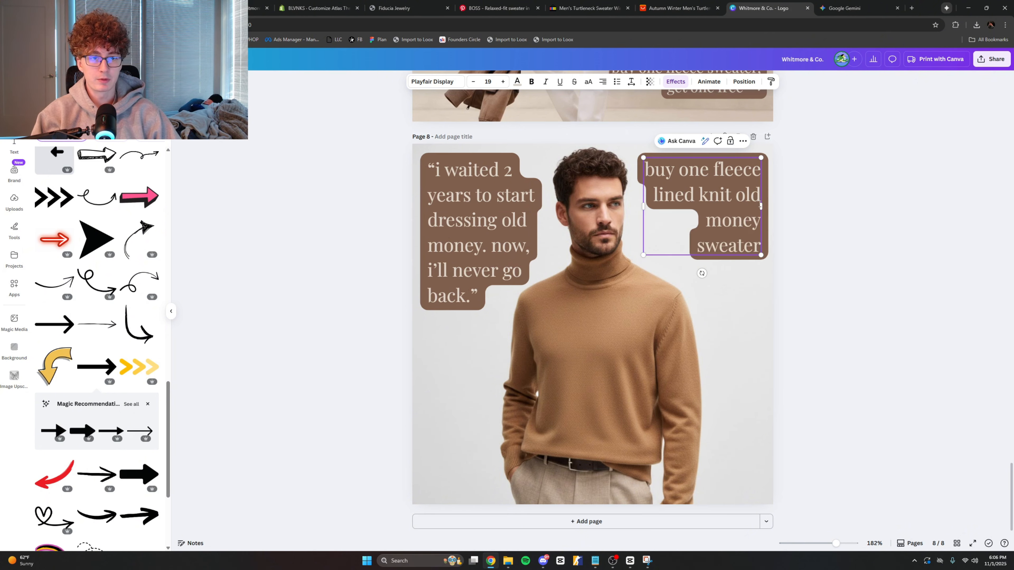
pyautogui.write(', get one')
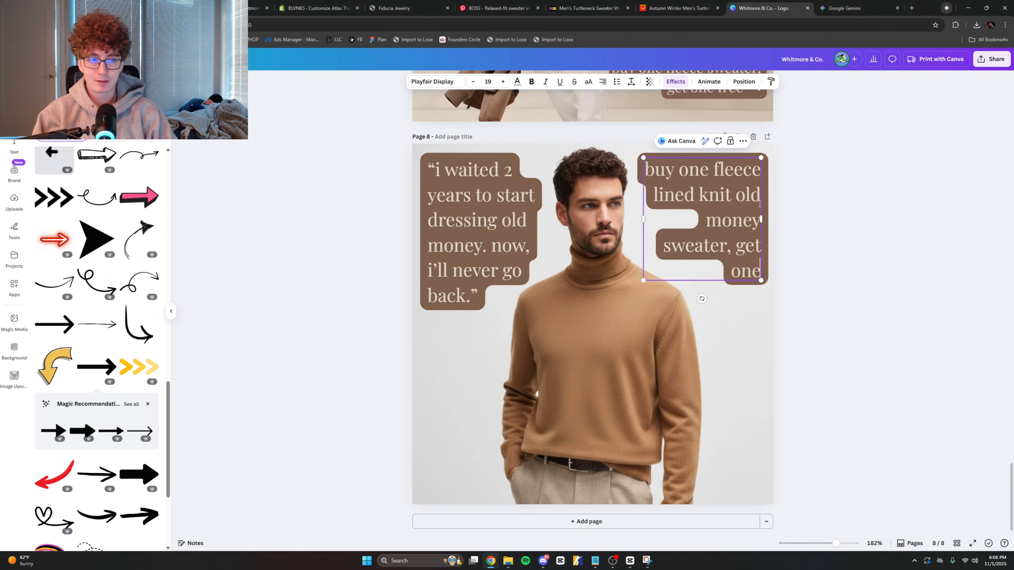
pyautogui.write(' completely free.')
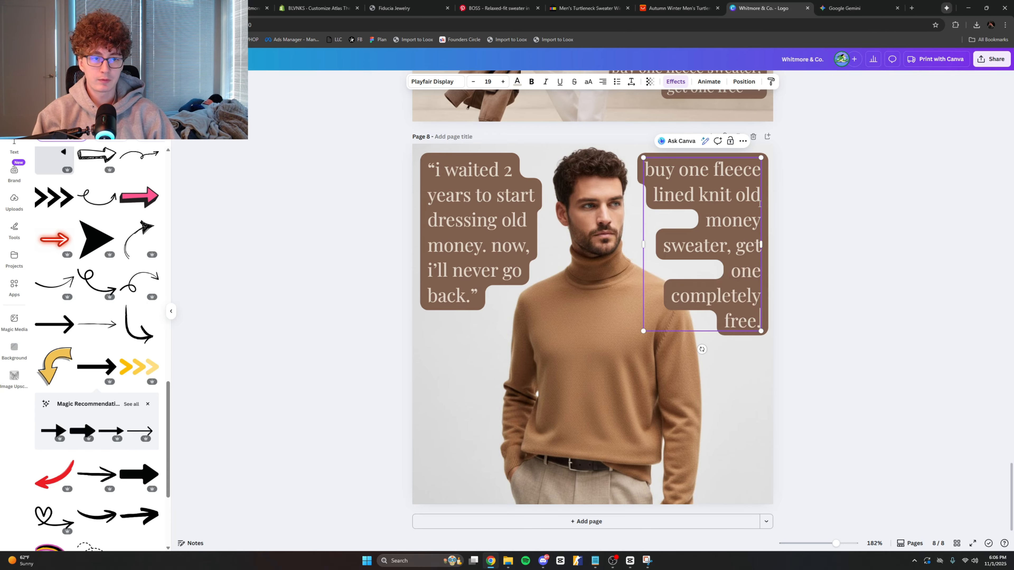
# Step: Scale the offer caption to a font size of 12.4 on three lines and place it snugly in the image's upper-right corner
pyautogui.moveTo(641, 252); pyautogui.dragTo(638, 220)
pyautogui.click(855, 256)
pyautogui.scroll(1, 352, 282)
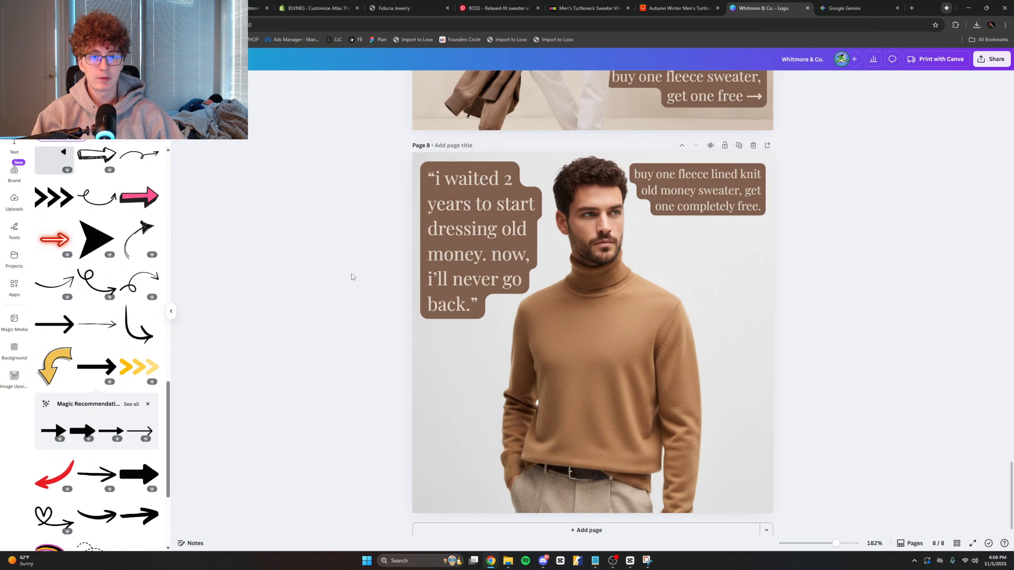
pyautogui.click(473, 240)
pyautogui.click(664, 194)
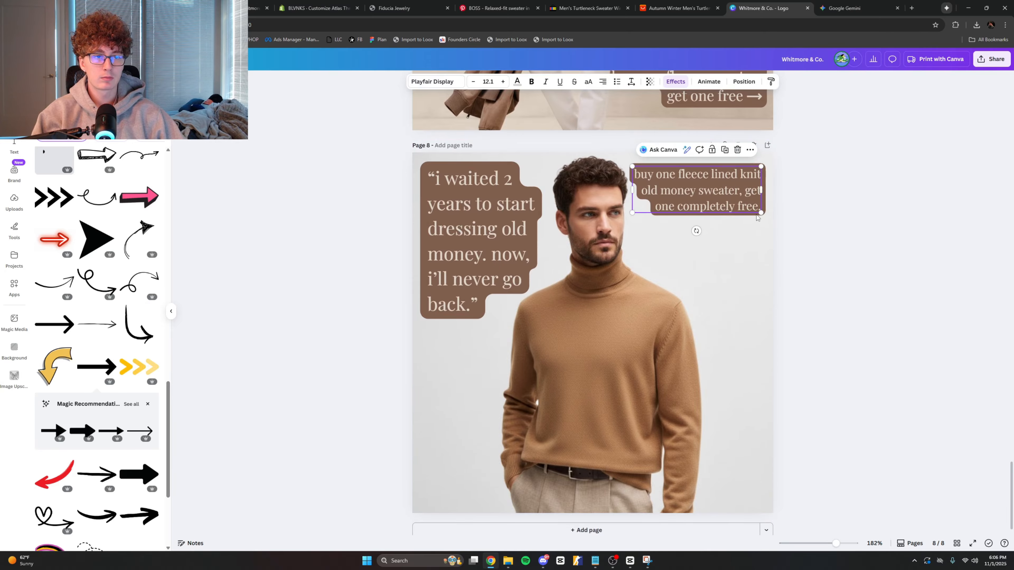
pyautogui.moveTo(760, 213); pyautogui.dragTo(764, 215)
pyautogui.moveTo(729, 201); pyautogui.dragTo(761, 204)
pyautogui.click(885, 275)
# Step: Italicize the words "completely free." in the offer caption
pyautogui.click(719, 195)
pyautogui.click(687, 169)
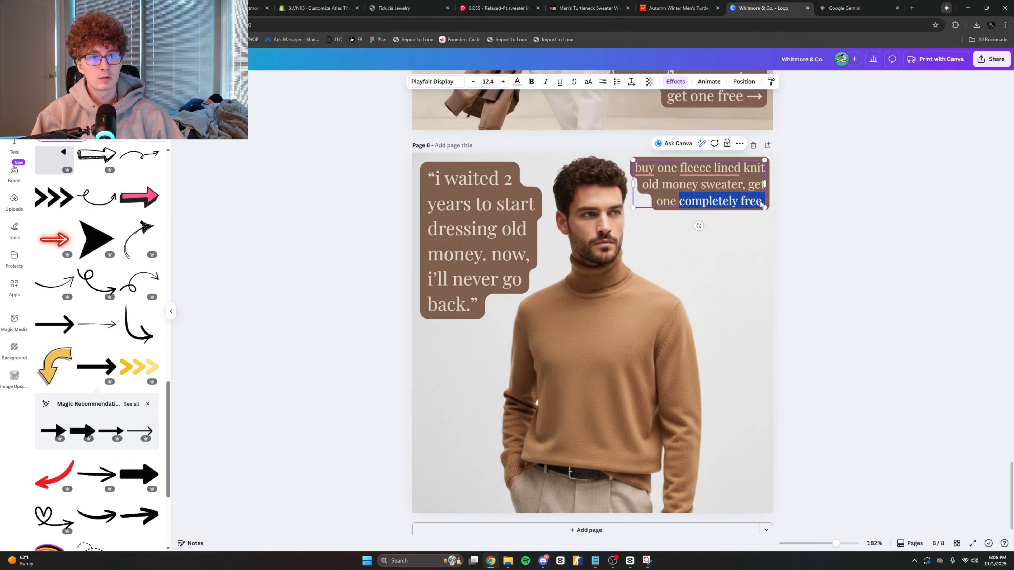
pyautogui.click(545, 81)
pyautogui.click(345, 214)
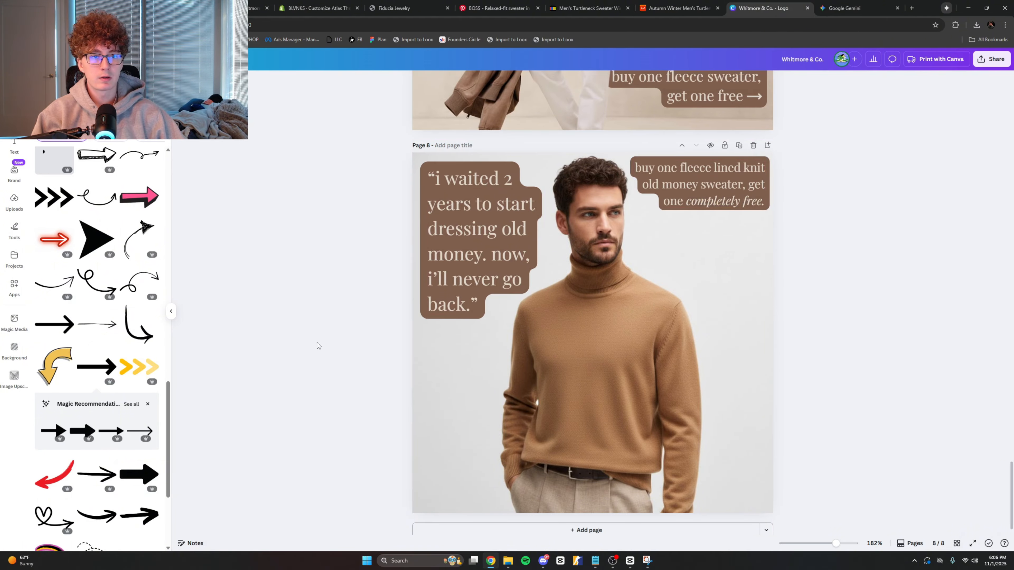
# Step: Compare the captions and layout of the black turtleneck image on page 7 with the brown turtleneck image on page 8
pyautogui.scroll(-1, 287, 428)
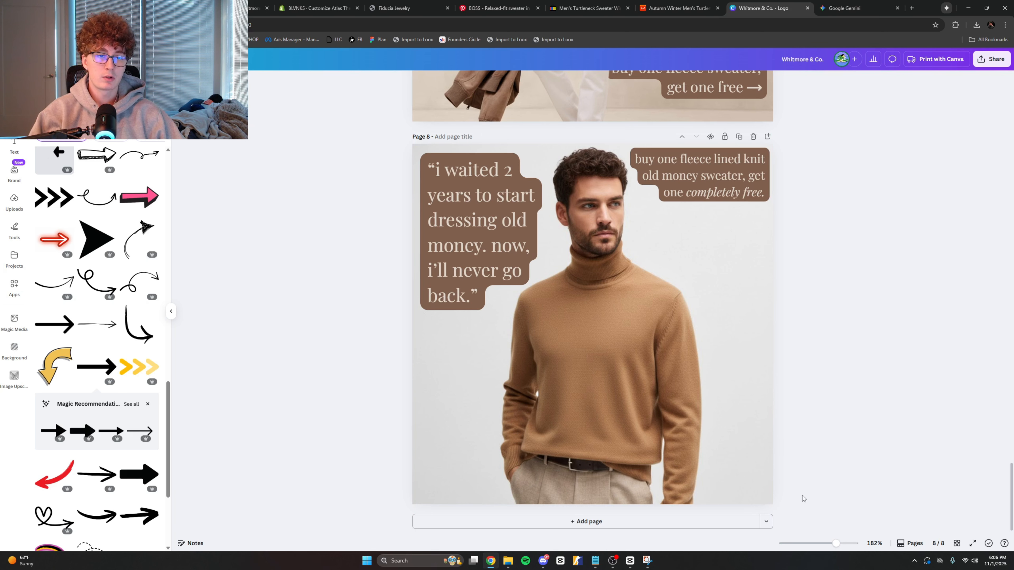
pyautogui.moveTo(835, 547)
pyautogui.mouseDown()
pyautogui.moveTo(825, 547)
pyautogui.moveTo(838, 545)
pyautogui.mouseUp()
pyautogui.scroll(-1, 791, 484)
pyautogui.scroll(-3, 758, 440)
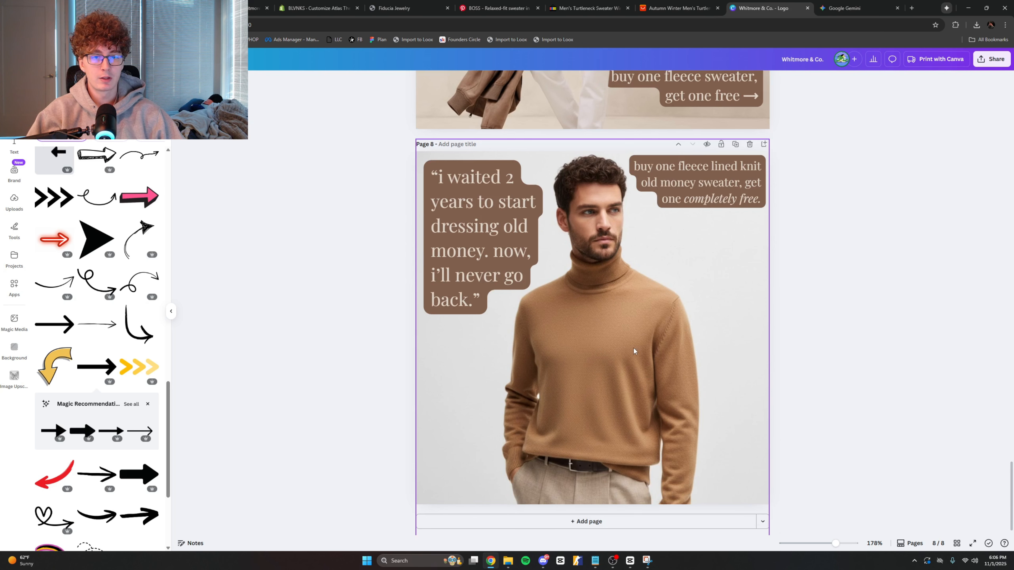
pyautogui.scroll(9, 634, 351)
pyautogui.scroll(-10, 351, 371)
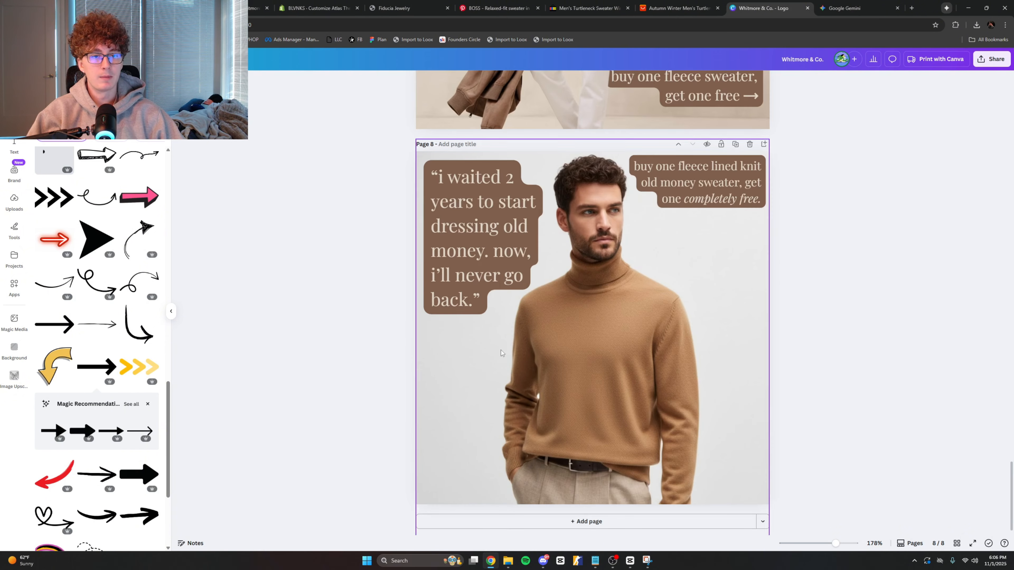
pyautogui.scroll(9, 836, 374)
pyautogui.scroll(-4, 836, 374)
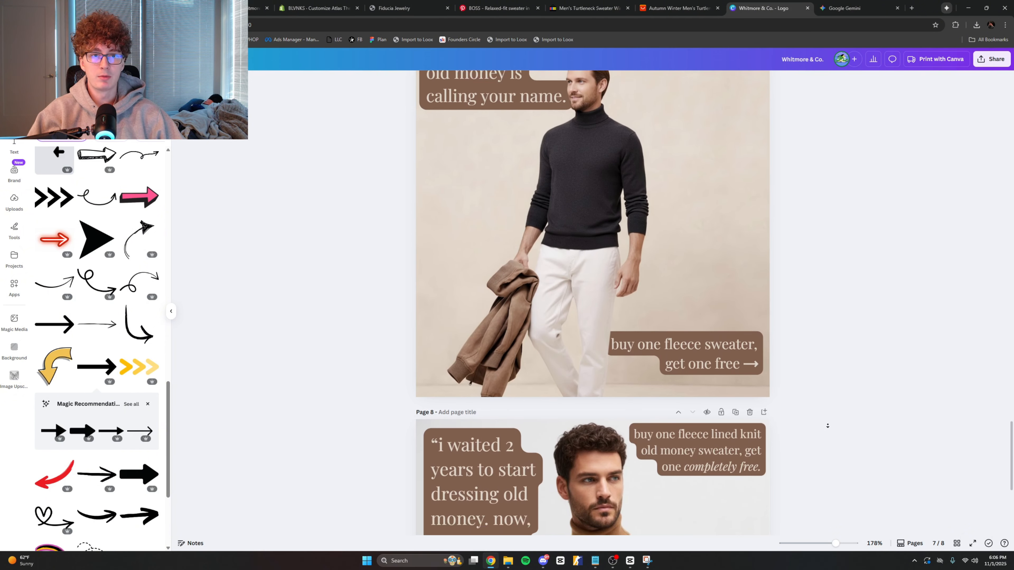
pyautogui.scroll(-3, 827, 426)
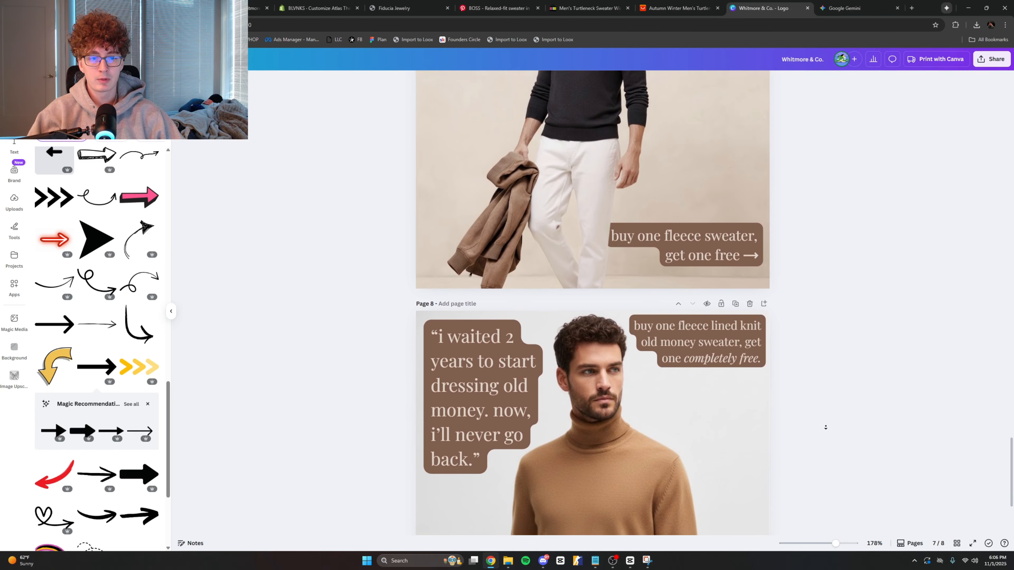
pyautogui.scroll(-1, 826, 427)
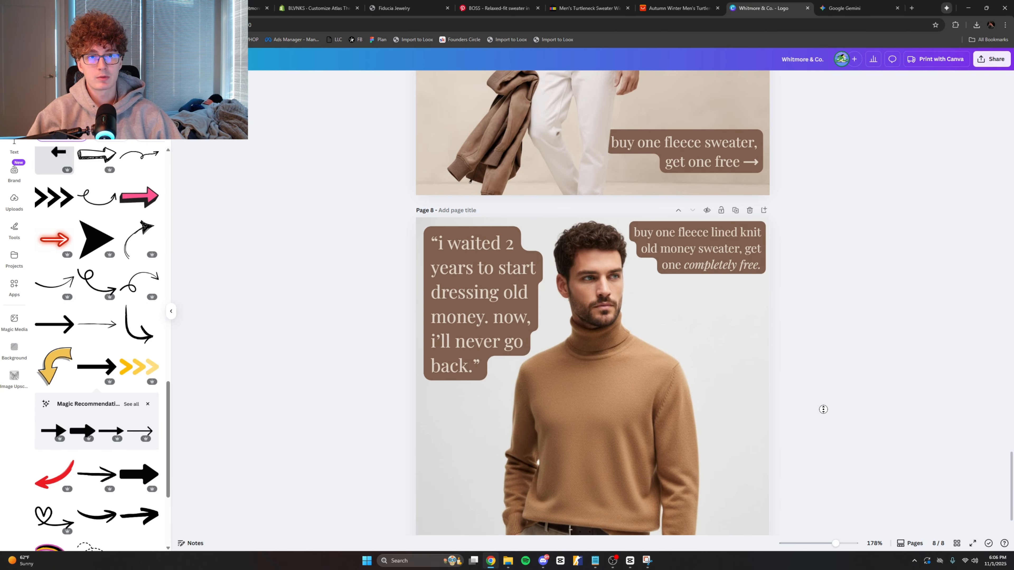
pyautogui.scroll(3, 823, 399)
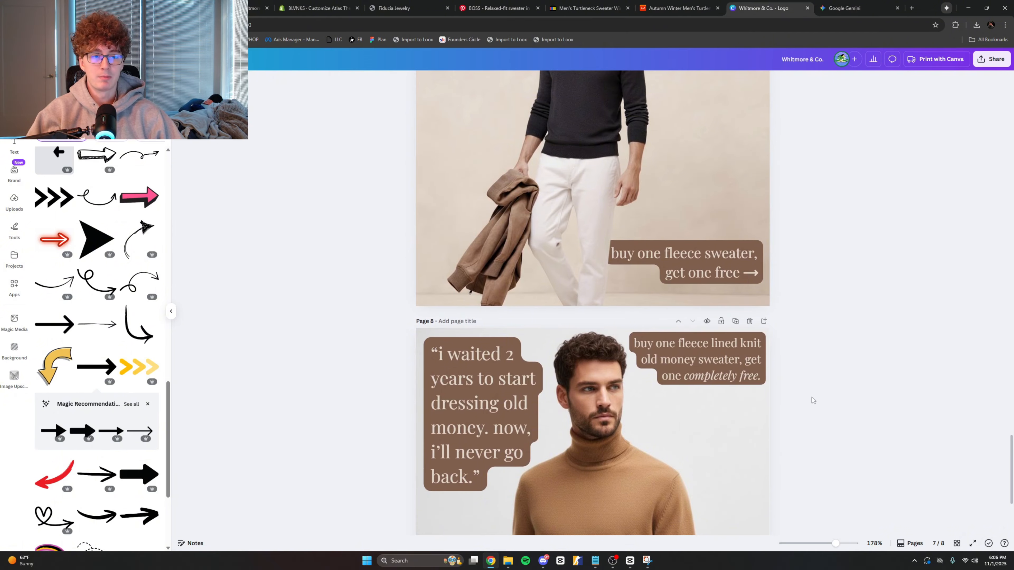
pyautogui.scroll(-5, 813, 401)
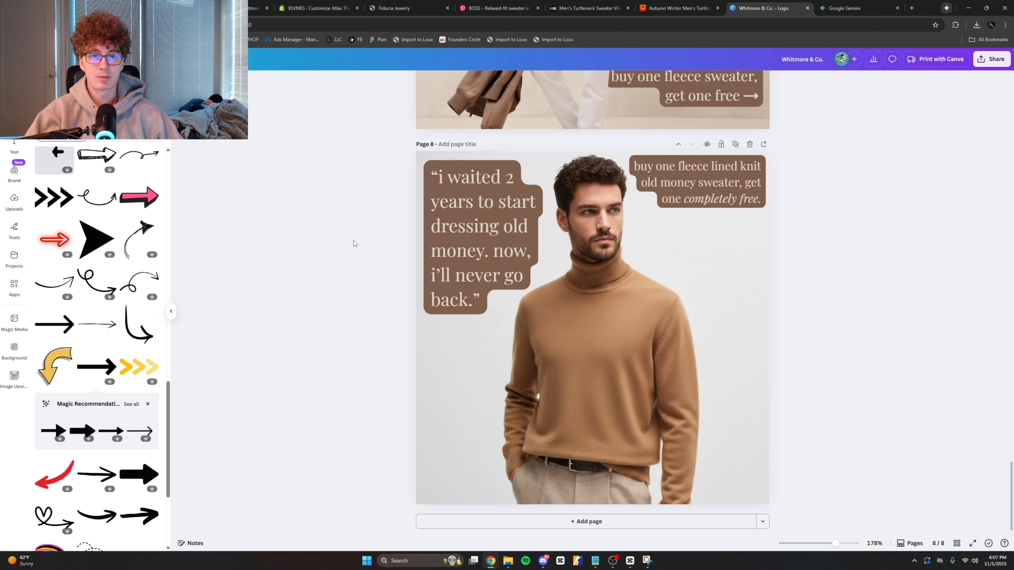
pyautogui.scroll(8, 347, 280)
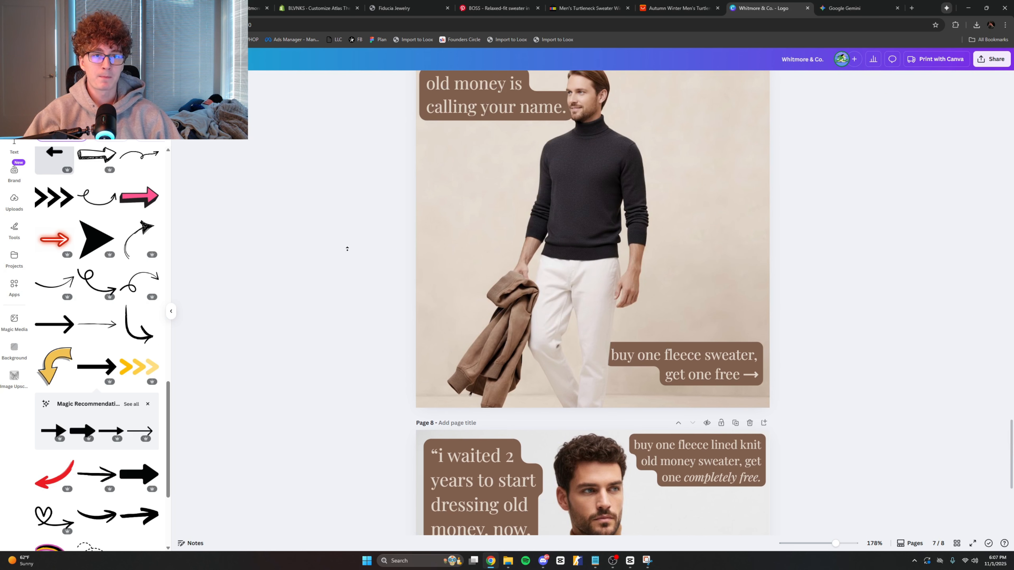
pyautogui.scroll(-8, 348, 279)
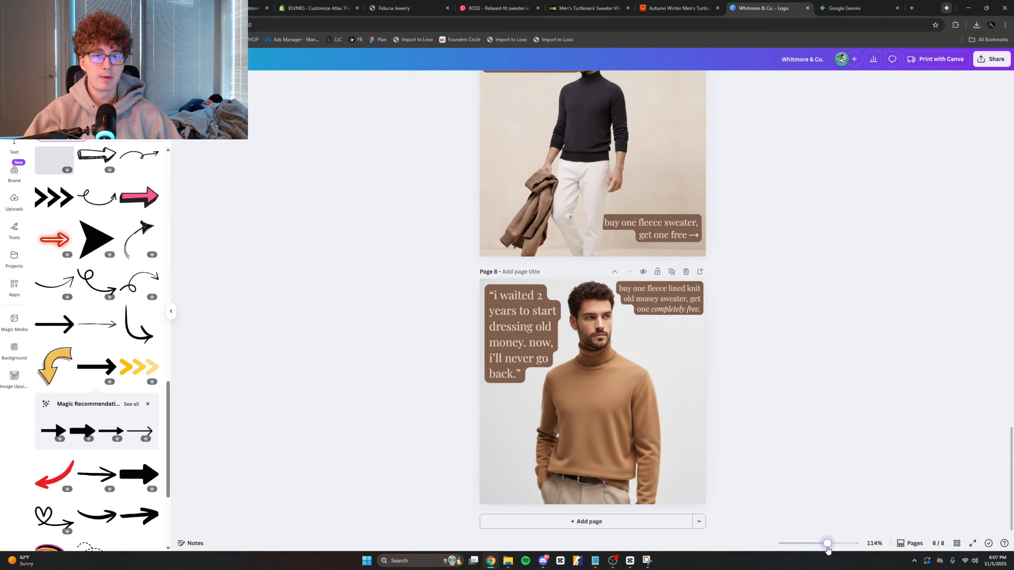
# Step: Review both captioned turtleneck images together at a reduced scale and again enlarged, checking the hook and offer wording on each
pyautogui.moveTo(835, 544); pyautogui.dragTo(828, 544)
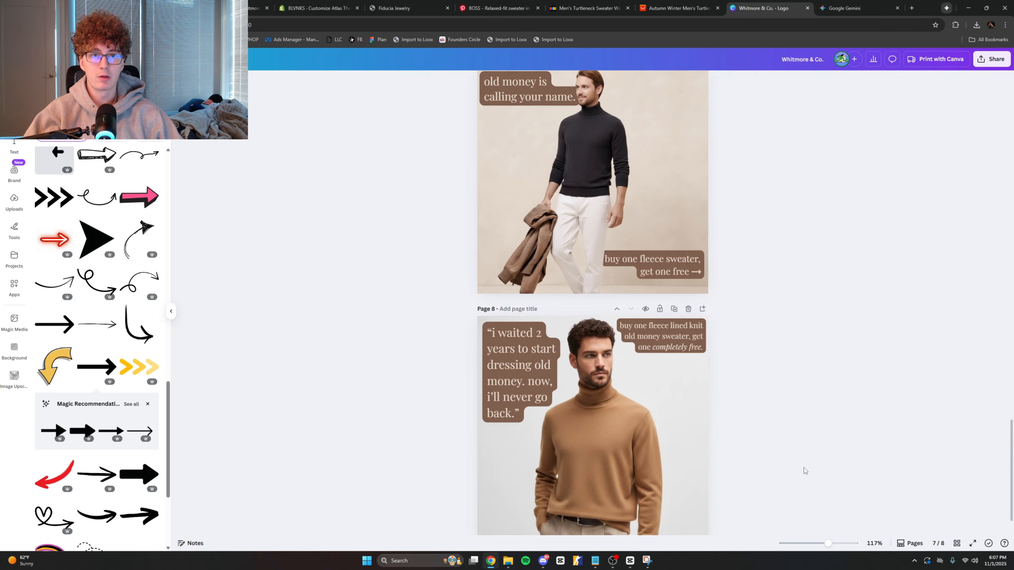
pyautogui.scroll(-1, 802, 473)
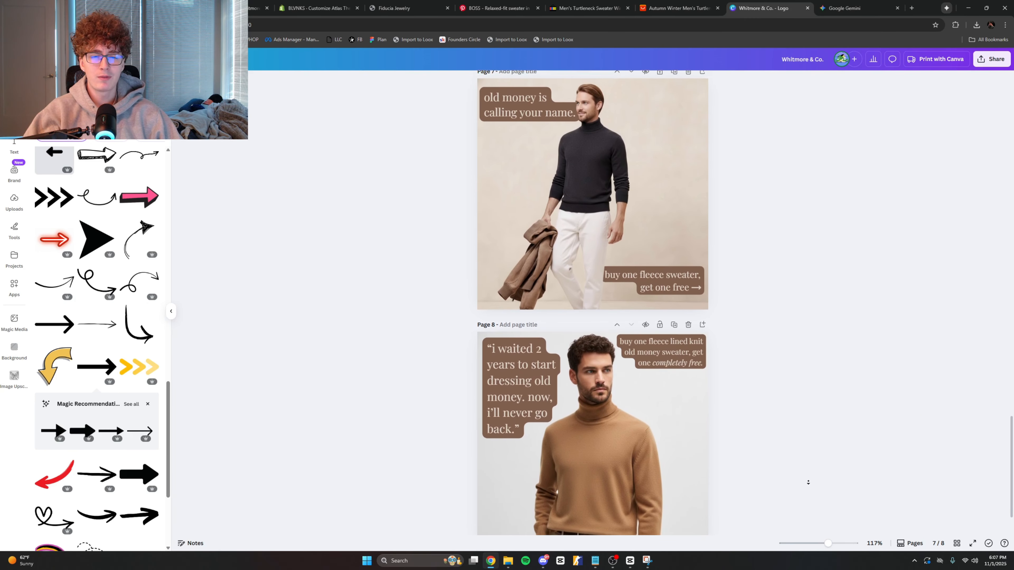
pyautogui.scroll(-2, 808, 479)
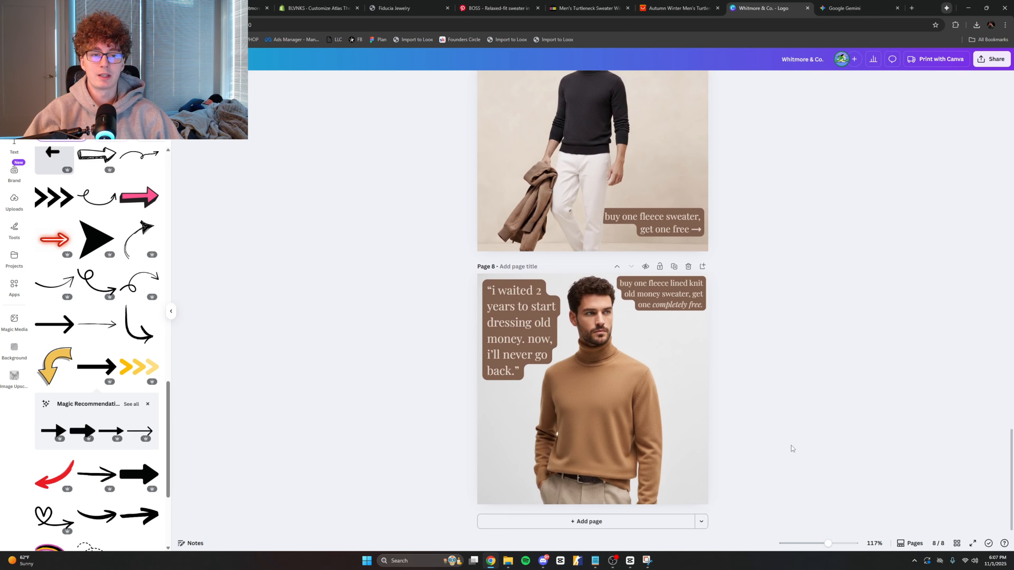
pyautogui.moveTo(828, 544); pyautogui.dragTo(835, 544)
pyautogui.scroll(-3, 814, 424)
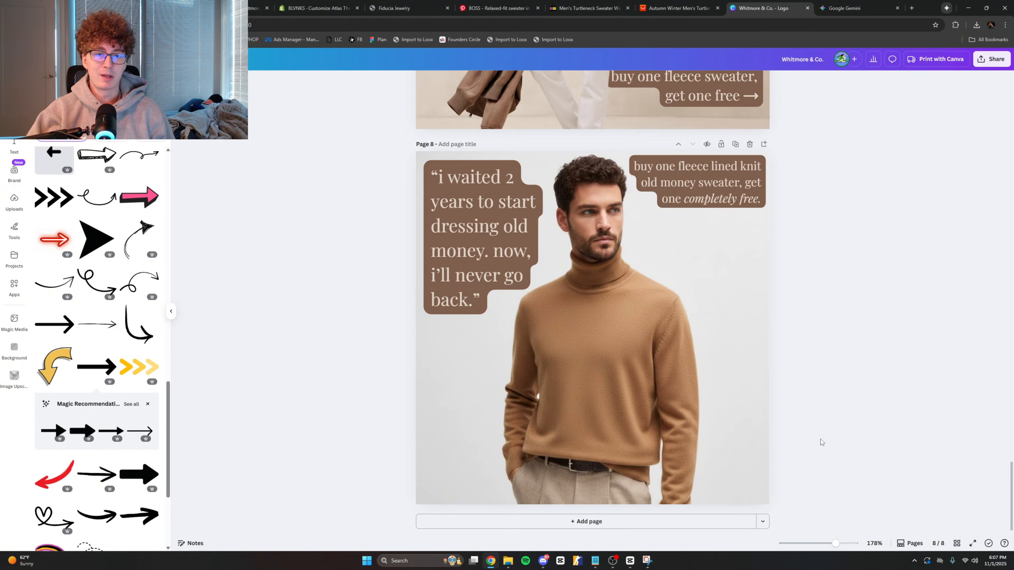
pyautogui.scroll(8, 821, 439)
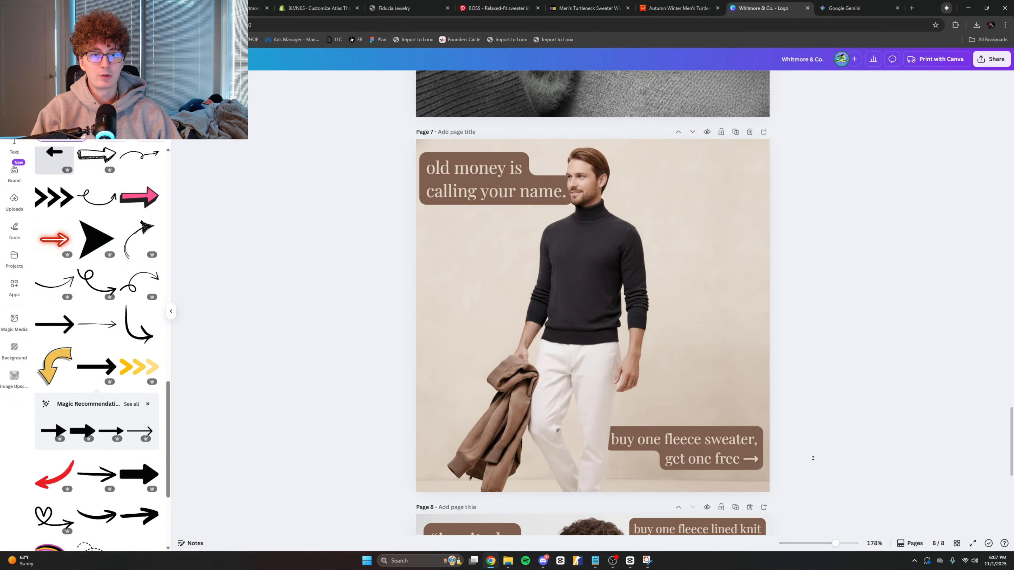
pyautogui.scroll(-8, 813, 459)
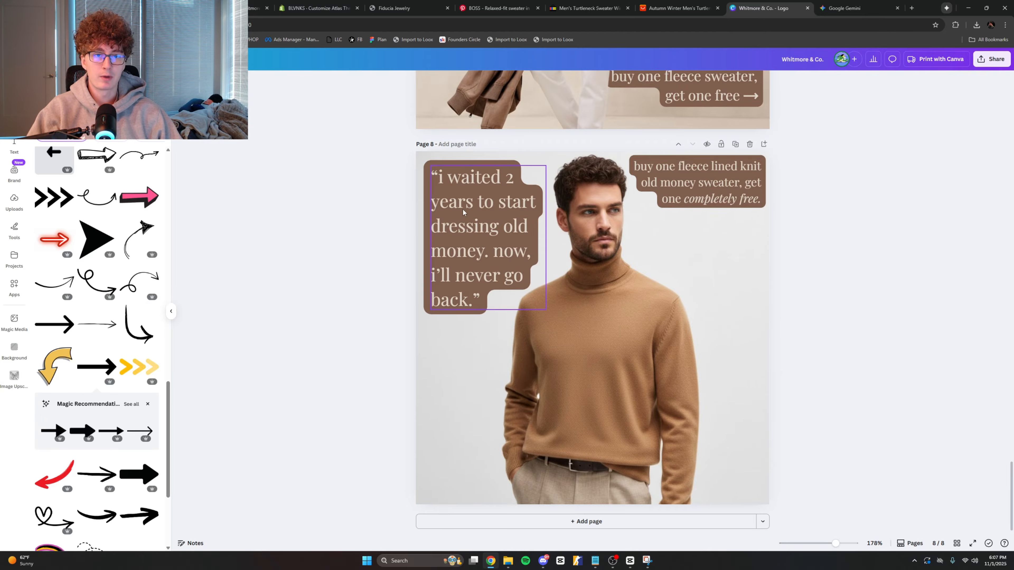
pyautogui.scroll(8, 355, 263)
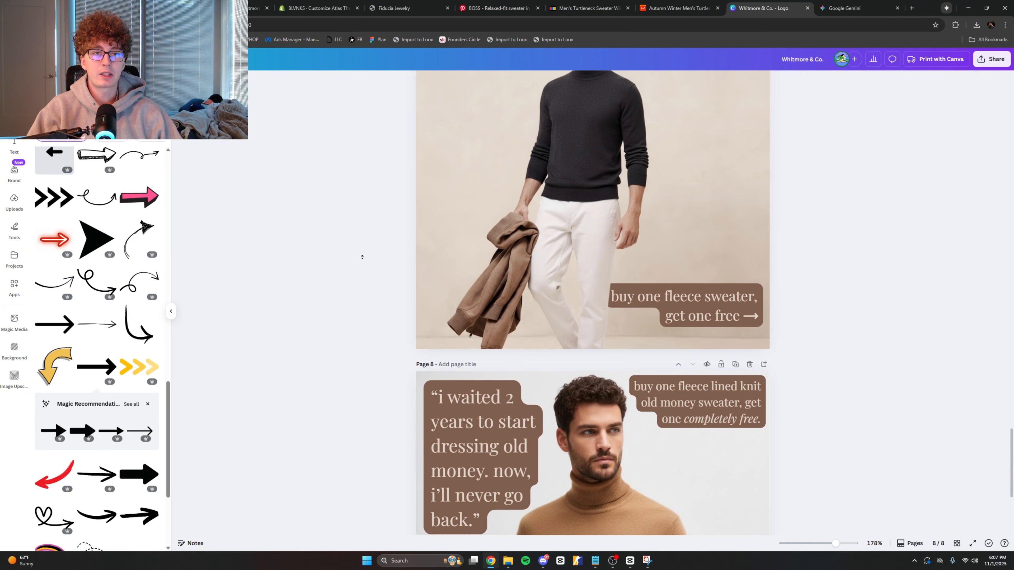
pyautogui.scroll(-6, 352, 354)
pyautogui.scroll(-2, 351, 353)
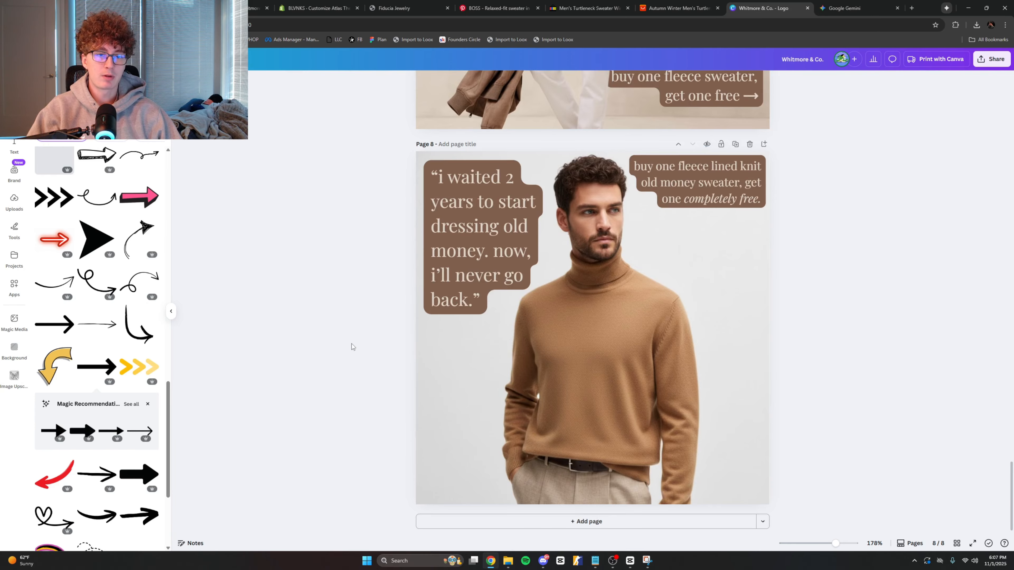
pyautogui.click(634, 374)
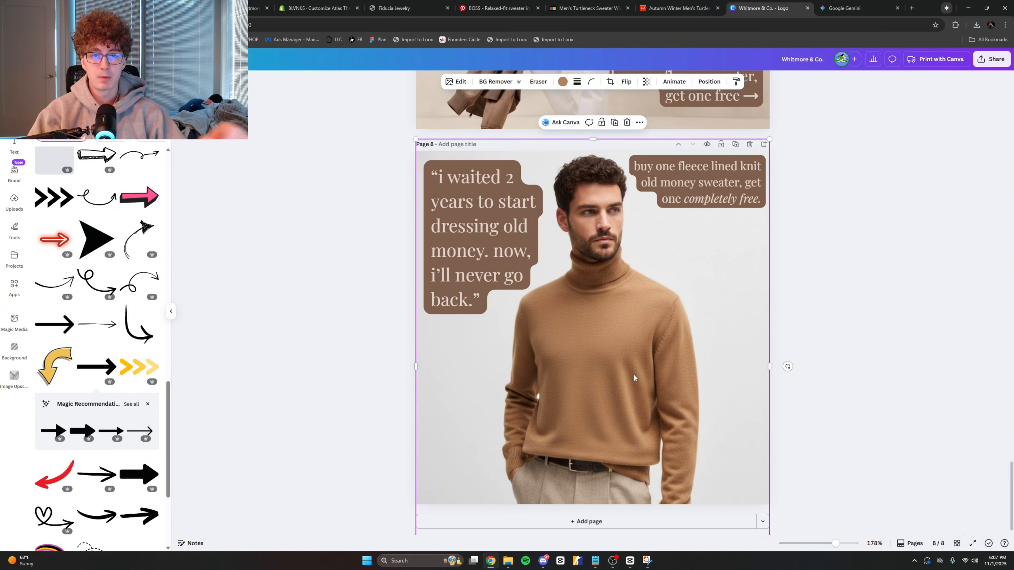
pyautogui.click(385, 220)
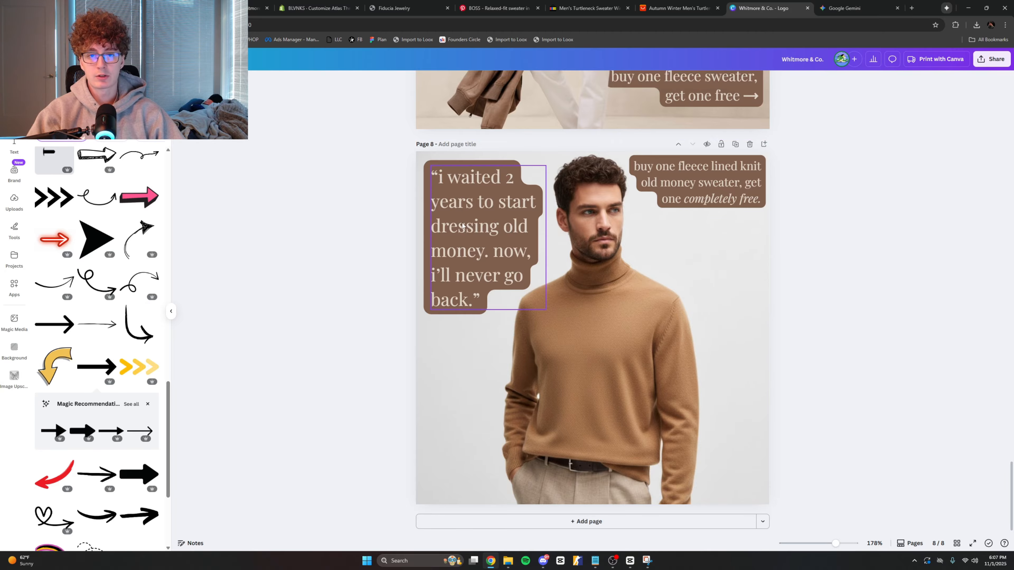
pyautogui.scroll(8, 389, 224)
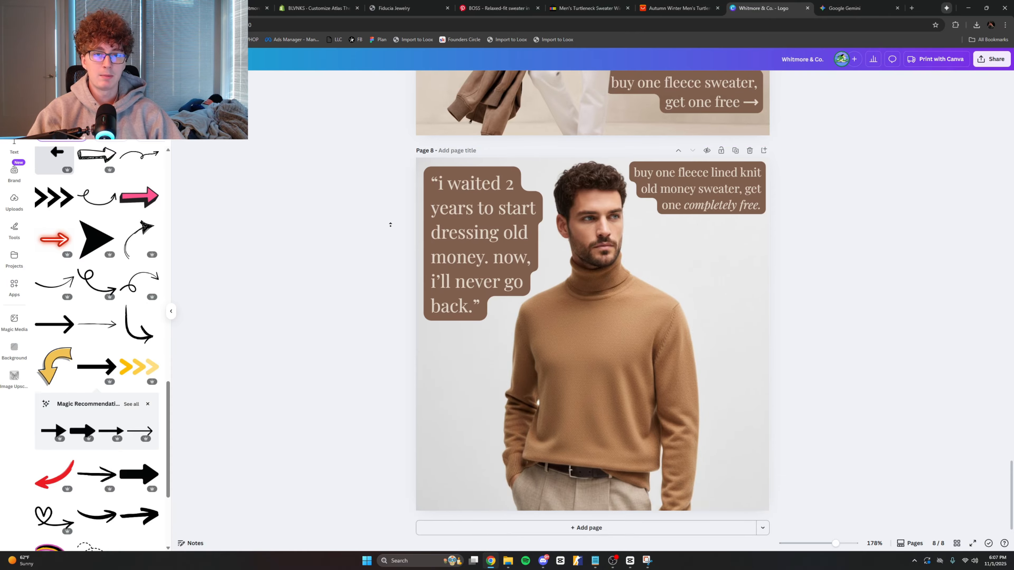
pyautogui.scroll(-1, 400, 251)
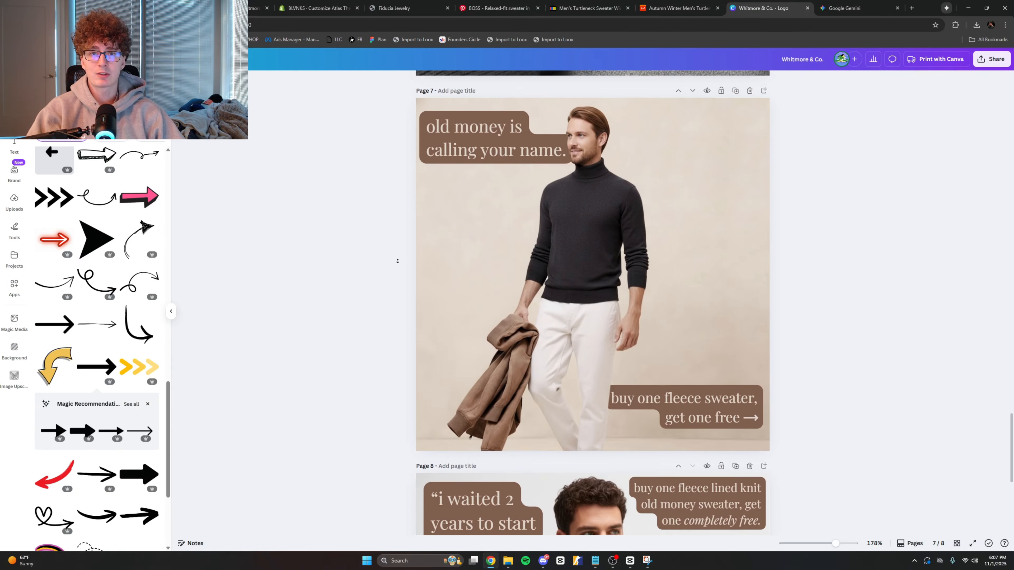
pyautogui.scroll(-1, 398, 261)
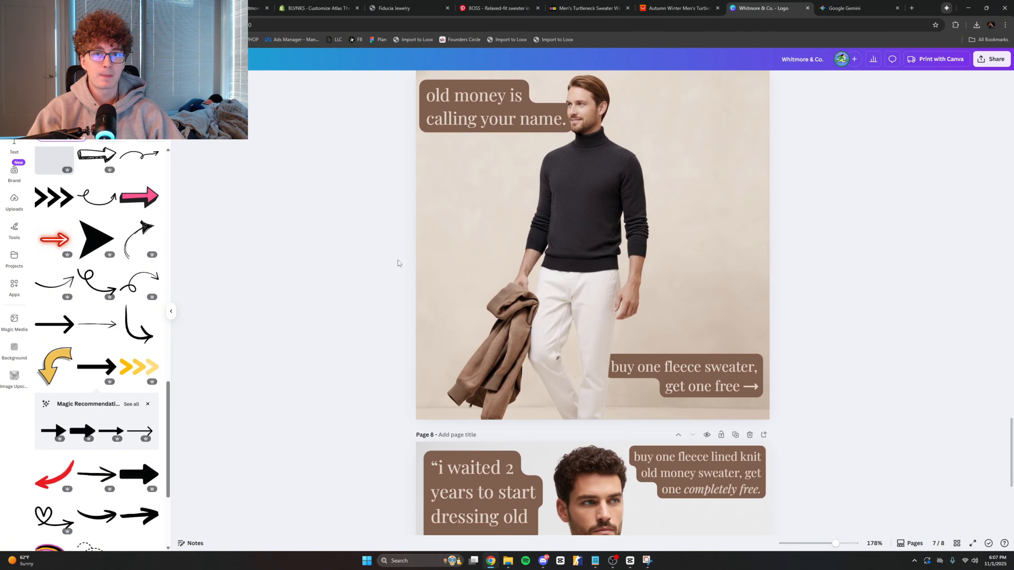
pyautogui.scroll(-7, 396, 259)
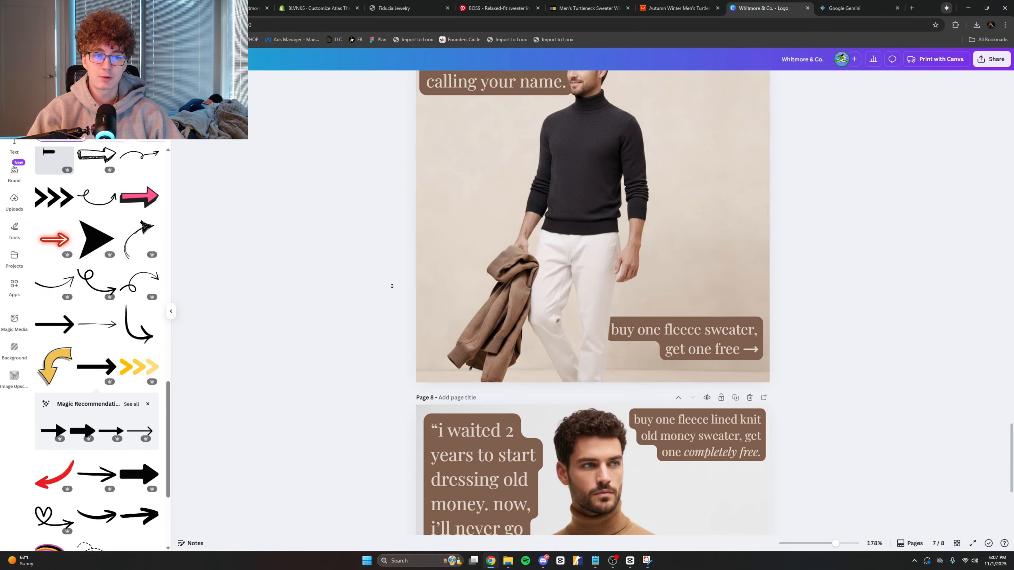
pyautogui.scroll(-1, 391, 286)
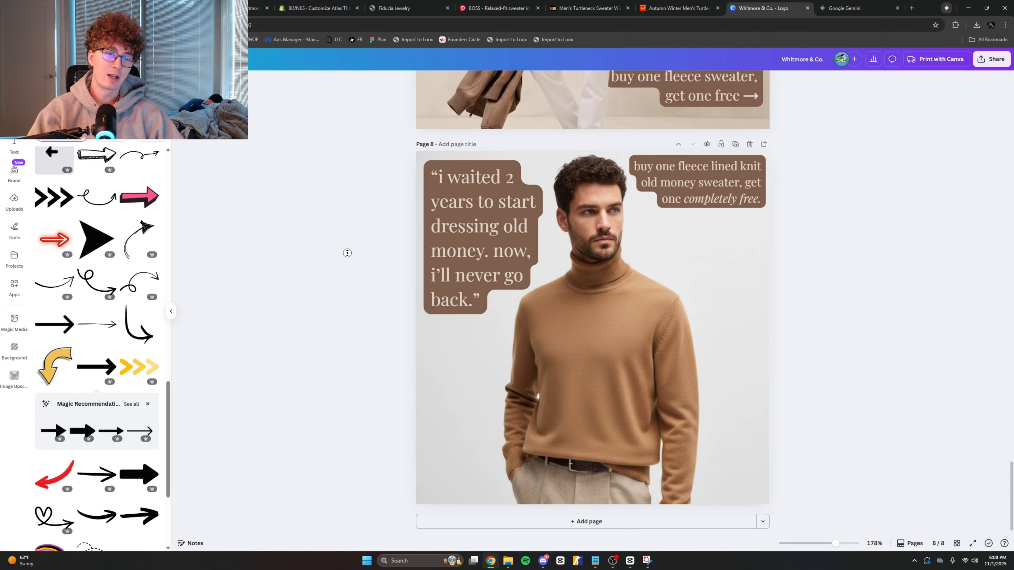
# Step: Switch to the Shopify theme editor and review the whole turtleneck product page in the full-width desktop preview, from gallery to guarantee section
pyautogui.scroll(1, 347, 253)
pyautogui.scroll(-1, 341, 262)
pyautogui.click(315, 8)
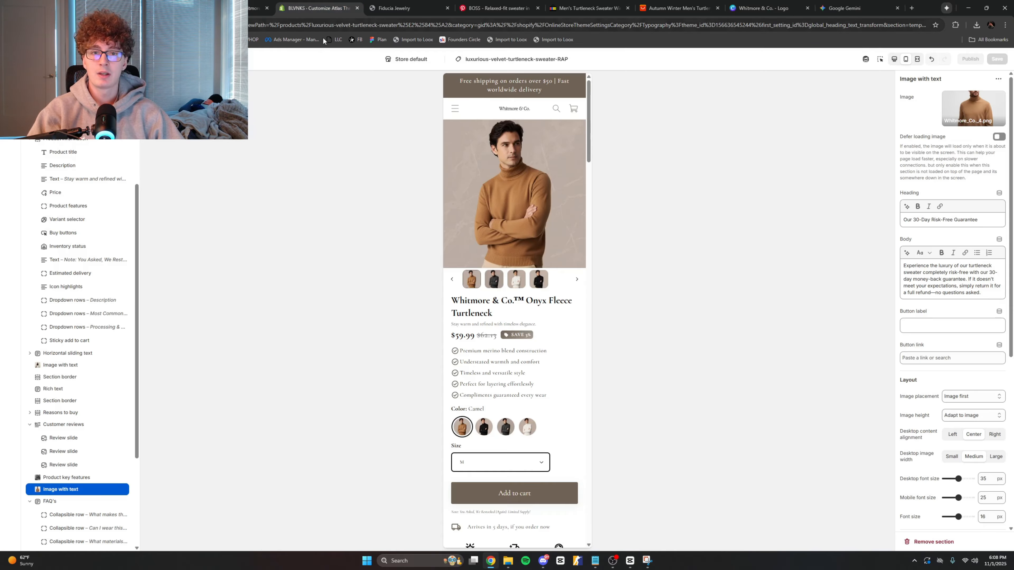
pyautogui.click(918, 58)
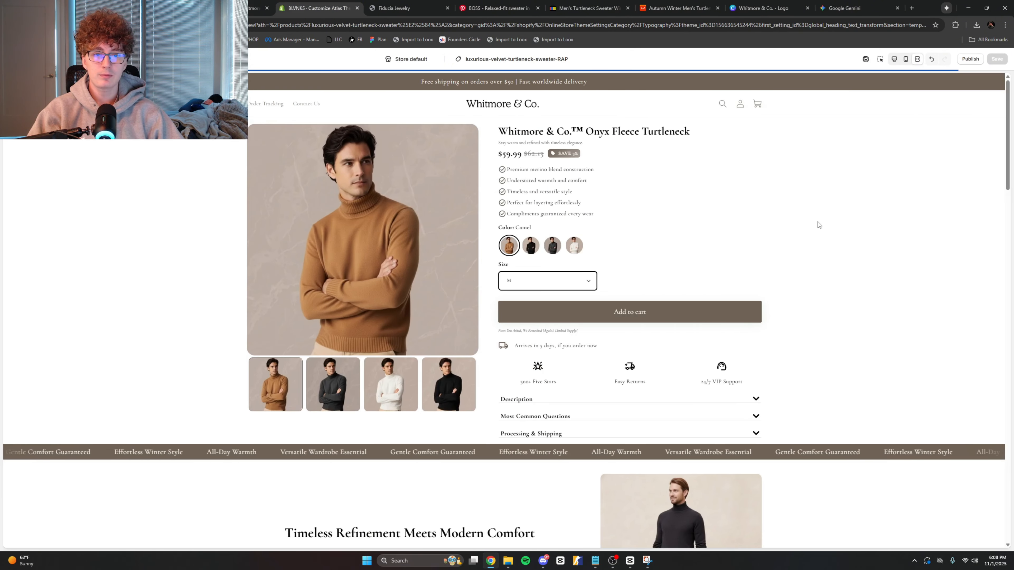
pyautogui.scroll(-3, 836, 284)
pyautogui.scroll(-15, 836, 284)
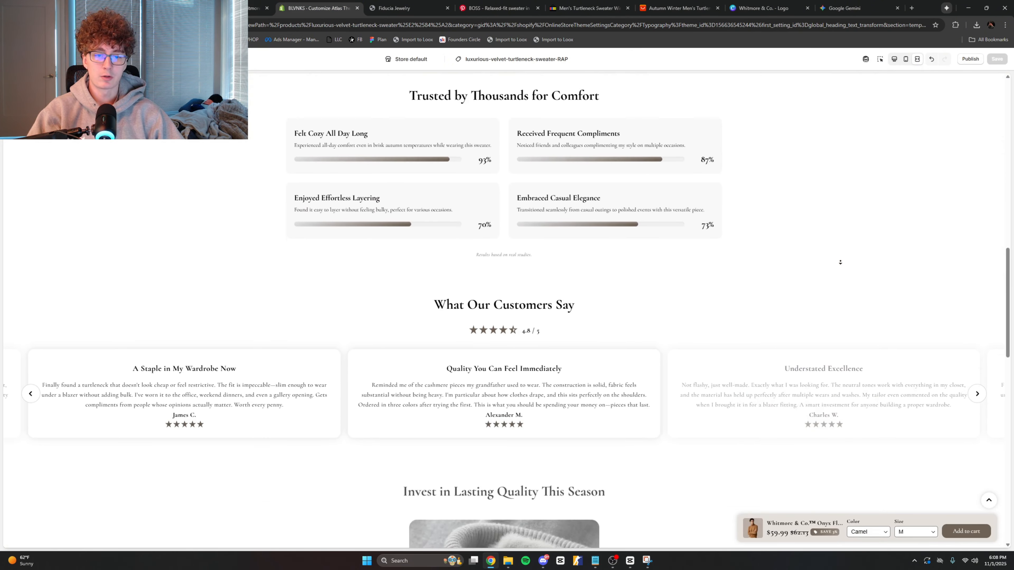
pyautogui.scroll(-7, 840, 262)
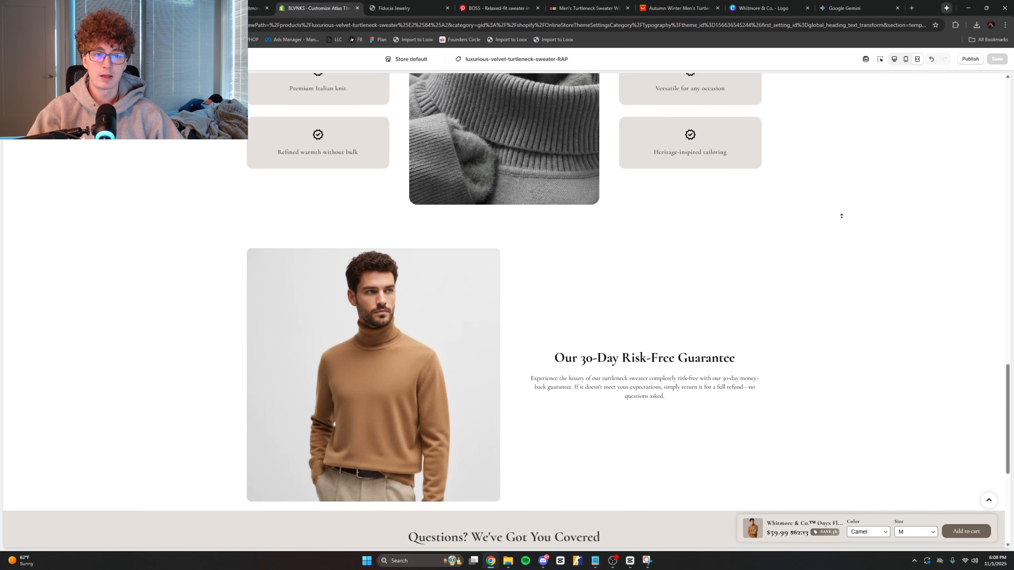
pyautogui.scroll(4, 843, 192)
pyautogui.scroll(20, 846, 172)
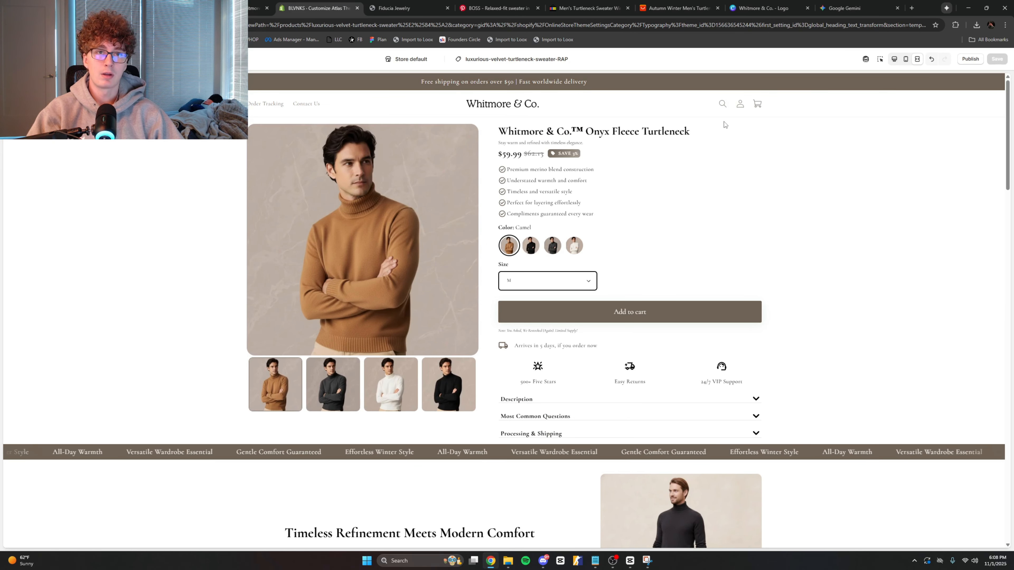
# Step: Switch to the AliExpress turtleneck listing and view the supplier's photos for the beige and dark gray color variants
pyautogui.click(683, 4)
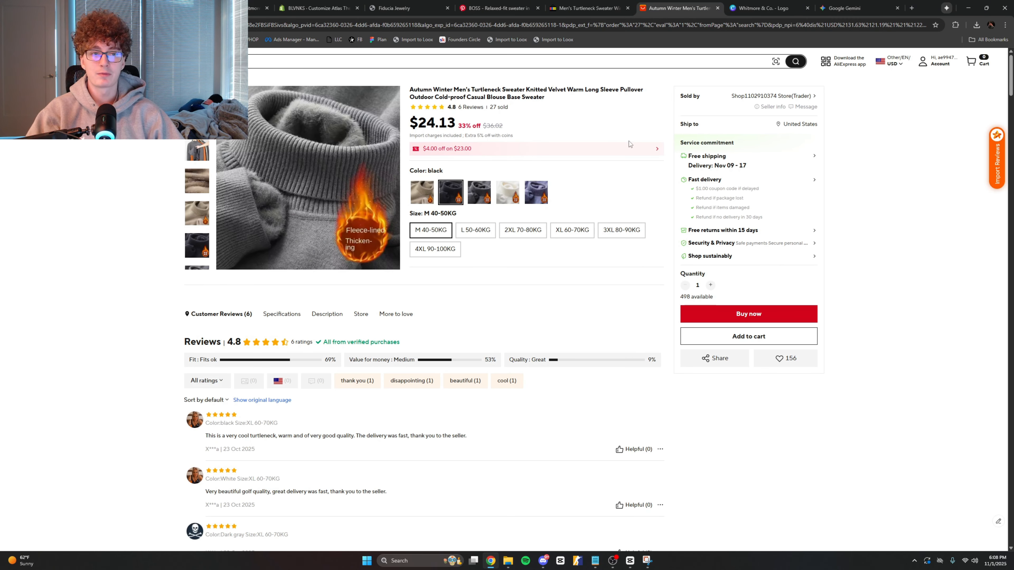
pyautogui.click(422, 197)
pyautogui.click(477, 195)
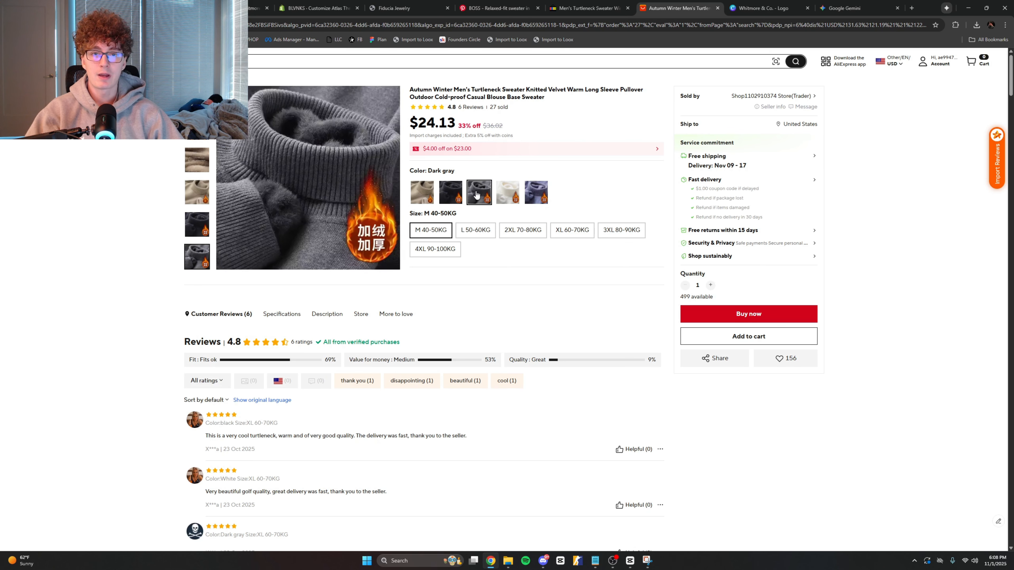